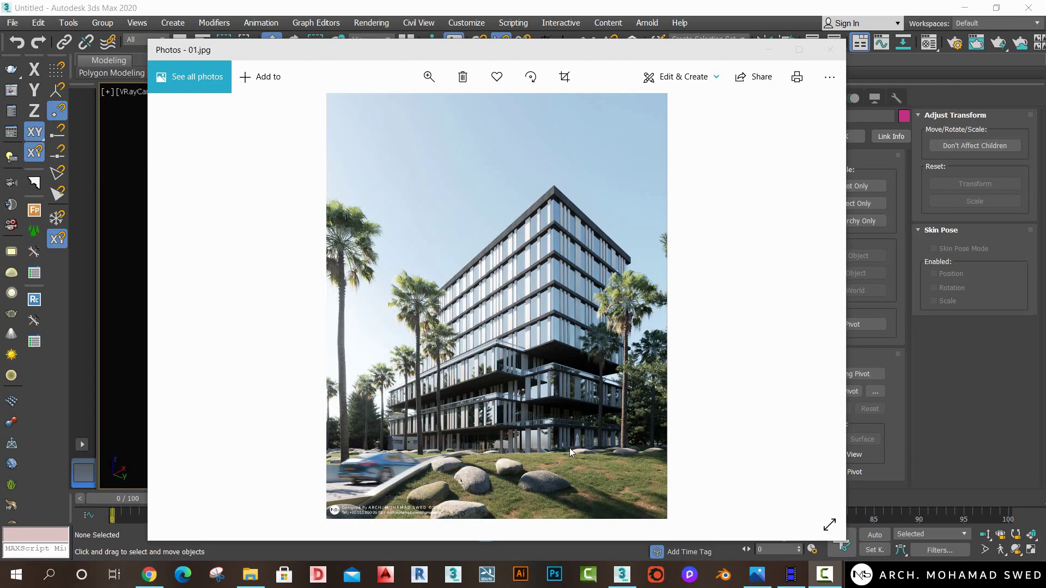
# Minimize the reference 01.jpg photo to bring the 3ds Max camera view back.
pyautogui.click(768, 51)
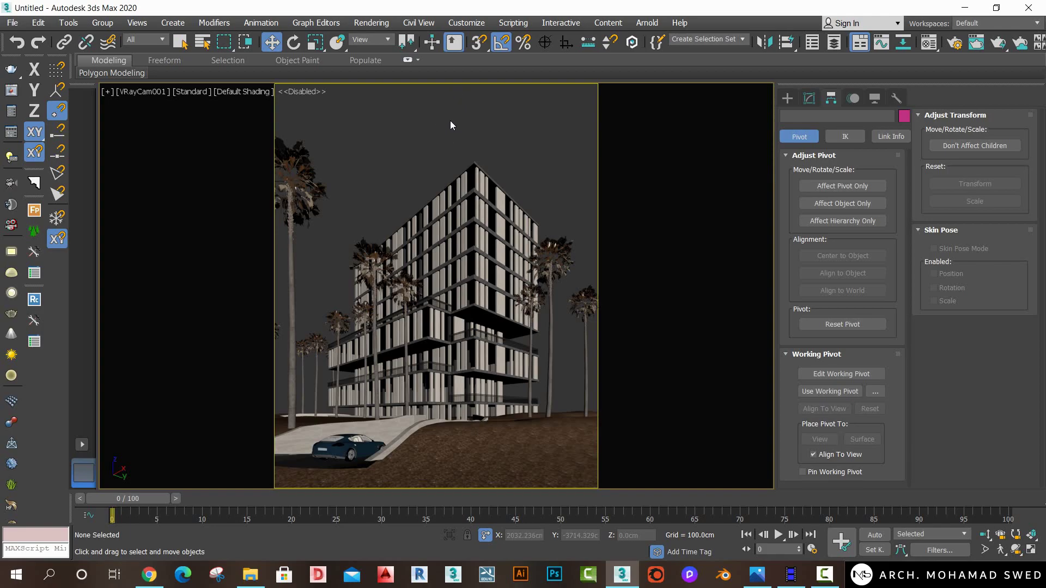
# Open Render Setup and compare against the glass tower reference photo.
pyautogui.click(371, 23)
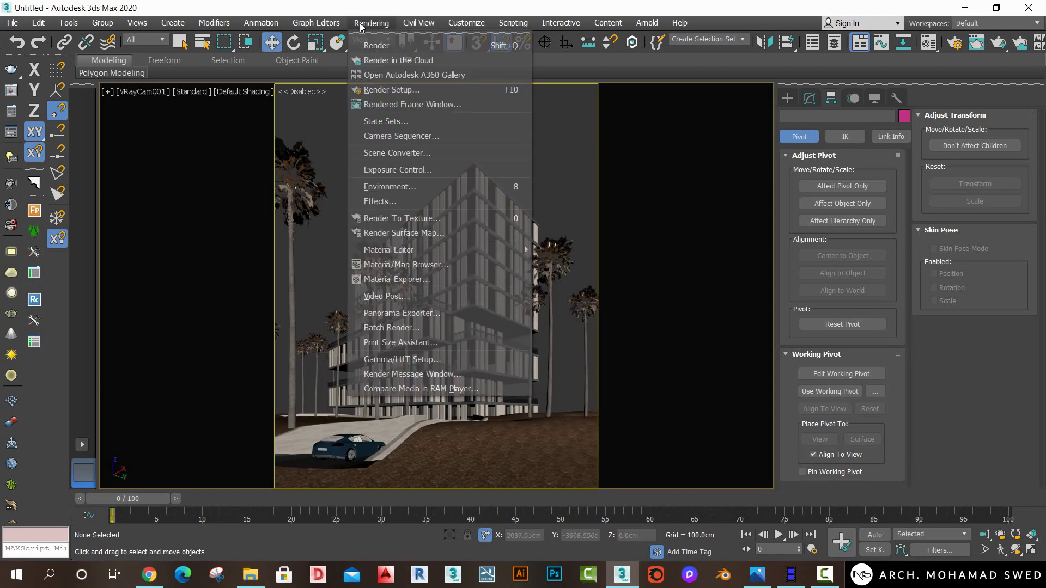
pyautogui.click(384, 89)
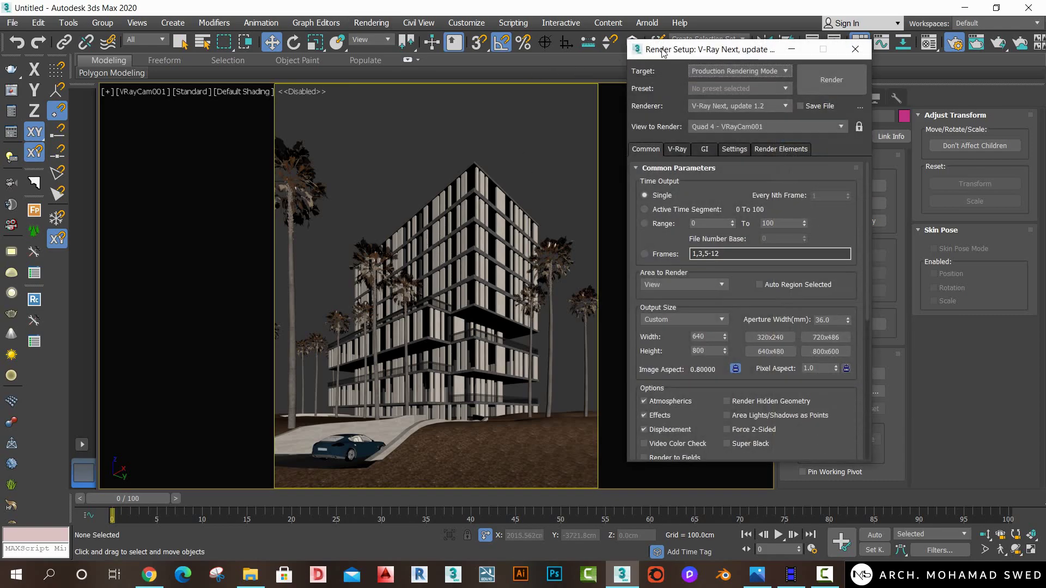
pyautogui.moveTo(663, 51); pyautogui.dragTo(662, 55)
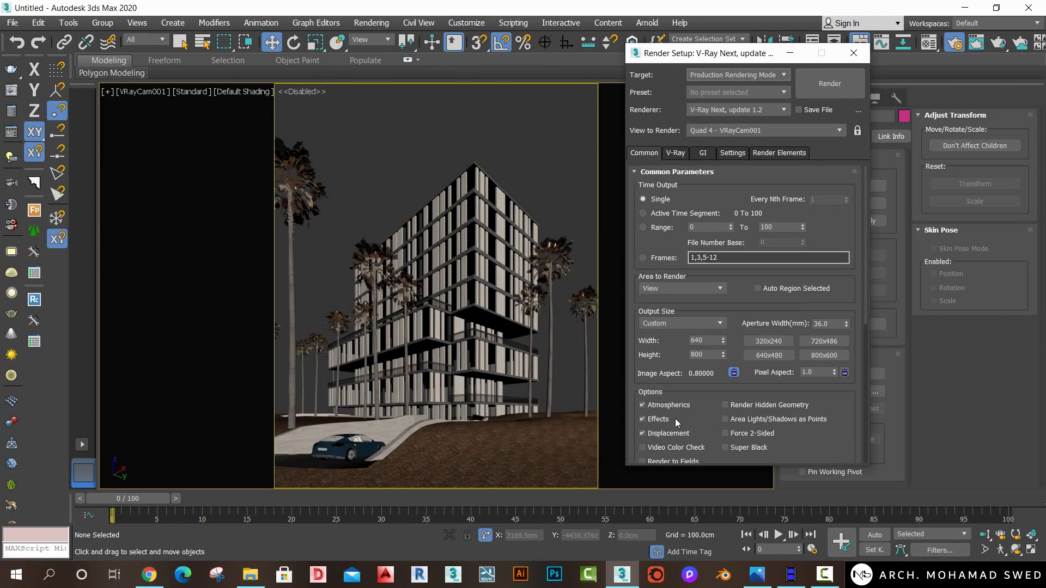
pyautogui.click(758, 574)
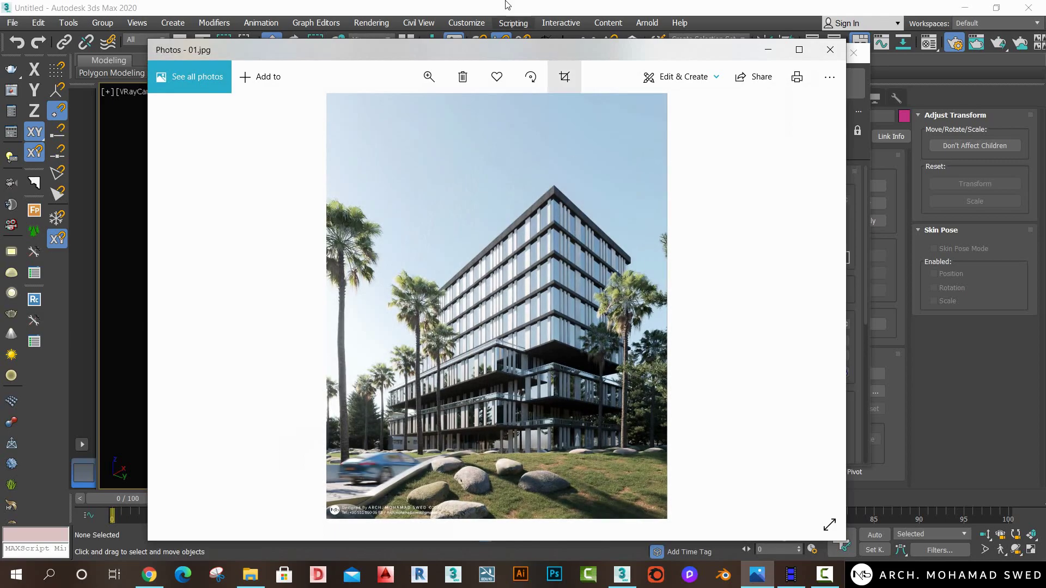
pyautogui.click(472, 5)
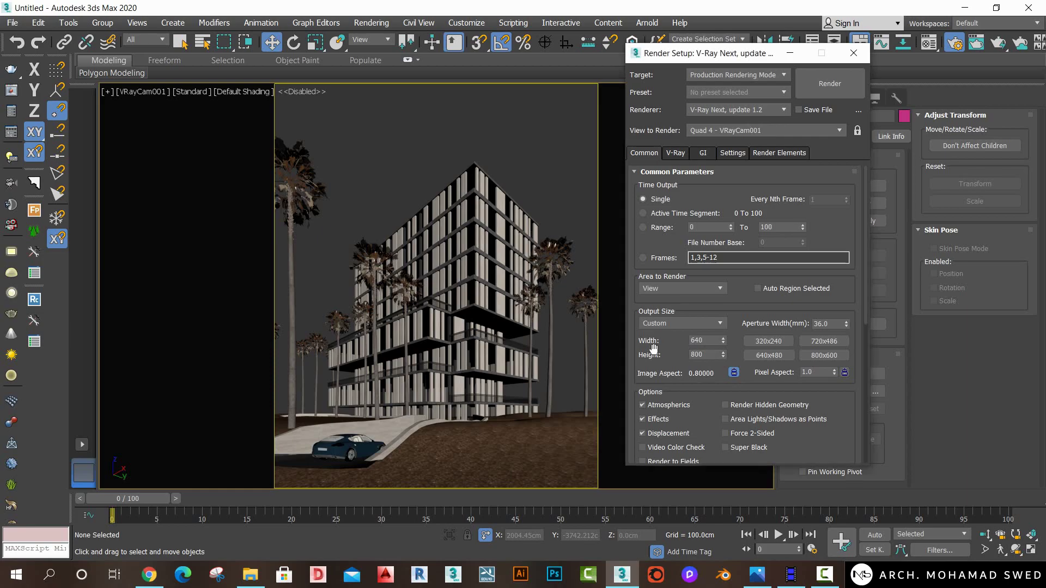
# Set a custom 640 × 800 output size and show the V-Ray settings.
pyautogui.doubleClick(703, 355)
pyautogui.write('2000')
pyautogui.press('Return')
pyautogui.write('80')
pyautogui.click(675, 154)
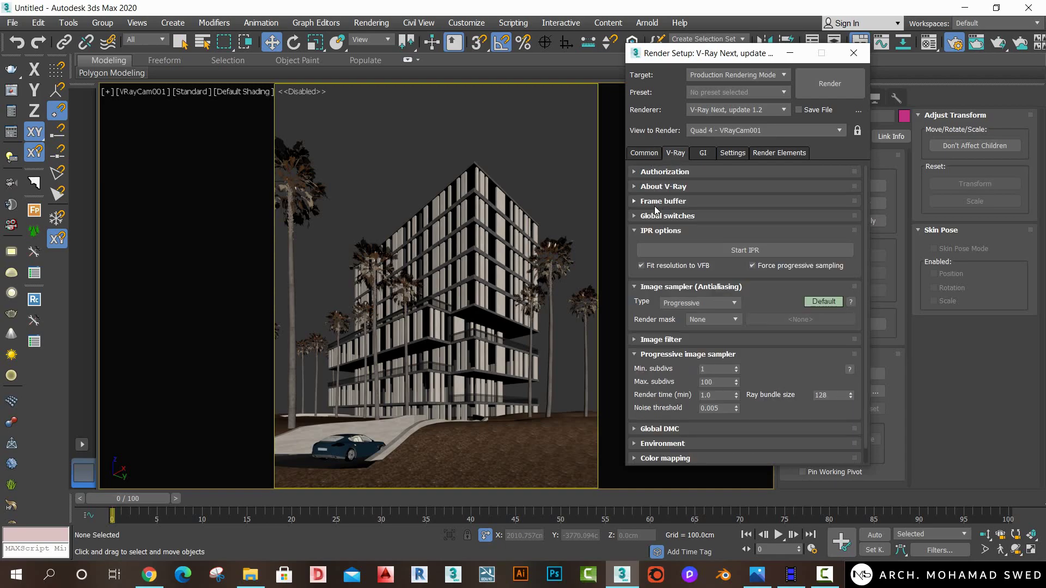
pyautogui.click(647, 171)
pyautogui.click(648, 172)
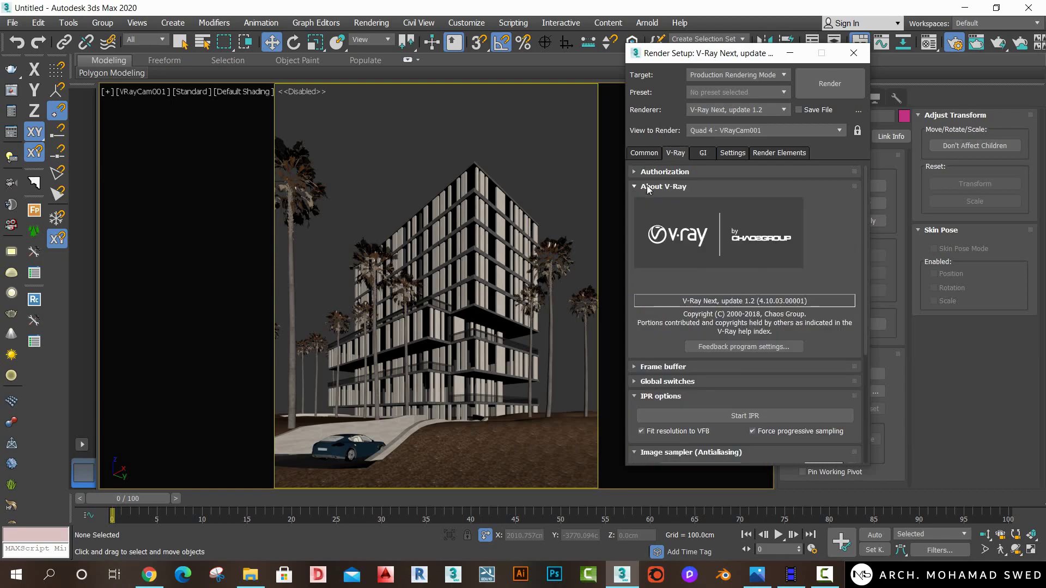
pyautogui.click(648, 187)
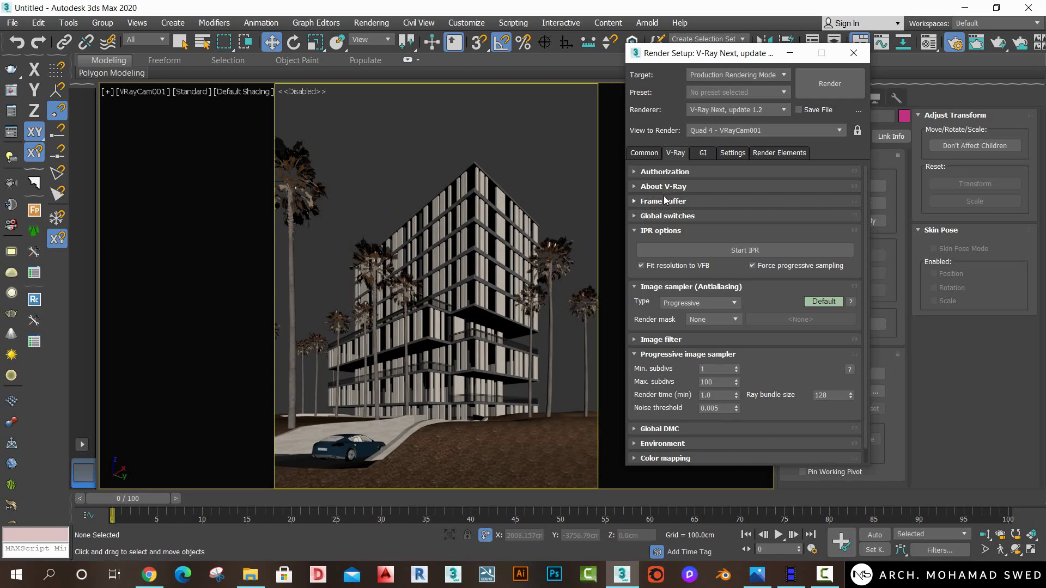
pyautogui.click(663, 201)
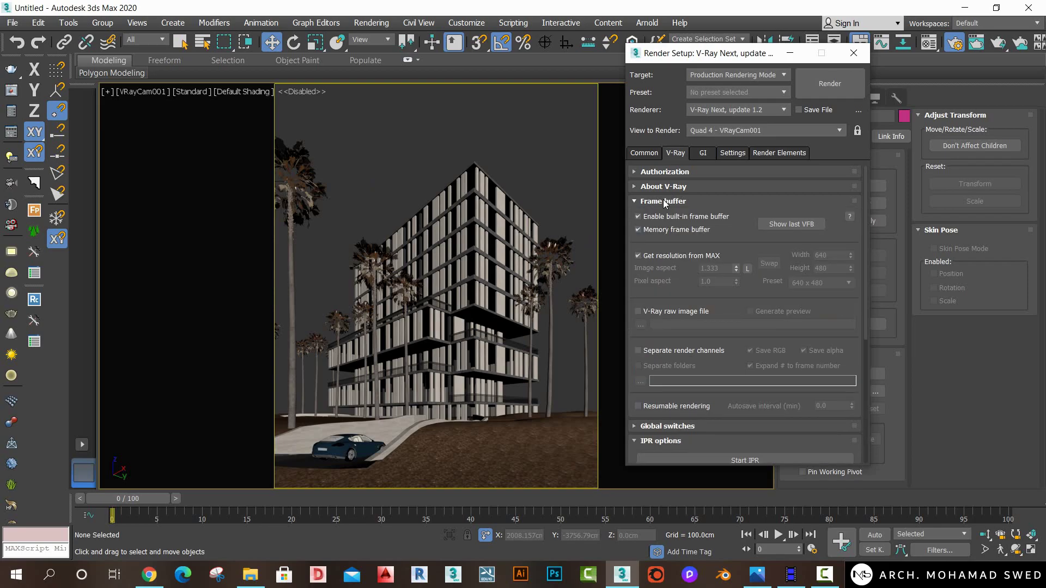
pyautogui.click(782, 225)
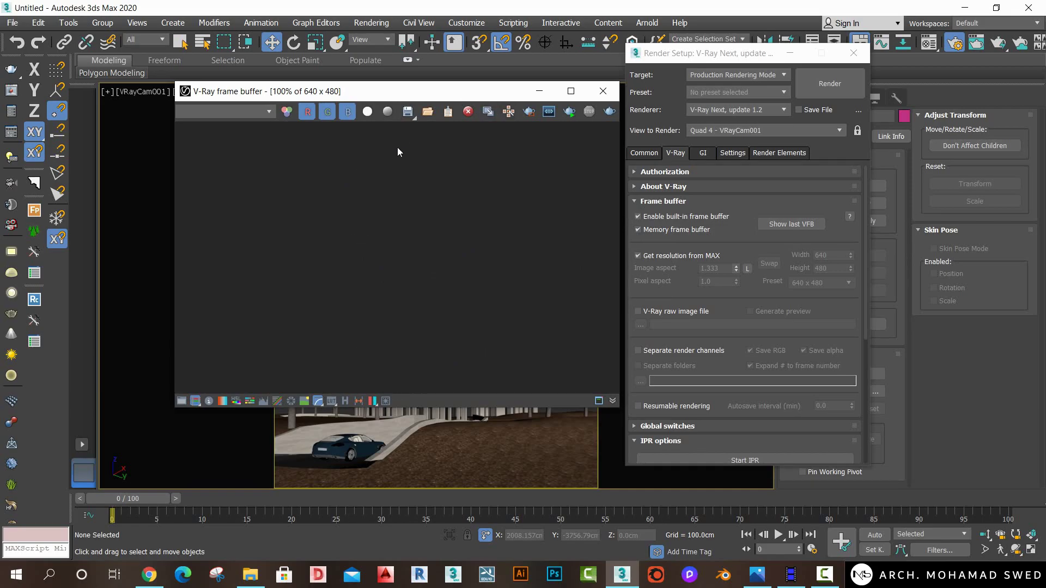
pyautogui.click(603, 91)
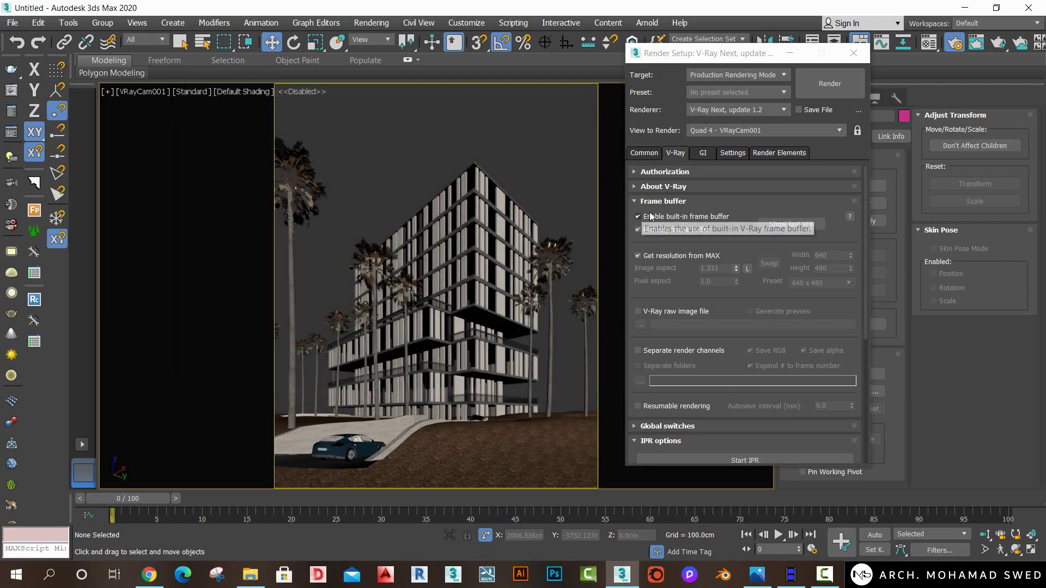
pyautogui.click(656, 203)
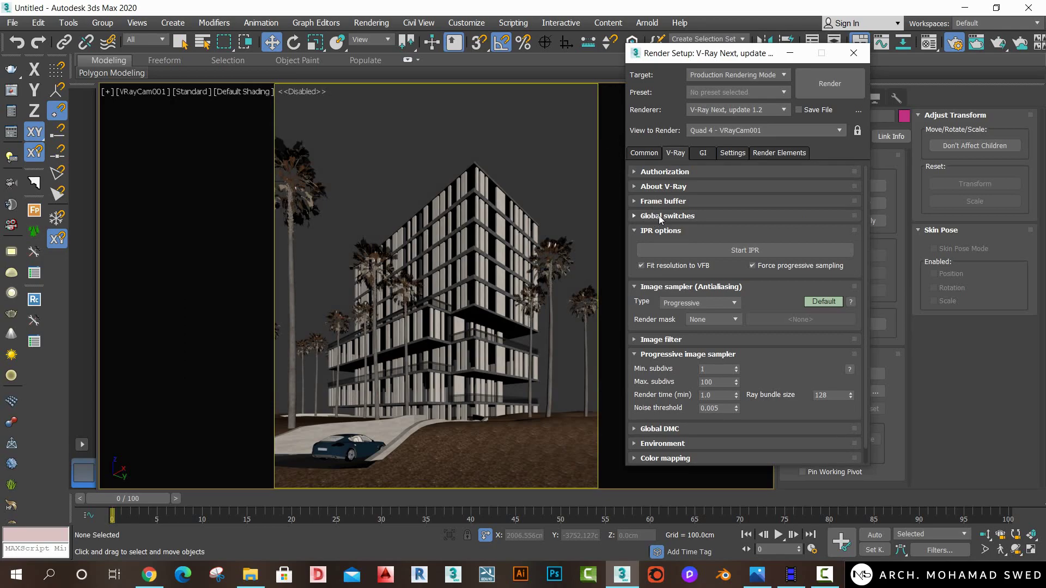
# Expand Global switches and switch all V-Ray settings to Expert level.
pyautogui.click(661, 218)
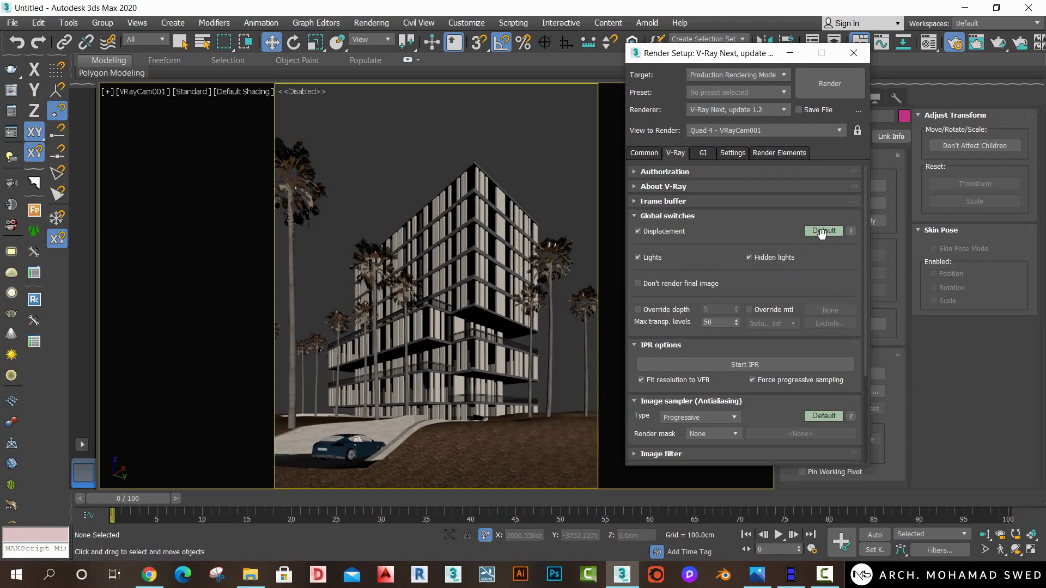
pyautogui.rightClick(826, 232)
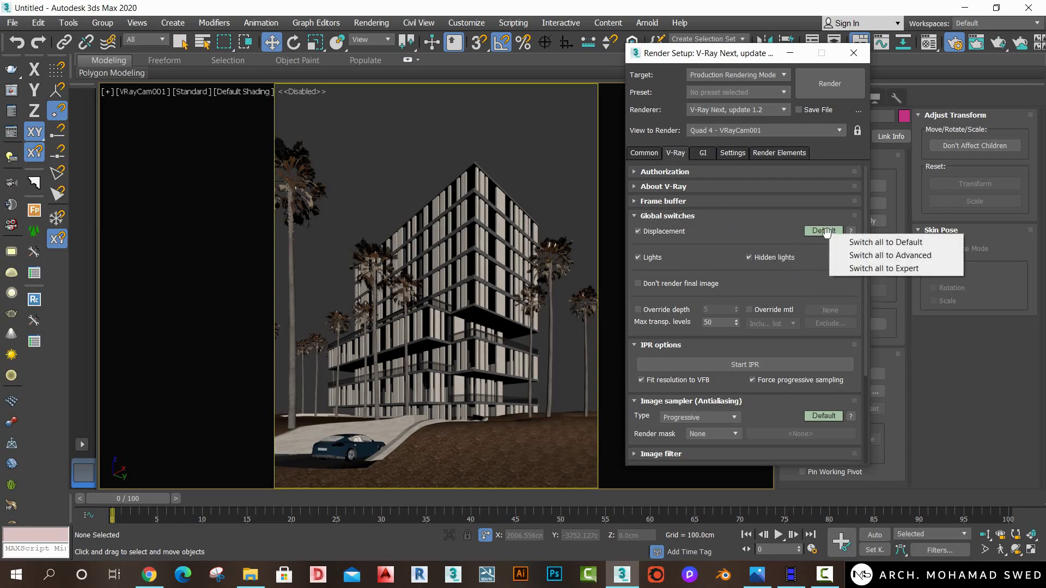
pyautogui.click(853, 268)
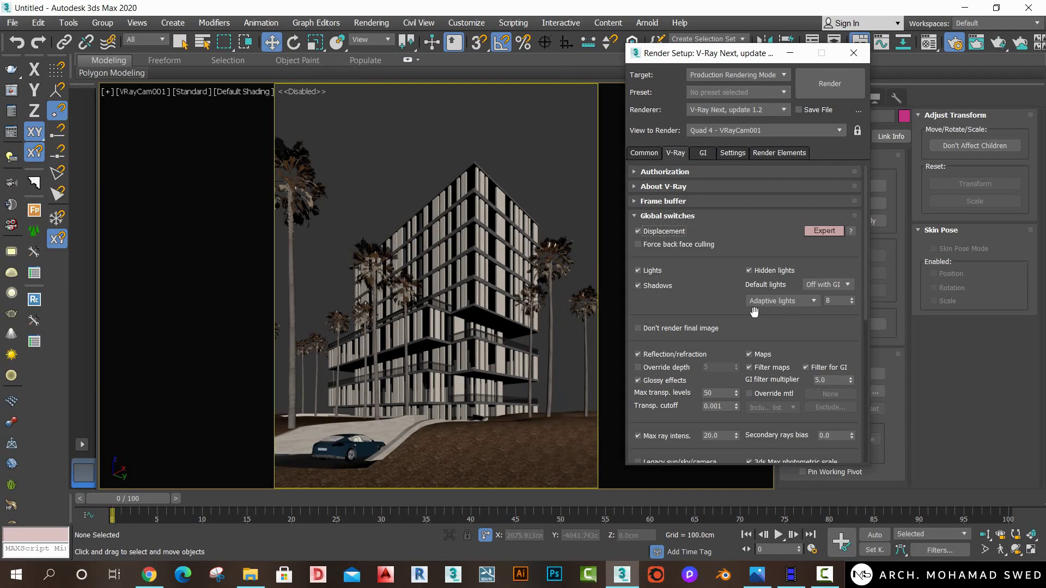
# Raise the Adaptive lights count from 8 to 32.
pyautogui.click(847, 302)
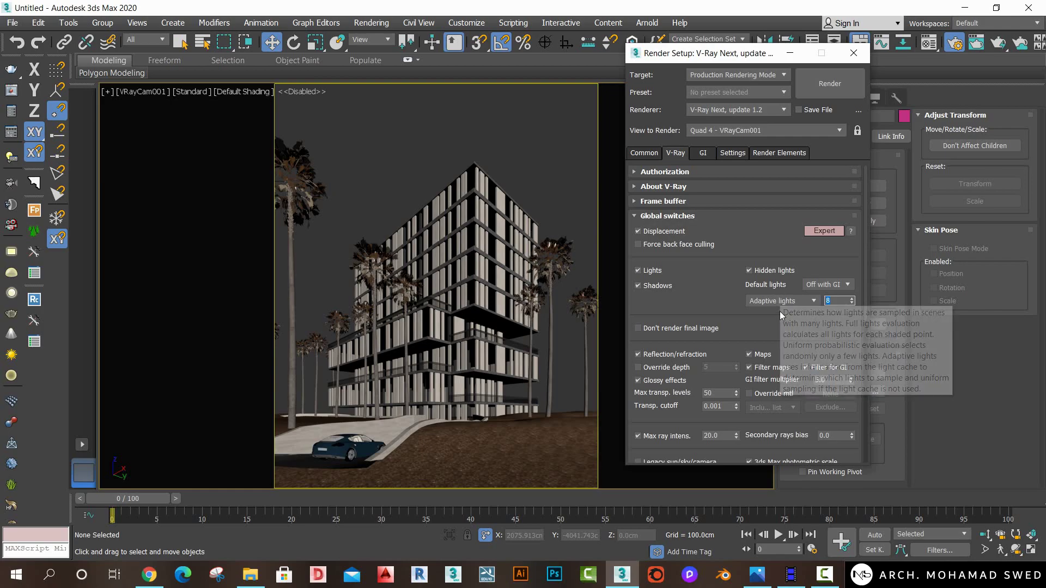
pyautogui.write('32')
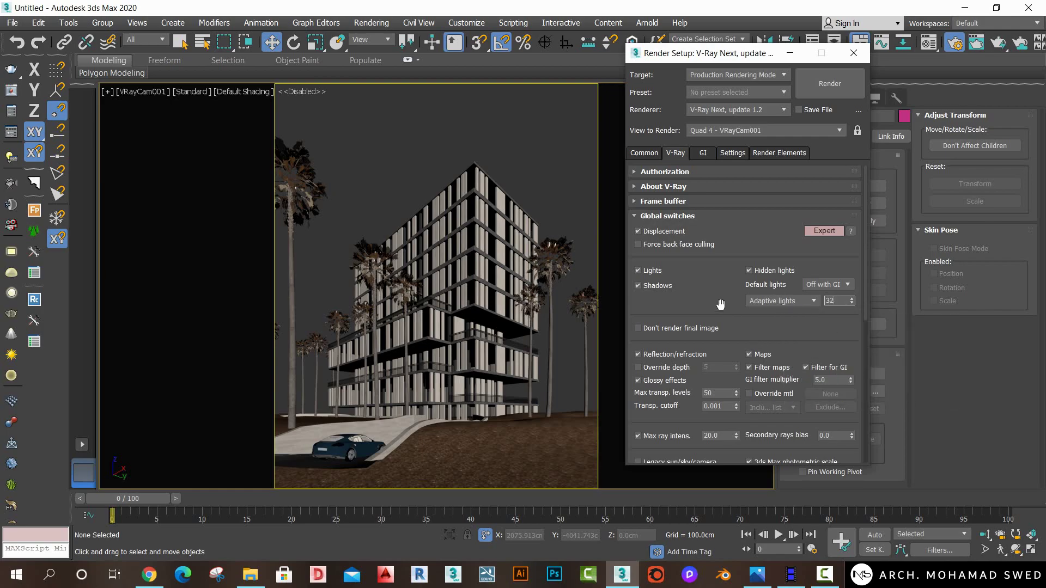
pyautogui.press('Return')
pyautogui.scroll(-1, 720, 305)
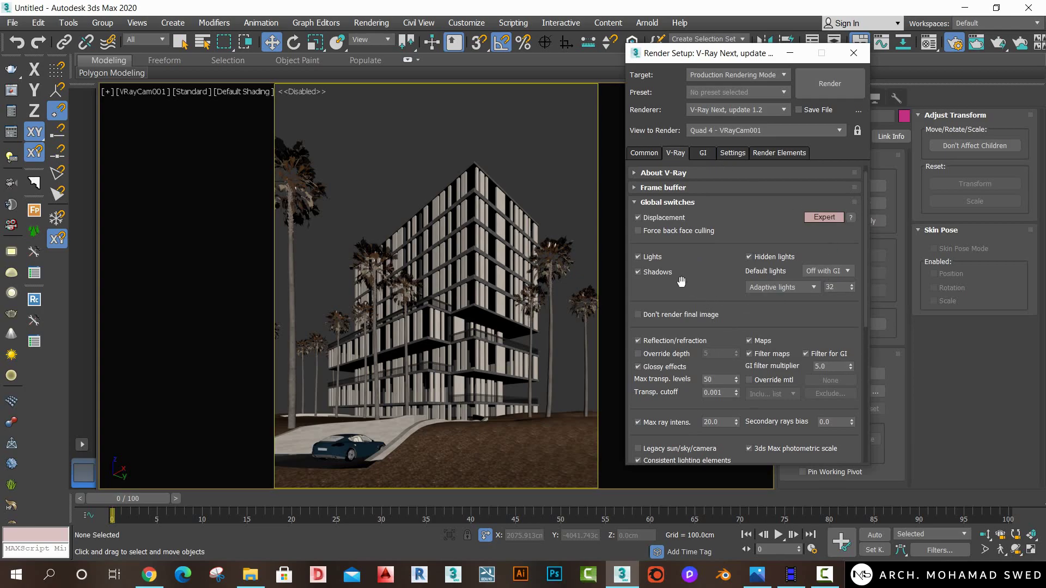
# Set the antialiasing image sampler type to Bucket.
pyautogui.moveTo(682, 294); pyautogui.dragTo(677, 225)
pyautogui.scroll(-2, 673, 190)
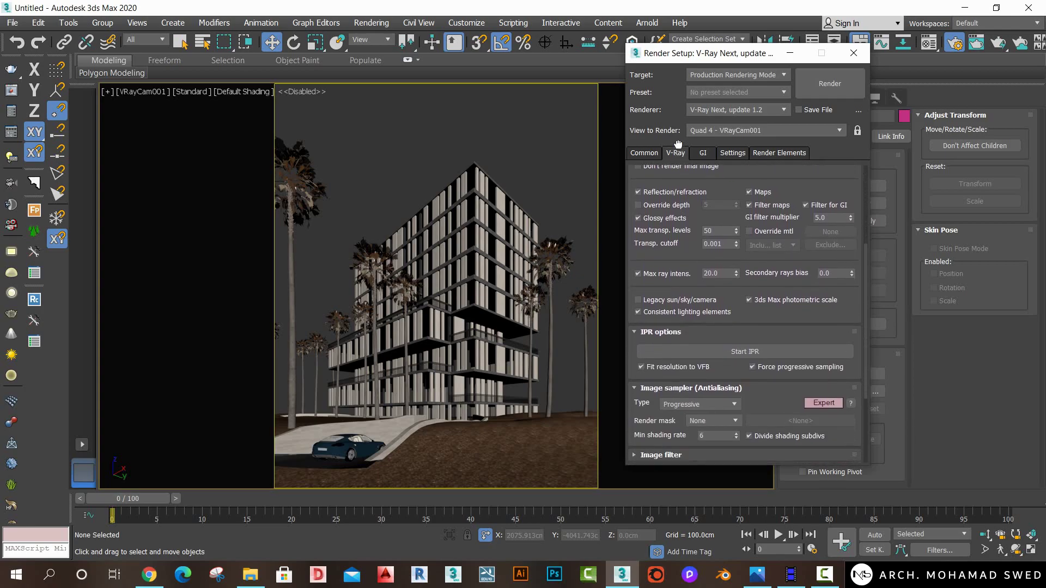
pyautogui.scroll(-2, 674, 190)
pyautogui.scroll(-1, 671, 229)
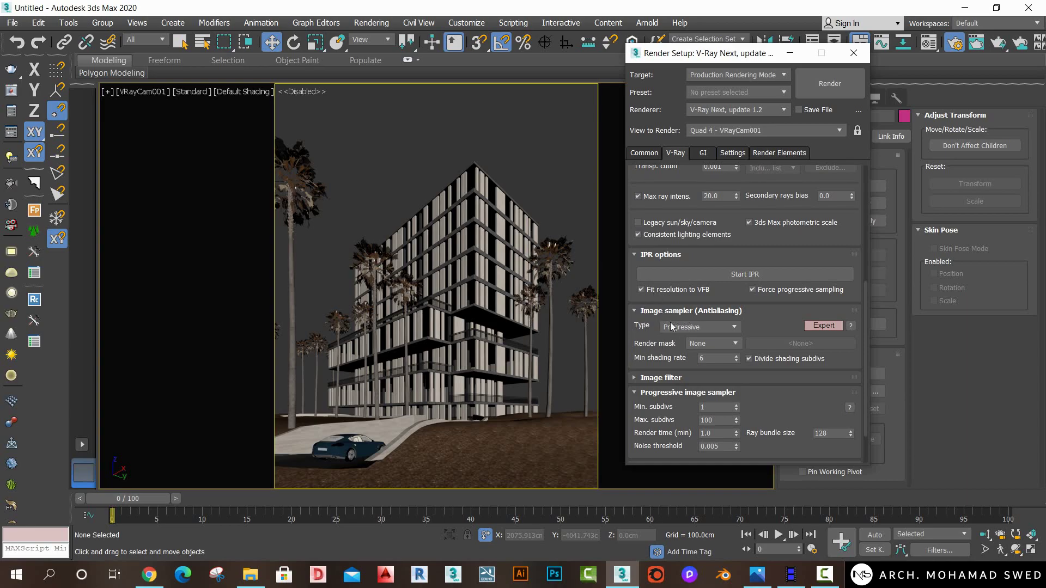
pyautogui.moveTo(698, 327)
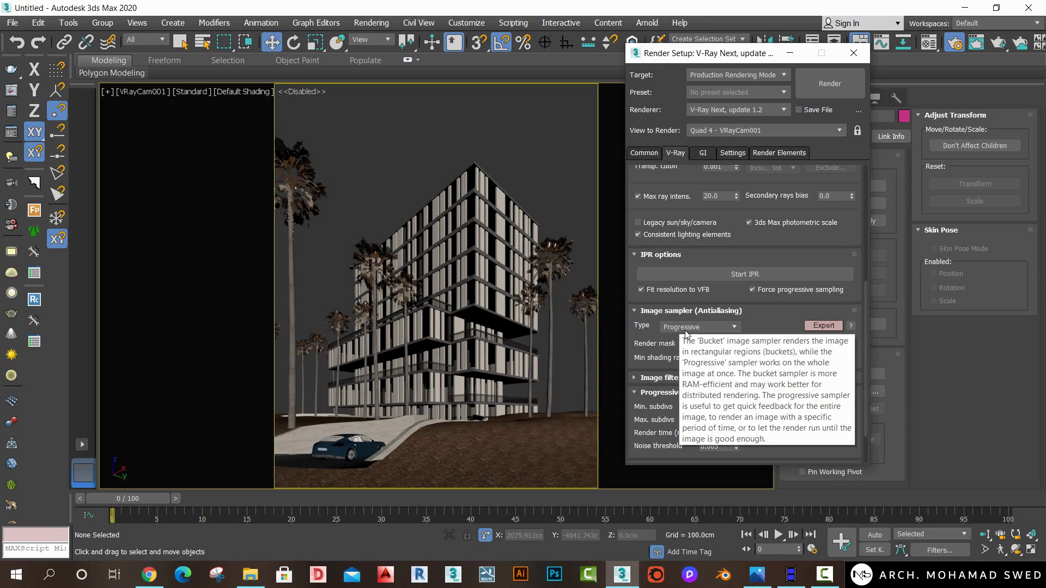
pyautogui.click(681, 330)
pyautogui.click(682, 338)
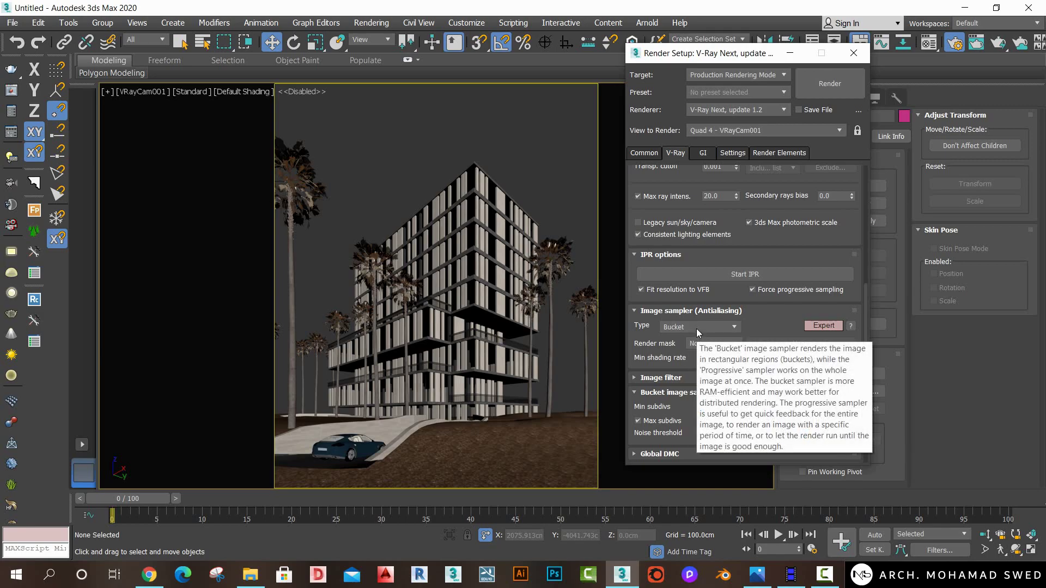
pyautogui.click(695, 328)
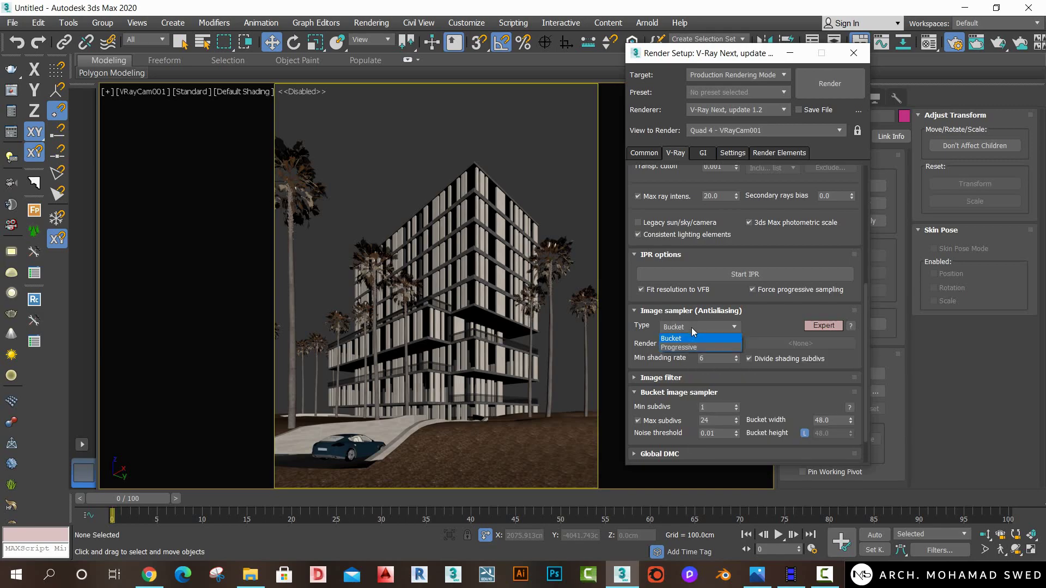
pyautogui.click(689, 347)
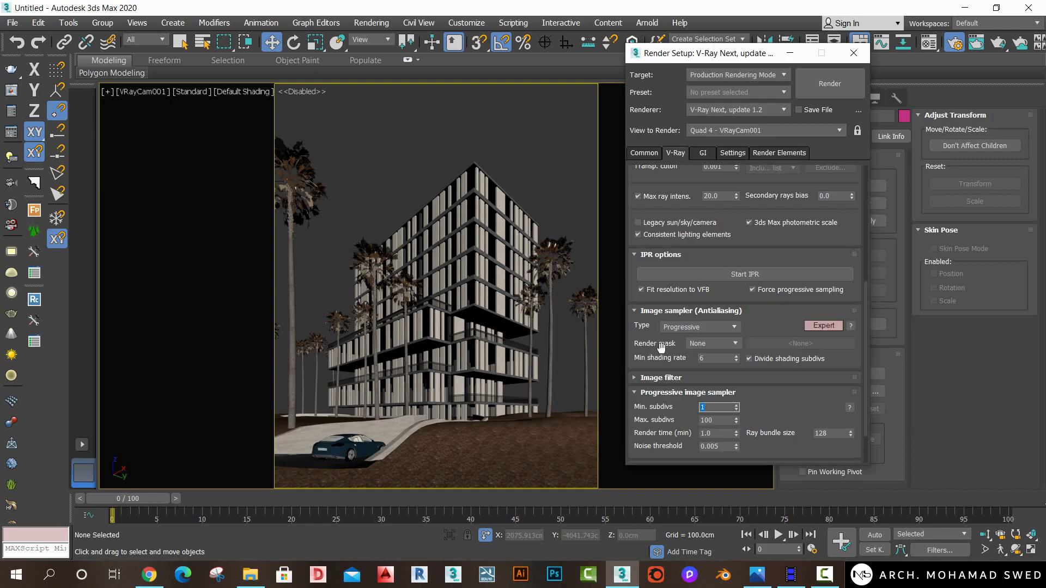
pyautogui.click(676, 327)
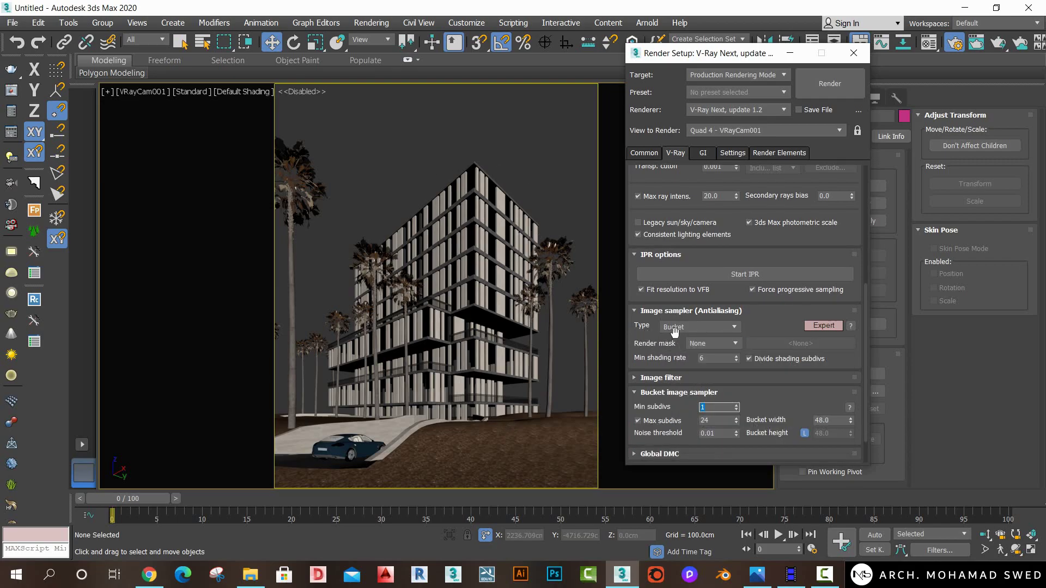
# Lower the Bucket image sampler's Max subdivs from 24 to 4.
pyautogui.scroll(-1, 656, 340)
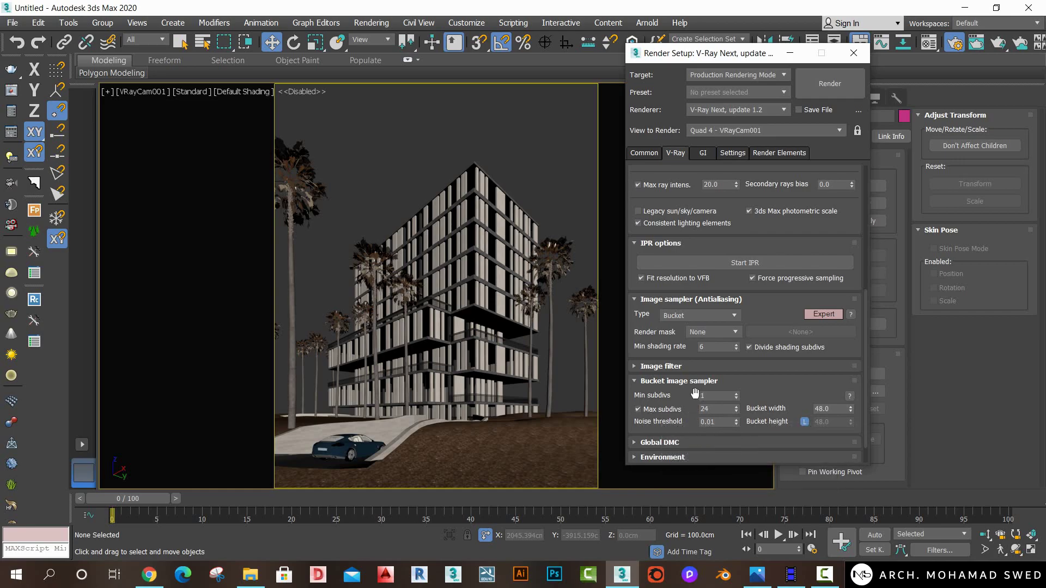
pyautogui.doubleClick(714, 408)
pyautogui.hotkey('shift', 'Tab')
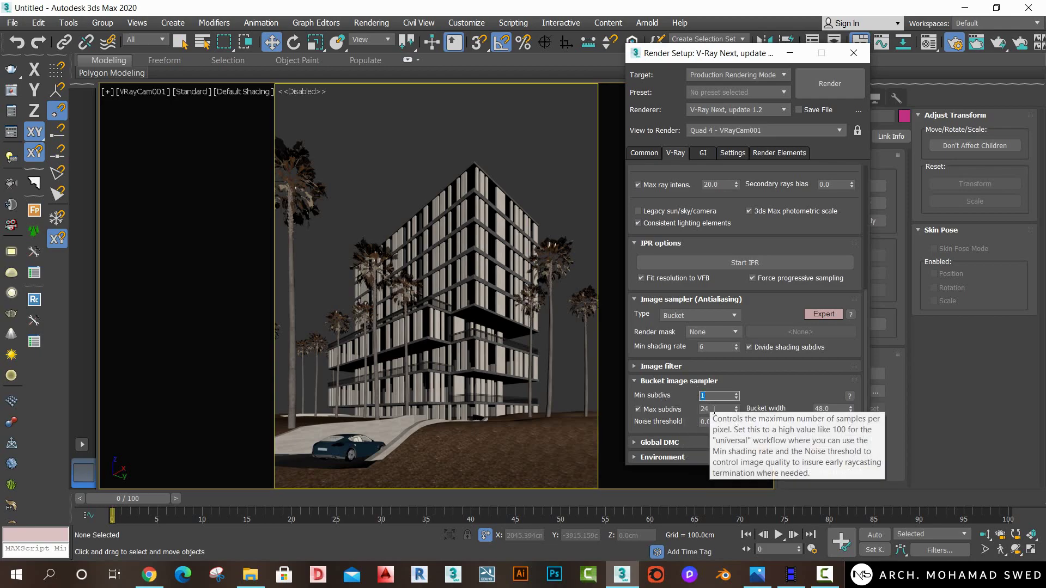
pyautogui.press('Tab')
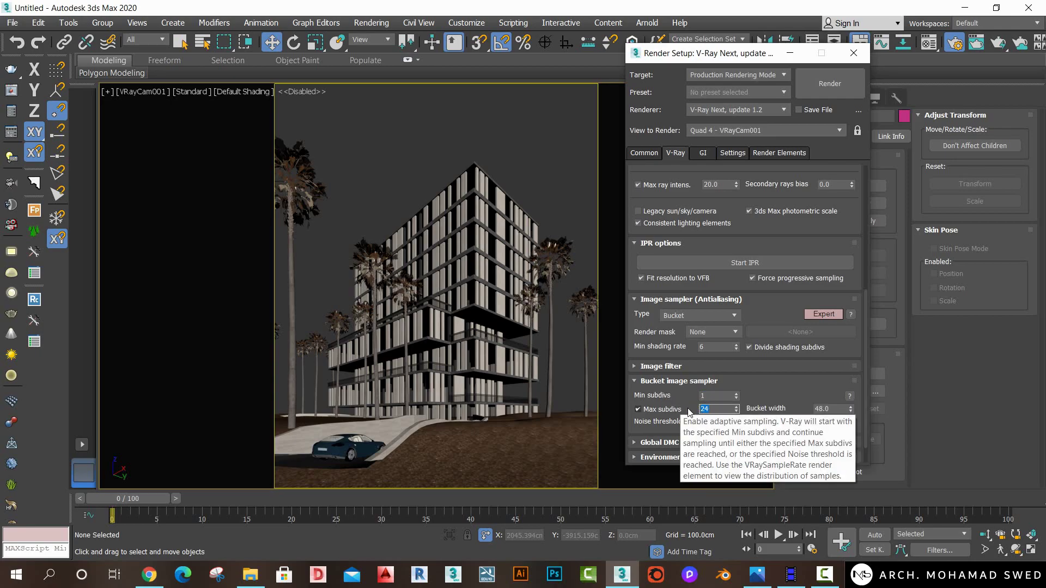
pyautogui.write('4')
pyautogui.scroll(-2, 669, 389)
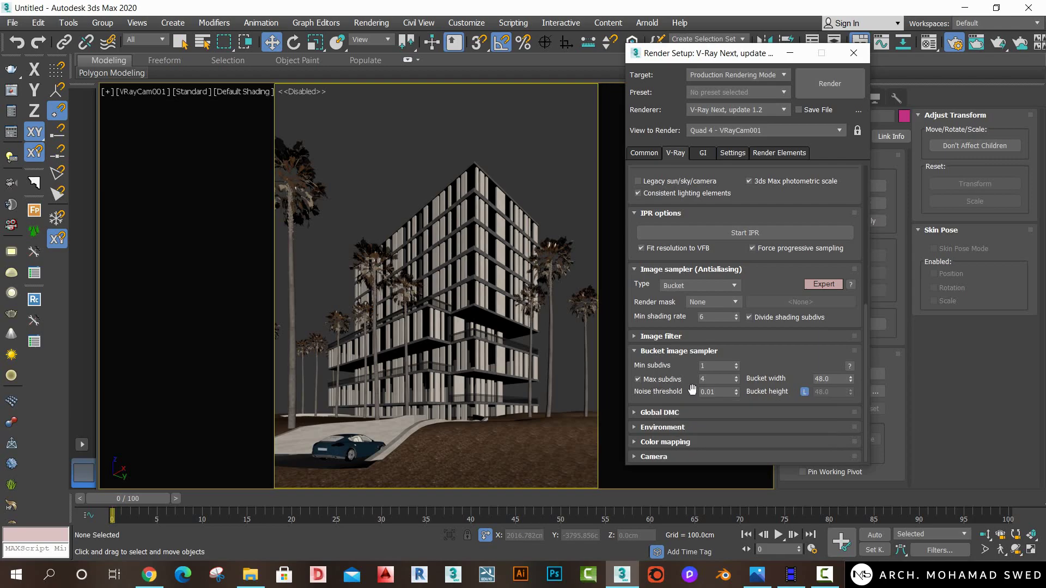
# Set the Bucket image sampler's noise threshold to 0.005.
pyautogui.doubleClick(709, 379)
pyautogui.press('Tab')
pyautogui.write('.00')
pyautogui.write('5')
pyautogui.press('Return')
# Expand the Global DMC and Color mapping rollouts.
pyautogui.click(656, 414)
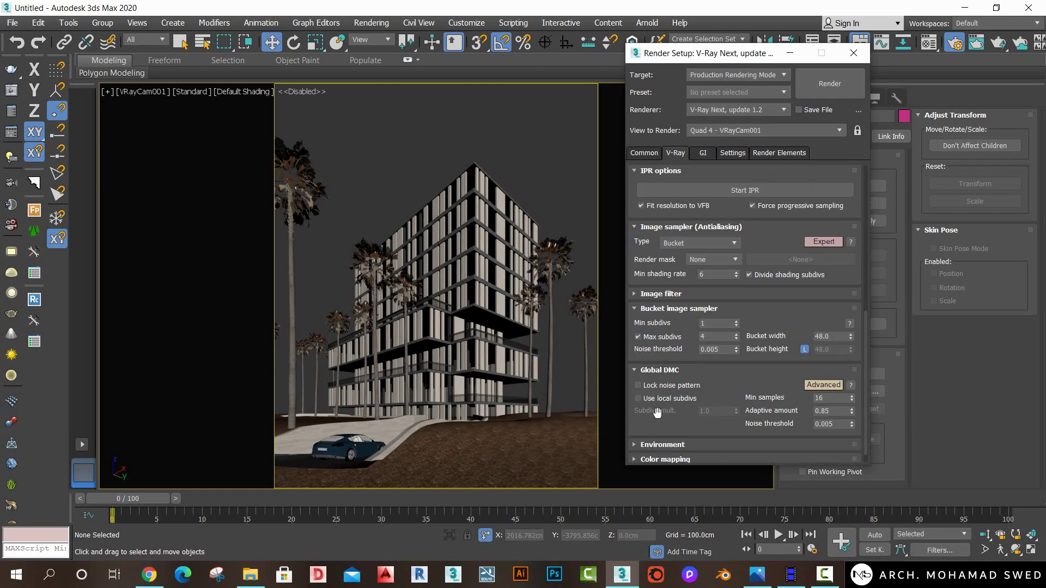
pyautogui.scroll(-1, 671, 432)
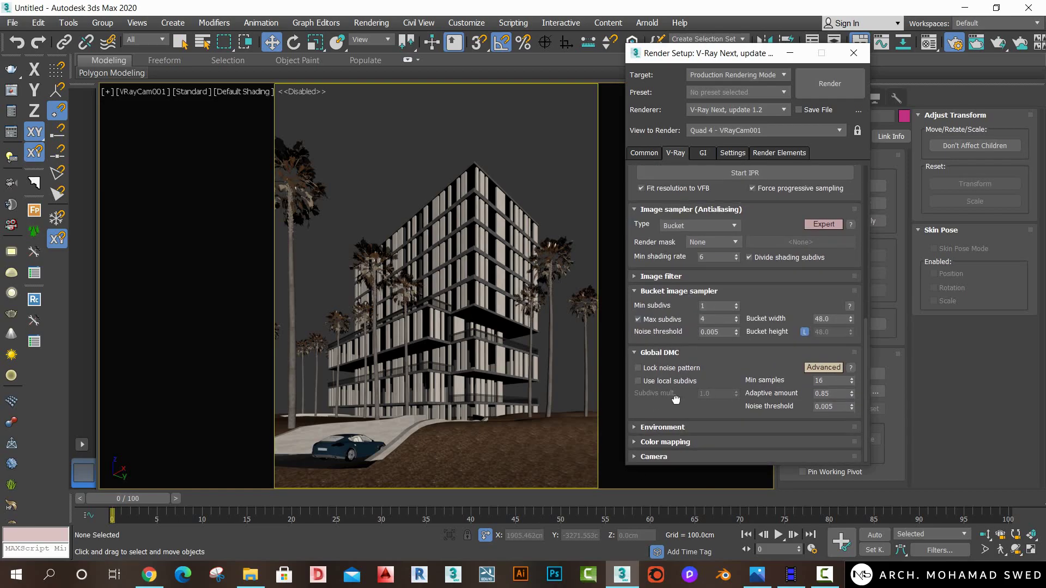
pyautogui.click(666, 443)
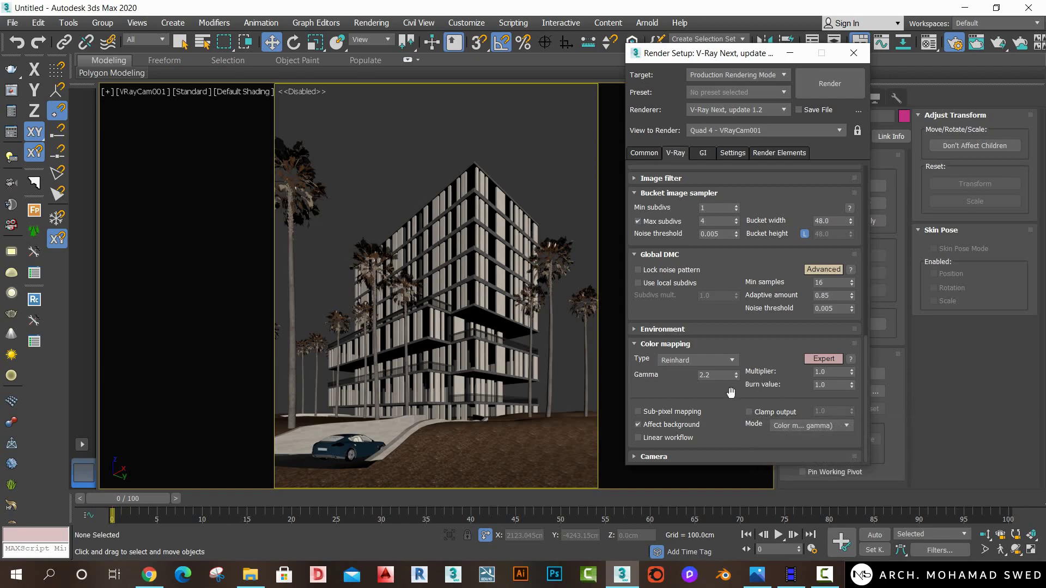
# Give Reinhard colour mapping a 0.1 burn value with Sub-pixel mapping ticked.
pyautogui.doubleClick(822, 384)
pyautogui.write('0.1')
pyautogui.press('Return')
pyautogui.click(661, 412)
# Make Irradiance map the primary GI engine with 0.4 ambient occlusion at 5cm radius.
pyautogui.click(695, 155)
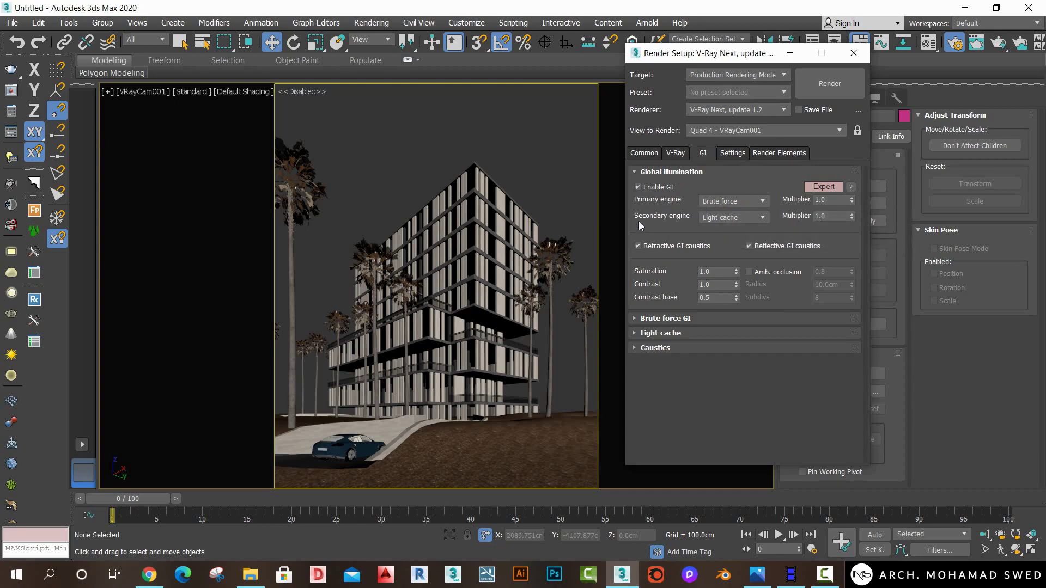
pyautogui.click(714, 203)
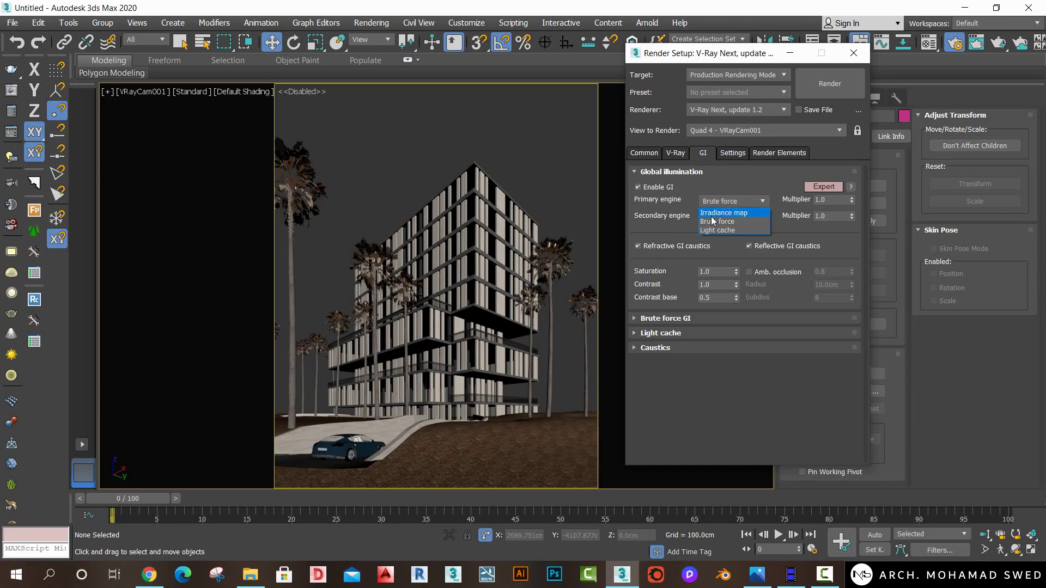
pyautogui.click(711, 214)
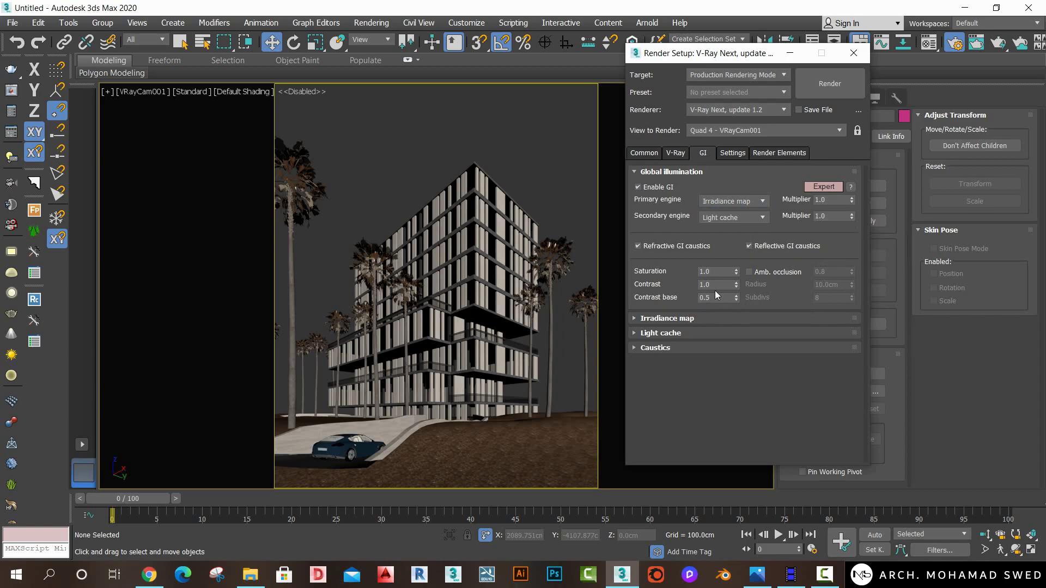
pyautogui.click(760, 278)
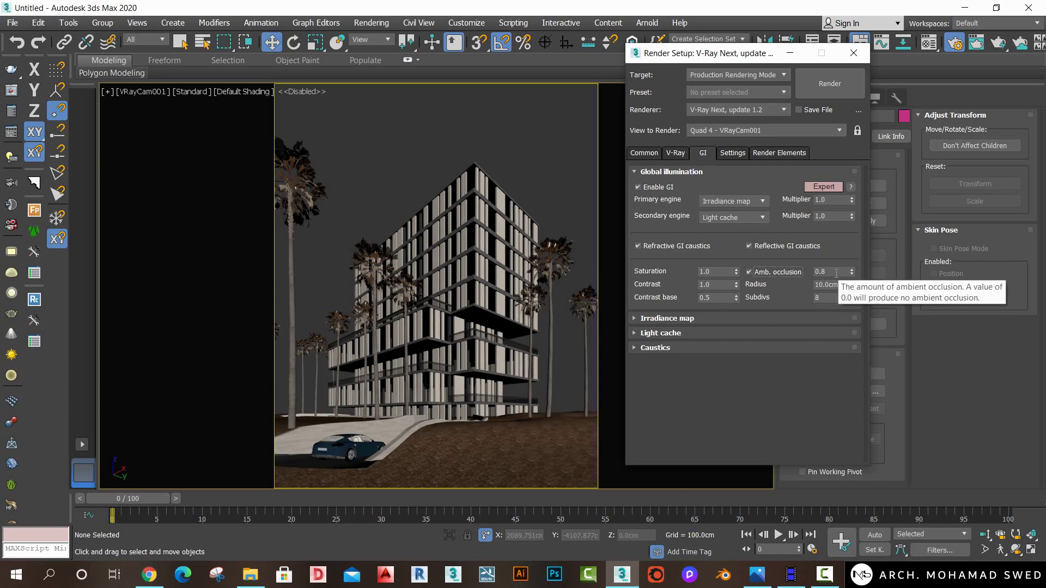
pyautogui.press('Tab')
pyautogui.write('0.4')
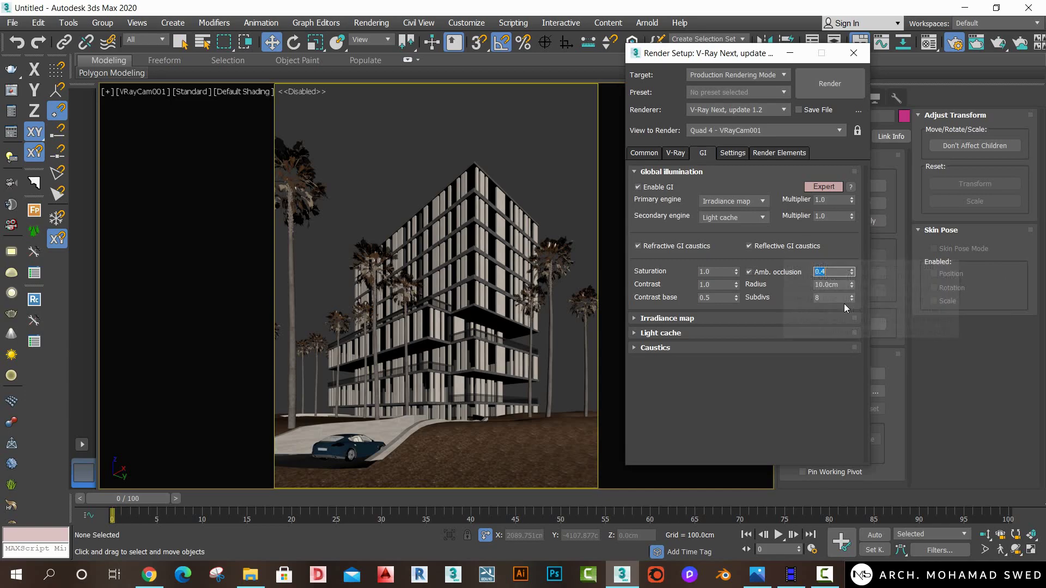
pyautogui.press('Tab')
pyautogui.write('5')
pyautogui.press('Return')
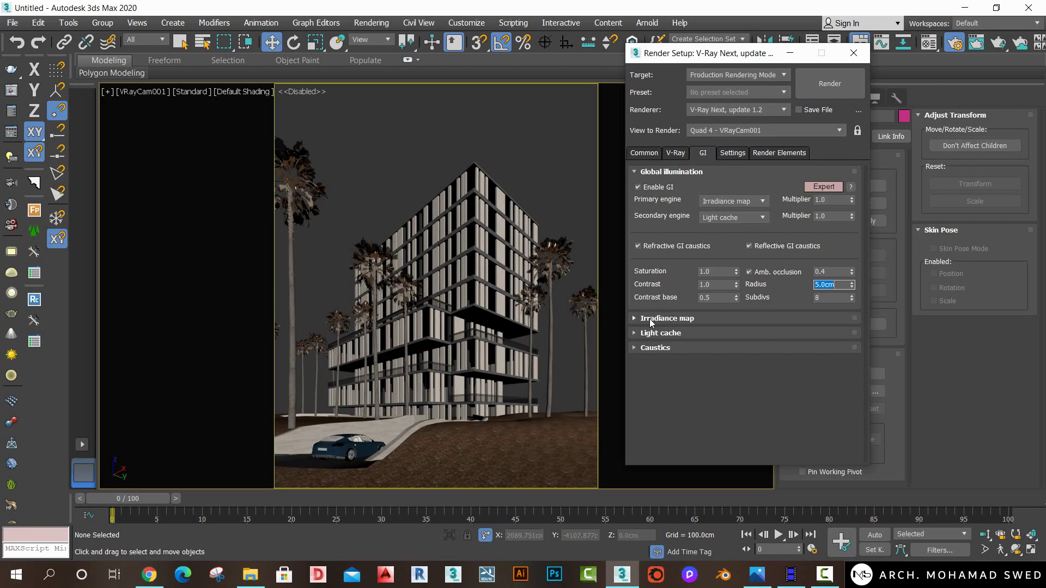
# Set the irradiance map to the Medium preset in Bucket mode.
pyautogui.click(651, 323)
pyautogui.scroll(-2, 648, 273)
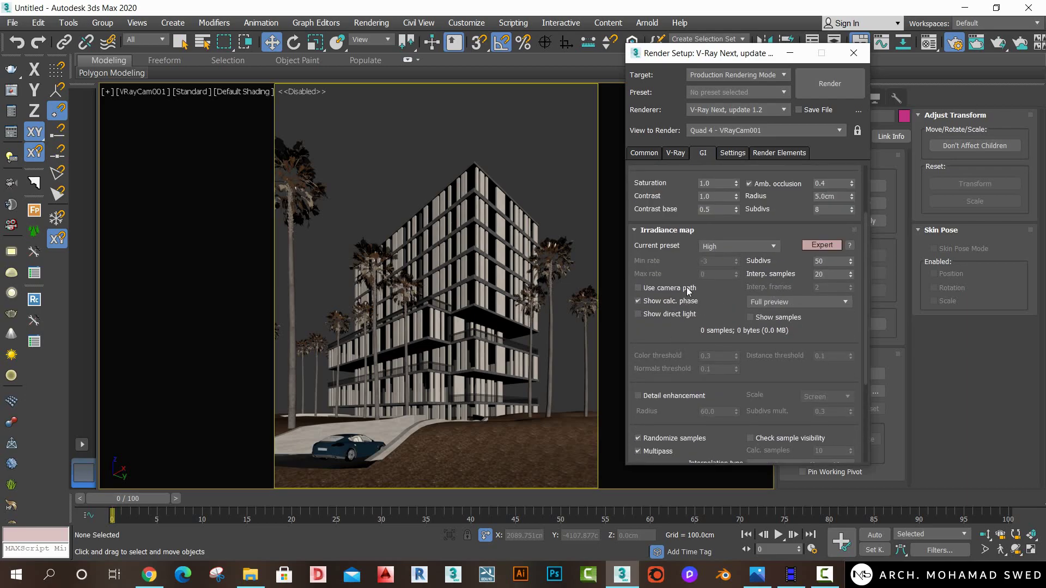
pyautogui.click(724, 247)
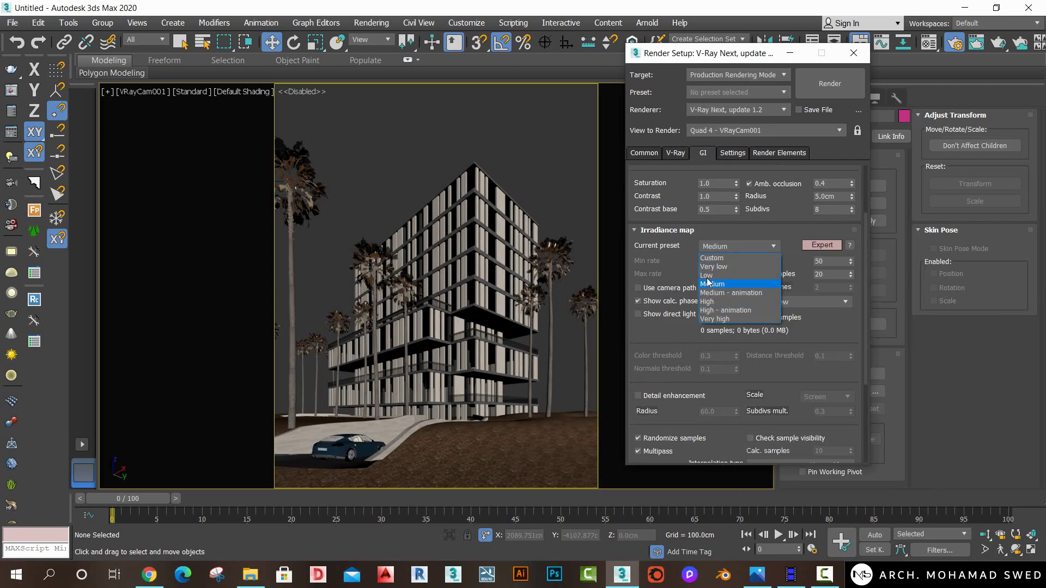
pyautogui.click(718, 279)
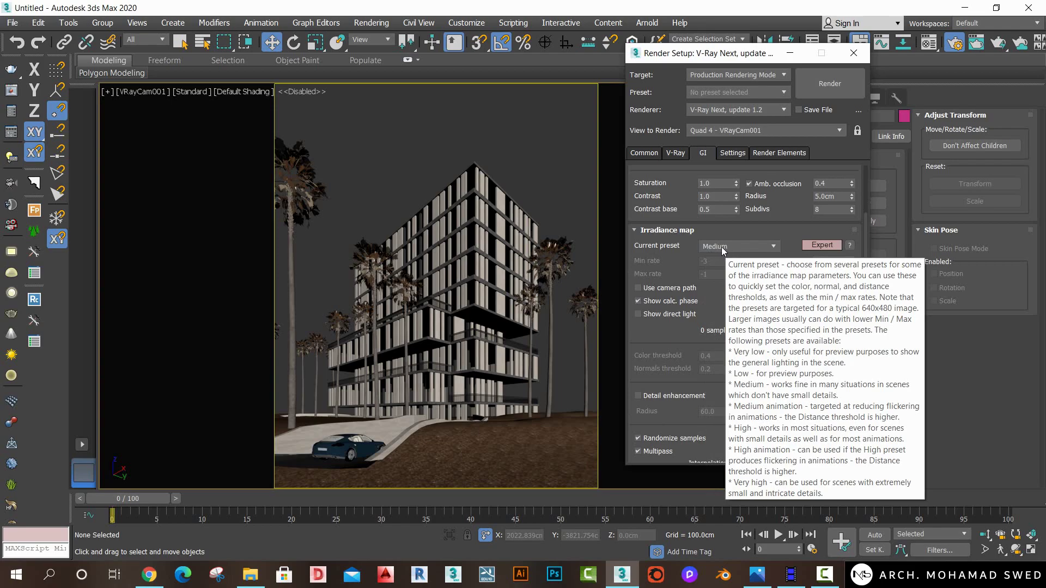
pyautogui.scroll(-5, 682, 192)
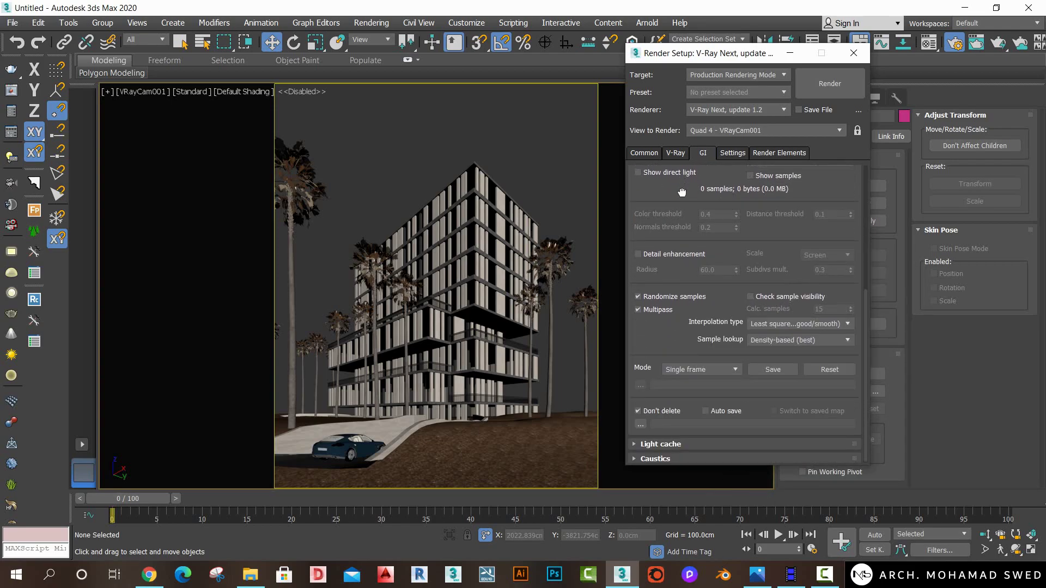
pyautogui.click(681, 369)
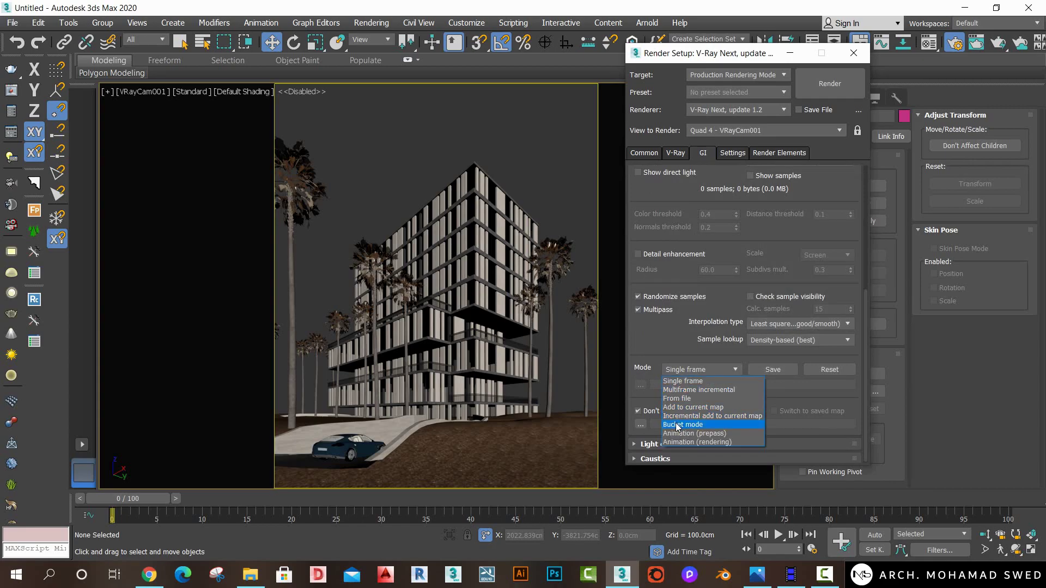
pyautogui.click(676, 425)
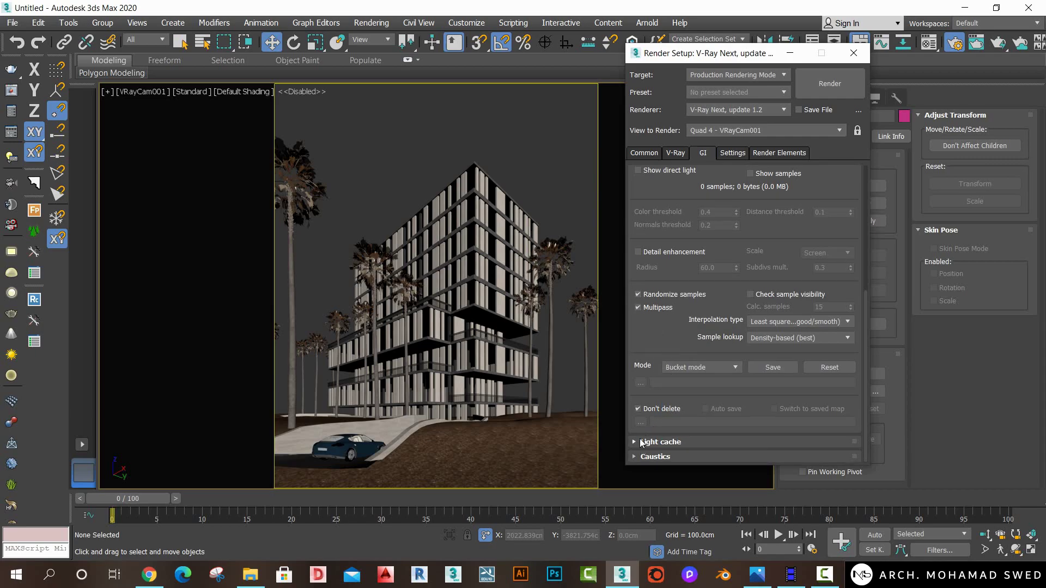
# Set light cache subdivs to 2000 with Pre-filter turned off.
pyautogui.click(643, 443)
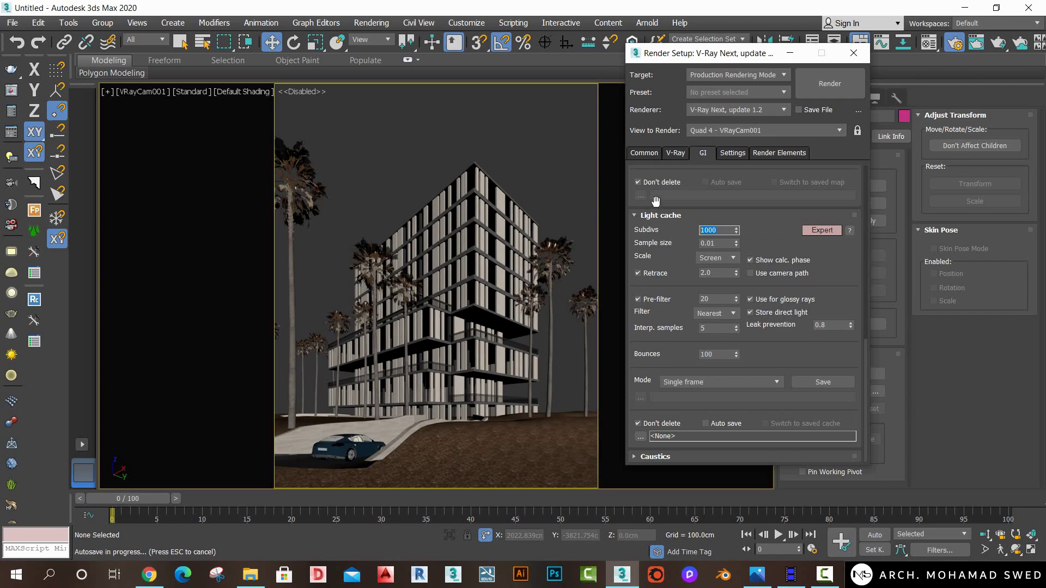
pyautogui.click(716, 230)
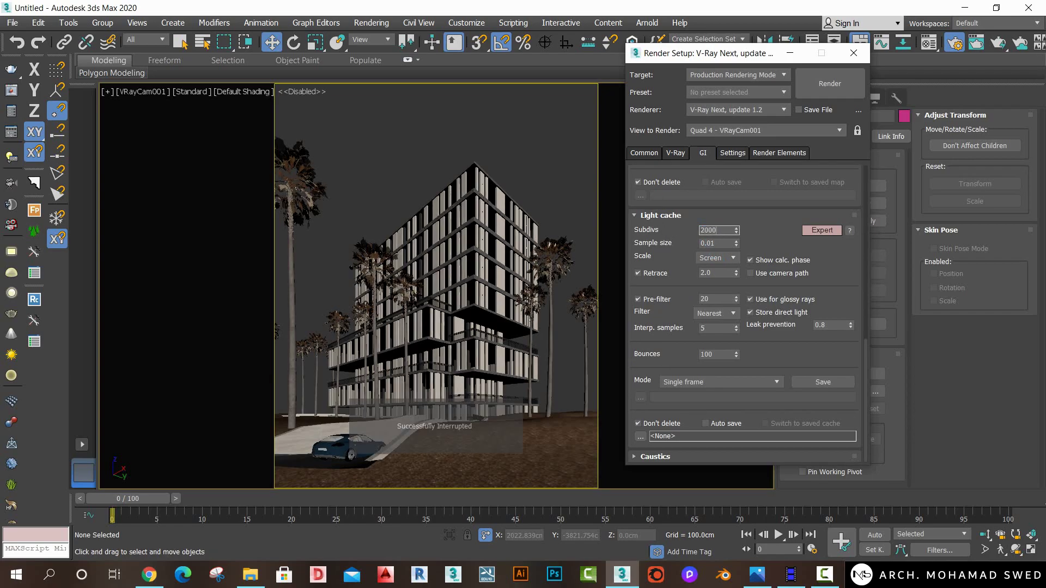
pyautogui.click(639, 300)
pyautogui.click(678, 153)
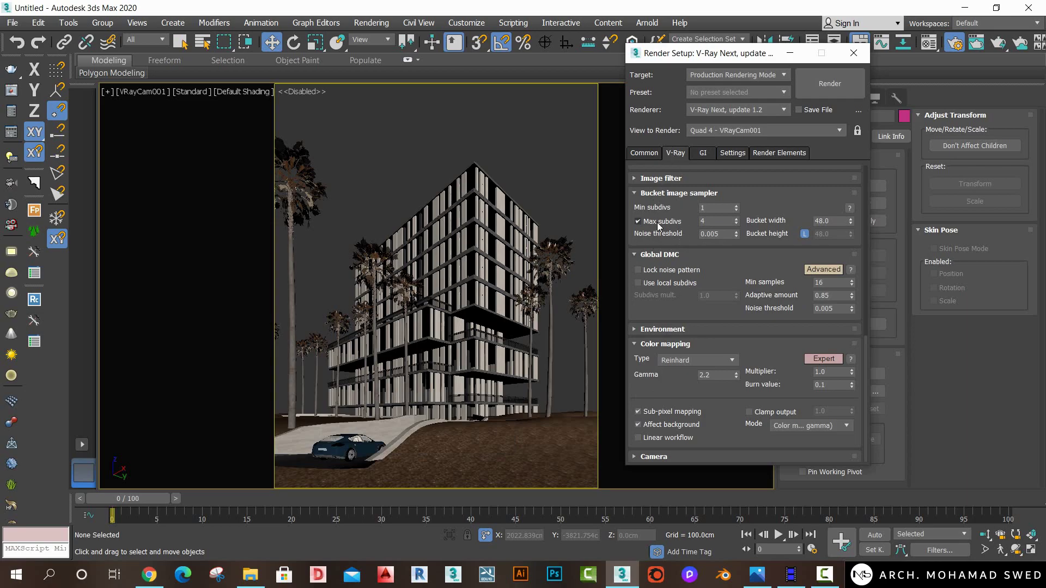
# Turn off the image filter on the V-Ray tab.
pyautogui.click(656, 178)
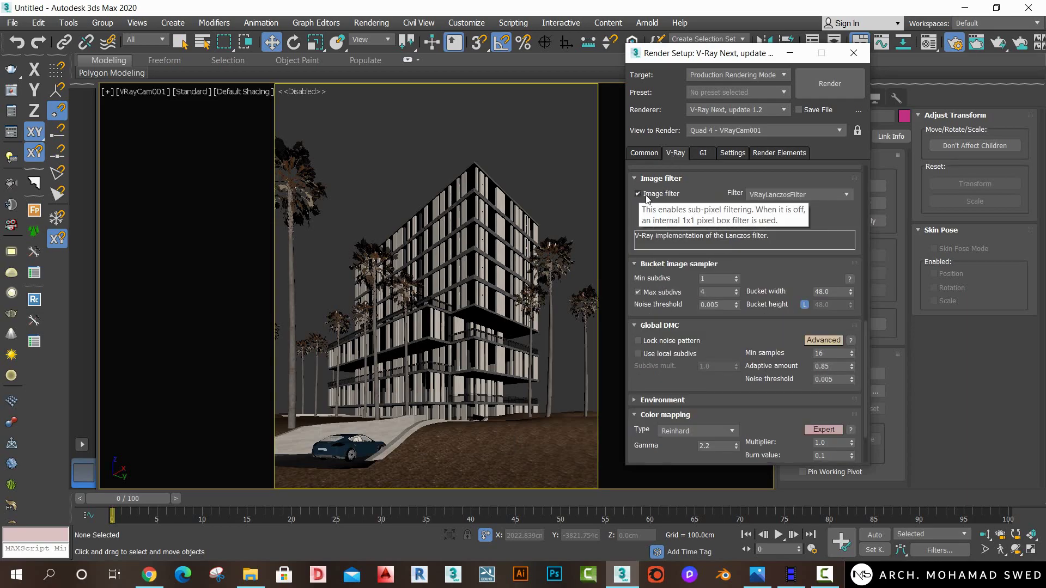
pyautogui.click(646, 196)
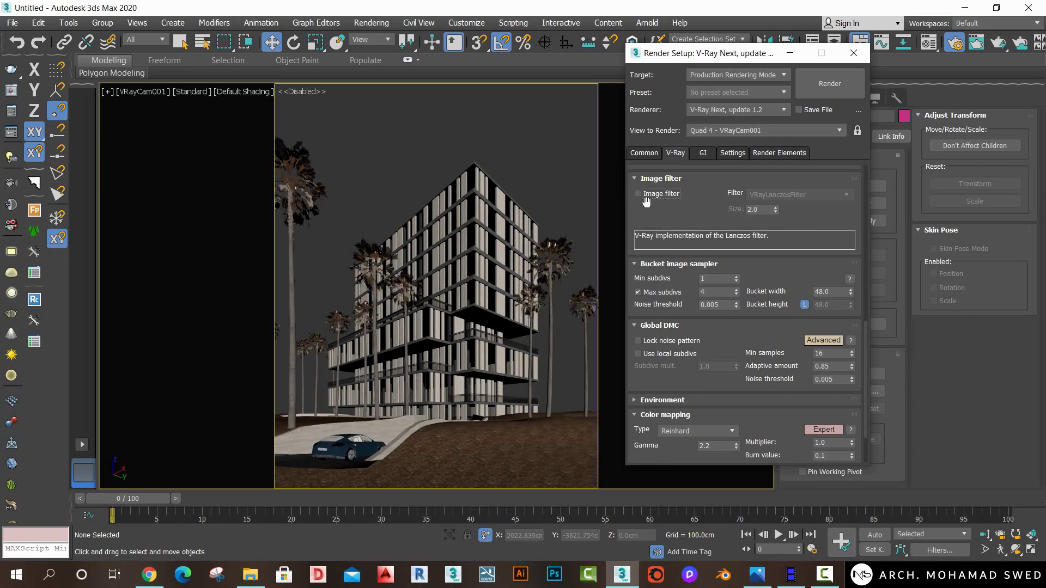
pyautogui.click(729, 155)
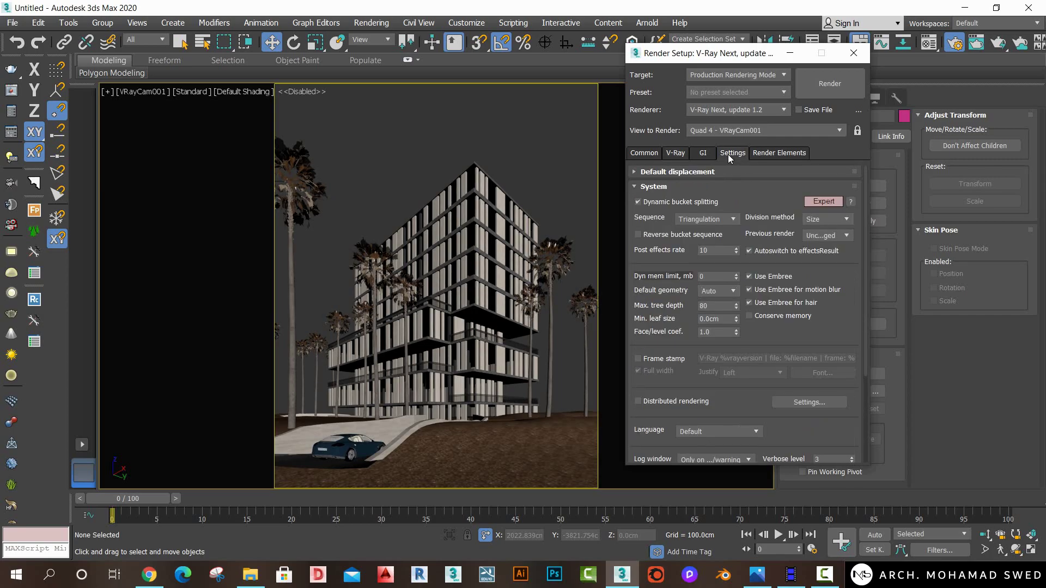
# Raise the dynamic memory limit to 8000 MB.
pyautogui.doubleClick(731, 277)
pyautogui.write('8000')
pyautogui.moveTo(665, 261); pyautogui.dragTo(647, 257)
pyautogui.click(772, 156)
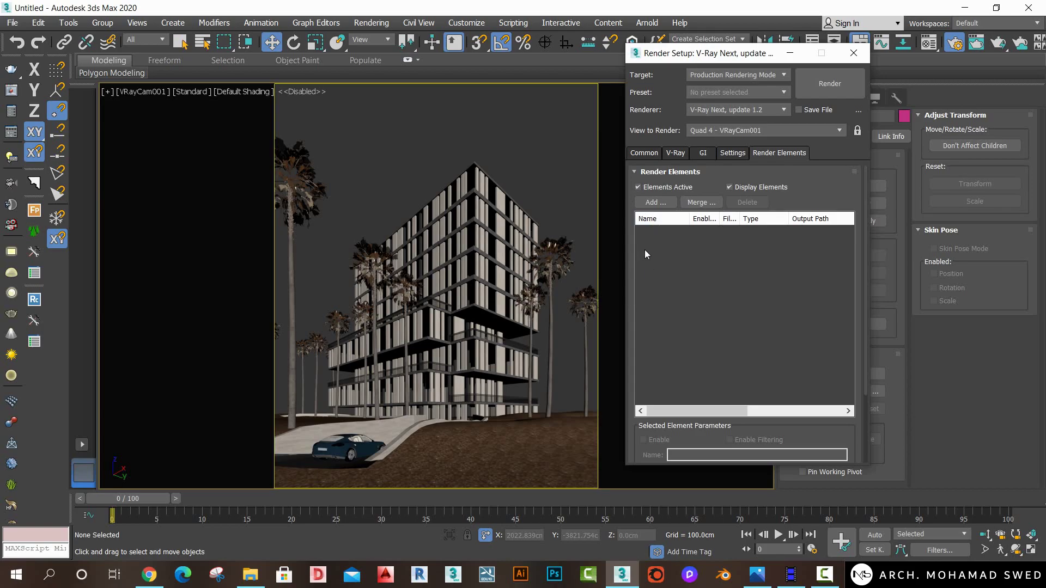
# Start a new render element selection with VRayDenoiser and VRayLighting.
pyautogui.click(660, 207)
pyautogui.click(661, 204)
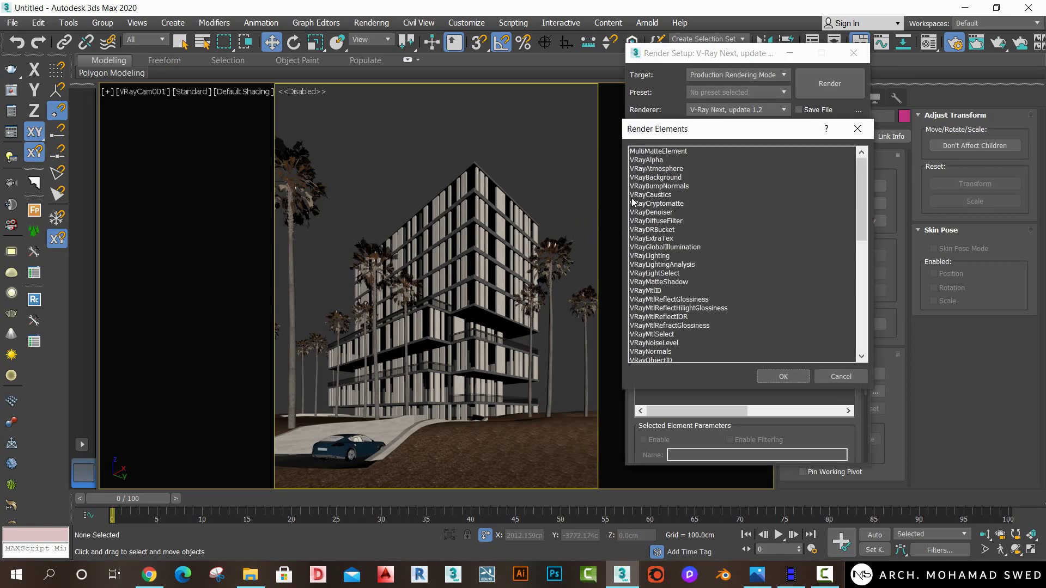
pyautogui.click(653, 213)
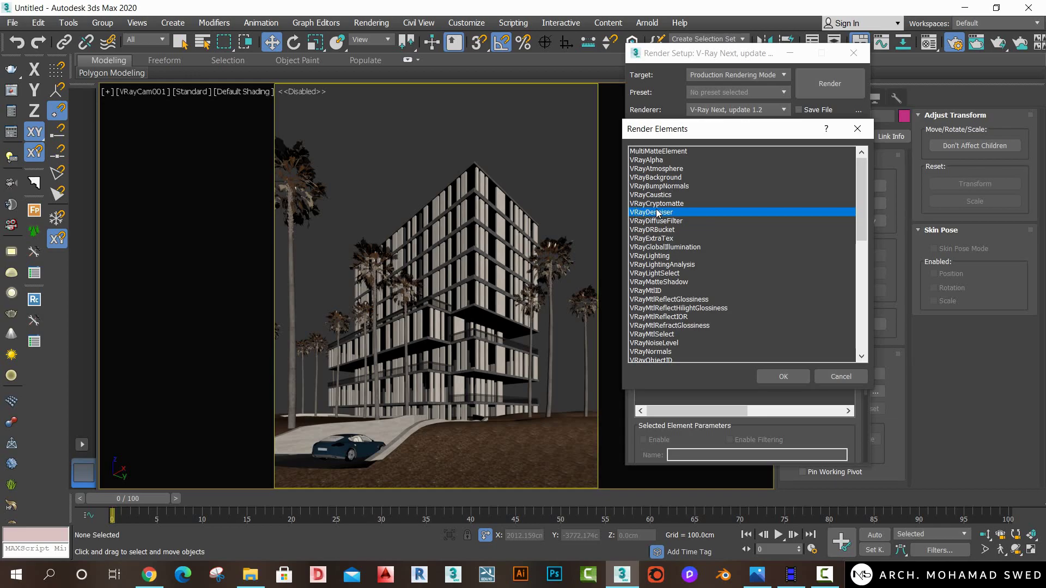
pyautogui.scroll(-2, 648, 244)
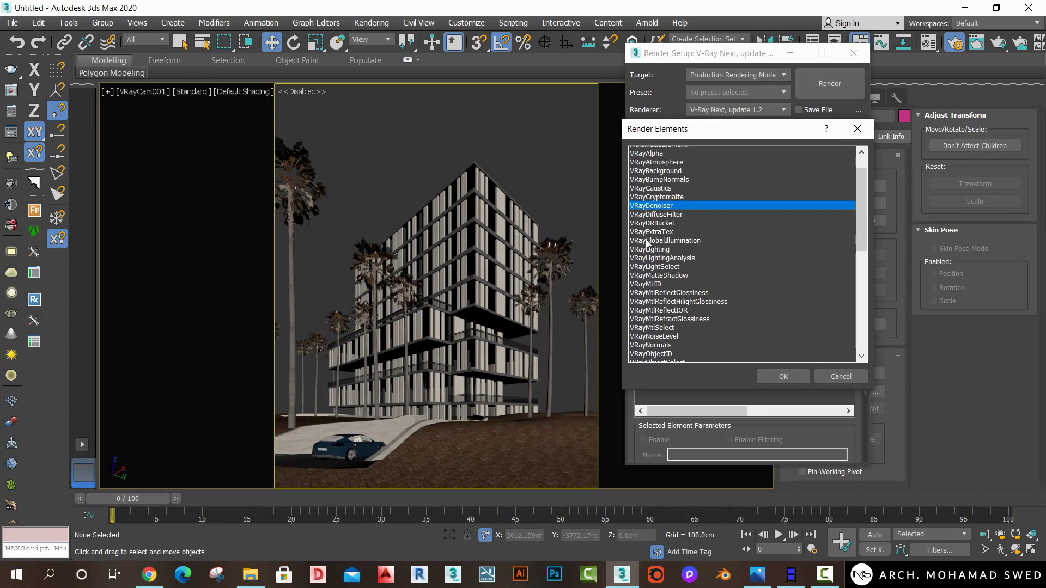
pyautogui.click(655, 204)
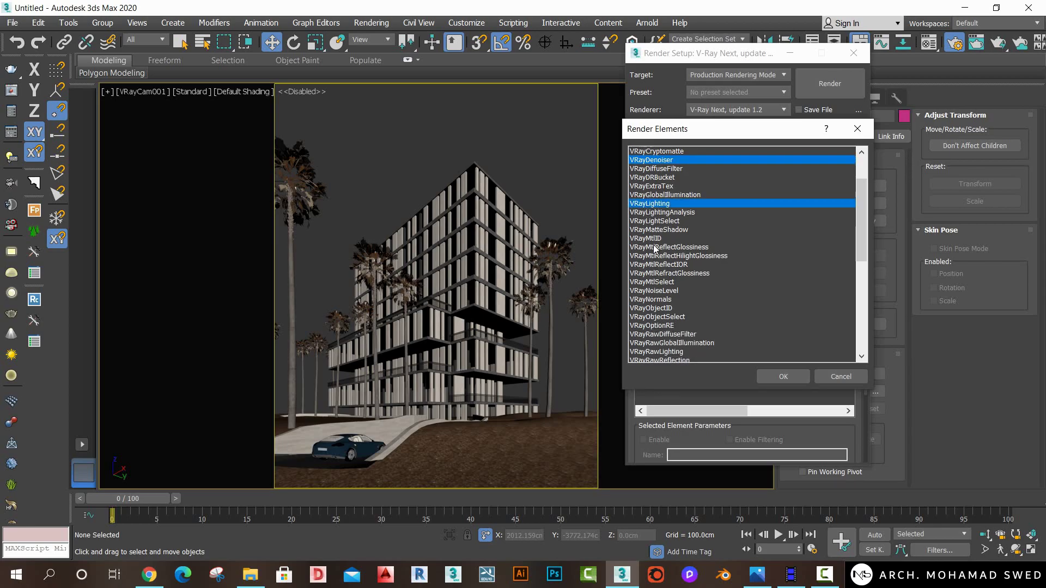
# Also select VRayReflection, VRayRefraction, VRayRenderID and VRaySpecular, and add them all.
pyautogui.scroll(-1, 653, 245)
pyautogui.scroll(-1, 654, 239)
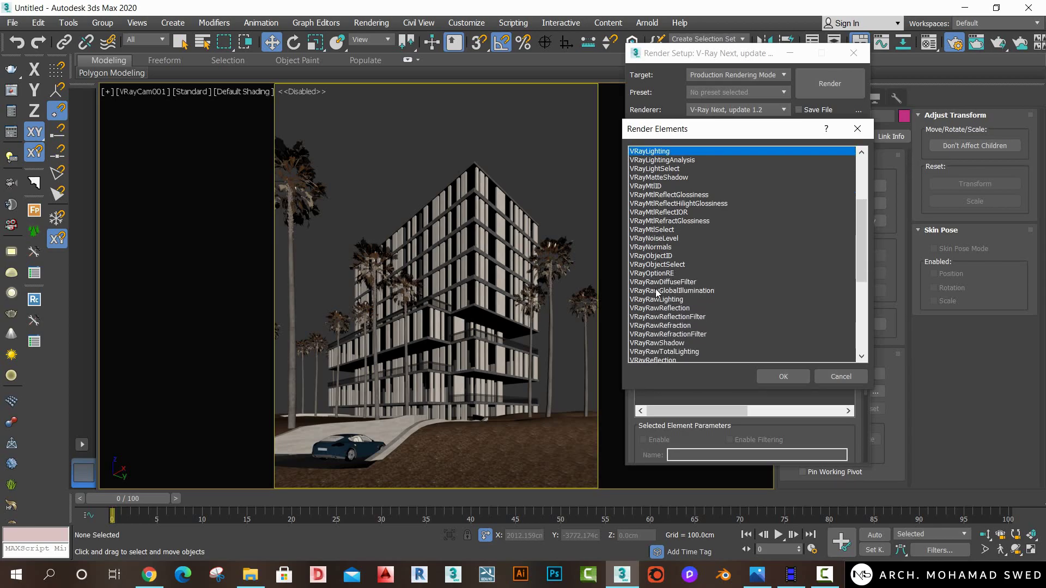
pyautogui.scroll(-1, 656, 293)
pyautogui.scroll(-1, 656, 289)
pyautogui.scroll(-1, 654, 300)
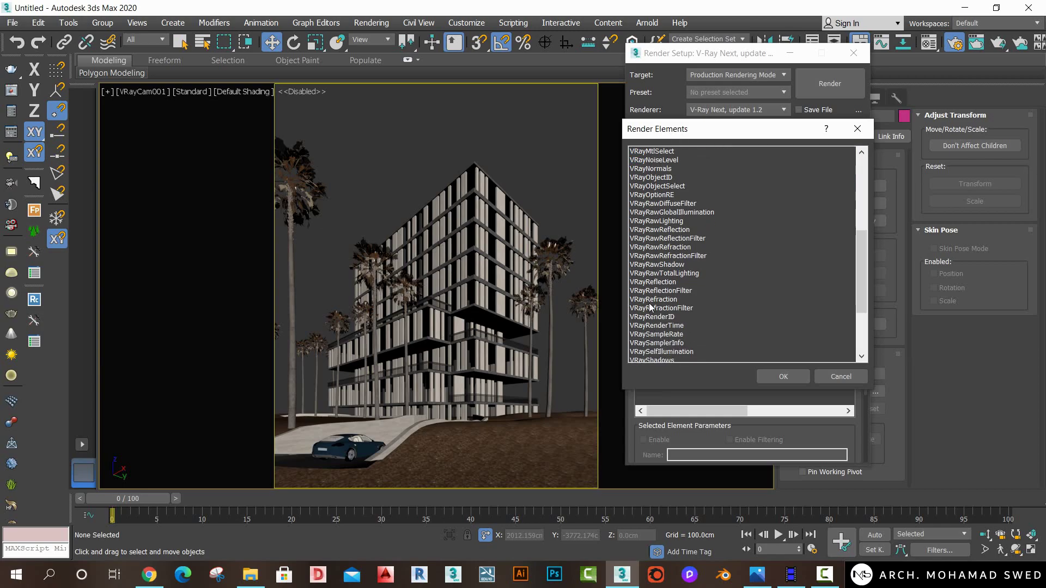
pyautogui.click(656, 283)
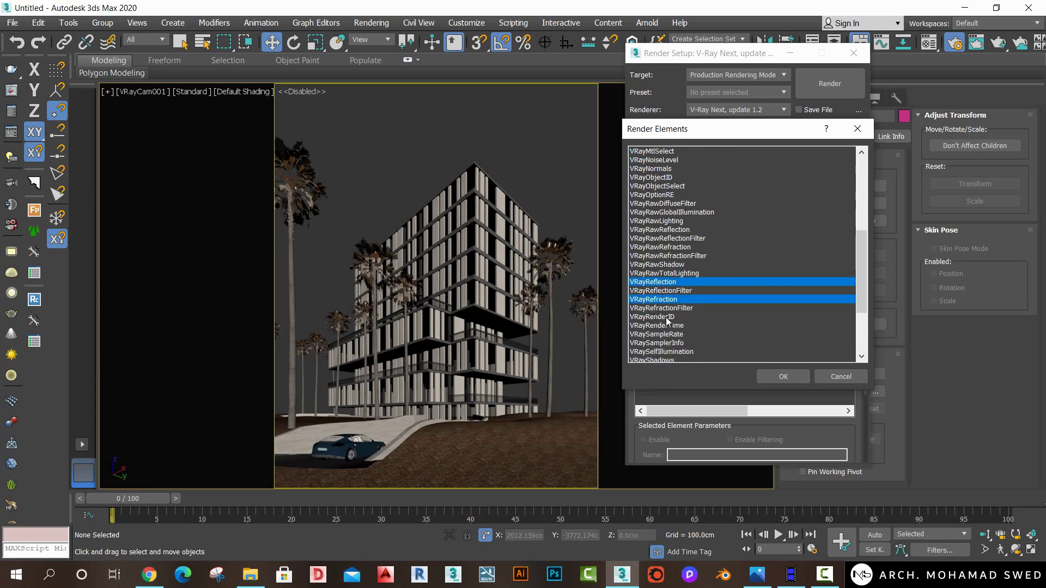
pyautogui.keyDown('ctrl'); pyautogui.click(664, 318); pyautogui.keyUp('ctrl')
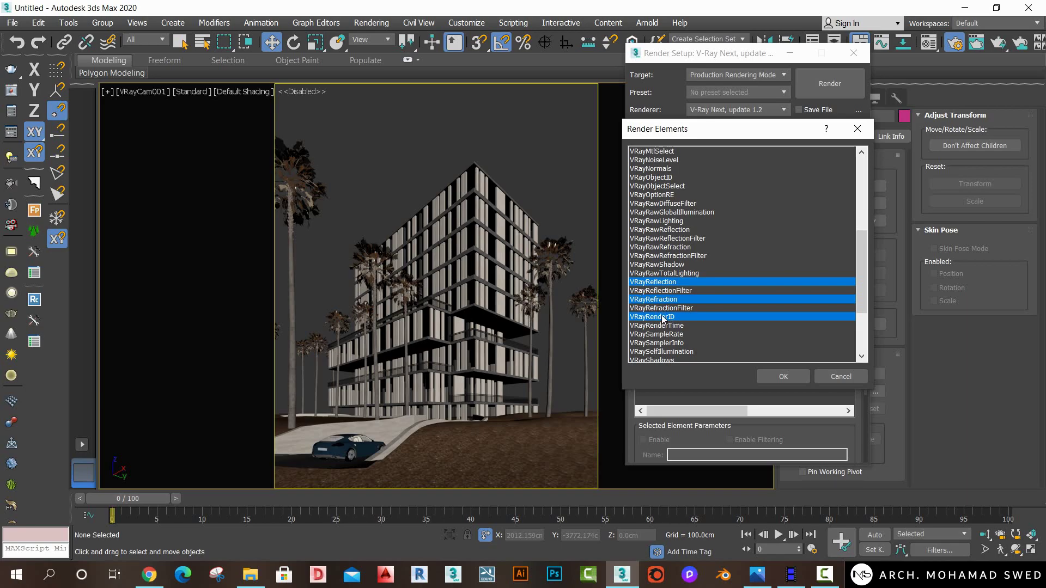
pyautogui.scroll(-1, 665, 317)
pyautogui.scroll(-2, 666, 317)
pyautogui.scroll(-3, 665, 318)
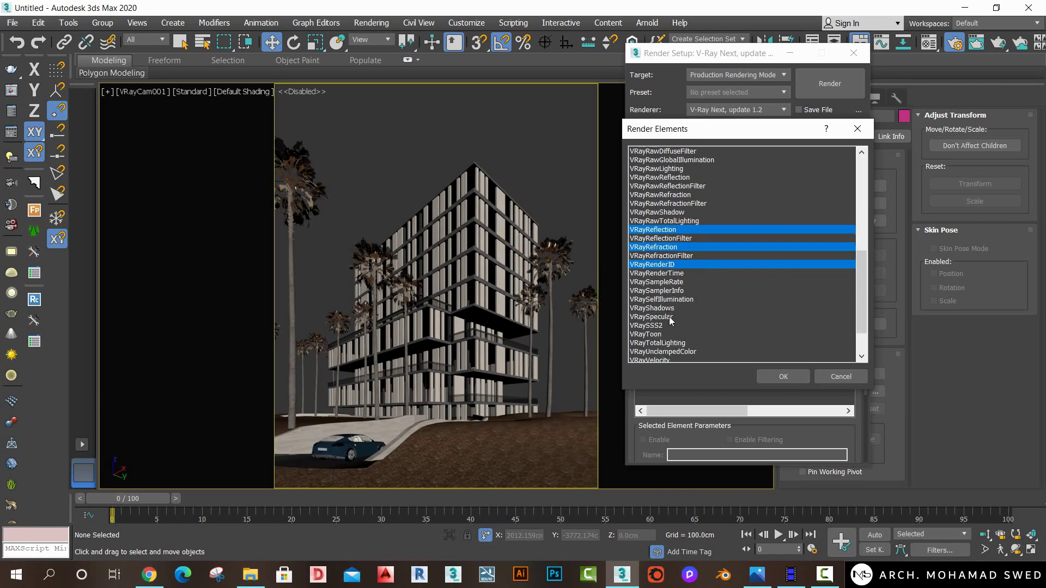
pyautogui.keyDown('ctrl'); pyautogui.click(652, 317); pyautogui.keyUp('ctrl')
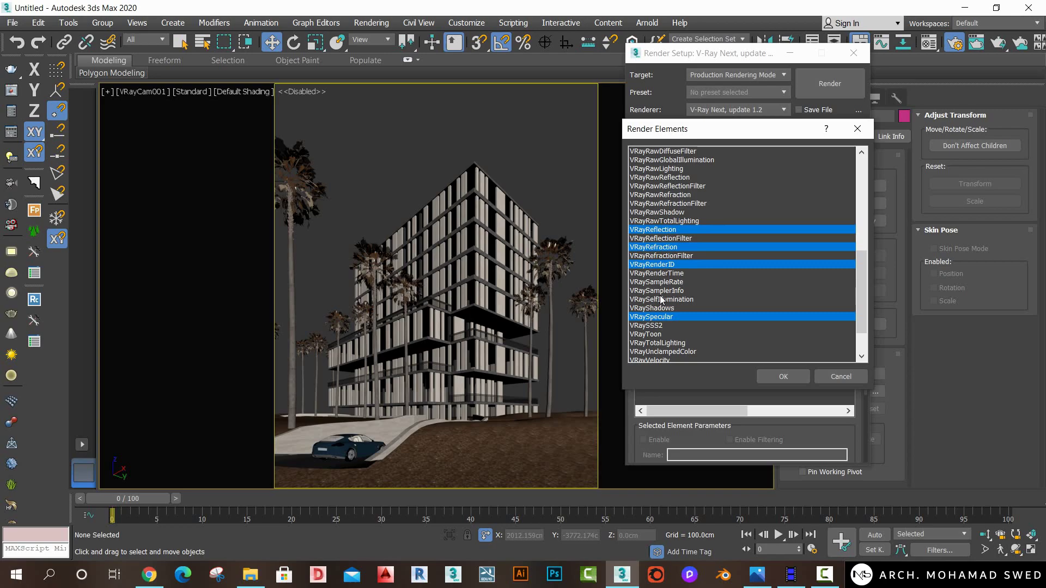
pyautogui.scroll(-2, 660, 299)
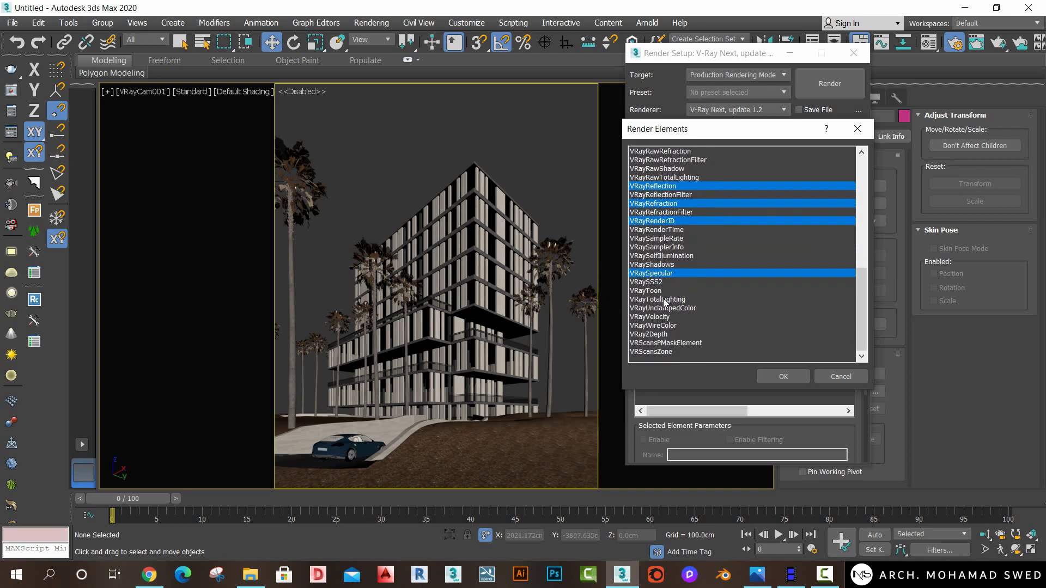
pyautogui.click(779, 380)
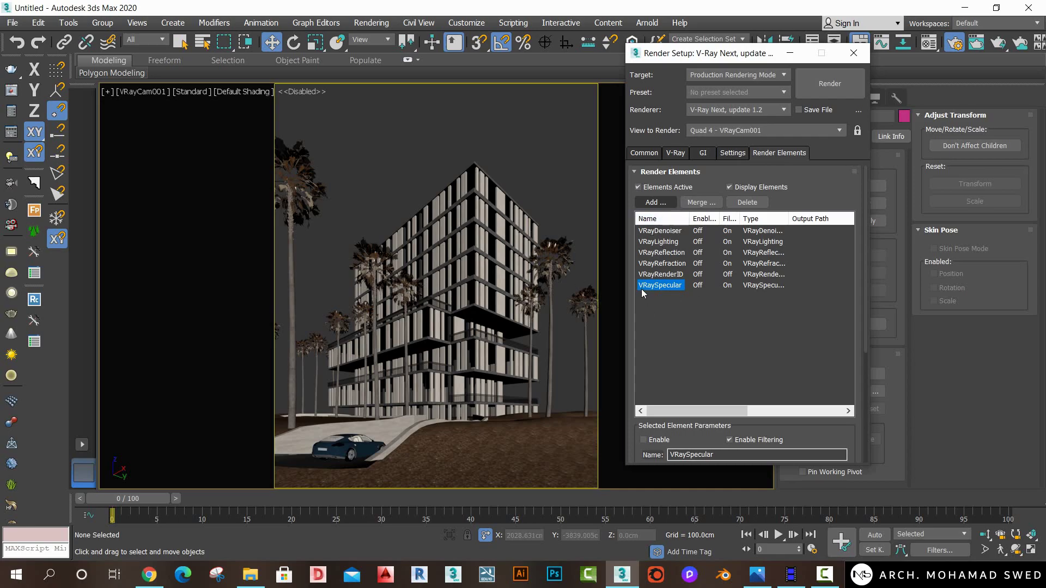
# Review the VRayLighting, VRayReflection, VRayRefraction and VRayRenderID element parameters.
pyautogui.click(667, 243)
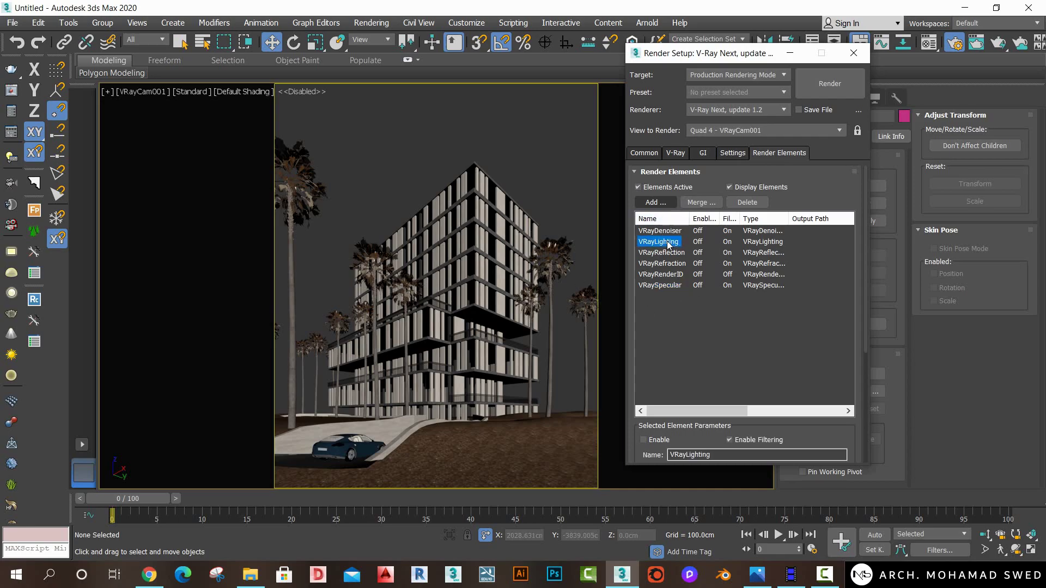
pyautogui.moveTo(865, 261); pyautogui.dragTo(869, 387)
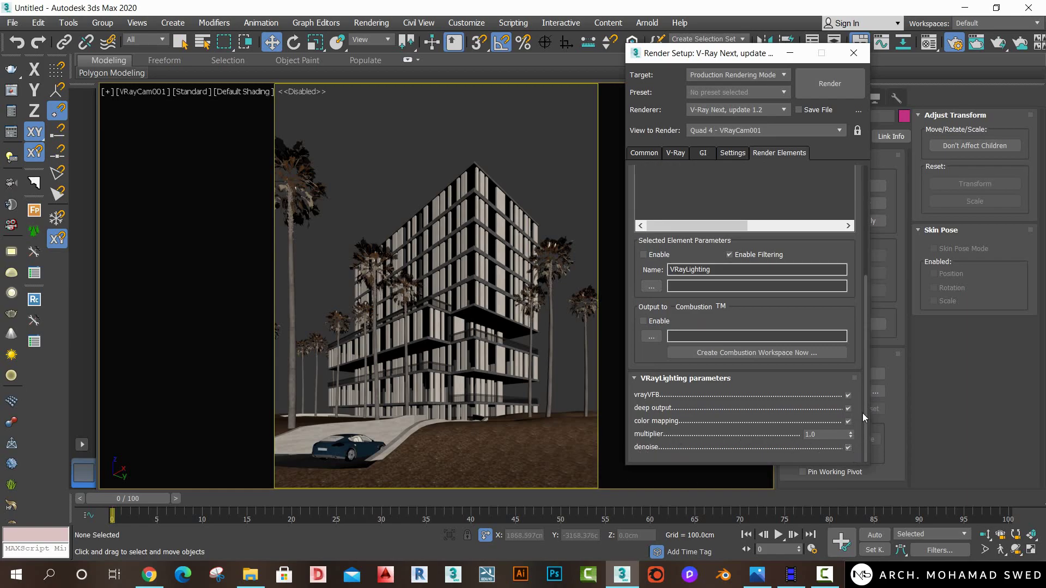
pyautogui.moveTo(865, 413)
pyautogui.mouseDown()
pyautogui.moveTo(879, 339)
pyautogui.moveTo(867, 294)
pyautogui.moveTo(861, 447)
pyautogui.mouseUp()
pyautogui.press('Down')
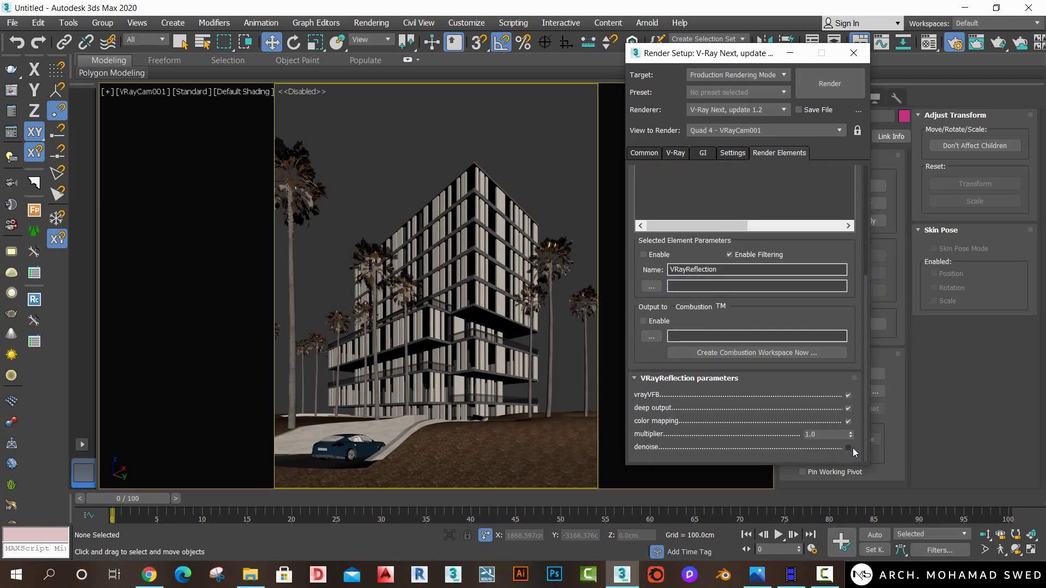
pyautogui.moveTo(865, 440)
pyautogui.mouseDown()
pyautogui.moveTo(866, 312)
pyautogui.moveTo(874, 458)
pyautogui.mouseUp()
pyautogui.click(684, 265)
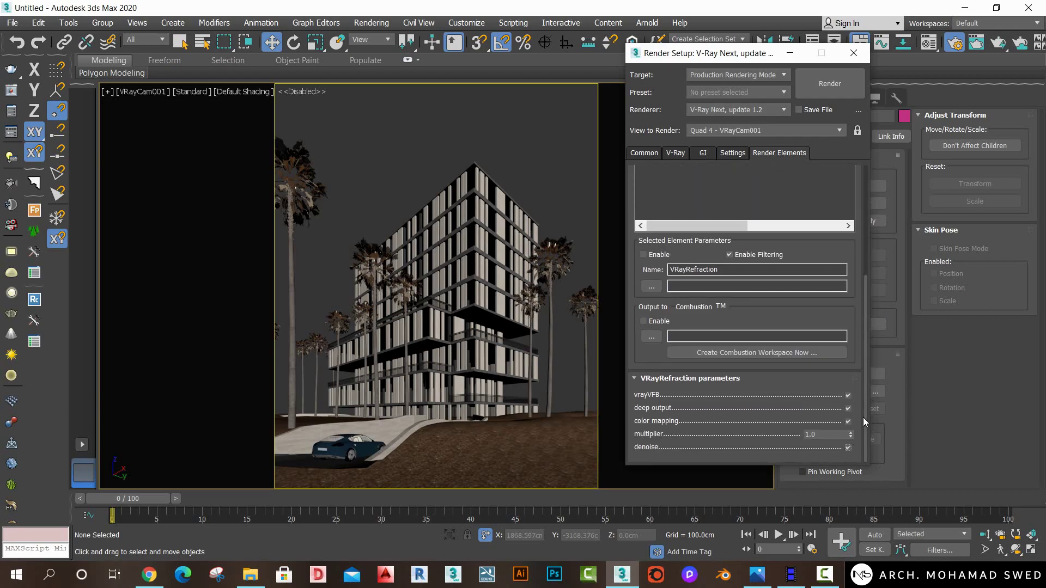
pyautogui.moveTo(864, 417); pyautogui.dragTo(858, 299)
pyautogui.click(671, 273)
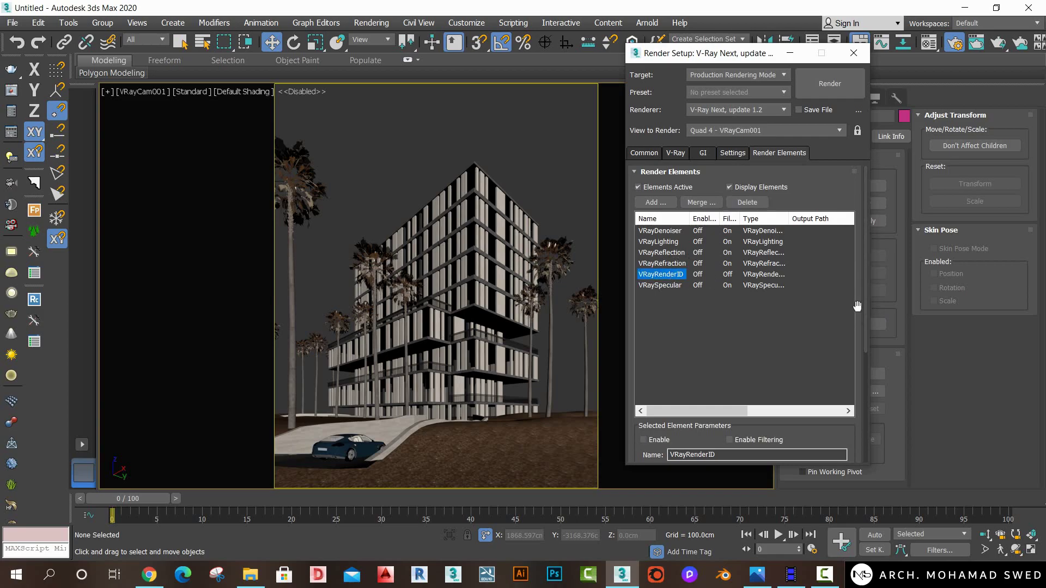
pyautogui.moveTo(866, 250); pyautogui.dragTo(878, 443)
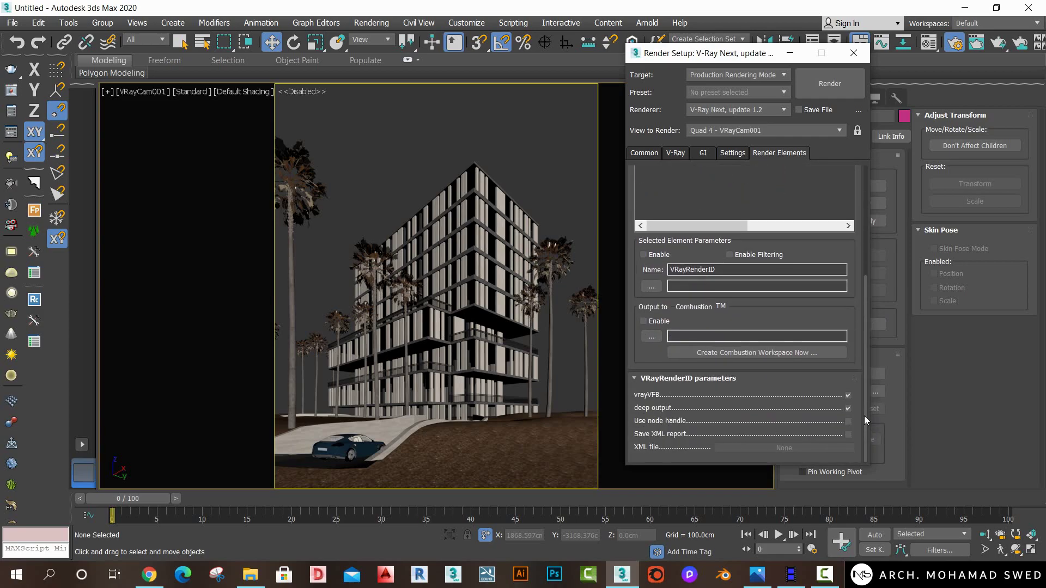
pyautogui.moveTo(866, 398); pyautogui.dragTo(796, 298)
# Turn on denoise in the VRaySpecular element's parameters.
pyautogui.click(671, 285)
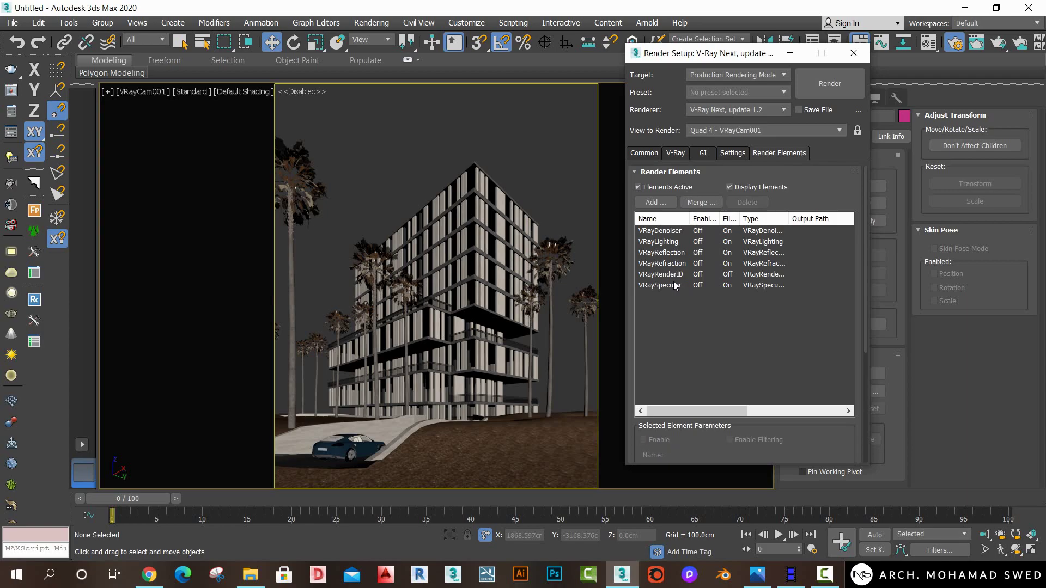
pyautogui.moveTo(863, 282); pyautogui.dragTo(872, 404)
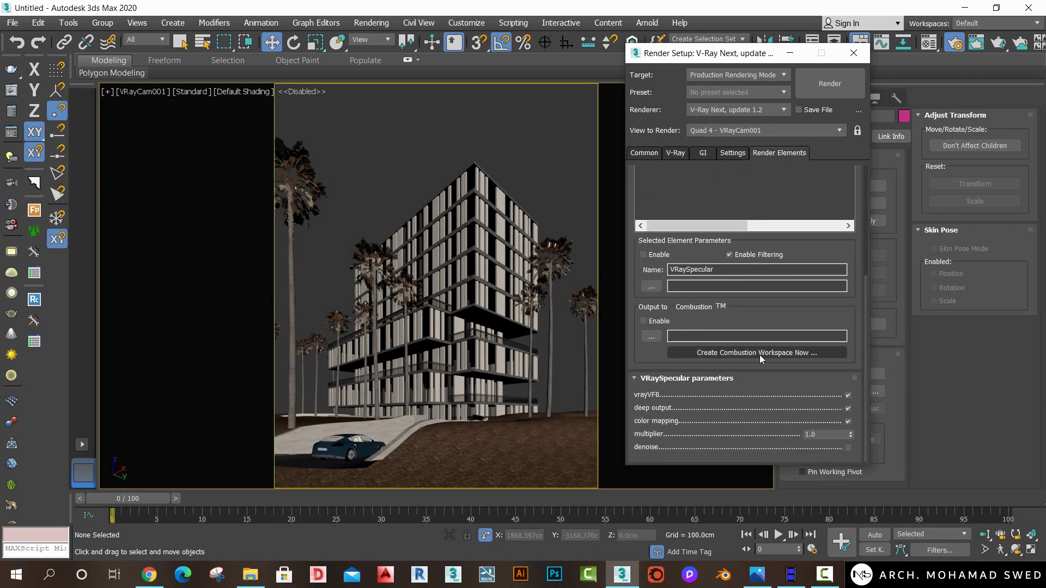
pyautogui.click(848, 448)
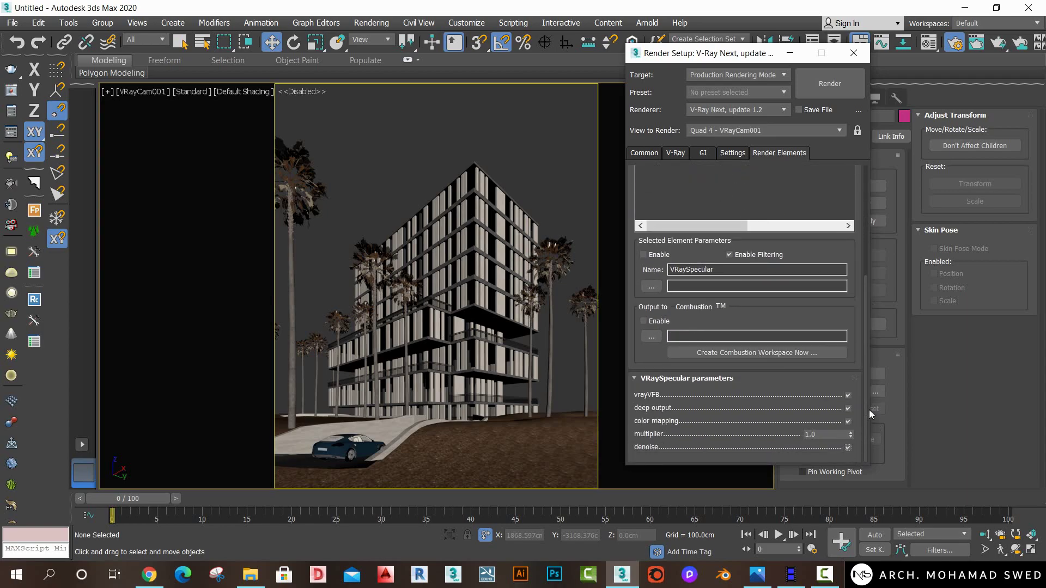
pyautogui.moveTo(865, 348); pyautogui.dragTo(856, 234)
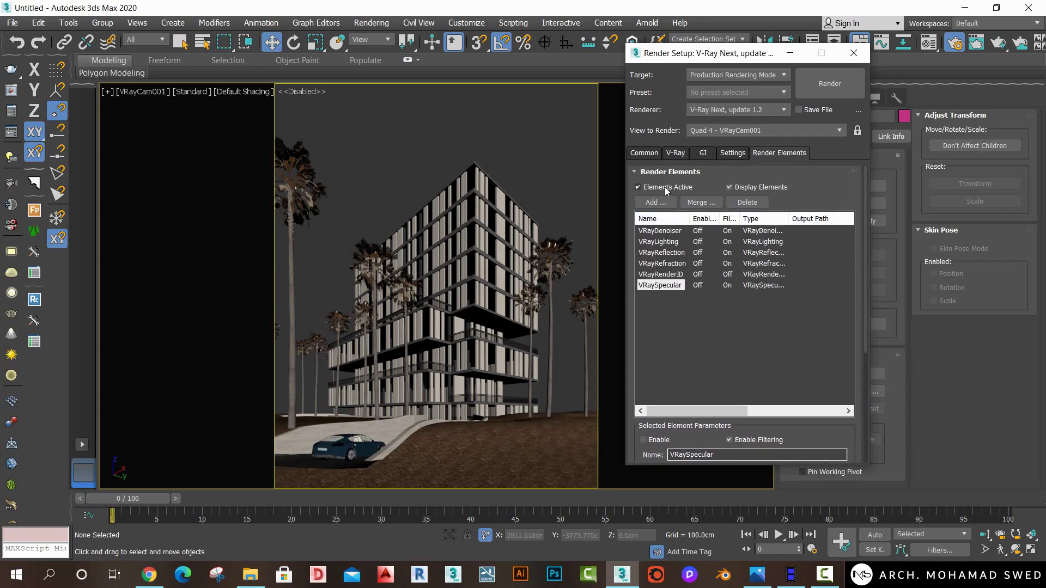
# Check the V-Ray Max subdivs value, then close Render Setup to show the VRayCam001 view.
pyautogui.click(642, 153)
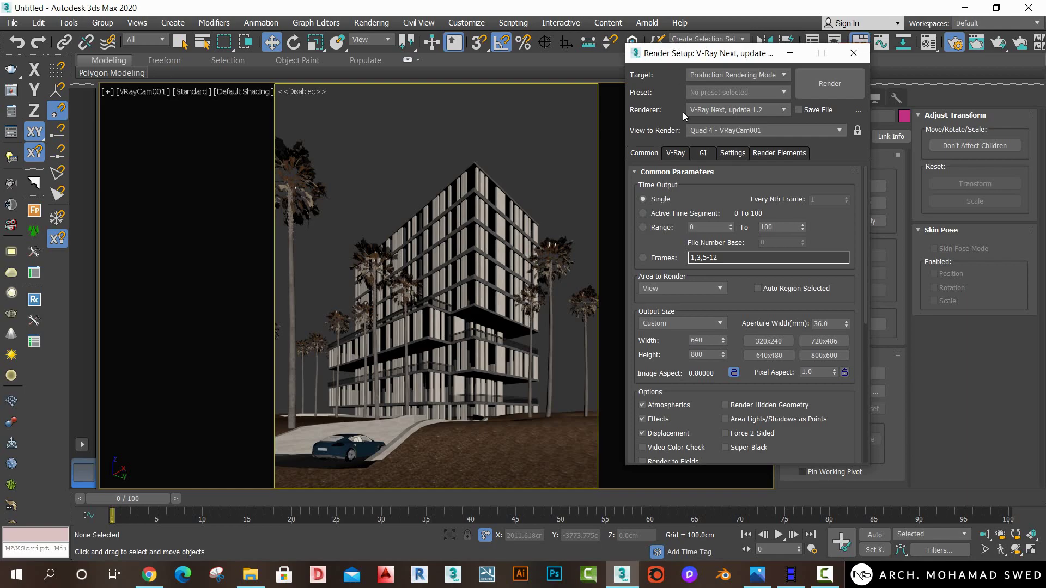
pyautogui.click(673, 155)
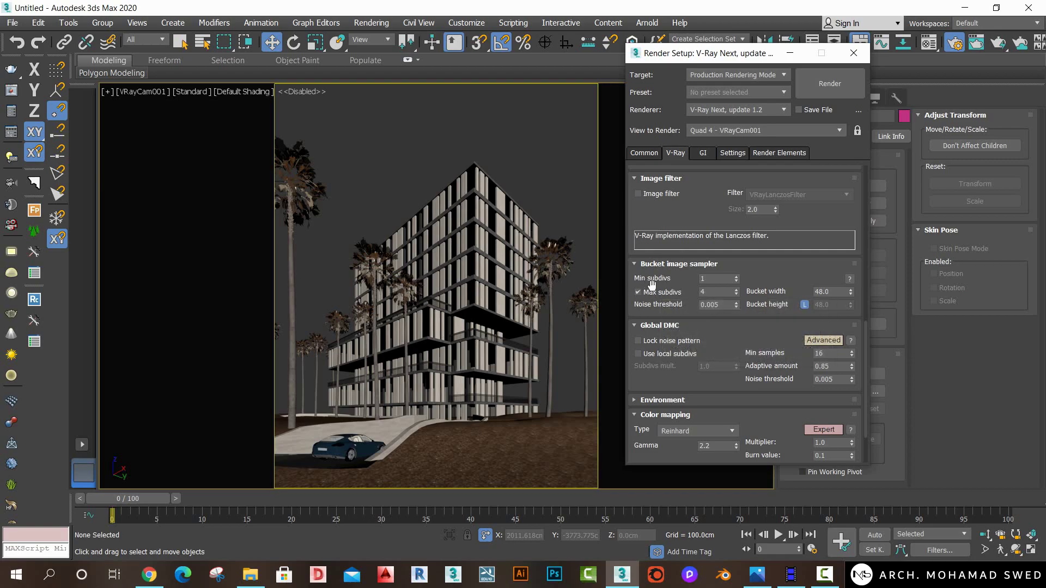
pyautogui.doubleClick(711, 293)
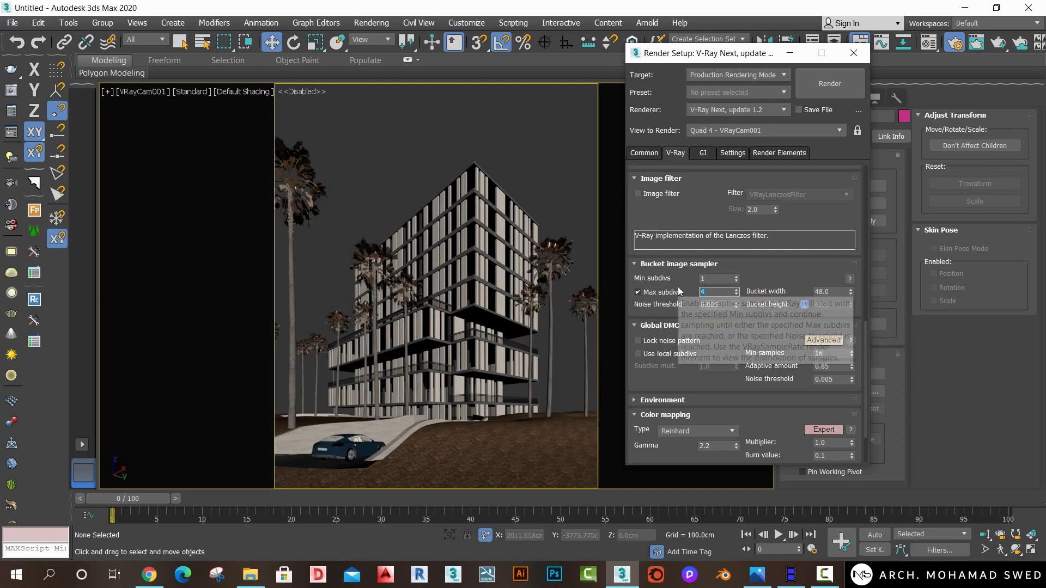
pyautogui.scroll(-1, 665, 210)
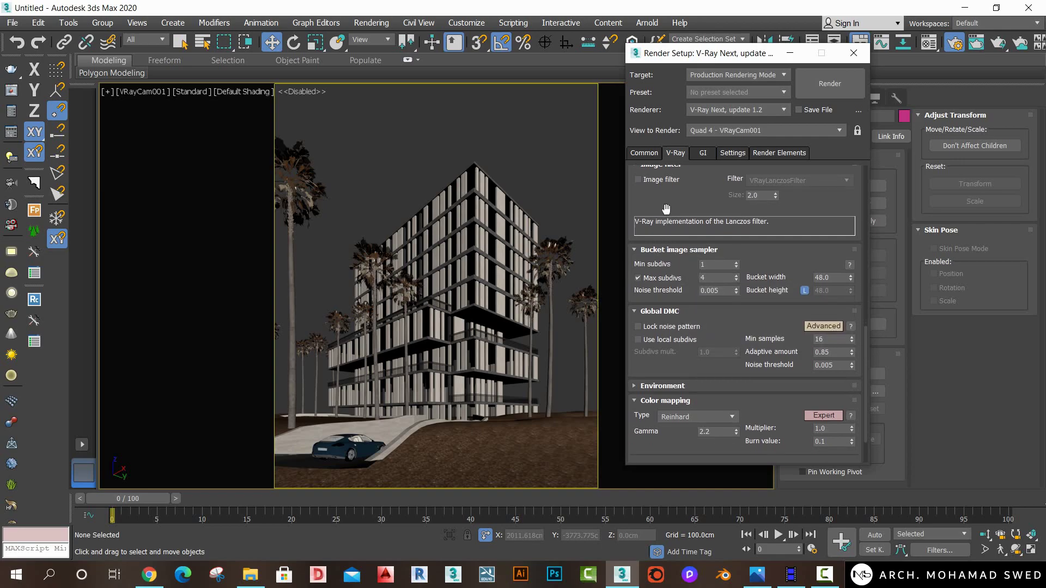
pyautogui.click(646, 154)
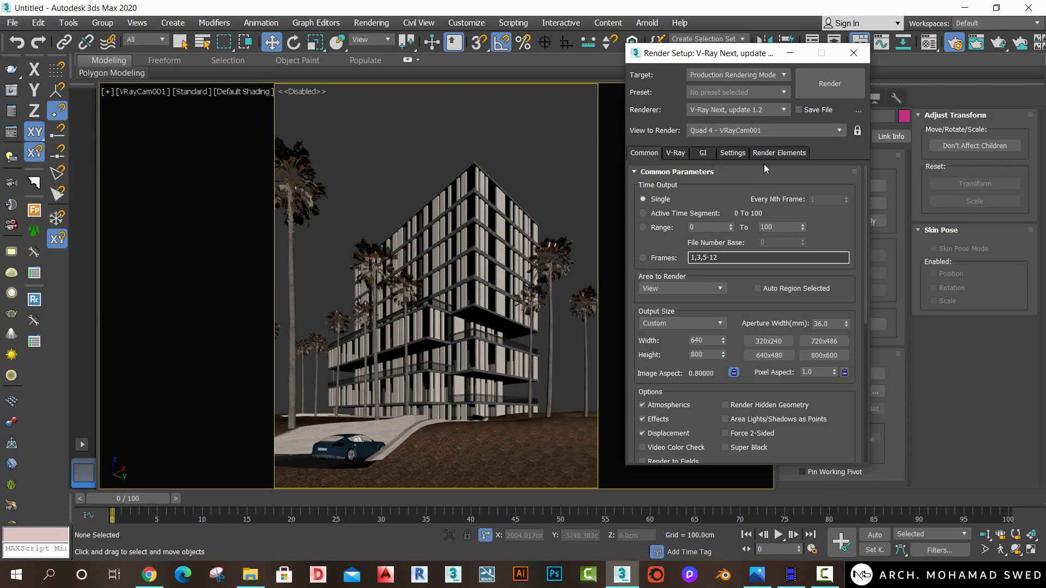
pyautogui.click(853, 53)
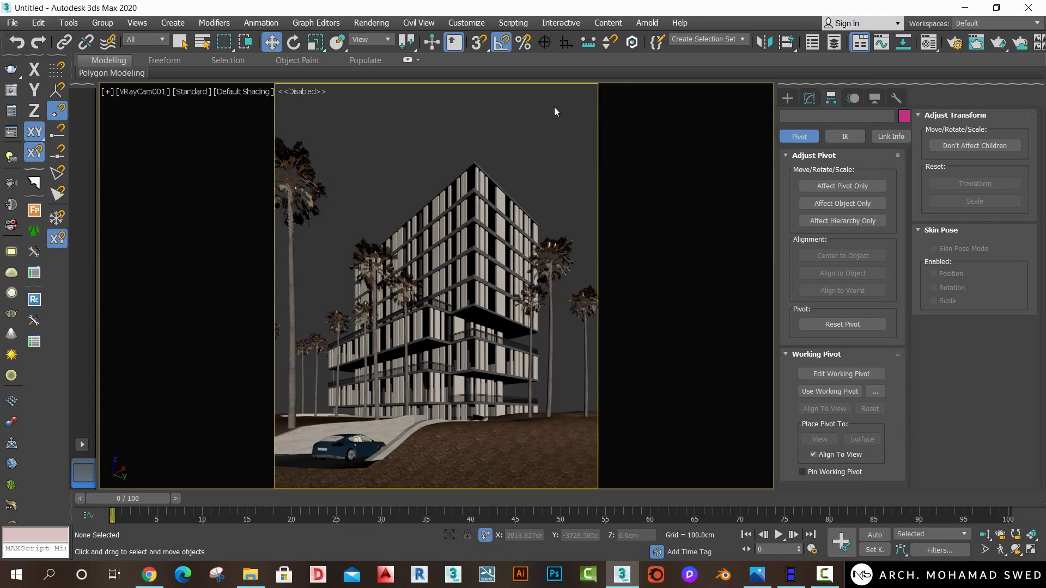
# Bring up the 01.jpg daytime tower reference in Photos from the taskbar.
pyautogui.click(757, 574)
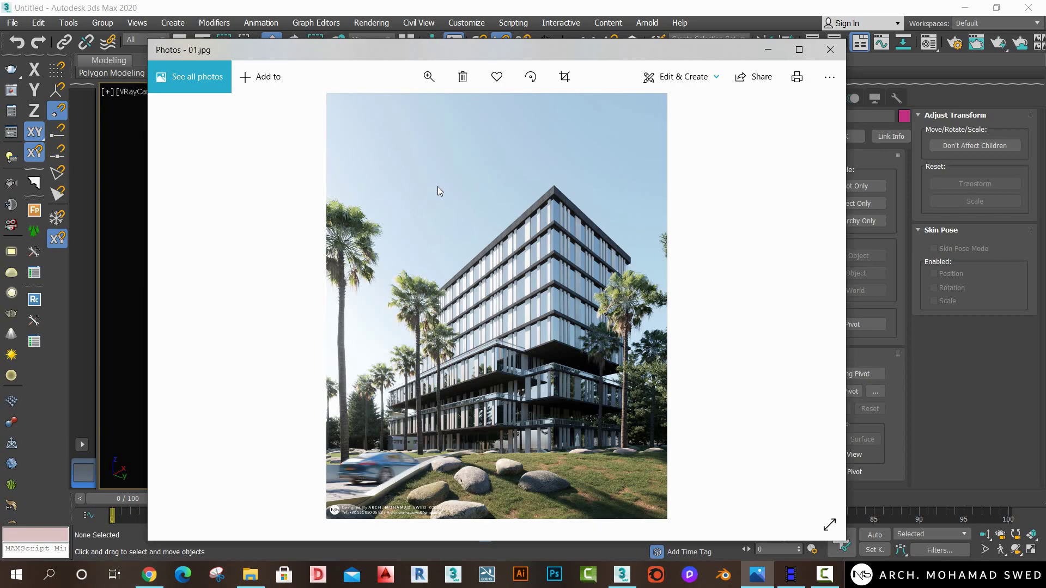
# Leave the 01.jpg reference and return to the 3ds Max tower scene.
pyautogui.hotkey('alt', 'Tab')
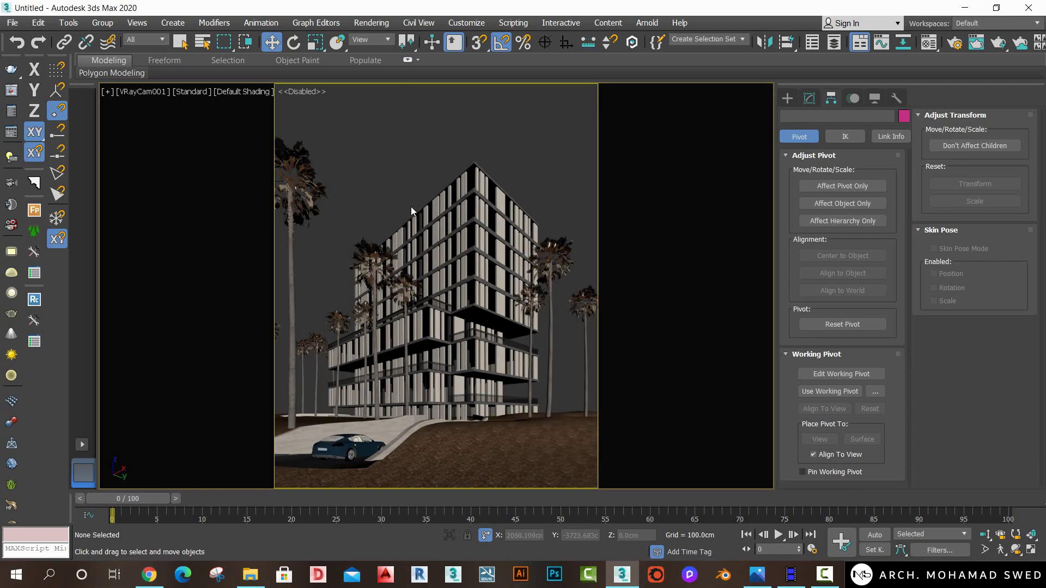
# Switch the viewport to Top and zoom to frame the tower site plan.
pyautogui.press('t')
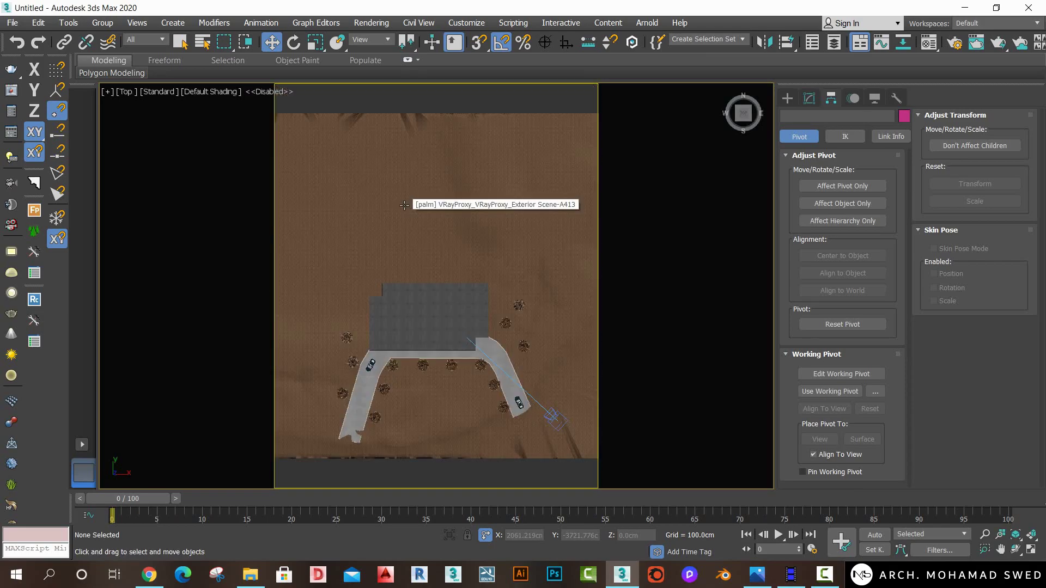
pyautogui.scroll(5, 411, 276)
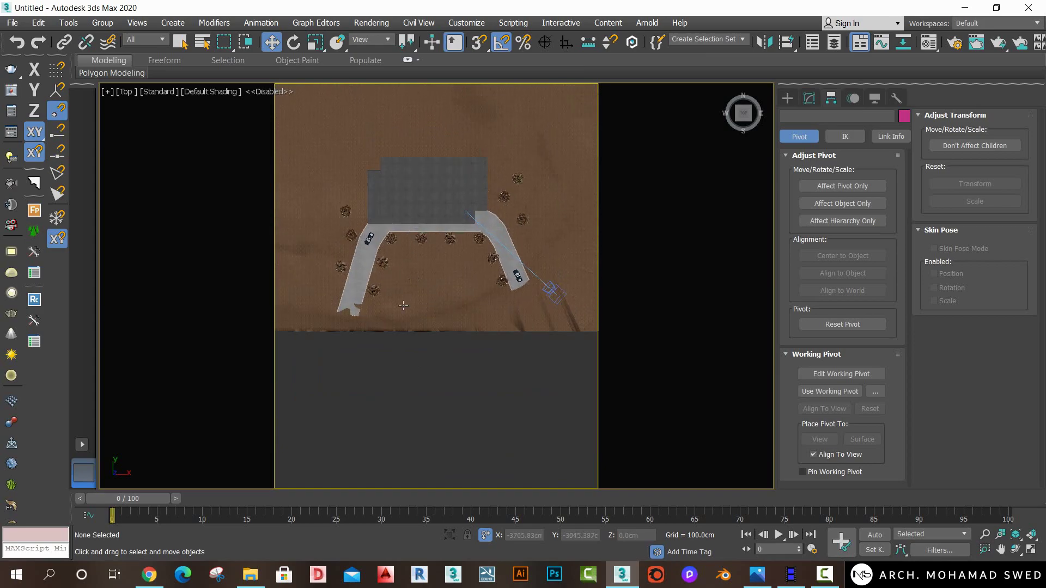
pyautogui.scroll(-2, 269, 352)
pyautogui.scroll(-1, 283, 397)
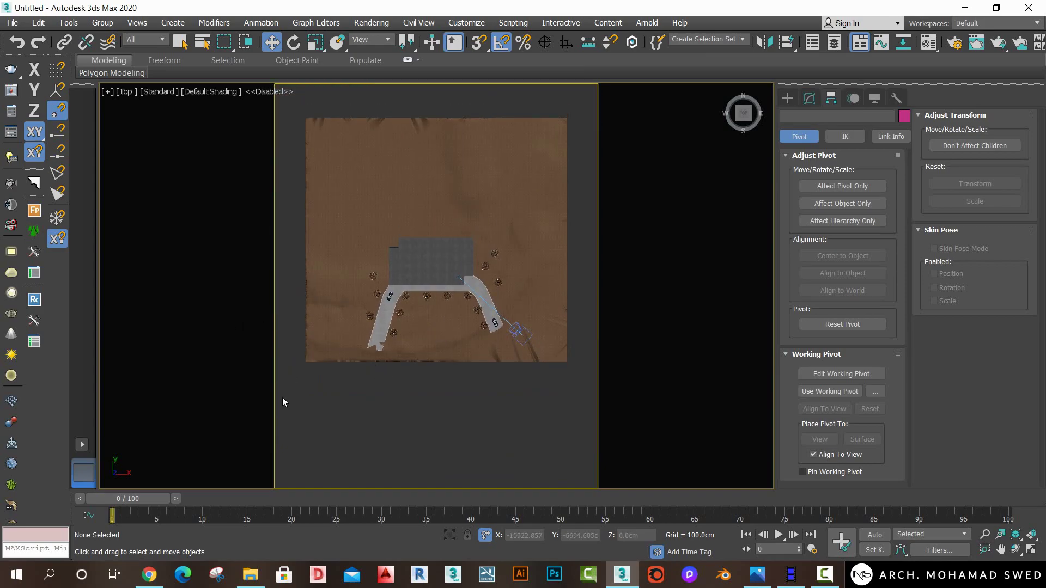
# Choose VRaySun under Create > Lights > V-Ray, then recheck the 01.jpg reference photo.
pyautogui.click(787, 98)
pyautogui.click(817, 116)
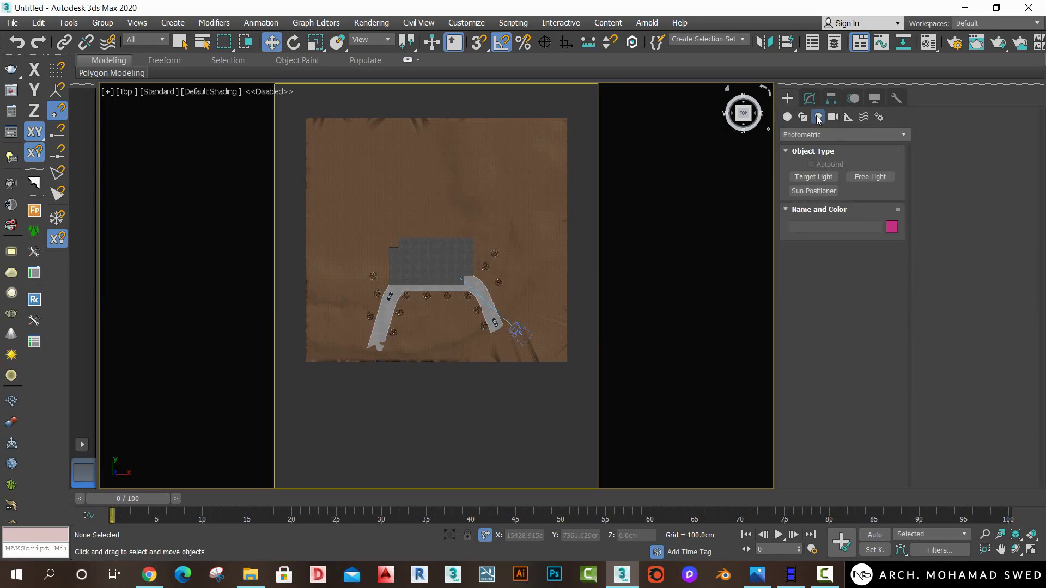
pyautogui.click(825, 133)
pyautogui.click(815, 172)
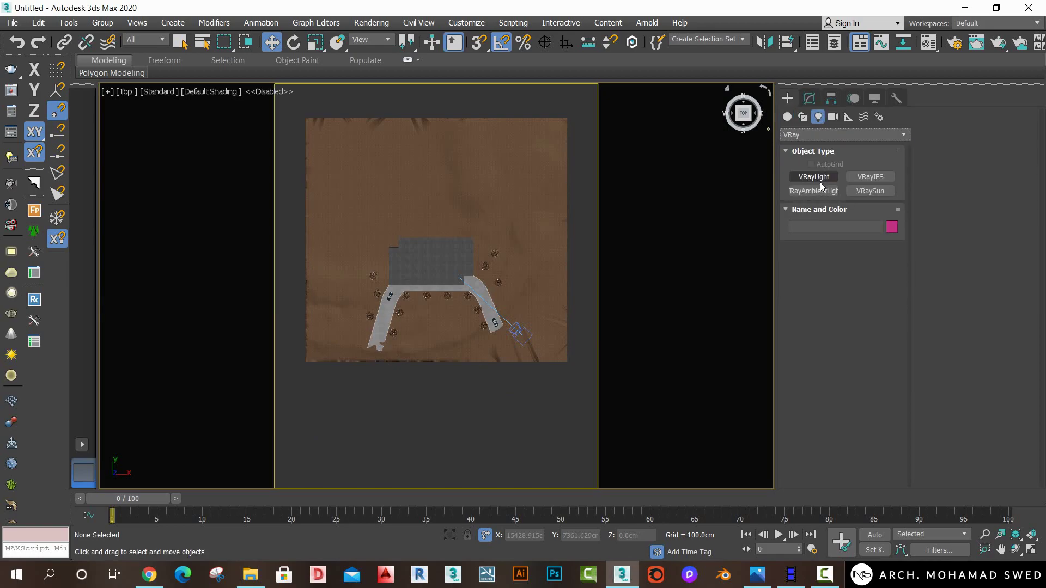
pyautogui.click(865, 192)
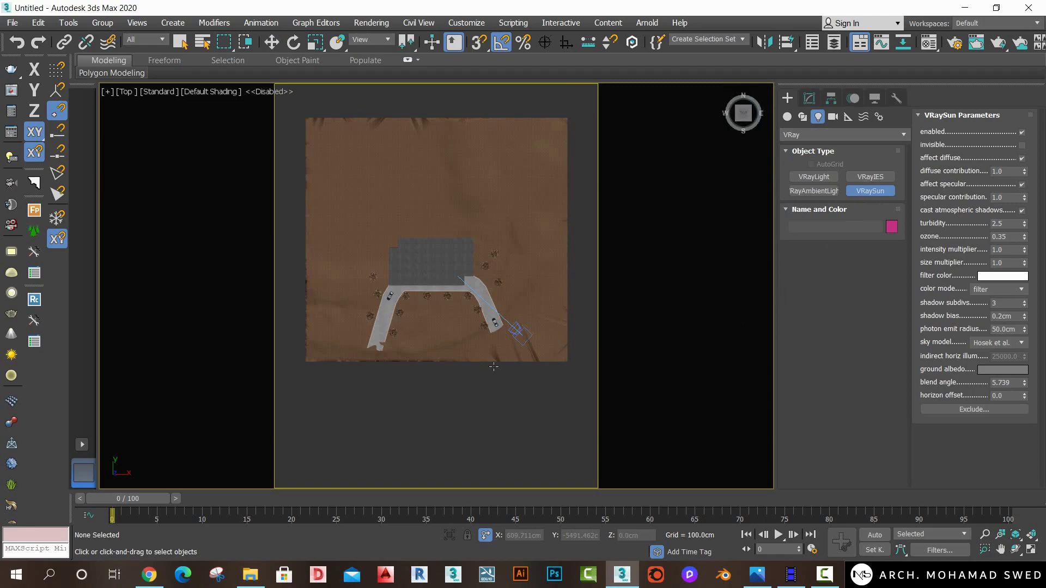
pyautogui.click(756, 575)
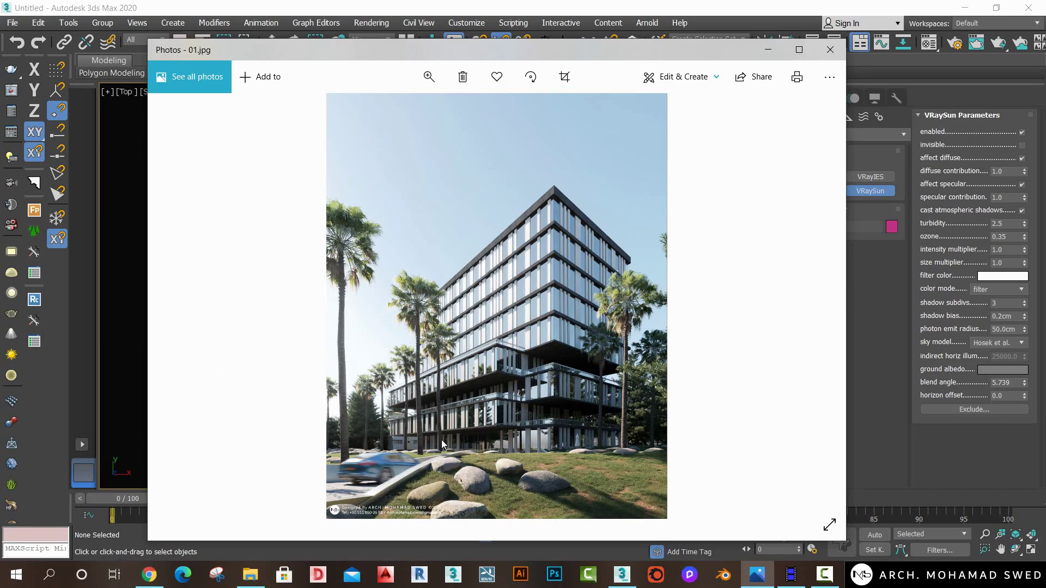
pyautogui.hotkey('alt', 'F4')
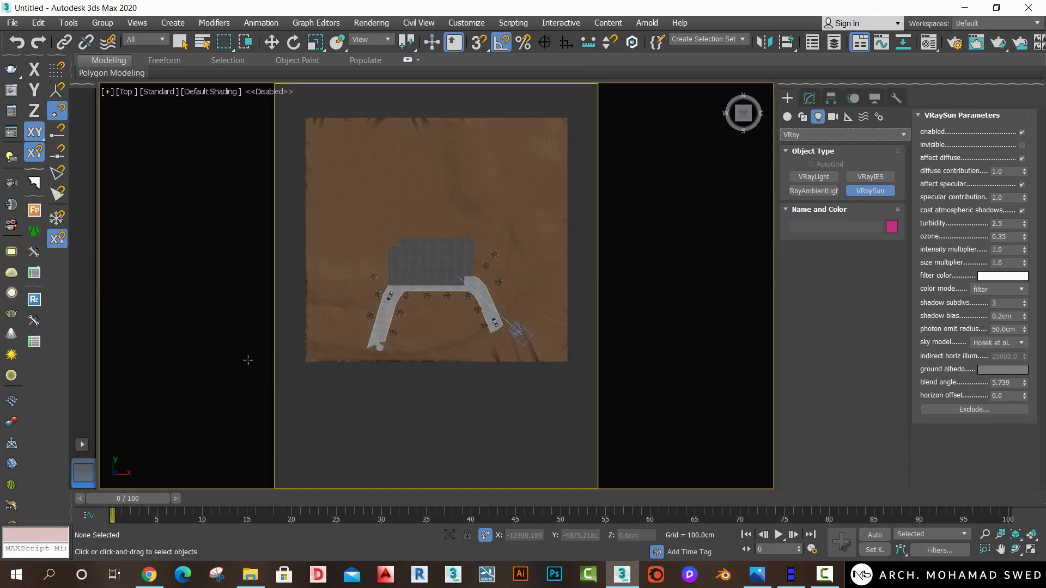
# Drag out VRaySun001 in the Top view aimed at the tower, accepting the automatic VRaySky map.
pyautogui.scroll(-3, 308, 355)
pyautogui.moveTo(307, 355); pyautogui.dragTo(337, 334, button='middle')
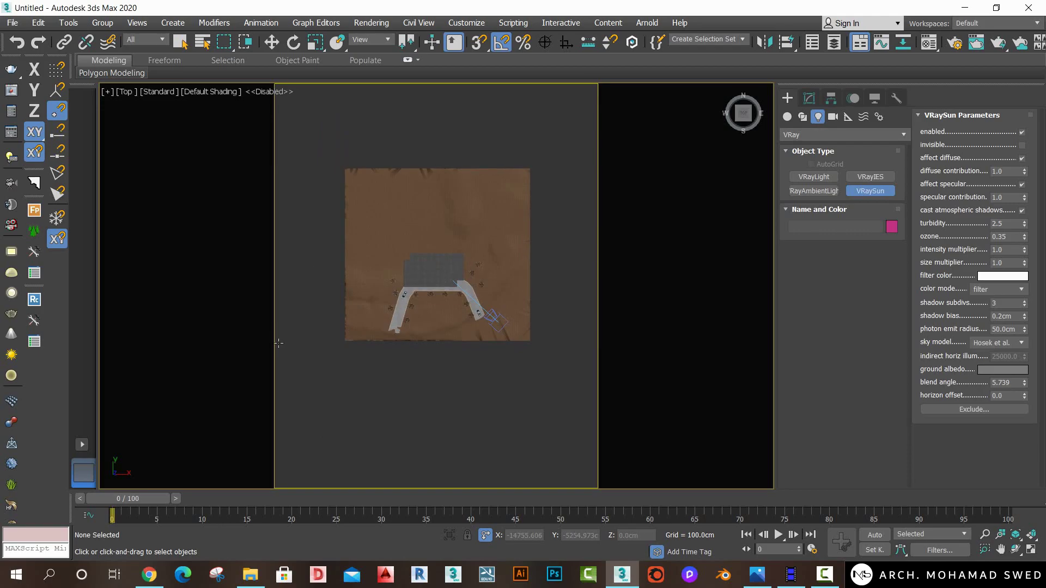
pyautogui.moveTo(279, 343); pyautogui.dragTo(436, 275)
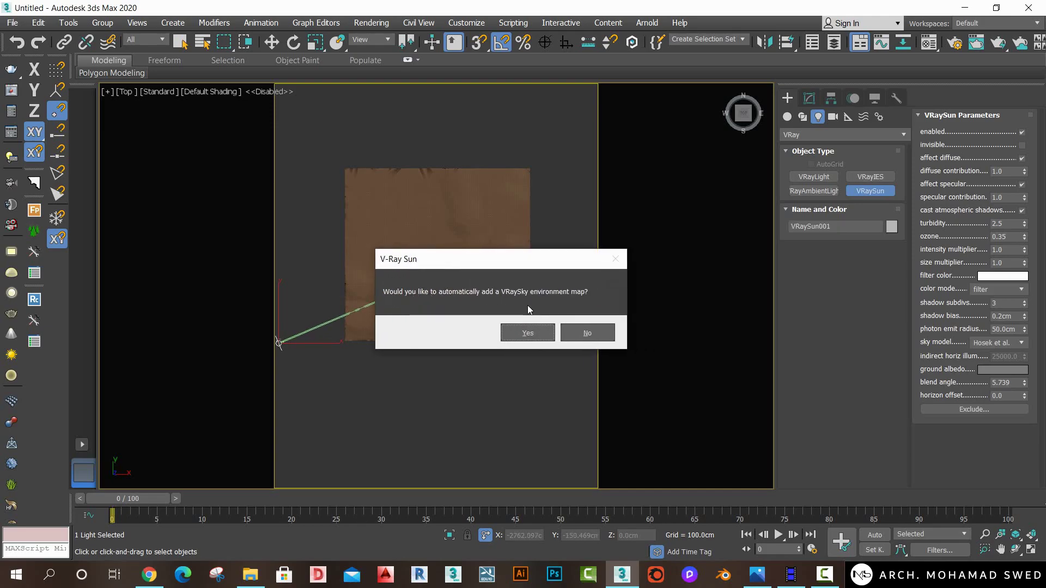
pyautogui.click(527, 333)
pyautogui.scroll(-4, 431, 294)
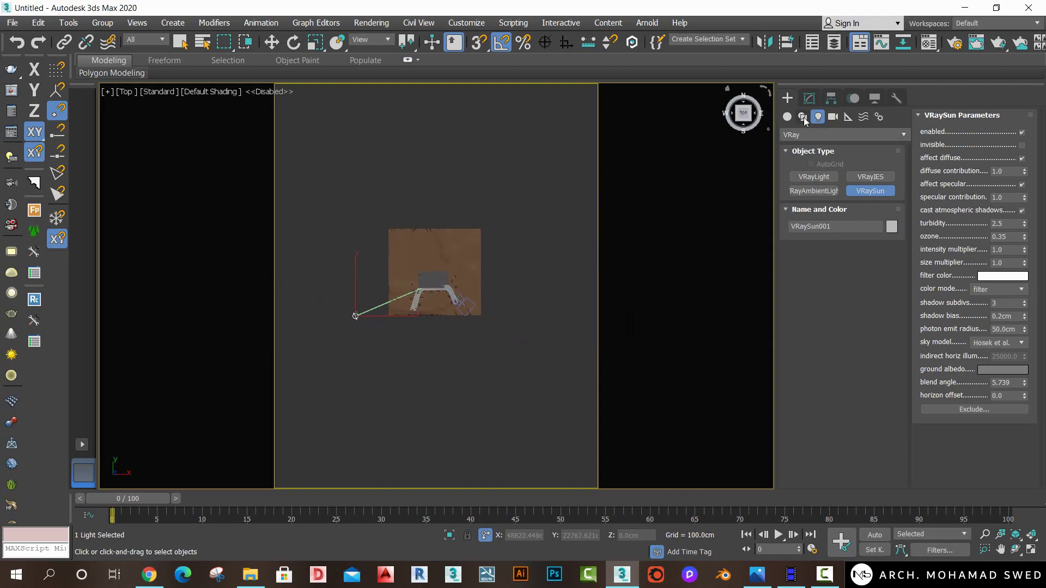
pyautogui.press('w')
pyautogui.click(811, 97)
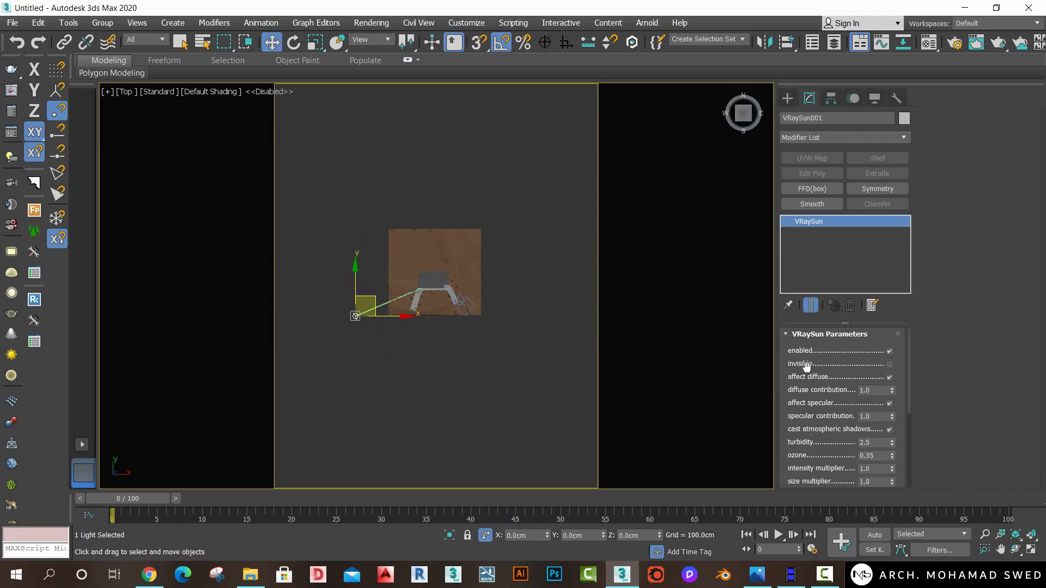
# In the Front view, move VRaySun001 high above the tower, angled down at the building.
pyautogui.press('f')
pyautogui.scroll(-3, 446, 321)
pyautogui.scroll(-2, 363, 319)
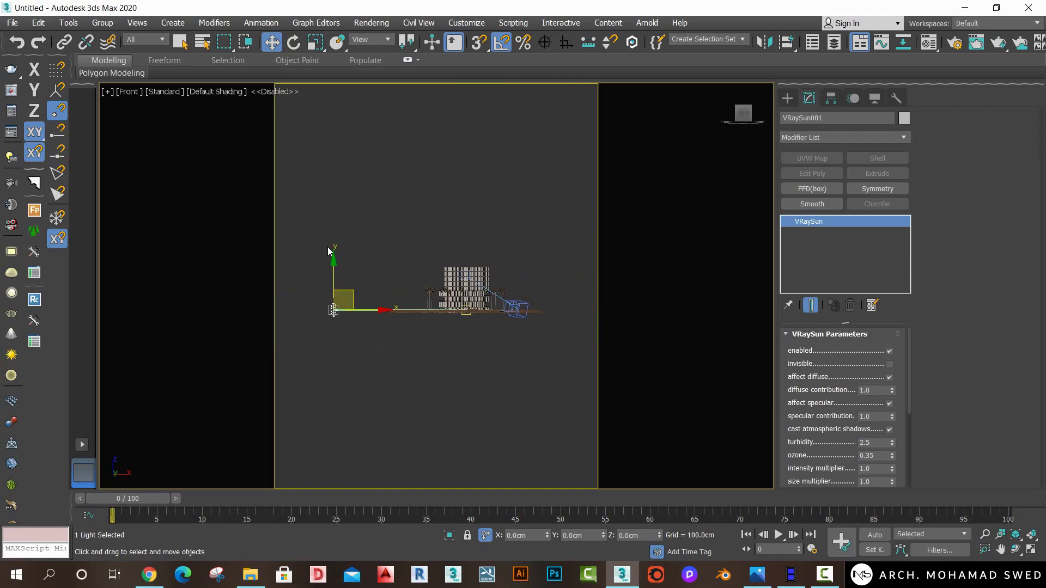
pyautogui.moveTo(334, 272); pyautogui.dragTo(332, 198)
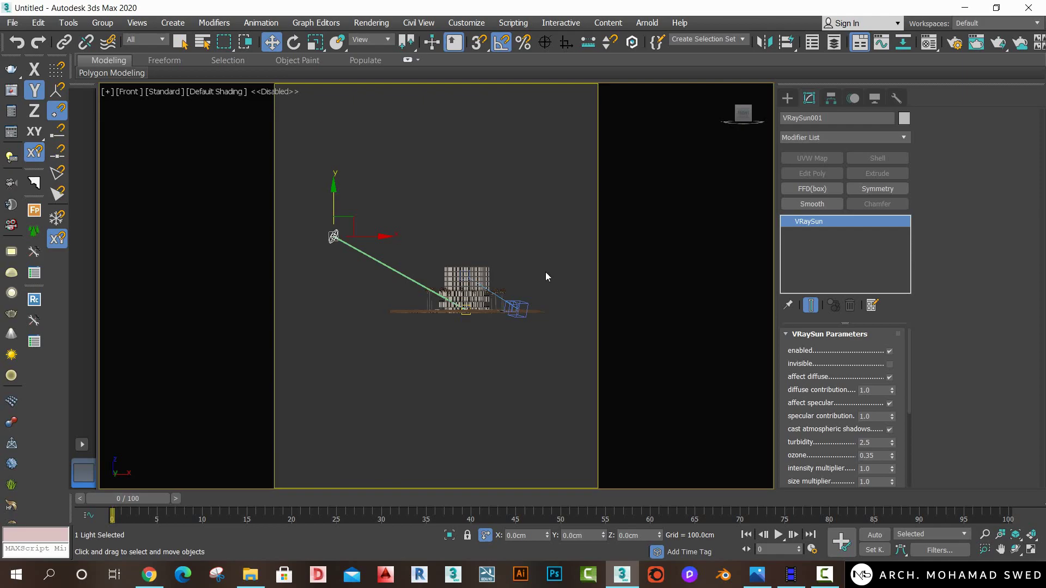
pyautogui.moveTo(333, 191); pyautogui.dragTo(374, 300)
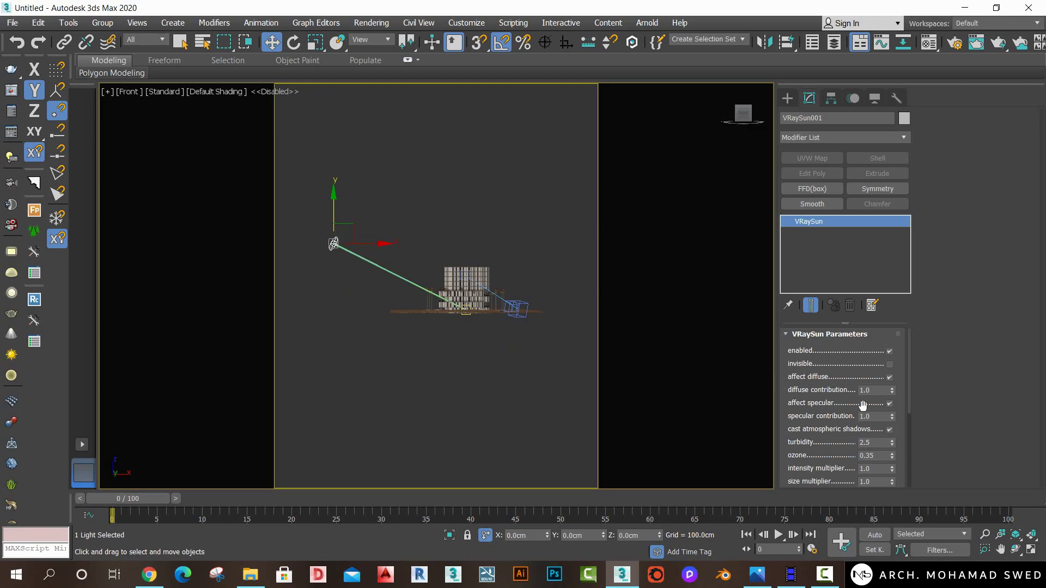
pyautogui.moveTo(814, 459)
pyautogui.mouseDown()
pyautogui.moveTo(822, 421)
pyautogui.moveTo(824, 468)
pyautogui.mouseUp()
pyautogui.click(371, 22)
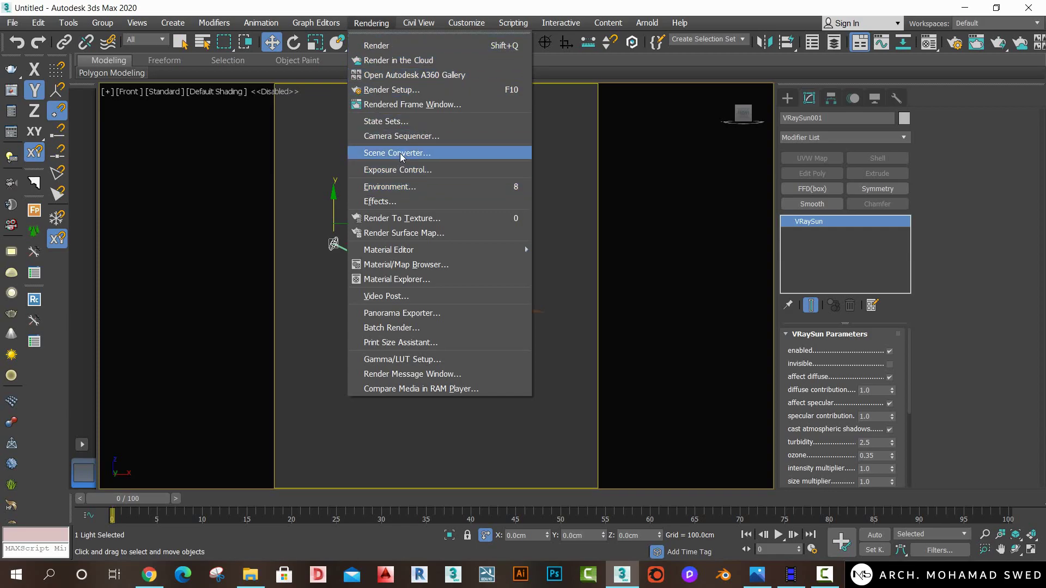
# In Environment and Effects, clear the default VRaySky environment map.
pyautogui.click(401, 186)
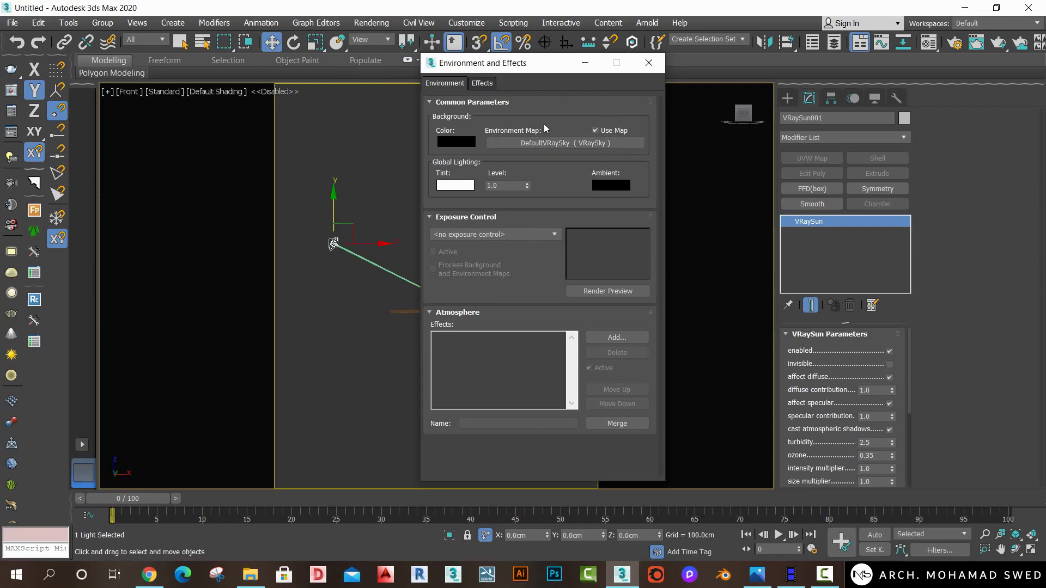
pyautogui.moveTo(543, 66); pyautogui.dragTo(664, 76)
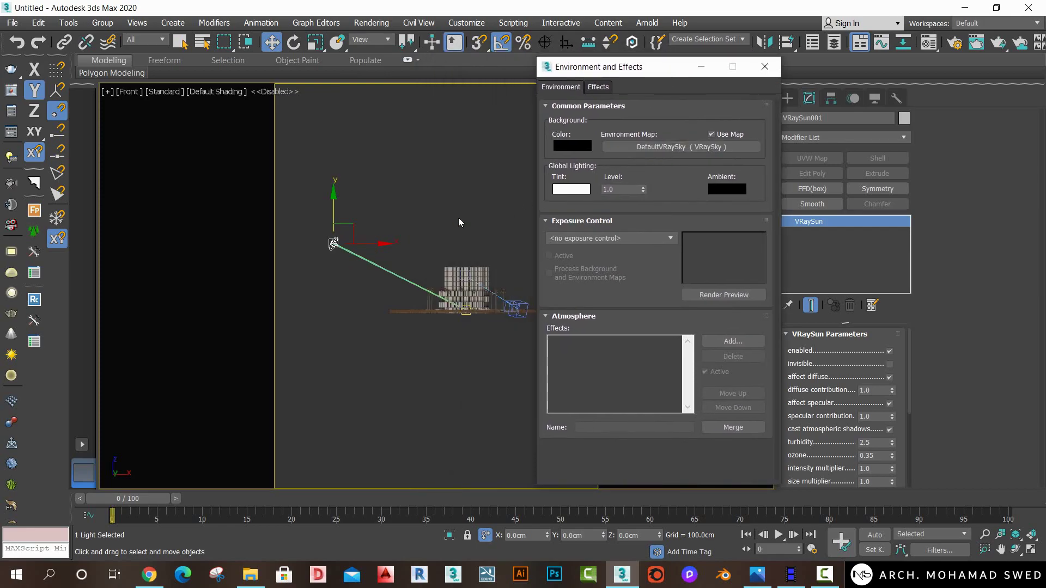
pyautogui.rightClick(688, 146)
pyautogui.click(716, 180)
# Assign a fresh VRaySky map (Map #12) as the environment map, with the Material Editor open.
pyautogui.click(690, 149)
pyautogui.click(557, 125)
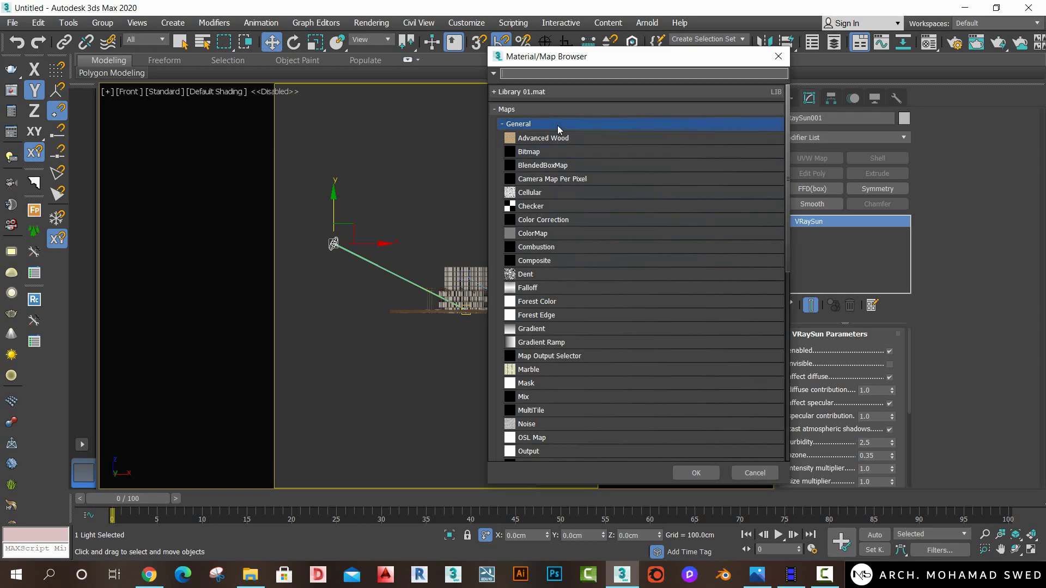
pyautogui.click(524, 195)
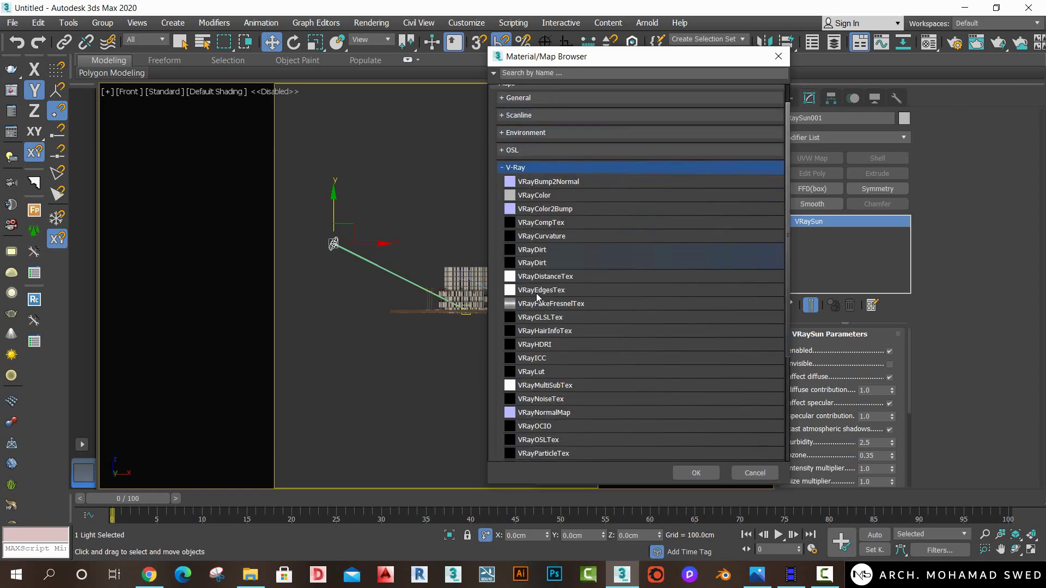
pyautogui.scroll(-2, 536, 297)
pyautogui.scroll(-2, 539, 316)
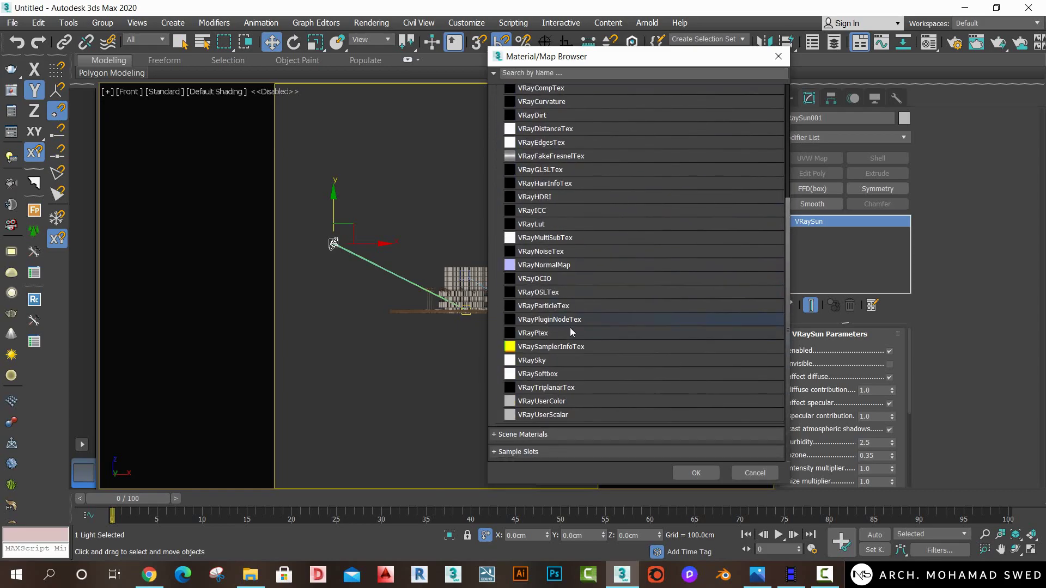
pyautogui.doubleClick(533, 361)
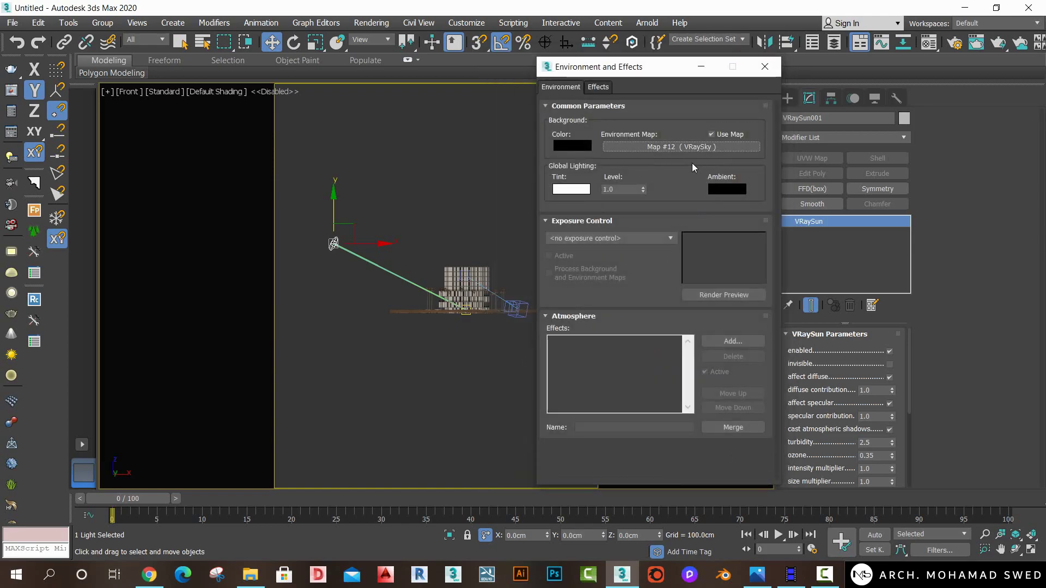
pyautogui.click(928, 42)
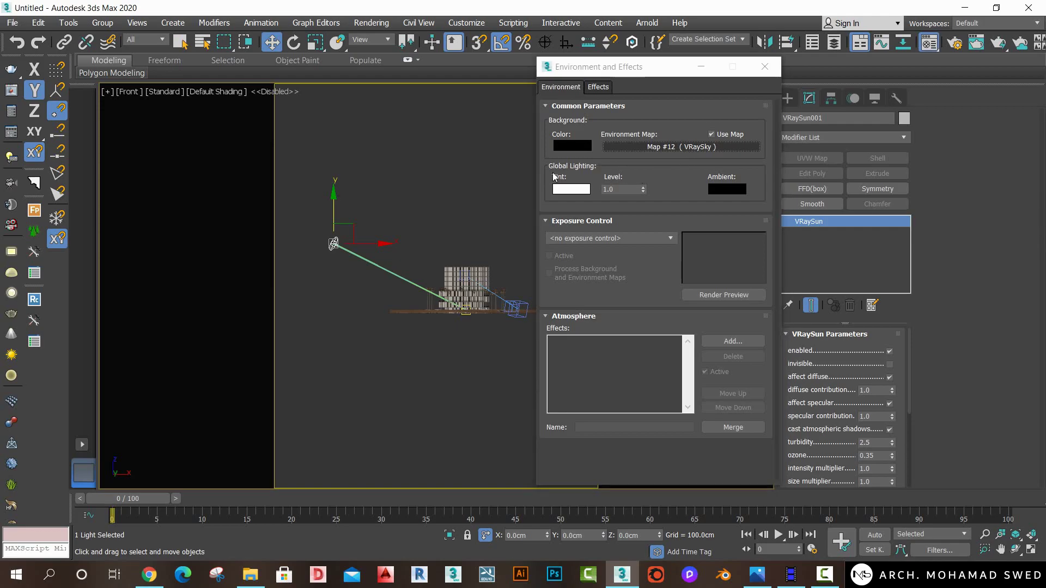
pyautogui.moveTo(210, 68); pyautogui.dragTo(165, 57)
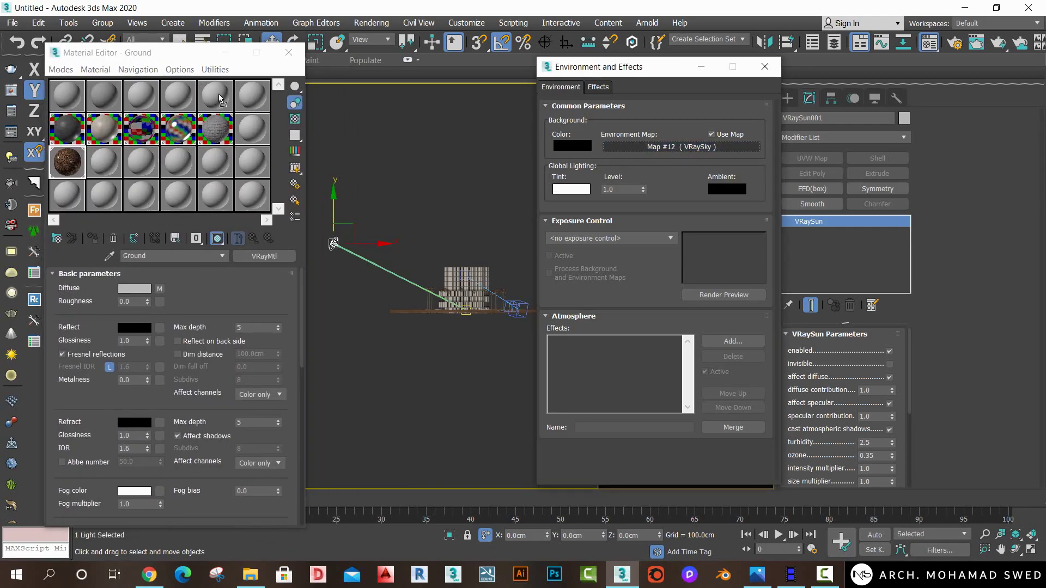
# Instance the VRaySky map into a material slot and set VRaySun001 as its sun node.
pyautogui.moveTo(242, 199); pyautogui.dragTo(242, 200)
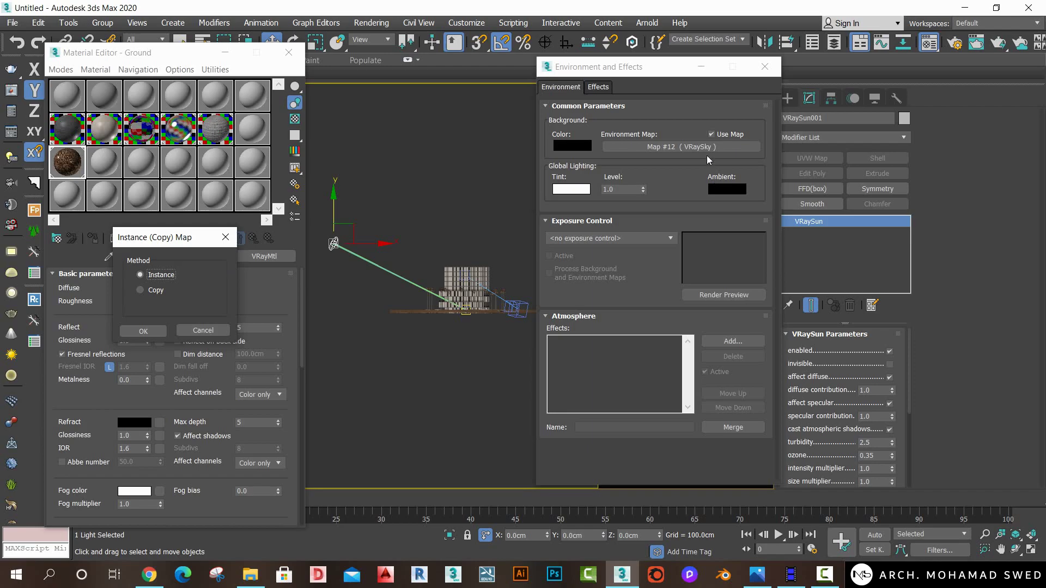
pyautogui.click(133, 332)
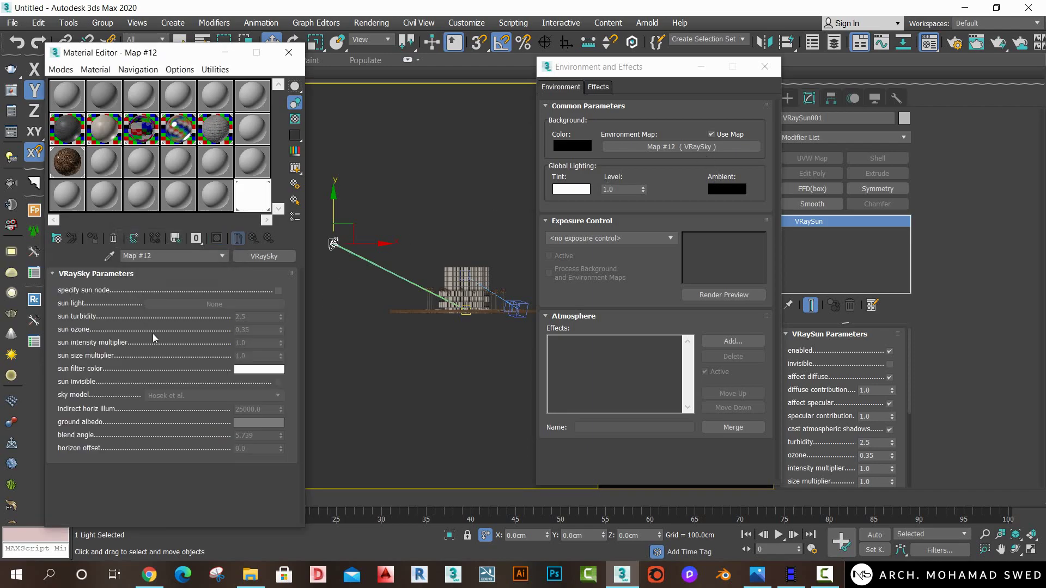
pyautogui.click(277, 291)
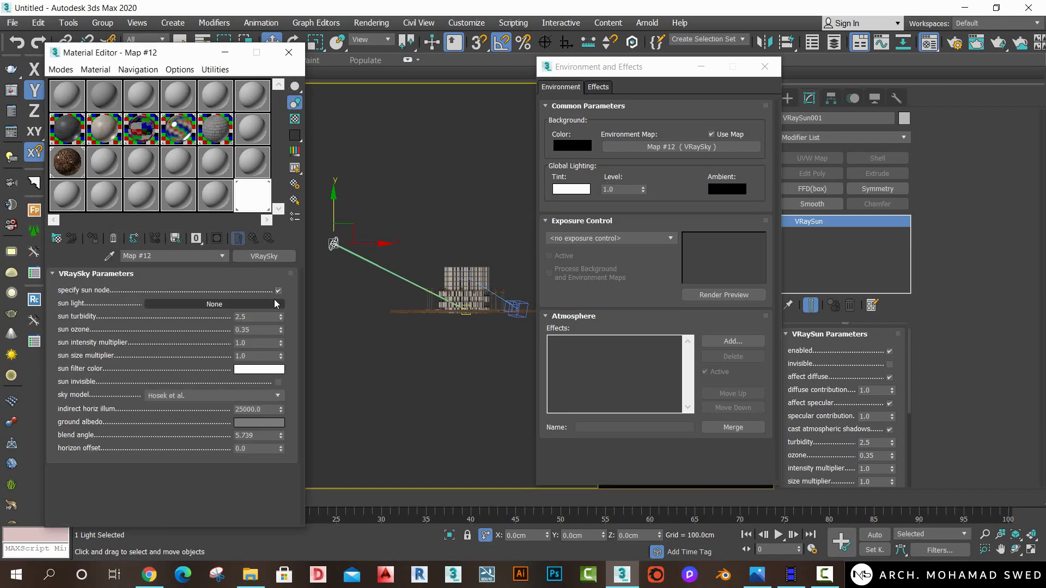
pyautogui.click(200, 307)
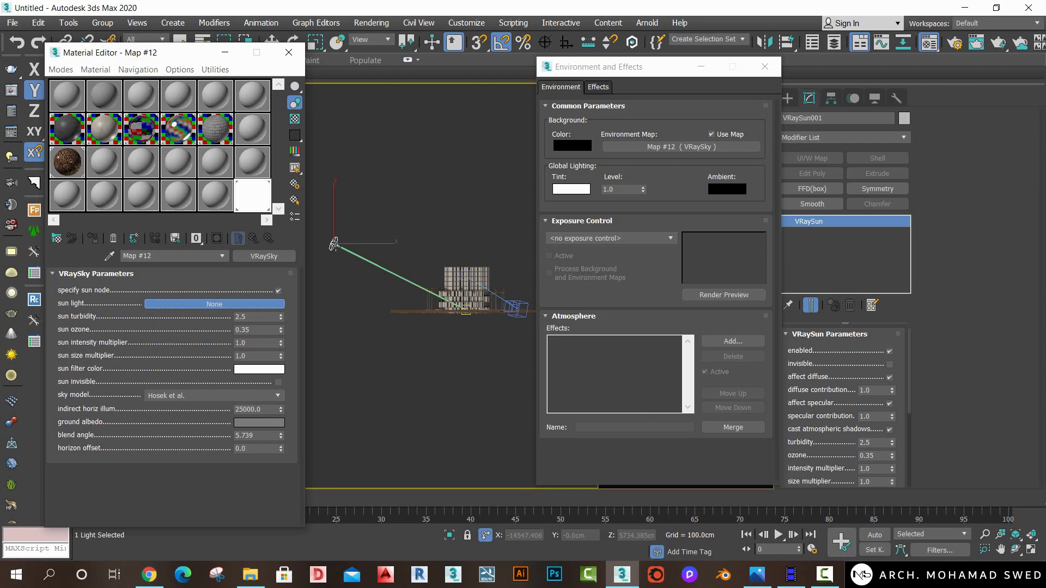
pyautogui.click(334, 244)
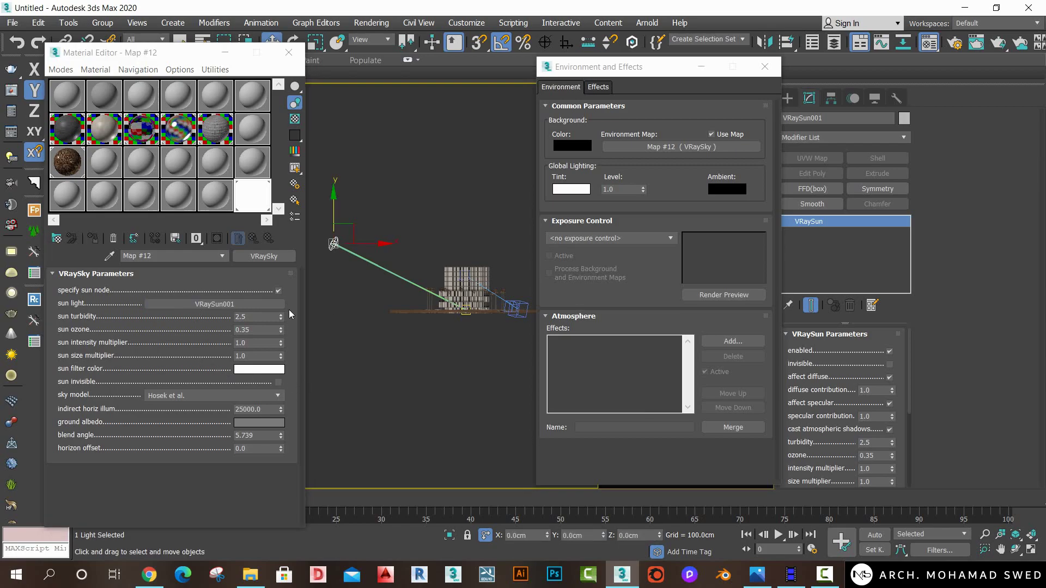
# Set the sky's ground albedo to grey 157 and close the editor windows.
pyautogui.click(272, 421)
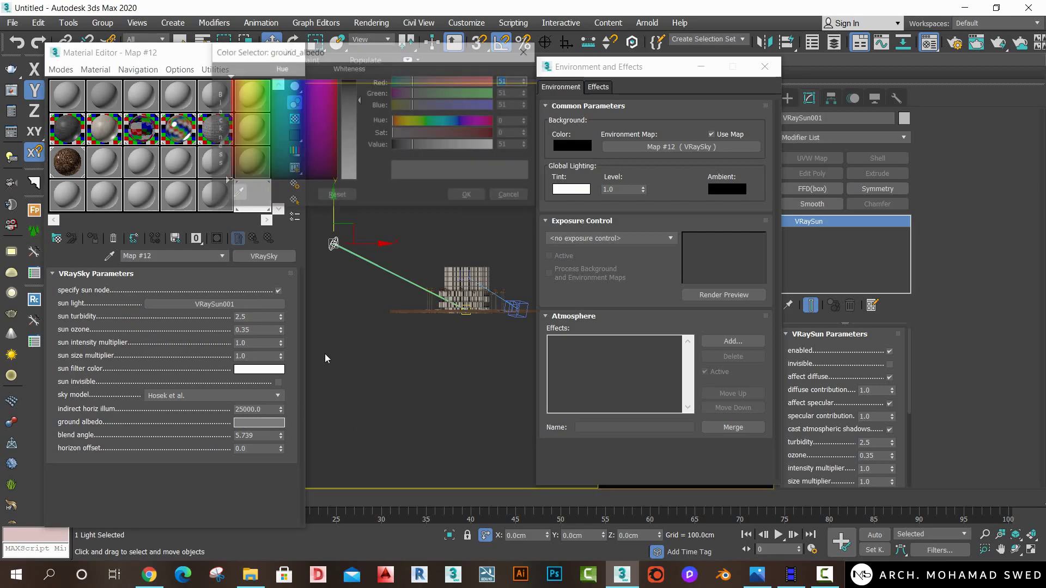
pyautogui.moveTo(359, 100); pyautogui.dragTo(360, 145)
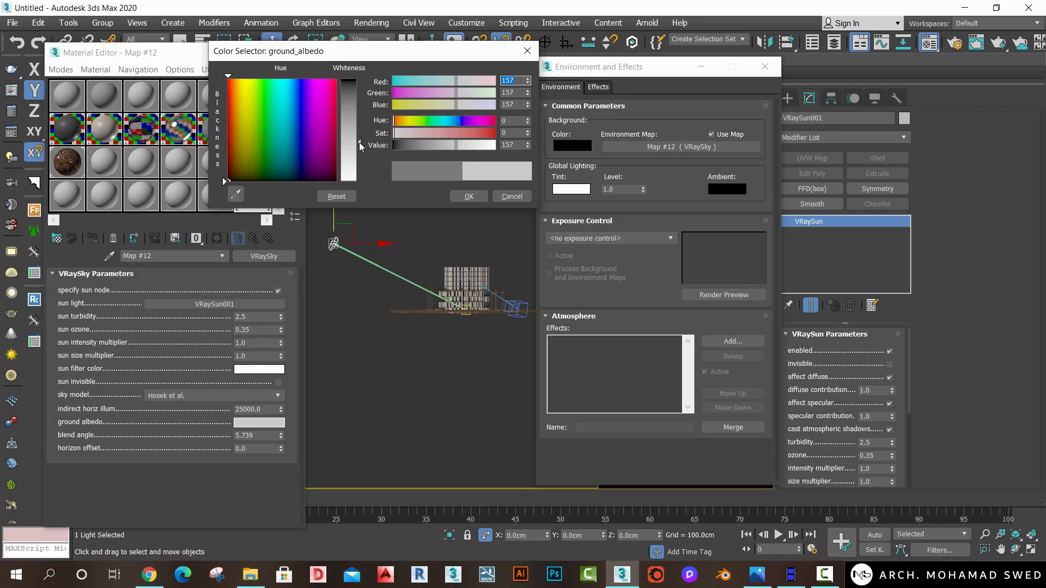
pyautogui.click(482, 194)
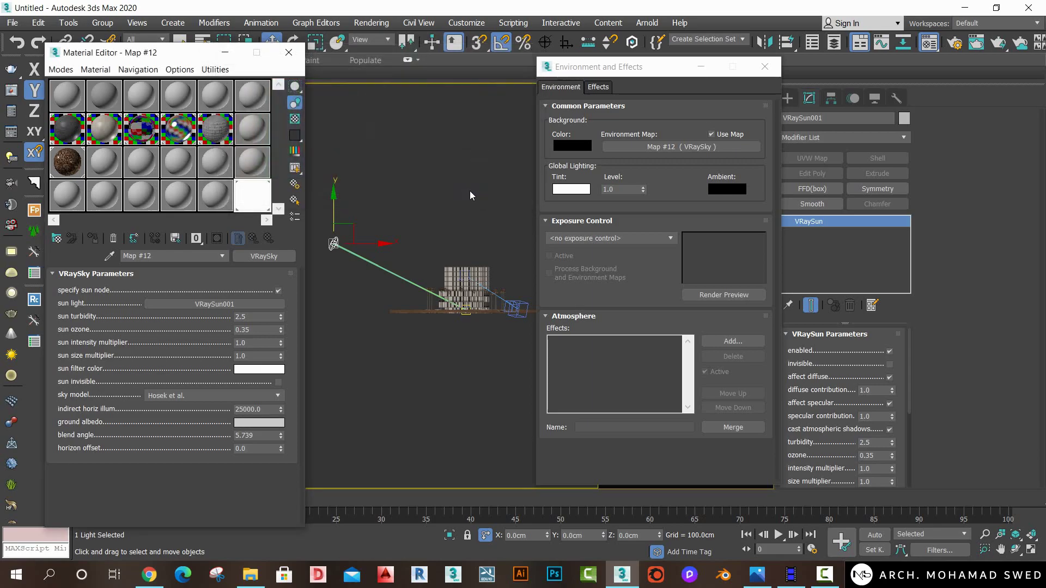
pyautogui.click(765, 67)
pyautogui.click(289, 52)
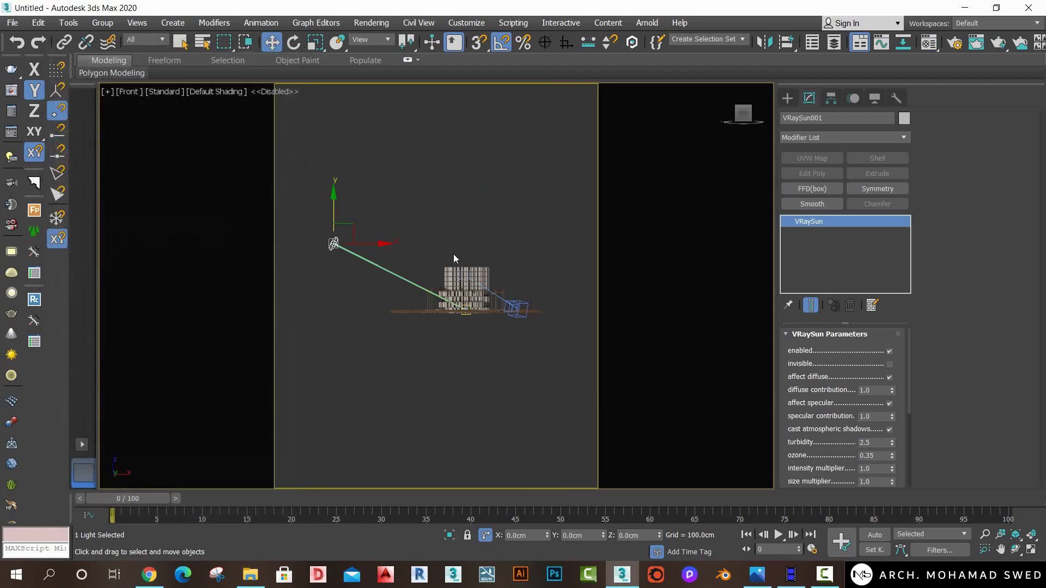
# Deselect the sun and select VRayCam001 from the viewport label to show its physical camera settings.
pyautogui.click(416, 263)
pyautogui.click(334, 244)
pyautogui.click(503, 248)
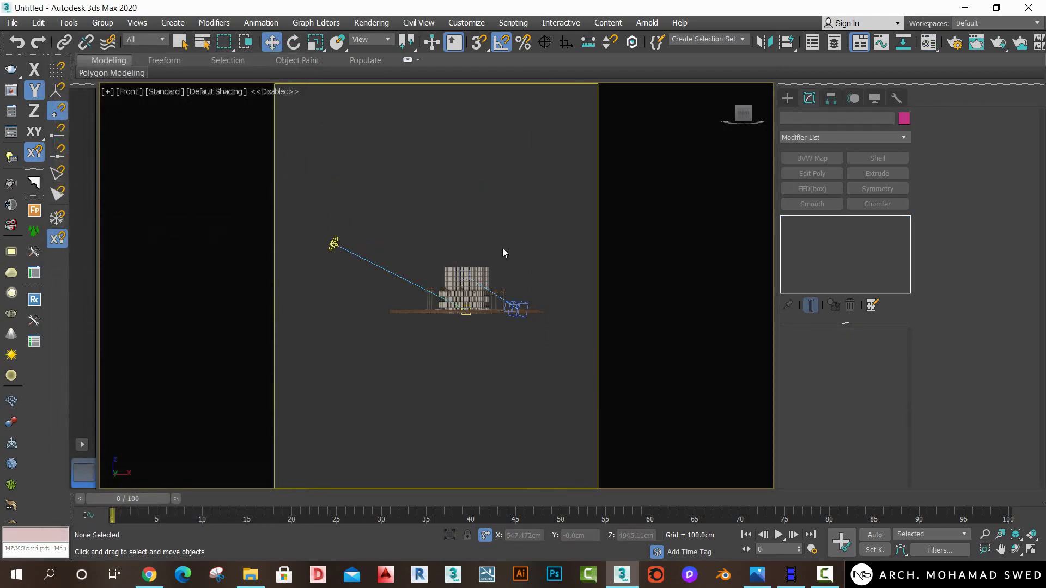
pyautogui.moveTo(486, 166); pyautogui.dragTo(478, 233, button='middle')
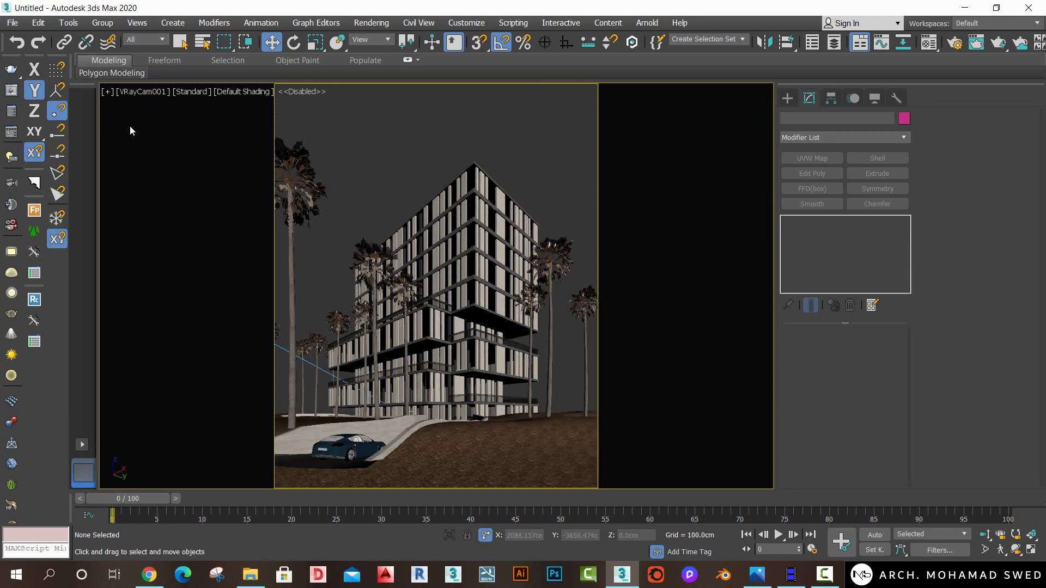
pyautogui.click(161, 92)
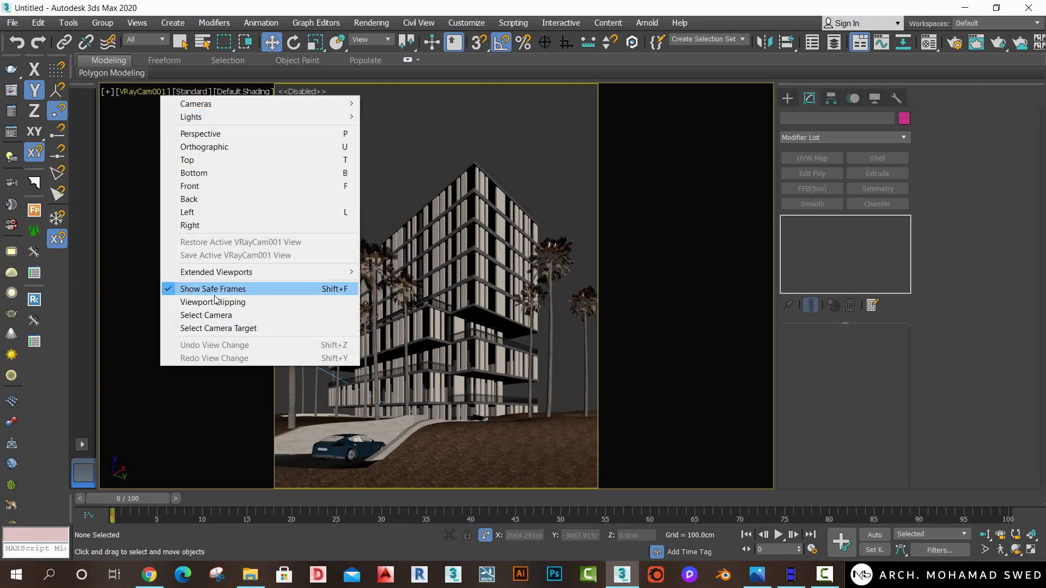
pyautogui.click(214, 313)
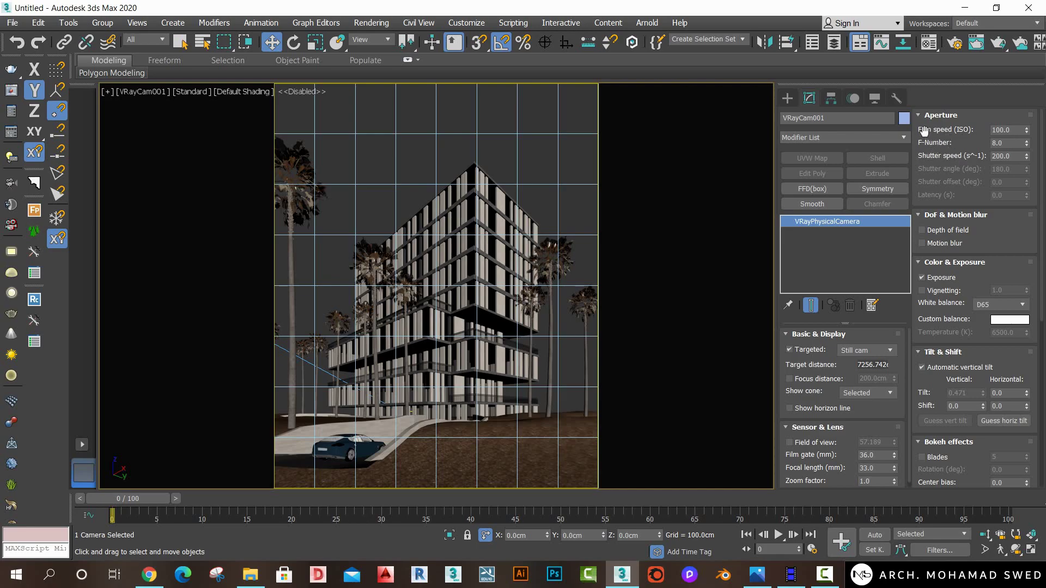
# Review VRayCam001's exposure values: ISO 100, f-number 8, shutter speed 200.
pyautogui.doubleClick(1001, 130)
pyautogui.click(1001, 143)
pyautogui.click(1005, 155)
pyautogui.click(1001, 130)
pyautogui.scroll(-1, 981, 150)
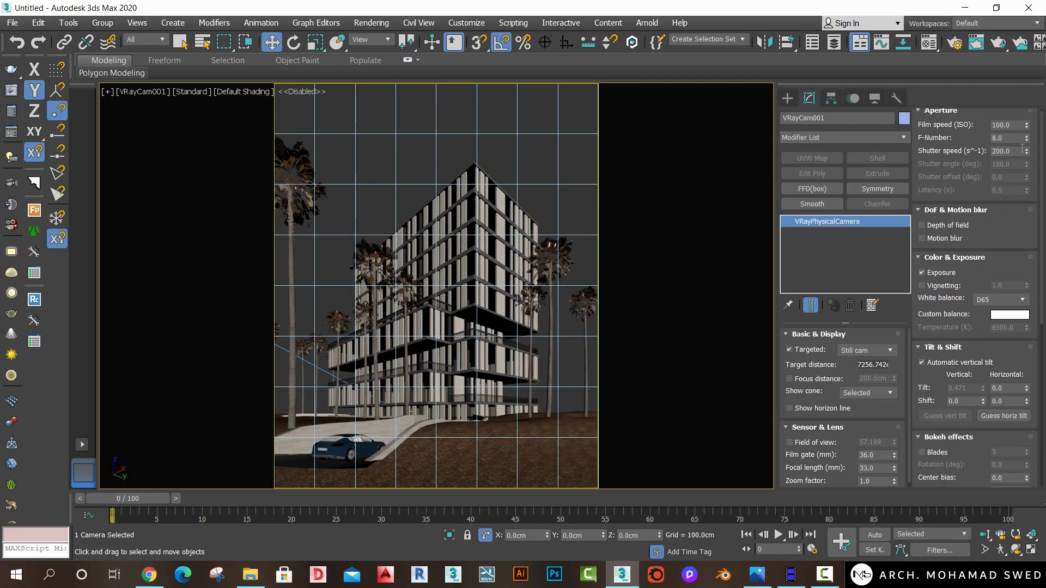
pyautogui.scroll(1, 927, 153)
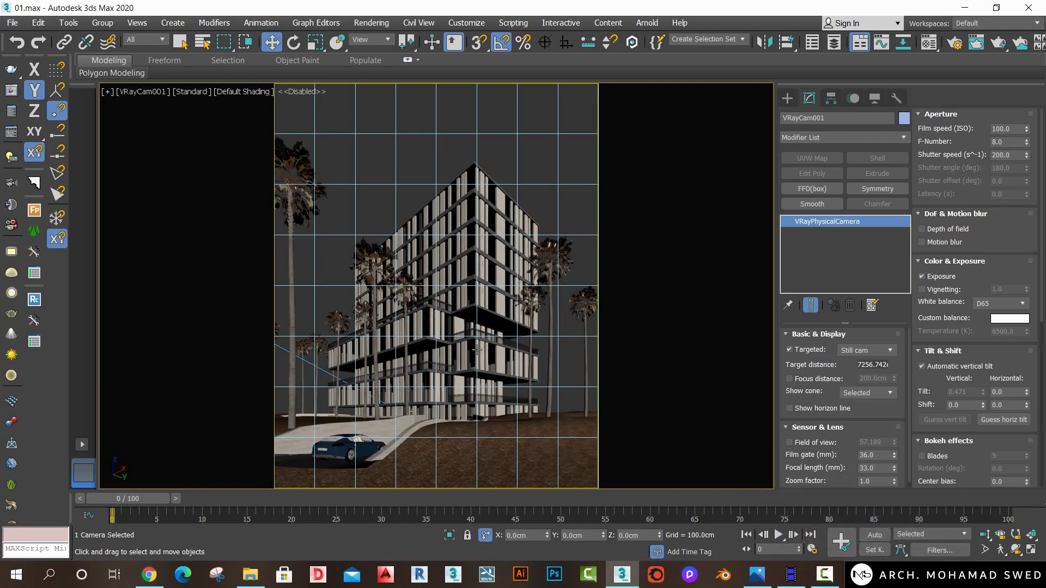
# Start a V-Ray render of the VRayCam001 camera view from the Rendering menu.
pyautogui.click(364, 23)
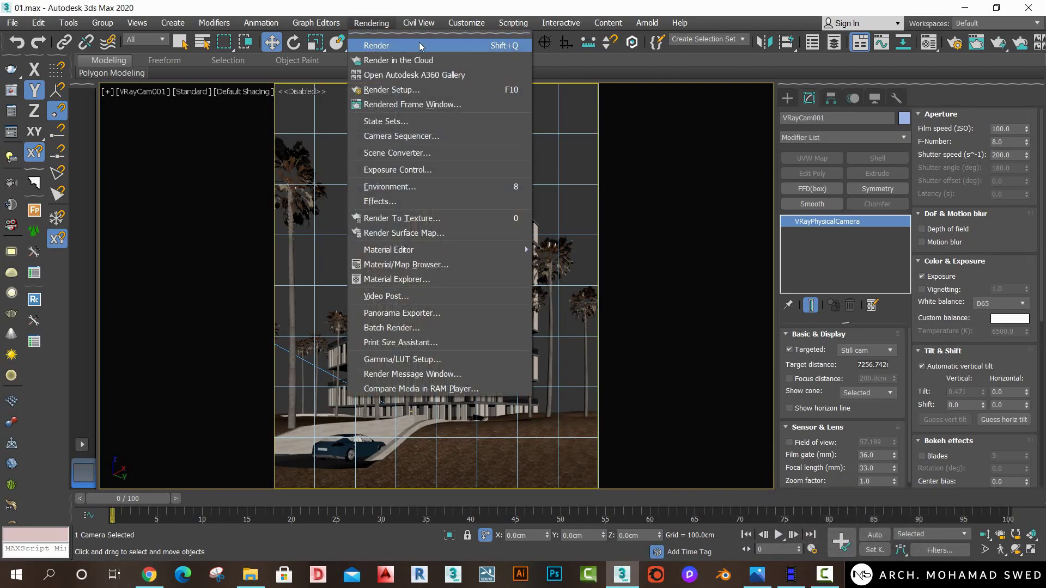
pyautogui.click(501, 47)
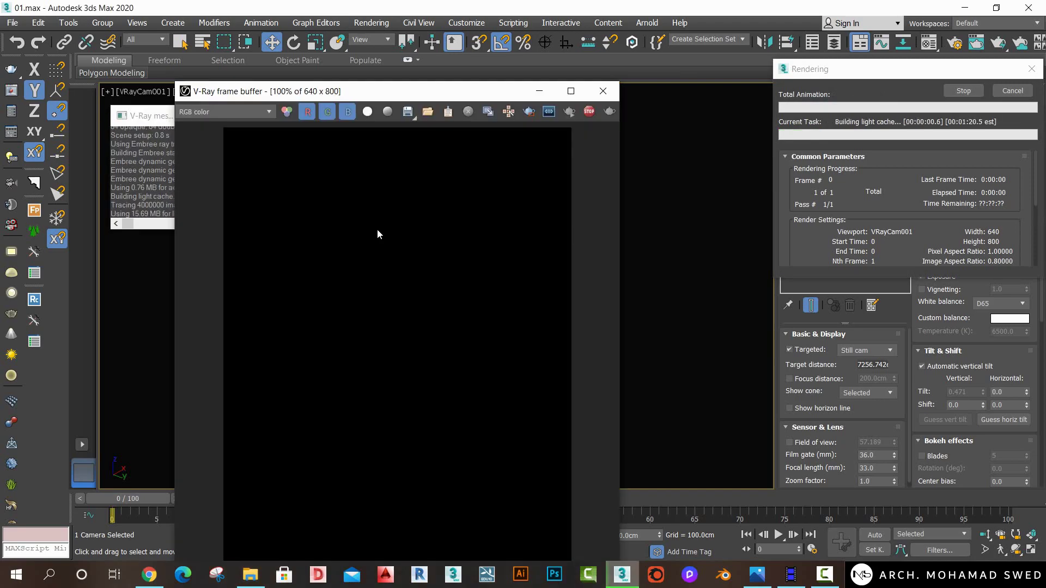
# Reposition the V-Ray frame buffer and reveal its colour-corrections panel during rendering.
pyautogui.moveTo(414, 97)
pyautogui.mouseDown()
pyautogui.moveTo(438, 41)
pyautogui.moveTo(424, 44)
pyautogui.mouseUp()
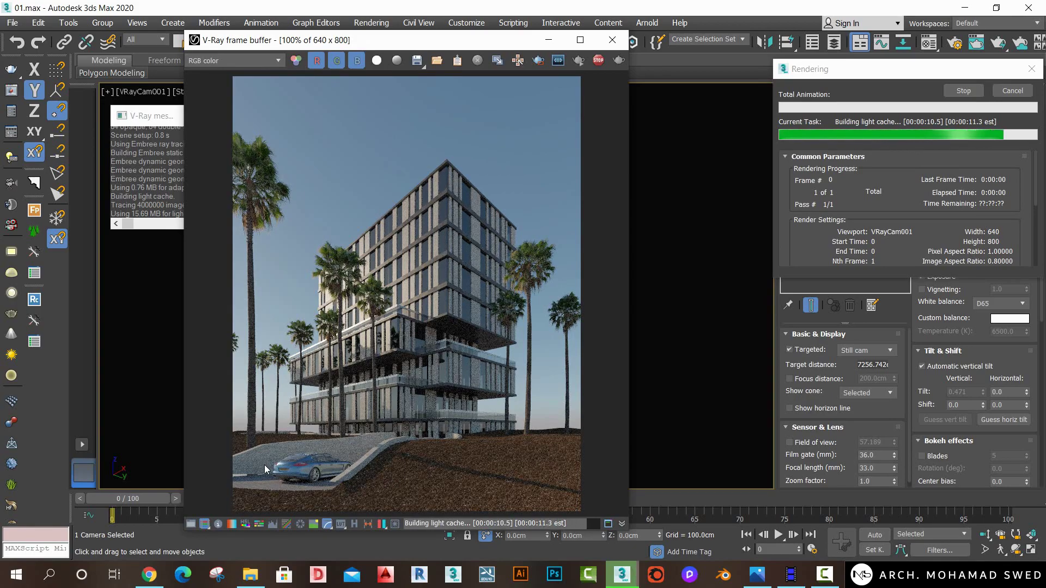
pyautogui.click(204, 523)
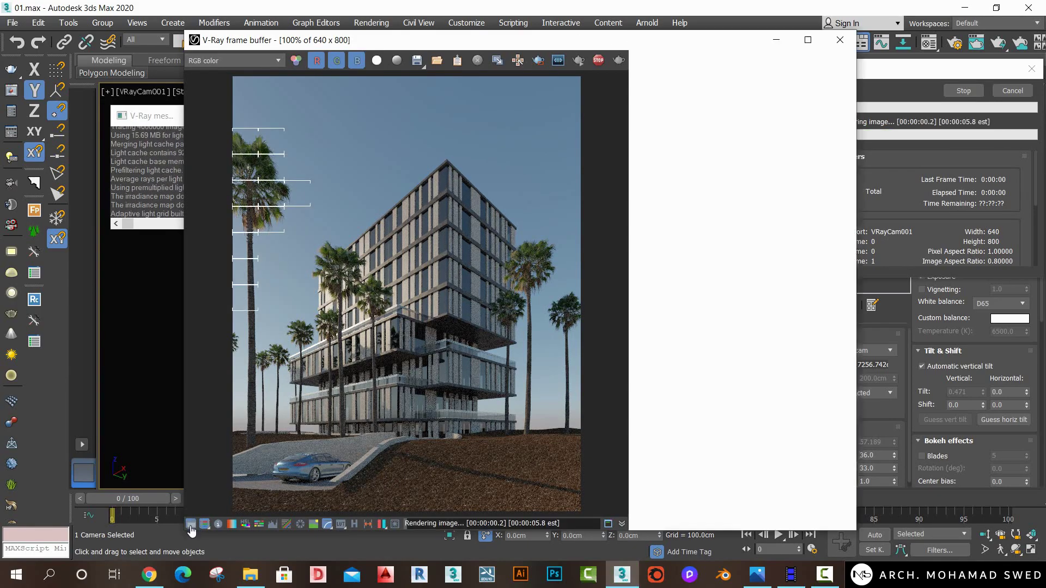
pyautogui.moveTo(607, 41); pyautogui.dragTo(591, 40)
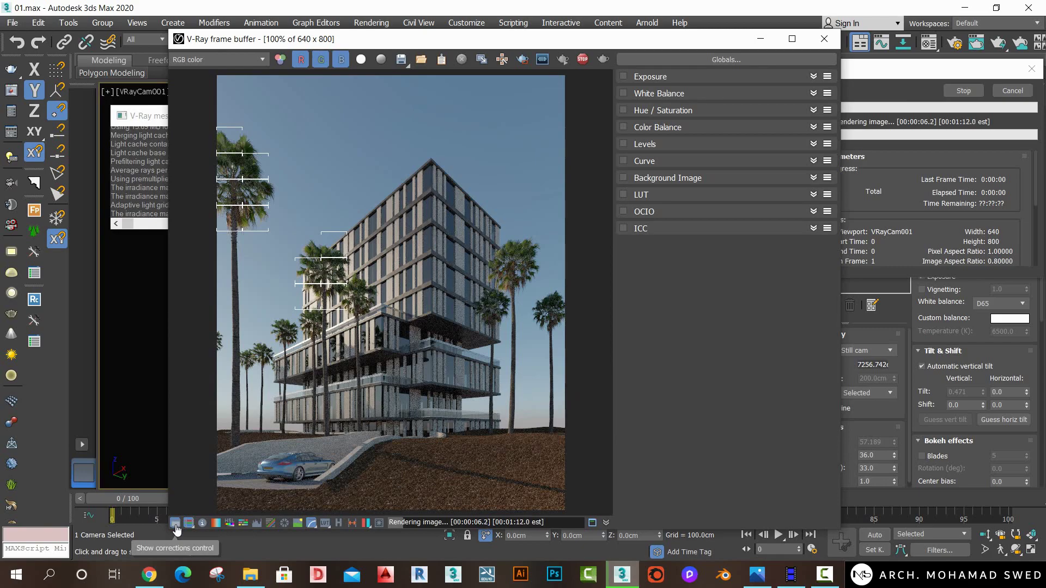
# Enable the VFB Curve correction, bend it into a contrast S-curve, and stop the render.
pyautogui.click(623, 161)
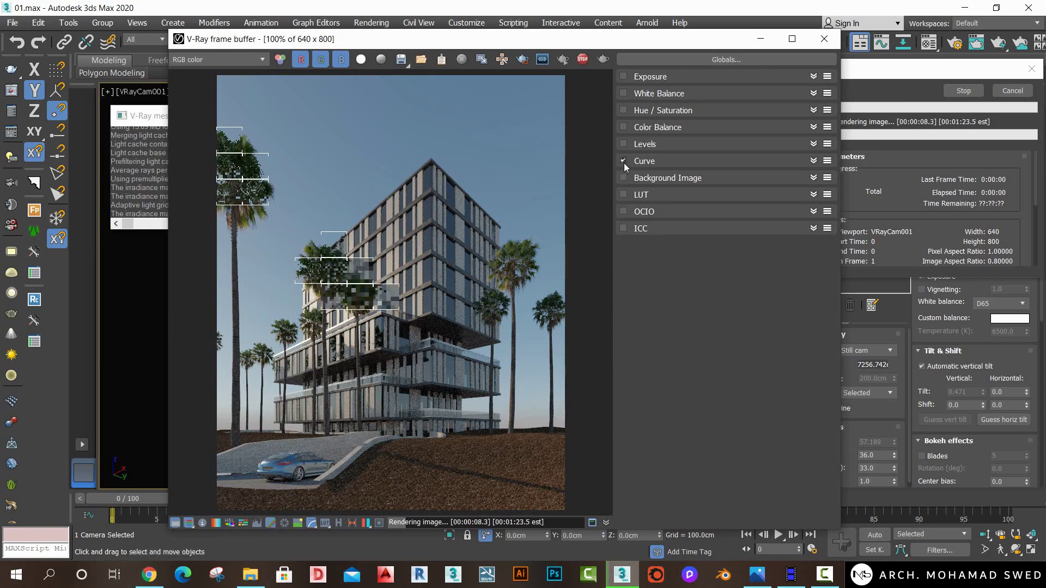
pyautogui.click(814, 161)
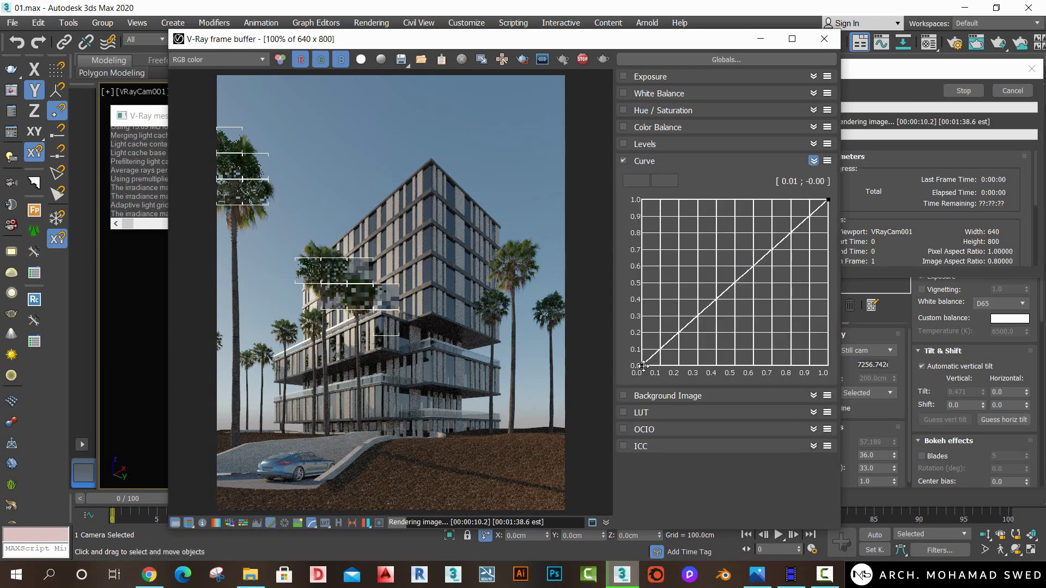
pyautogui.moveTo(701, 327); pyautogui.dragTo(724, 346)
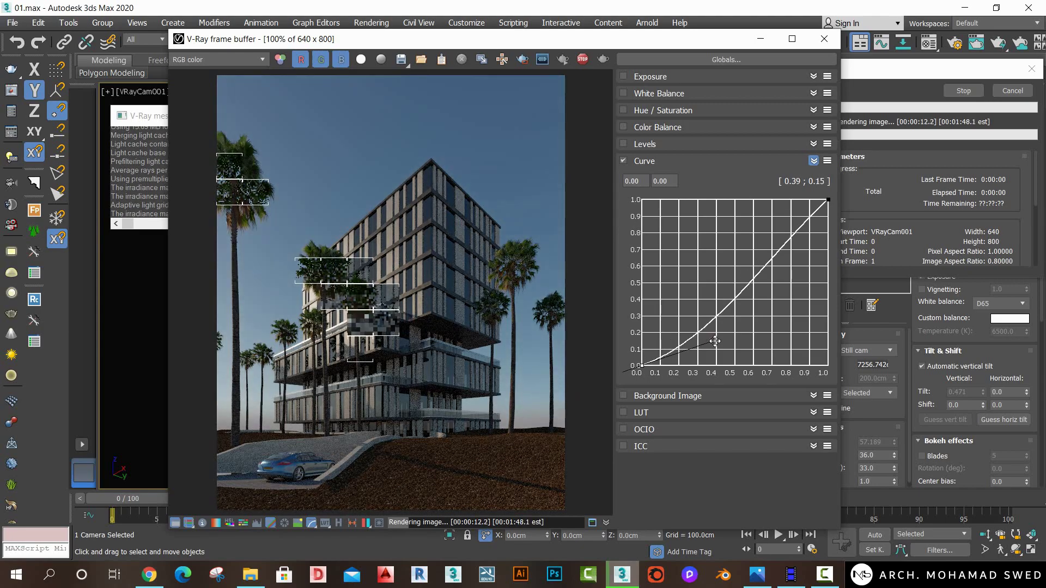
pyautogui.click(828, 201)
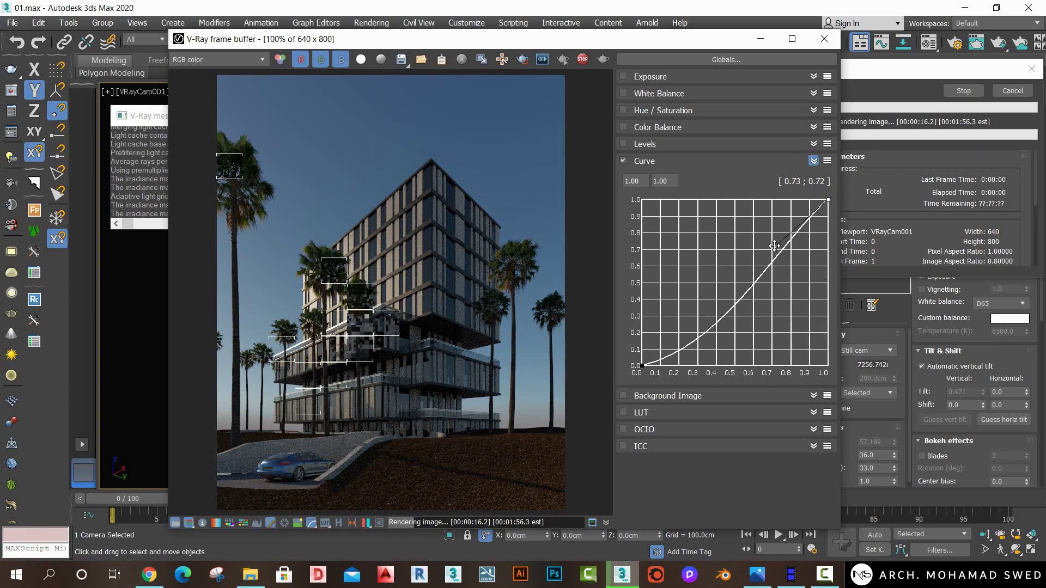
pyautogui.moveTo(775, 247); pyautogui.dragTo(762, 234)
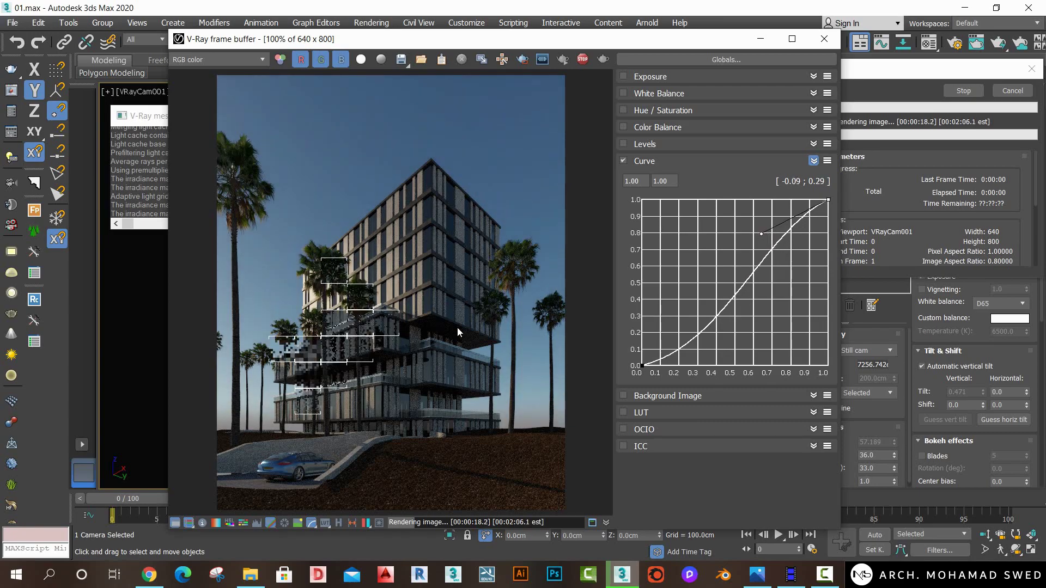
pyautogui.moveTo(761, 233); pyautogui.dragTo(754, 235)
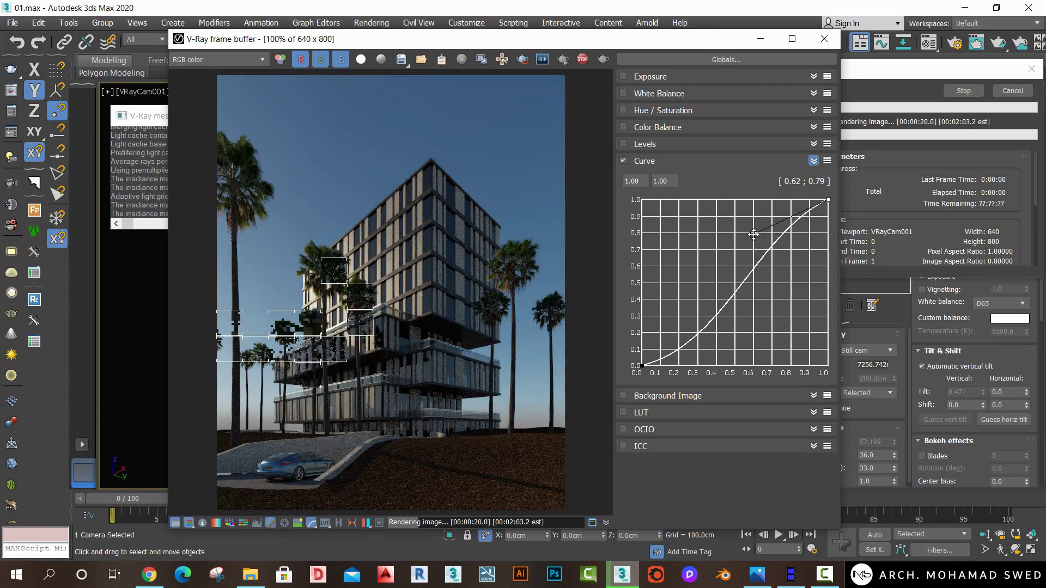
pyautogui.click(644, 365)
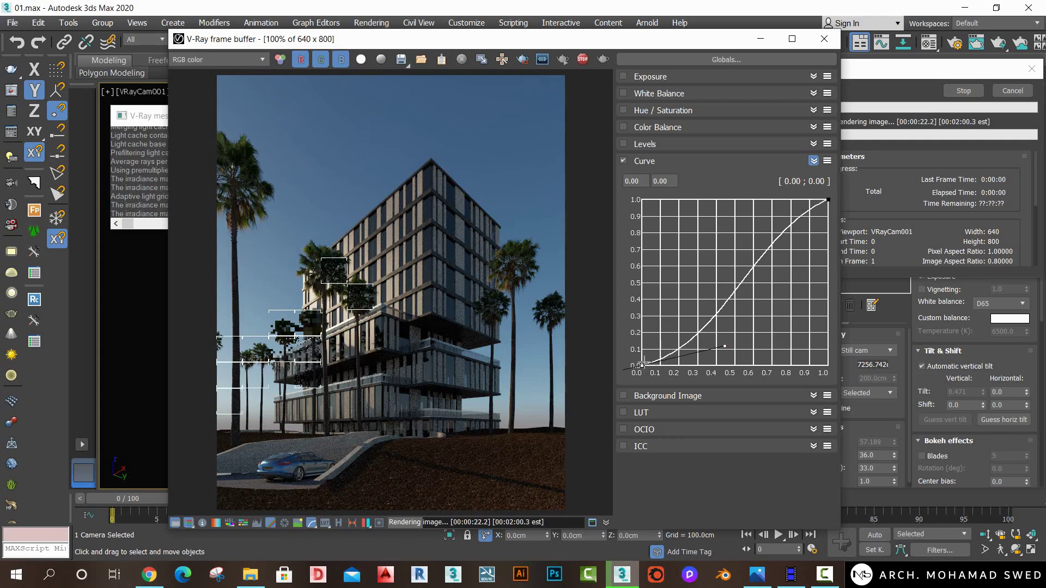
pyautogui.moveTo(724, 346); pyautogui.dragTo(729, 353)
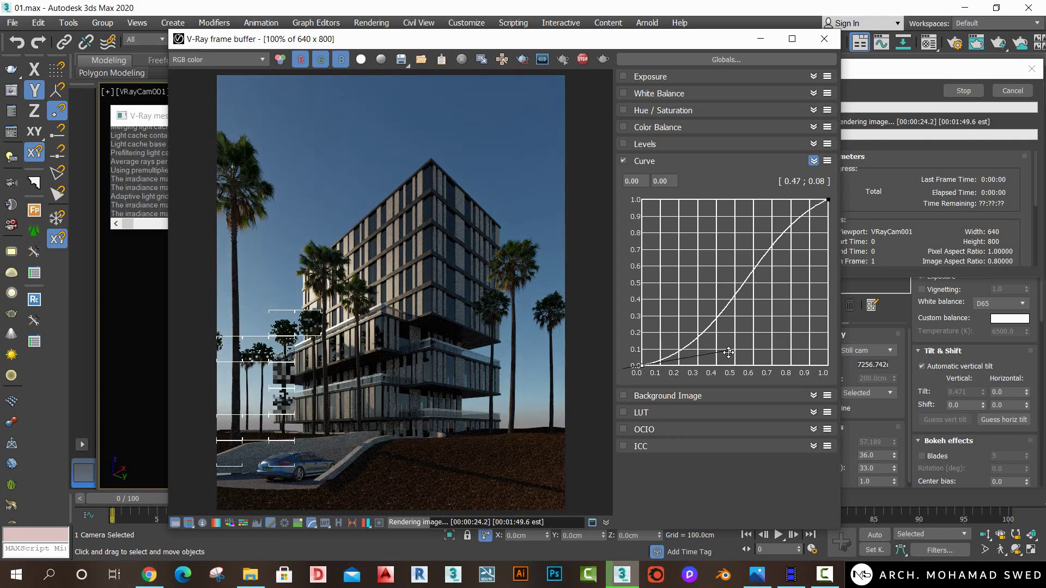
pyautogui.click(581, 65)
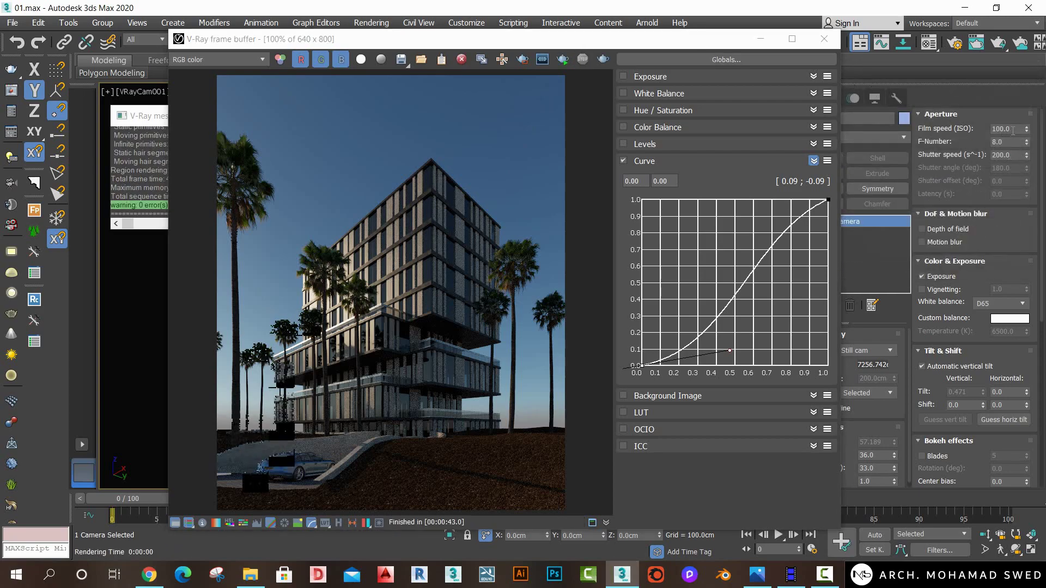
pyautogui.doubleClick(1012, 129)
# Set ISO 200, f-number 7, shutter 100, re-render, compare with the reference, and stop.
pyautogui.write('20')
pyautogui.press('Tab')
pyautogui.press('Tab')
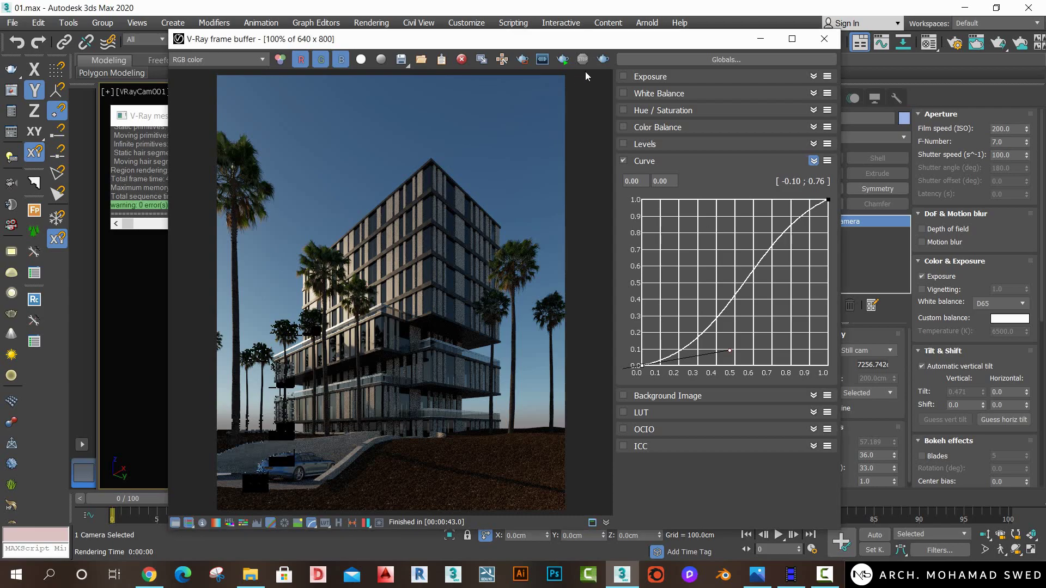
pyautogui.click(603, 59)
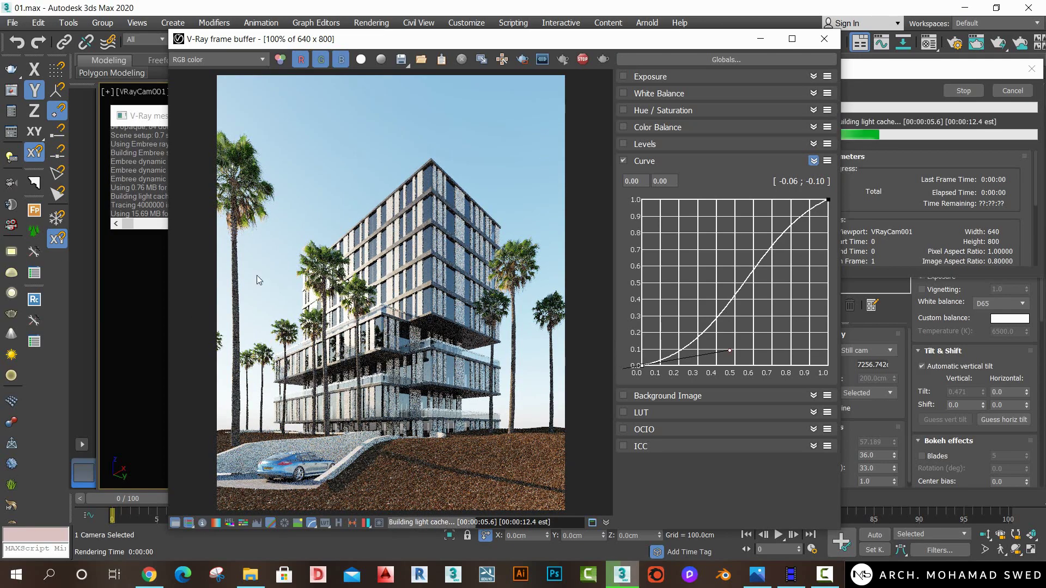
pyautogui.click(757, 582)
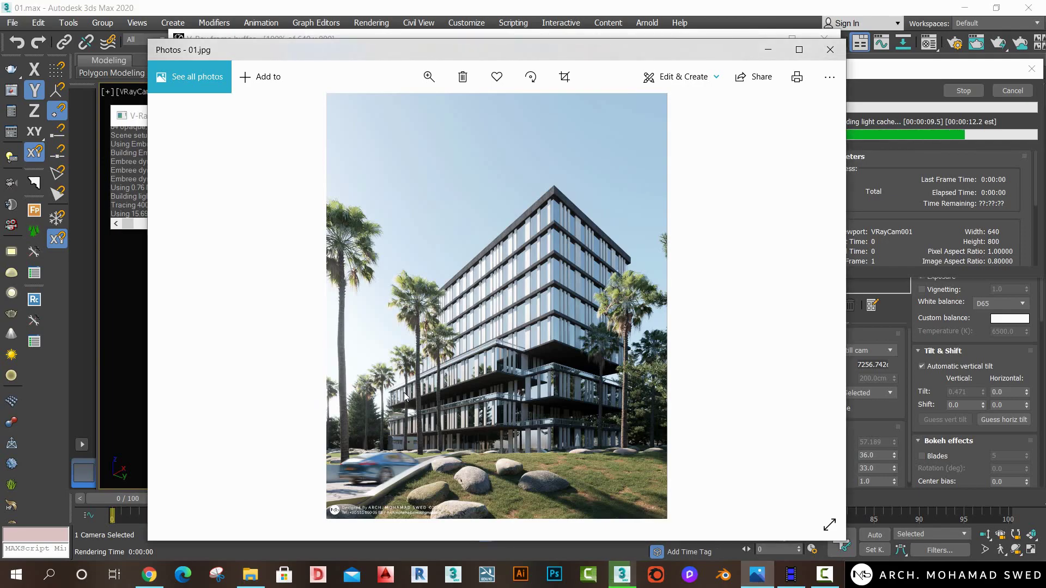
pyautogui.hotkey('alt', 'Tab')
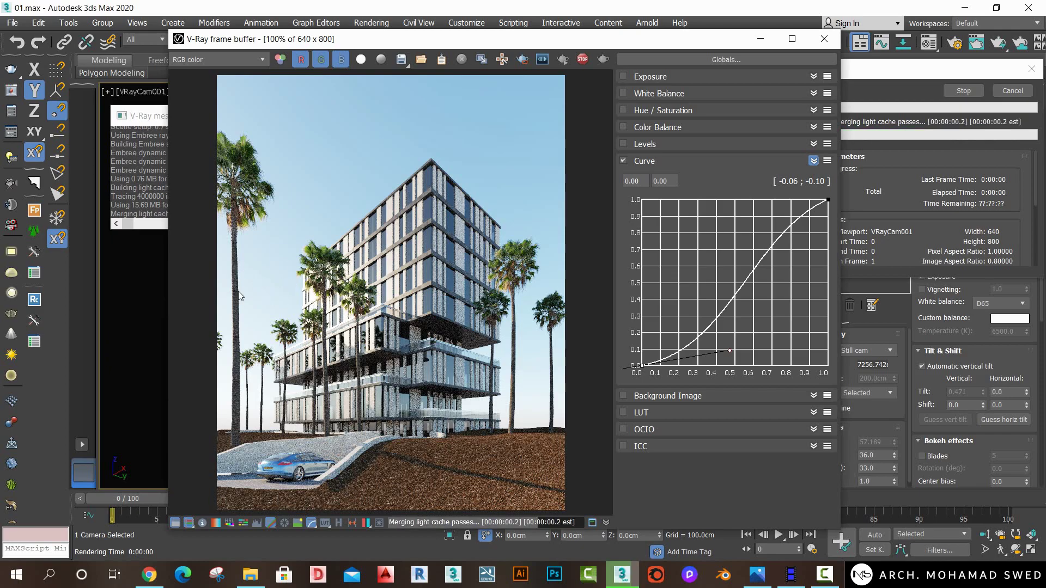
pyautogui.click(582, 60)
# In Top view, move VRaySun001 further along Y and test-render the camera view.
pyautogui.click(823, 39)
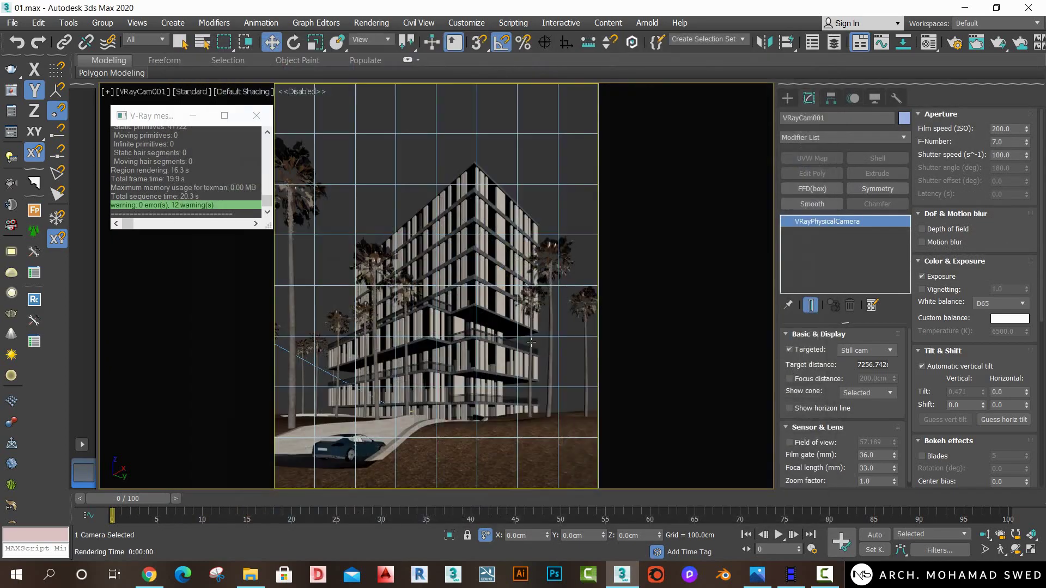
pyautogui.press('t')
pyautogui.scroll(-5, 404, 321)
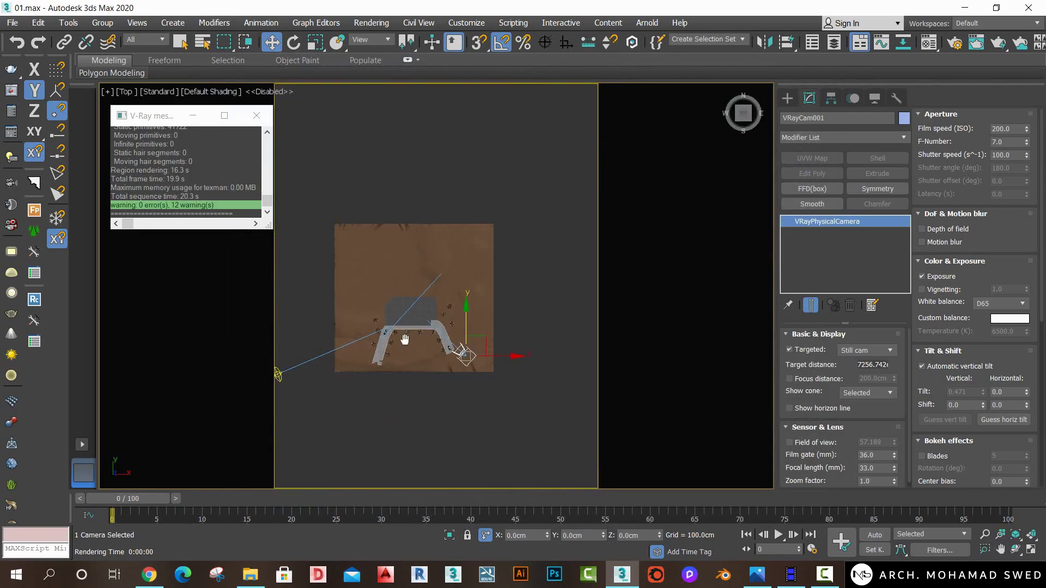
pyautogui.moveTo(312, 432); pyautogui.dragTo(421, 392, button='middle')
pyautogui.click(420, 392)
pyautogui.click(381, 330)
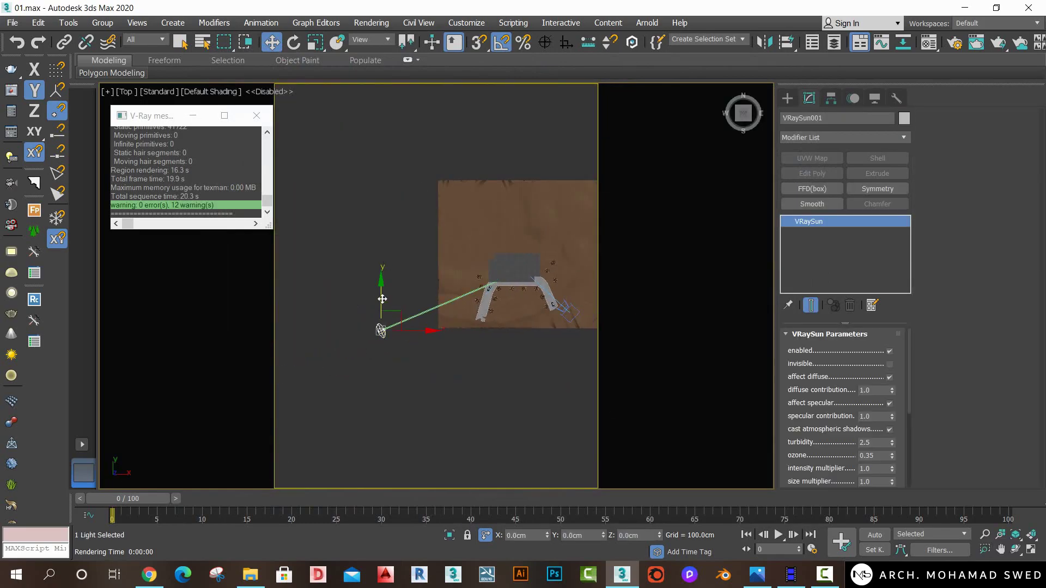
pyautogui.moveTo(383, 299); pyautogui.dragTo(384, 275)
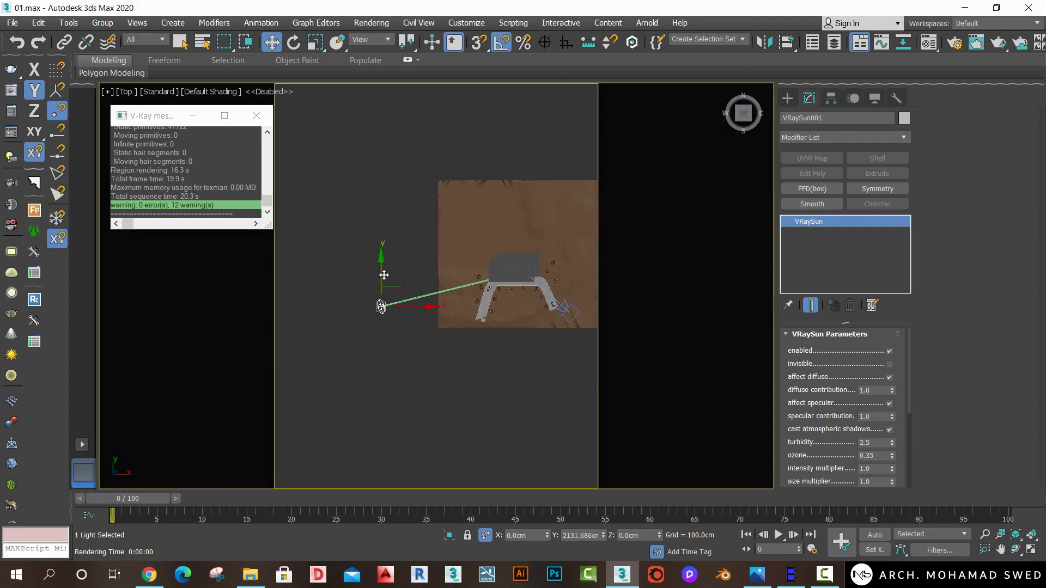
pyautogui.press('c')
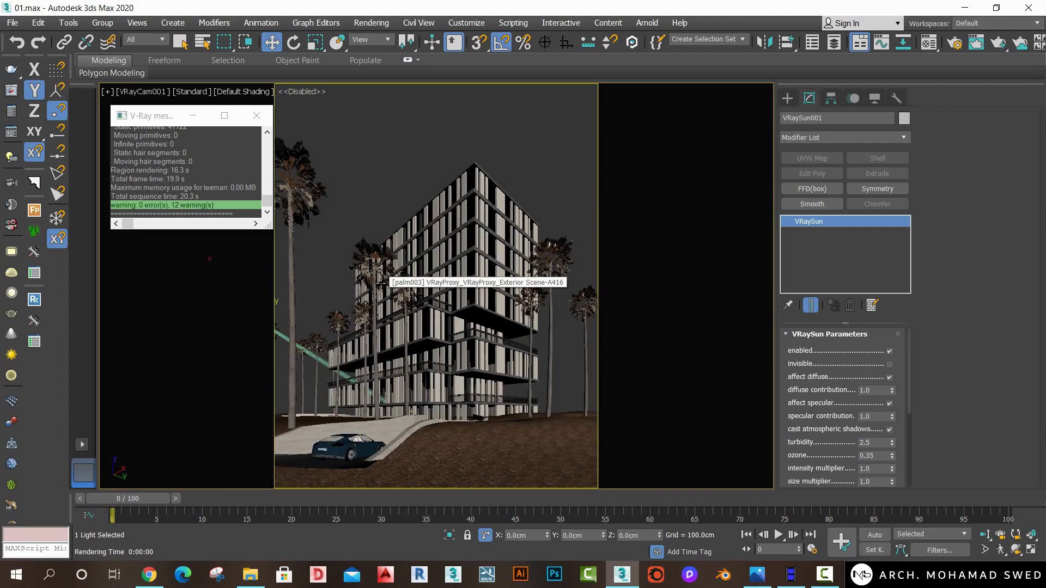
pyautogui.hotkey('shift', 'q')
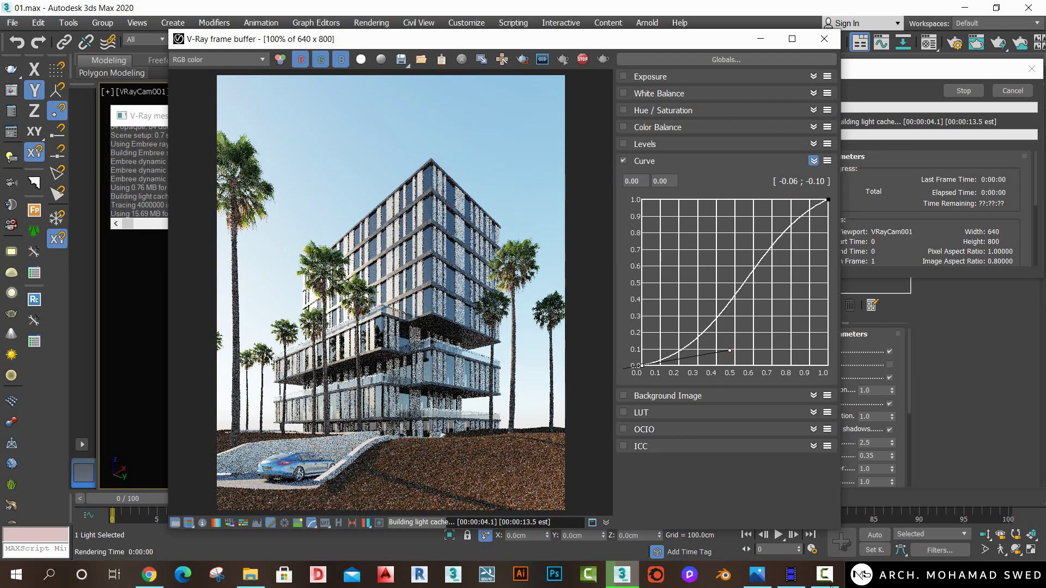
# After comparing with the reference, shift the sun along constrained X and Y, then re-render.
pyautogui.click(757, 575)
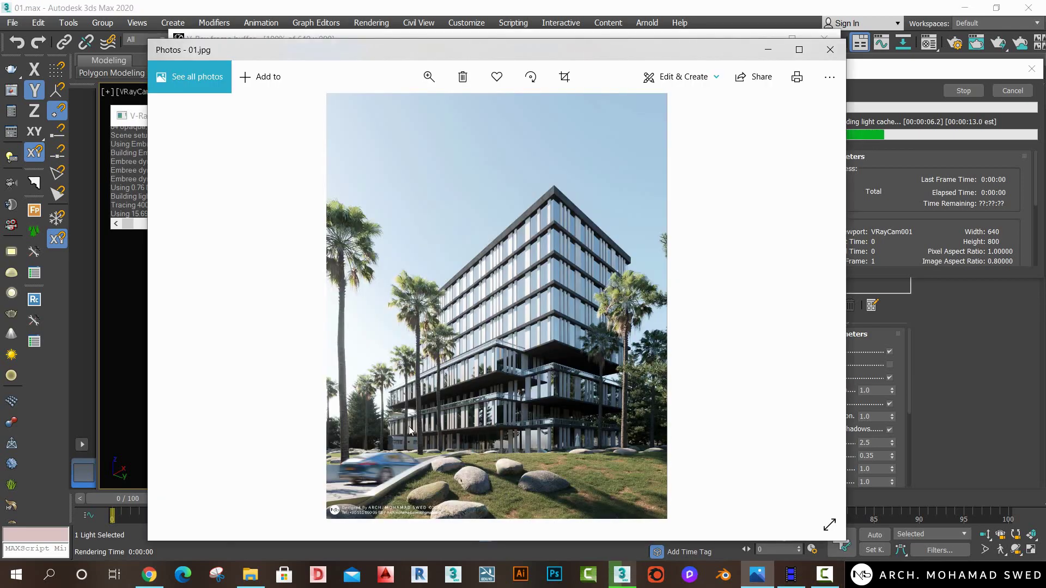
pyautogui.click(717, 6)
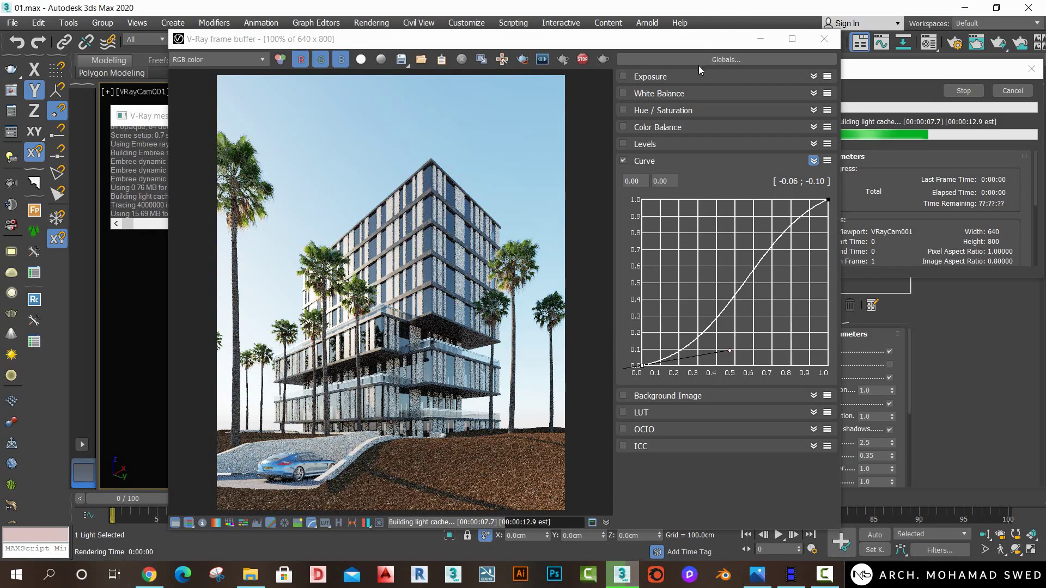
pyautogui.click(761, 38)
pyautogui.press('F5')
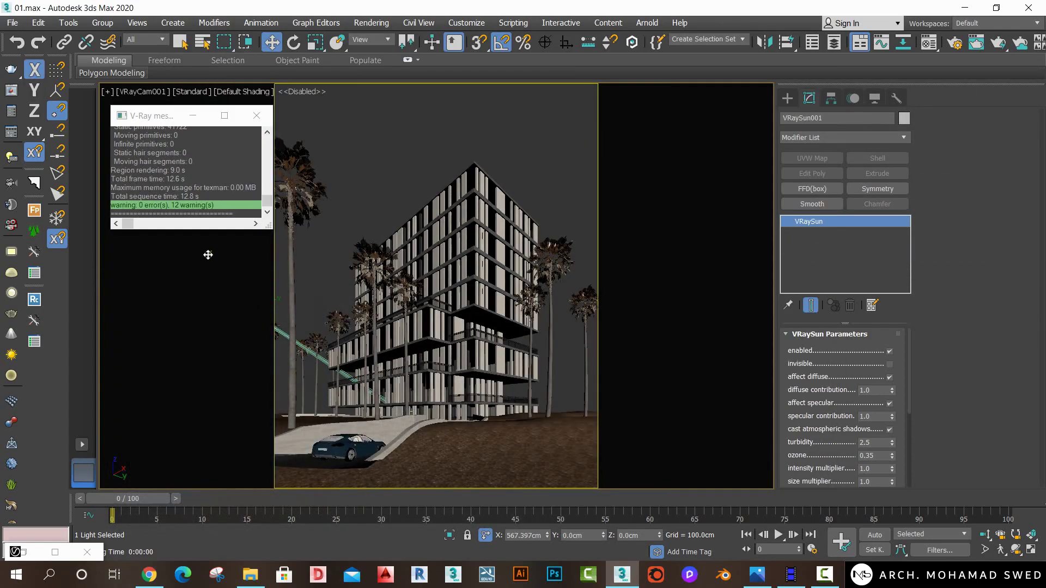
pyautogui.moveTo(211, 265); pyautogui.dragTo(212, 242)
pyautogui.press('F6')
pyautogui.moveTo(265, 289); pyautogui.dragTo(300, 295)
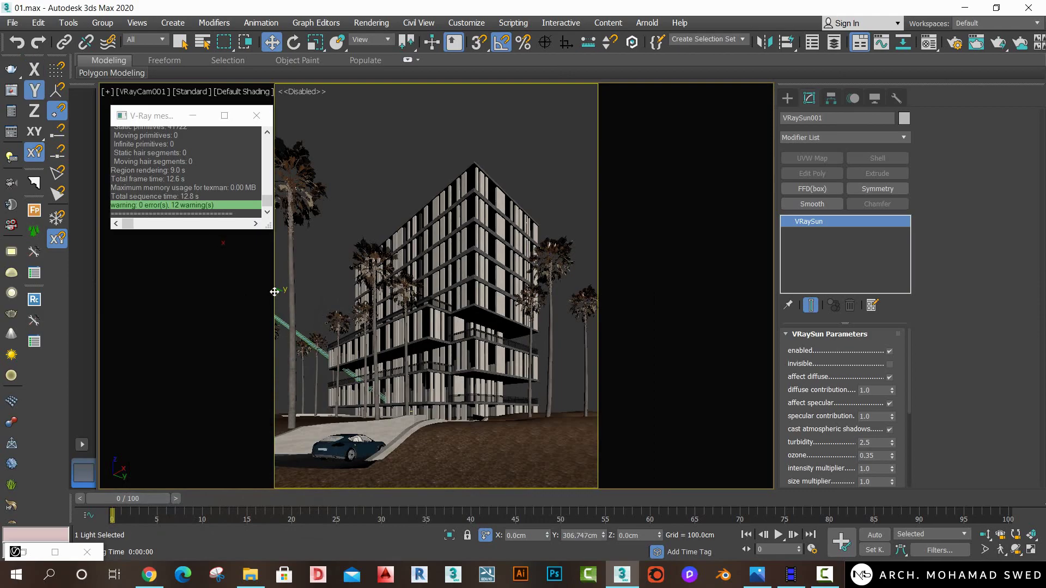
pyautogui.hotkey('shift', 'q')
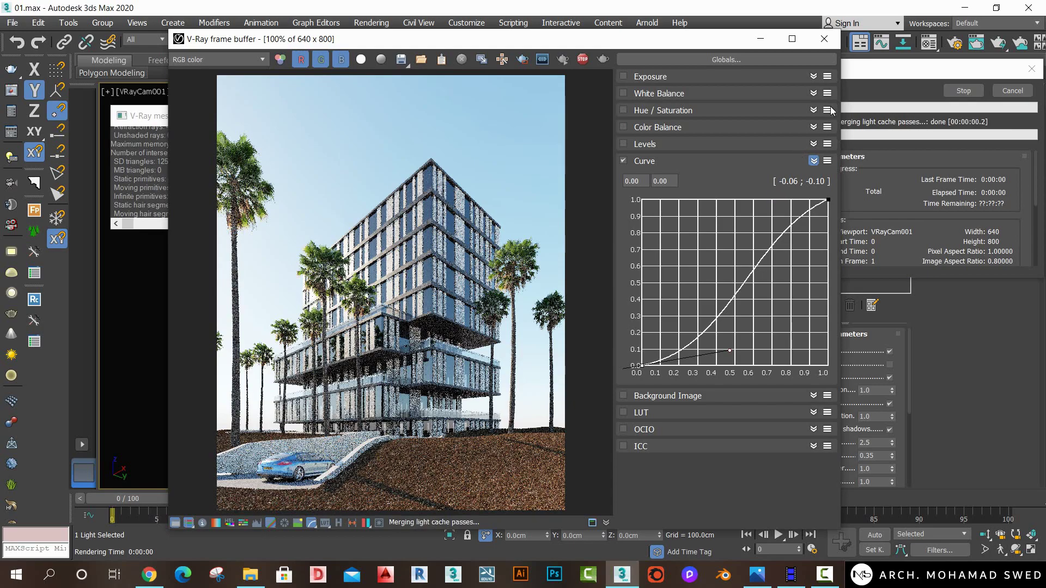
# Move the sun further to the building's lower left, checking Top and Front views.
pyautogui.press('t')
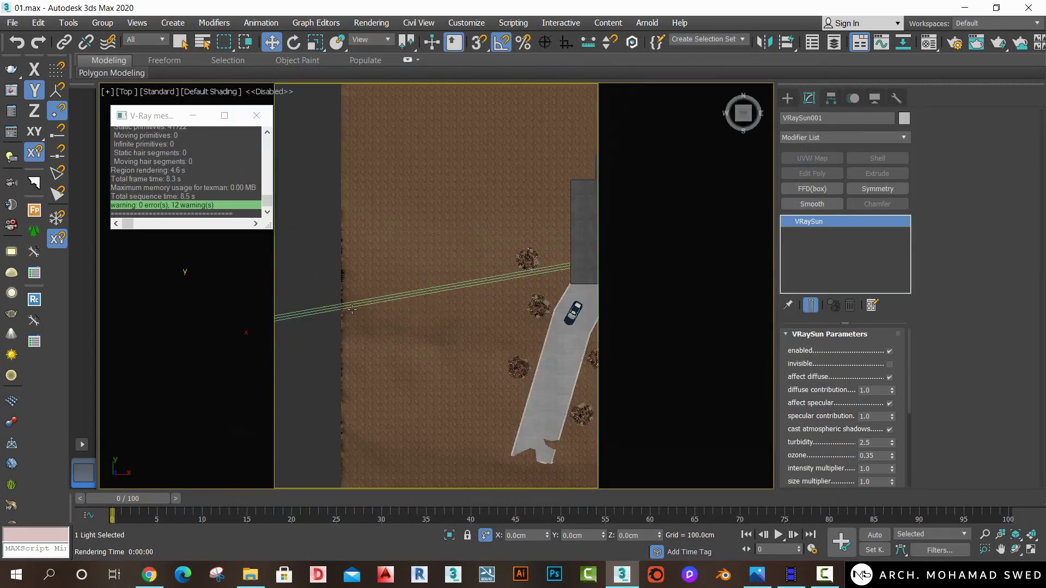
pyautogui.scroll(-3, 466, 268)
pyautogui.moveTo(372, 252); pyautogui.dragTo(366, 259)
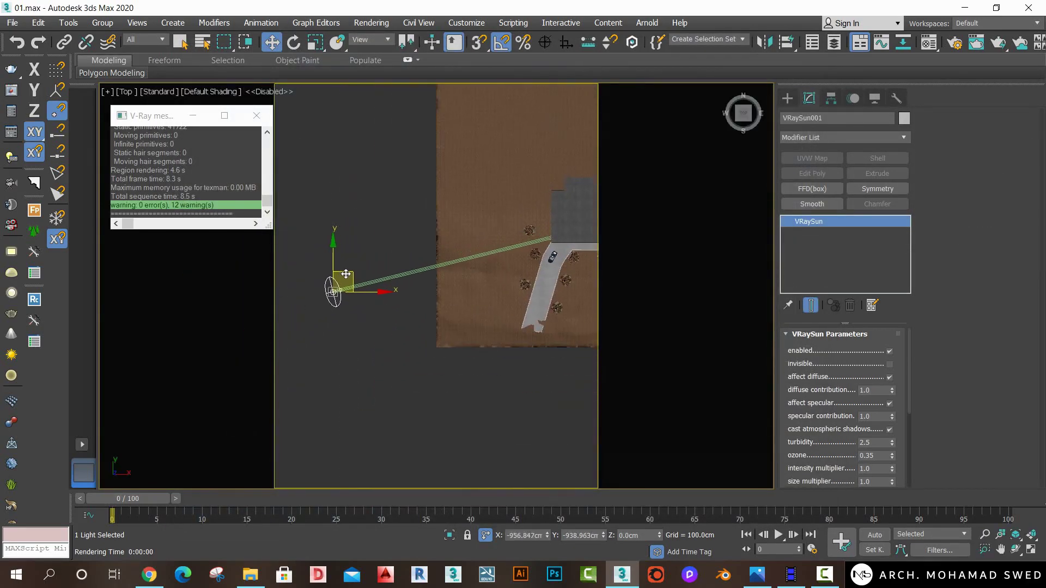
pyautogui.press('f')
pyautogui.scroll(-4, 362, 288)
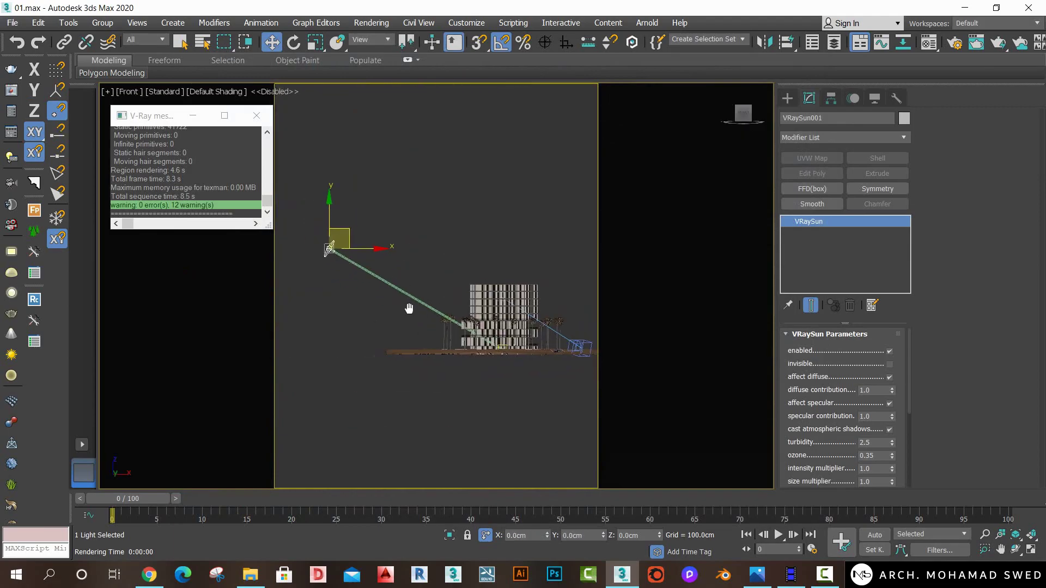
pyautogui.moveTo(333, 217); pyautogui.dragTo(364, 187, button='middle')
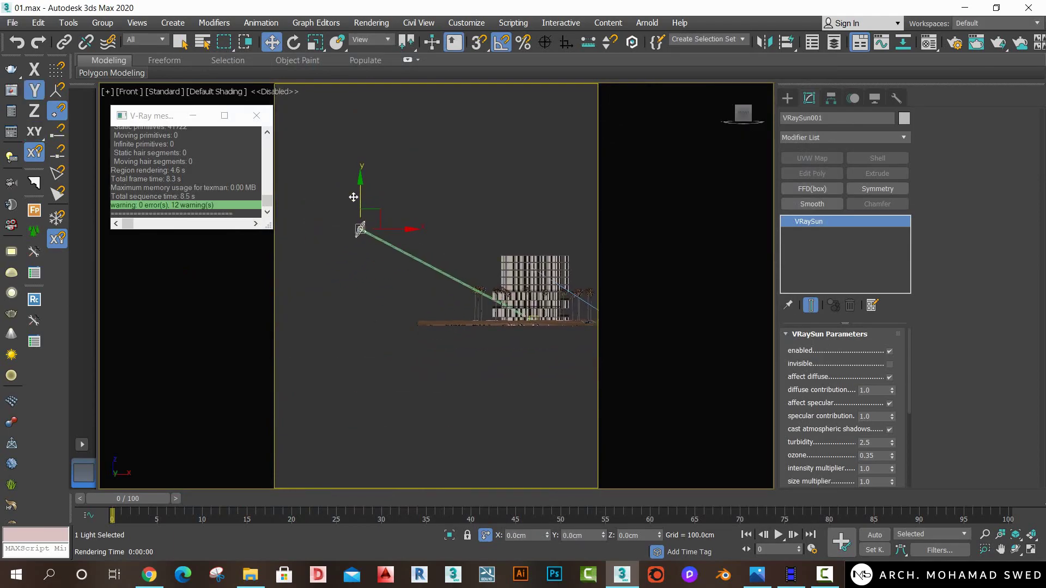
pyautogui.press('t')
pyautogui.moveTo(448, 265); pyautogui.dragTo(381, 311, button='middle')
pyautogui.press('c')
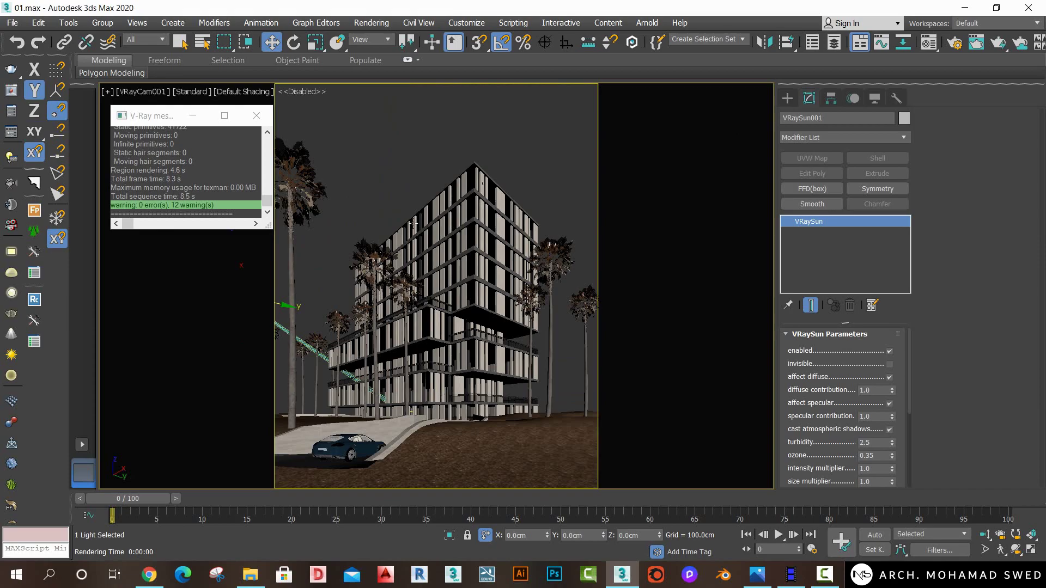
pyautogui.click(327, 120)
pyautogui.click(257, 122)
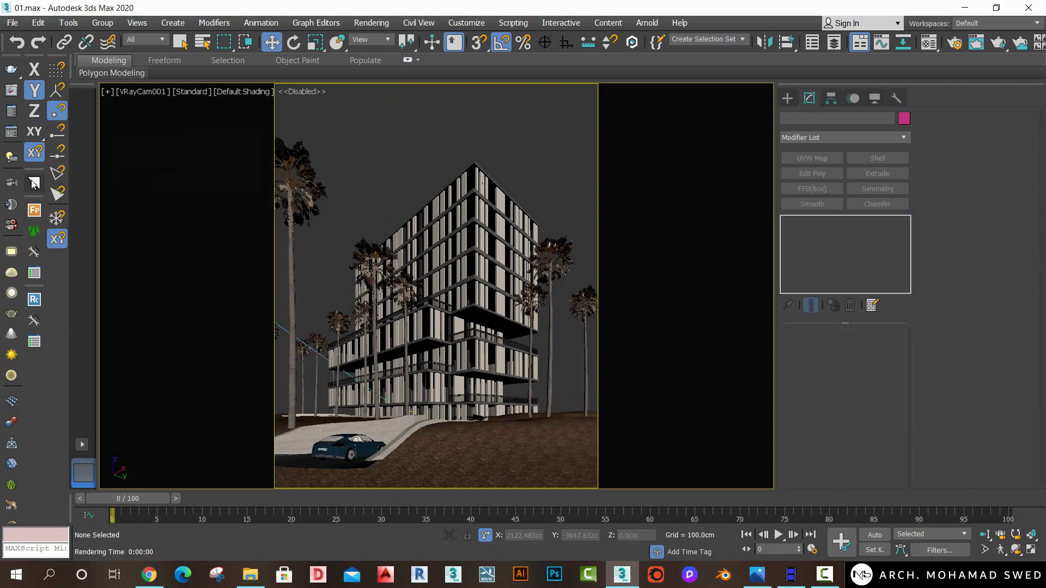
# Select VRayCam001 and set its shutter speed to 50.
pyautogui.click(133, 91)
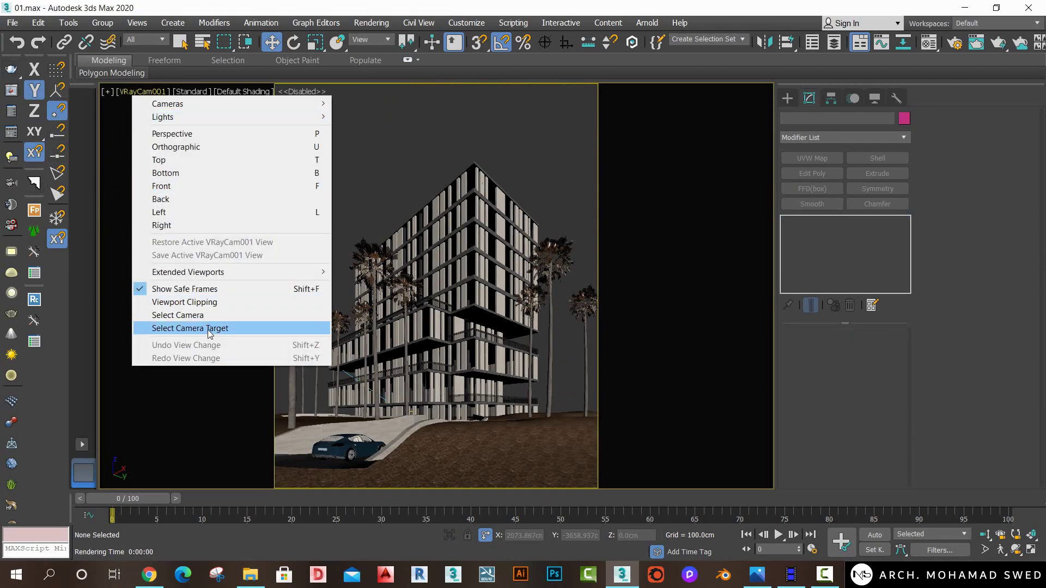
pyautogui.click(305, 314)
pyautogui.click(1008, 157)
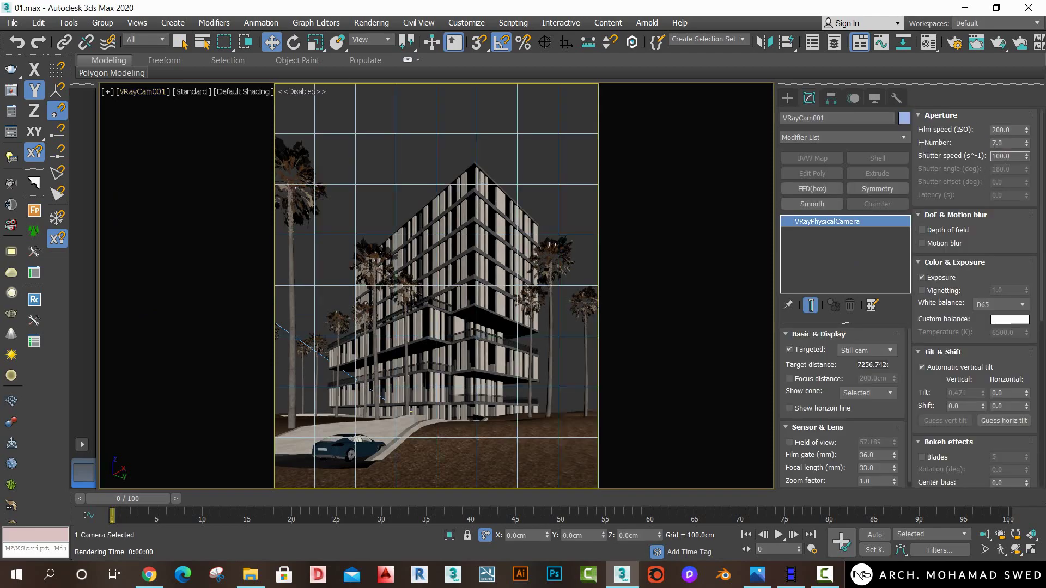
pyautogui.write('50')
pyautogui.press('Return')
pyautogui.click(999, 130)
pyautogui.click(1008, 144)
pyautogui.click(1008, 157)
# Set the camera white balance to Neutral and start a new render.
pyautogui.click(991, 305)
pyautogui.click(988, 326)
pyautogui.click(372, 168)
pyautogui.hotkey('shift', 'q')
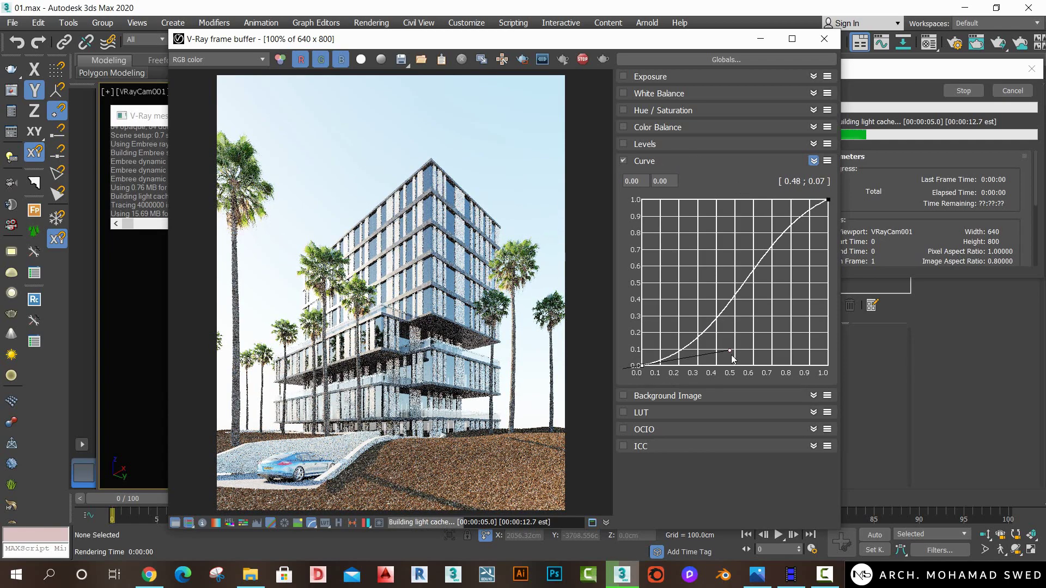
# Reshape the lower tone curve and enable Exposure with Highlight Burn 0.87, Contrast 0.04.
pyautogui.moveTo(731, 352); pyautogui.dragTo(737, 360)
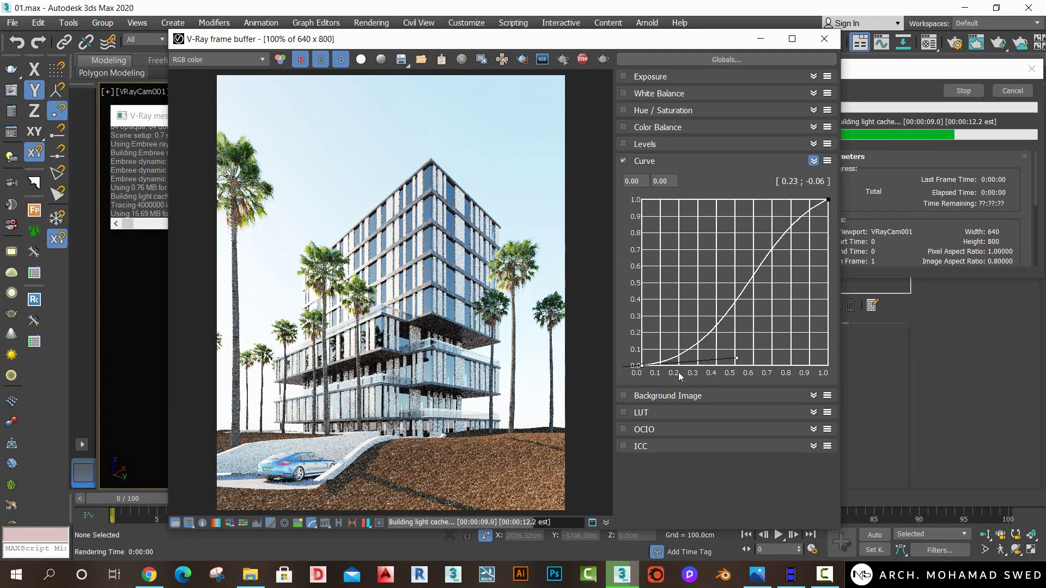
pyautogui.click(622, 77)
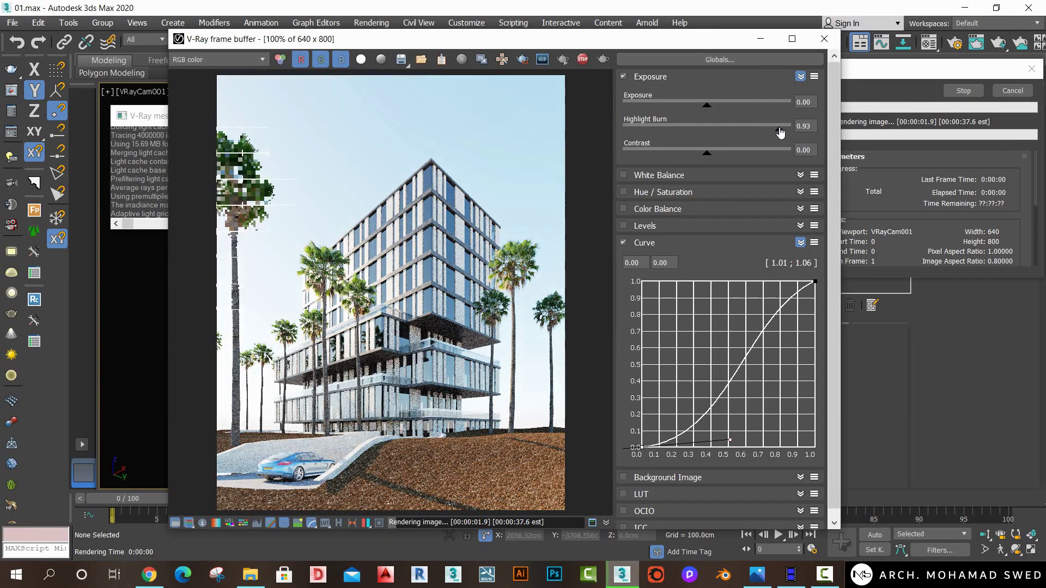
pyautogui.moveTo(781, 132); pyautogui.dragTo(778, 132)
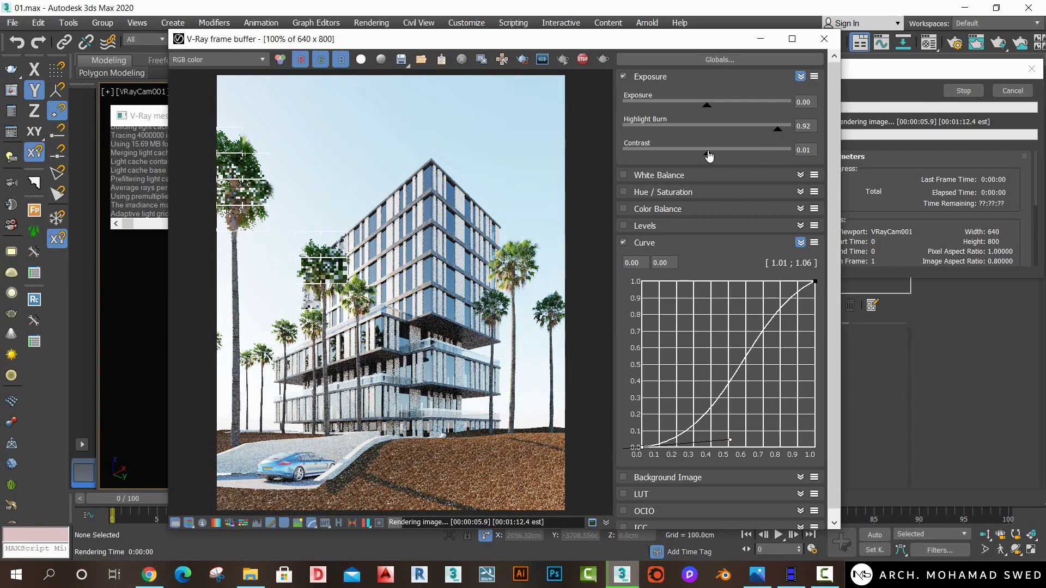
pyautogui.moveTo(708, 156); pyautogui.dragTo(714, 156)
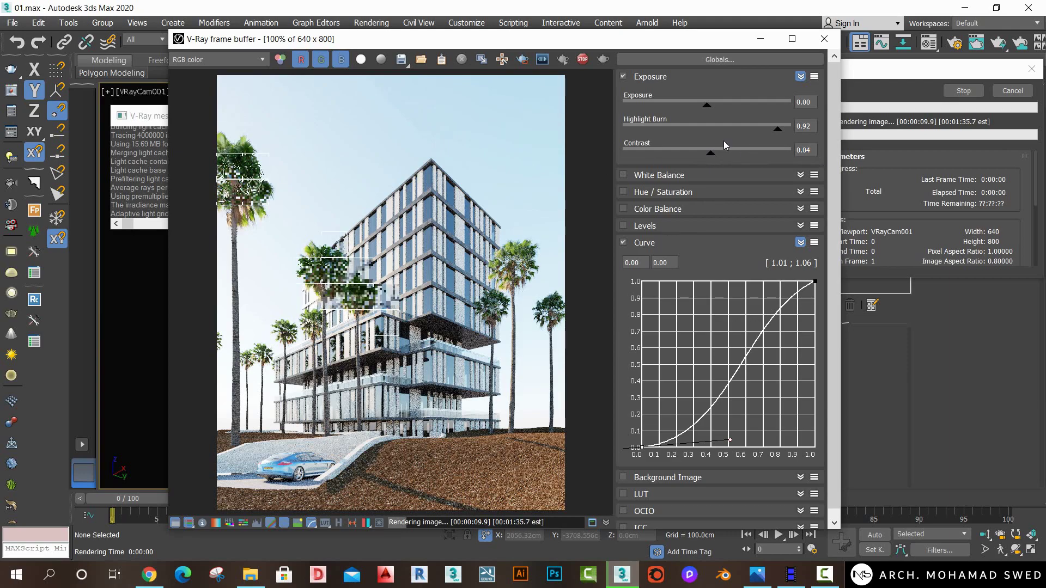
pyautogui.moveTo(770, 133); pyautogui.dragTo(769, 134)
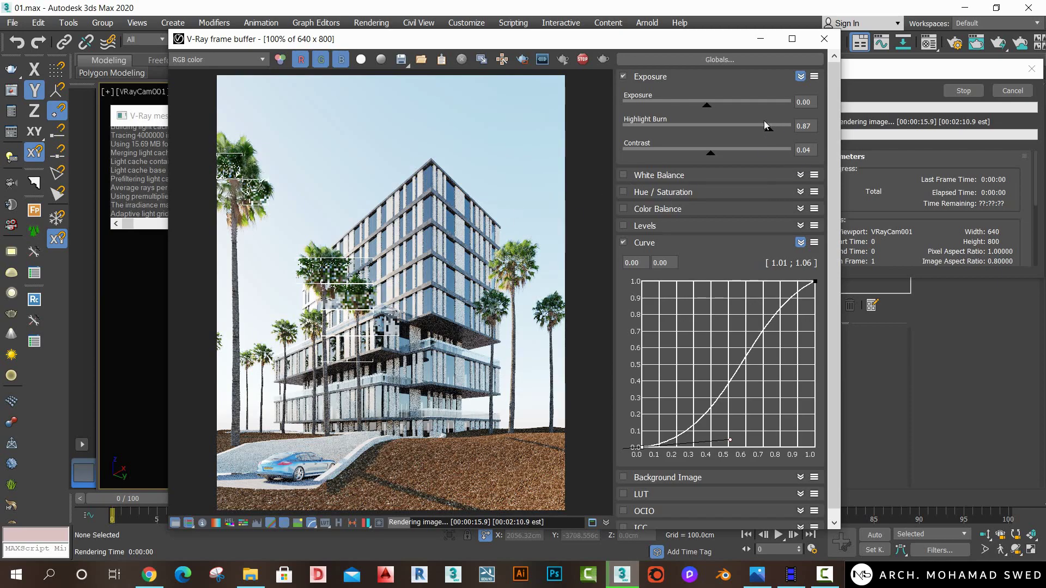
# Stop the render, compare it with the reference photo, and close the frame buffer.
pyautogui.moveTo(587, 45); pyautogui.dragTo(593, 45)
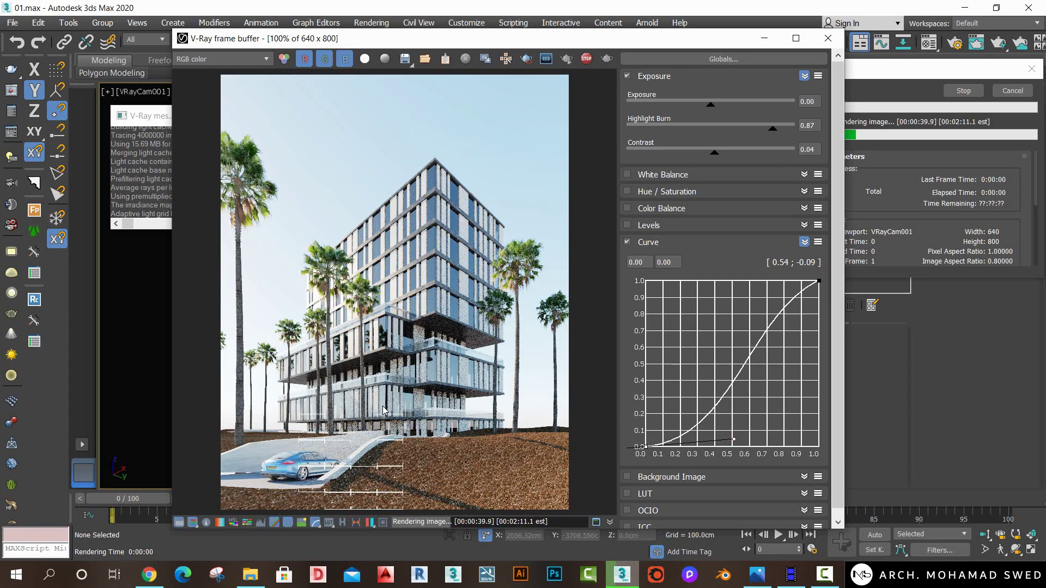
pyautogui.press('Escape')
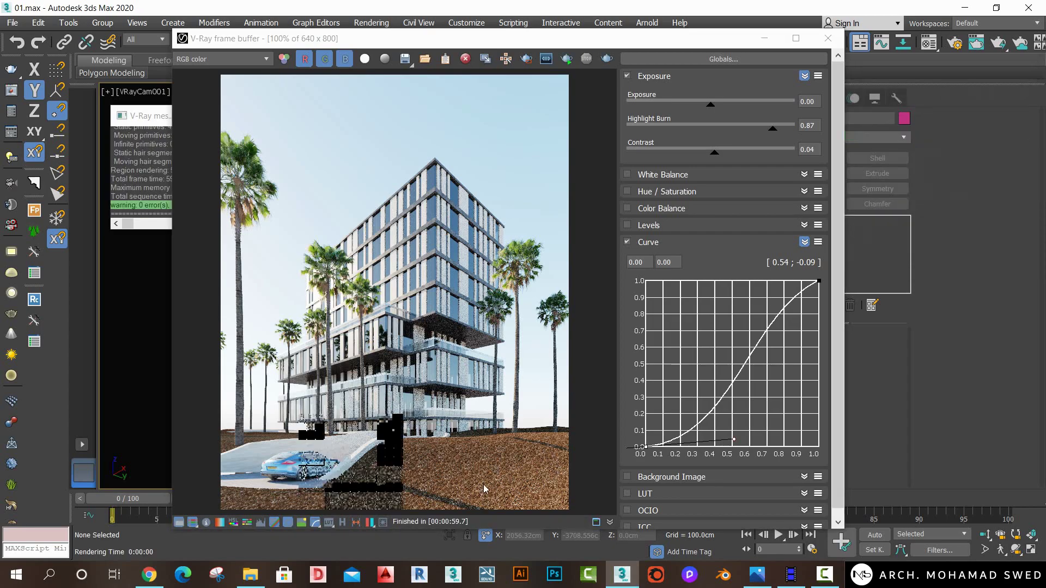
pyautogui.click(758, 575)
pyautogui.click(572, 6)
pyautogui.click(828, 37)
# Close the render messages and frame the site plan in the Top view.
pyautogui.click(258, 116)
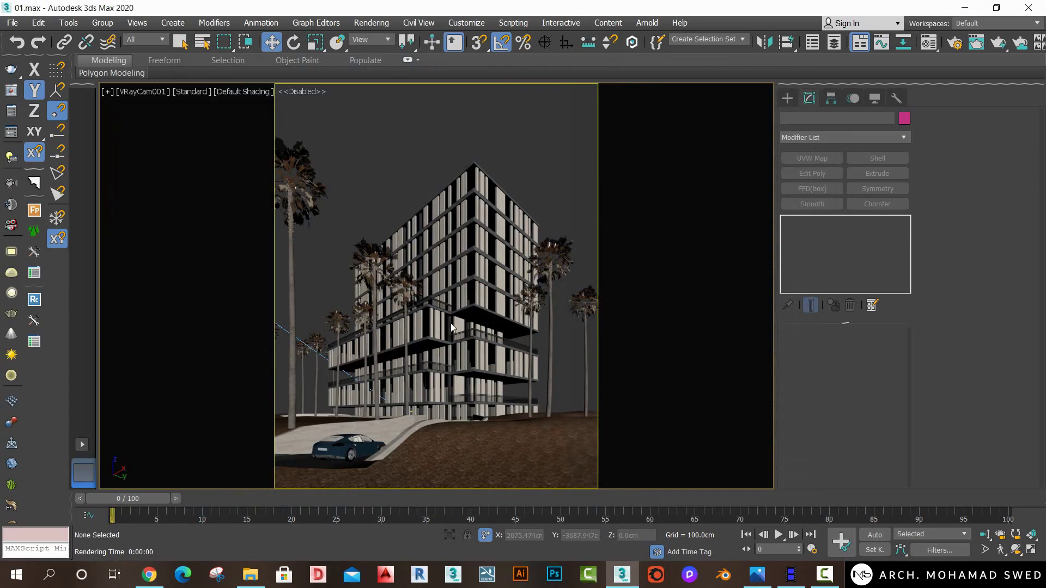
pyautogui.press('t')
pyautogui.scroll(-3, 482, 361)
pyautogui.scroll(-2, 434, 338)
pyautogui.scroll(4, 434, 338)
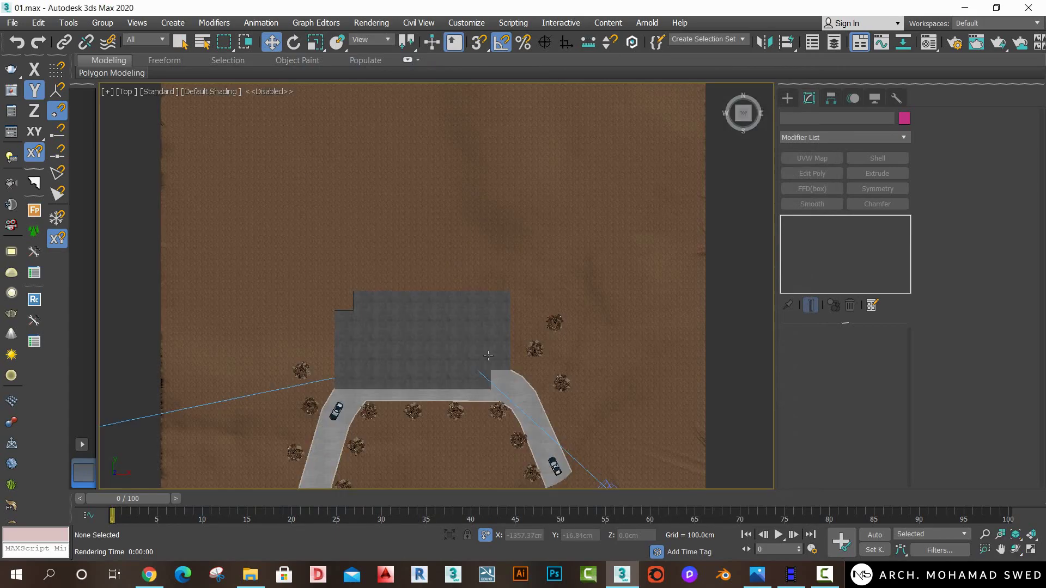
pyautogui.scroll(-4, 581, 325)
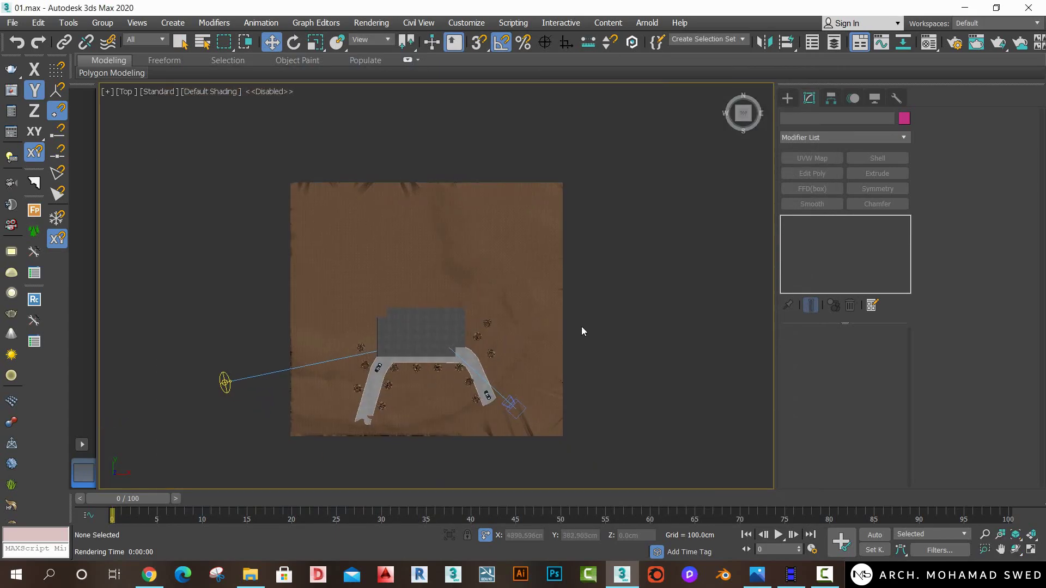
# Choose Forest Pro from the Itoo Software geometry category.
pyautogui.click(789, 97)
pyautogui.click(788, 117)
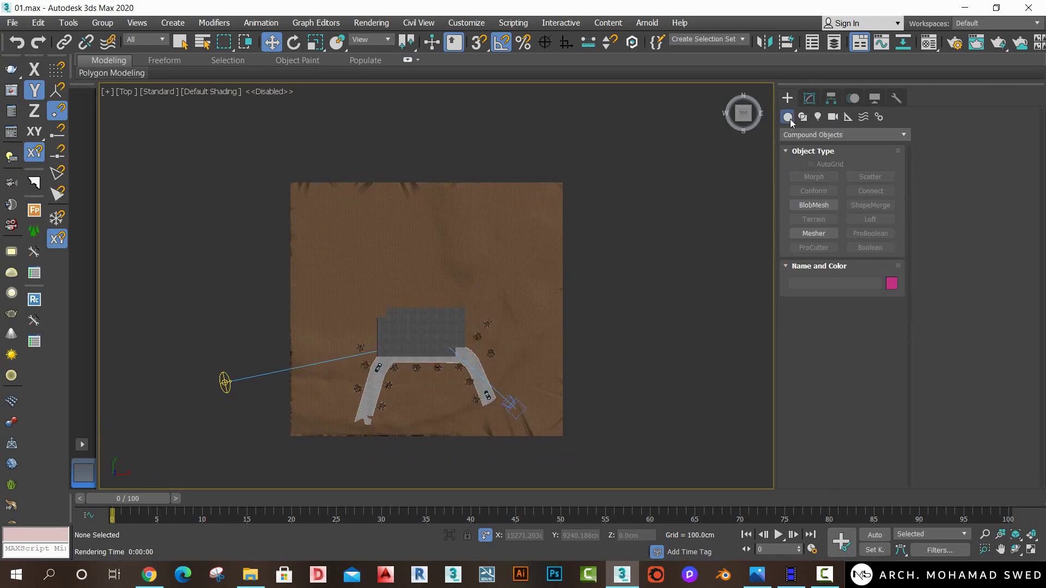
pyautogui.click(792, 135)
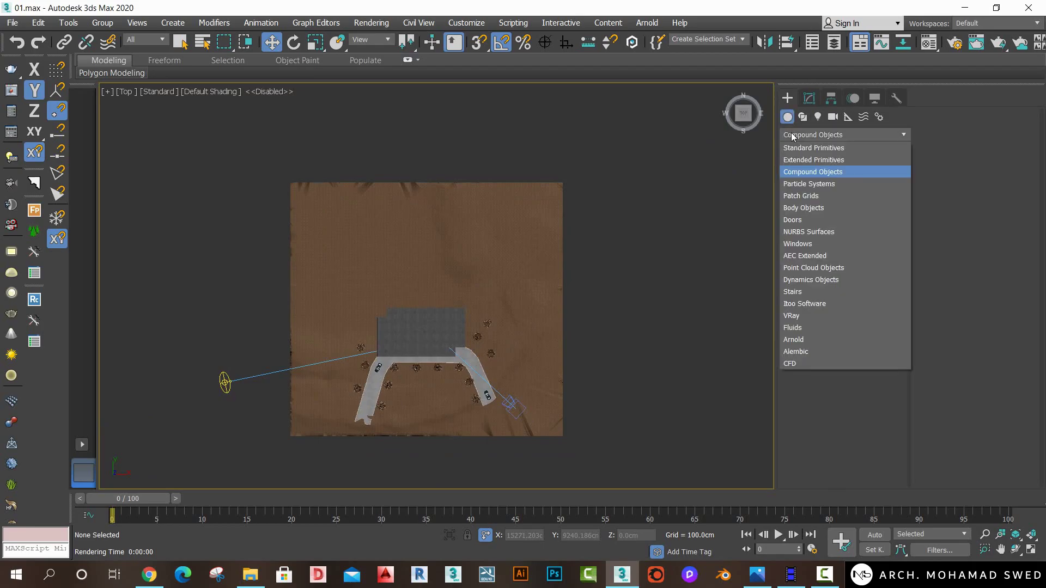
pyautogui.click(811, 304)
pyautogui.click(800, 184)
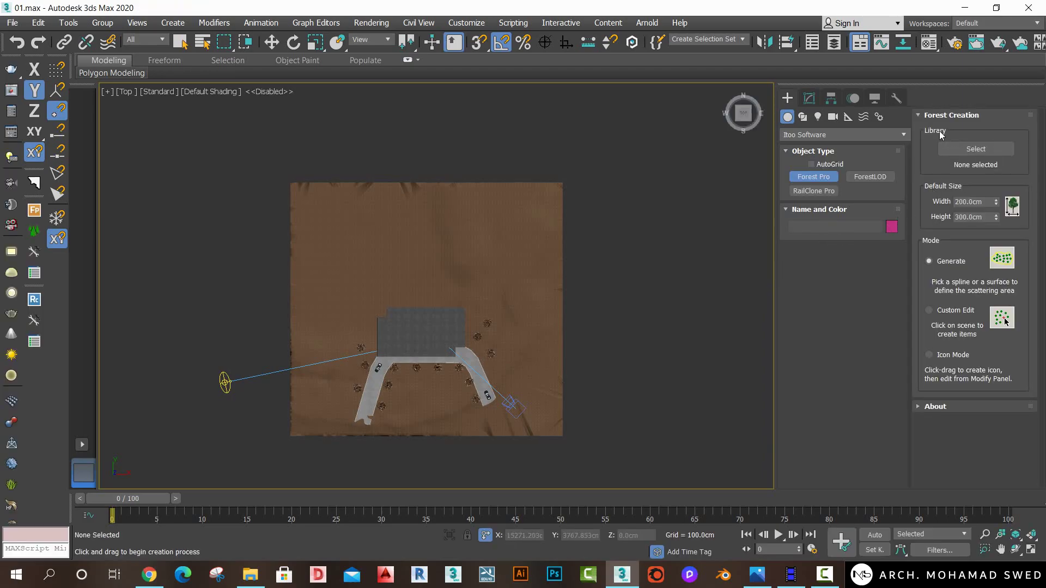
# Pick Grass Base Layer 5 - Large from the library's Presets > Layered_Lawns category.
pyautogui.click(969, 150)
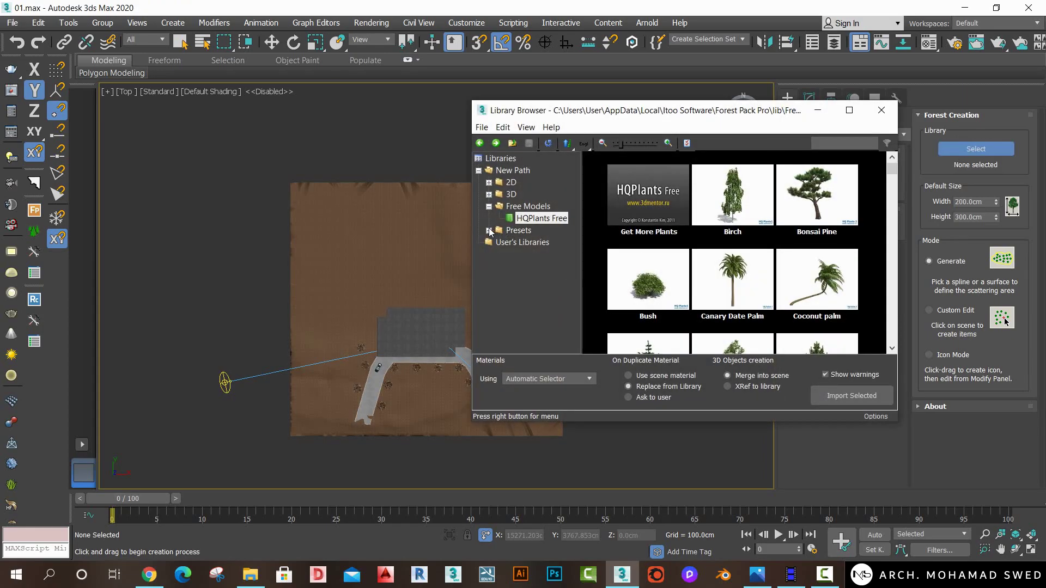
pyautogui.click(488, 230)
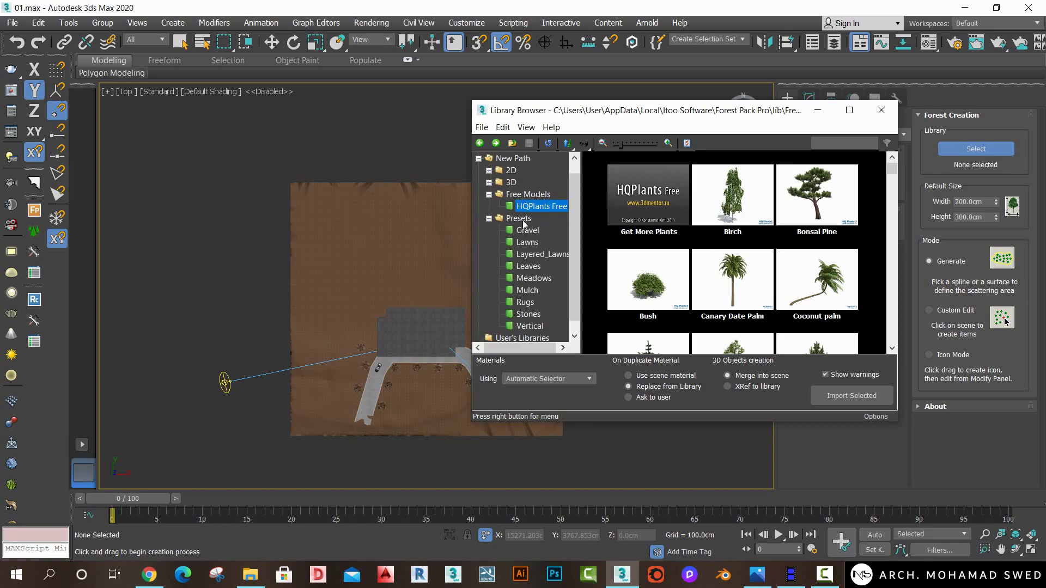
pyautogui.click(534, 255)
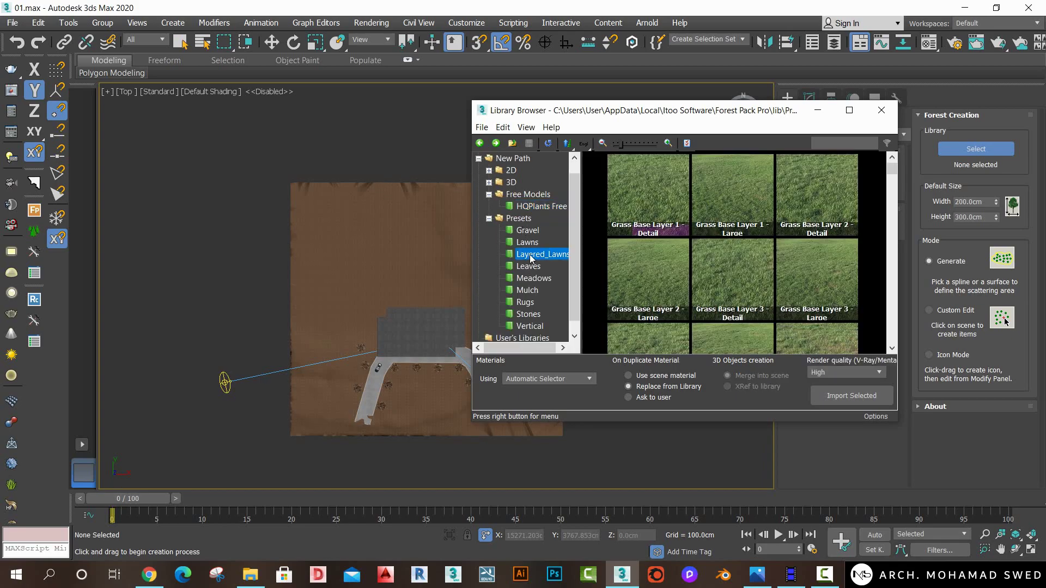
pyautogui.scroll(-1, 609, 289)
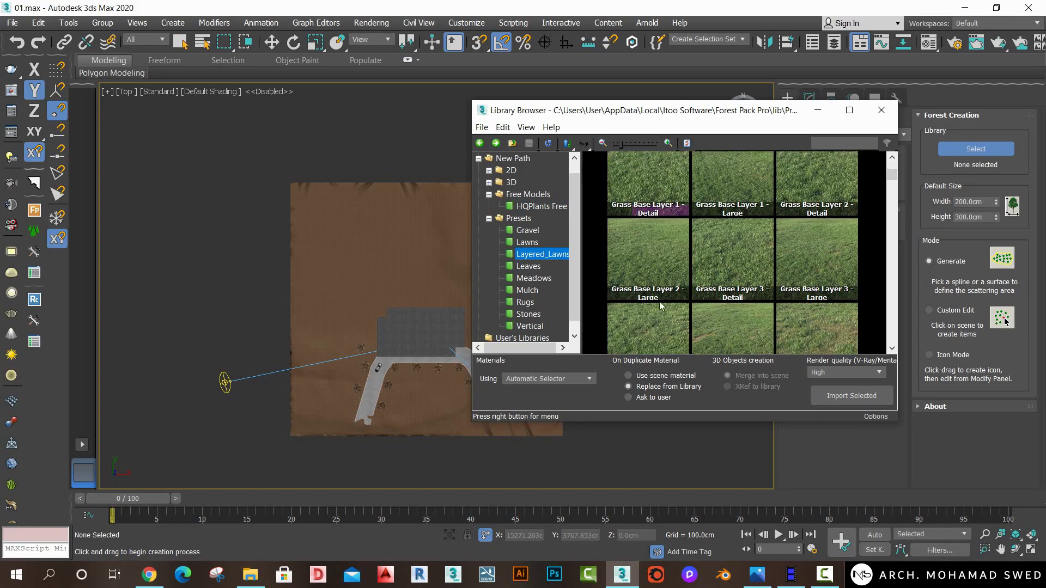
pyautogui.scroll(-2, 657, 275)
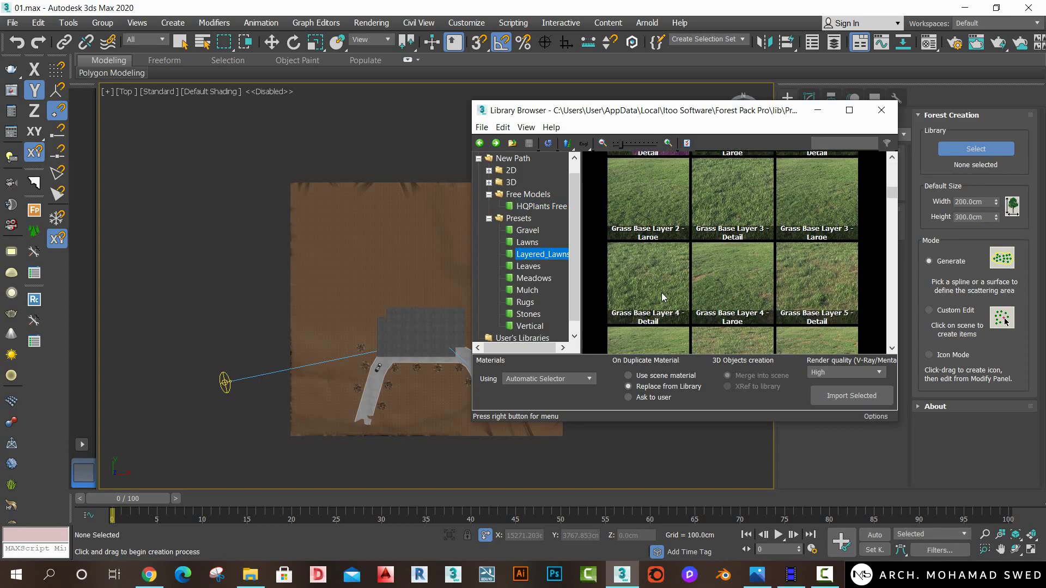
pyautogui.scroll(-1, 659, 282)
pyautogui.scroll(-1, 645, 323)
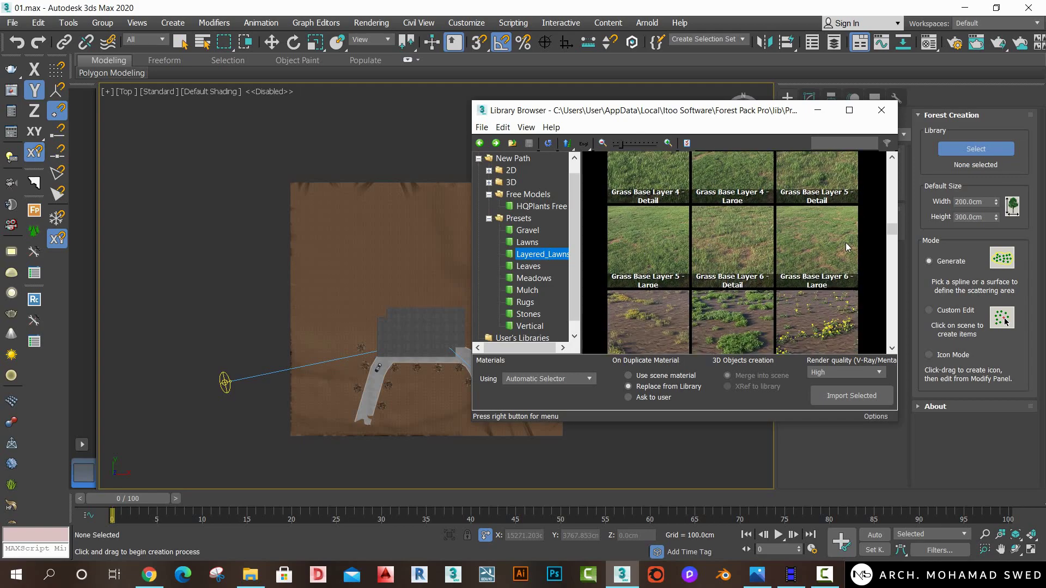
pyautogui.scroll(1, 646, 265)
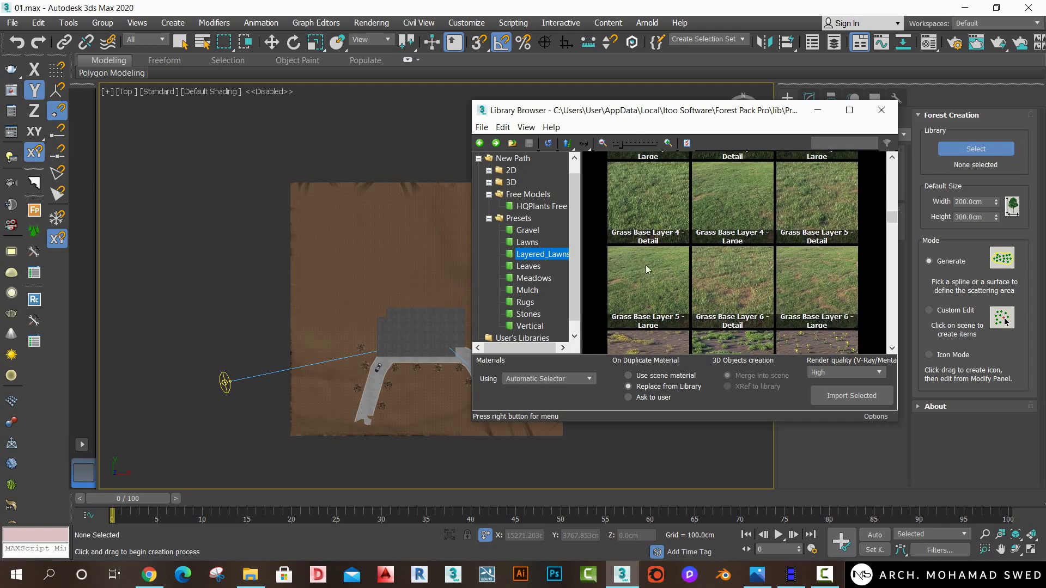
pyautogui.scroll(1, 647, 302)
pyautogui.scroll(-2, 647, 298)
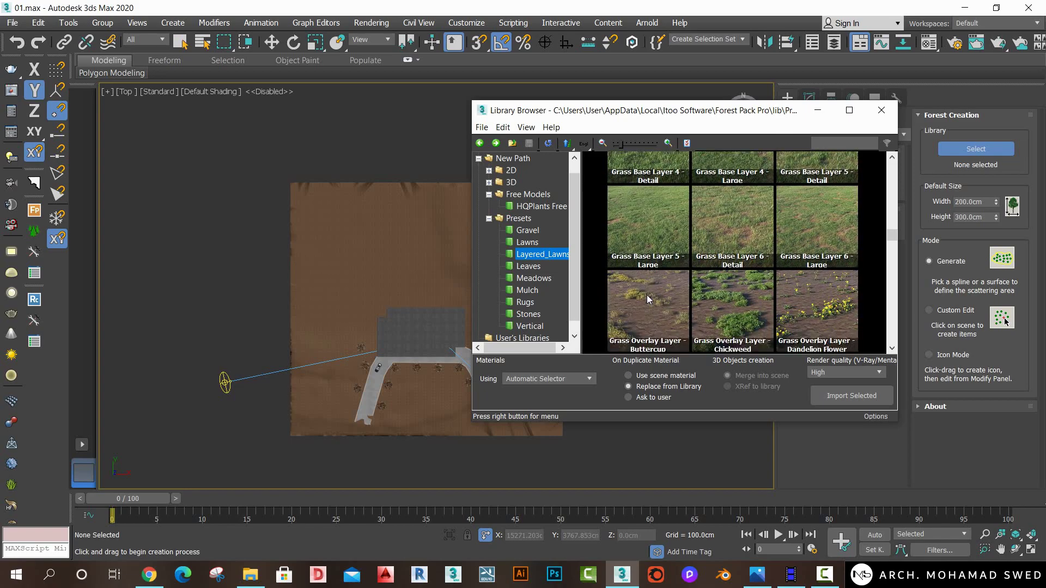
pyautogui.click(650, 223)
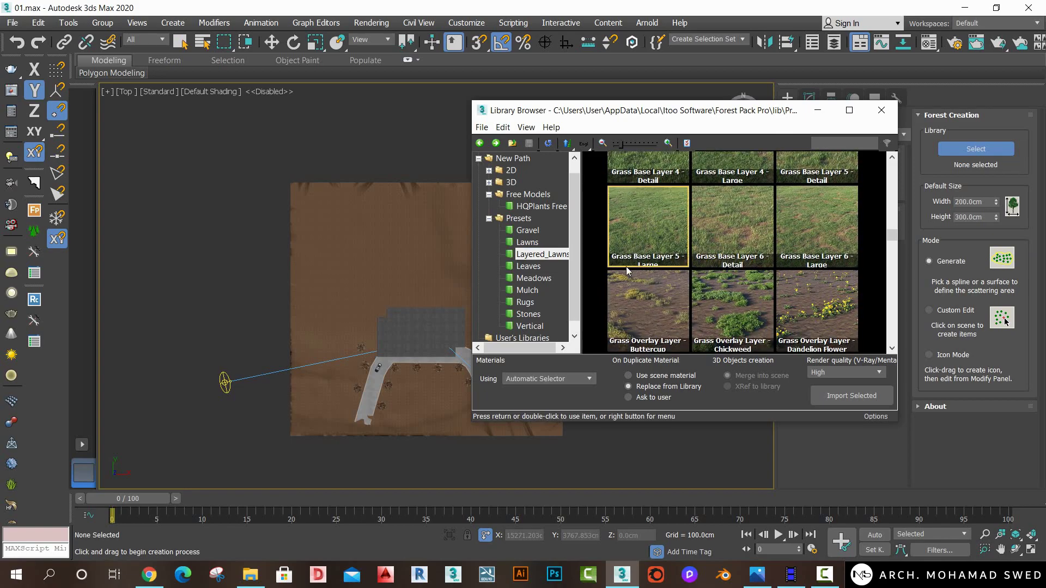
pyautogui.doubleClick(660, 238)
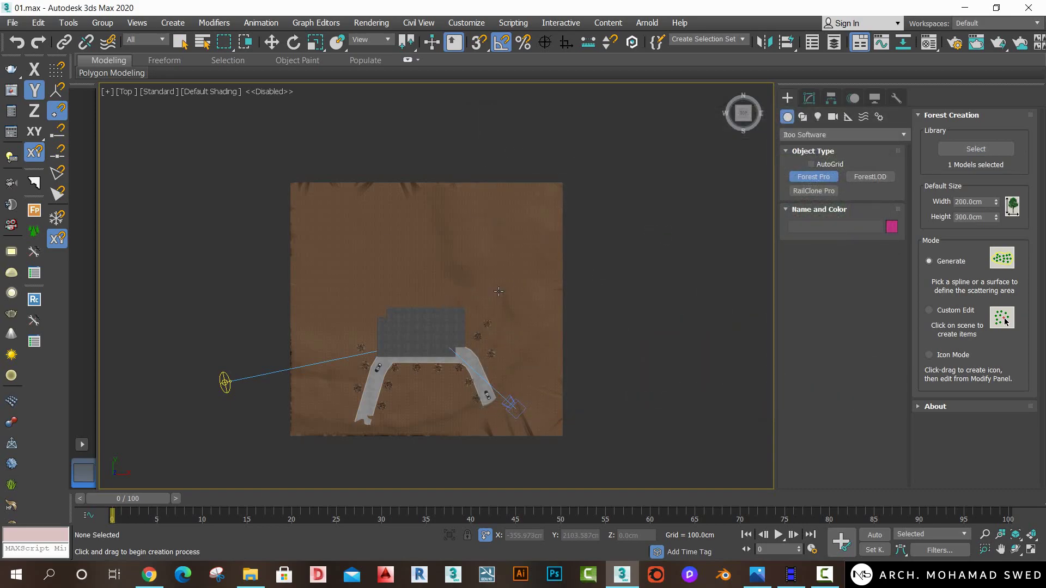
# Pick the terrain as scatter area and accept rescaling on both XRef Units Mismatch prompts.
pyautogui.click(499, 320)
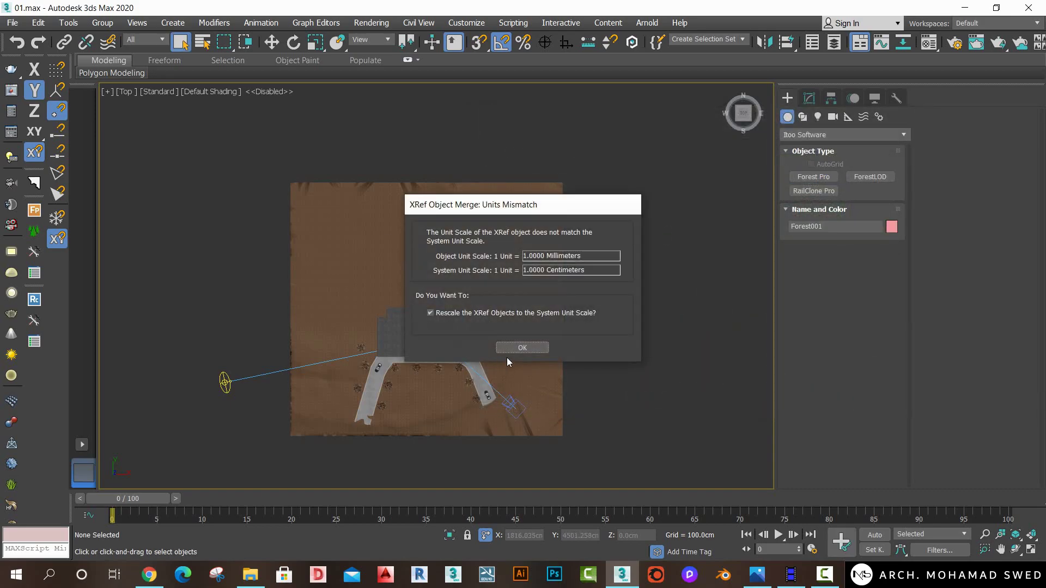
pyautogui.click(523, 349)
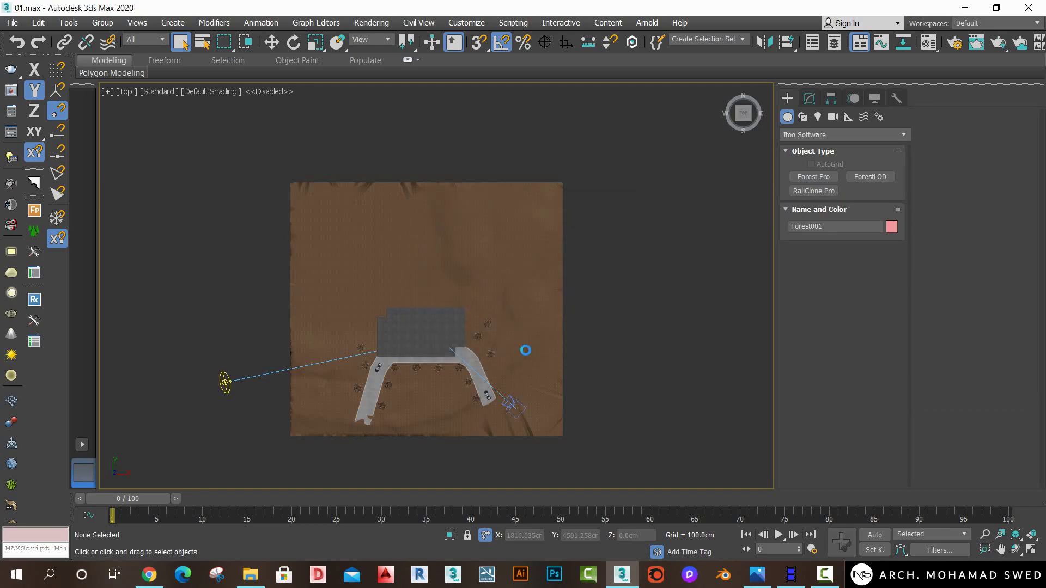
pyautogui.click(523, 348)
pyautogui.click(470, 423)
# Orbit and zoom around the site to inspect the grass covering the terrain.
pyautogui.scroll(2, 479, 414)
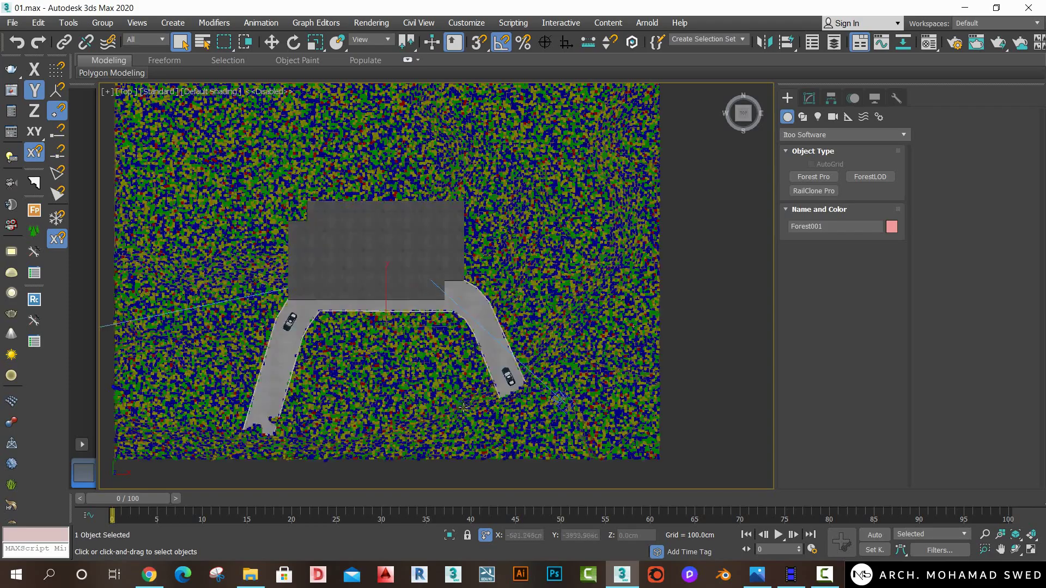
pyautogui.scroll(4, 469, 318)
pyautogui.press('z')
pyautogui.keyDown('alt'); pyautogui.moveTo(469, 318); pyautogui.dragTo(479, 256, button='middle'); pyautogui.keyUp('alt')
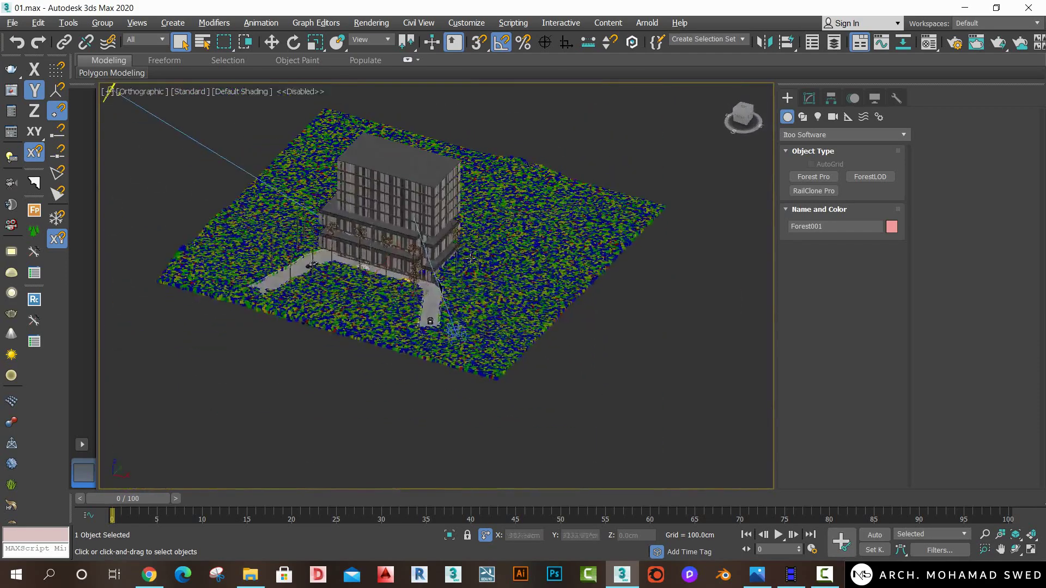
pyautogui.scroll(5, 479, 256)
pyautogui.scroll(2, 512, 322)
pyautogui.scroll(-4, 512, 322)
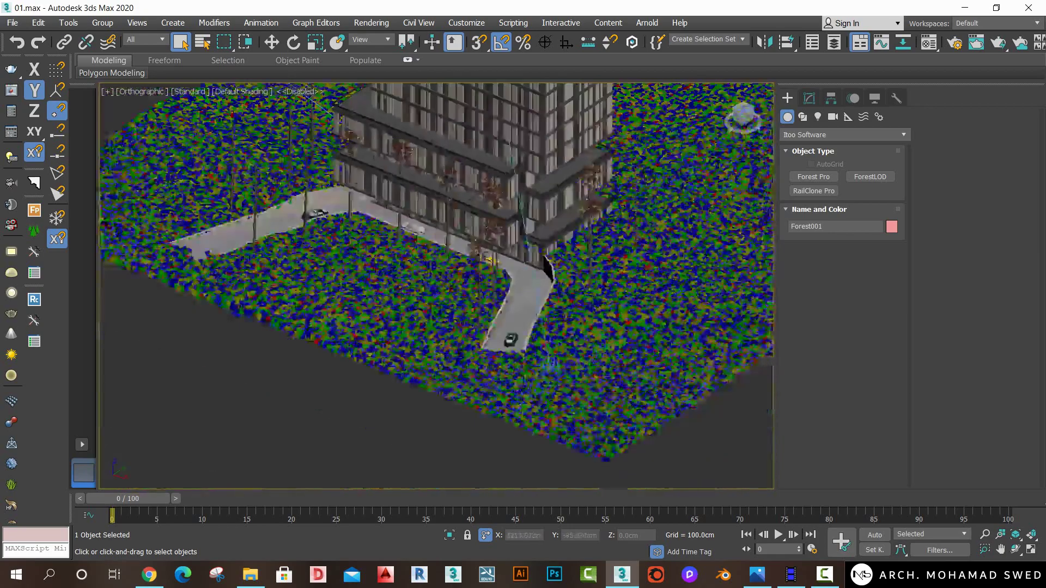
pyautogui.scroll(1, 532, 315)
pyautogui.scroll(3, 512, 321)
pyautogui.scroll(2, 513, 322)
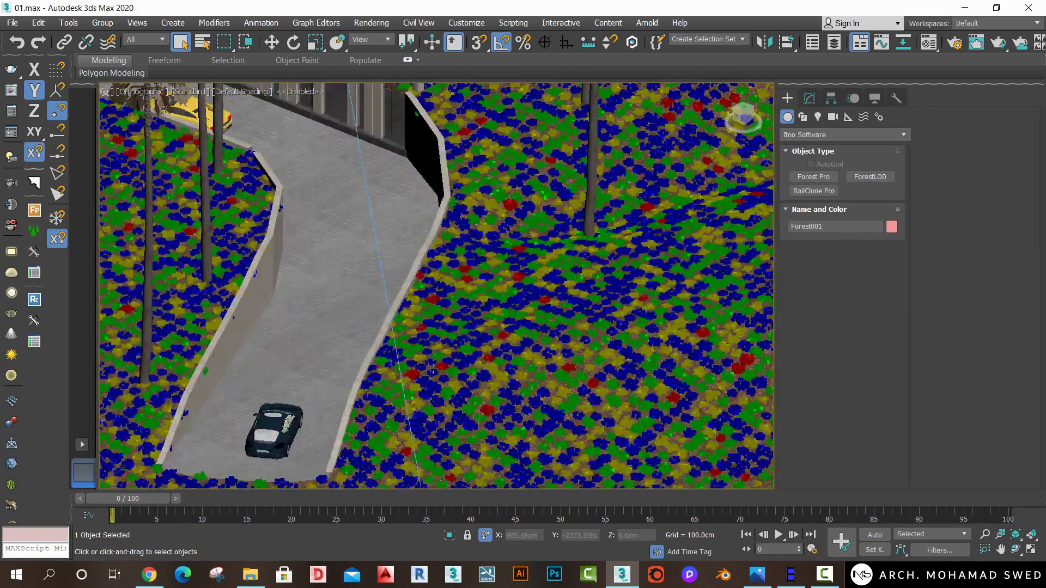
pyautogui.scroll(2, 432, 371)
pyautogui.scroll(-5, 432, 371)
pyautogui.keyDown('alt'); pyautogui.moveTo(432, 371); pyautogui.dragTo(403, 352, button='middle'); pyautogui.keyUp('alt')
pyautogui.scroll(-5, 416, 358)
pyautogui.scroll(3, 403, 351)
pyautogui.scroll(3, 404, 351)
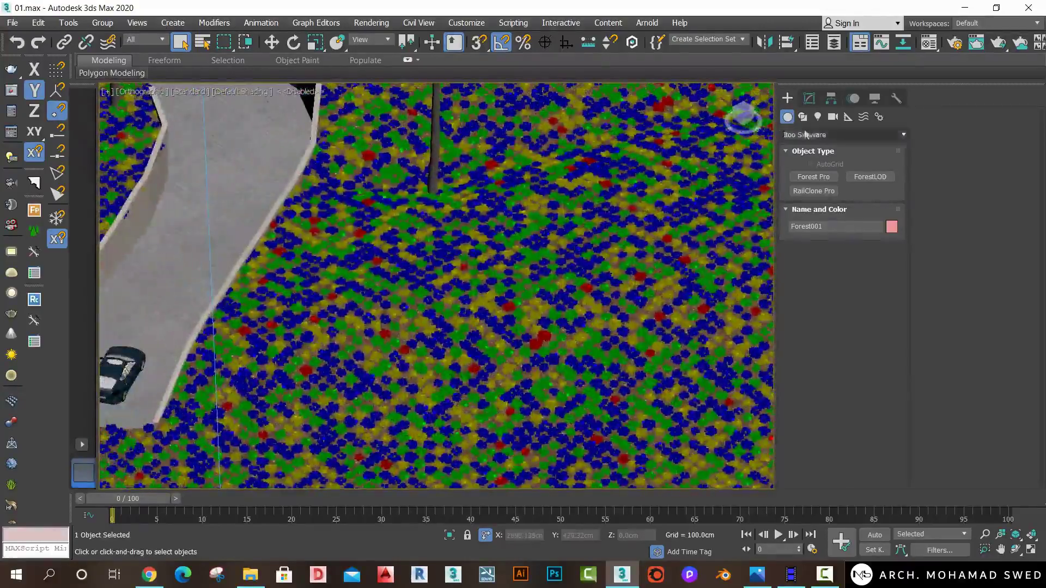
# Set Forest001's Forest Display viewport mode to Proxy with Box shape.
pyautogui.click(804, 102)
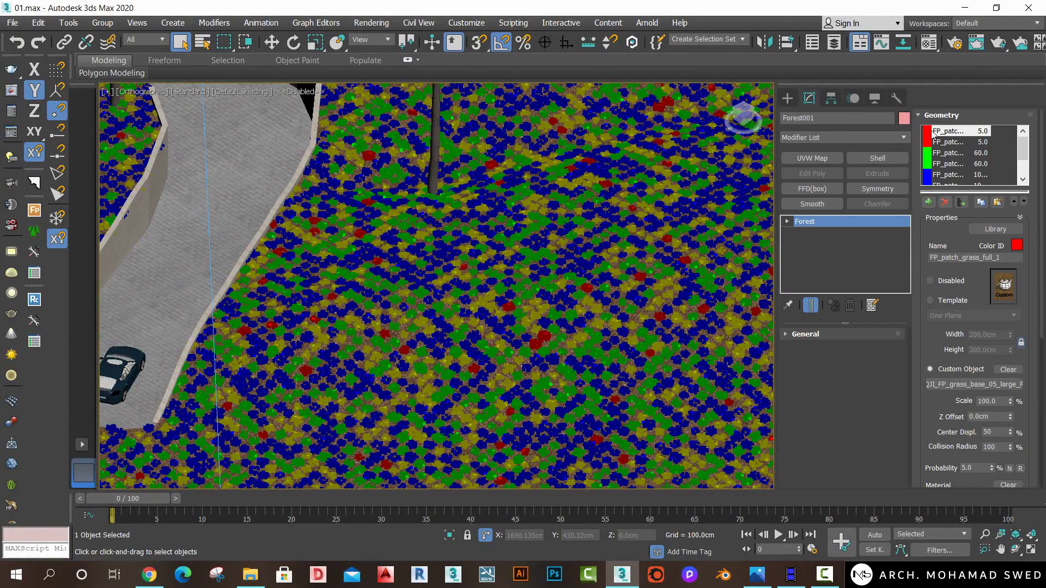
pyautogui.click(933, 116)
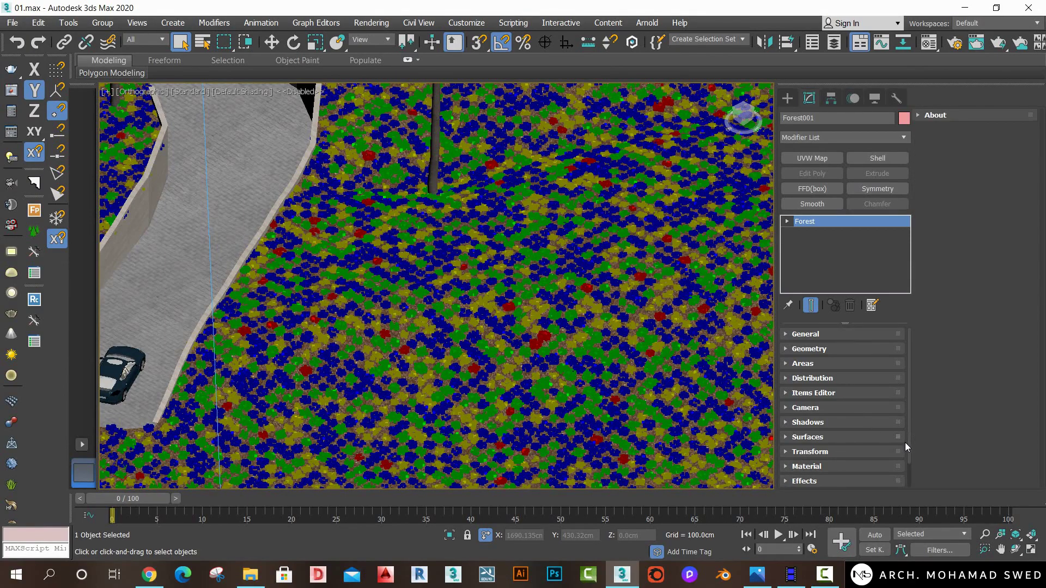
pyautogui.scroll(-2, 909, 444)
pyautogui.click(842, 483)
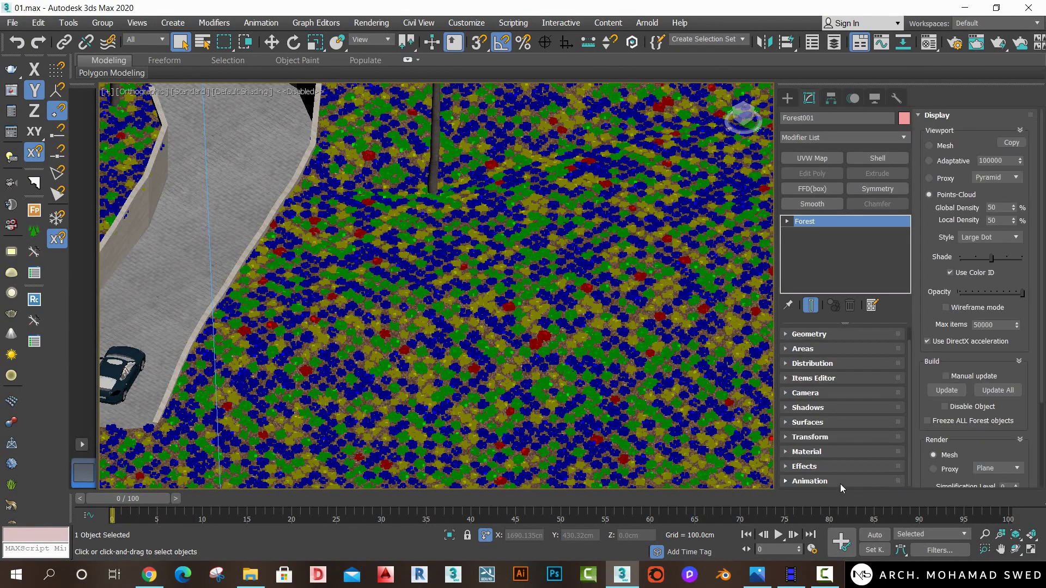
pyautogui.click(929, 178)
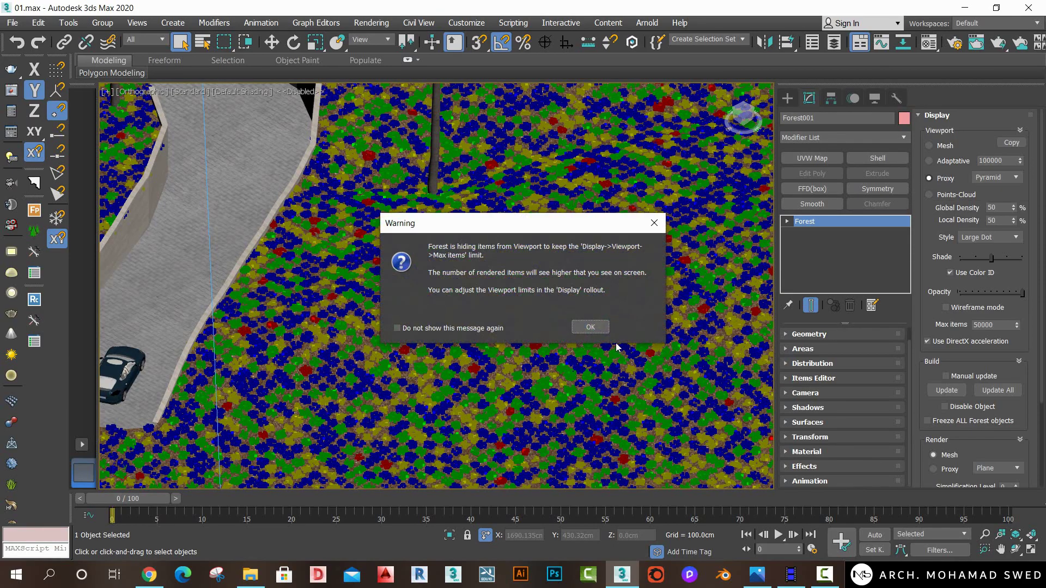
pyautogui.click(591, 328)
pyautogui.scroll(-2, 590, 327)
pyautogui.scroll(3, 591, 327)
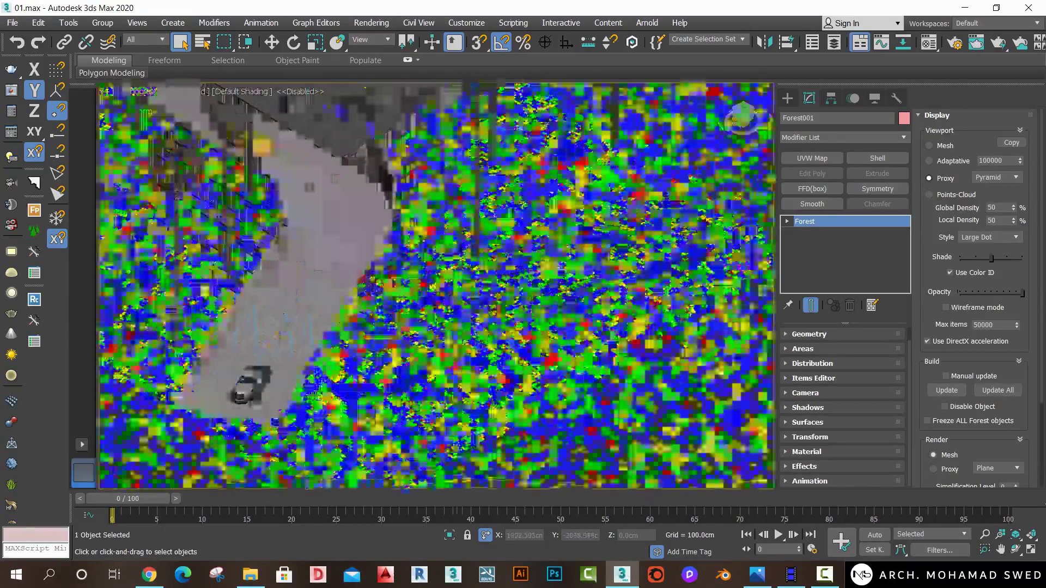
pyautogui.scroll(3, 591, 327)
pyautogui.click(987, 178)
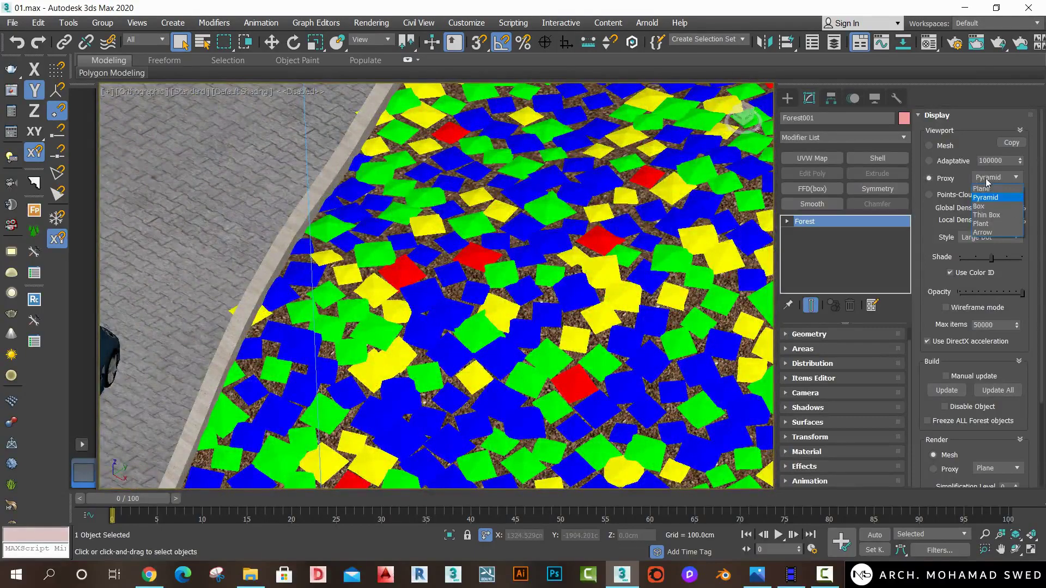
pyautogui.click(1000, 207)
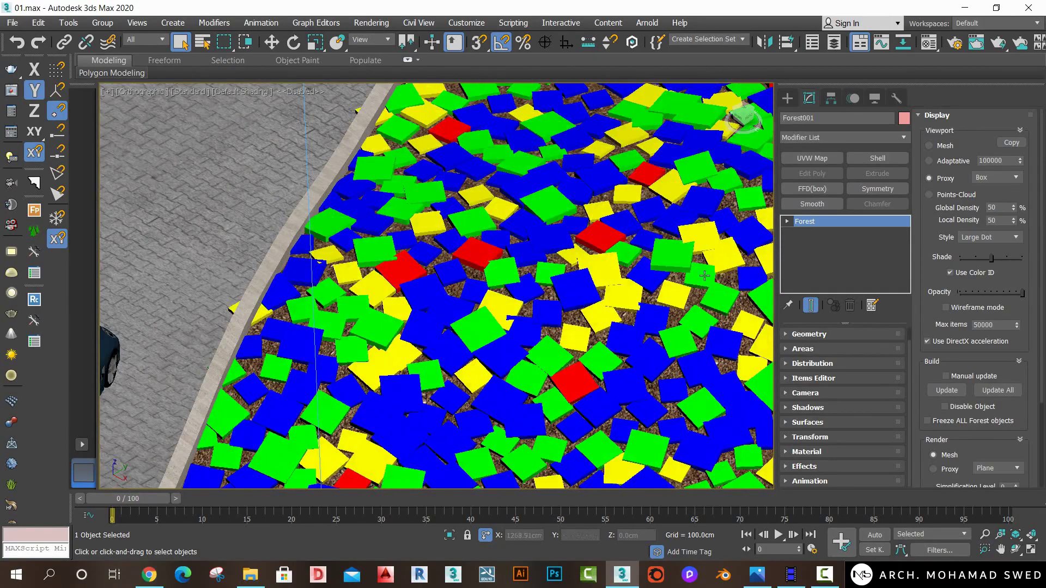
# Check the site view, then render from the VRayCam001 camera.
pyautogui.scroll(-5, 436, 286)
pyautogui.scroll(-3, 436, 286)
pyautogui.scroll(-5, 517, 327)
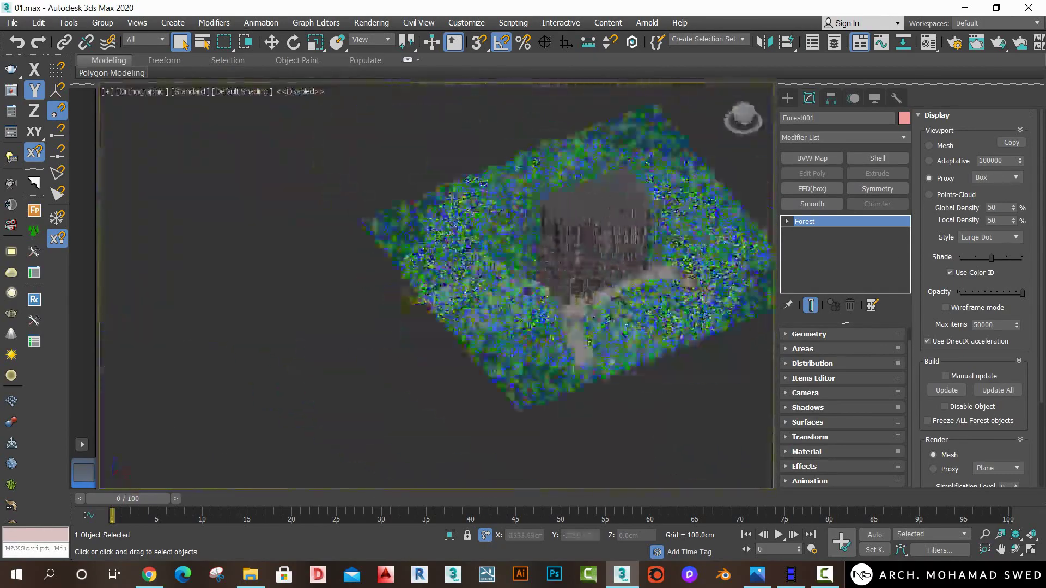
pyautogui.keyDown('alt'); pyautogui.moveTo(523, 327); pyautogui.dragTo(516, 370, button='middle'); pyautogui.keyUp('alt')
pyautogui.scroll(5, 474, 366)
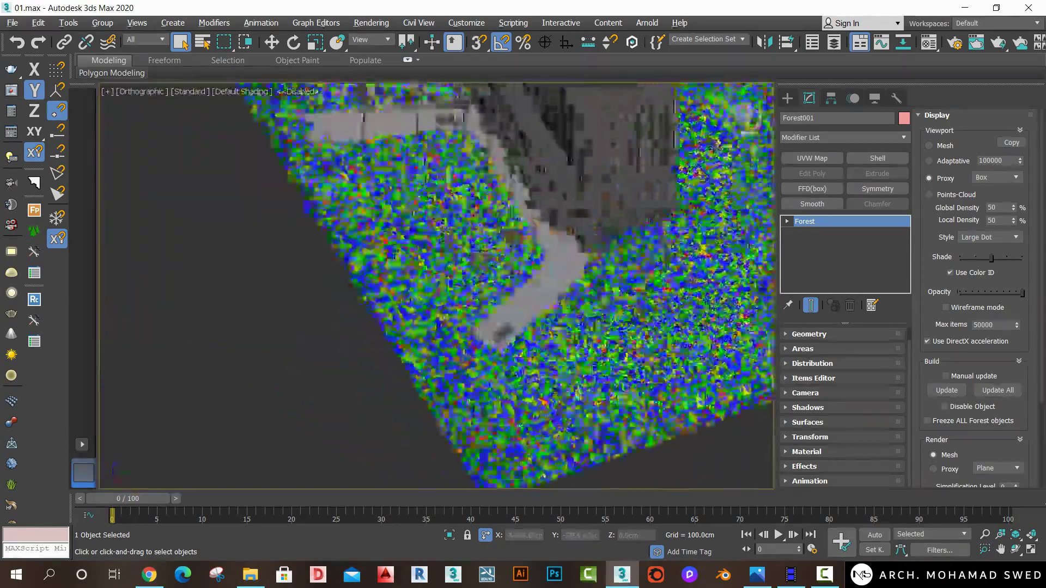
pyautogui.keyDown('alt'); pyautogui.moveTo(474, 366); pyautogui.dragTo(491, 305, button='middle'); pyautogui.keyUp('alt')
pyautogui.scroll(2, 513, 245)
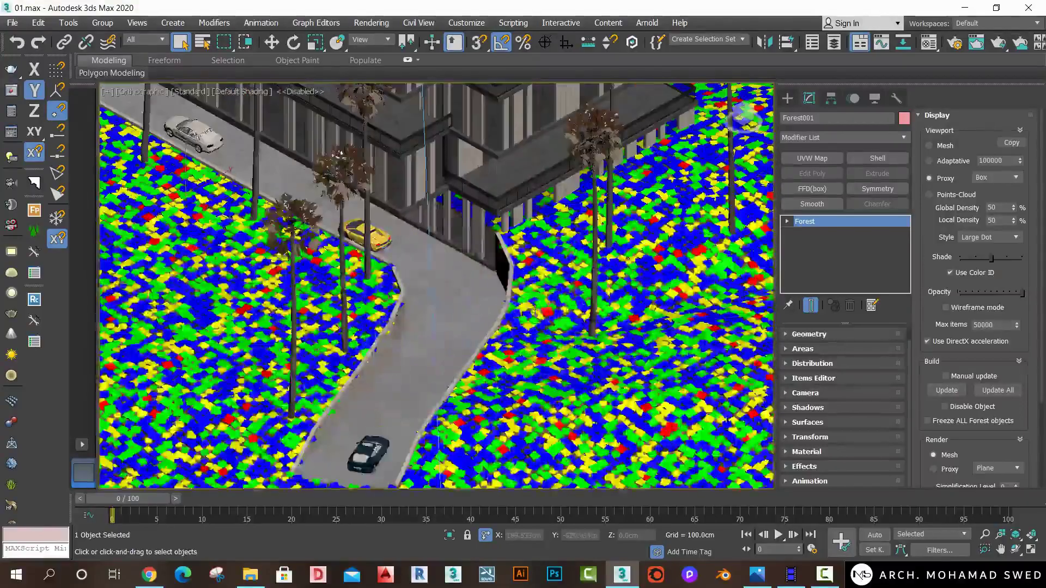
pyautogui.press('c')
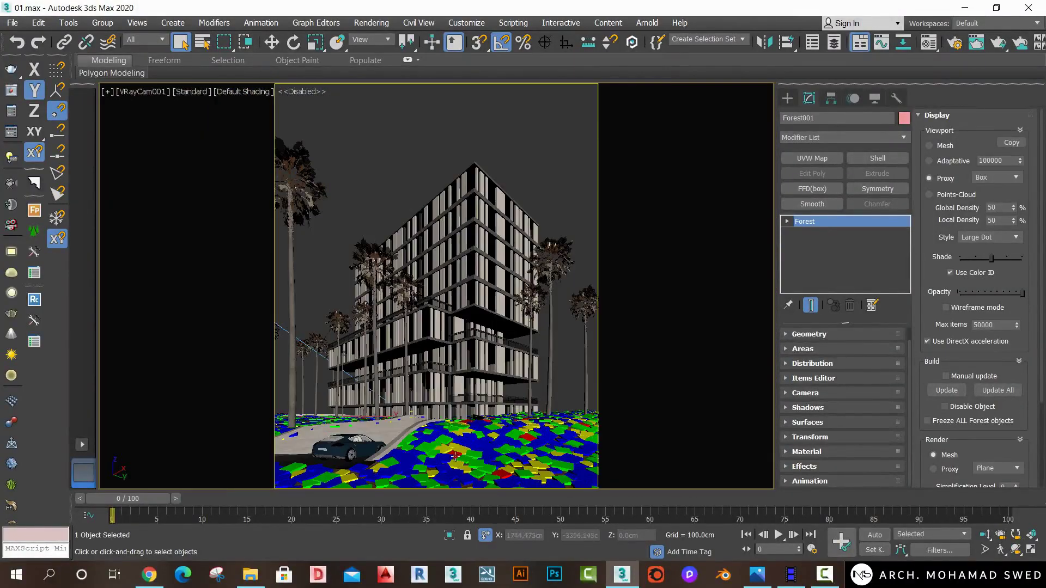
pyautogui.hotkey('shift', 'q')
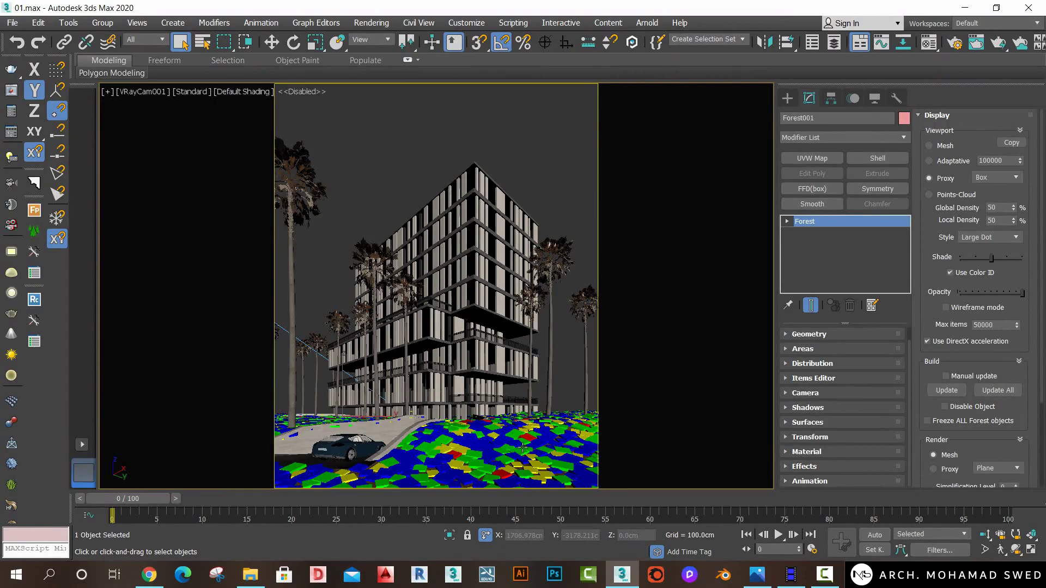
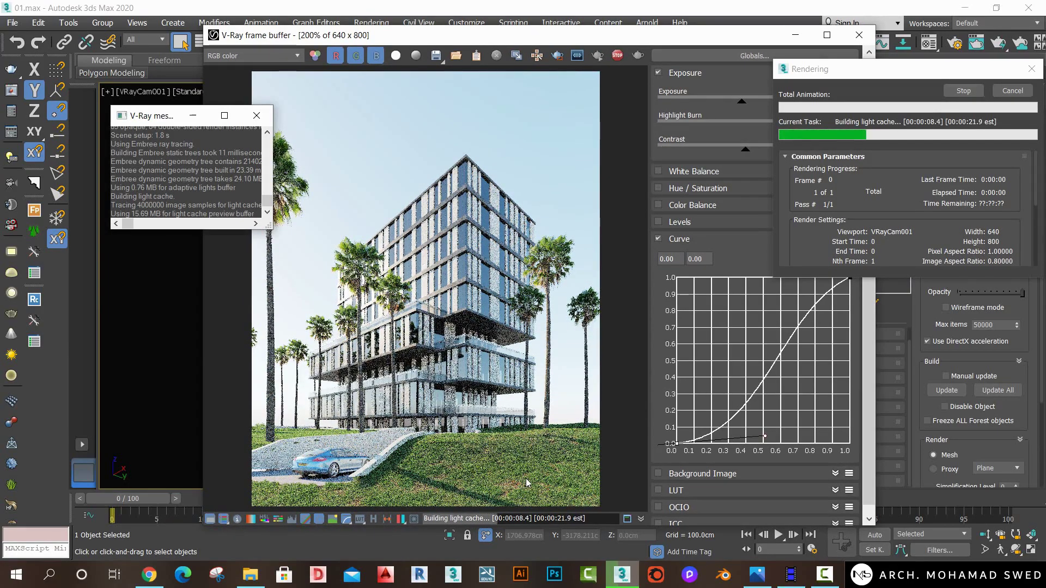
# Inspect the finished V-Ray render and compare it with the reference photo 01.jpg.
pyautogui.scroll(1, 450, 501)
pyautogui.moveTo(444, 435); pyautogui.dragTo(436, 363, button='middle')
pyautogui.scroll(-1, 435, 362)
pyautogui.scroll(-1, 382, 392)
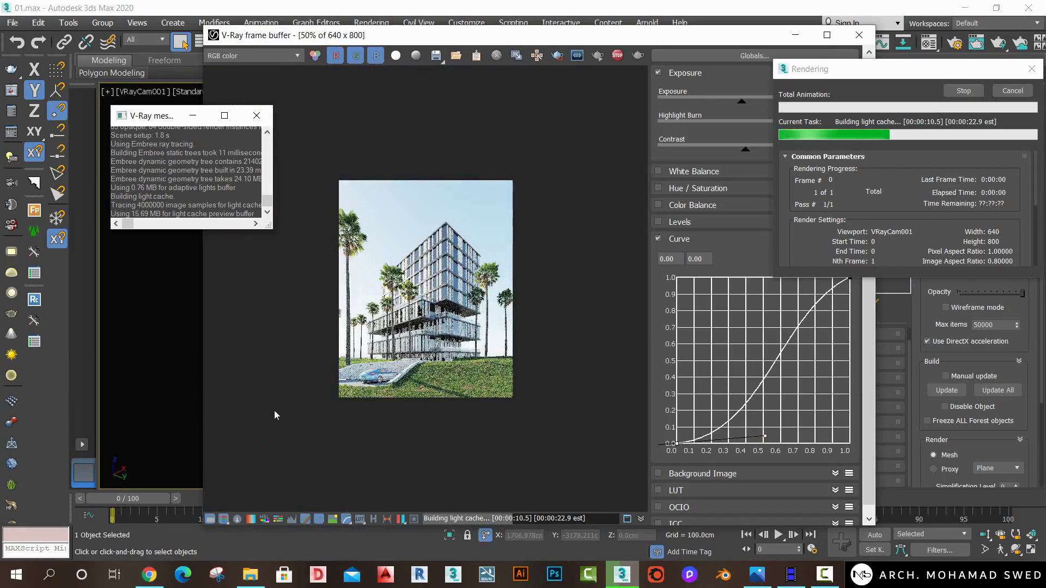
pyautogui.scroll(1, 294, 428)
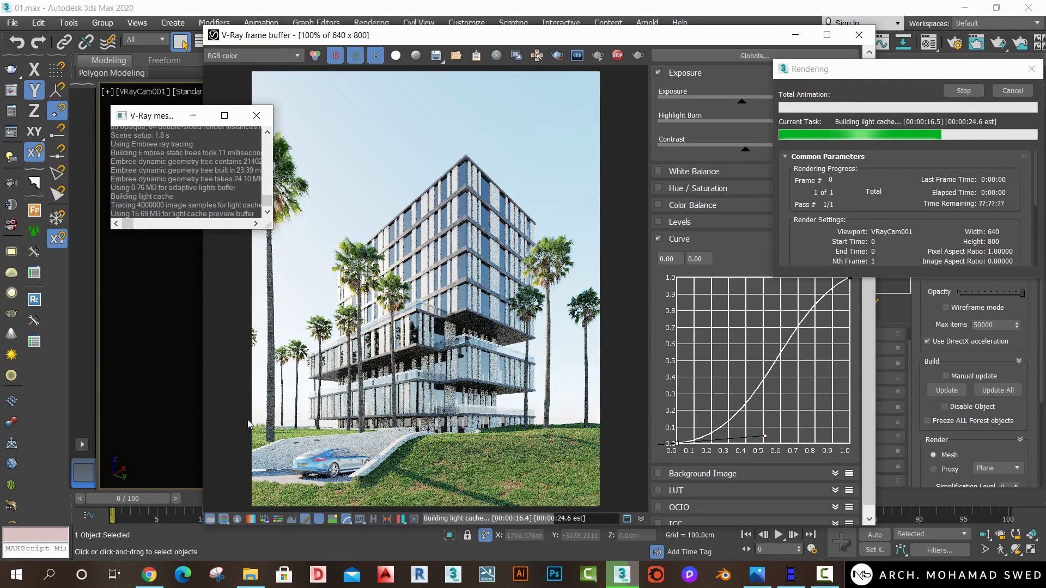
pyautogui.click(757, 575)
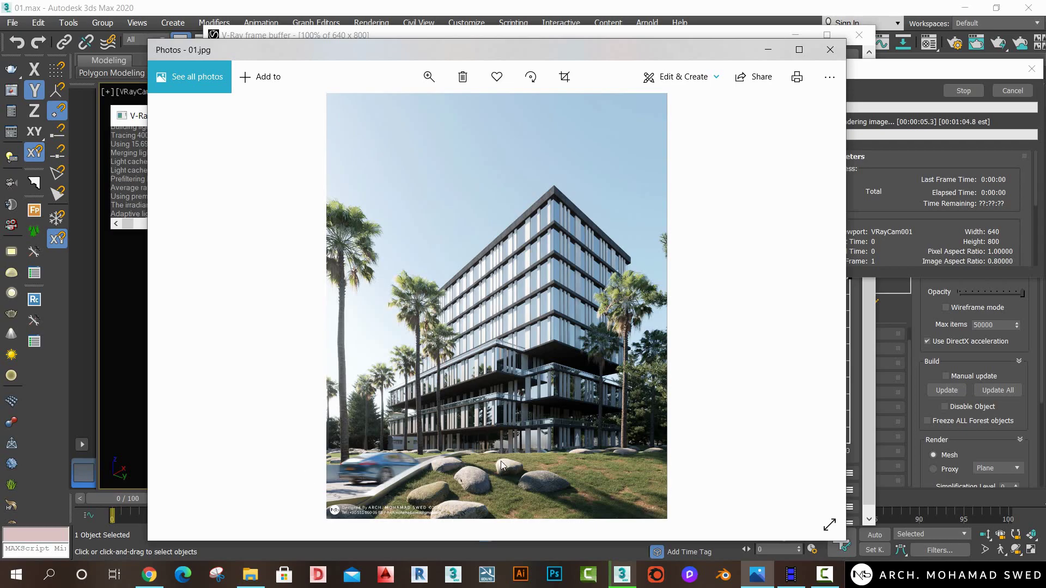
pyautogui.click(455, 6)
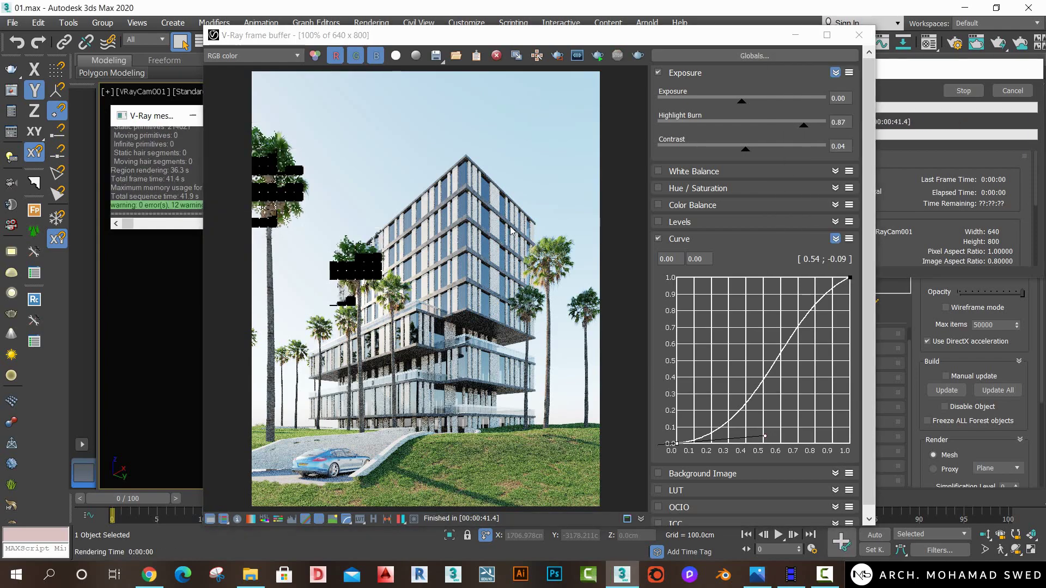
# Close the render window and V-Ray messages log, then switch to Top view.
pyautogui.click(858, 35)
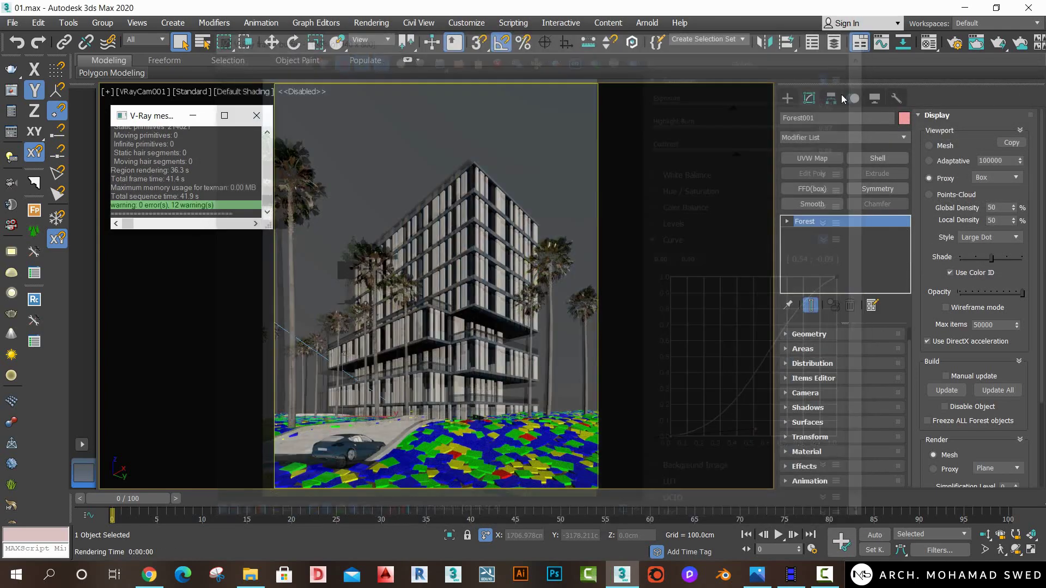
pyautogui.click(257, 116)
pyautogui.press('t')
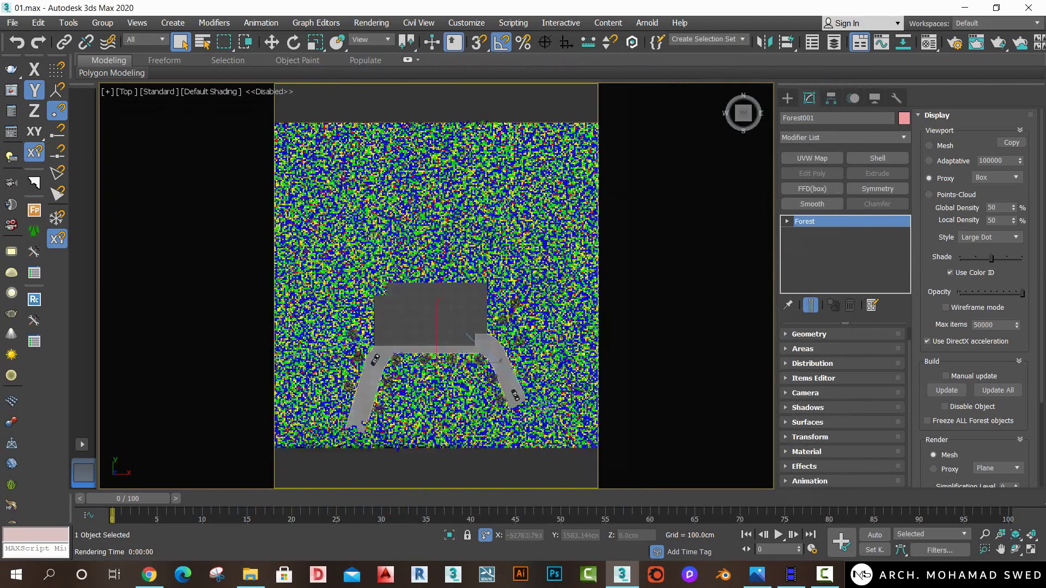
pyautogui.scroll(-2, 406, 294)
pyautogui.scroll(4, 490, 305)
pyautogui.scroll(5, 523, 305)
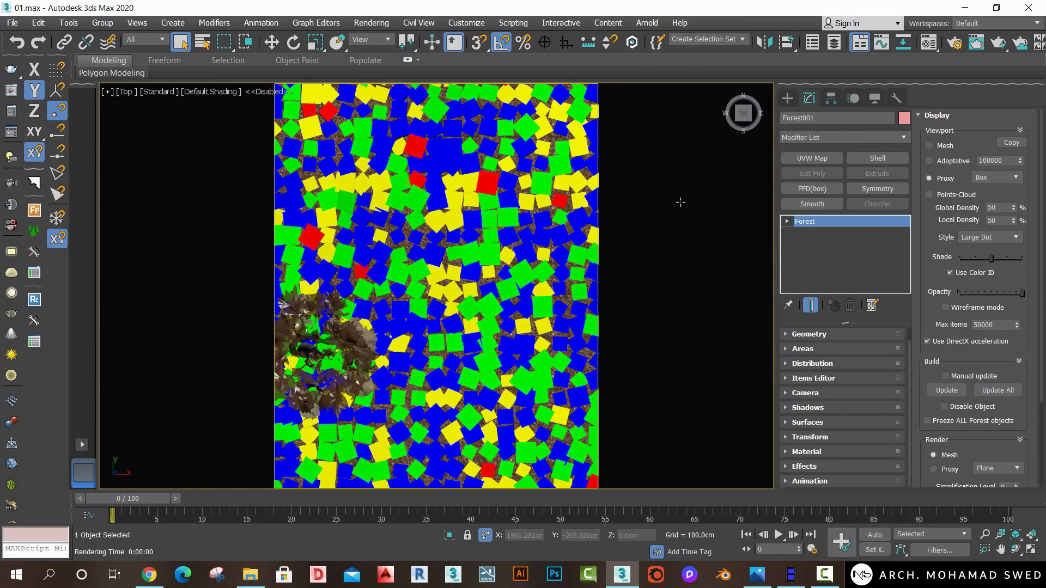
# Try Forest001's Small Dot, Large Dot and point-cloud display styles, settling on Box proxies.
pyautogui.click(1017, 238)
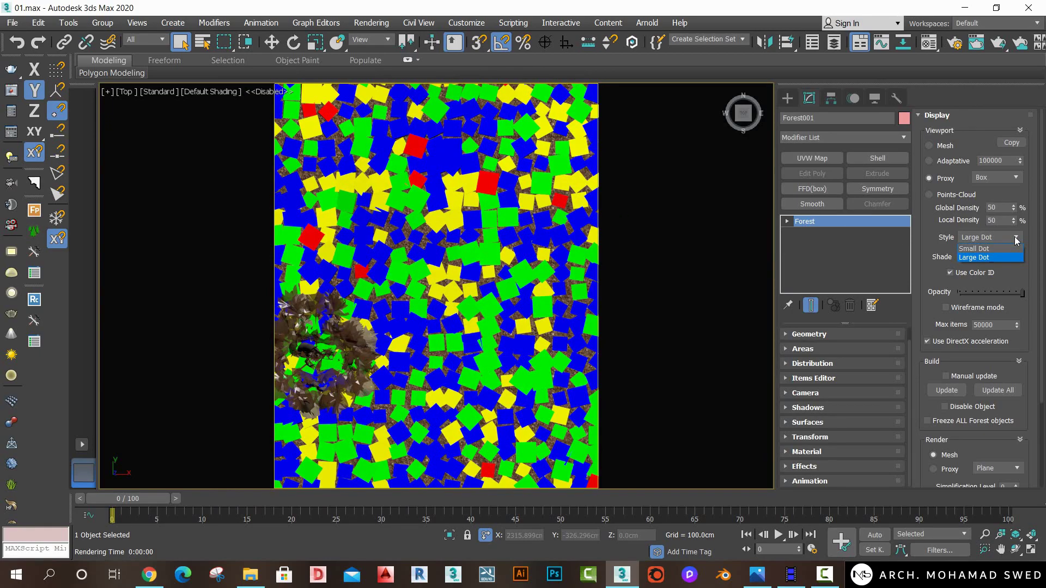
pyautogui.click(1004, 249)
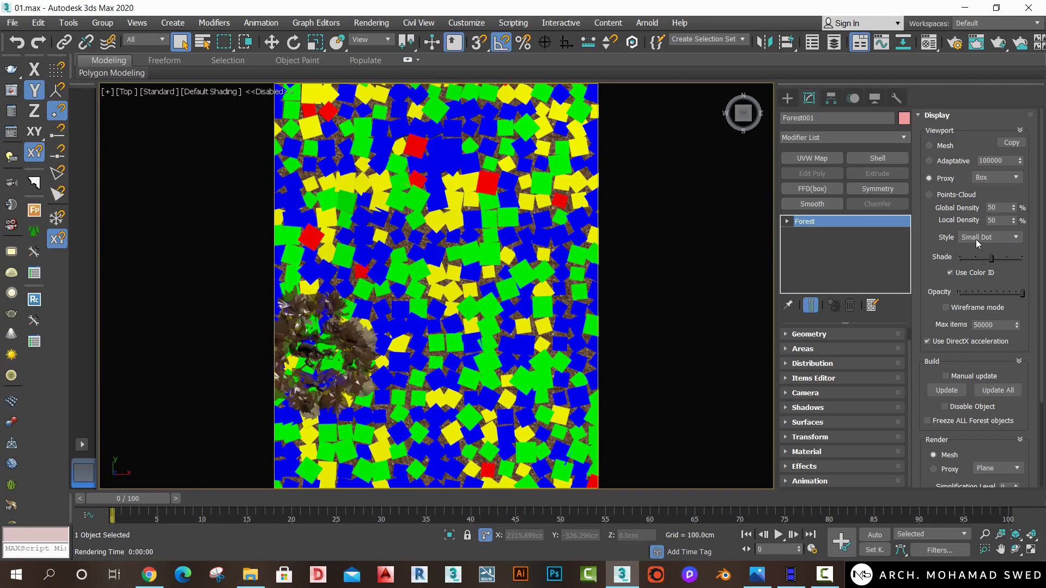
pyautogui.click(979, 240)
pyautogui.click(989, 260)
pyautogui.click(1017, 220)
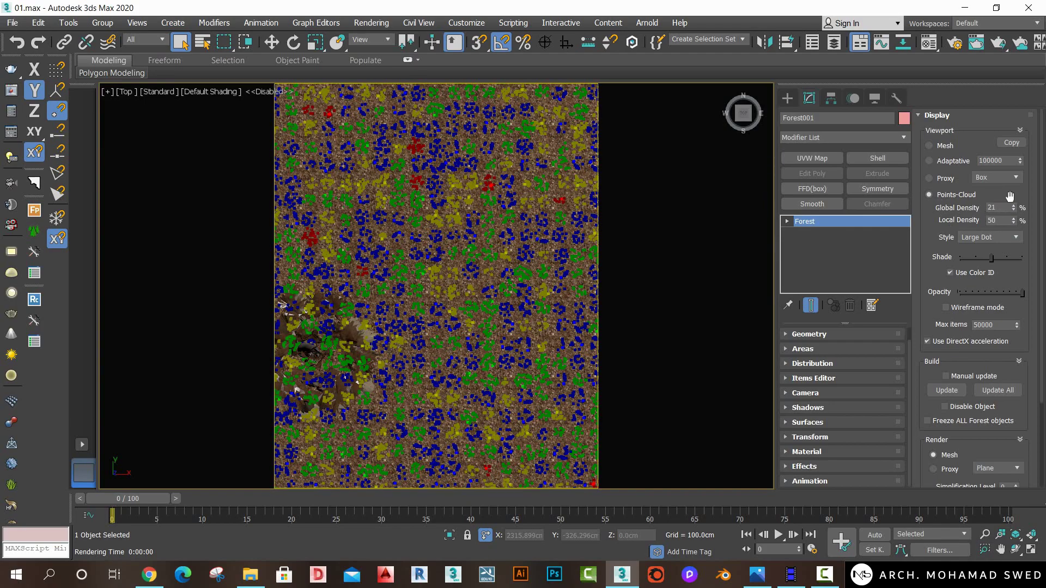
pyautogui.click(944, 178)
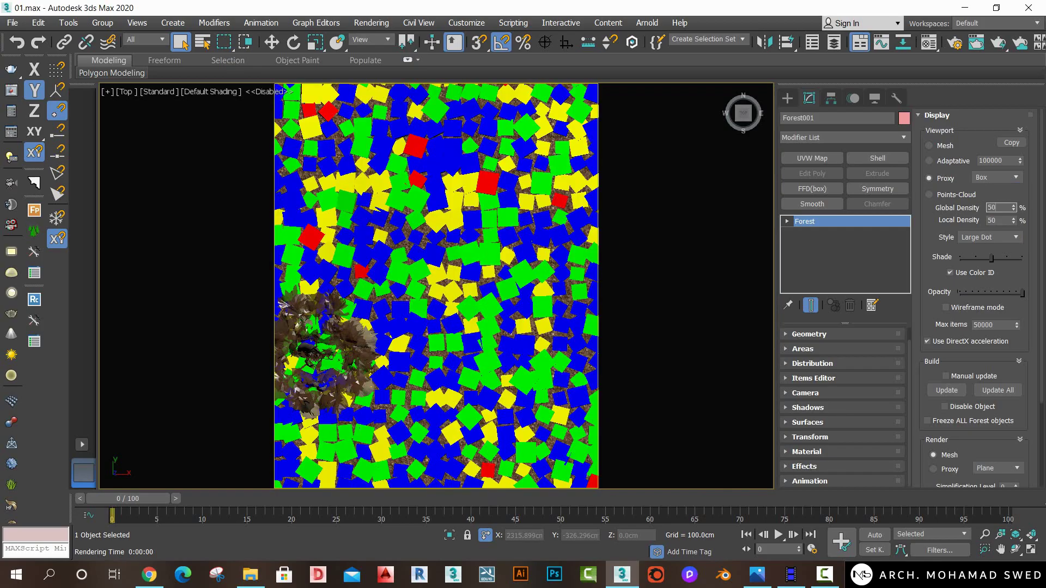
pyautogui.scroll(-2, 522, 299)
pyautogui.scroll(-3, 522, 299)
pyautogui.scroll(4, 476, 238)
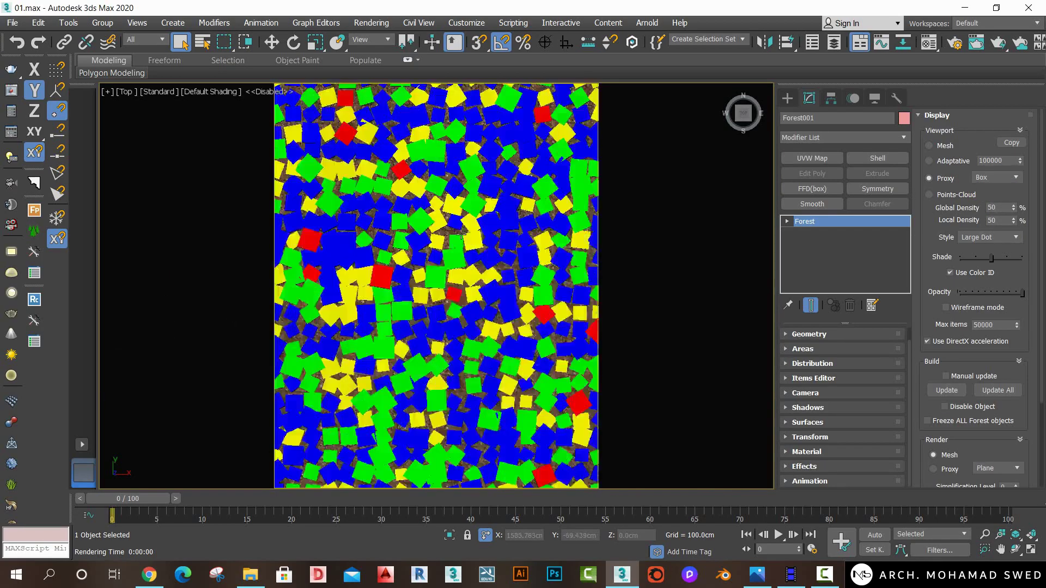
pyautogui.scroll(5, 476, 238)
# Isolate the ground plane Object010 and start creating a Forest Pro object.
pyautogui.click(476, 238)
pyautogui.scroll(-3, 437, 249)
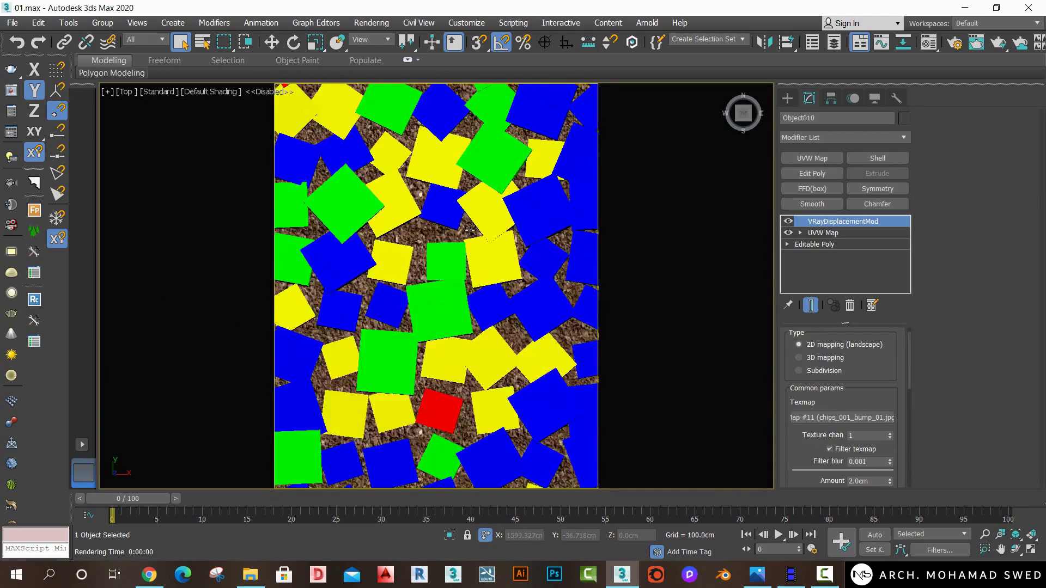
pyautogui.scroll(-4, 437, 250)
pyautogui.scroll(-2, 437, 249)
pyautogui.scroll(-2, 437, 250)
pyautogui.scroll(-2, 437, 249)
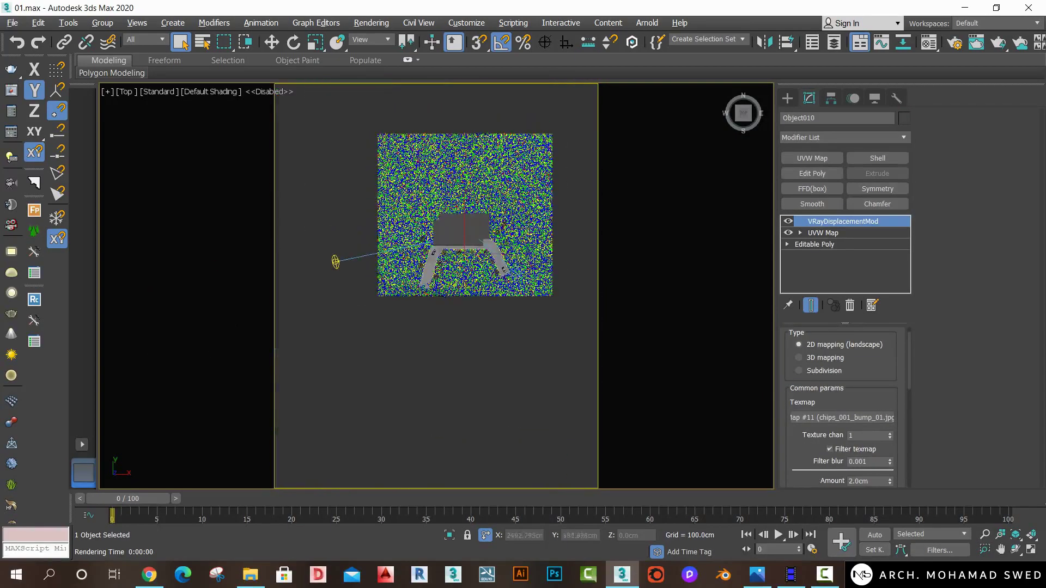
pyautogui.click(449, 535)
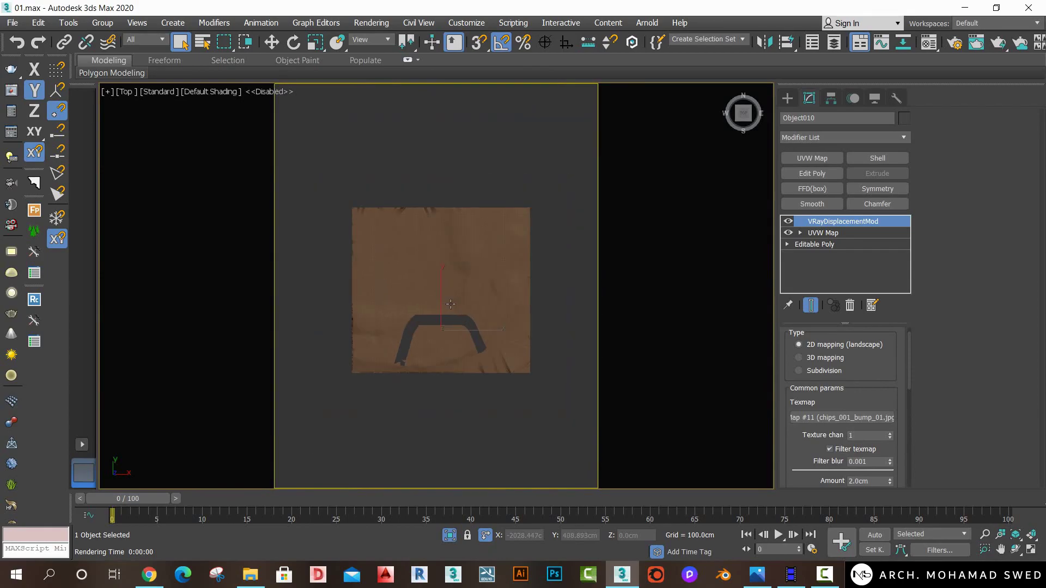
pyautogui.click(788, 99)
pyautogui.click(813, 176)
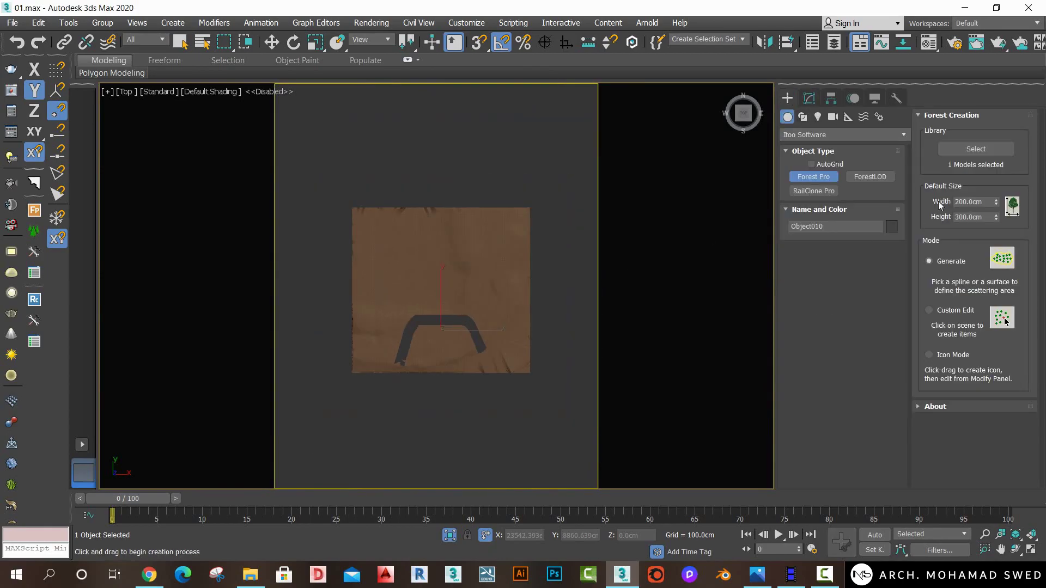
# Open the forest model library, glance at 01.jpg, and browse to the 3D Starter Library.
pyautogui.click(968, 147)
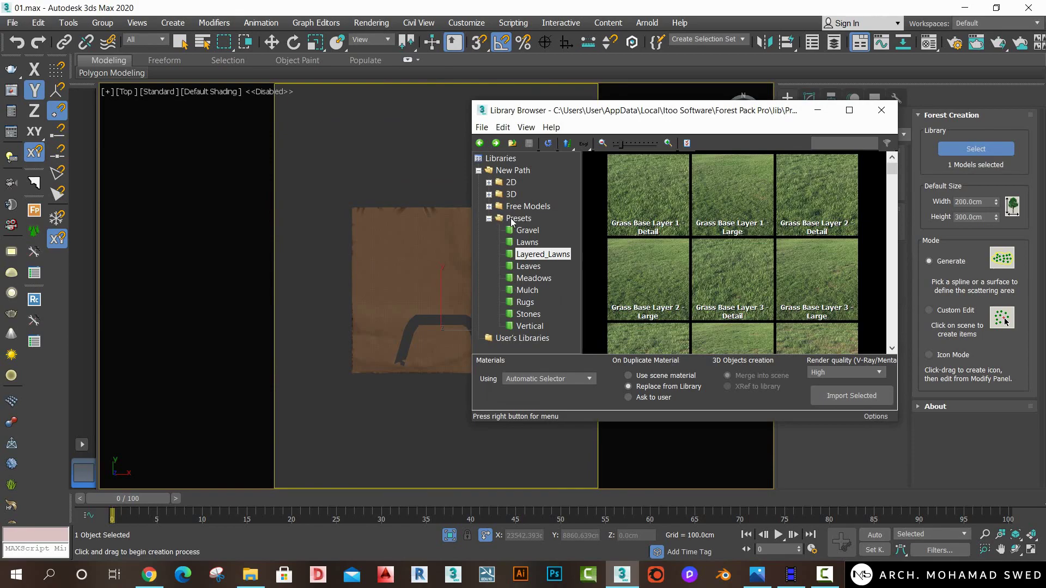
pyautogui.click(757, 575)
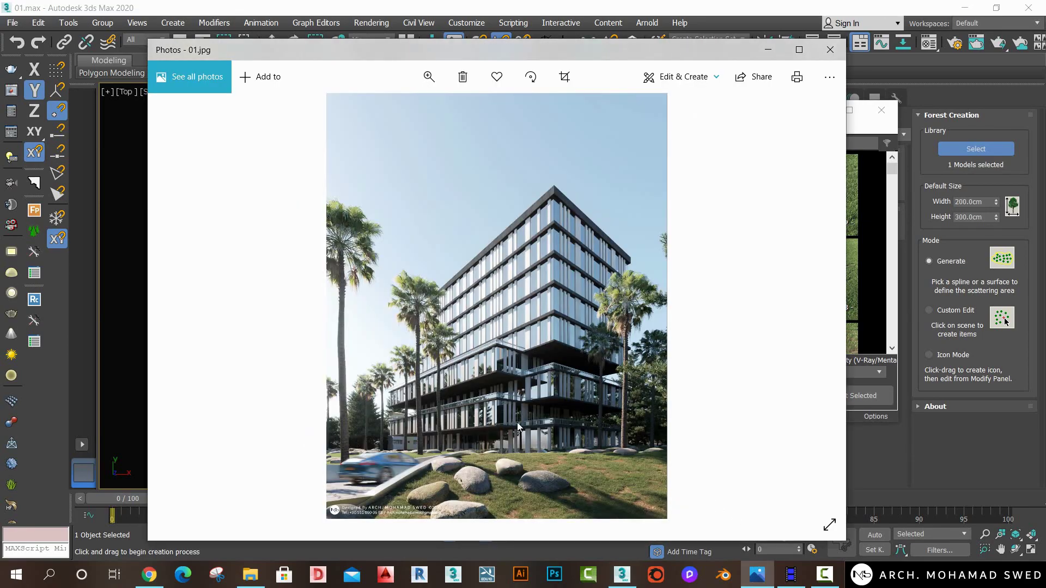
pyautogui.click(507, 5)
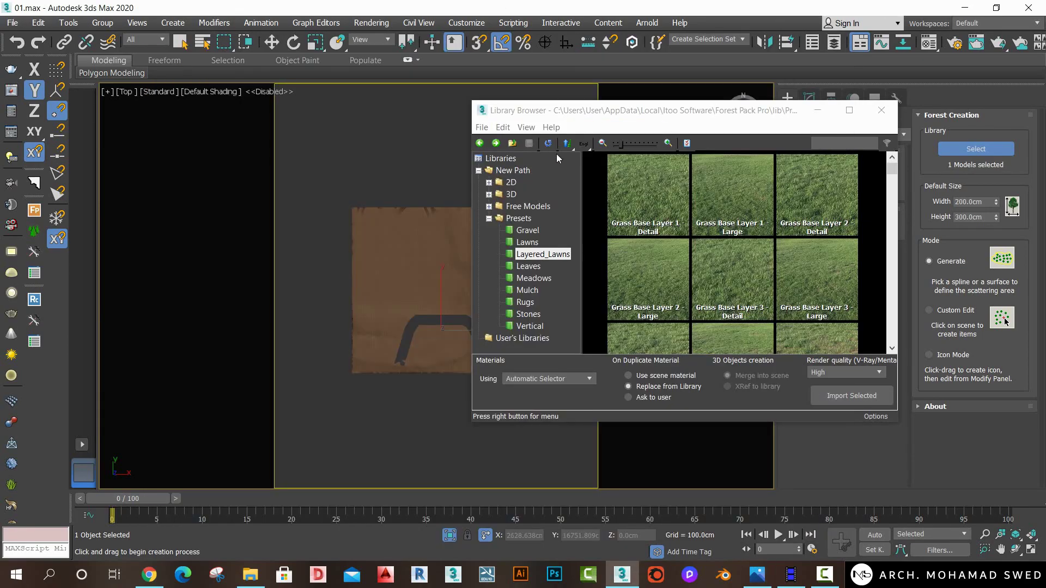
pyautogui.click(489, 195)
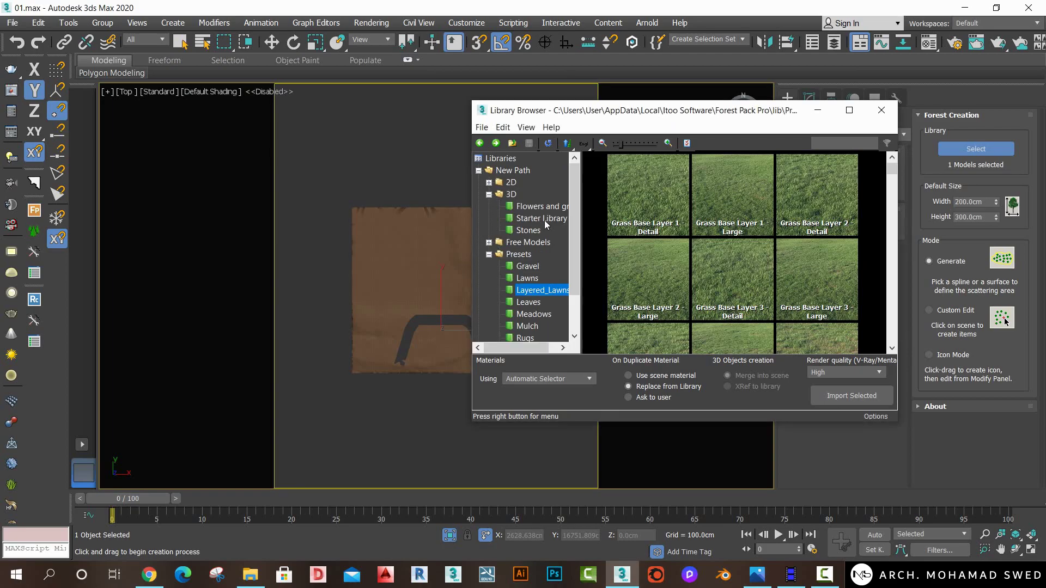
pyautogui.click(540, 221)
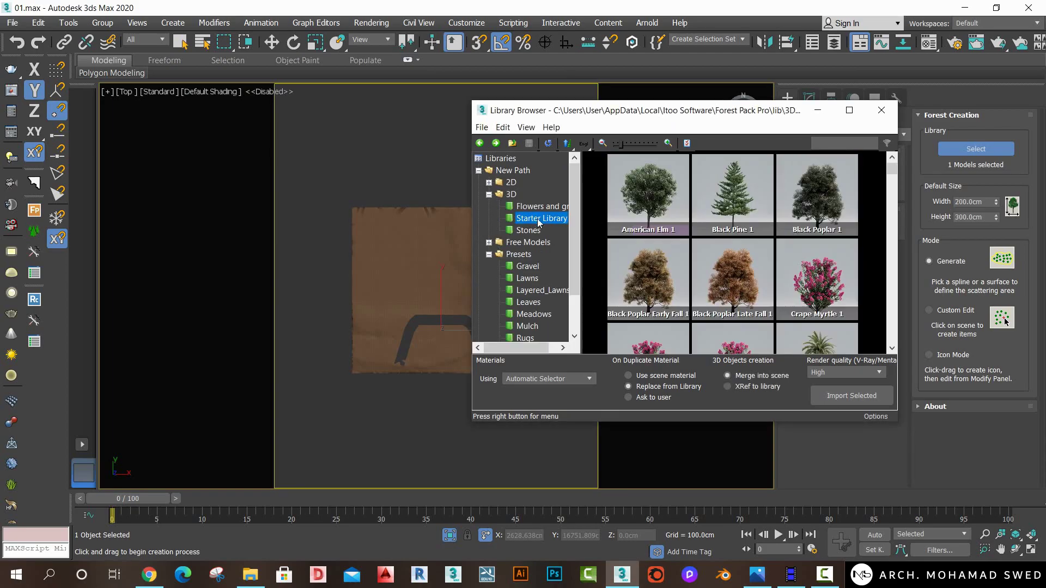
# Choose Black Pine 1 as the forest model, then exit creation mode.
pyautogui.scroll(-2, 702, 319)
pyautogui.scroll(-2, 668, 298)
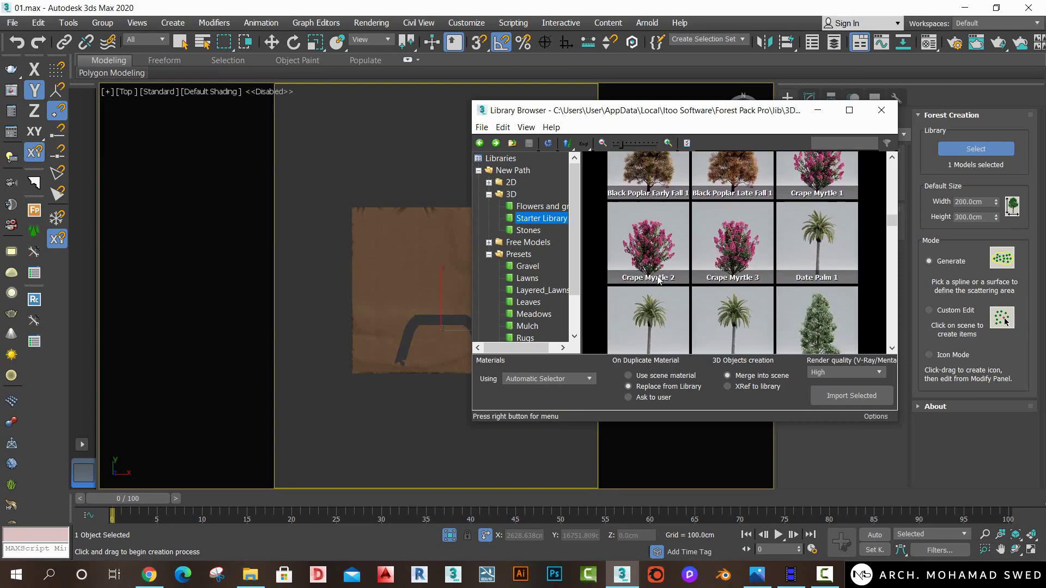
pyautogui.scroll(-2, 651, 281)
pyautogui.scroll(-2, 654, 283)
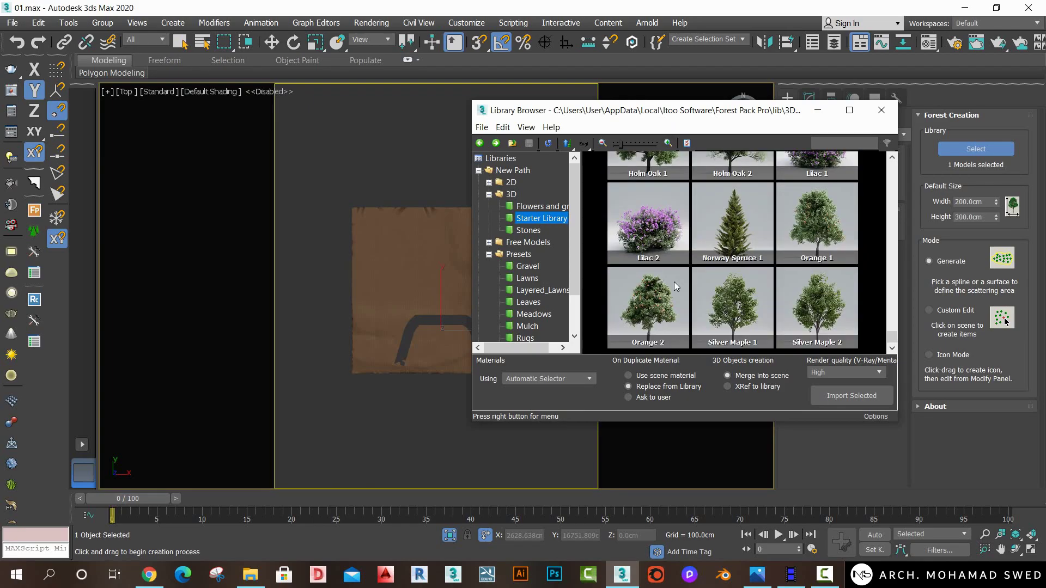
pyautogui.scroll(3, 674, 283)
pyautogui.scroll(3, 674, 272)
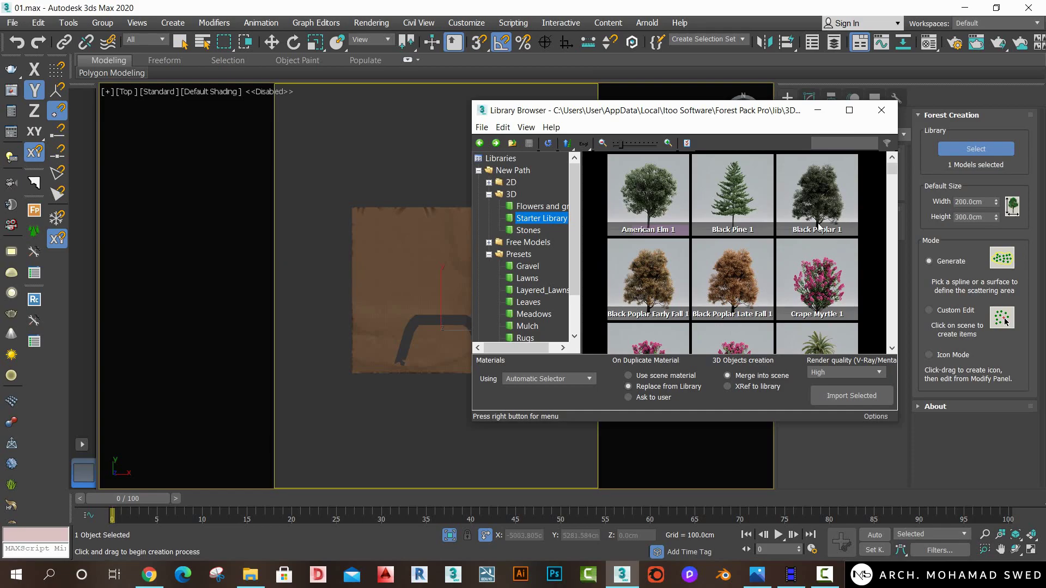
pyautogui.click(728, 197)
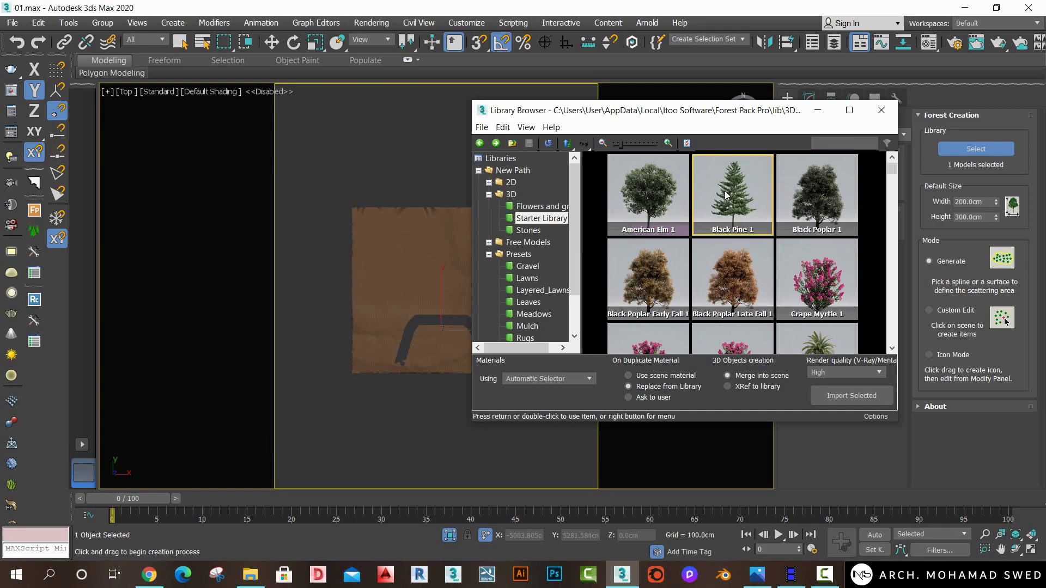
pyautogui.doubleClick(724, 188)
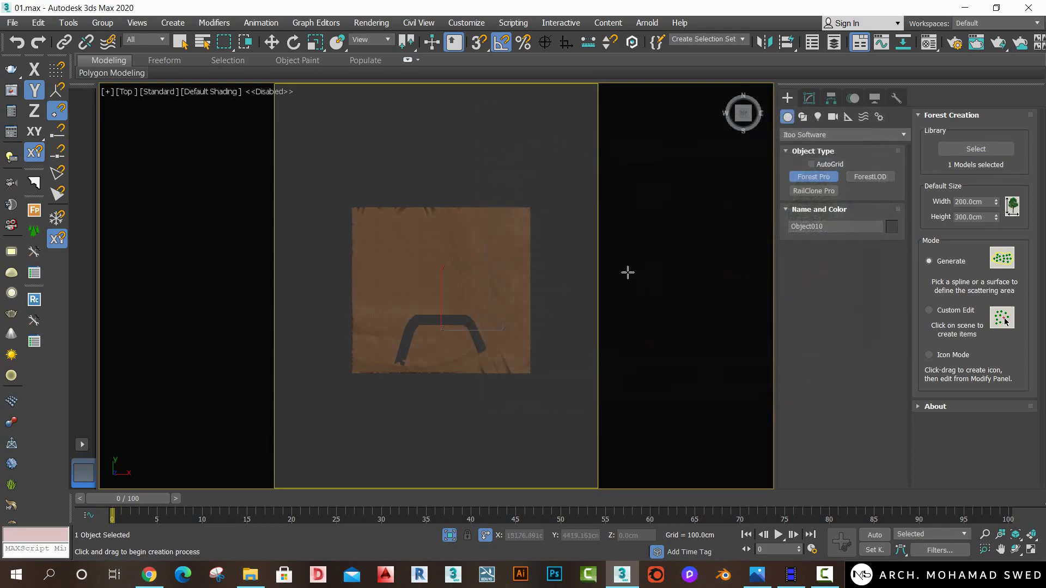
pyautogui.scroll(3, 517, 277)
pyautogui.scroll(-3, 517, 277)
pyautogui.scroll(1, 517, 277)
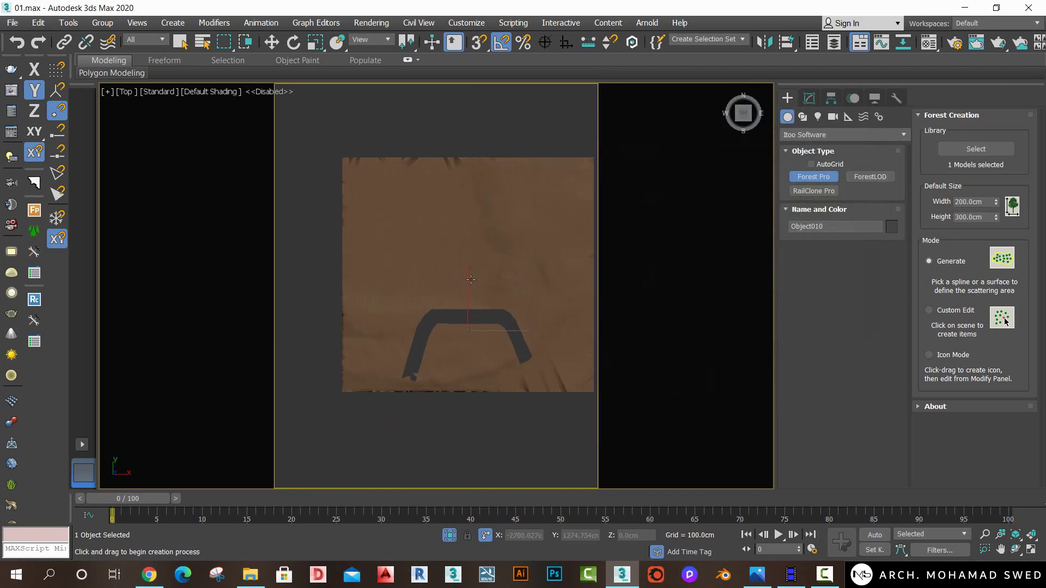
pyautogui.rightClick(506, 257)
# Scatter the Black Pine forest onto the ground plane and inspect it from orbit and camera views.
pyautogui.click(585, 356)
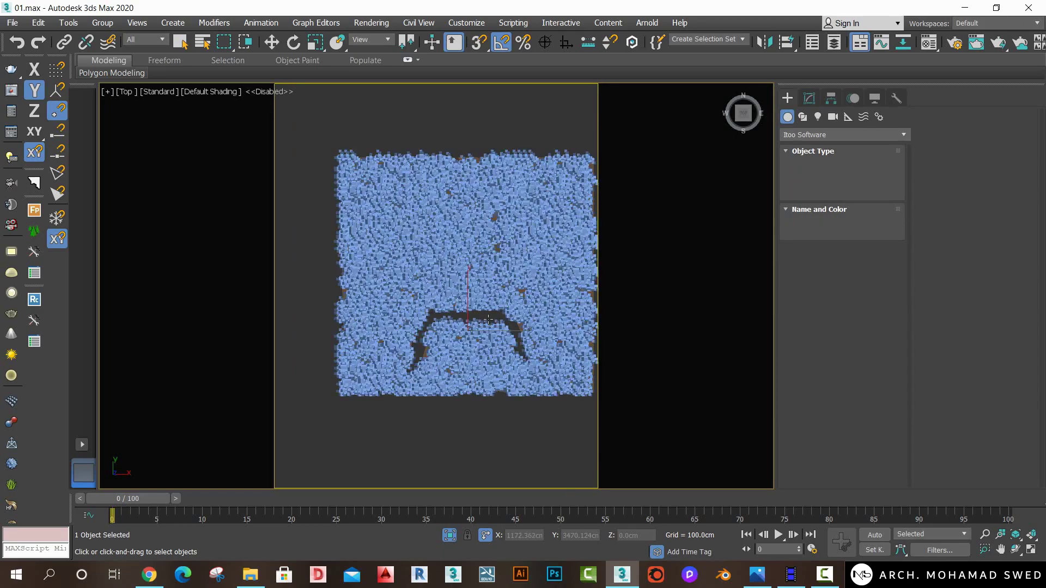
pyautogui.scroll(3, 488, 318)
pyautogui.scroll(-2, 488, 318)
pyautogui.moveTo(488, 311)
pyautogui.keyDown('alt'); pyautogui.mouseDown(button='middle')
pyautogui.moveTo(461, 291)
pyautogui.moveTo(625, 315)
pyautogui.moveTo(488, 396)
pyautogui.mouseUp(button='middle'); pyautogui.keyUp('alt')
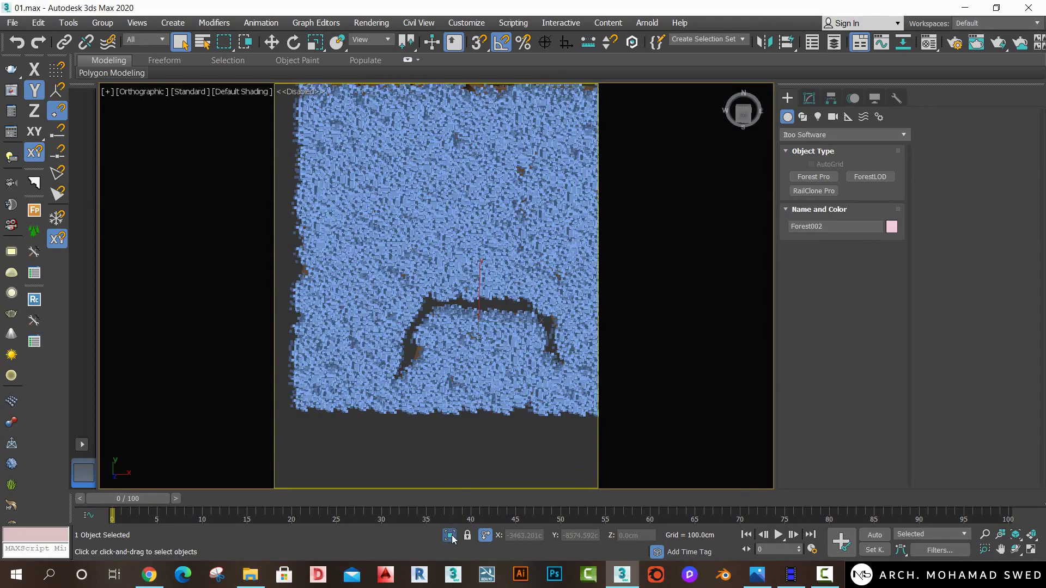
pyautogui.keyDown('alt'); pyautogui.moveTo(484, 406); pyautogui.dragTo(466, 296, button='middle'); pyautogui.keyUp('alt')
pyautogui.press('c')
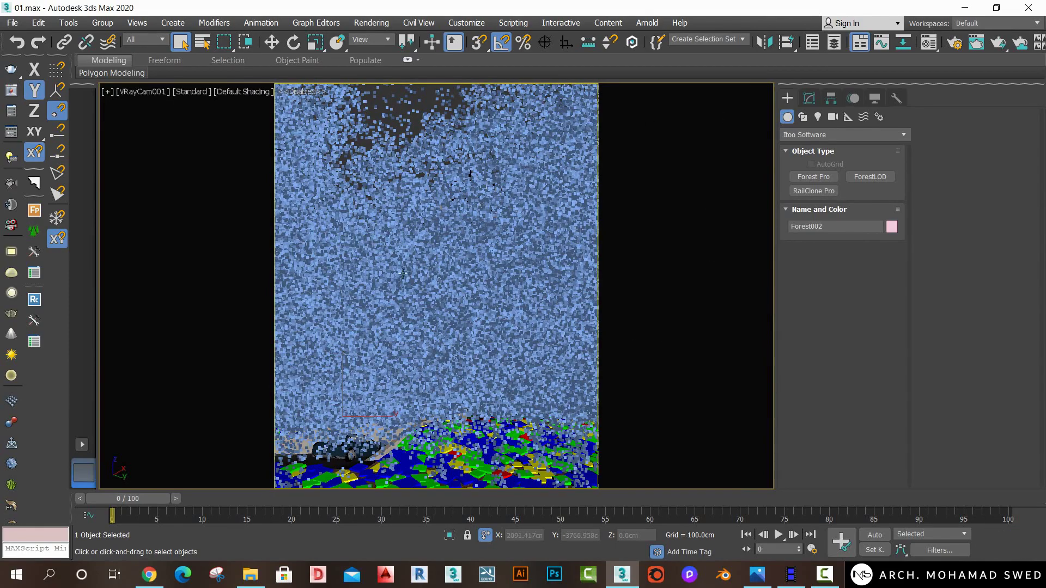
pyautogui.press('t')
# Zoom extents on Forest002 in Top view and display its Forest modifier settings.
pyautogui.scroll(-3, 501, 304)
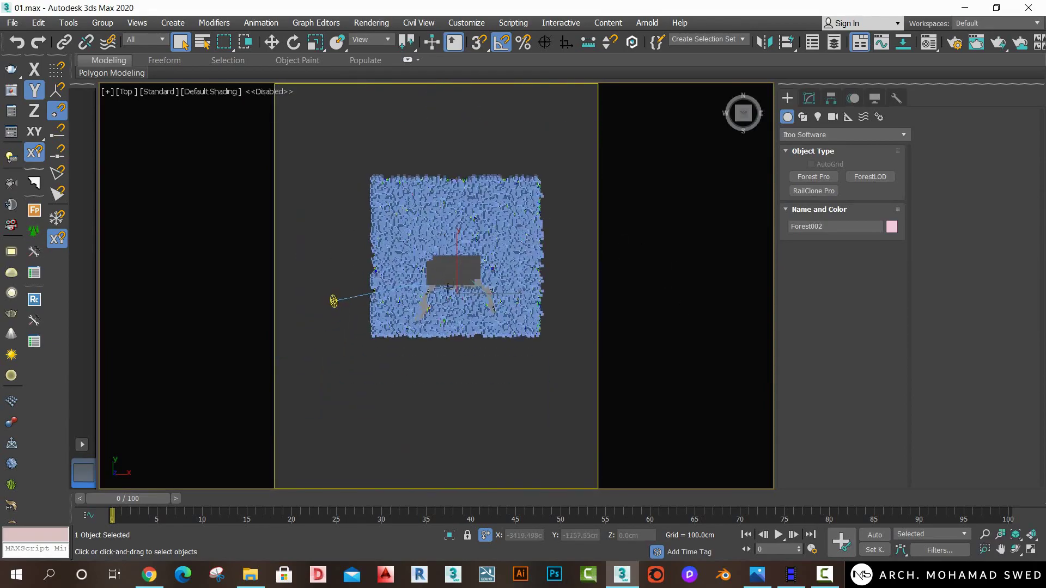
pyautogui.scroll(4, 501, 304)
pyautogui.scroll(2, 501, 304)
pyautogui.scroll(2, 436, 288)
pyautogui.scroll(2, 337, 283)
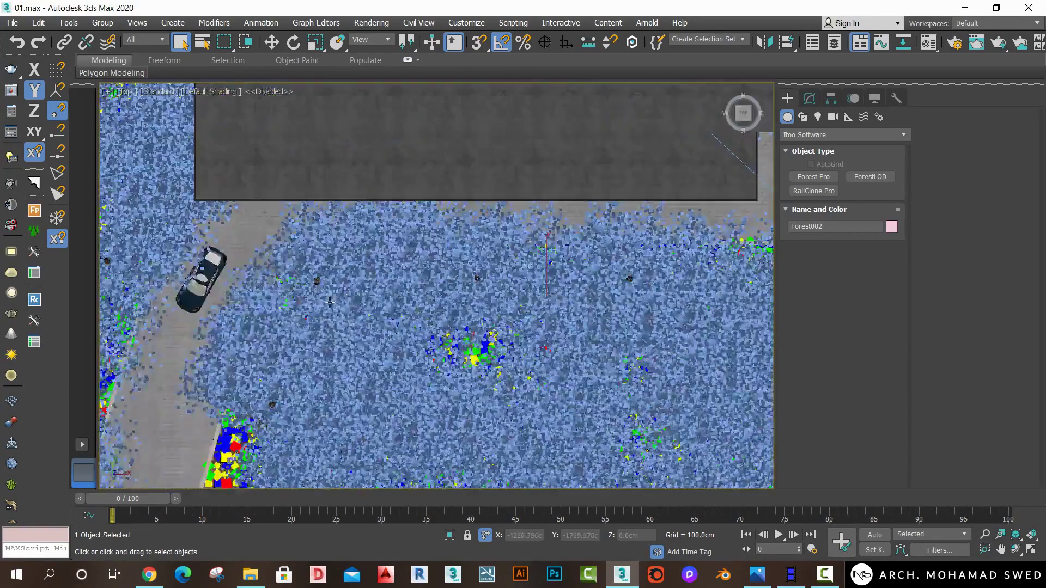
pyautogui.scroll(-4, 334, 261)
pyautogui.scroll(1, 334, 254)
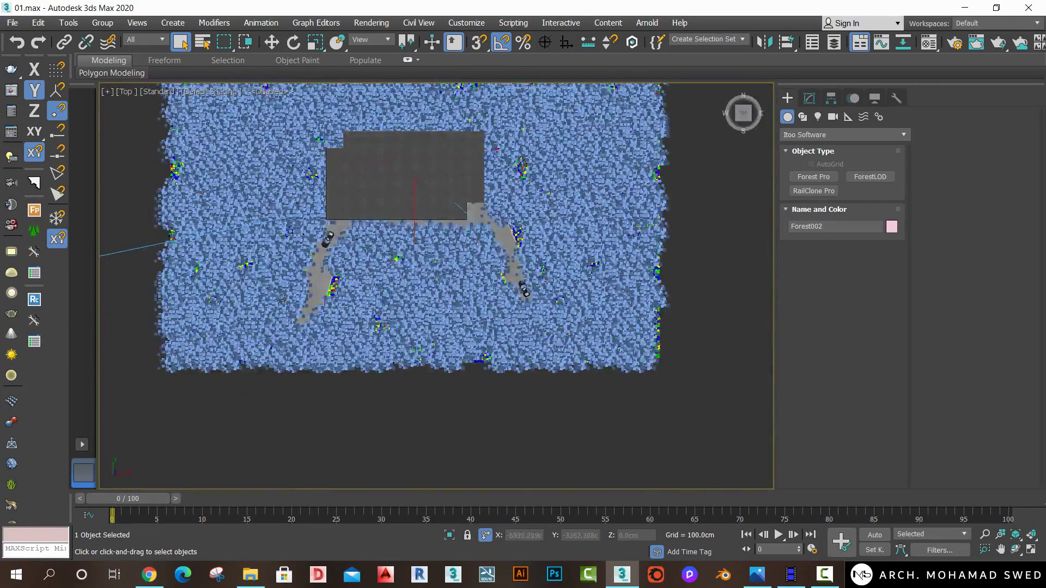
pyautogui.press('z')
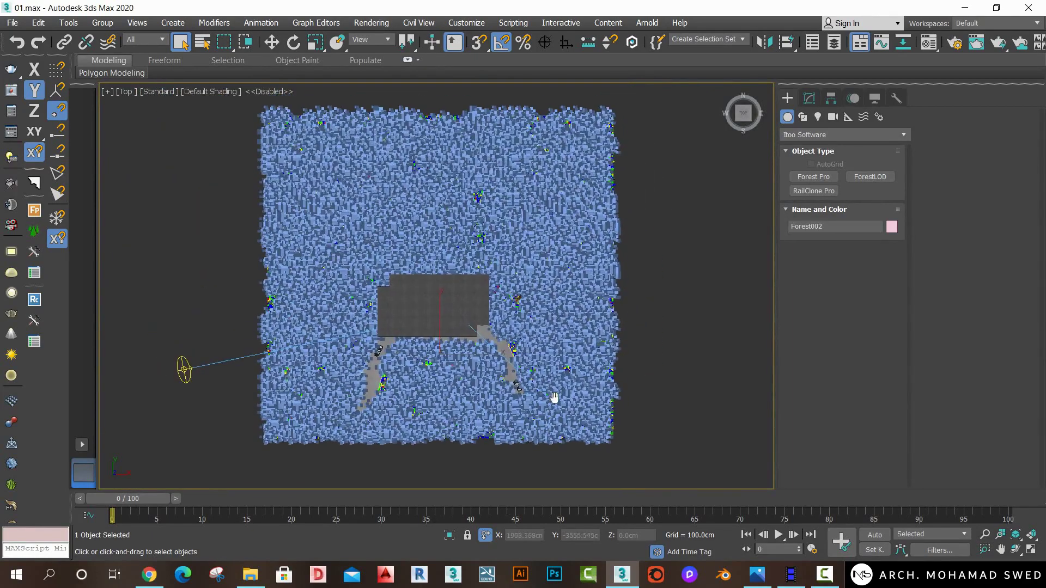
pyautogui.click(806, 102)
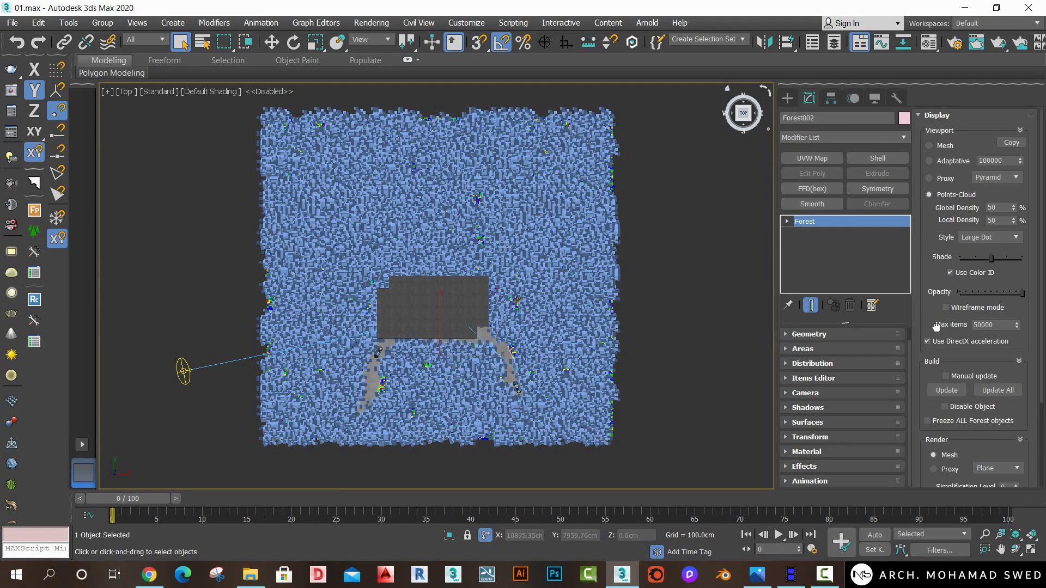
# Expand Forest002's Distribution rollout and experiment with larger Density X sizes.
pyautogui.click(958, 122)
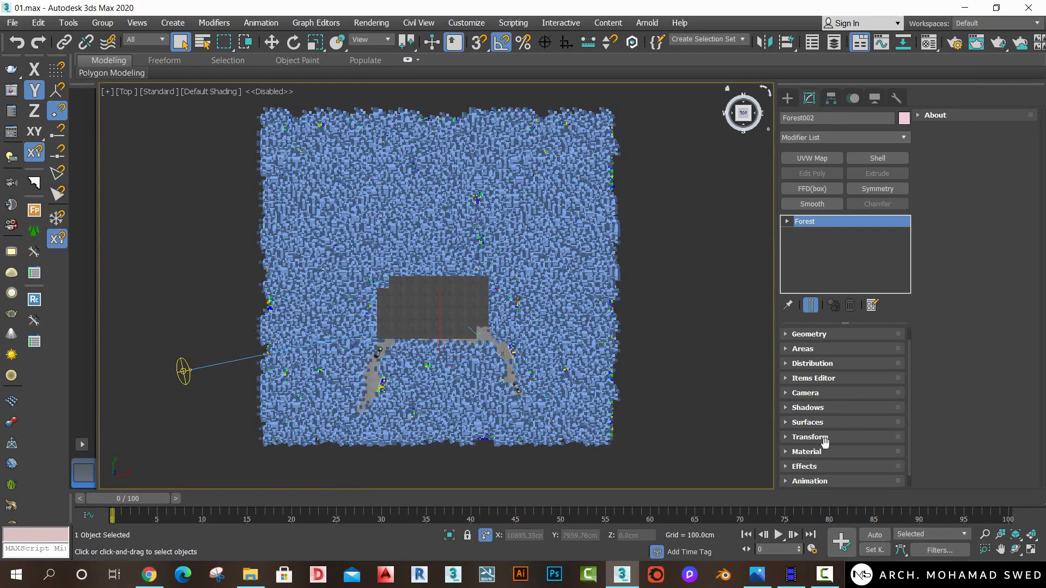
pyautogui.click(827, 363)
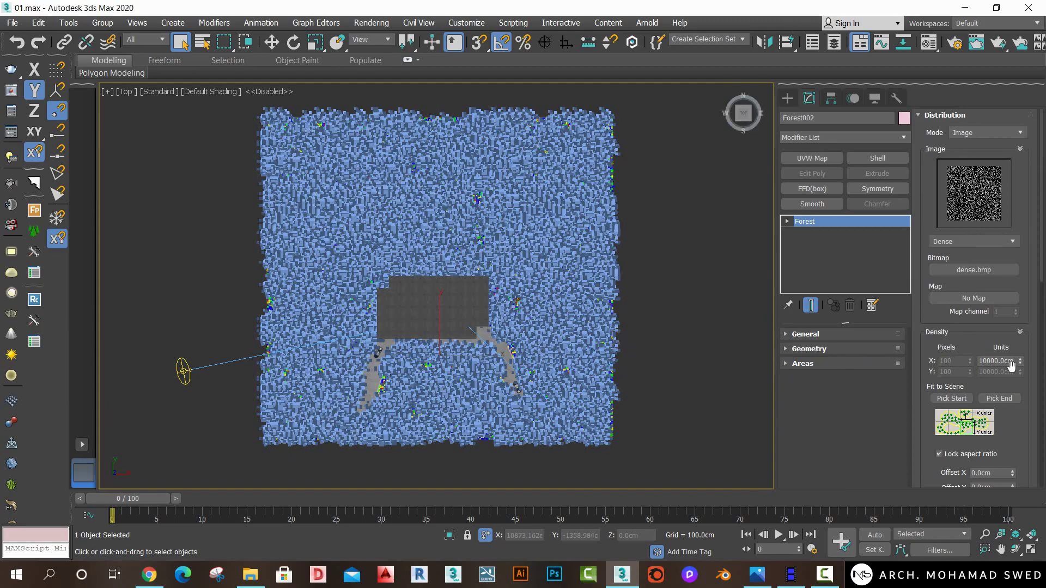
pyautogui.moveTo(1021, 361)
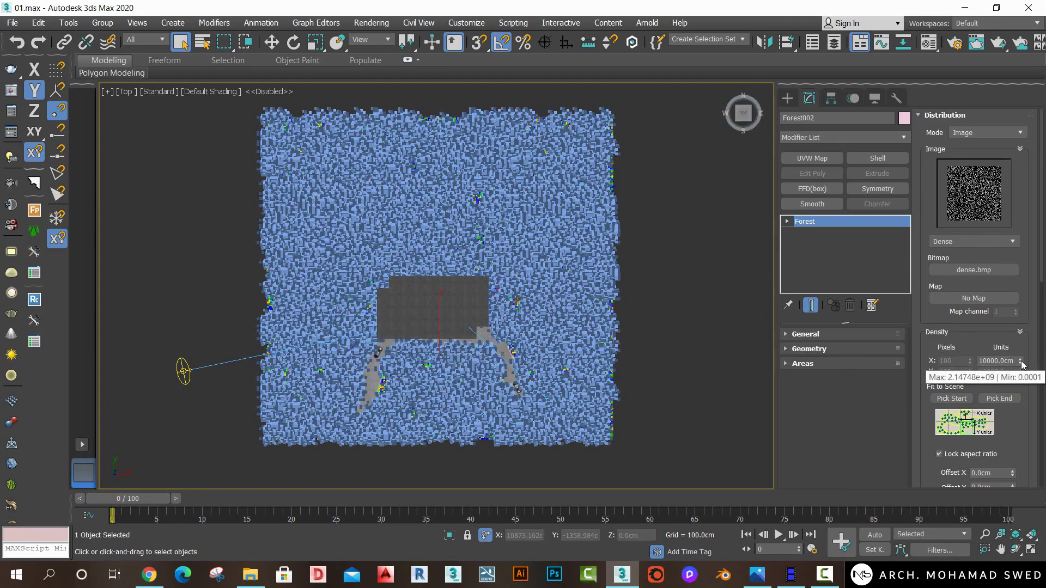
pyautogui.moveTo(1022, 364); pyautogui.dragTo(1019, 251)
pyautogui.scroll(3, 700, 322)
pyautogui.scroll(2, 701, 322)
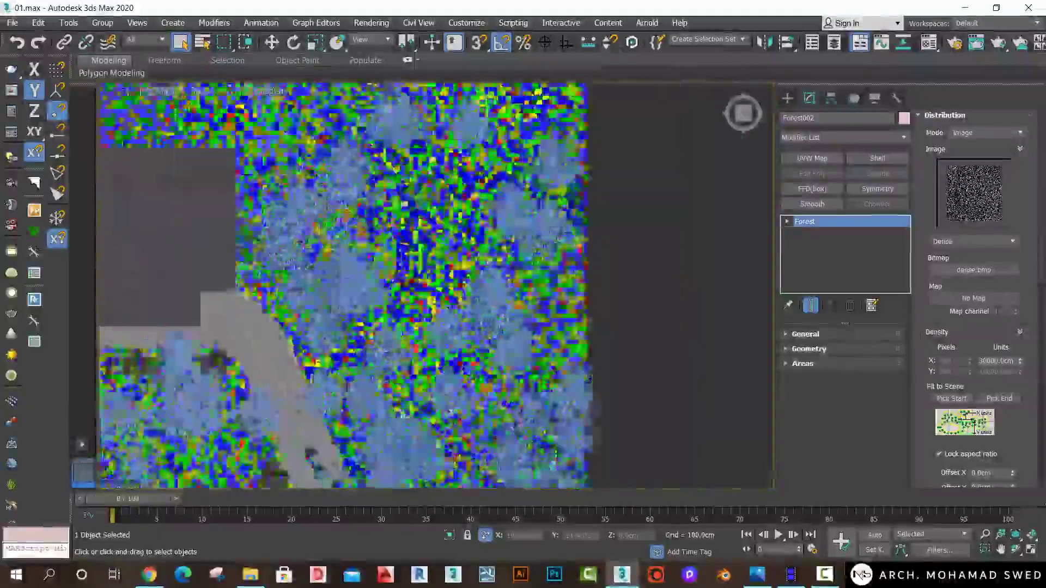
pyautogui.scroll(2, 700, 322)
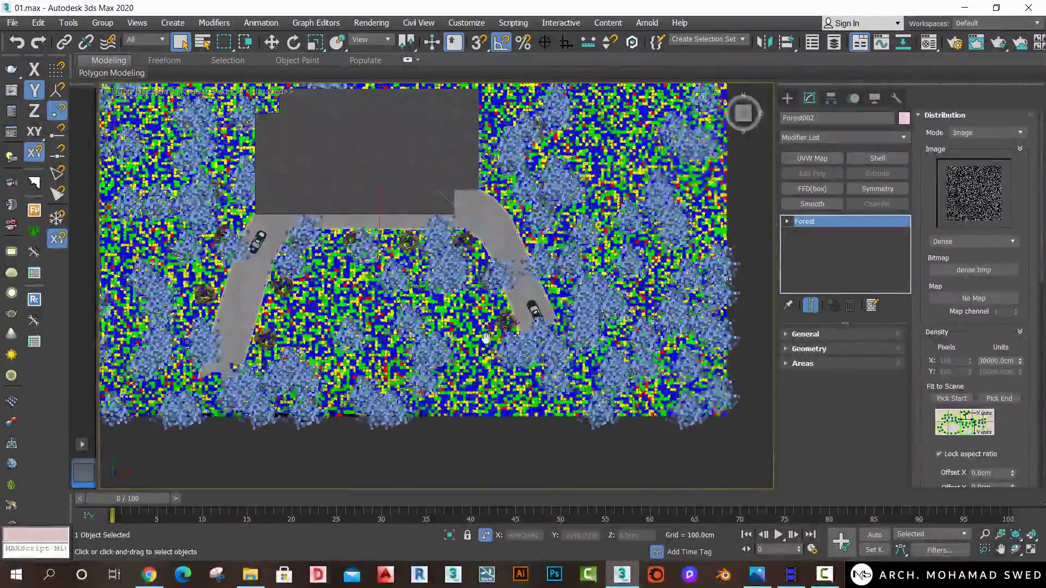
pyautogui.moveTo(1020, 360); pyautogui.dragTo(1015, 322)
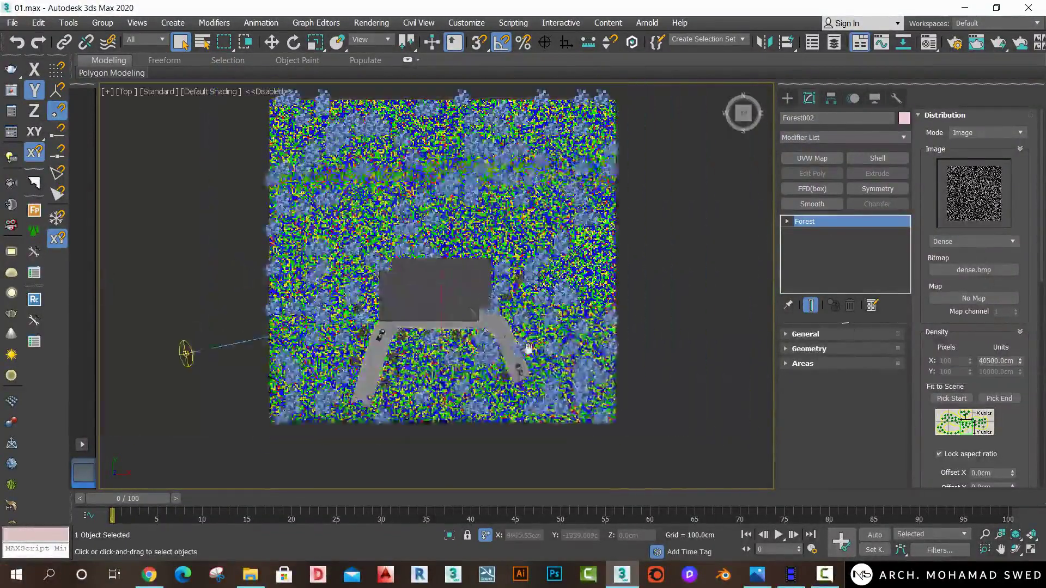
pyautogui.press('z')
# Try the Full distribution preset, then return to the Dense map.
pyautogui.click(981, 242)
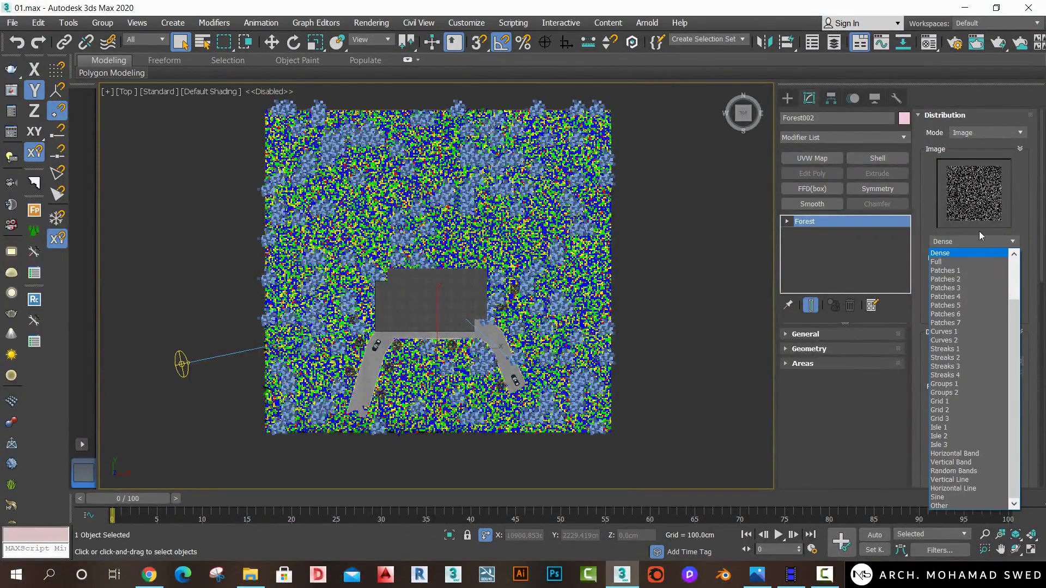
pyautogui.click(982, 244)
pyautogui.scroll(-1, 981, 239)
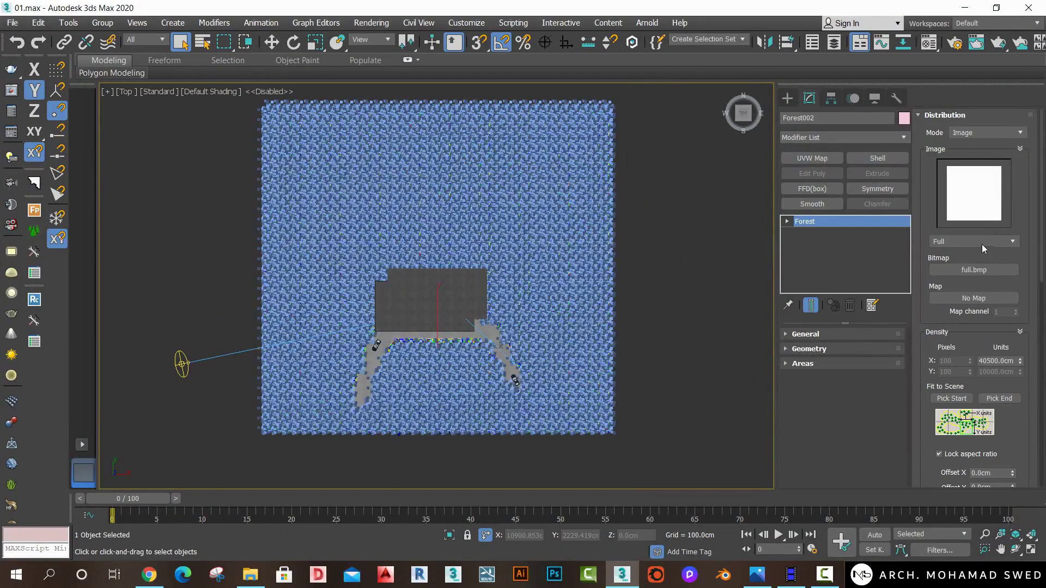
pyautogui.scroll(-1, 982, 243)
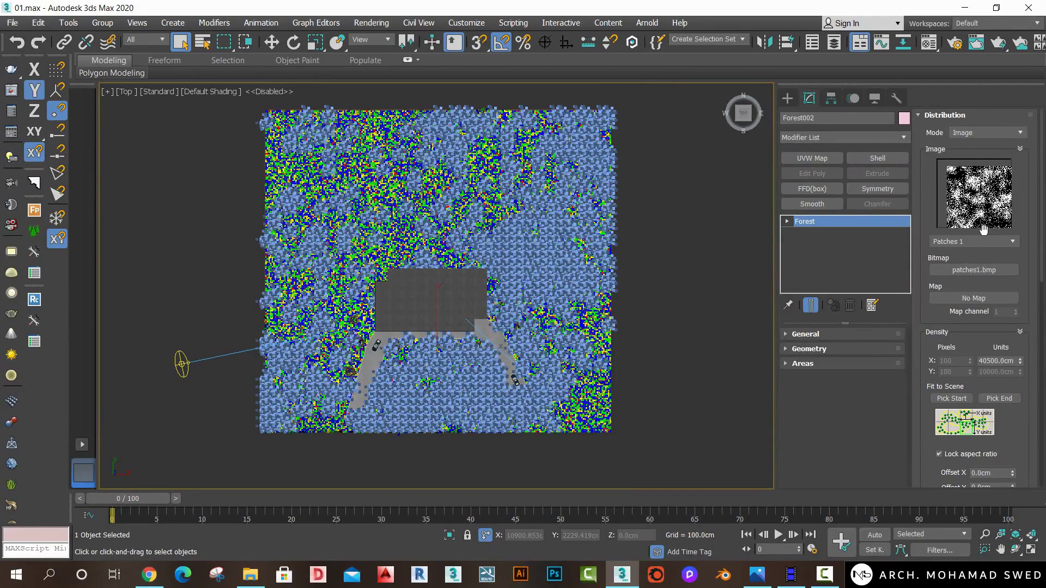
pyautogui.scroll(-1, 971, 240)
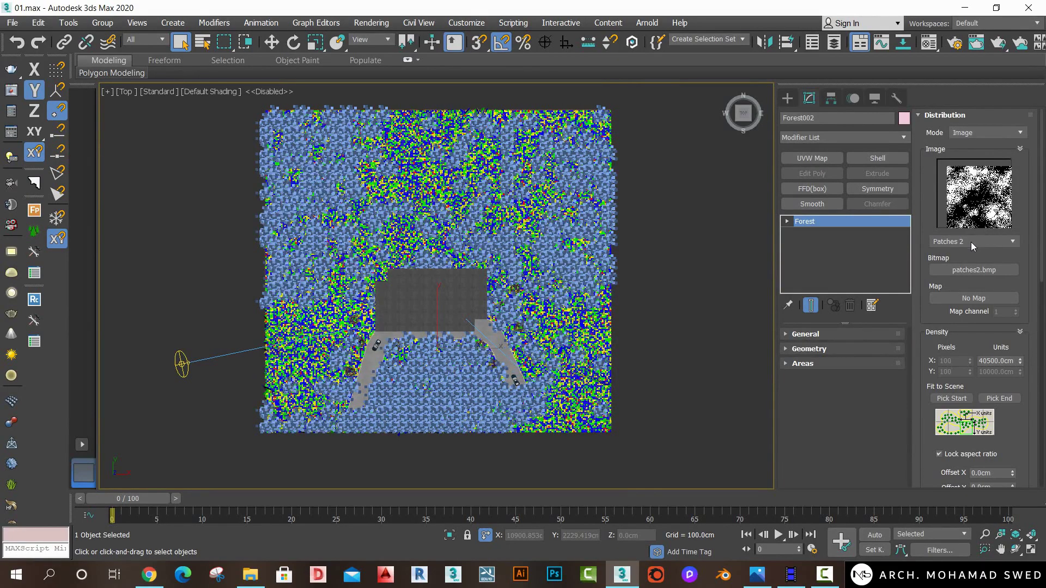
pyautogui.scroll(-1, 971, 242)
pyautogui.scroll(-2, 971, 241)
pyautogui.scroll(-1, 971, 241)
pyautogui.scroll(-1, 971, 241)
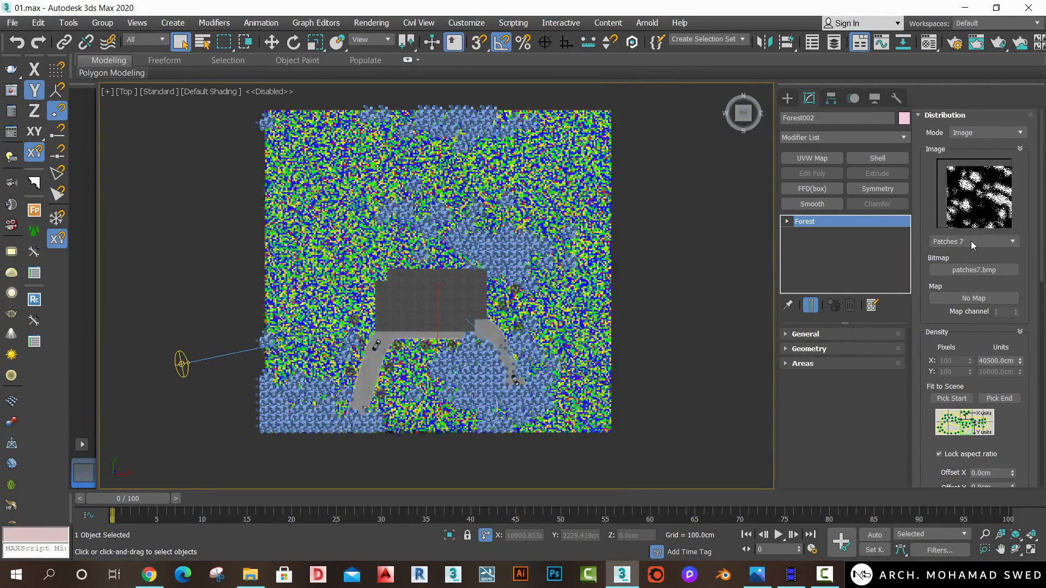
pyautogui.scroll(-1, 971, 241)
pyautogui.scroll(-1, 971, 241)
pyautogui.click(971, 240)
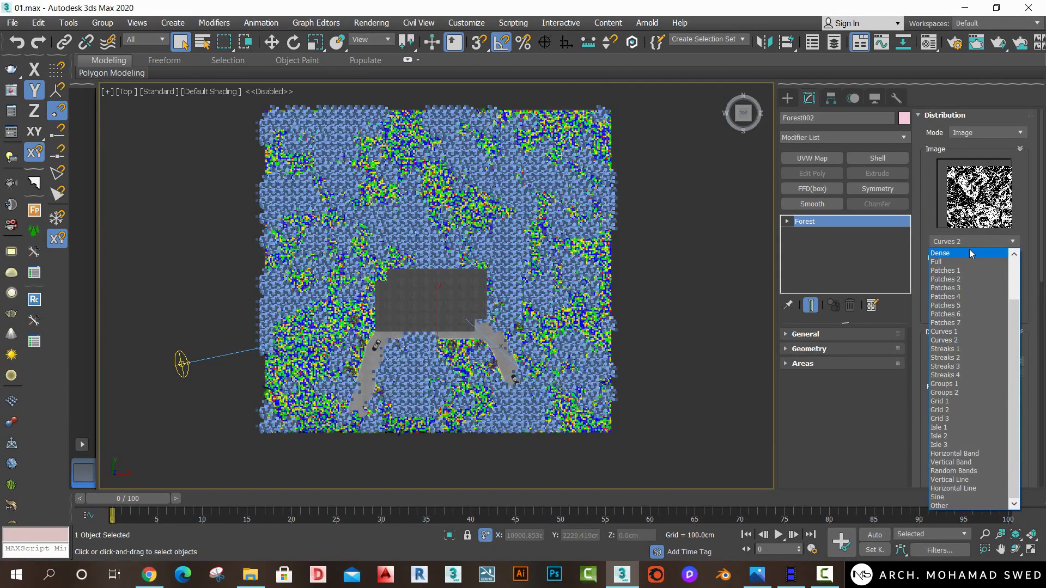
pyautogui.click(971, 253)
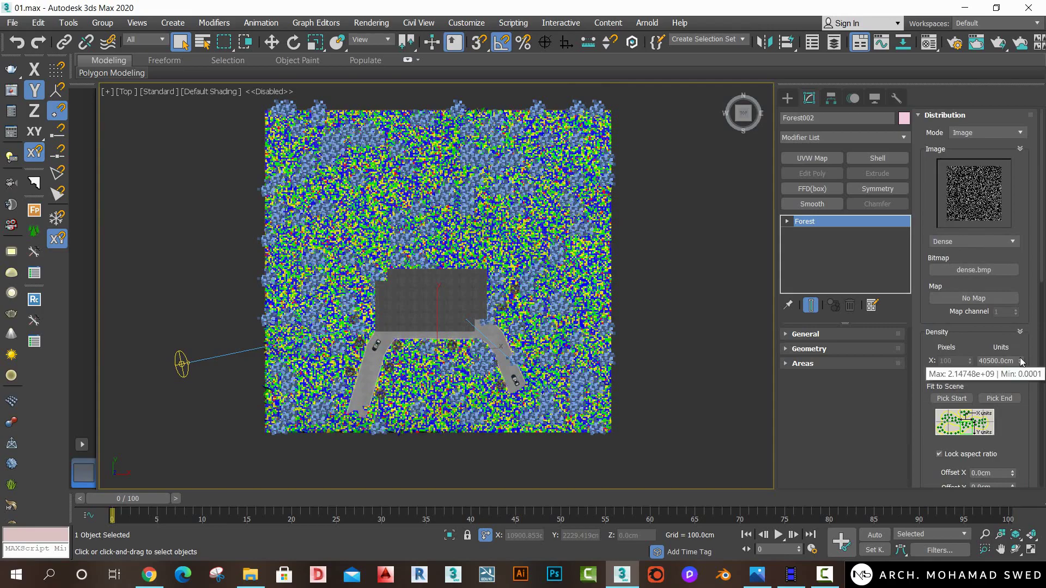
# Tune the Density X size while checking camera and top views, finishing near 41731 cm.
pyautogui.moveTo(1021, 361); pyautogui.dragTo(1022, 361)
pyautogui.press('c')
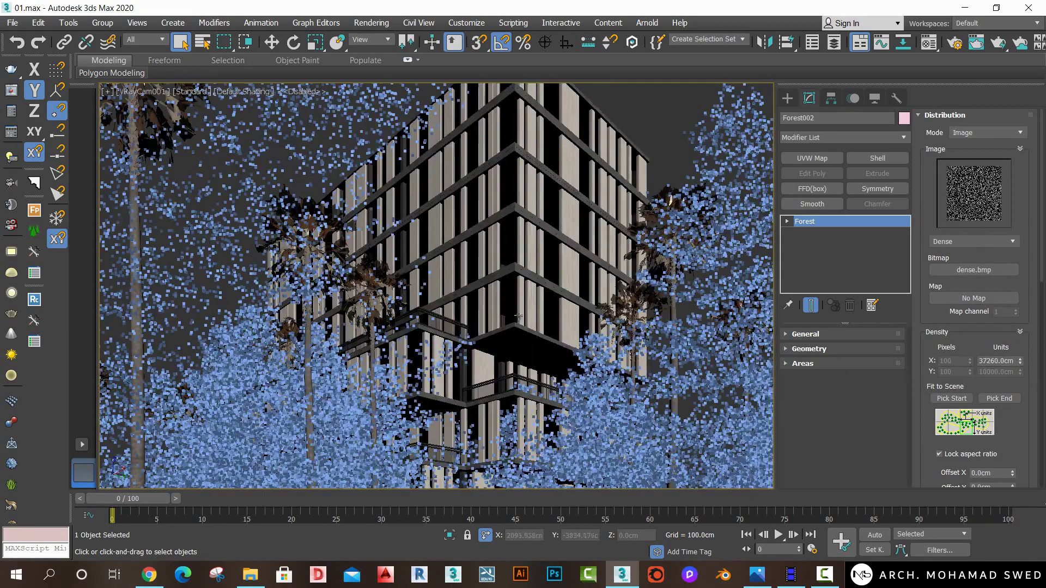
pyautogui.press('t')
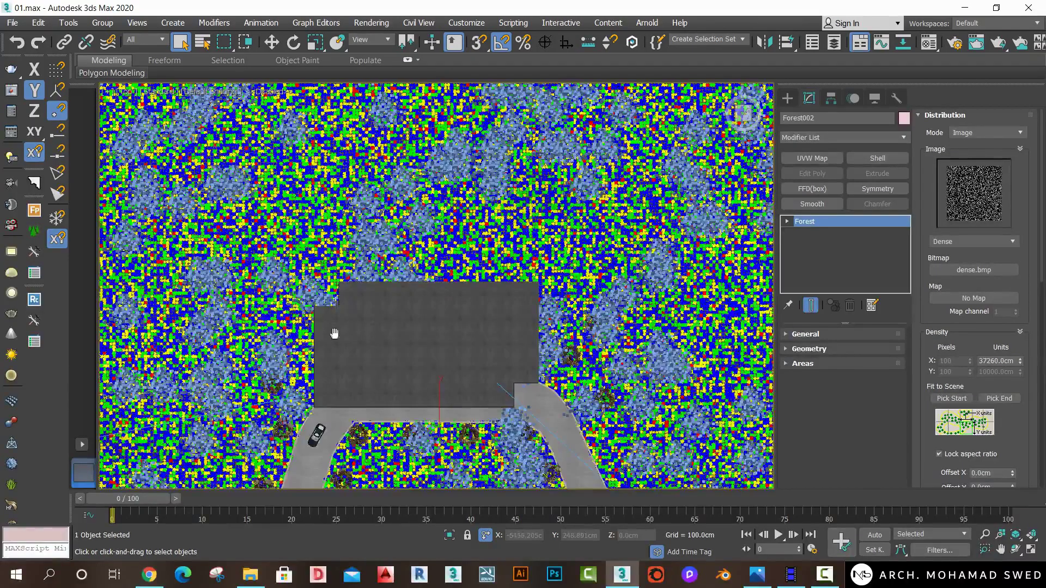
pyautogui.moveTo(334, 333)
pyautogui.mouseDown(button='middle')
pyautogui.moveTo(569, 170)
pyautogui.moveTo(428, 263)
pyautogui.mouseUp(button='middle')
pyautogui.press('t')
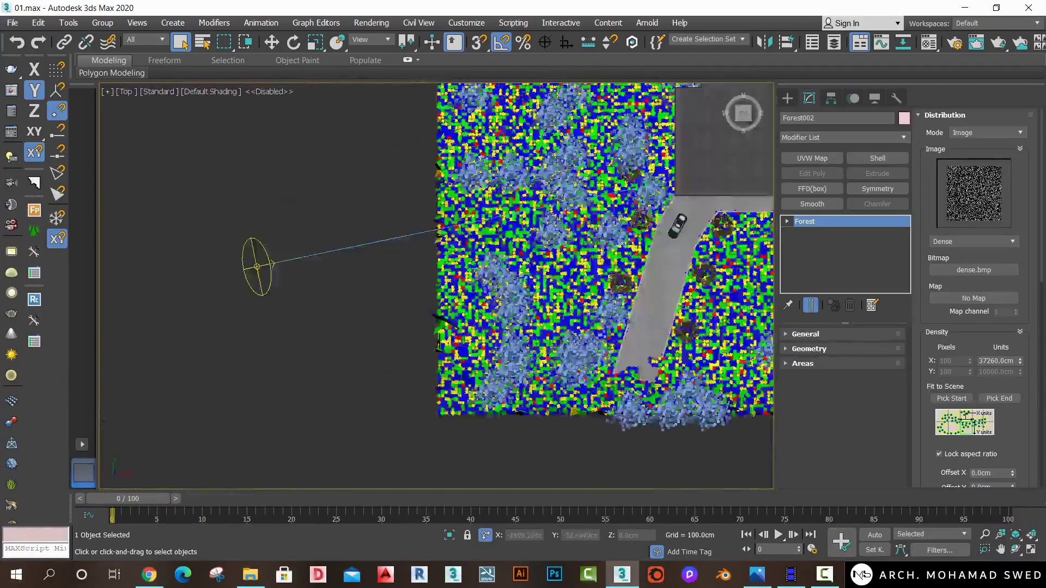
pyautogui.scroll(5, 400, 293)
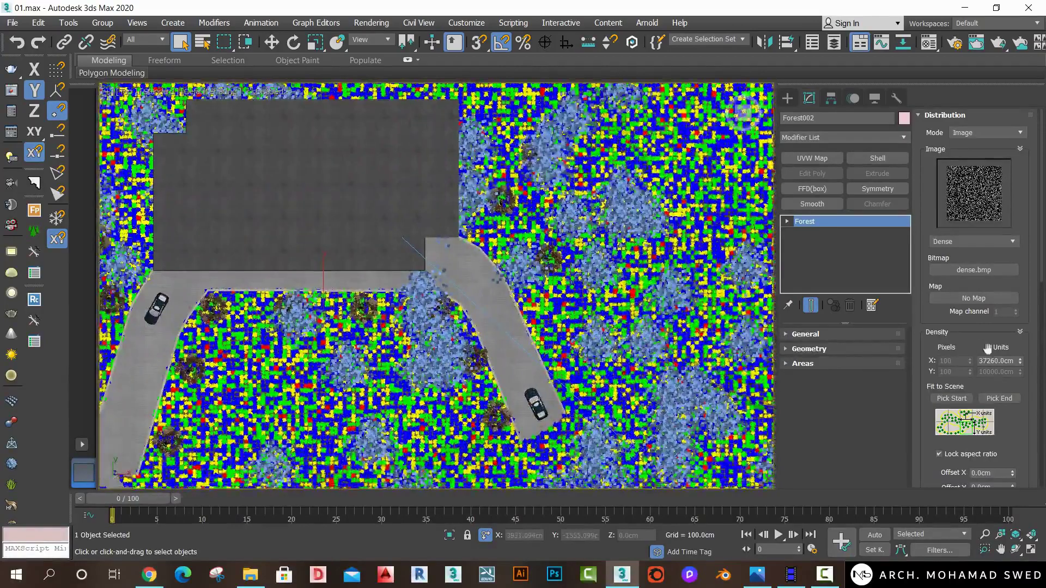
pyautogui.moveTo(1019, 360)
pyautogui.mouseDown()
pyautogui.moveTo(1013, 352)
pyautogui.moveTo(1017, 363)
pyautogui.mouseUp()
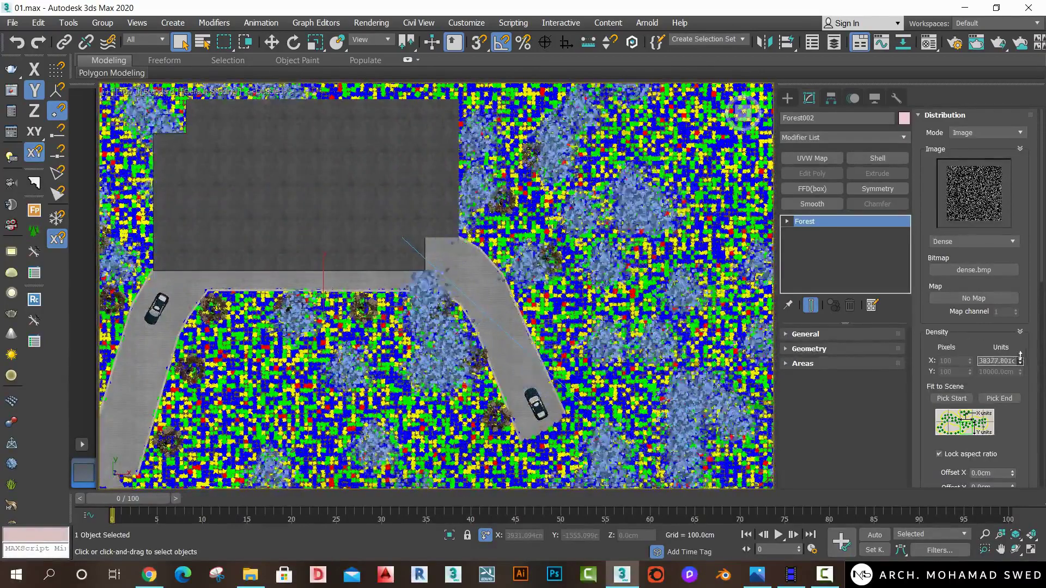
pyautogui.click(998, 361)
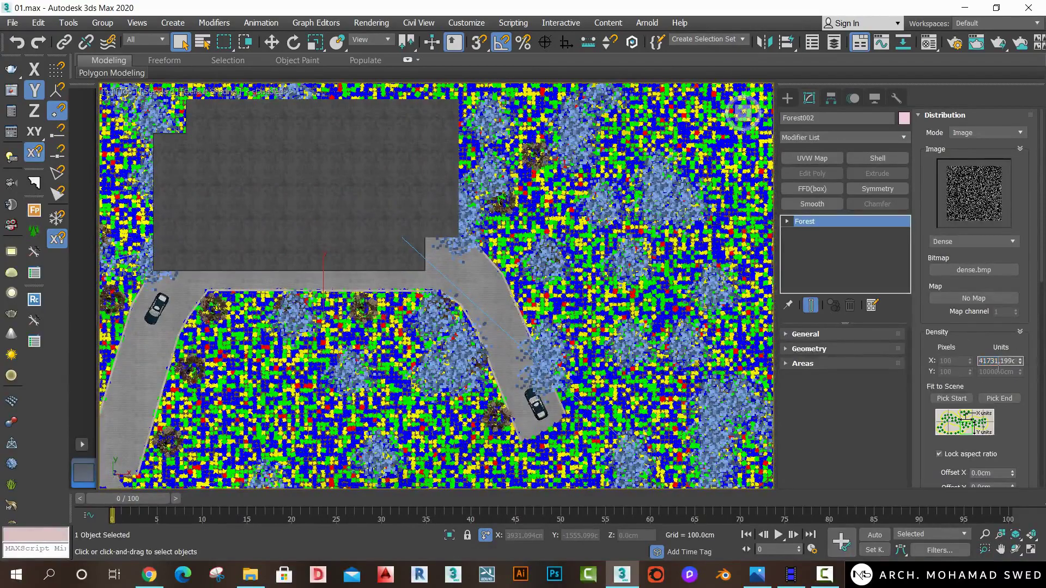
pyautogui.scroll(-5, 578, 273)
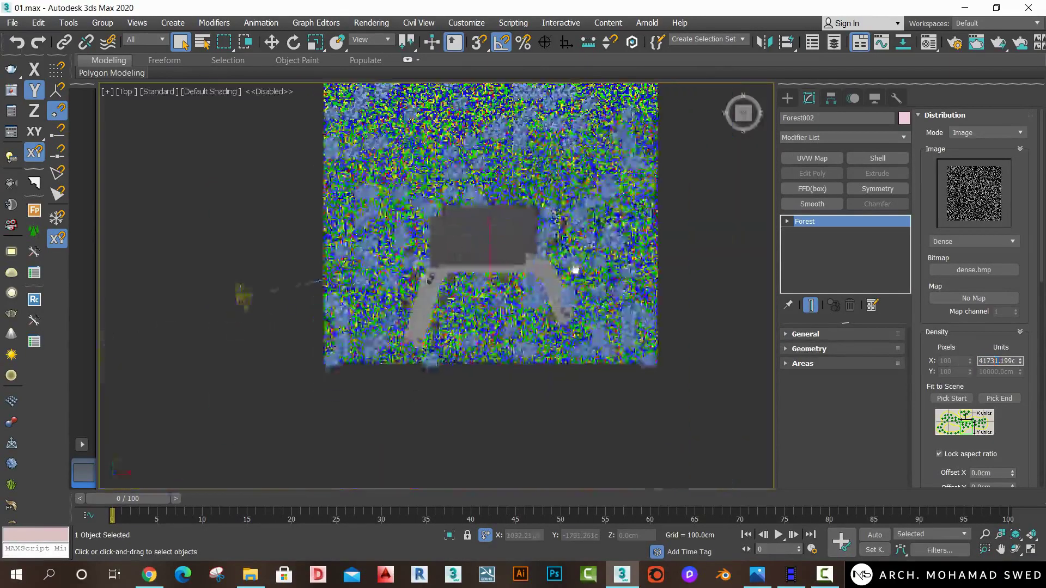
pyautogui.scroll(3, 583, 287)
pyautogui.scroll(-1, 583, 287)
pyautogui.scroll(-2, 584, 287)
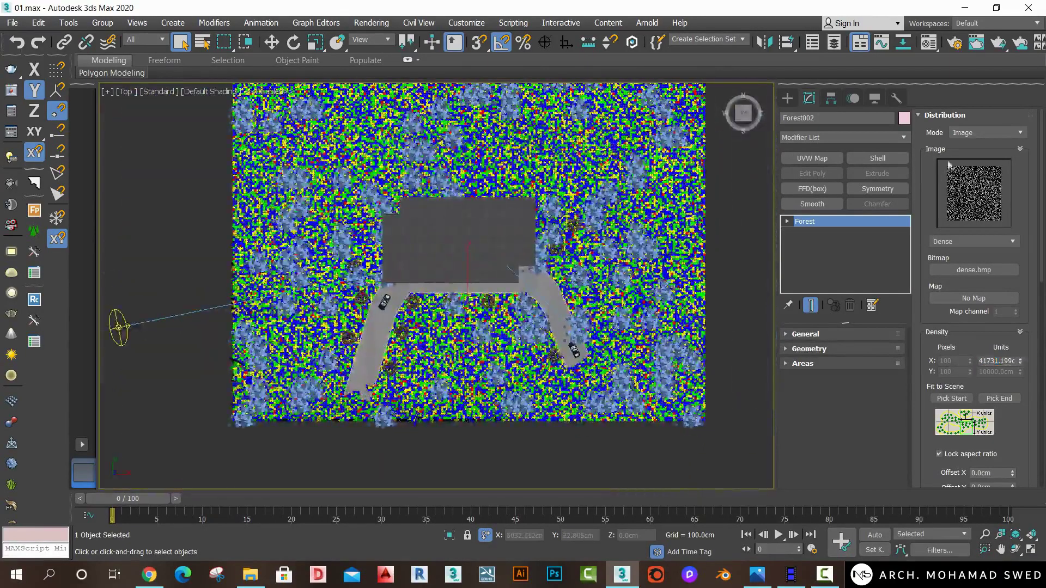
# Enable Custom Edit mode in Forest002's item editing settings.
pyautogui.click(946, 116)
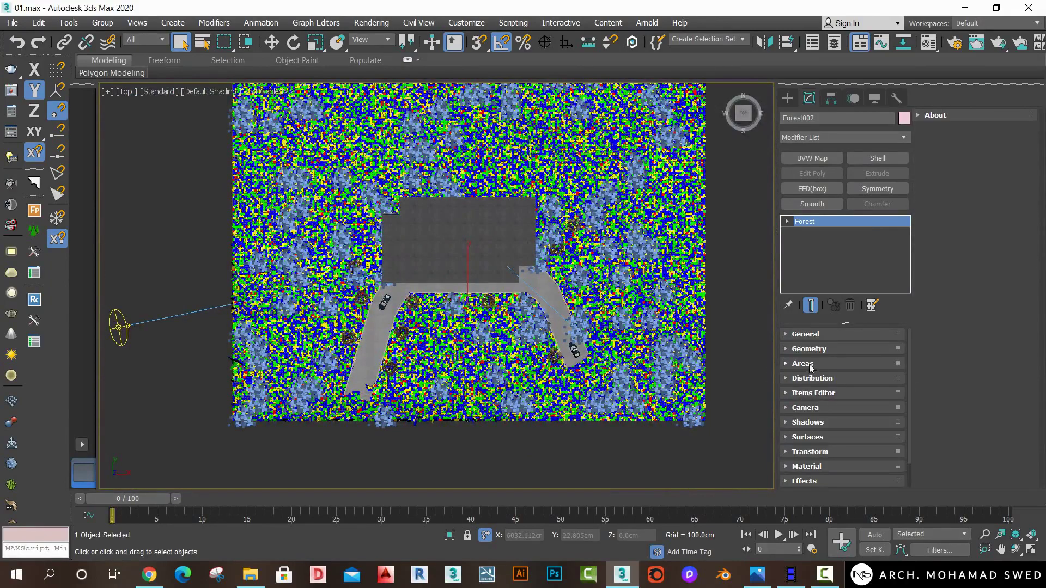
pyautogui.click(831, 394)
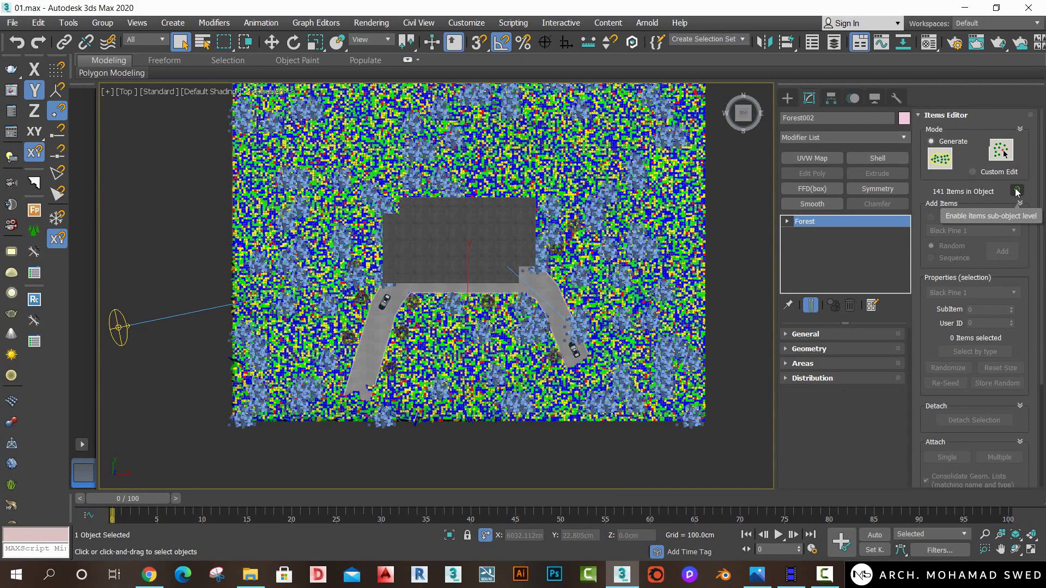
pyautogui.click(1017, 191)
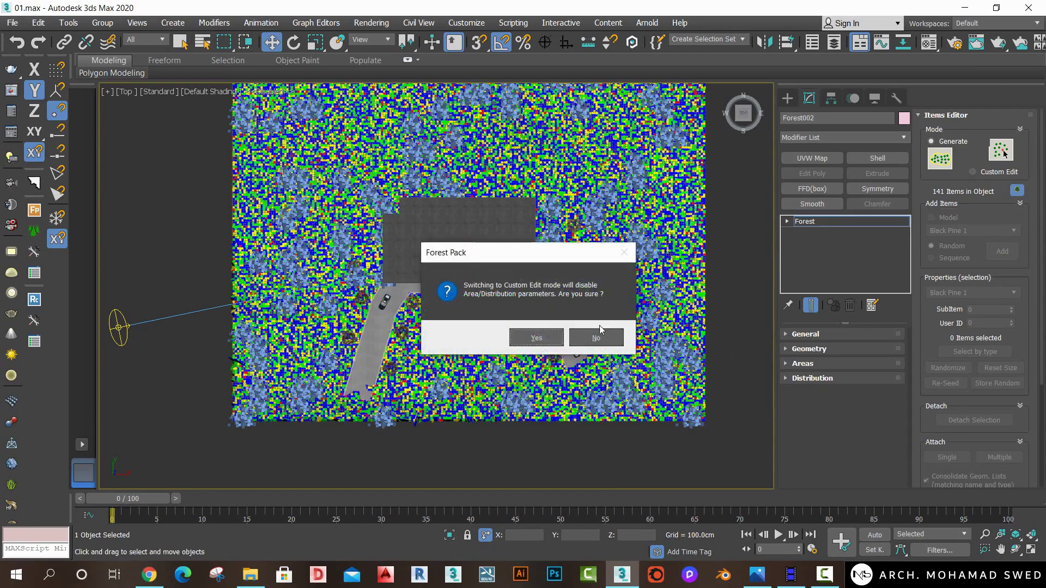
pyautogui.click(544, 339)
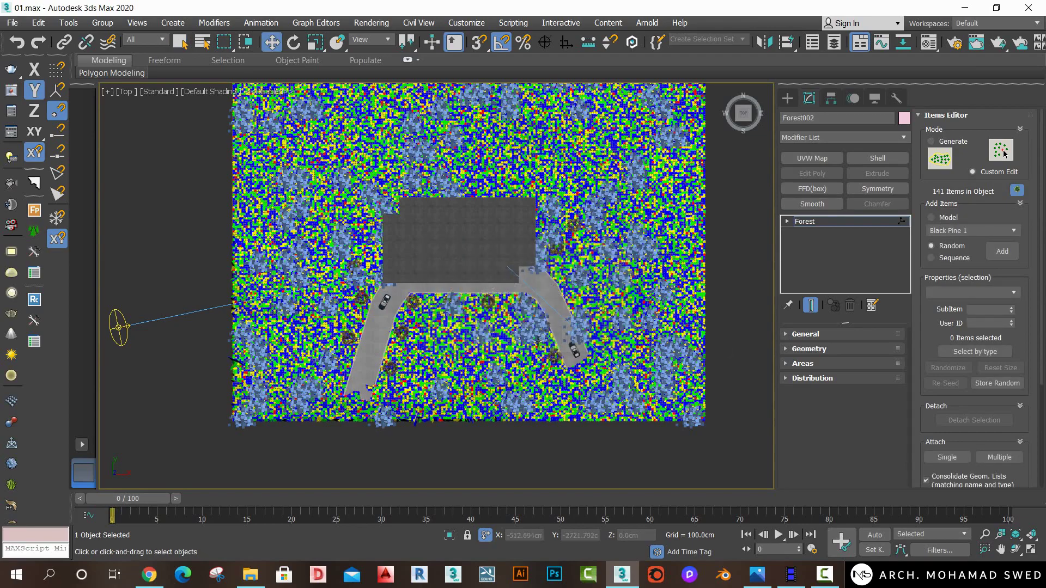
pyautogui.scroll(3, 527, 342)
# Select ten pines beside the curved path, orbiting the view to reach them.
pyautogui.click(523, 330)
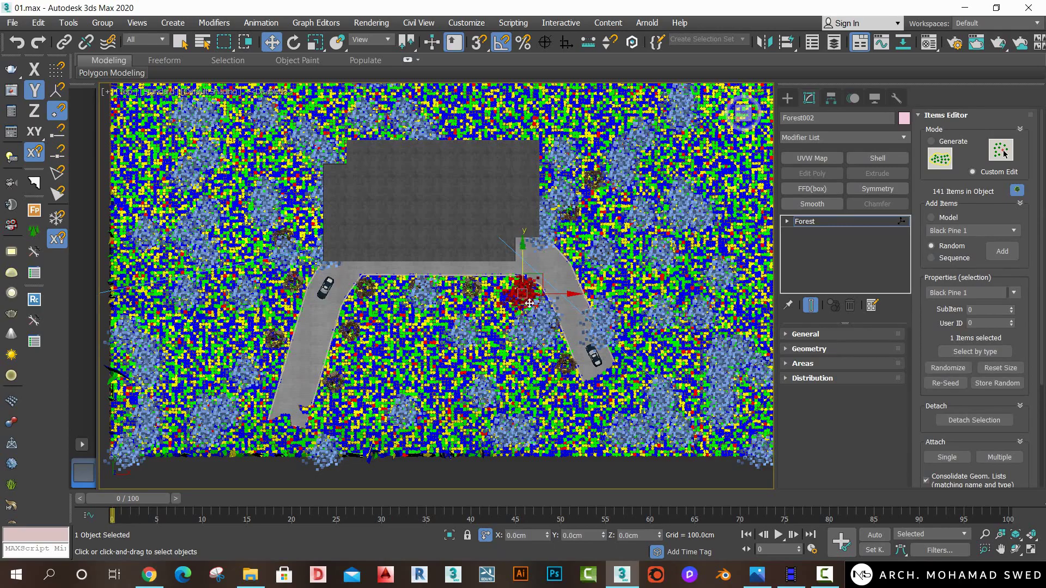
pyautogui.moveTo(526, 305)
pyautogui.keyDown('alt'); pyautogui.mouseDown(button='middle')
pyautogui.moveTo(533, 312)
pyautogui.moveTo(512, 327)
pyautogui.mouseUp(button='middle'); pyautogui.keyUp('alt')
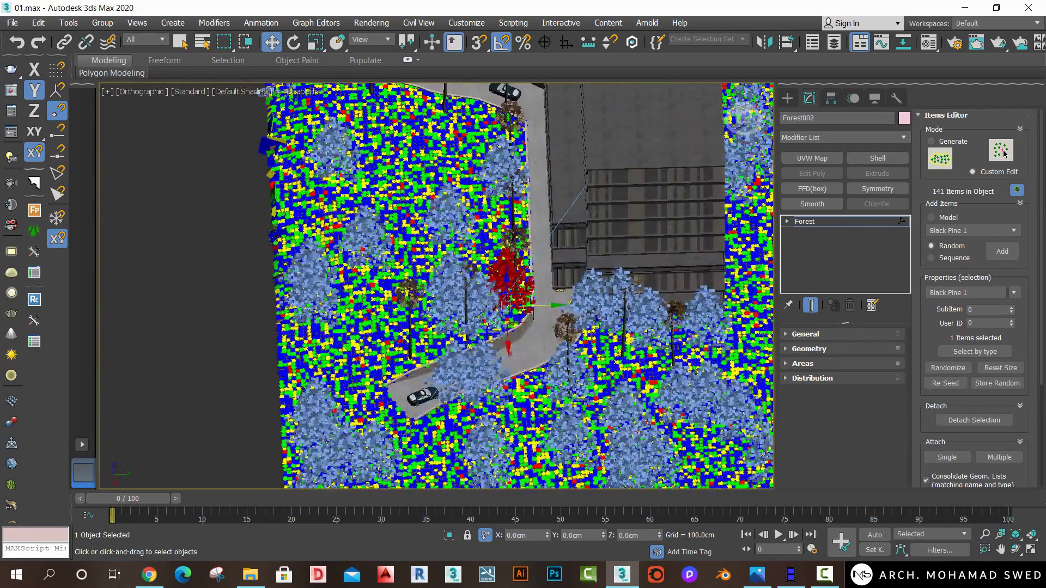
pyautogui.keyDown('ctrl'); pyautogui.click(493, 327); pyautogui.keyUp('ctrl')
pyautogui.keyDown('ctrl'); pyautogui.click(453, 304); pyautogui.keyUp('ctrl')
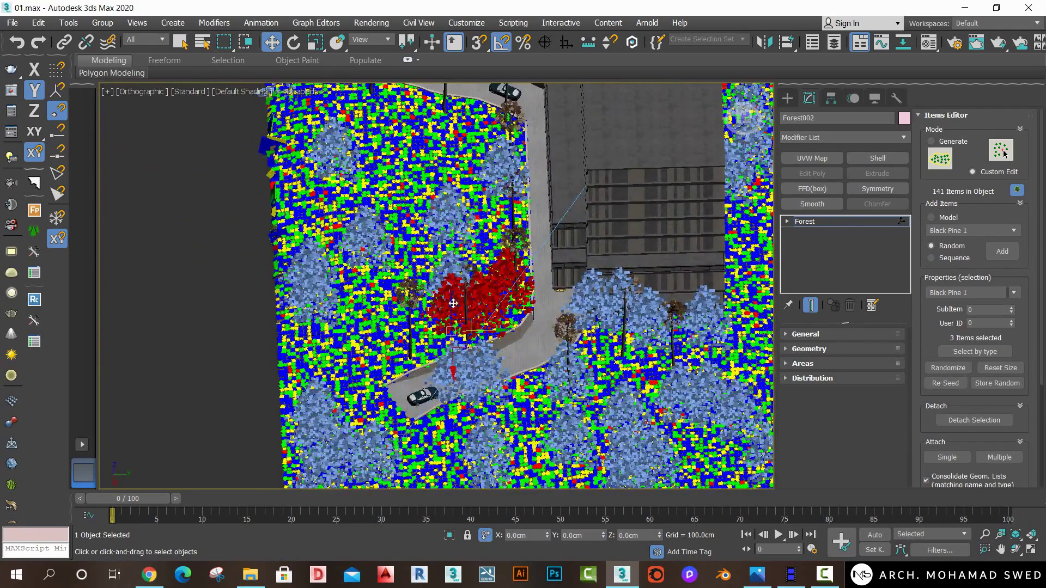
pyautogui.keyDown('ctrl'); pyautogui.click(448, 271); pyautogui.keyUp('ctrl')
pyautogui.moveTo(449, 272)
pyautogui.keyDown('alt'); pyautogui.mouseDown(button='middle')
pyautogui.moveTo(474, 316)
pyautogui.moveTo(523, 331)
pyautogui.mouseUp(button='middle'); pyautogui.keyUp('alt')
pyautogui.keyDown('ctrl'); pyautogui.click(524, 332); pyautogui.keyUp('ctrl')
pyautogui.keyDown('ctrl'); pyautogui.click(539, 286); pyautogui.keyUp('ctrl')
pyautogui.keyDown('alt'); pyautogui.moveTo(539, 286); pyautogui.dragTo(544, 307, button='middle'); pyautogui.keyUp('alt')
pyautogui.keyDown('ctrl'); pyautogui.click(518, 196); pyautogui.keyUp('ctrl')
pyautogui.keyDown('ctrl'); pyautogui.click(548, 180); pyautogui.keyUp('ctrl')
pyautogui.keyDown('ctrl'); pyautogui.click(588, 169); pyautogui.keyUp('ctrl')
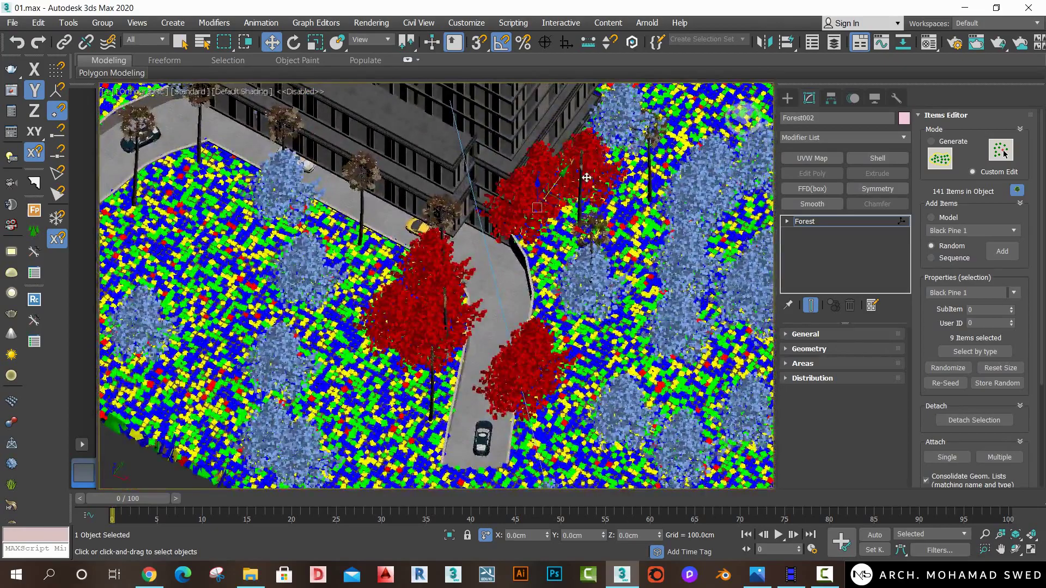
pyautogui.moveTo(589, 169)
pyautogui.keyDown('alt'); pyautogui.mouseDown(button='middle')
pyautogui.moveTo(519, 210)
pyautogui.moveTo(545, 245)
pyautogui.moveTo(569, 204)
pyautogui.mouseUp(button='middle'); pyautogui.keyUp('alt')
pyautogui.keyDown('ctrl'); pyautogui.click(555, 261); pyautogui.keyUp('ctrl')
# Delete the ten pines, leaving 131, and view VRayCam001 with Safe Frame shown.
pyautogui.press('Delete')
pyautogui.scroll(-3, 540, 235)
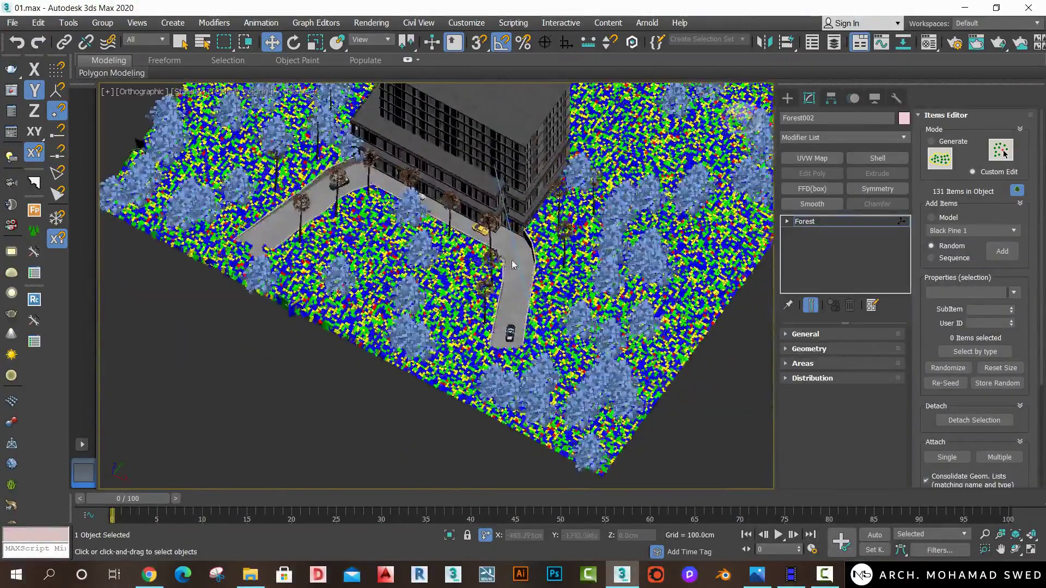
pyautogui.press('c')
pyautogui.hotkey('shift', 'f')
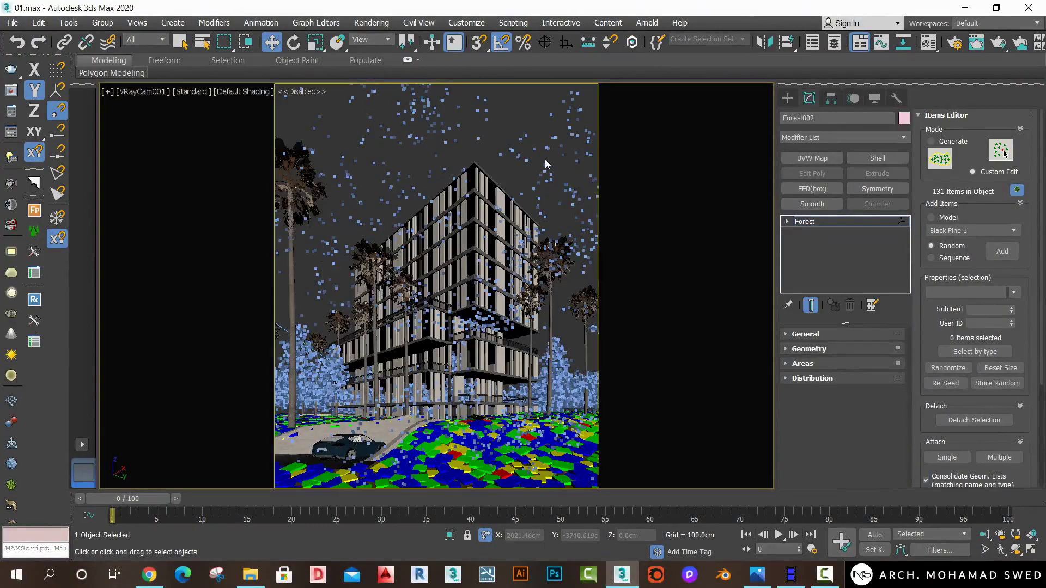
# Pick and delete a pine beside the building in the camera view.
pyautogui.hotkey('ctrl', 'a')
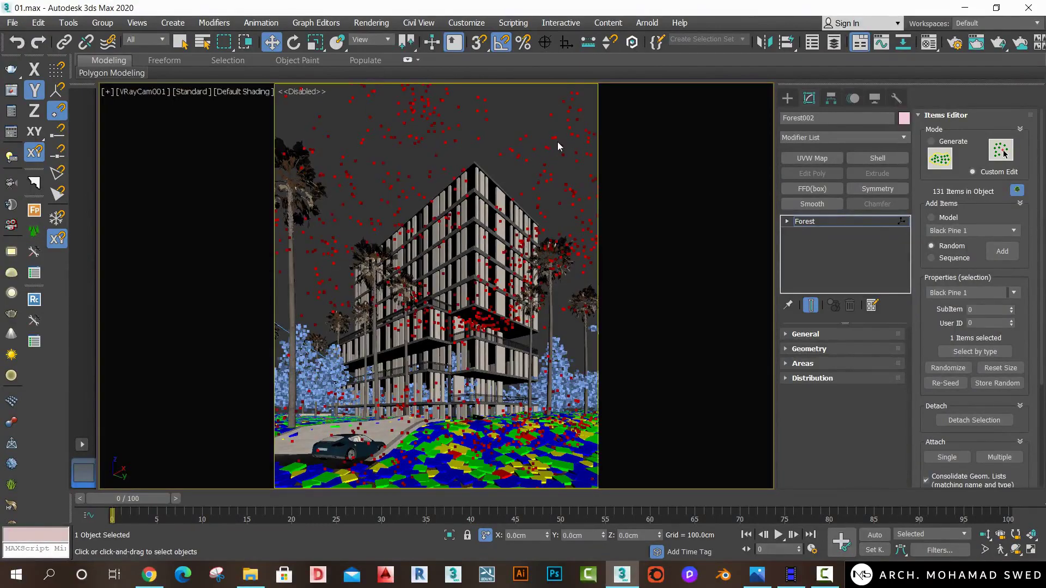
pyautogui.click(337, 375)
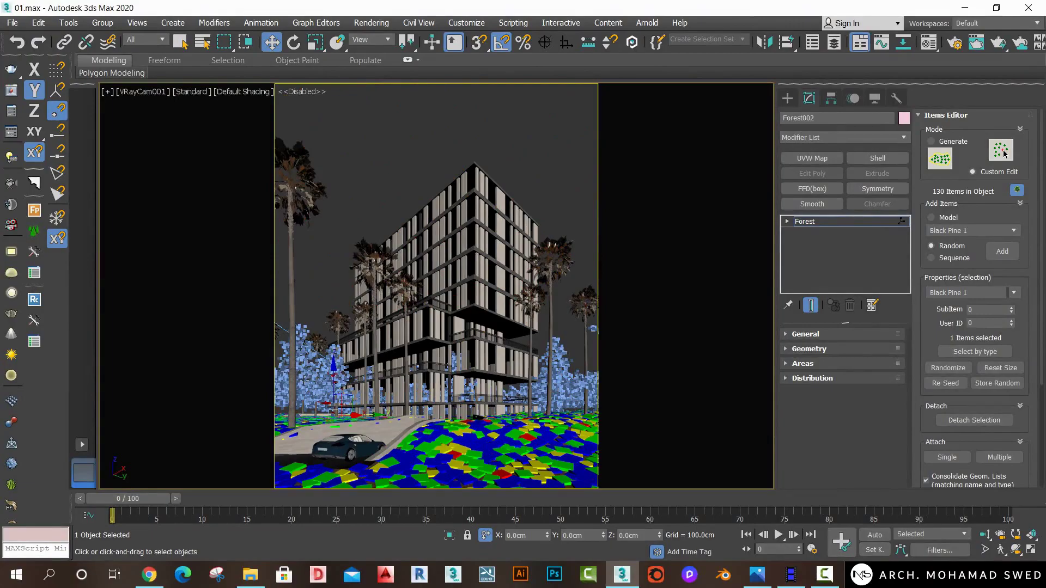
pyautogui.keyDown('ctrl'); pyautogui.click(339, 352); pyautogui.keyUp('ctrl')
pyautogui.keyDown('ctrl'); pyautogui.click(304, 354); pyautogui.keyUp('ctrl')
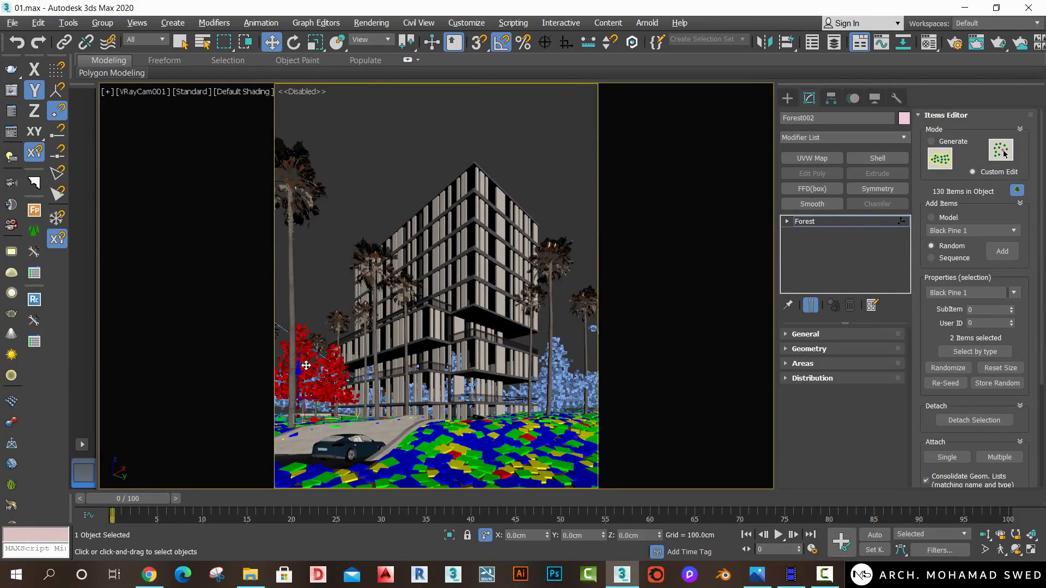
pyautogui.keyDown('alt'); pyautogui.click(299, 355); pyautogui.keyUp('alt')
pyautogui.press('Delete')
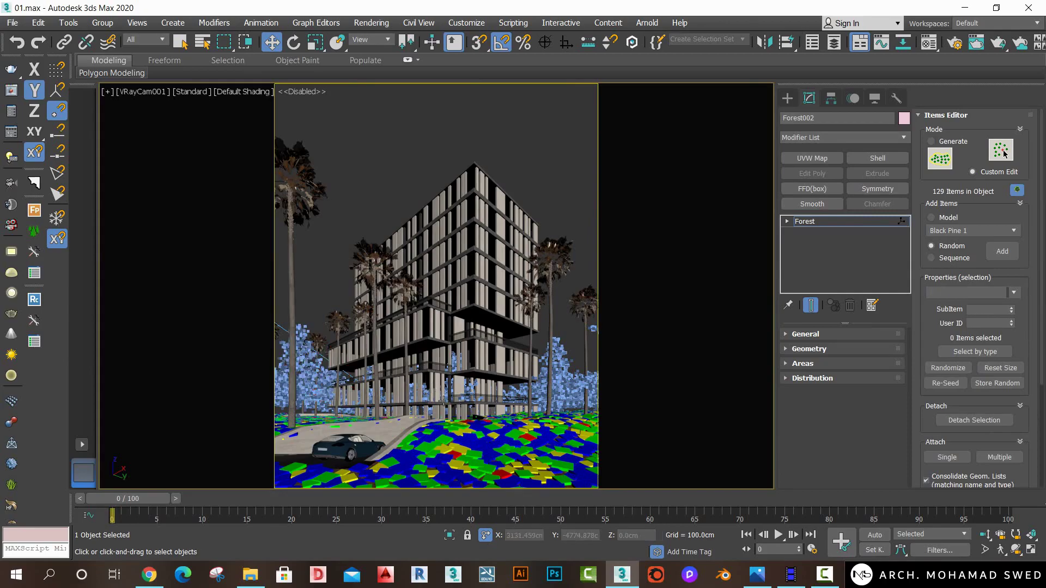
pyautogui.click(456, 382)
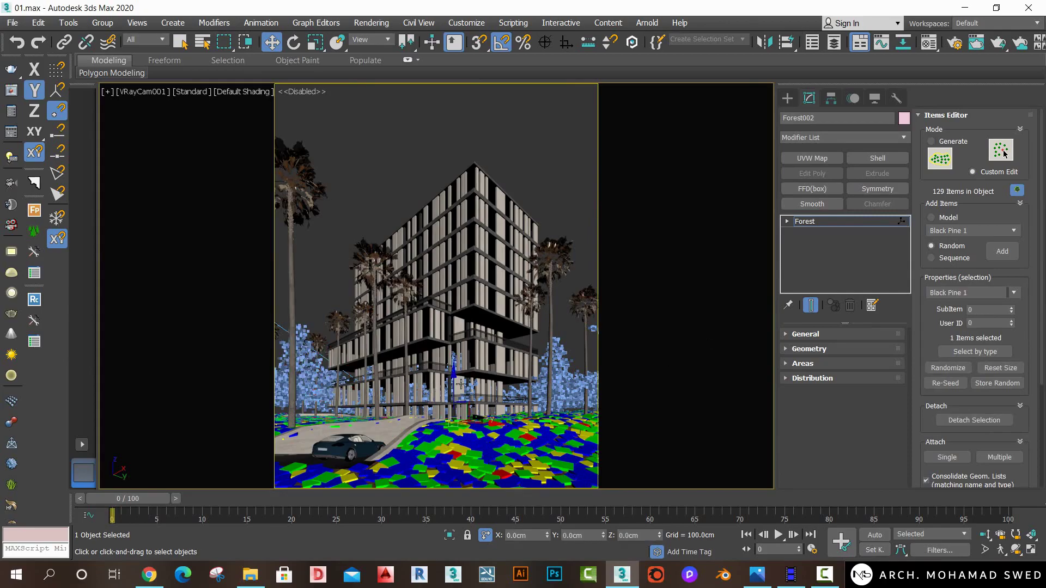
# In Top wireframe view, delete the twelve trees around the building, then return to VRayCam001.
pyautogui.press('p')
pyautogui.keyDown('alt'); pyautogui.moveTo(457, 382); pyautogui.dragTo(506, 428, button='middle'); pyautogui.keyUp('alt')
pyautogui.press('t')
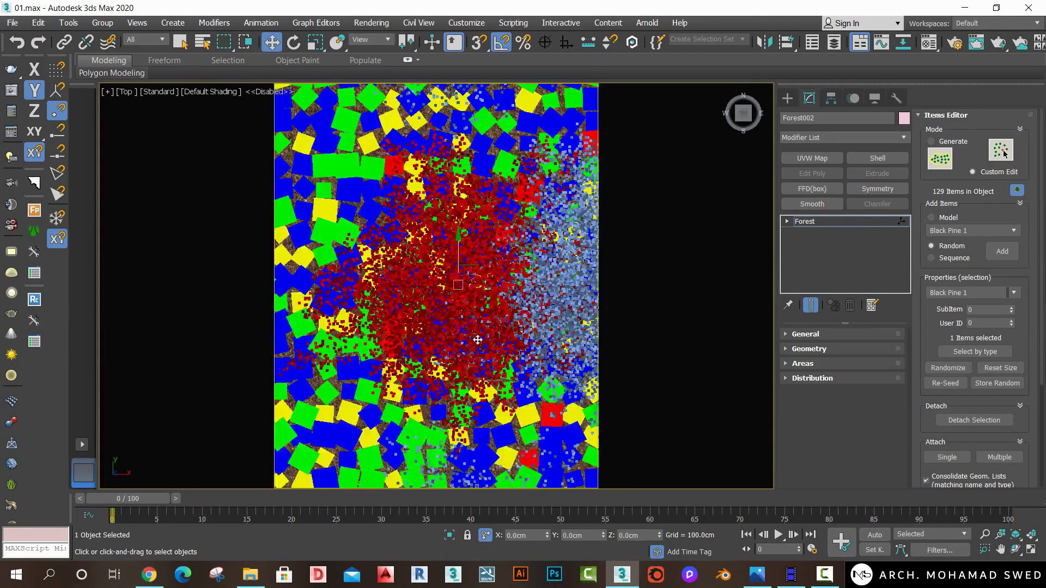
pyautogui.press('F3')
pyautogui.scroll(2, 457, 366)
pyautogui.scroll(1, 457, 367)
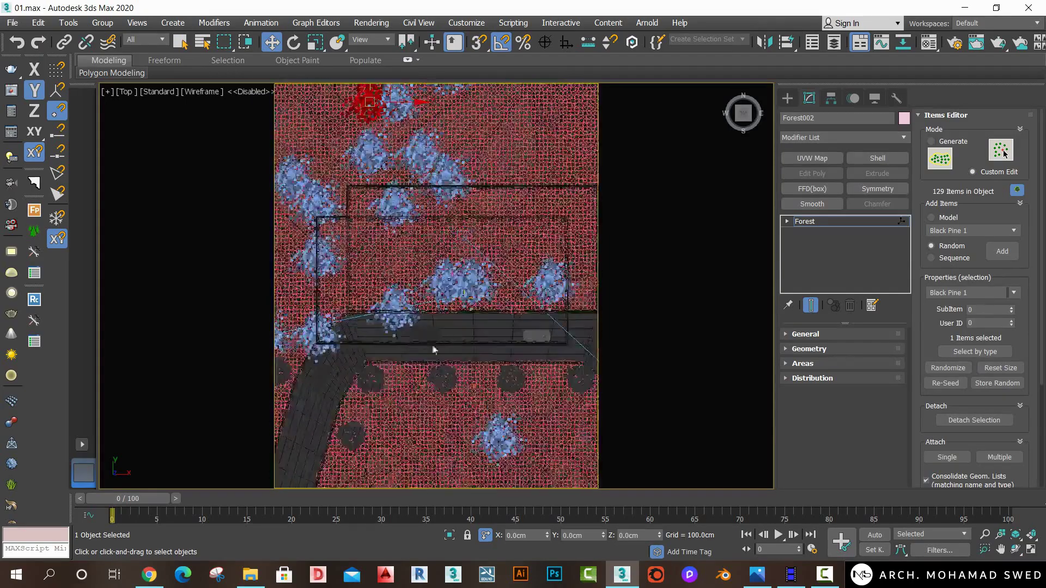
pyautogui.scroll(-1, 498, 343)
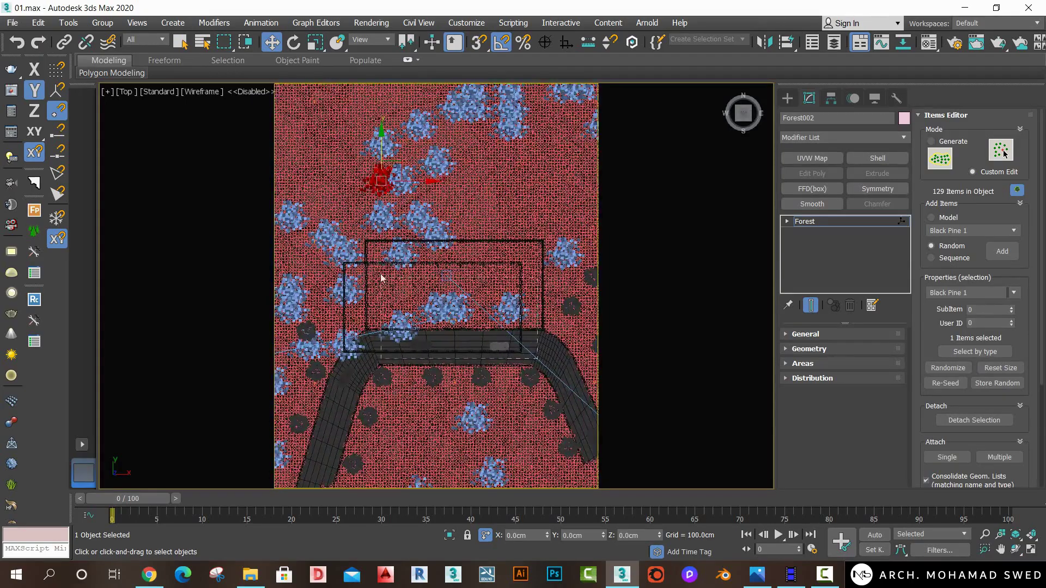
pyautogui.moveTo(343, 225); pyautogui.dragTo(428, 310)
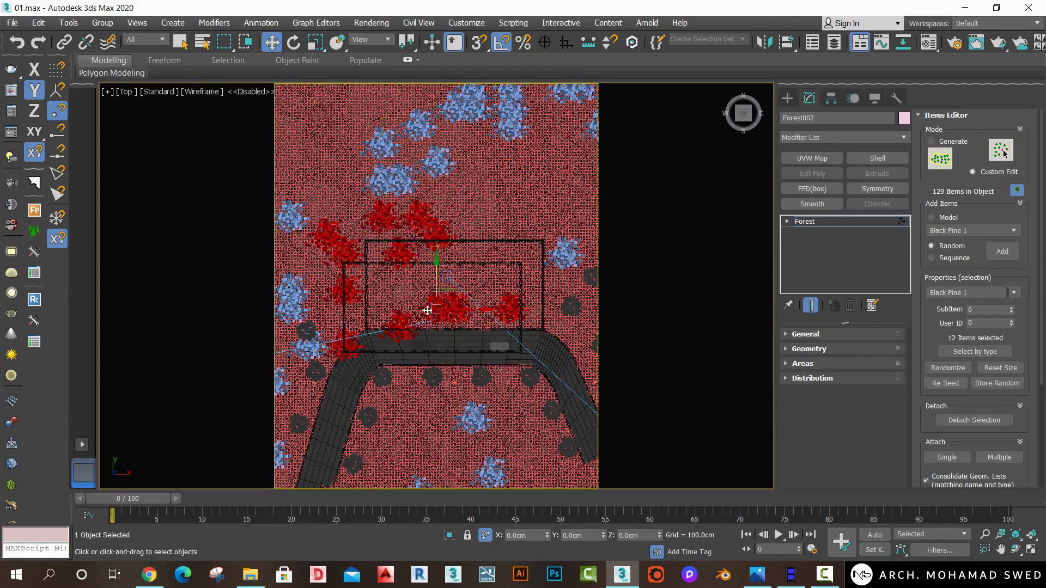
pyautogui.click(338, 347)
pyautogui.press('Delete')
pyautogui.press('c')
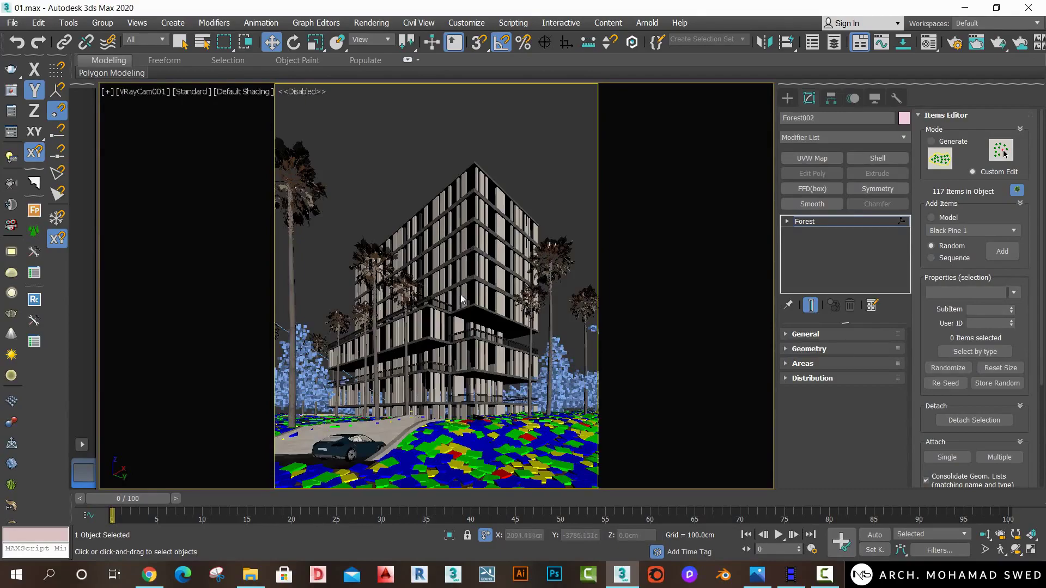
# Give the forest trees a random scale between 70 and 100%.
pyautogui.click(895, 226)
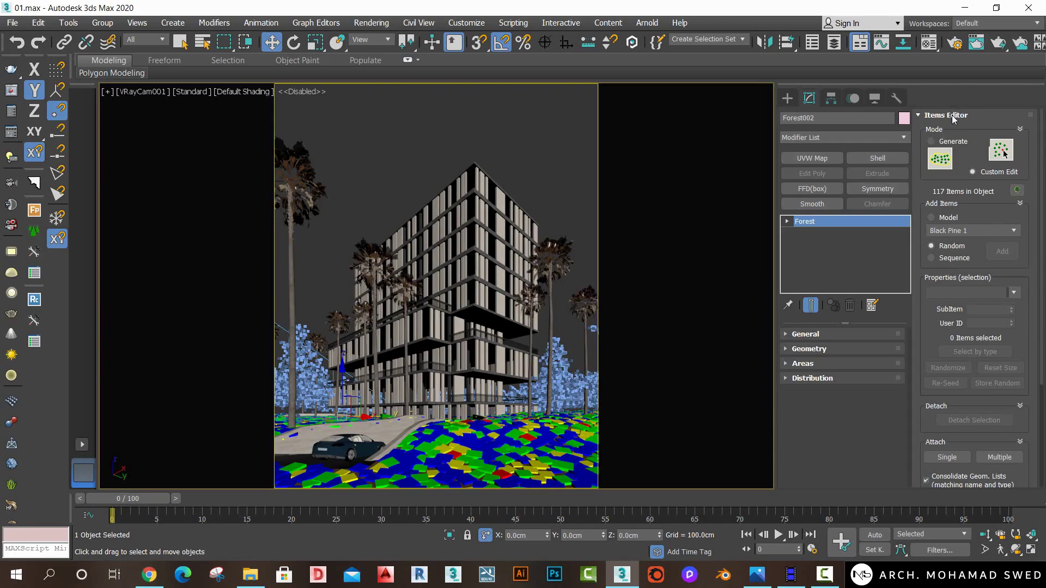
pyautogui.click(954, 116)
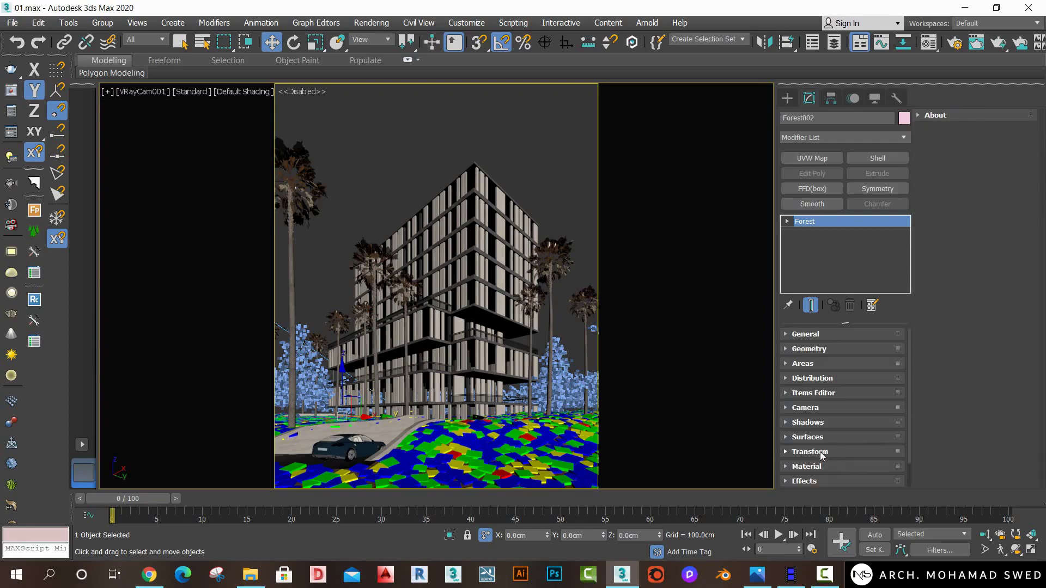
pyautogui.click(842, 453)
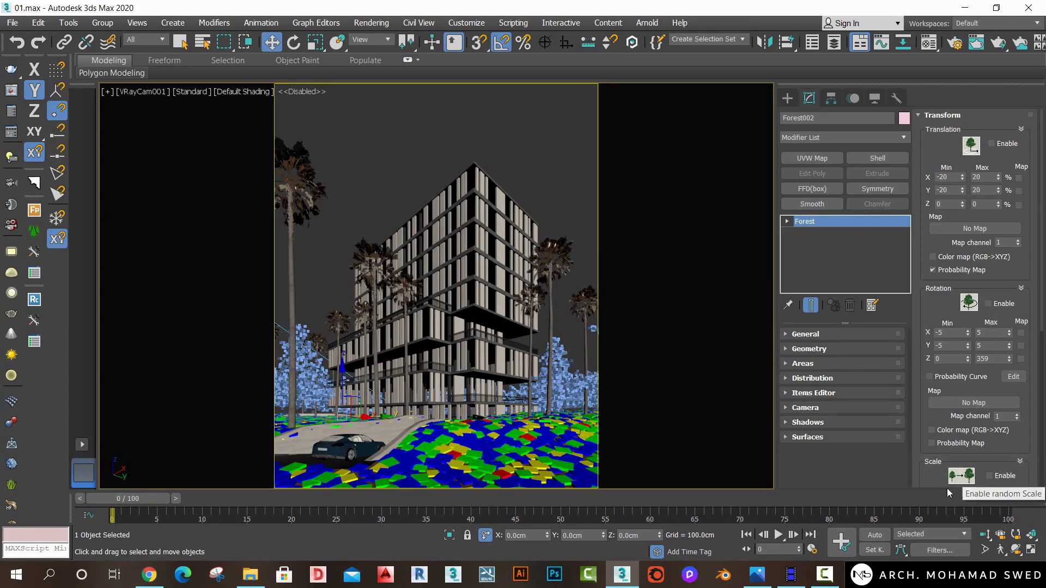
pyautogui.moveTo(989, 475); pyautogui.dragTo(972, 388)
pyautogui.click(989, 378)
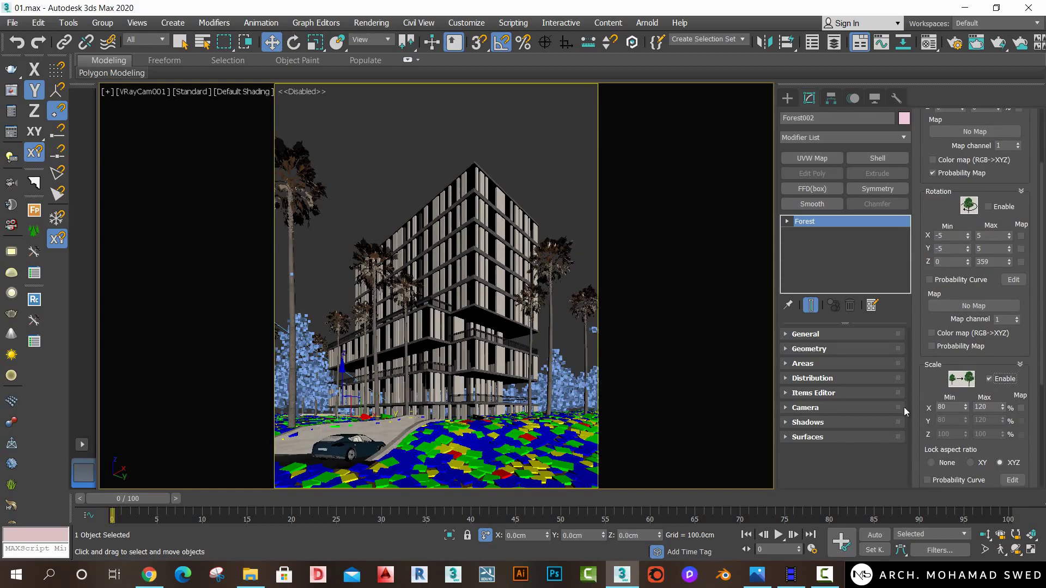
pyautogui.doubleClick(949, 407)
pyautogui.write('70')
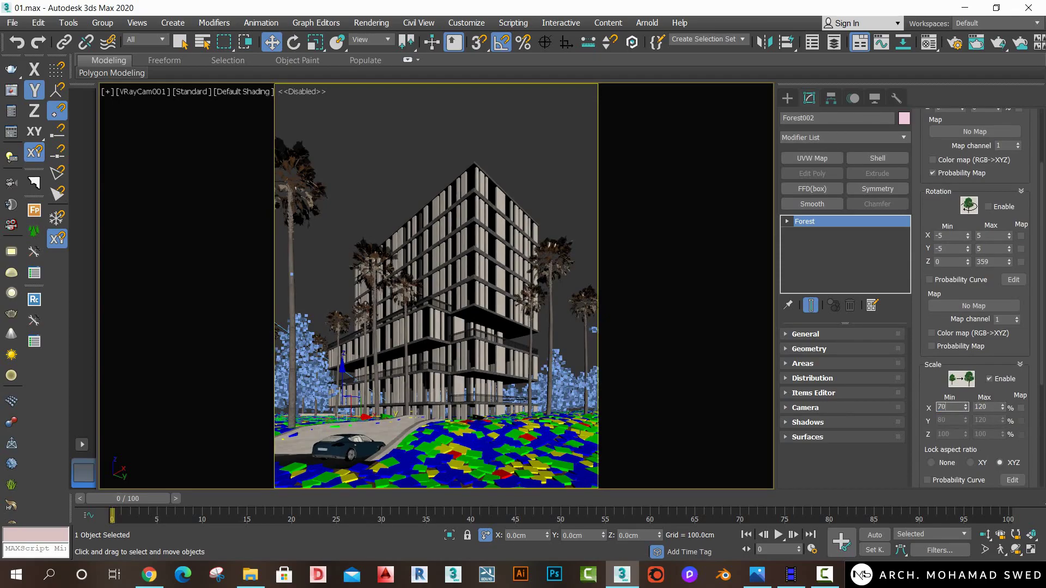
pyautogui.press('Tab')
pyautogui.write('100')
pyautogui.press('Return')
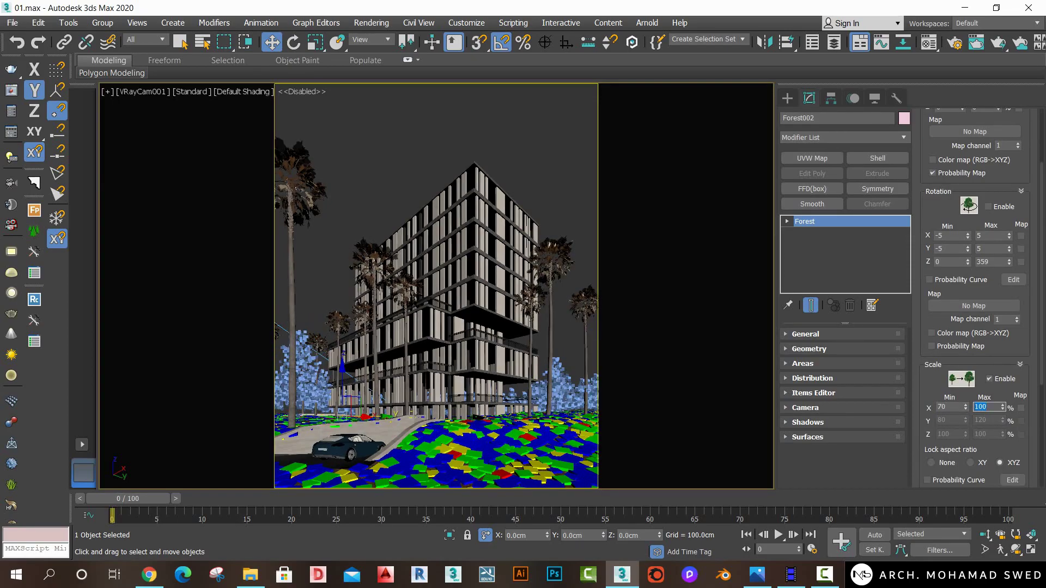
# Enable random rotation and position offset for the trees, then render the camera view.
pyautogui.click(998, 208)
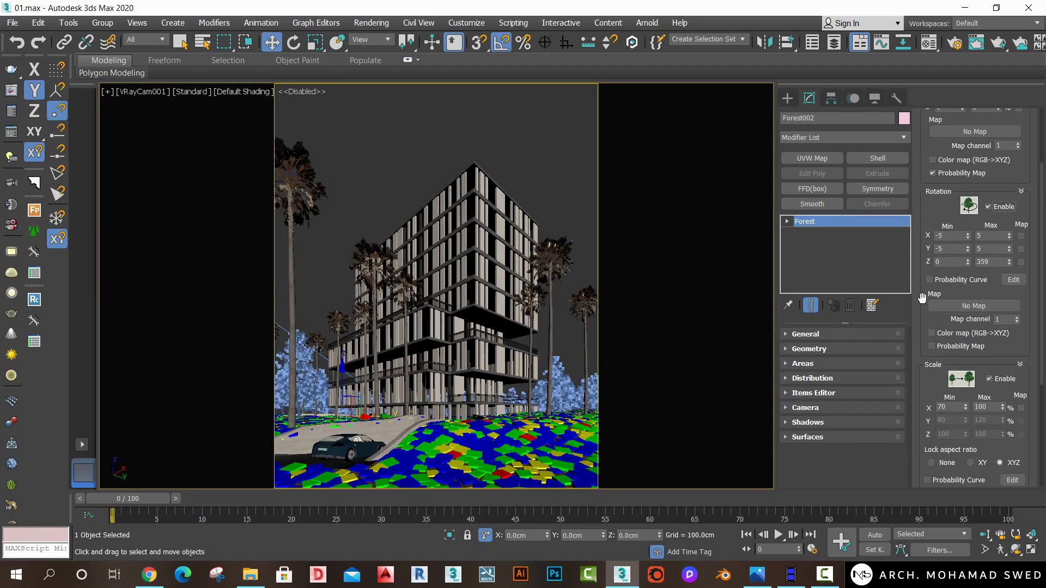
pyautogui.moveTo(943, 208); pyautogui.dragTo(935, 308)
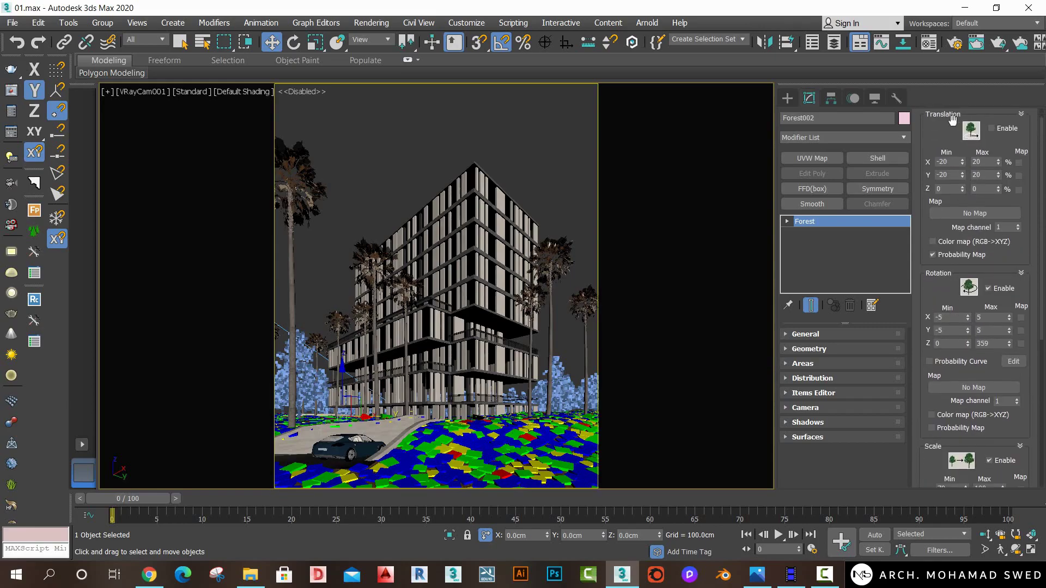
pyautogui.moveTo(955, 141); pyautogui.dragTo(956, 156)
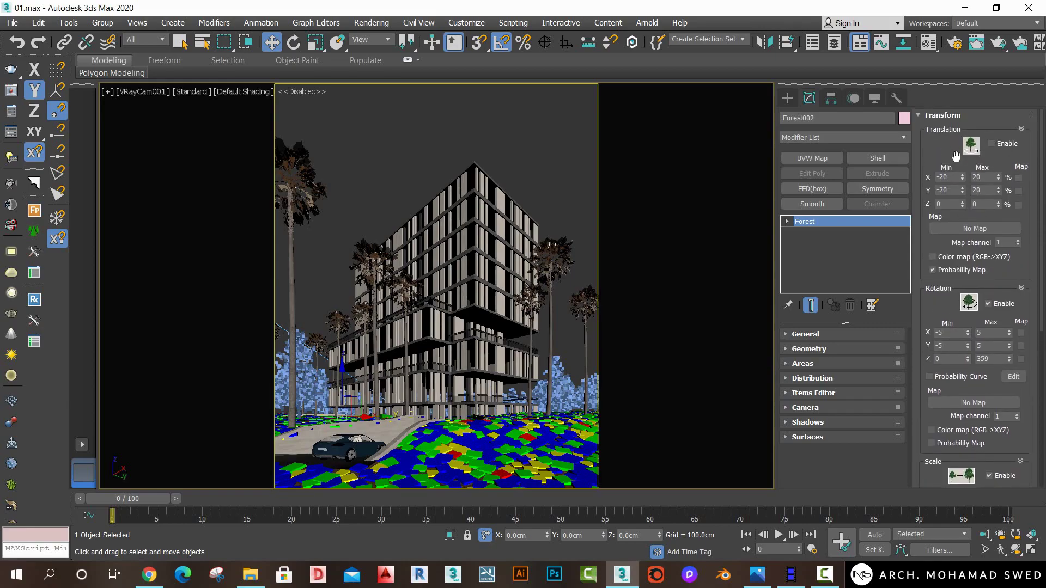
pyautogui.click(992, 144)
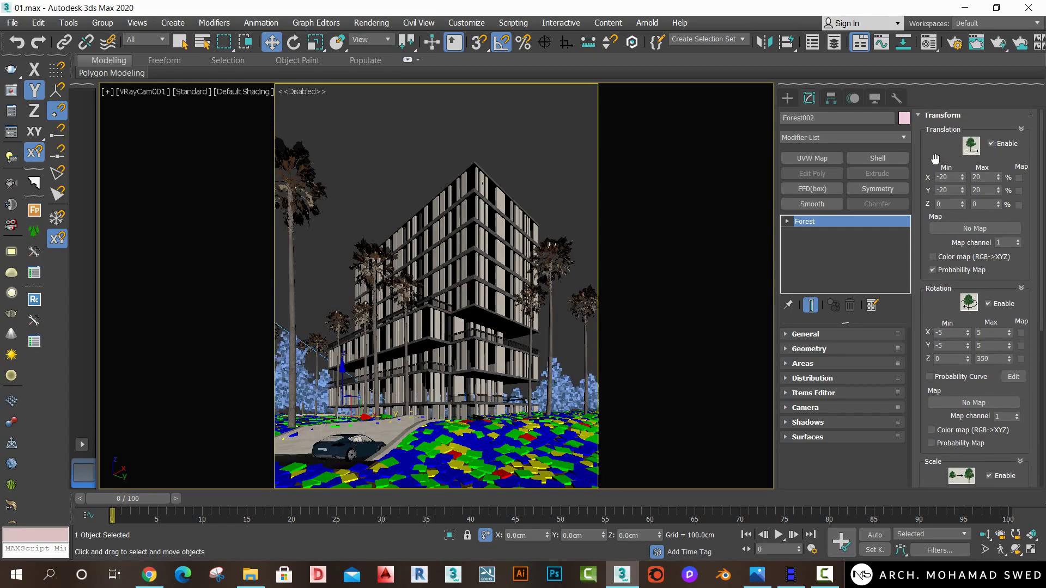
pyautogui.hotkey('shift', 'q')
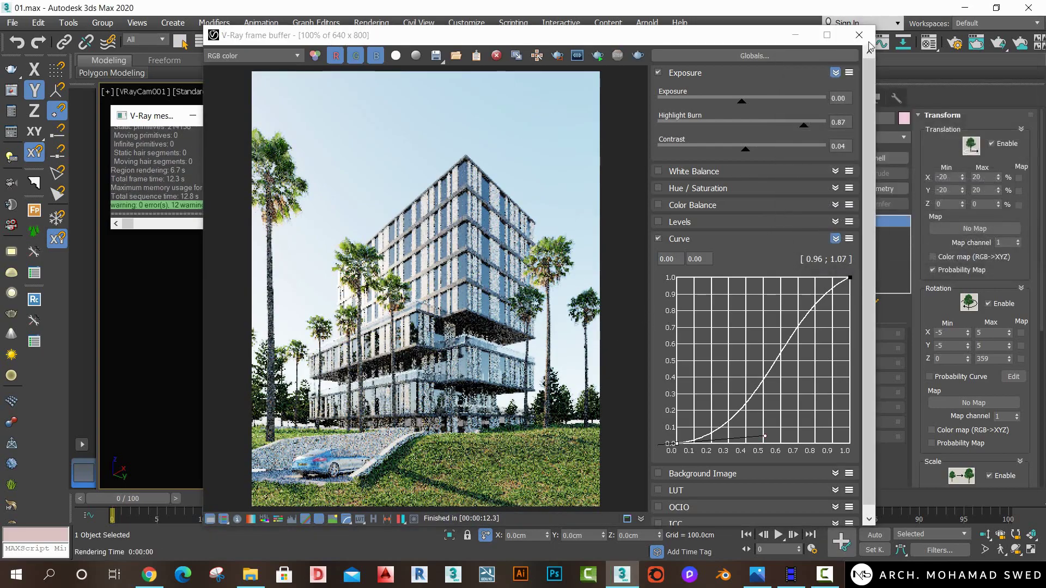
# Change the trees' random scale to 100–120% and re-render the camera view.
pyautogui.click(860, 35)
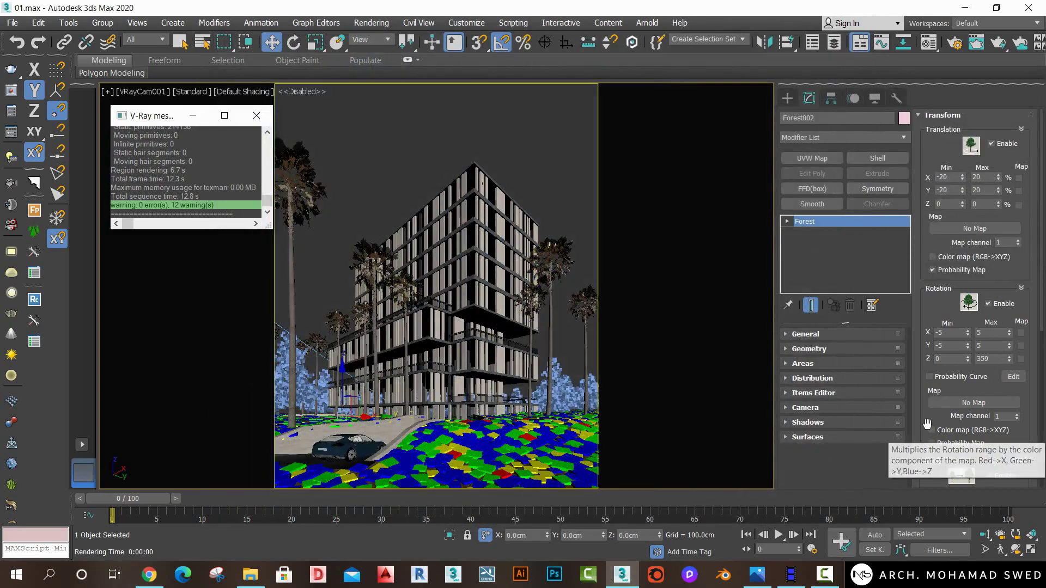
pyautogui.scroll(-3, 927, 424)
pyautogui.scroll(-2, 926, 403)
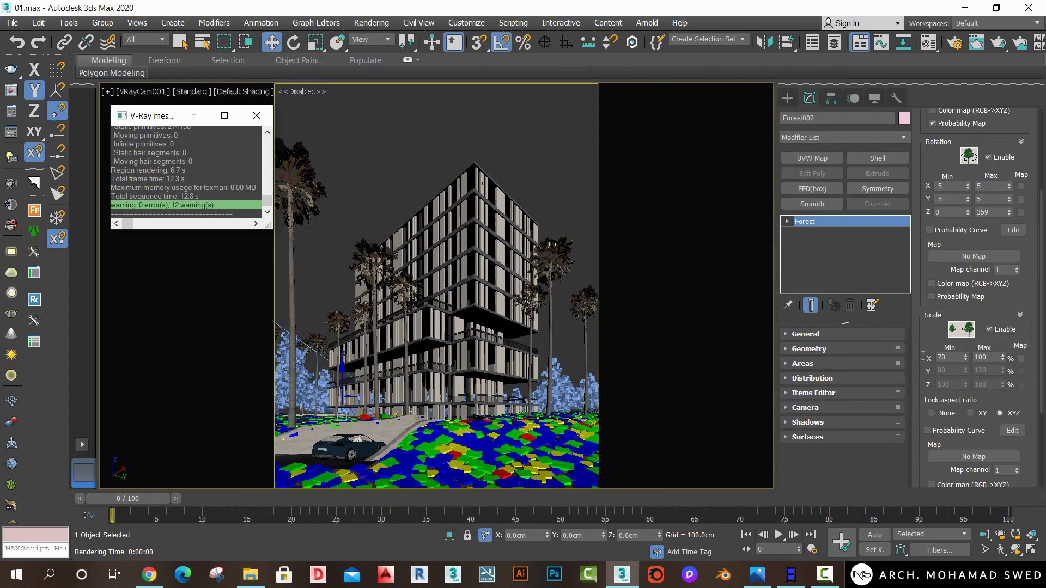
pyautogui.doubleClick(951, 358)
pyautogui.write('100')
pyautogui.press('Tab')
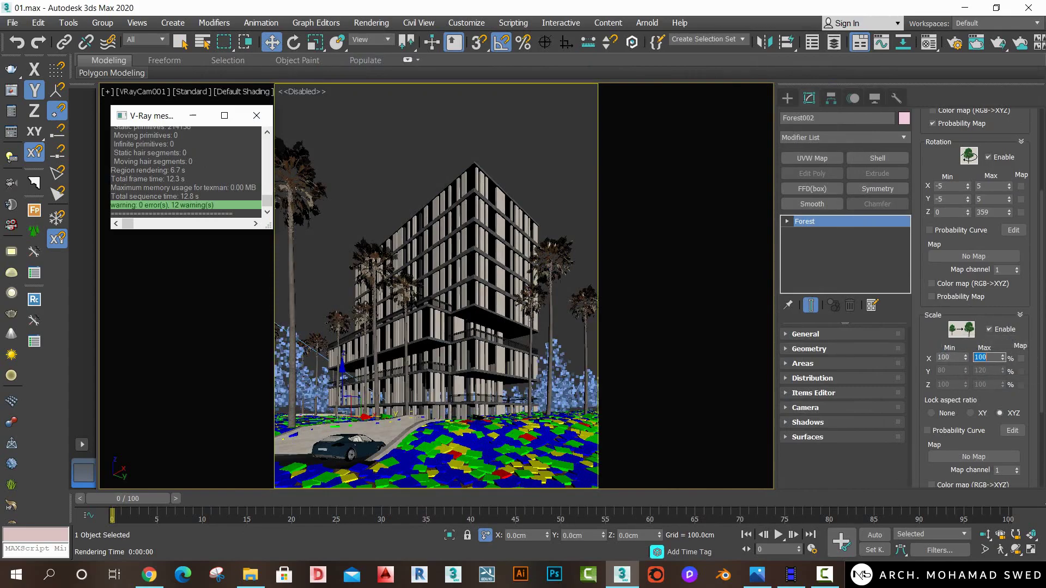
pyautogui.write('120')
pyautogui.press('Return')
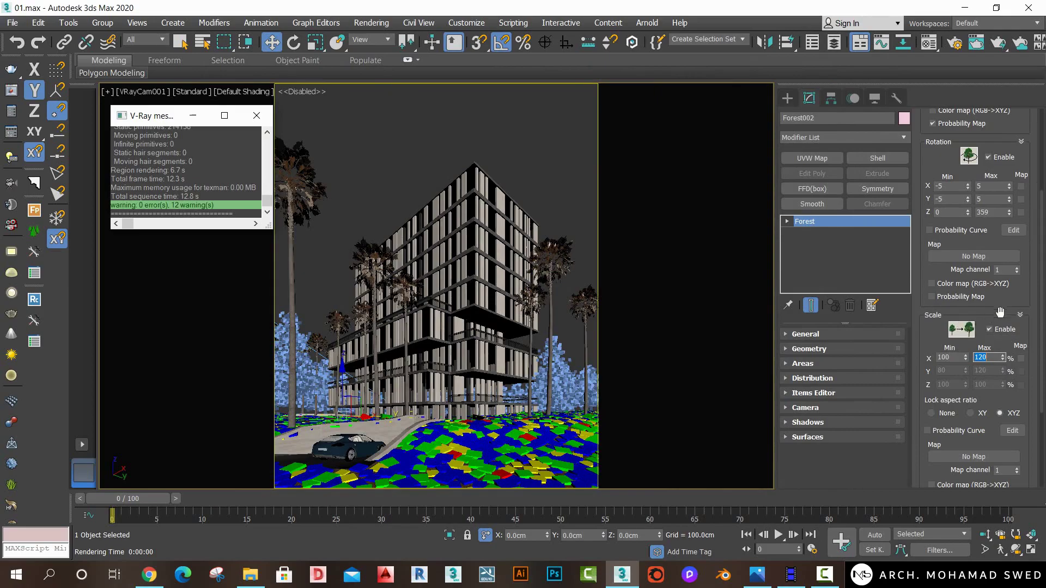
pyautogui.scroll(1, 931, 328)
pyautogui.hotkey('shift', 'q')
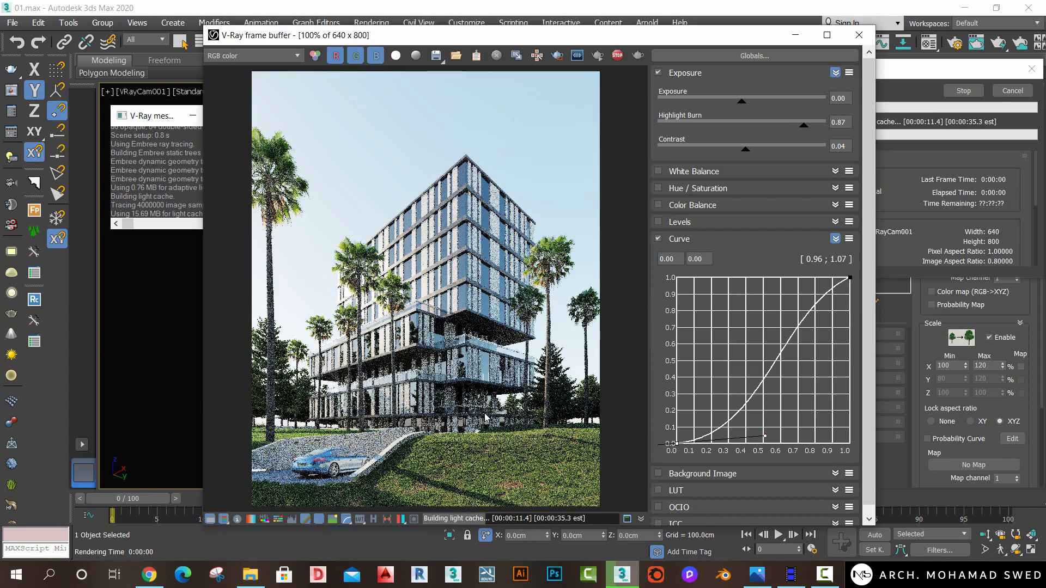
pyautogui.click(857, 36)
# Check the scene from Top view, return to VRayCam001, and open the 01.jpg reference photo.
pyautogui.press('t')
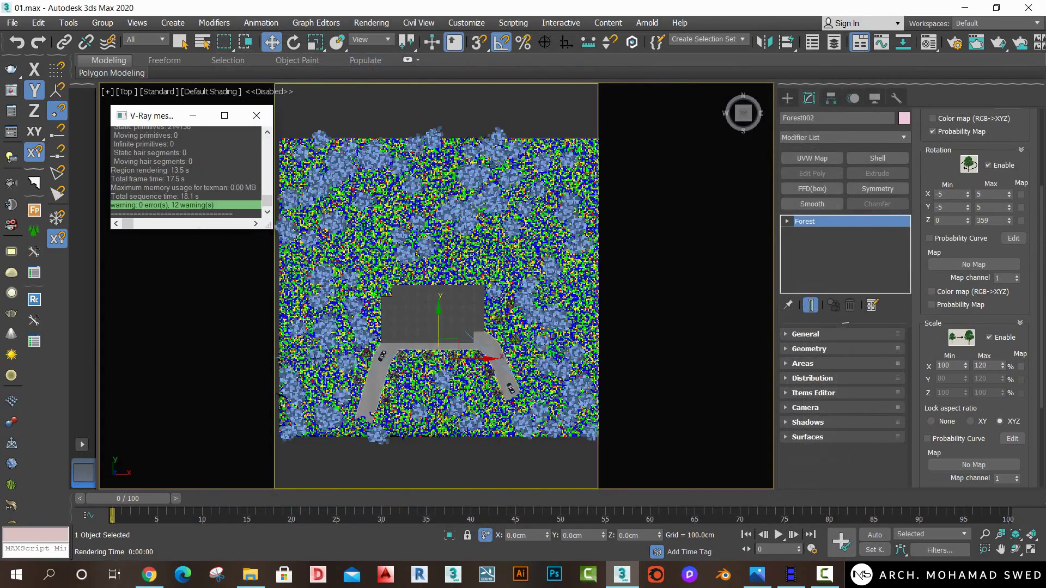
pyautogui.scroll(-5, 352, 285)
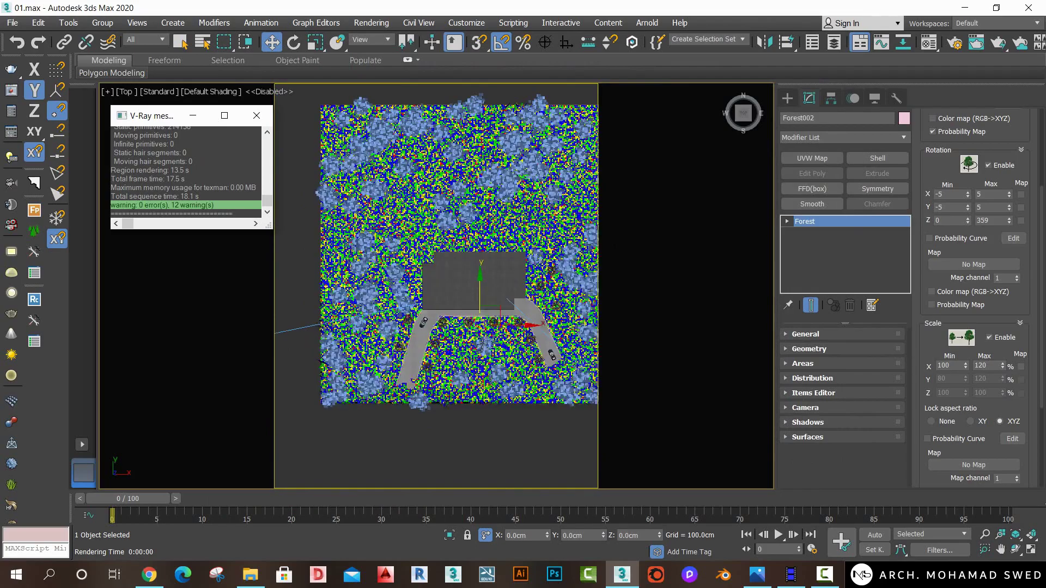
pyautogui.scroll(2, 502, 330)
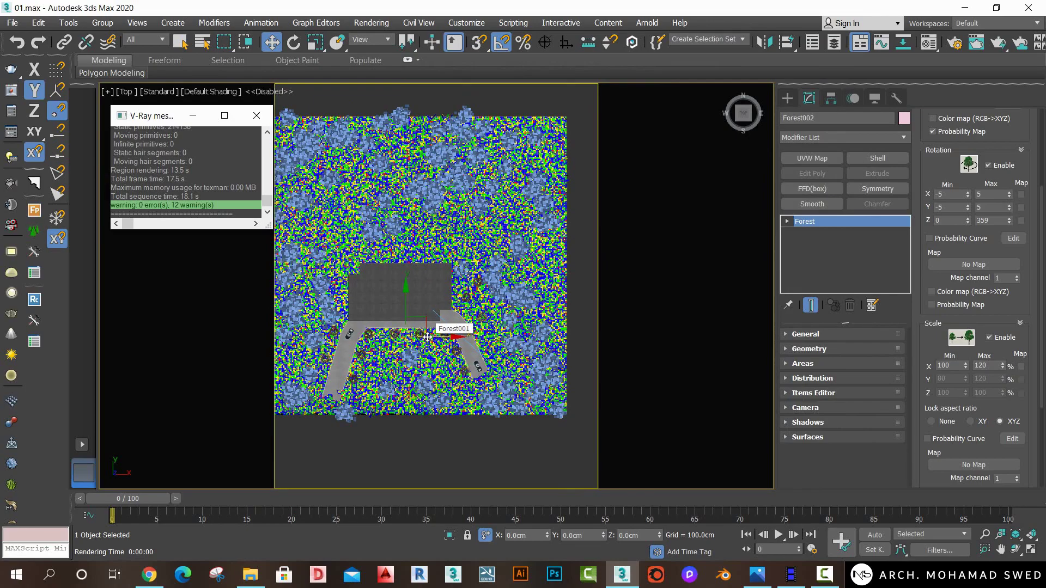
pyautogui.press('c')
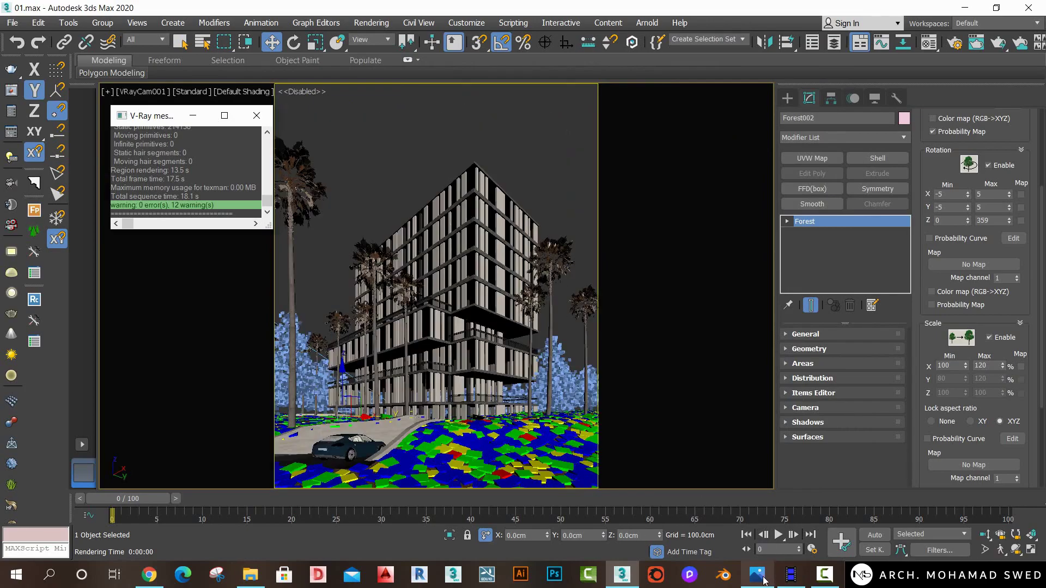
pyautogui.click(757, 575)
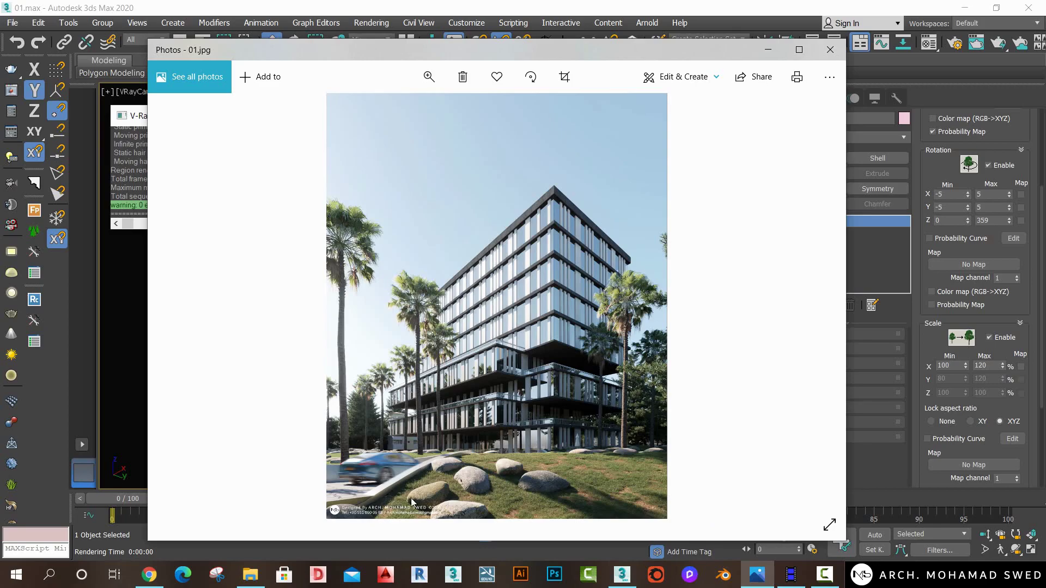
# Return to the scene in Top view and clear the current selection.
pyautogui.hotkey('alt', 'Tab')
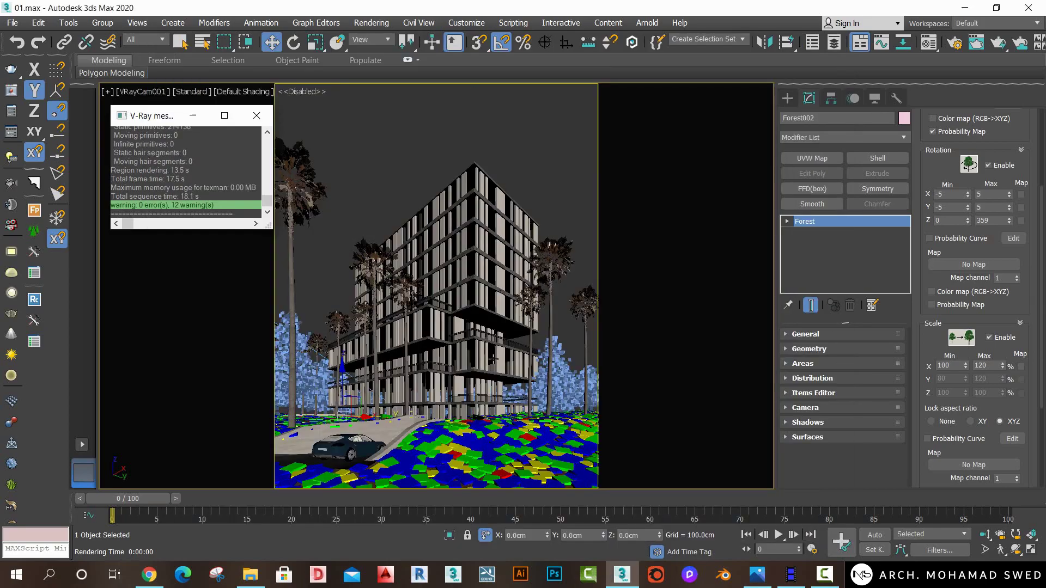
pyautogui.press('t')
pyautogui.scroll(5, 532, 338)
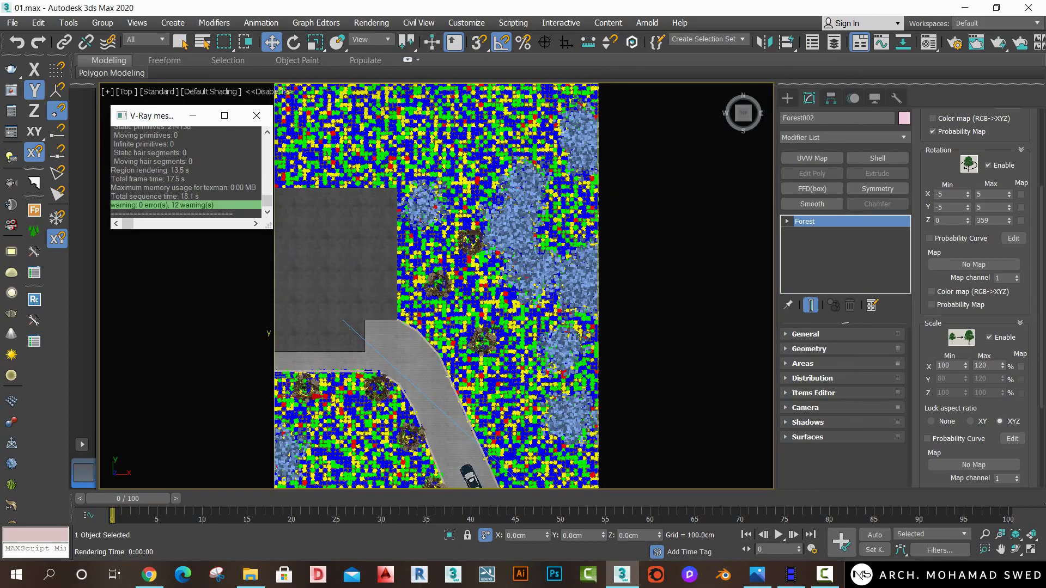
pyautogui.click(499, 315)
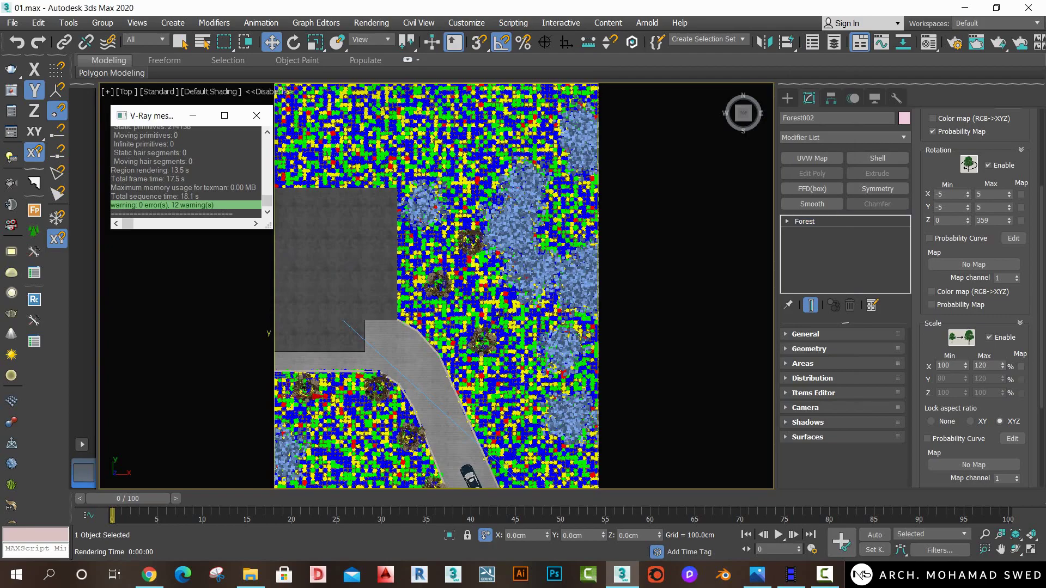
pyautogui.scroll(3, 507, 305)
pyautogui.scroll(3, 512, 297)
pyautogui.scroll(3, 515, 293)
pyautogui.click(516, 293)
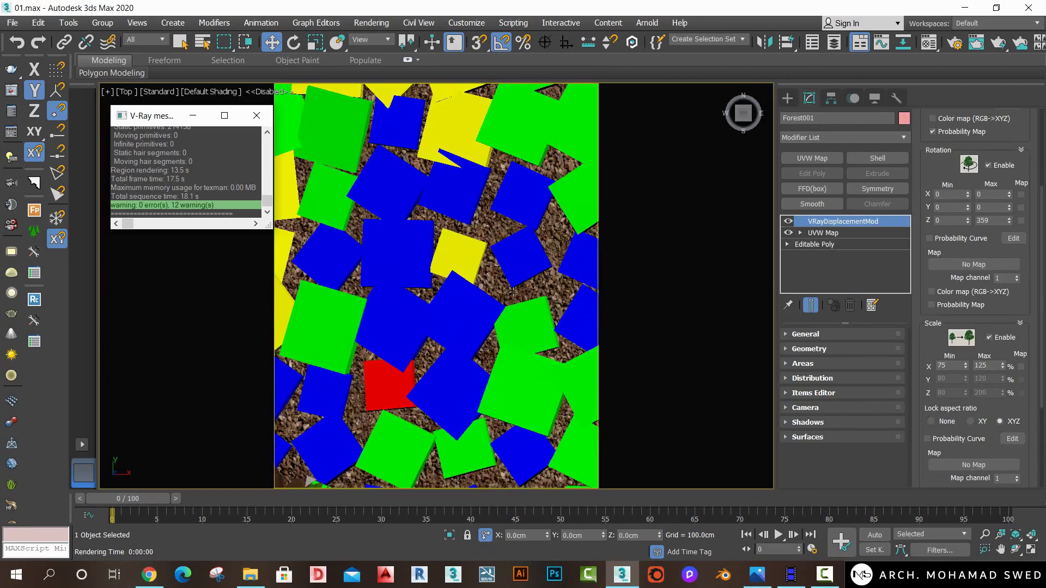
pyautogui.scroll(-3, 501, 305)
pyautogui.scroll(-4, 486, 321)
pyautogui.scroll(-1, 471, 306)
pyautogui.click(607, 295)
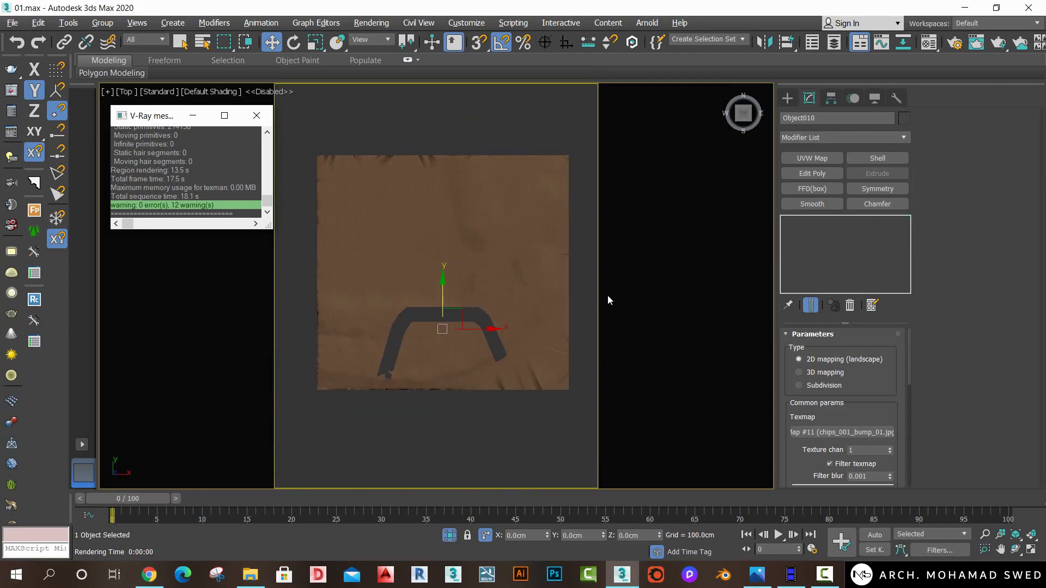
# Start a new Forest Pro scatter and bring up its model library.
pyautogui.click(788, 99)
pyautogui.click(813, 176)
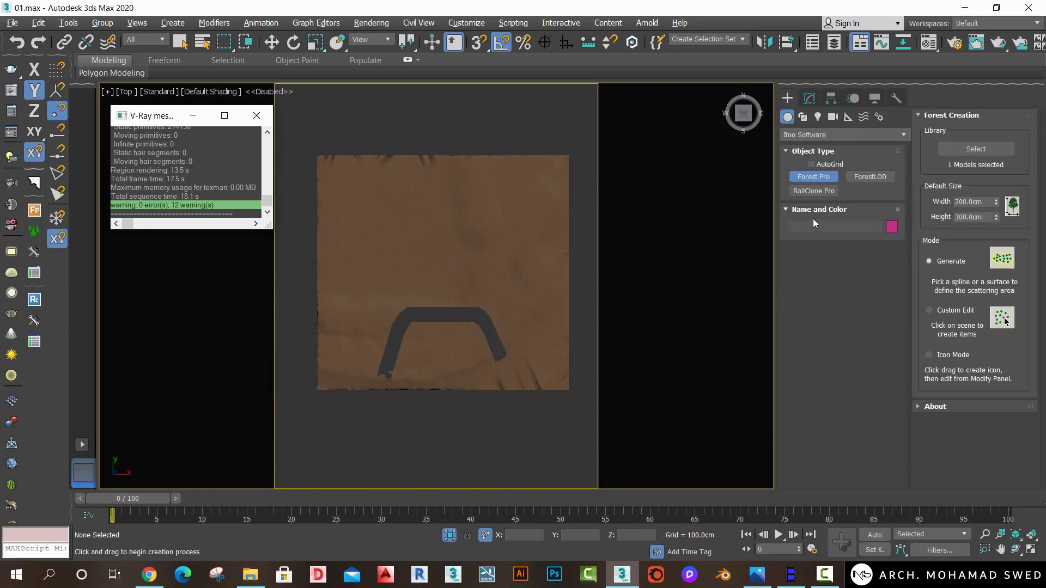
pyautogui.click(976, 149)
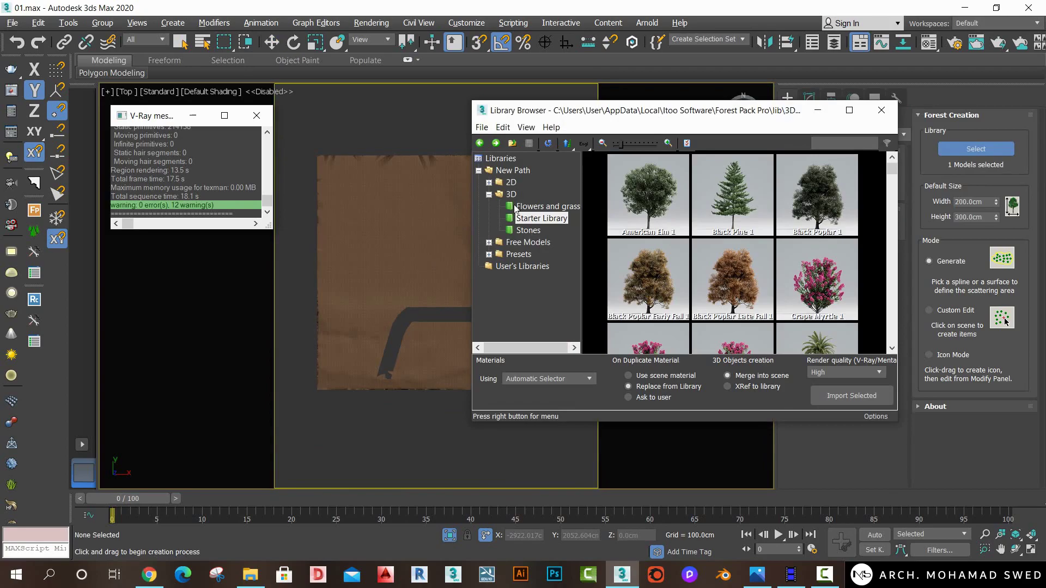
# Apply the All Rocks Same Size preset from Presets > Stones in the library.
pyautogui.click(527, 230)
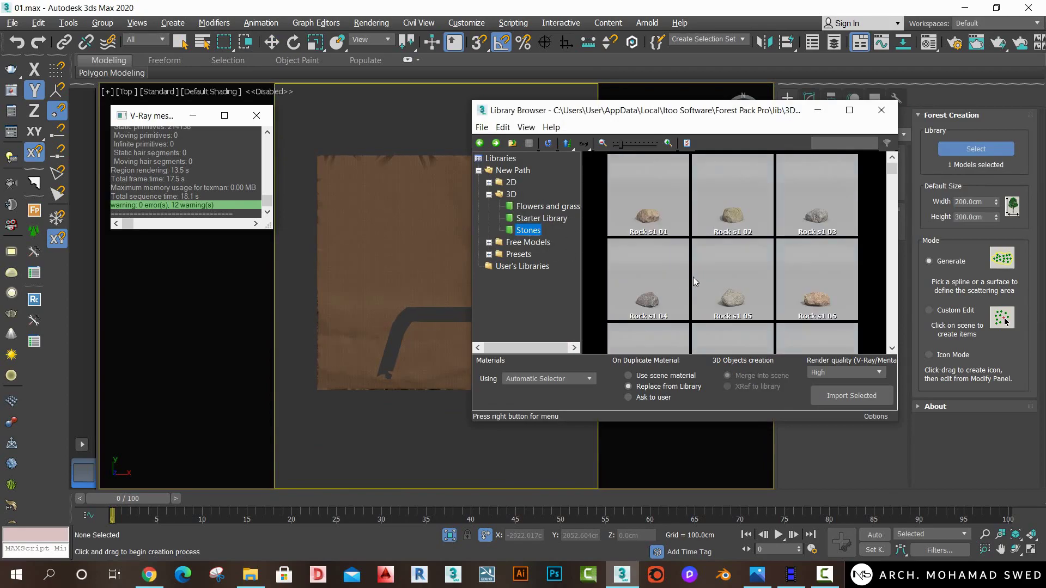
pyautogui.scroll(-2, 744, 220)
pyautogui.scroll(-2, 747, 220)
pyautogui.scroll(-3, 746, 218)
pyautogui.scroll(-3, 747, 218)
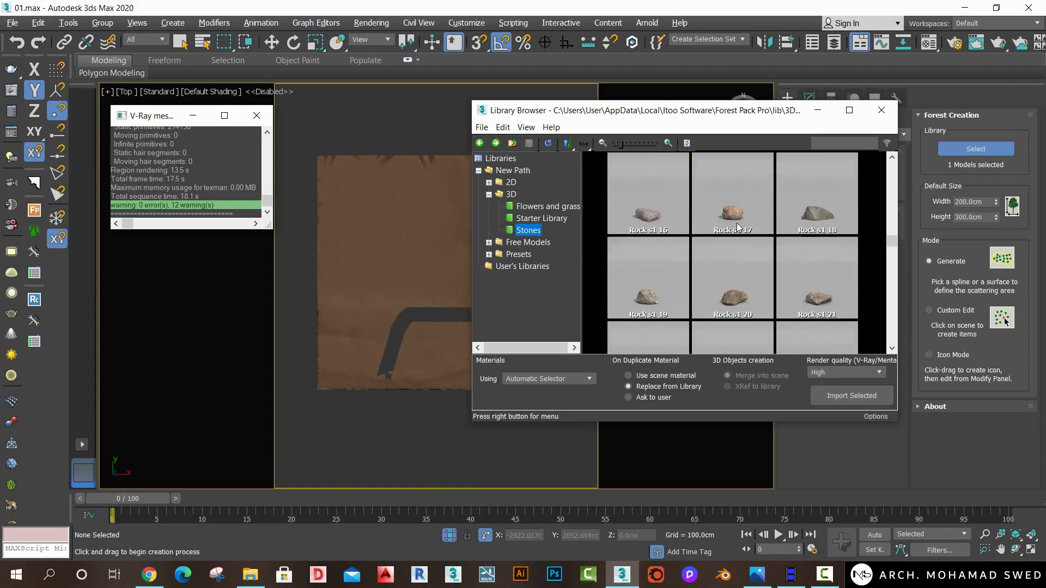
pyautogui.scroll(-2, 734, 227)
pyautogui.scroll(-2, 729, 231)
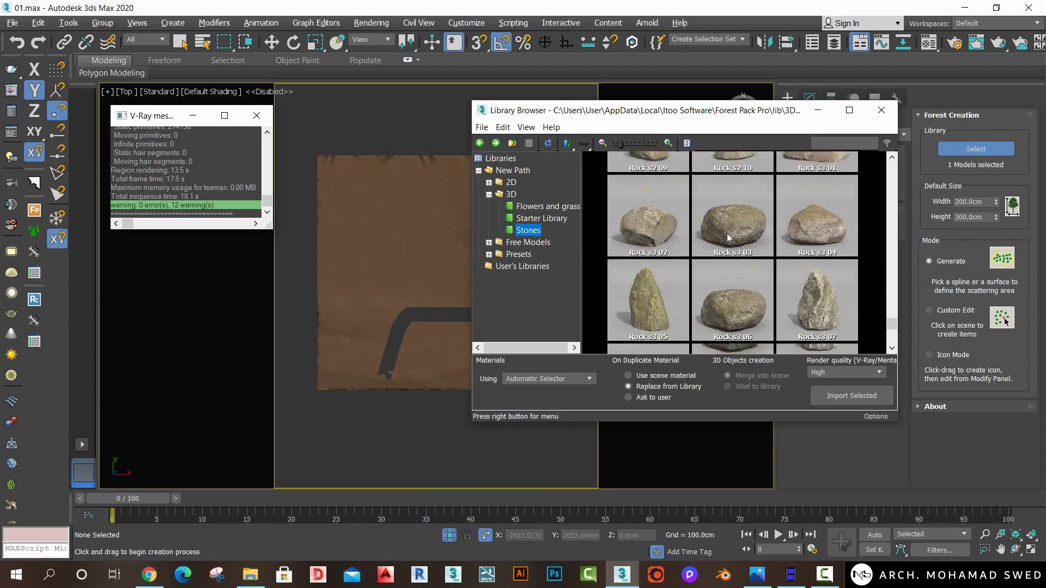
pyautogui.scroll(-2, 724, 233)
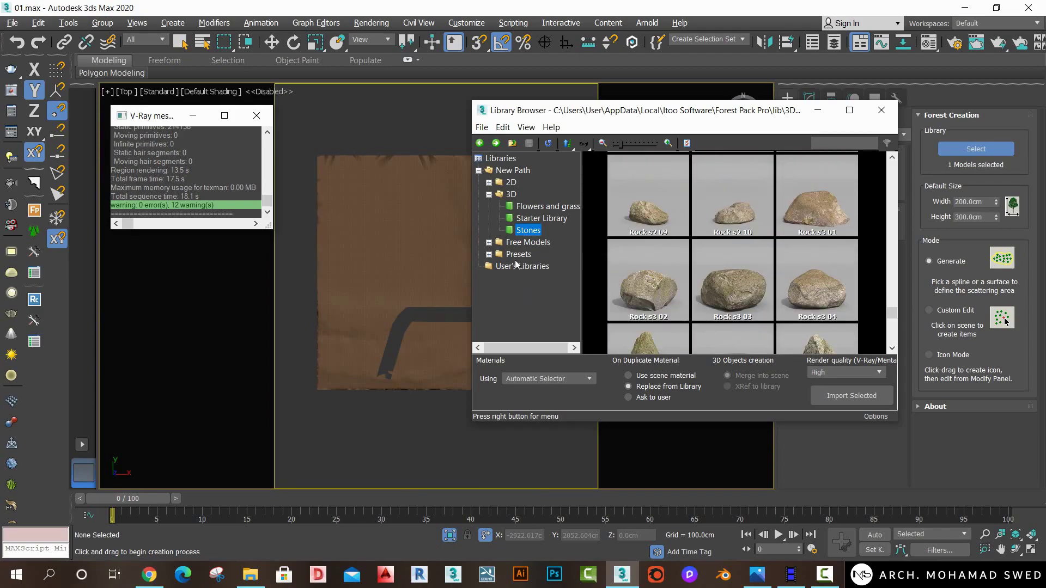
pyautogui.doubleClick(512, 255)
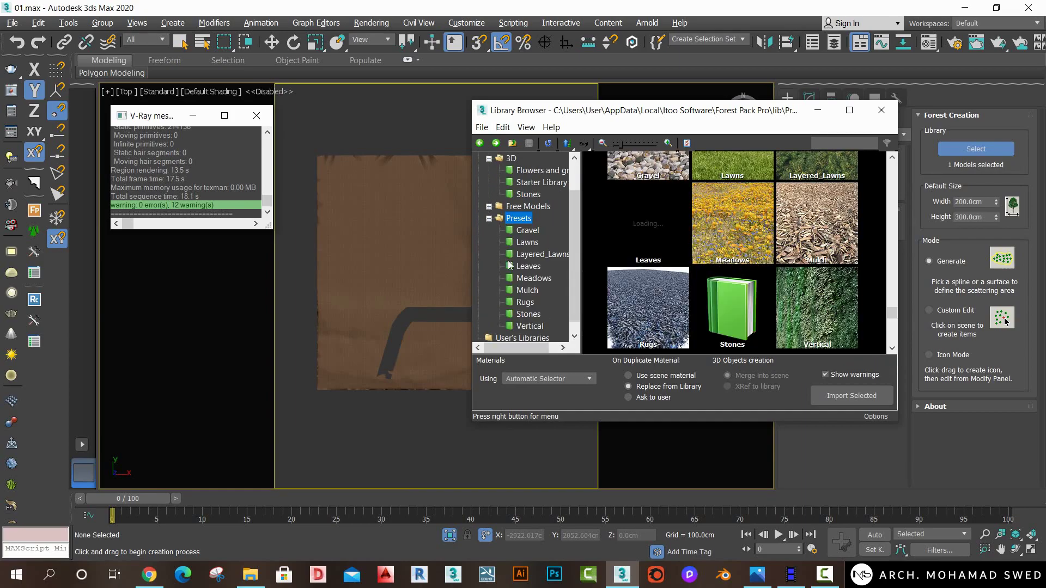
pyautogui.click(521, 316)
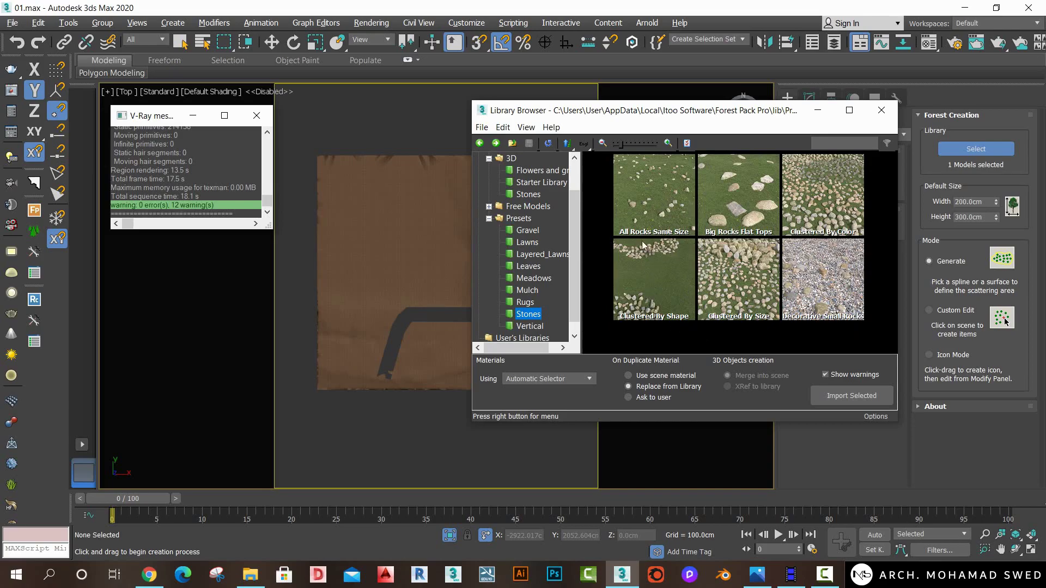
pyautogui.click(654, 202)
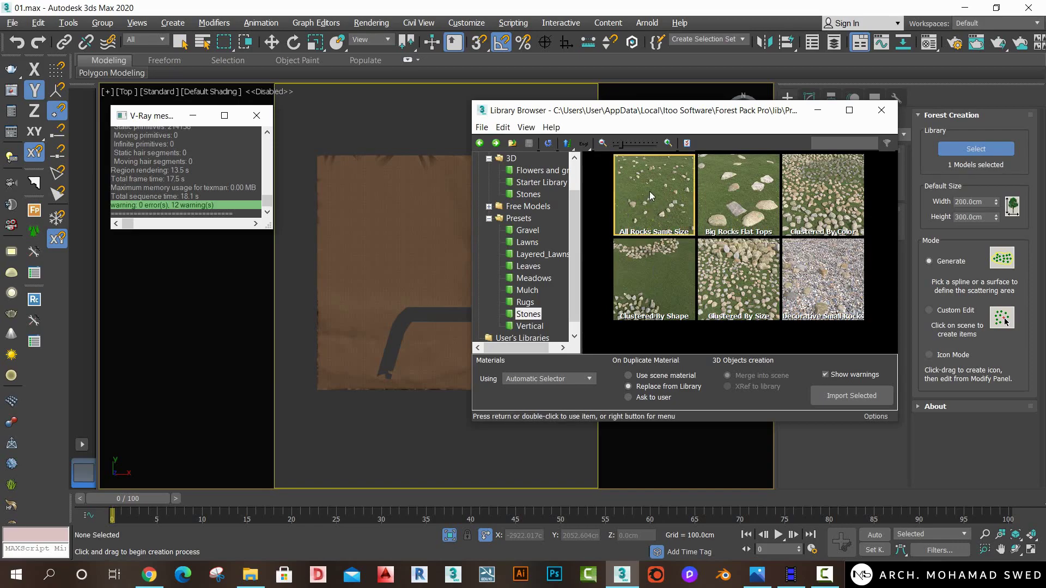
pyautogui.doubleClick(649, 191)
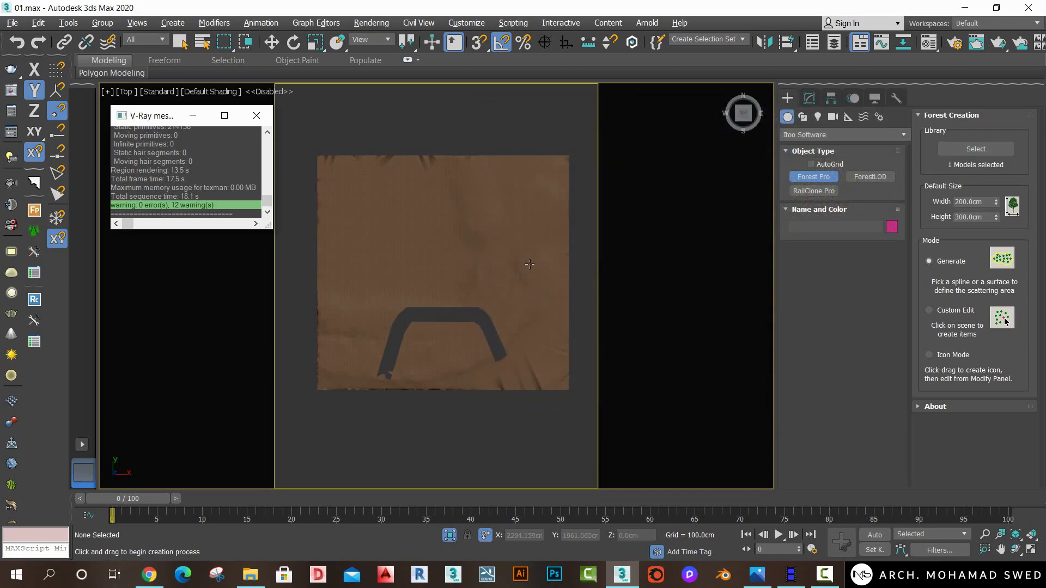
# Create the Forest003 rock scatter on the ground plane.
pyautogui.rightClick(499, 305)
pyautogui.click(504, 323)
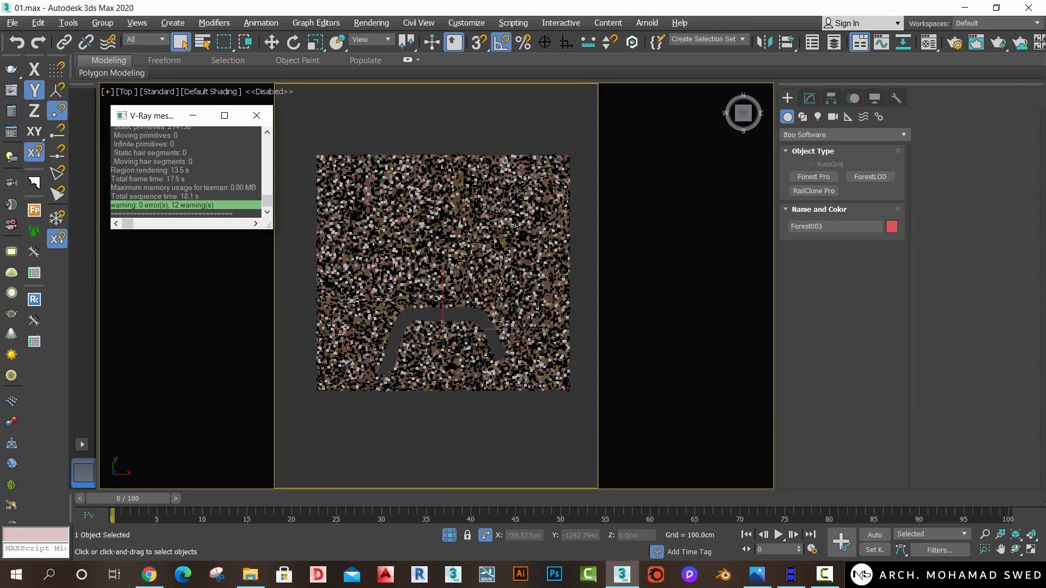
pyautogui.scroll(6, 526, 309)
pyautogui.scroll(3, 541, 292)
pyautogui.scroll(3, 541, 292)
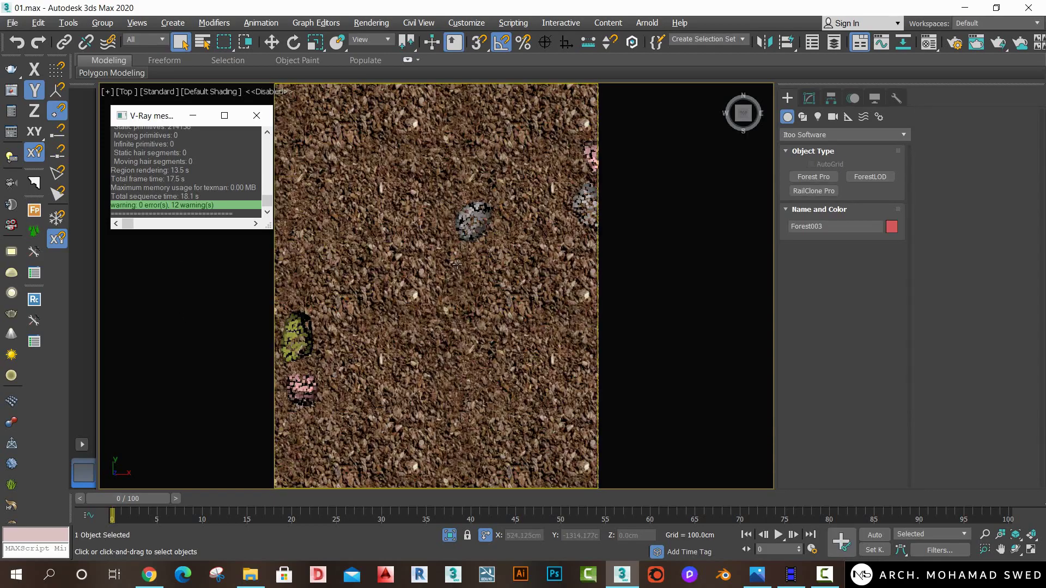
# Display Forest003 in the viewport as Box proxies.
pyautogui.click(809, 103)
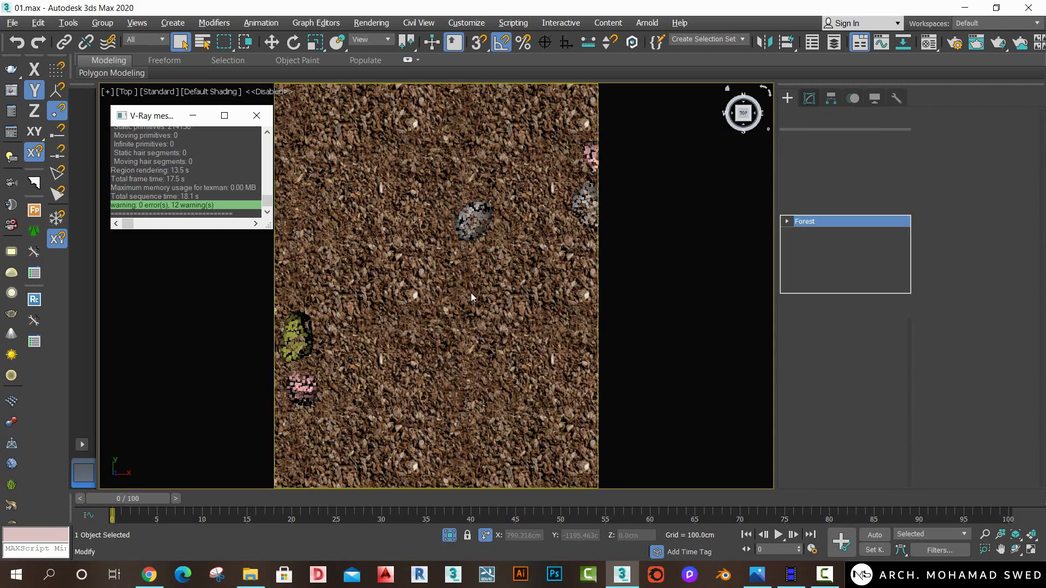
pyautogui.scroll(-3, 729, 200)
pyautogui.scroll(-3, 729, 199)
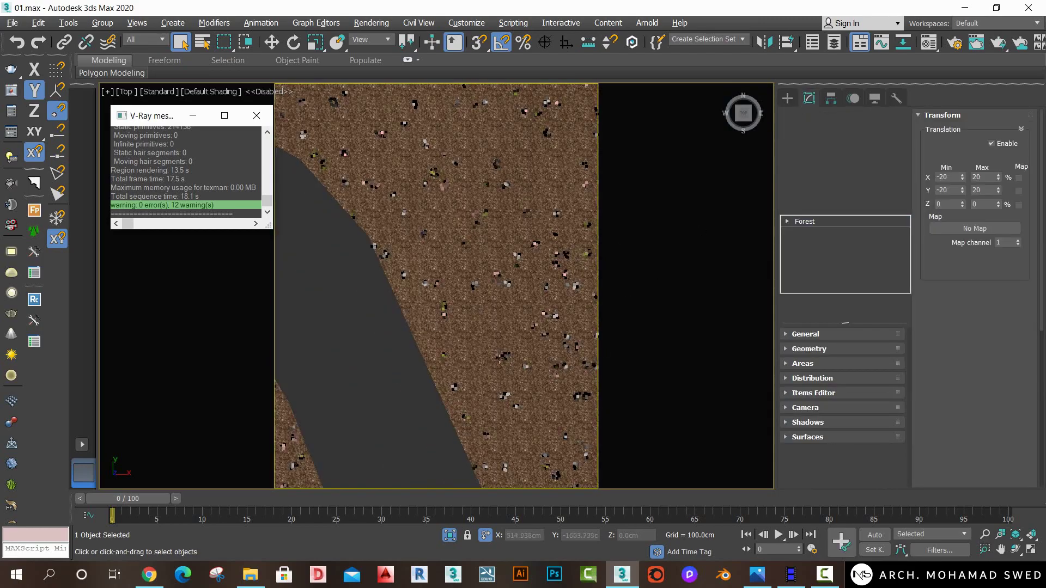
pyautogui.click(942, 115)
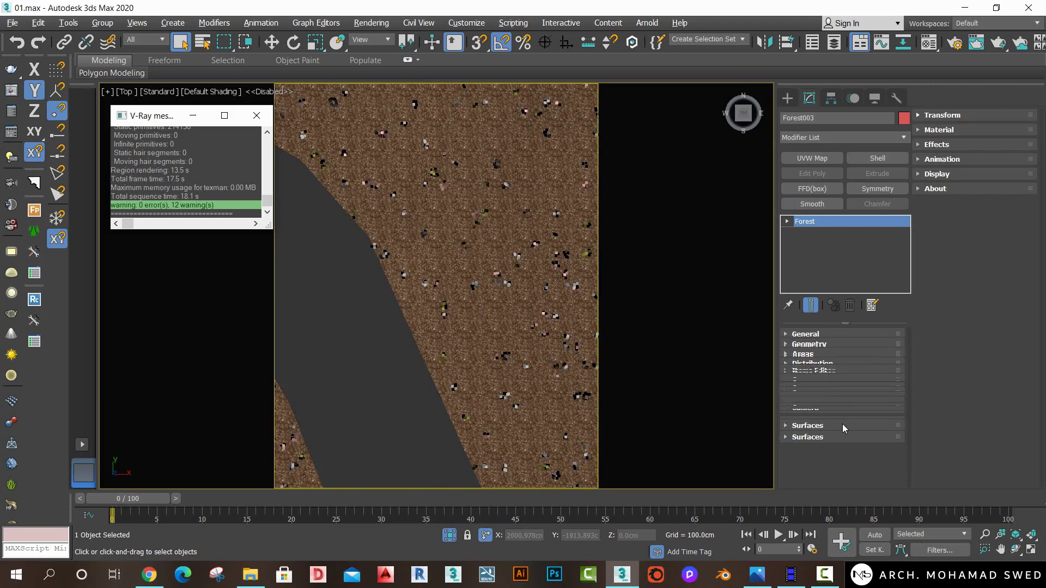
pyautogui.click(838, 480)
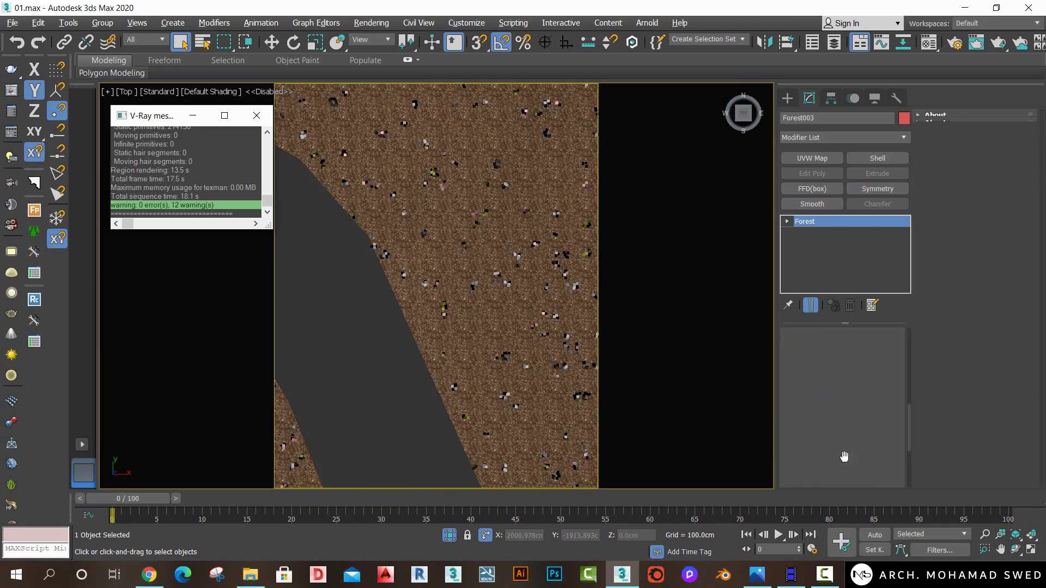
pyautogui.click(993, 177)
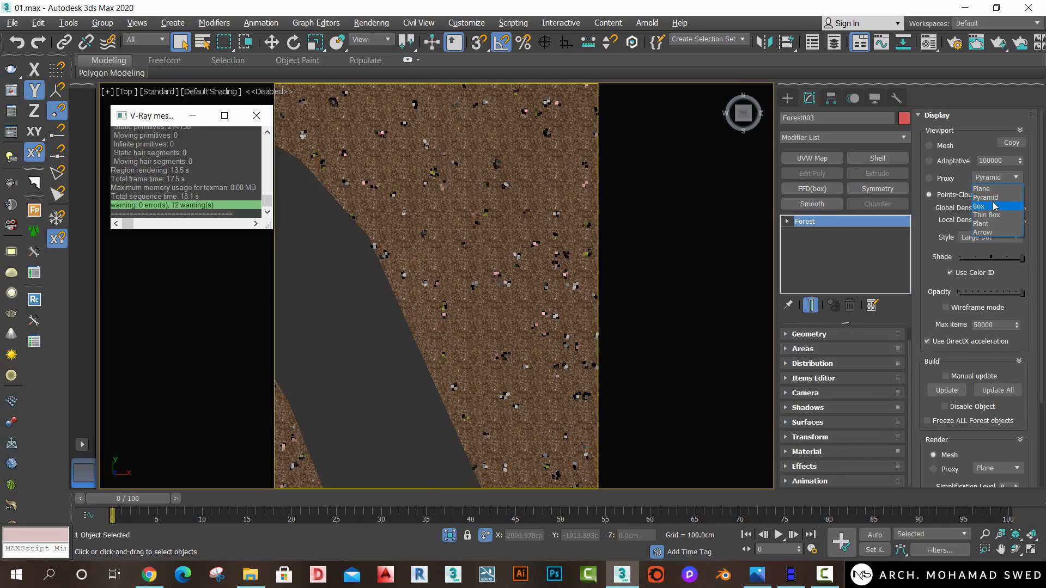
pyautogui.click(994, 206)
pyautogui.click(929, 178)
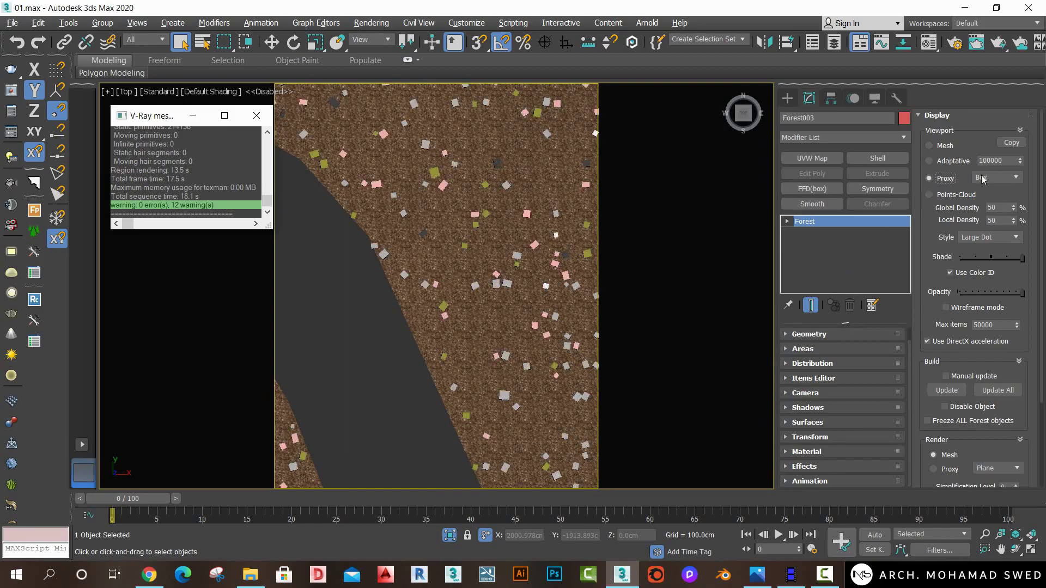
pyautogui.moveTo(510, 362)
pyautogui.keyDown('alt'); pyautogui.mouseDown(button='middle')
pyautogui.moveTo(462, 289)
pyautogui.moveTo(535, 378)
pyautogui.moveTo(434, 352)
pyautogui.moveTo(468, 305)
pyautogui.mouseUp(button='middle'); pyautogui.keyUp('alt')
pyautogui.scroll(-5, 435, 352)
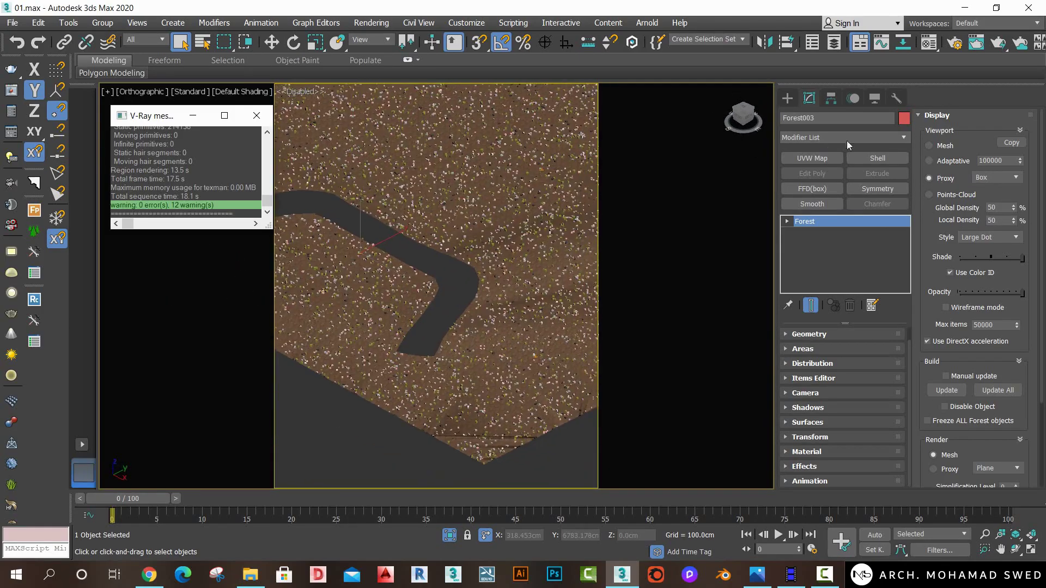
pyautogui.click(933, 117)
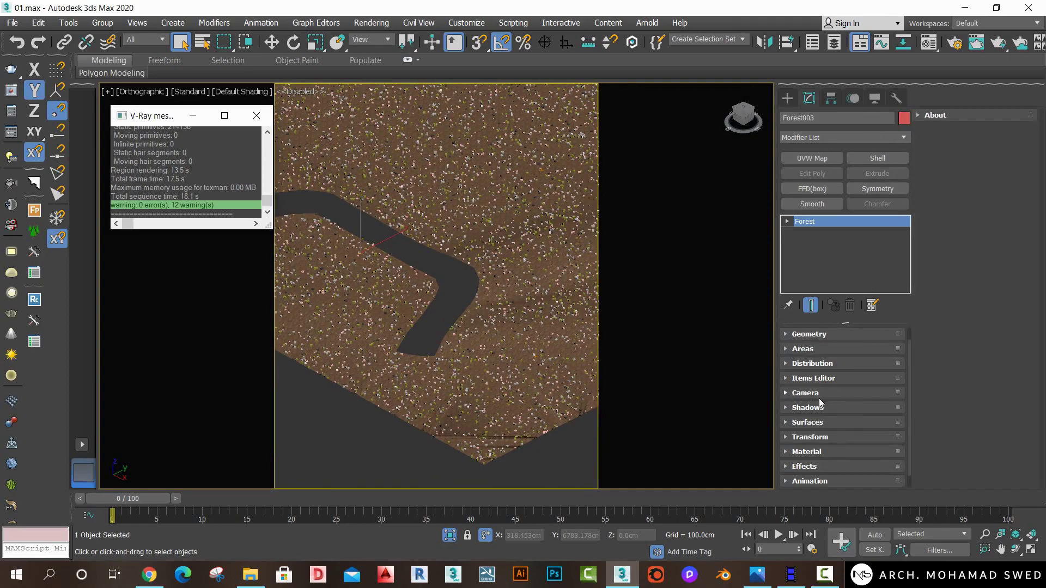
# Use the Patches 2 distribution map with 16200cm X density units for the rocks.
pyautogui.click(848, 364)
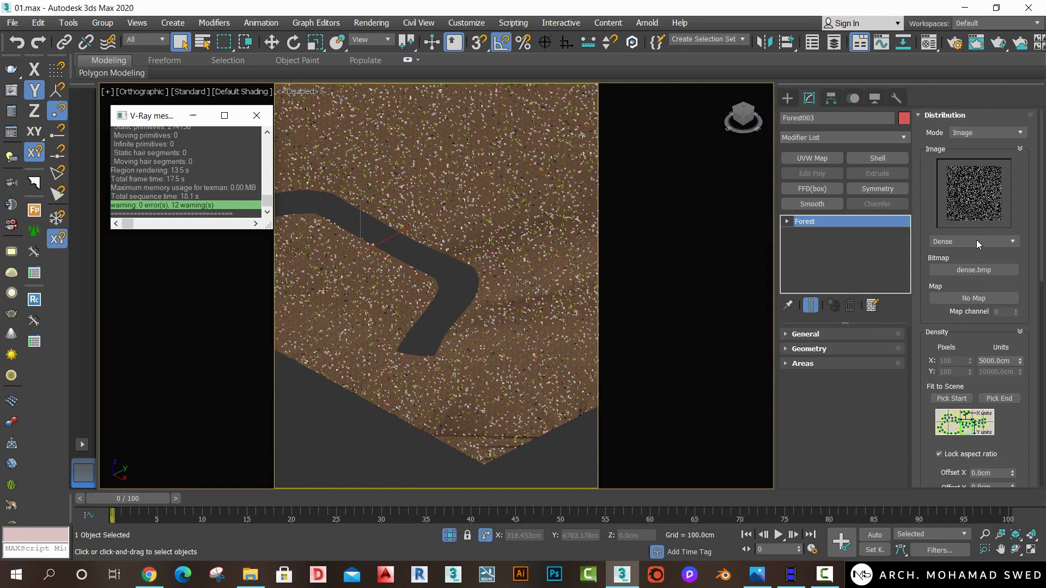
pyautogui.scroll(1, 977, 240)
pyautogui.press('t')
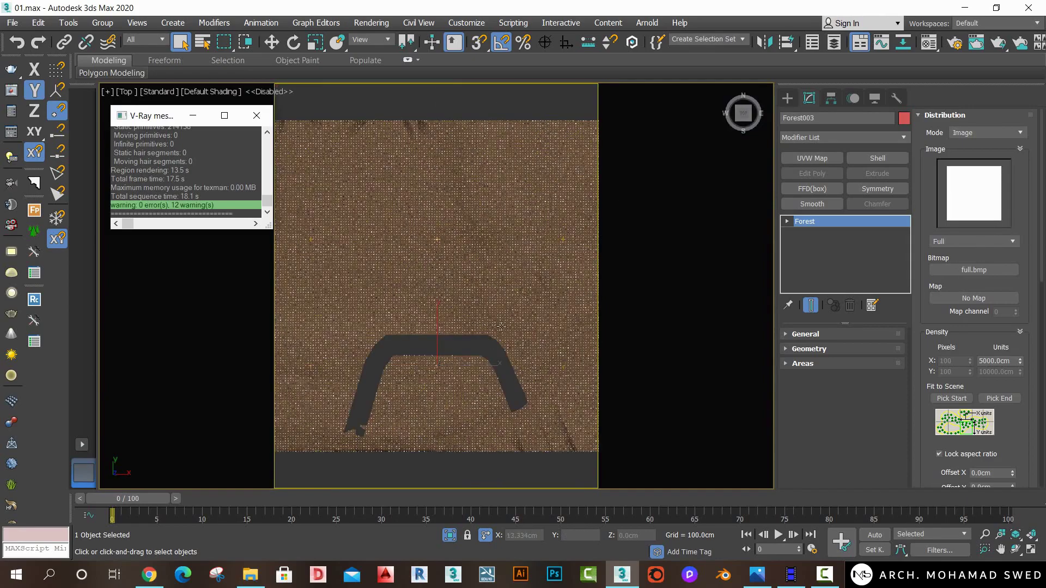
pyautogui.scroll(-1, 948, 243)
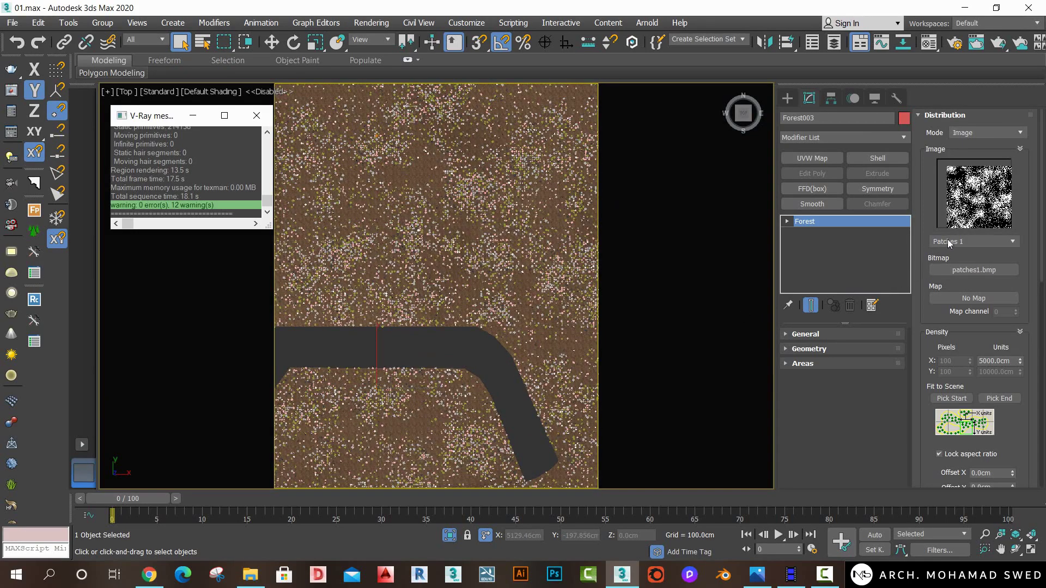
pyautogui.scroll(-1, 948, 243)
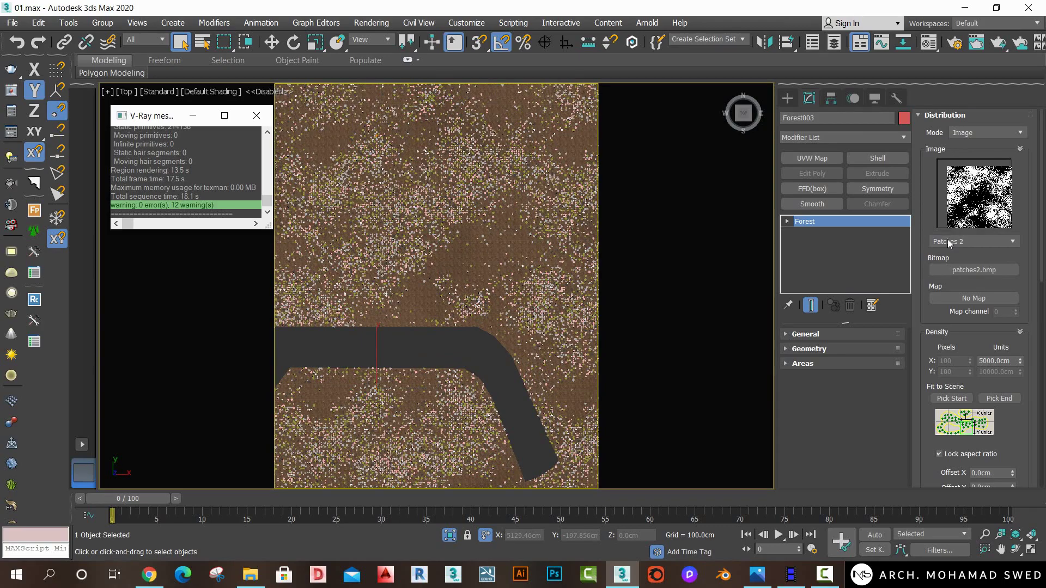
pyautogui.moveTo(567, 408)
pyautogui.mouseDown(button='middle')
pyautogui.moveTo(561, 330)
pyautogui.moveTo(530, 314)
pyautogui.mouseUp(button='middle')
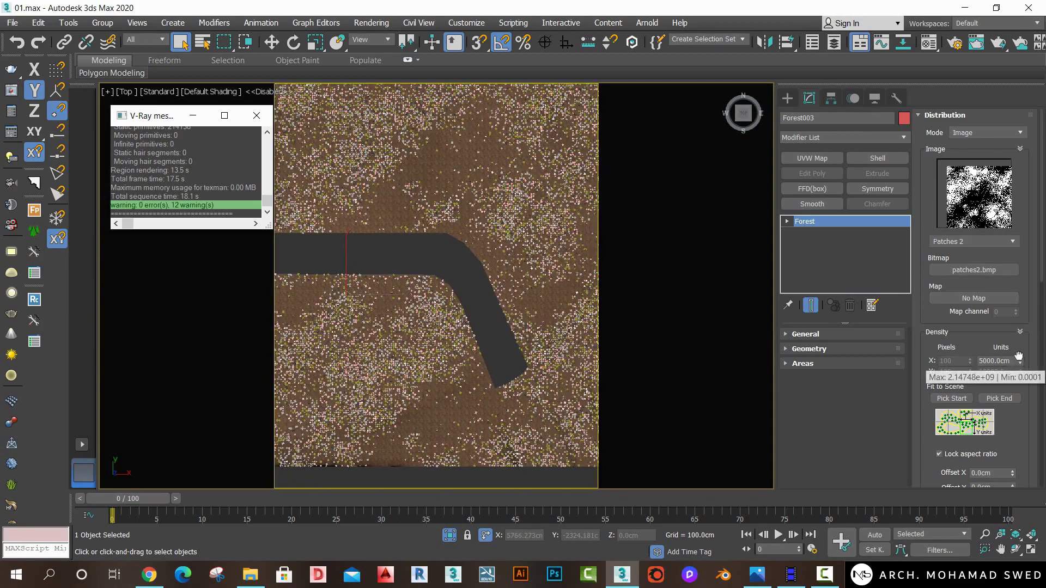
pyautogui.scroll(-1, 1022, 355)
pyautogui.moveTo(1020, 351); pyautogui.dragTo(1026, 198)
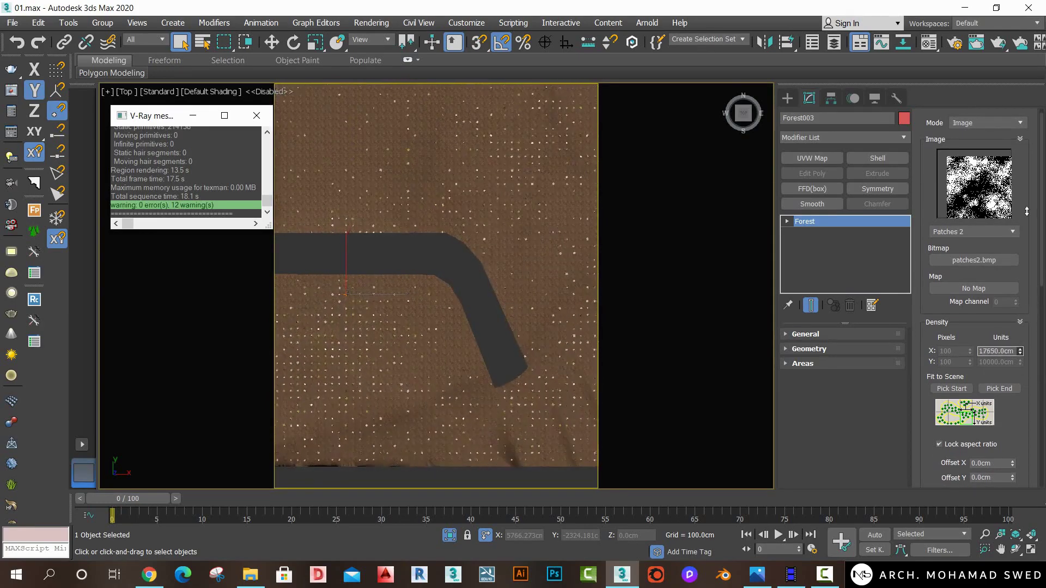
pyautogui.moveTo(1025, 198); pyautogui.dragTo(1026, 229)
pyautogui.press('c')
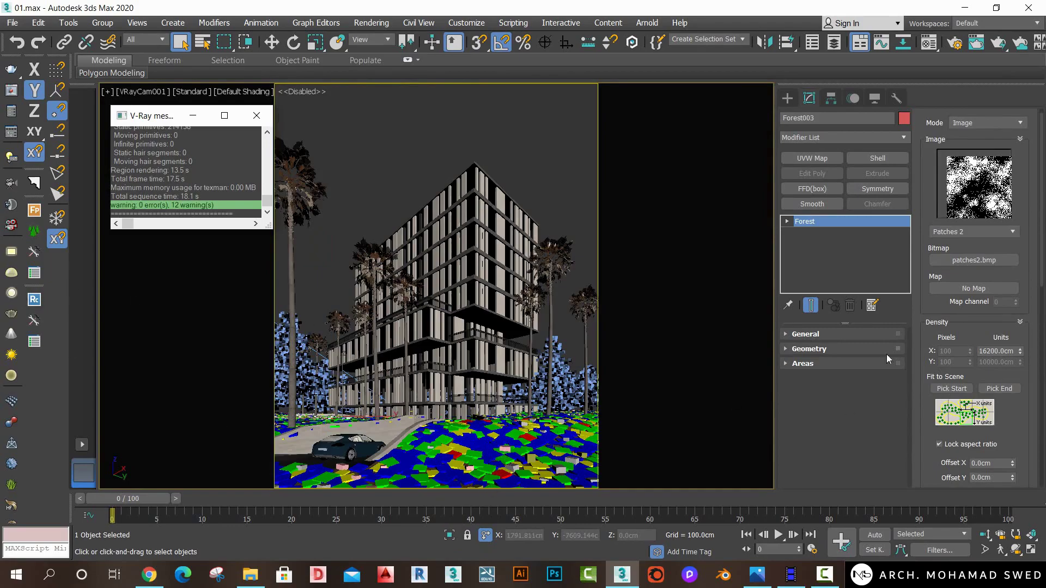
# Set the scattered rocks' scale to 200–250% and render the camera view.
pyautogui.moveTo(941, 133); pyautogui.dragTo(941, 139)
pyautogui.keyDown('ctrl'); pyautogui.click(941, 136); pyautogui.keyUp('ctrl')
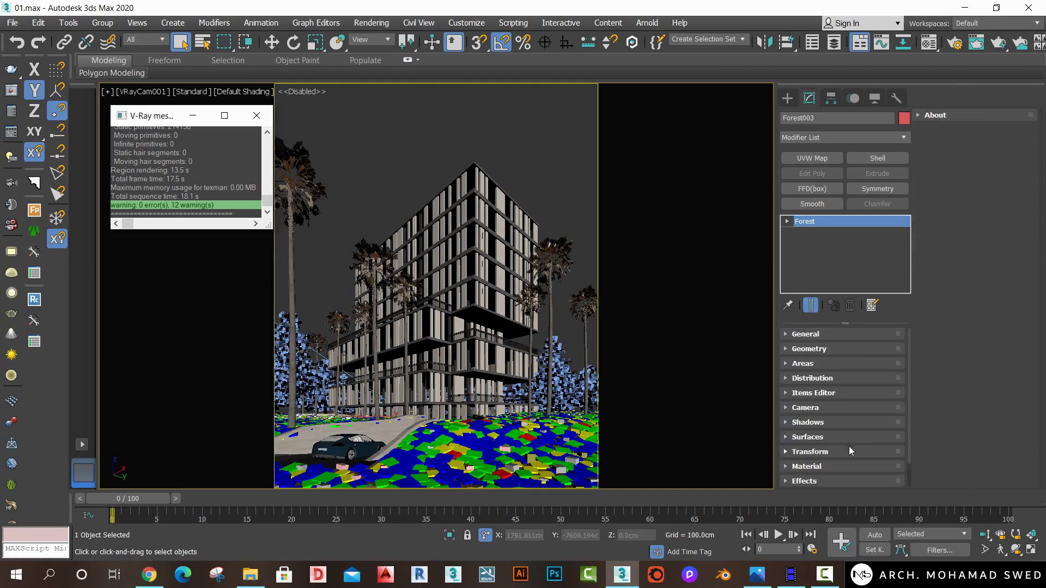
pyautogui.click(827, 453)
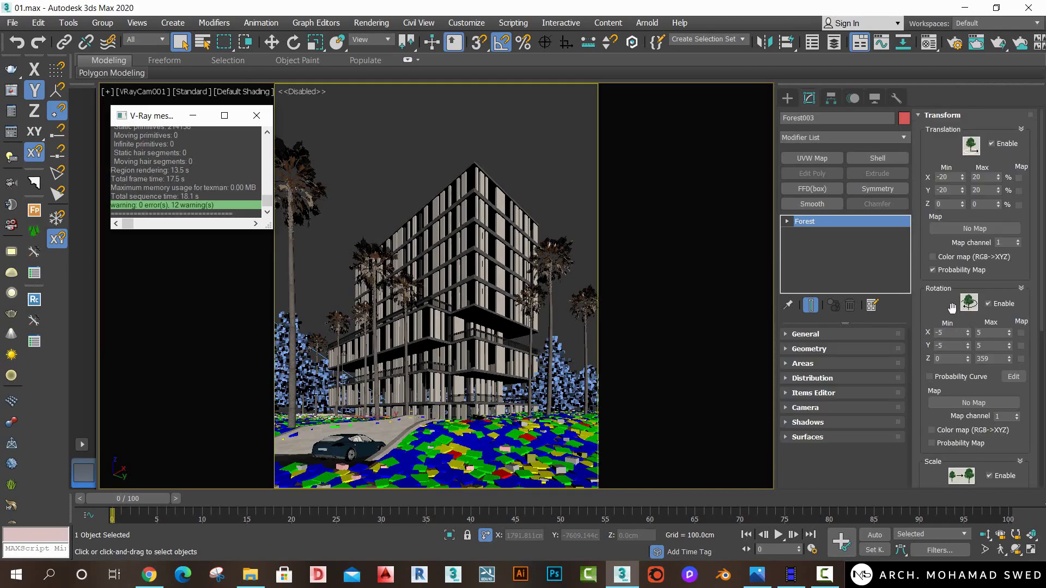
pyautogui.scroll(-3, 957, 310)
pyautogui.moveTo(937, 366); pyautogui.dragTo(951, 324)
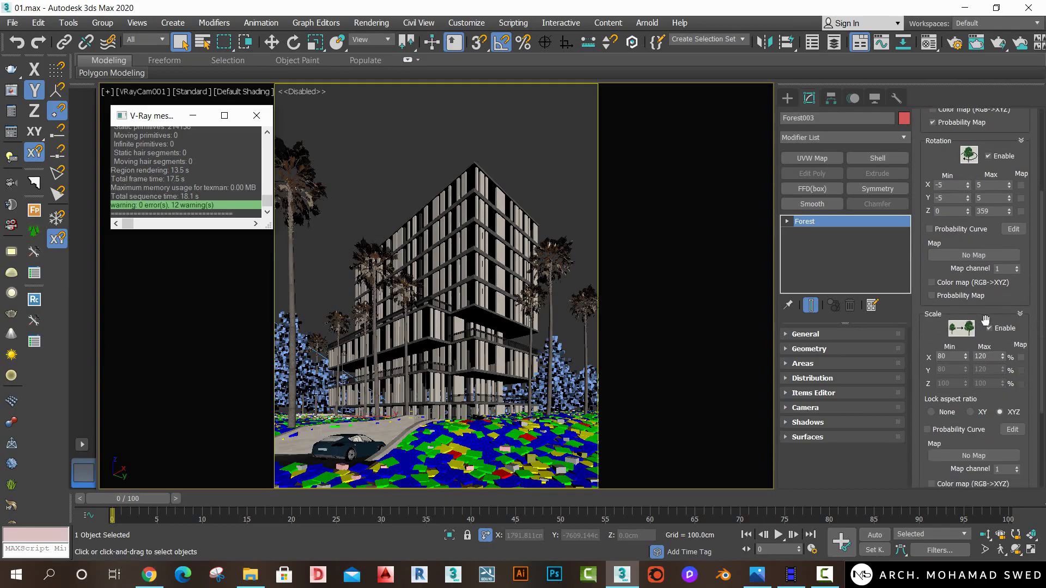
pyautogui.click(948, 356)
pyautogui.write('20')
pyautogui.press('Tab')
pyautogui.write('250')
pyautogui.press('Return')
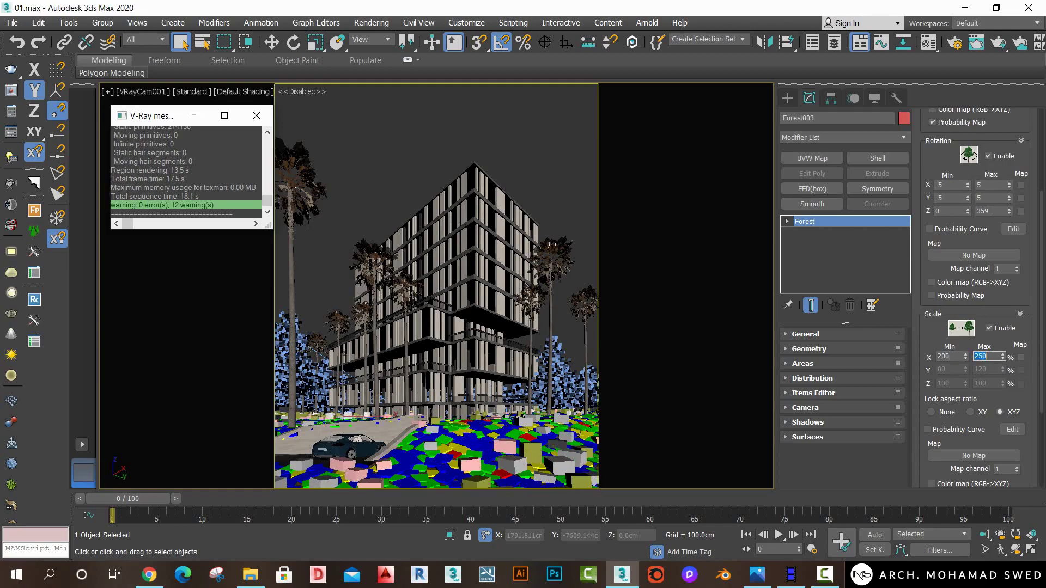
pyautogui.moveTo(926, 310); pyautogui.dragTo(936, 359)
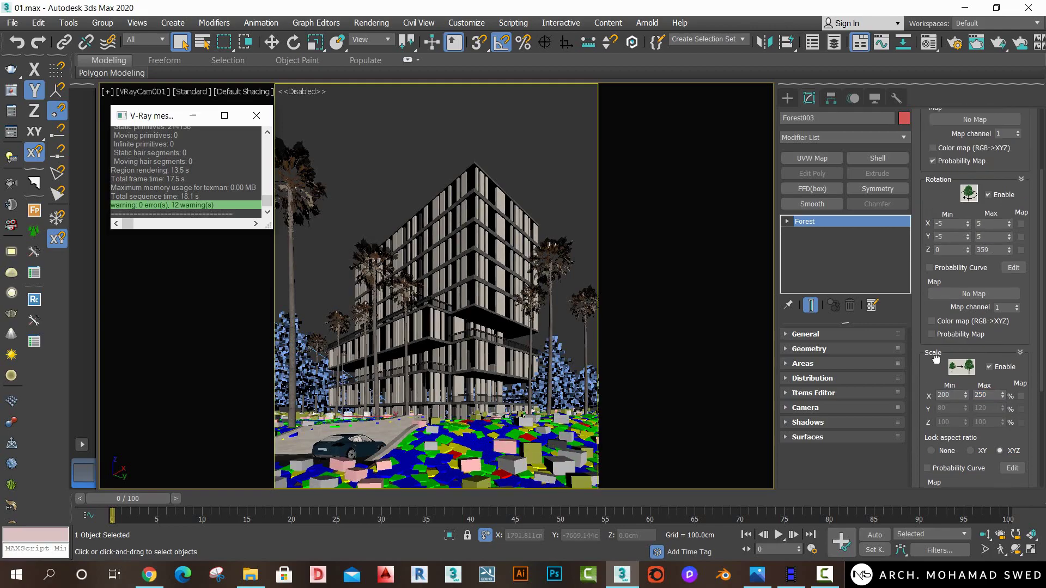
pyautogui.hotkey('shift', 'q')
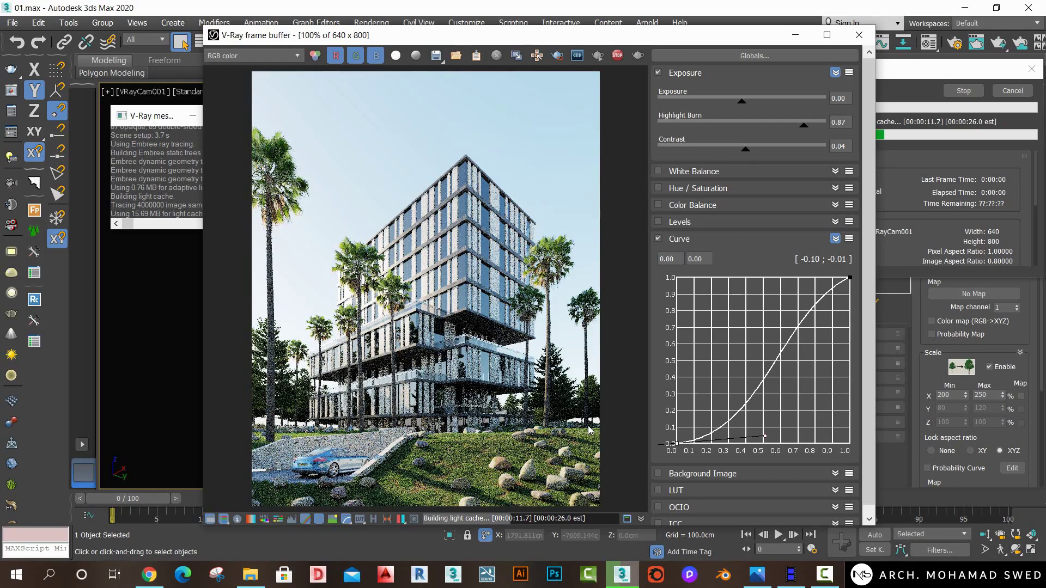
# Compare the finished render against the 01.jpg reference photo, then close the render window.
pyautogui.click(763, 576)
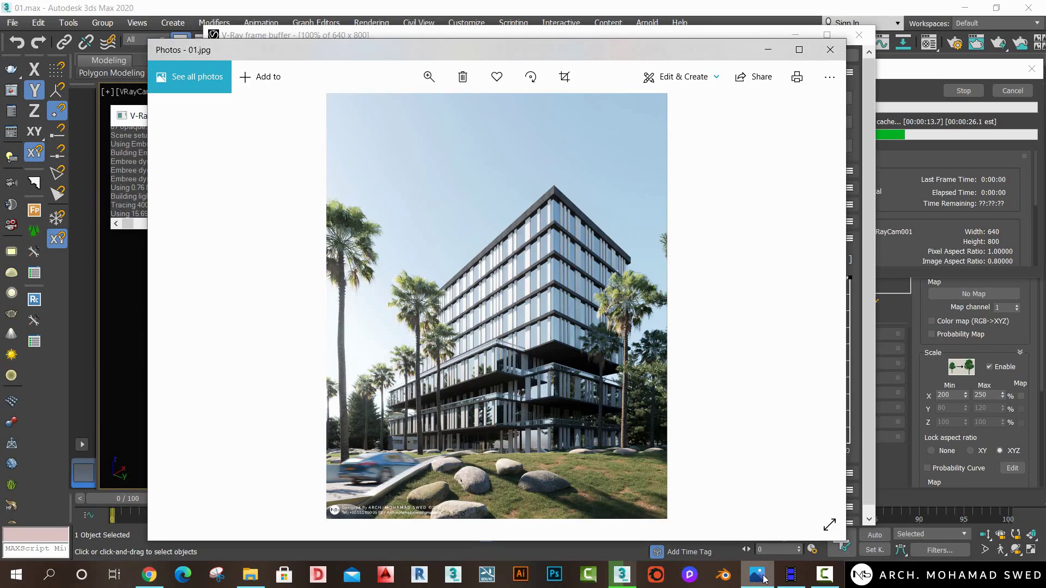
pyautogui.click(764, 579)
pyautogui.click(762, 576)
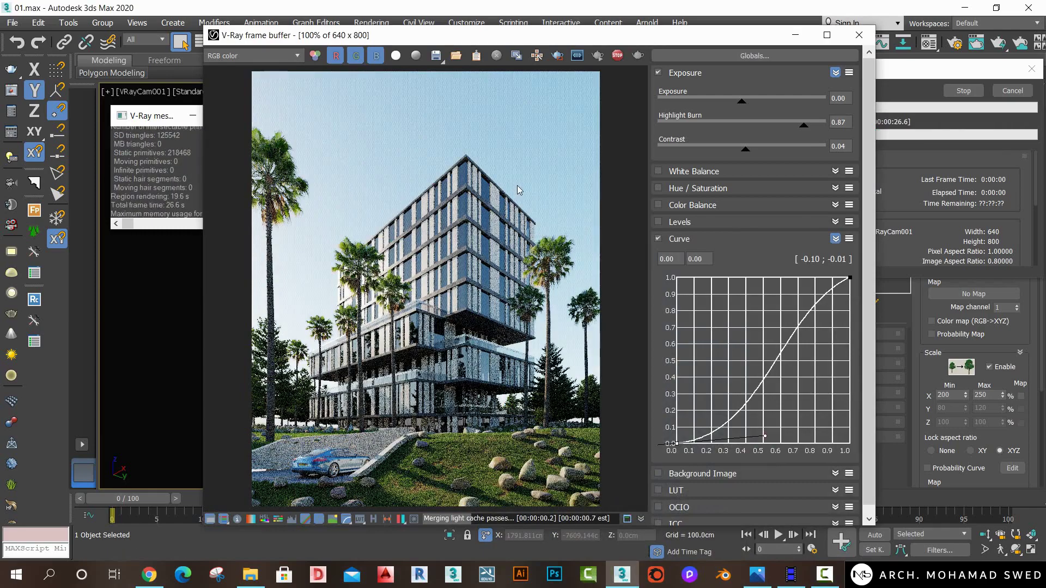
pyautogui.click(859, 35)
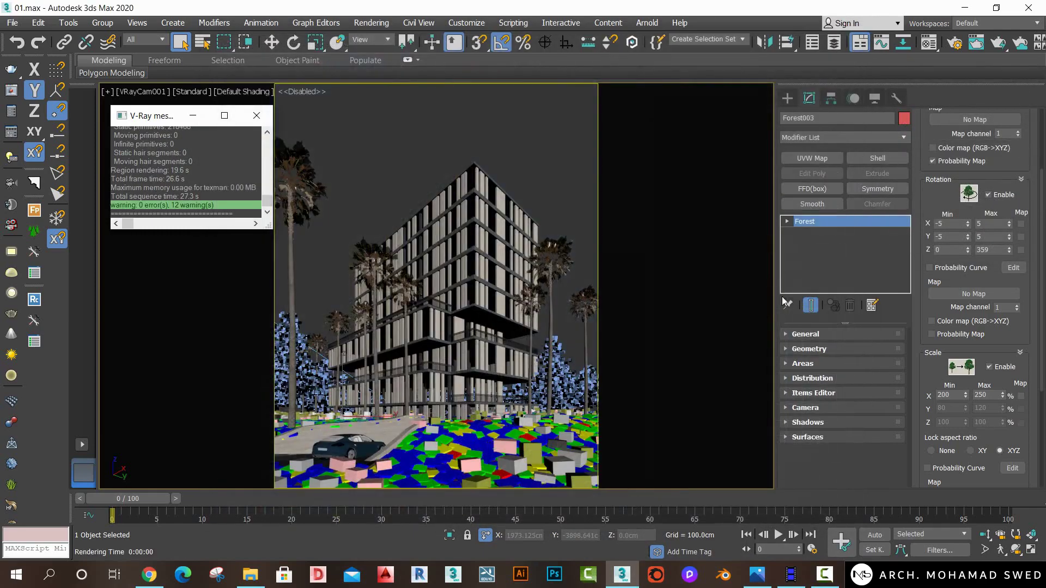
# Browse the Forest items editor geometry list to s1_01 and render the camera view.
pyautogui.click(807, 376)
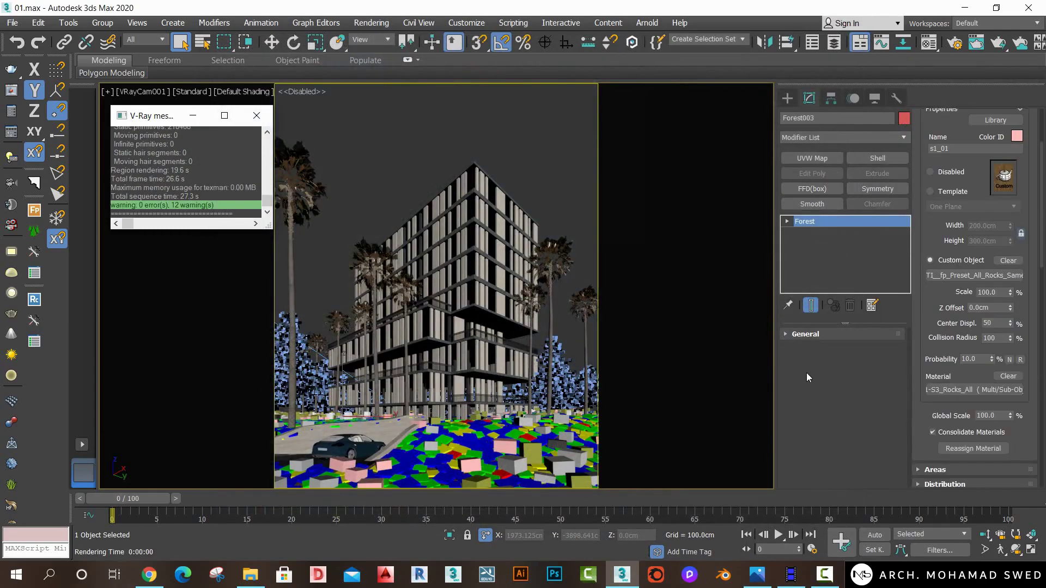
pyautogui.scroll(3, 933, 180)
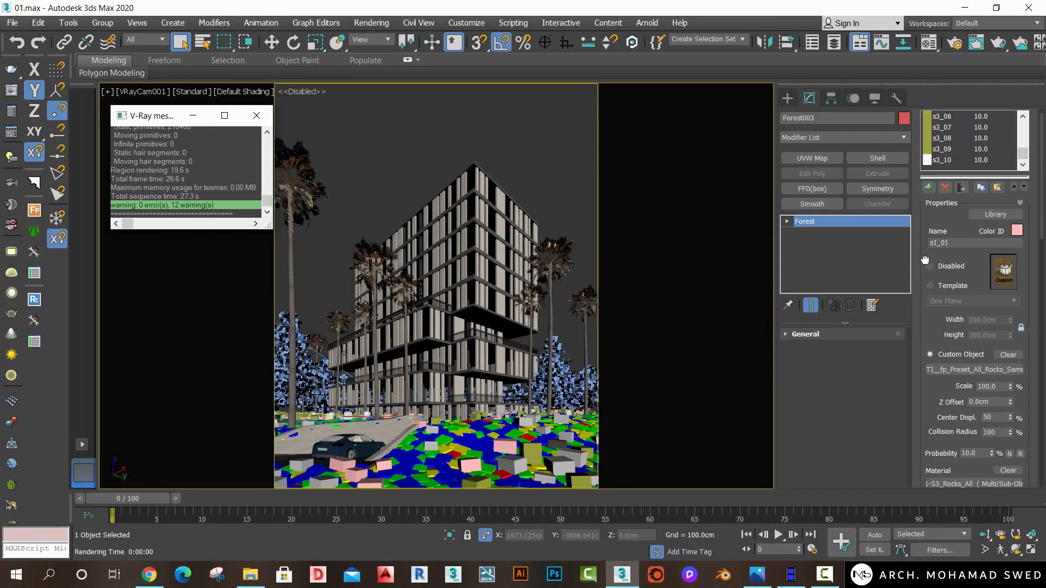
pyautogui.moveTo(926, 258)
pyautogui.mouseDown()
pyautogui.moveTo(931, 125)
pyautogui.moveTo(923, 269)
pyautogui.mouseUp()
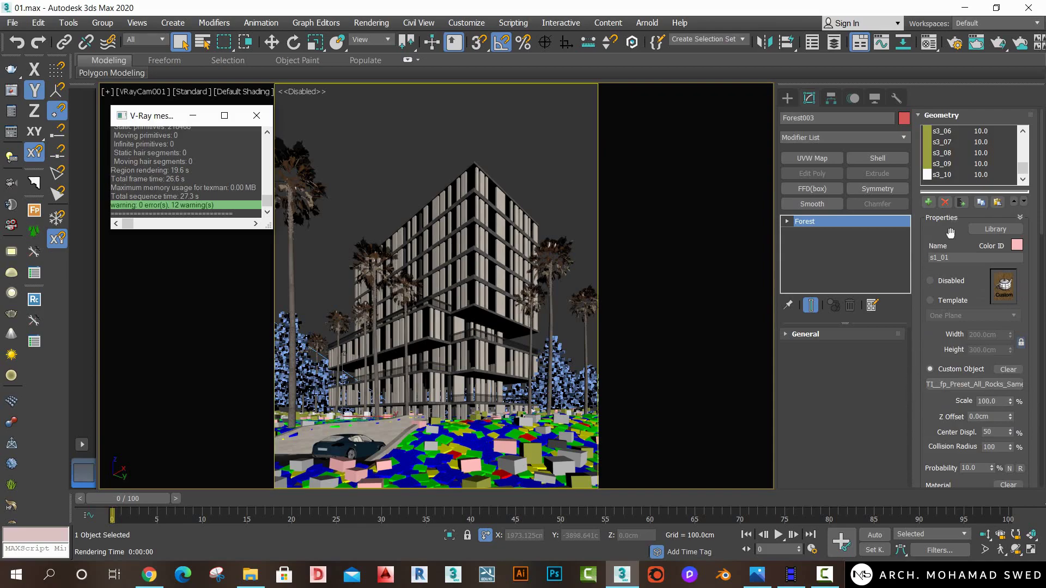
pyautogui.scroll(3, 947, 162)
pyautogui.scroll(3, 946, 162)
pyautogui.scroll(3, 946, 161)
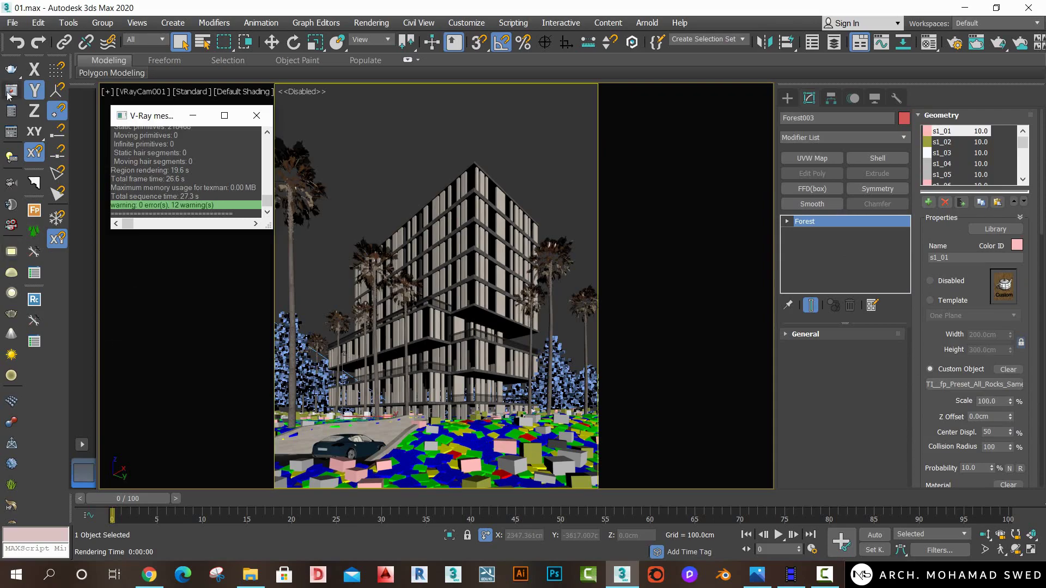
pyautogui.click(11, 68)
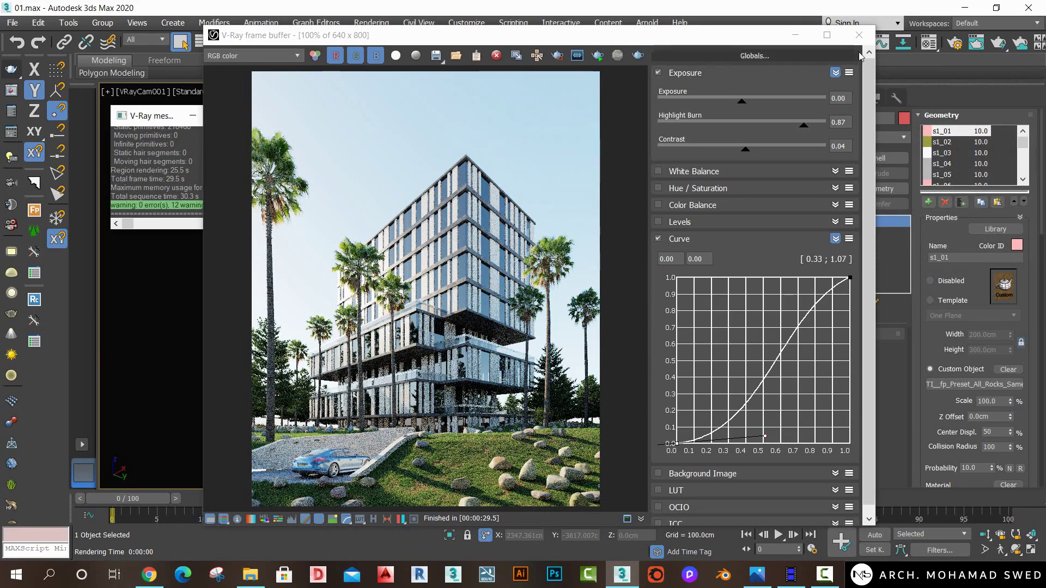
# Set the forest distribution's density map size along X to about 19116 cm.
pyautogui.click(859, 35)
pyautogui.scroll(-5, 924, 351)
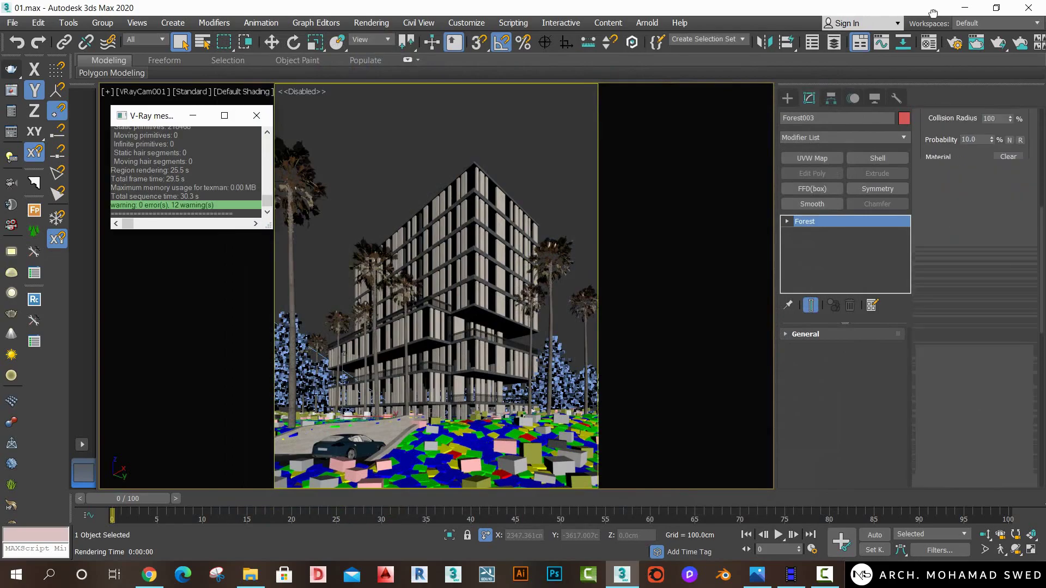
pyautogui.scroll(-3, 924, 350)
pyautogui.scroll(-2, 935, 346)
pyautogui.scroll(-1, 935, 345)
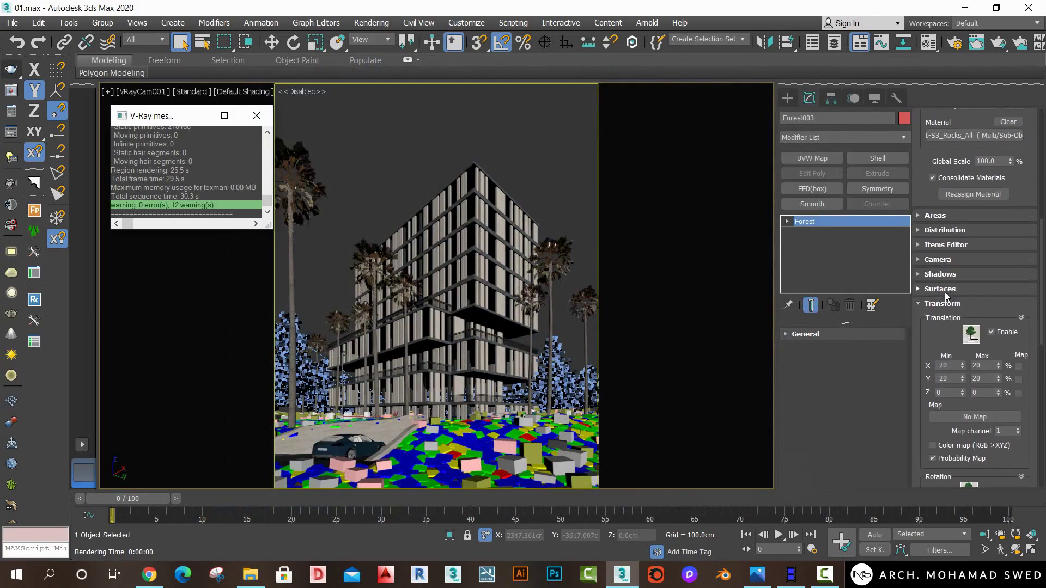
pyautogui.click(942, 231)
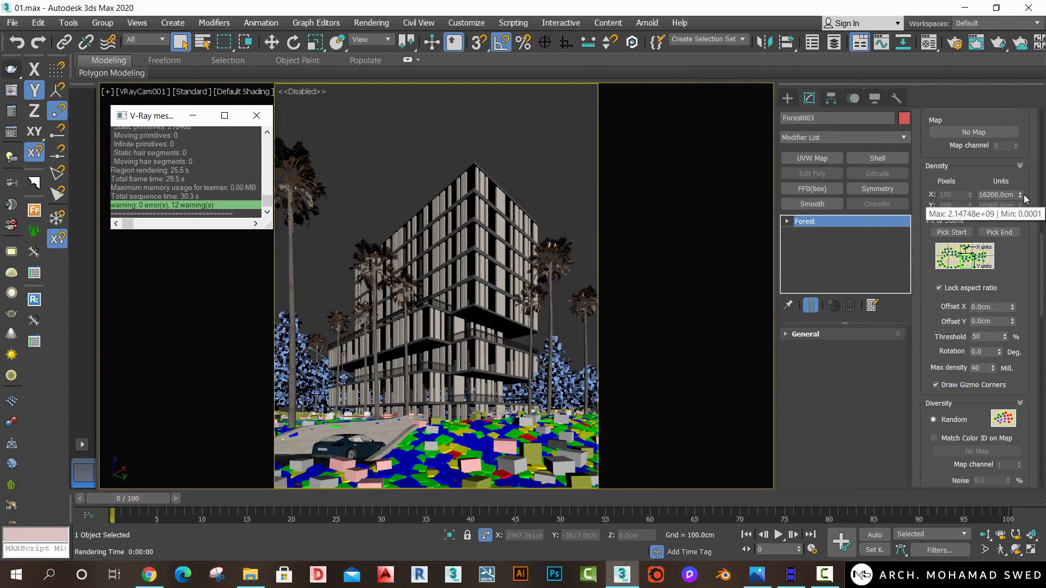
pyautogui.moveTo(1021, 195)
pyautogui.mouseDown()
pyautogui.moveTo(1016, 166)
pyautogui.moveTo(1008, 181)
pyautogui.mouseUp()
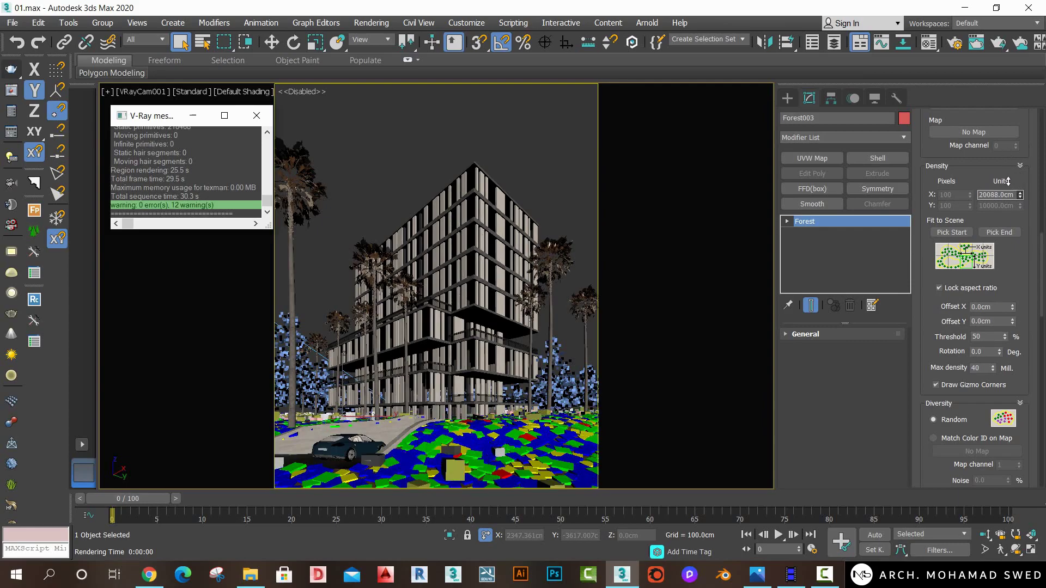
pyautogui.moveTo(1009, 181); pyautogui.dragTo(1006, 188)
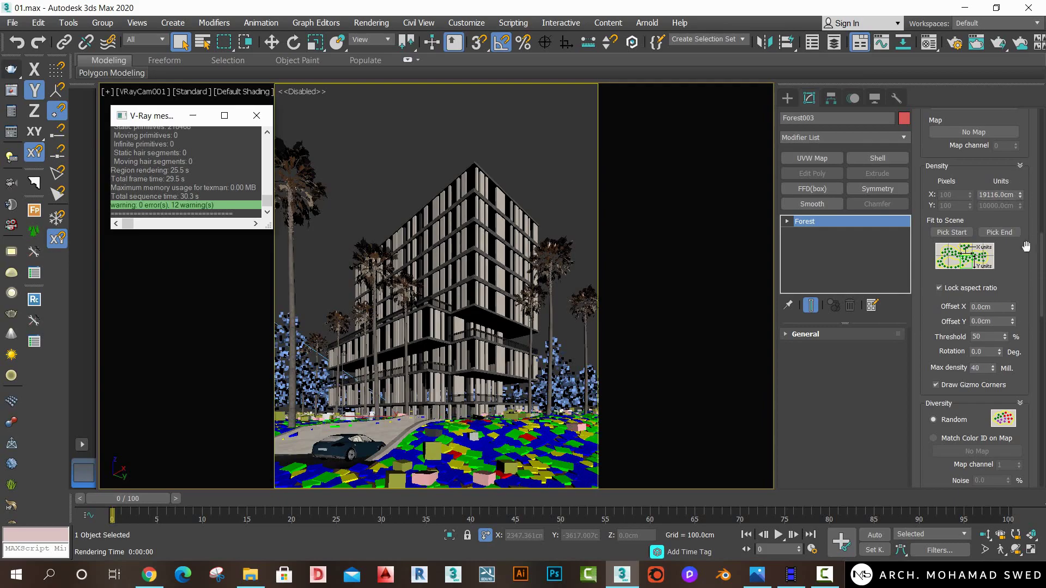
pyautogui.moveTo(958, 172); pyautogui.dragTo(950, 75)
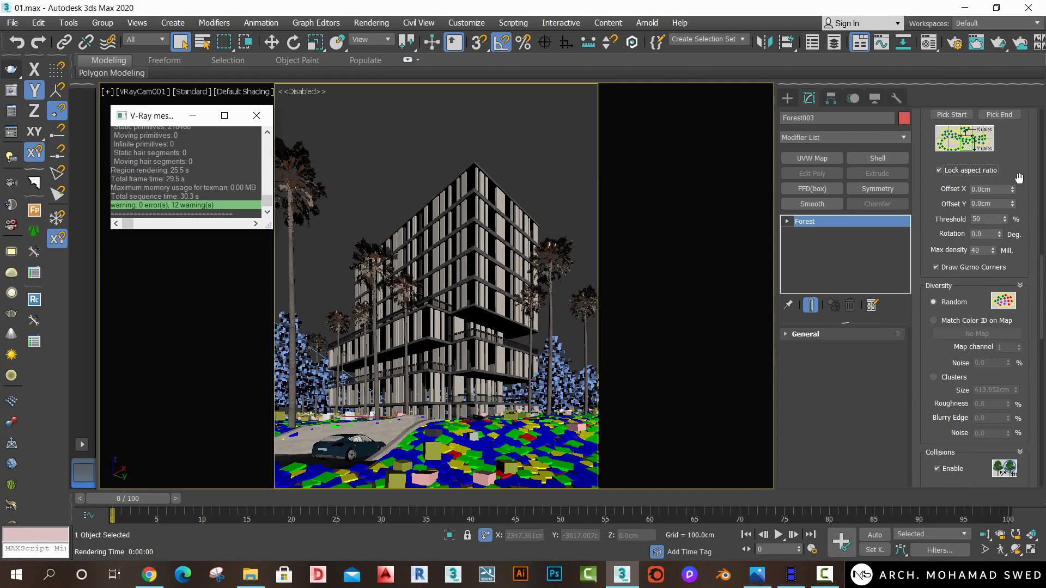
# Set the distribution's X offset to 315 cm and render the camera view again.
pyautogui.click(993, 189)
pyautogui.write('500')
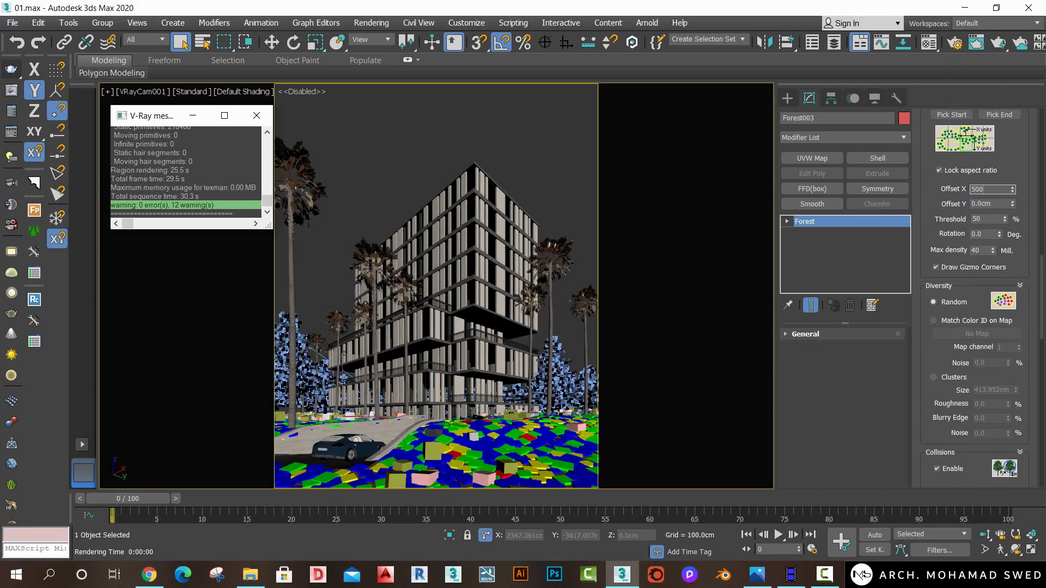
pyautogui.press('Return')
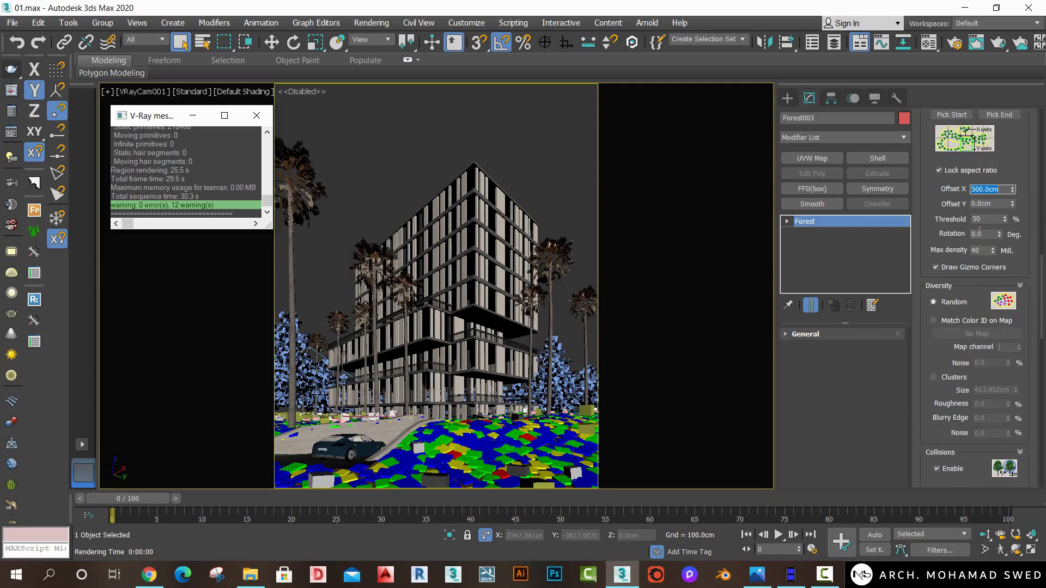
pyautogui.moveTo(1012, 189)
pyautogui.mouseDown()
pyautogui.moveTo(1020, 244)
pyautogui.moveTo(1009, 209)
pyautogui.mouseUp()
pyautogui.moveTo(930, 207); pyautogui.dragTo(929, 219)
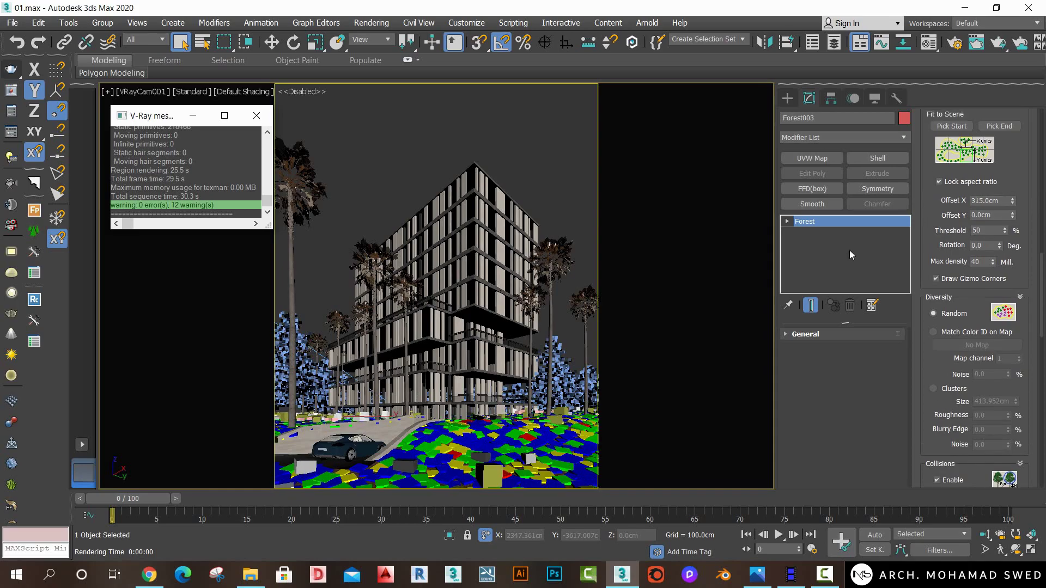
pyautogui.hotkey('shift', 'q')
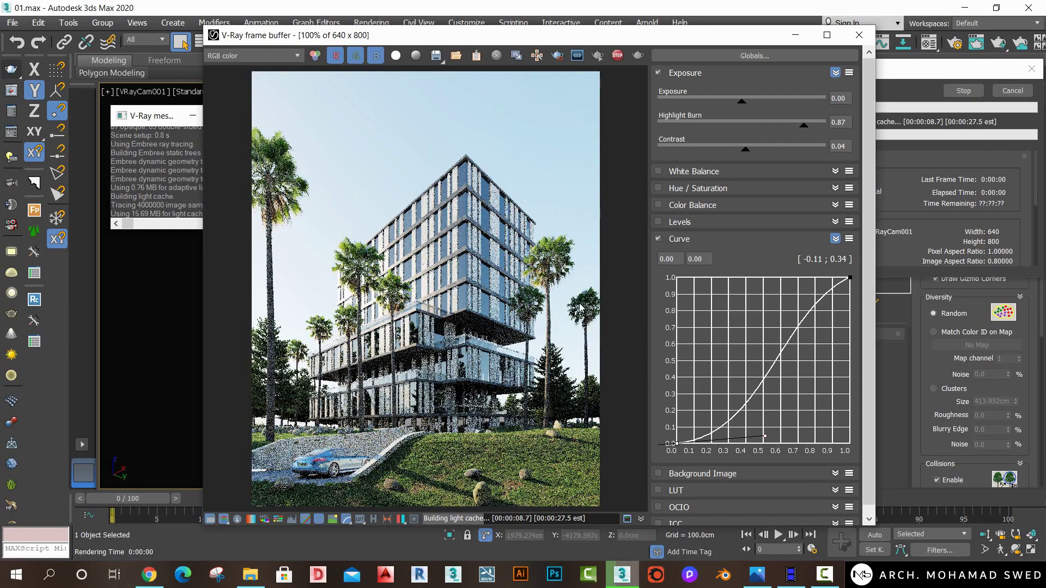
# Select the scene's V-Ray render camera and raise it slightly in Z.
pyautogui.click(856, 36)
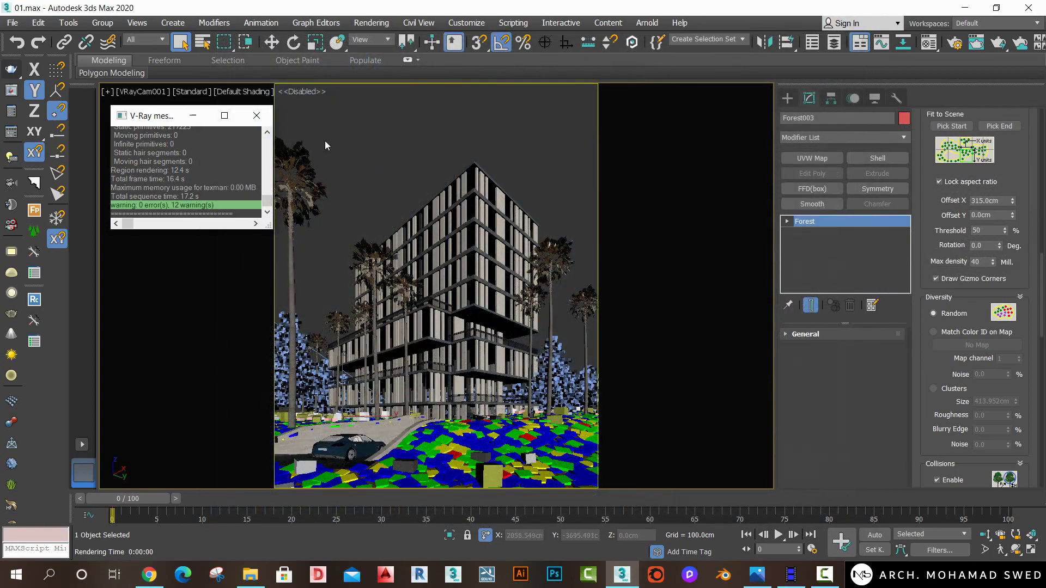
pyautogui.click(257, 115)
pyautogui.click(154, 92)
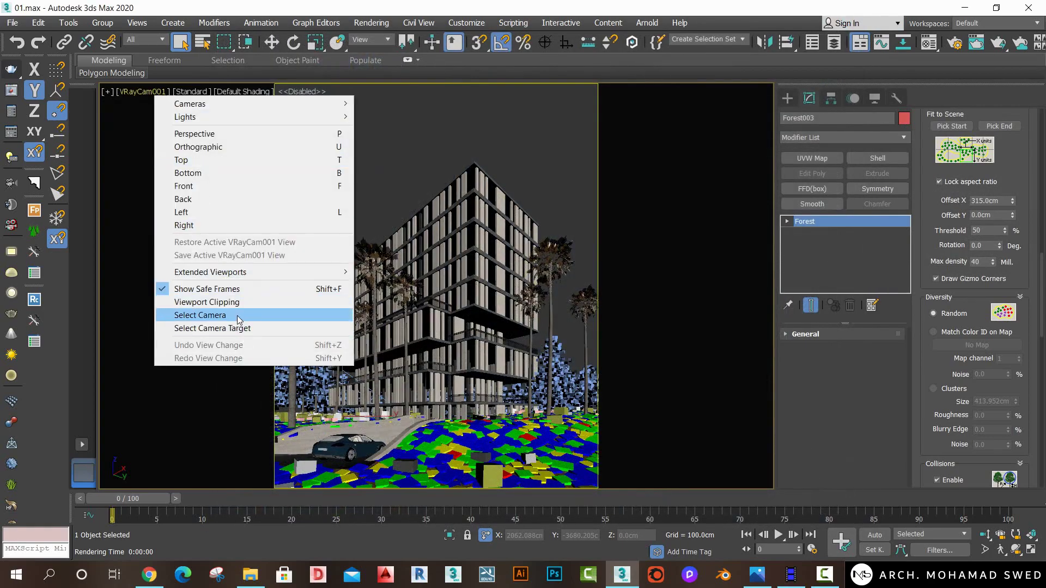
pyautogui.click(238, 319)
pyautogui.moveTo(425, 305); pyautogui.dragTo(450, 295, button='middle')
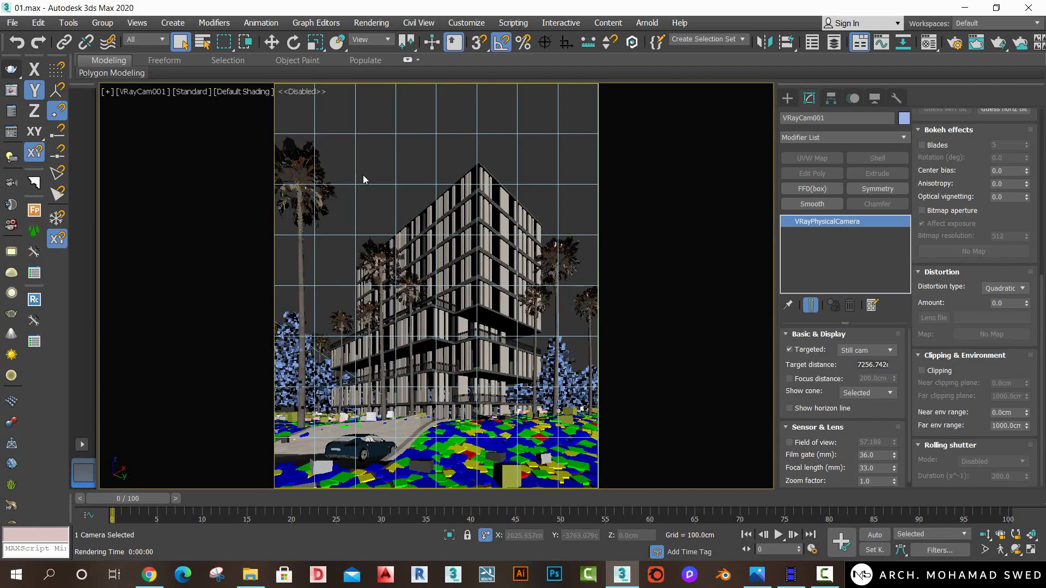
pyautogui.click(272, 42)
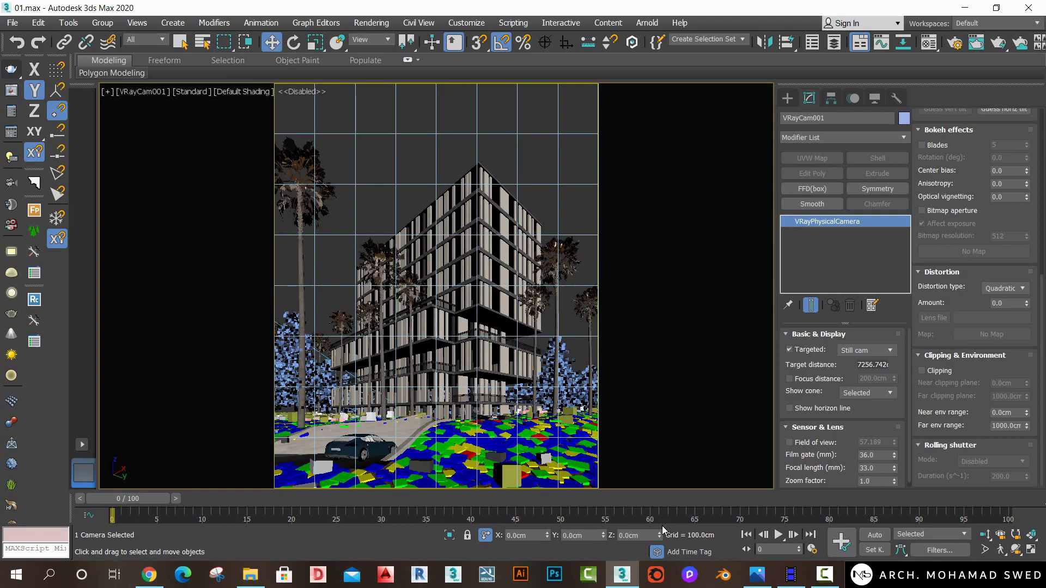
pyautogui.moveTo(662, 537)
pyautogui.mouseDown()
pyautogui.moveTo(617, 311)
pyautogui.moveTo(627, 381)
pyautogui.mouseUp()
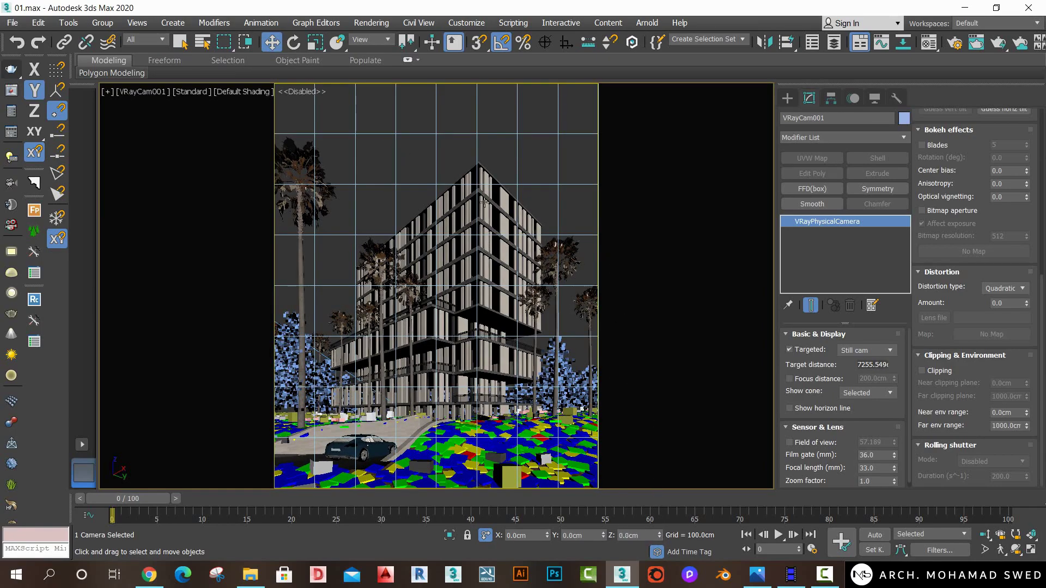
# In Top view, aim the camera target at the building, then test-render through VRayCam001.
pyautogui.press('t')
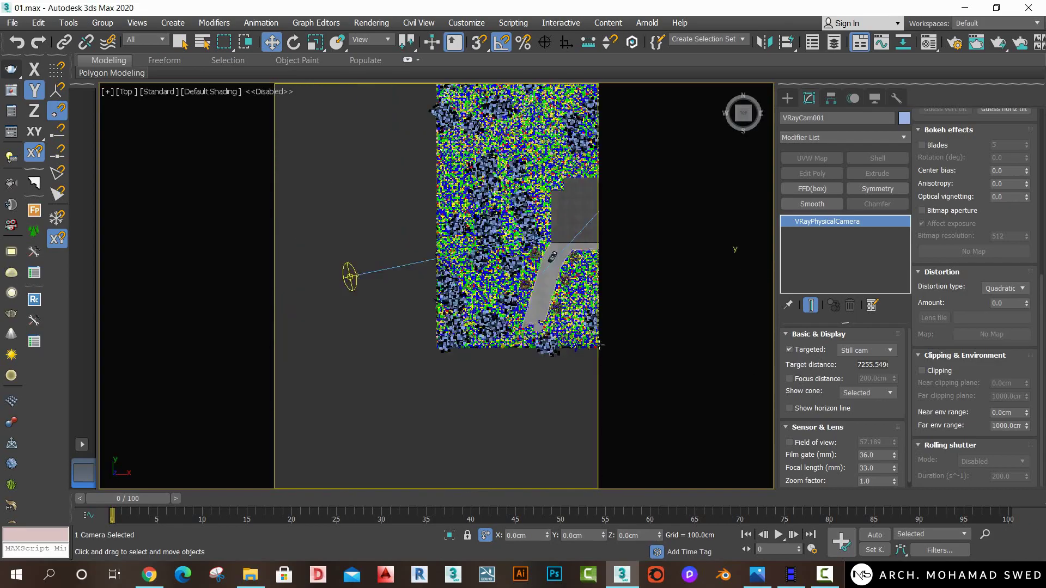
pyautogui.scroll(-1, 517, 327)
pyautogui.scroll(3, 540, 319)
pyautogui.scroll(2, 542, 300)
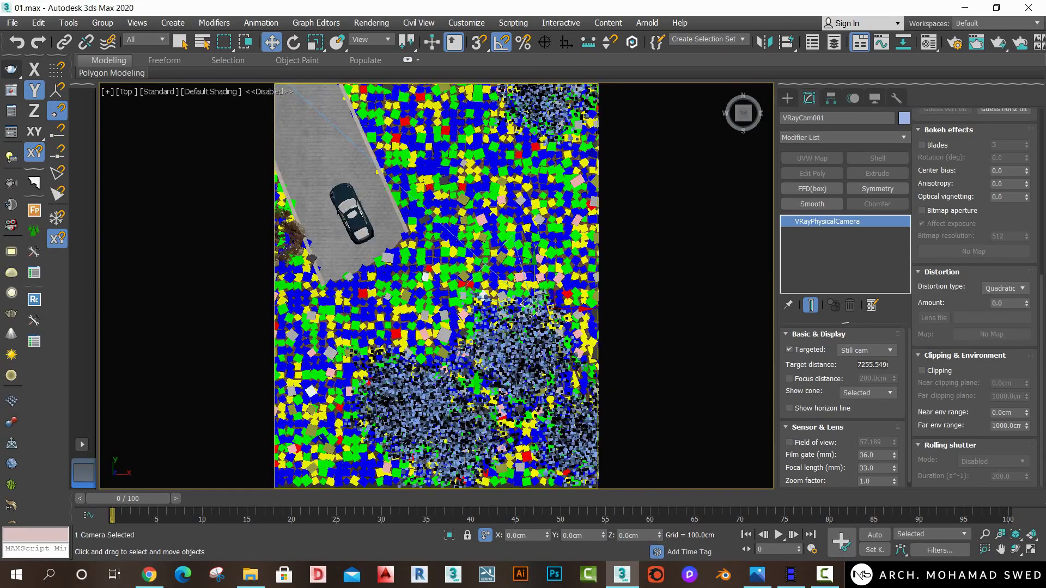
pyautogui.moveTo(548, 287); pyautogui.dragTo(523, 265)
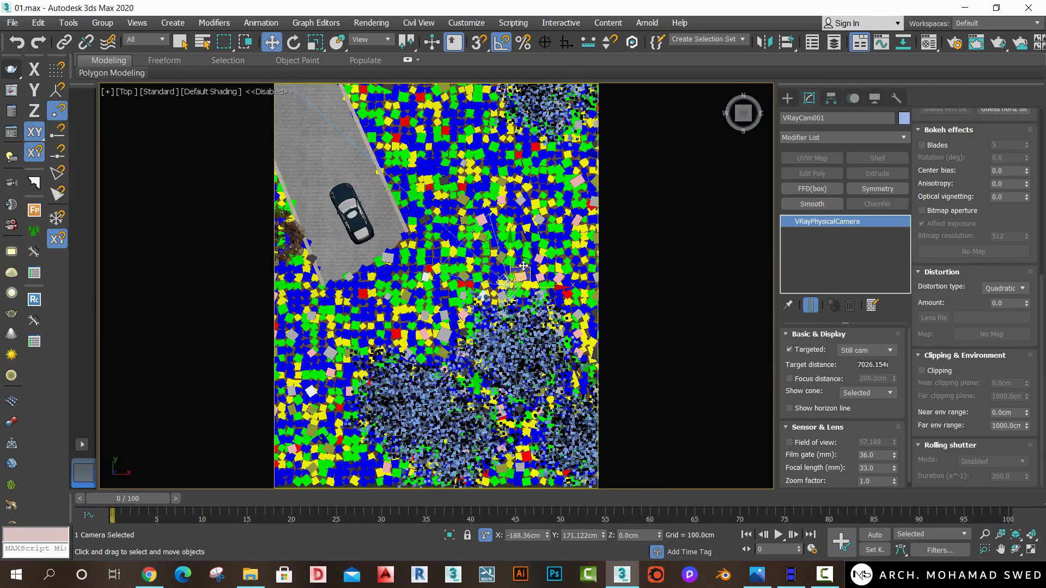
pyautogui.press('c')
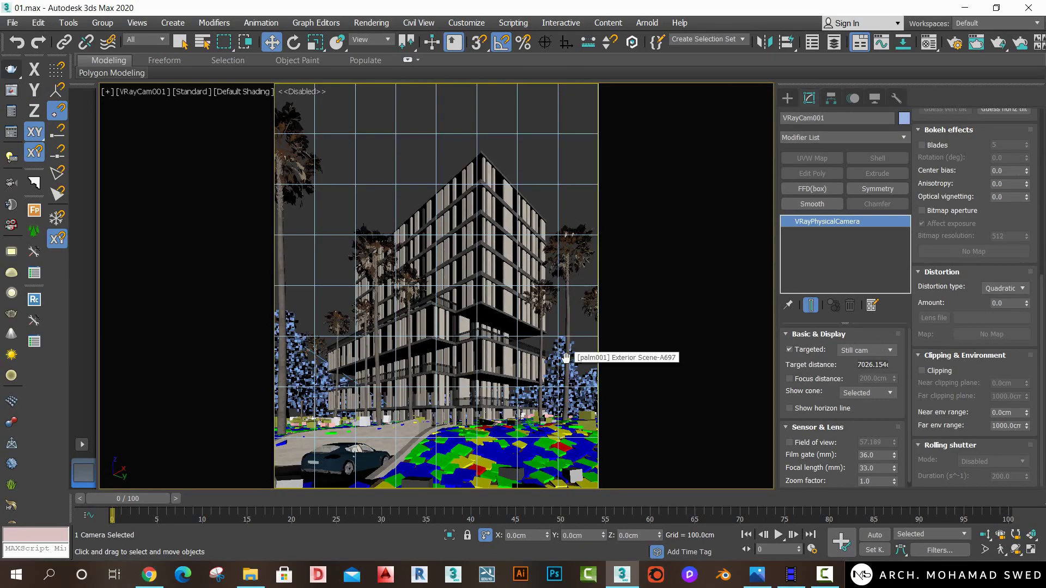
pyautogui.moveTo(549, 351); pyautogui.dragTo(547, 342, button='middle')
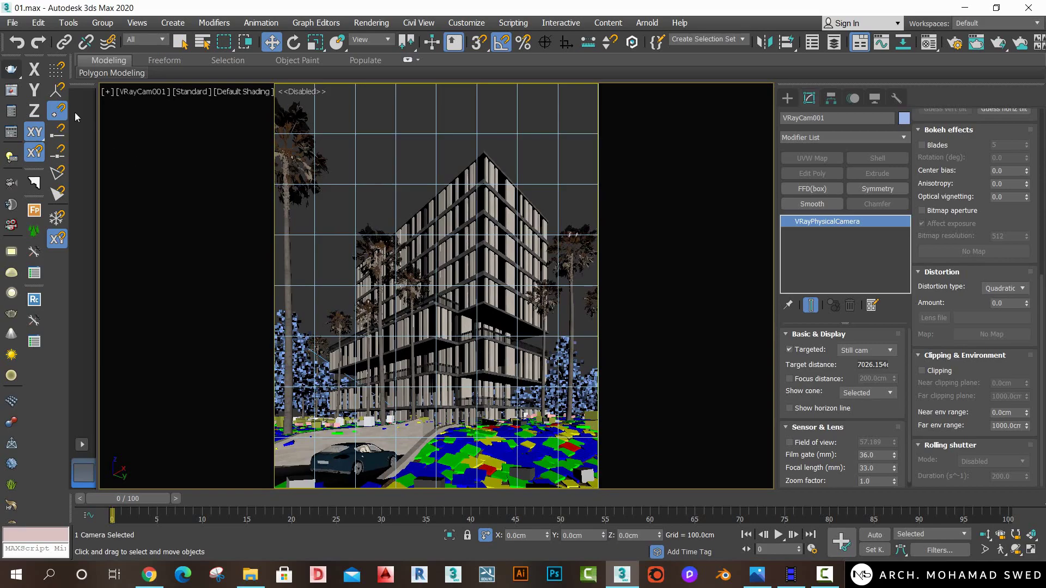
pyautogui.hotkey('shift', 'q')
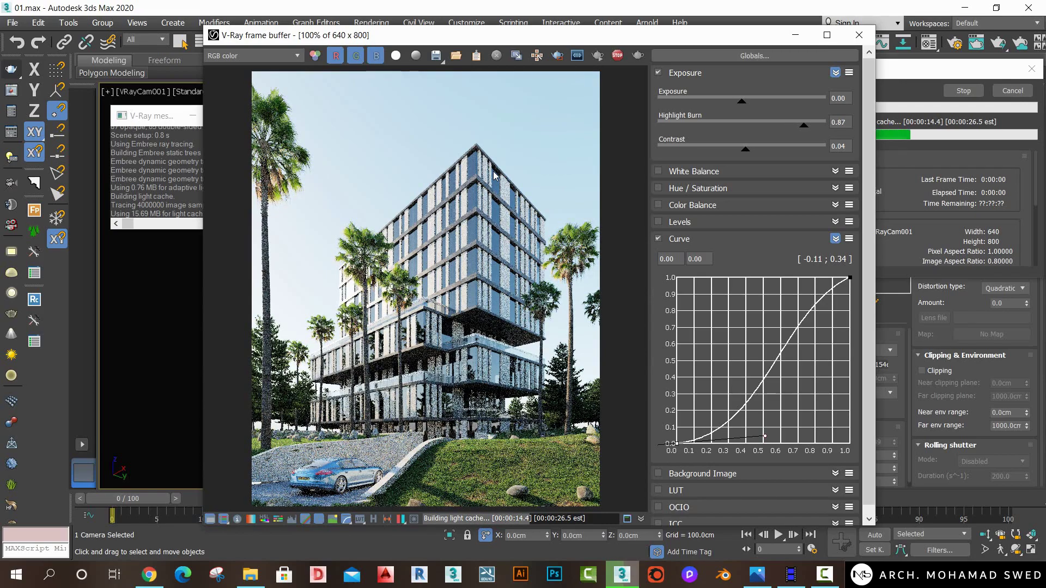
# Toggle the 01.jpg reference photo repeatedly to compare it against the in-progress V-Ray render.
pyautogui.click(755, 581)
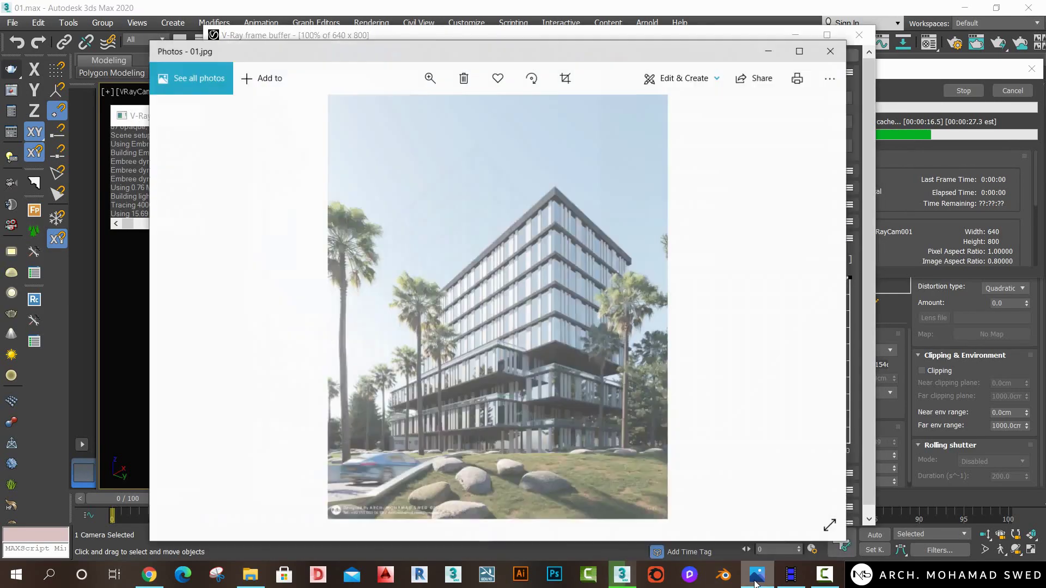
pyautogui.click(755, 580)
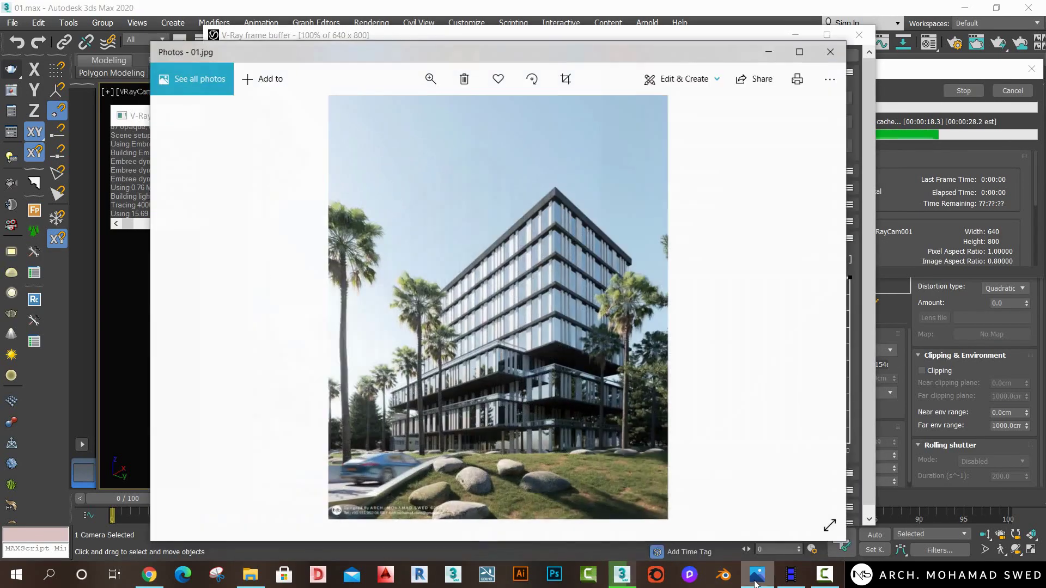
pyautogui.click(757, 581)
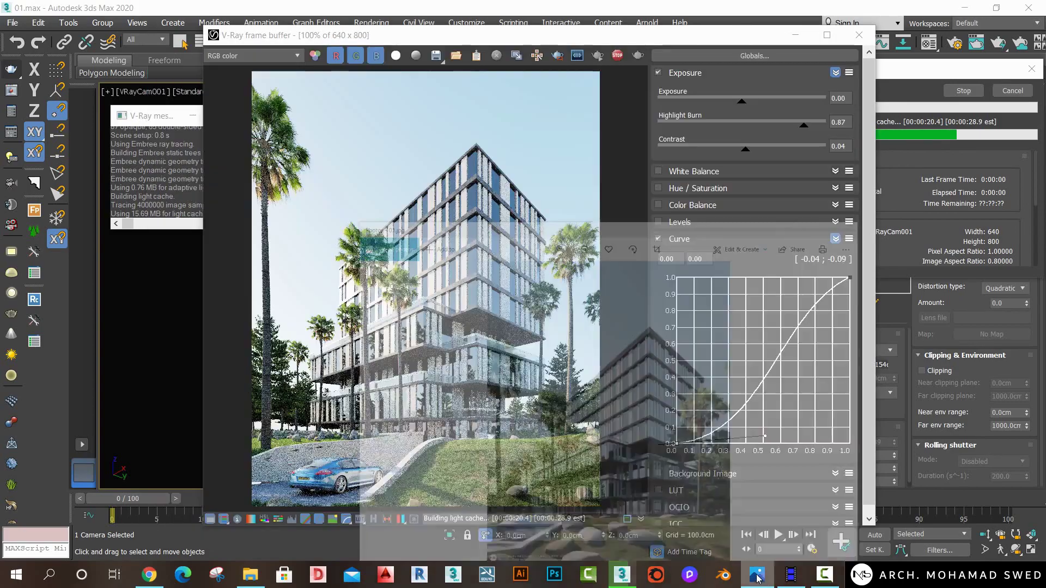
pyautogui.click(758, 580)
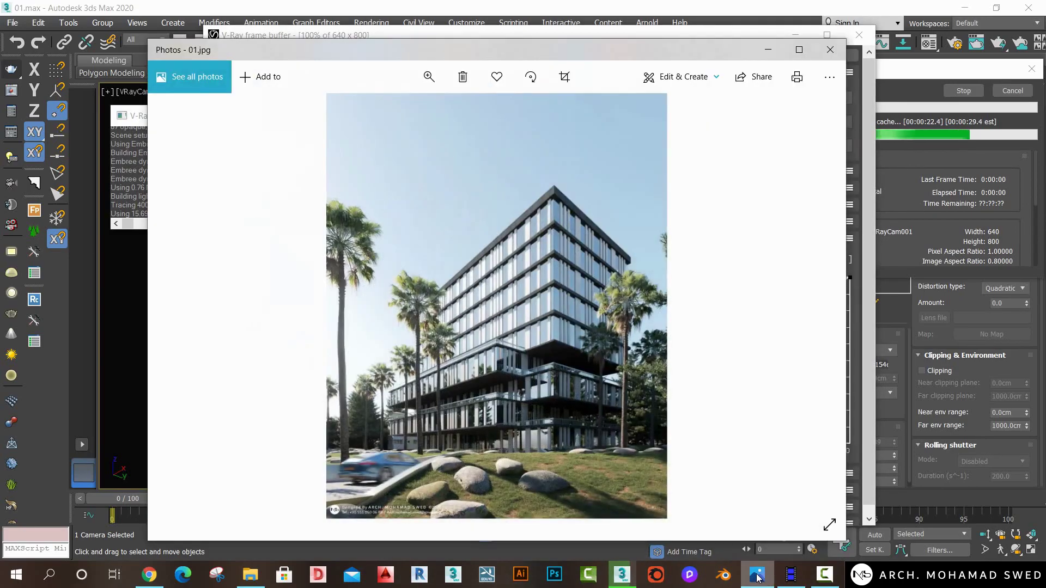
pyautogui.click(758, 577)
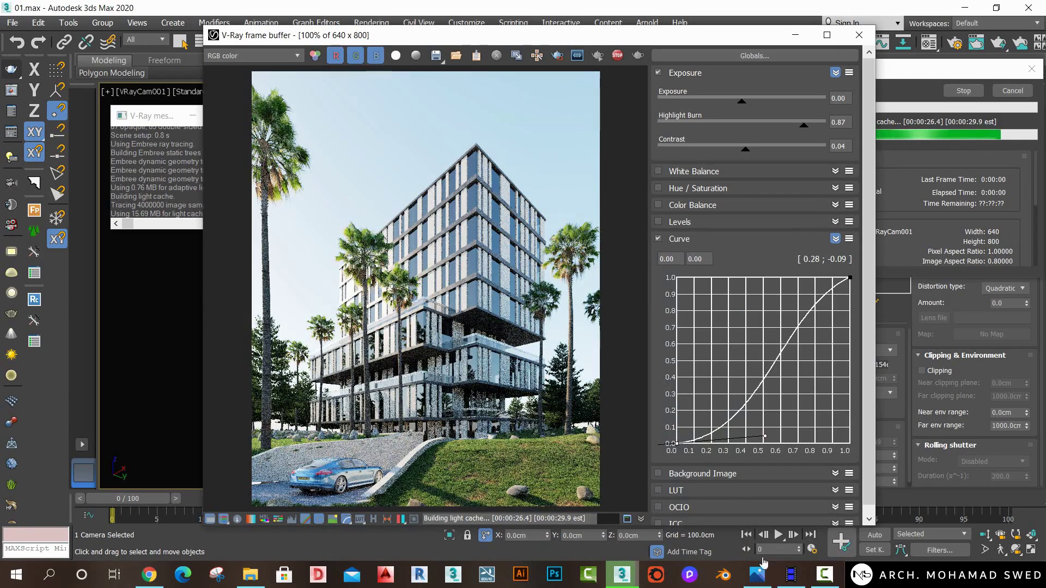
pyautogui.click(758, 575)
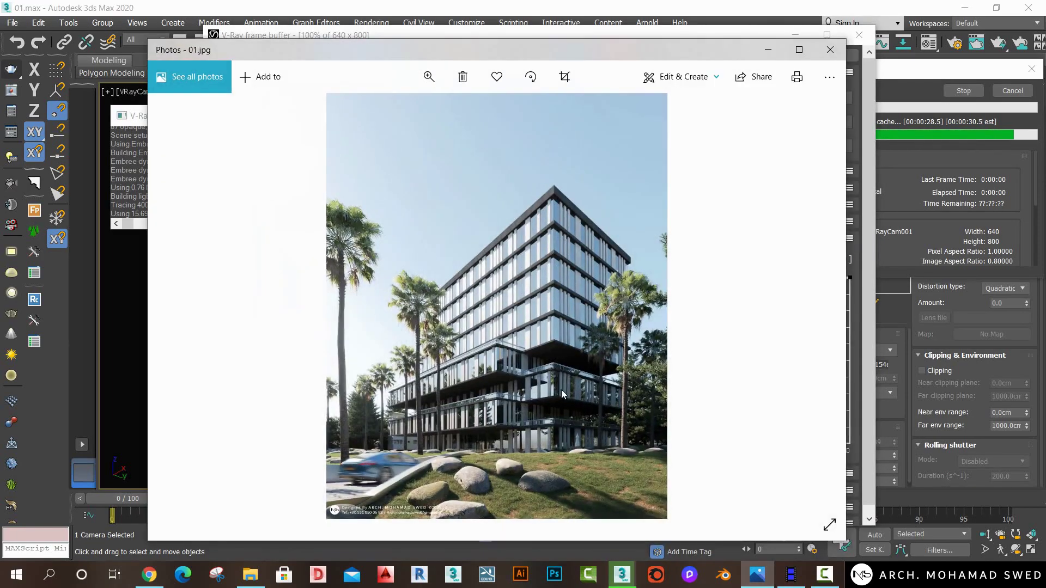
pyautogui.click(757, 575)
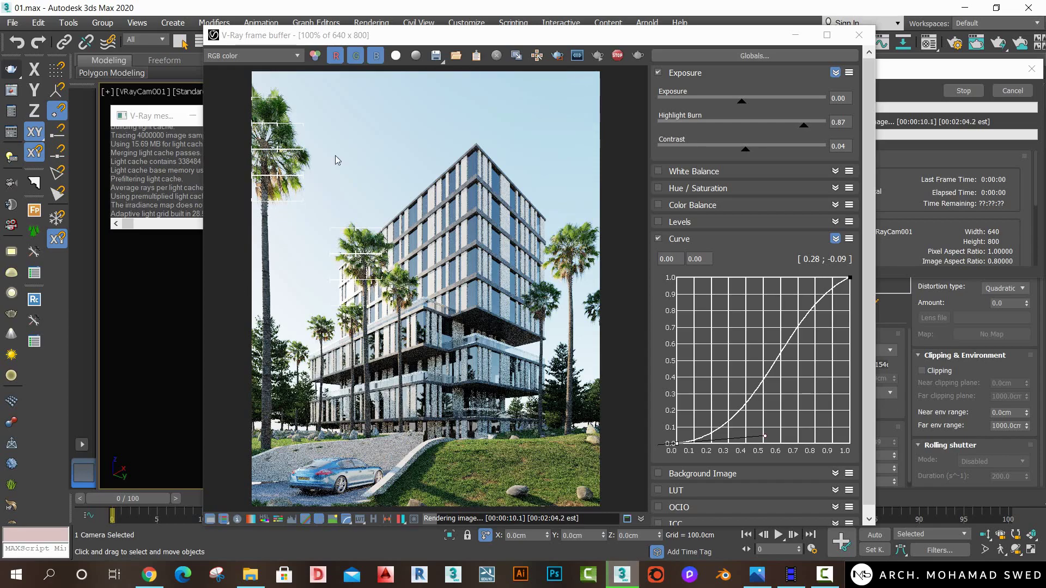
pyautogui.click(764, 581)
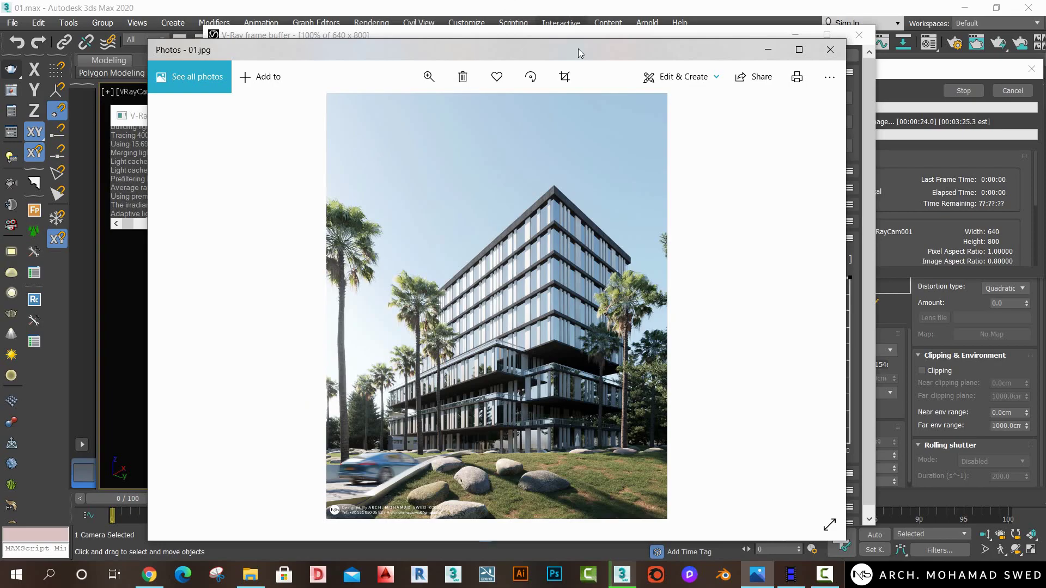
pyautogui.click(768, 49)
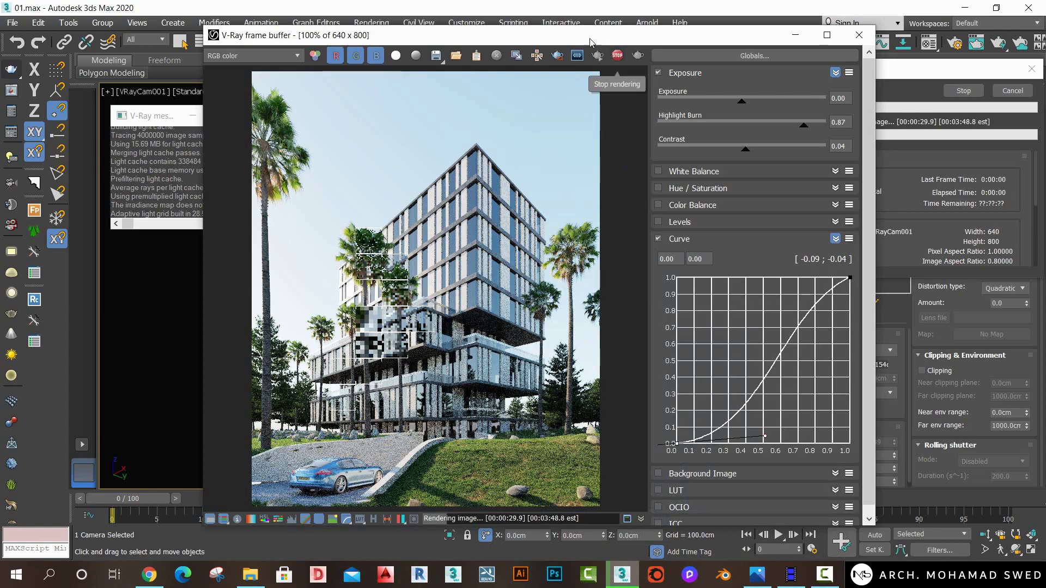
pyautogui.moveTo(380, 43); pyautogui.dragTo(380, 59)
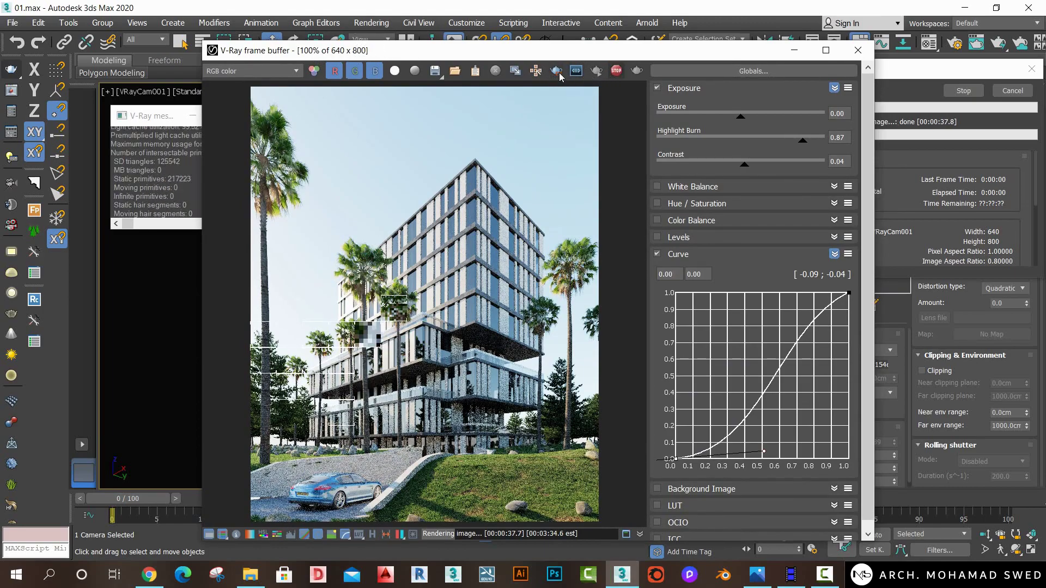
# Set the output height to 1600 for a 1280 × 1600 full-resolution render and start it.
pyautogui.click(371, 22)
pyautogui.click(404, 91)
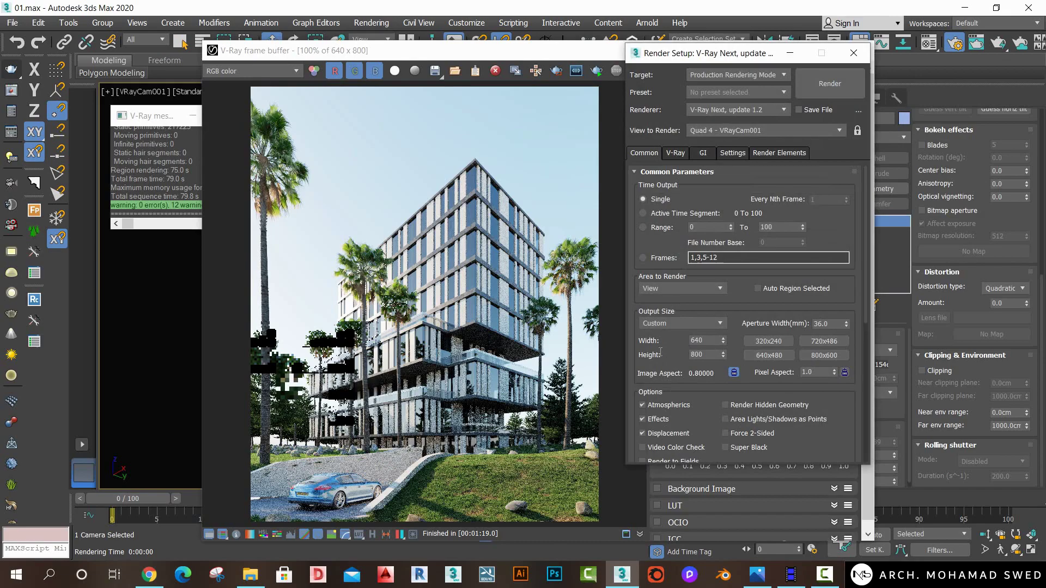
pyautogui.click(697, 357)
pyautogui.write('16')
pyautogui.click(521, 282)
pyautogui.click(636, 70)
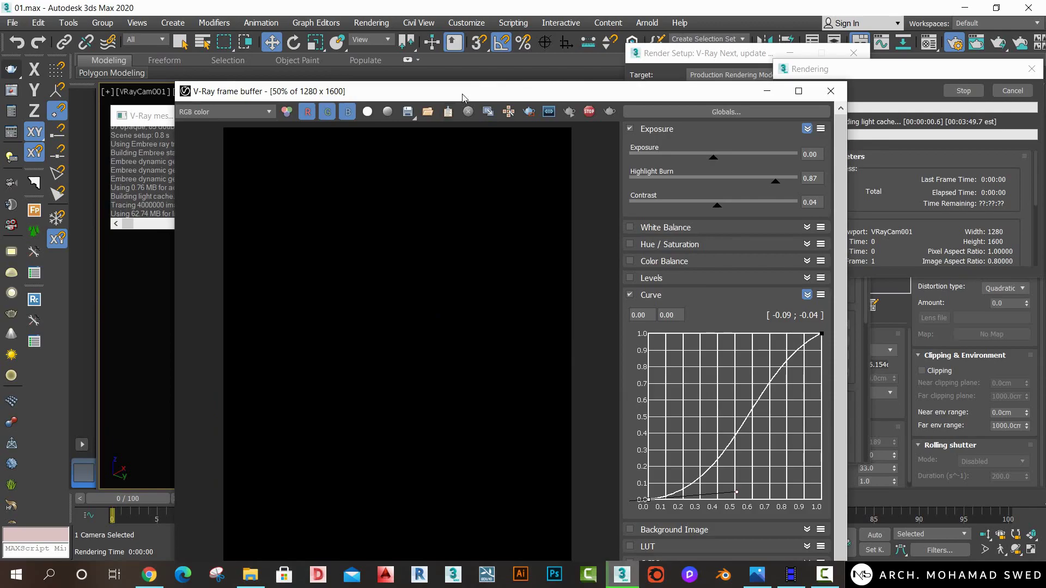
pyautogui.moveTo(463, 97); pyautogui.dragTo(497, 51)
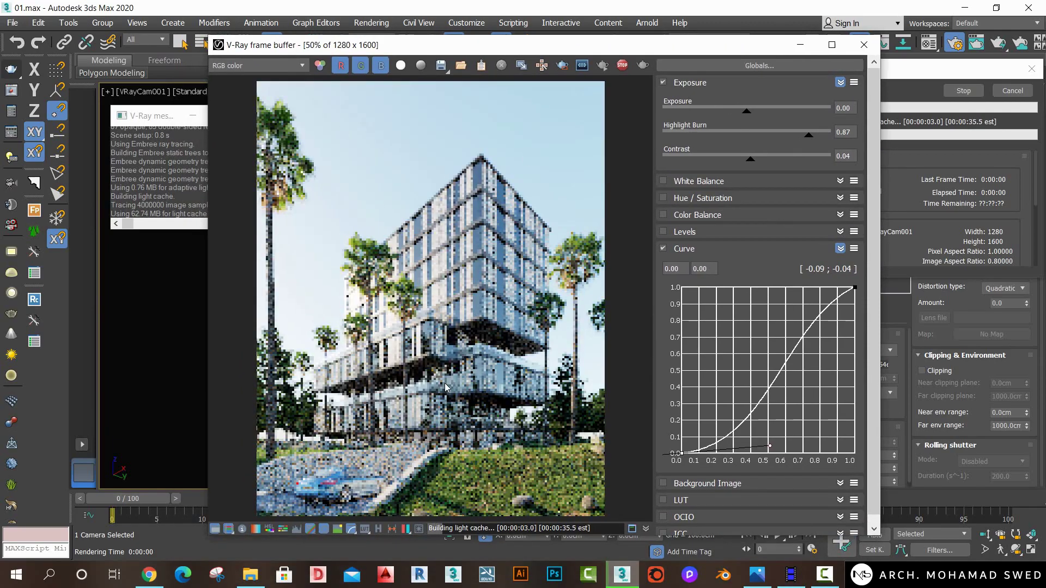
# Inspect the finished render and its list of render passes in the frame buffer.
pyautogui.click(824, 577)
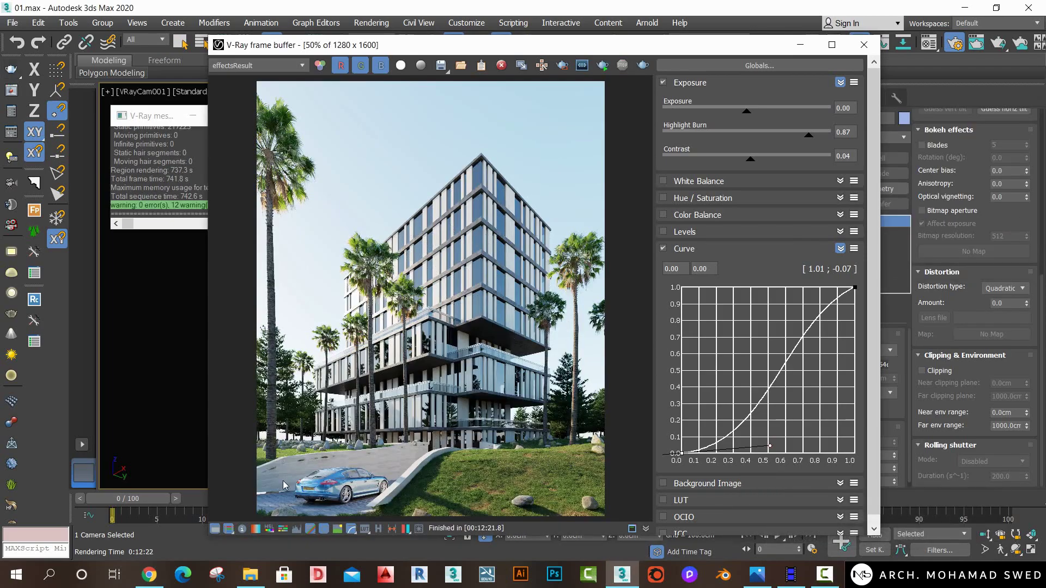
pyautogui.scroll(2, 301, 492)
pyautogui.scroll(2, 247, 443)
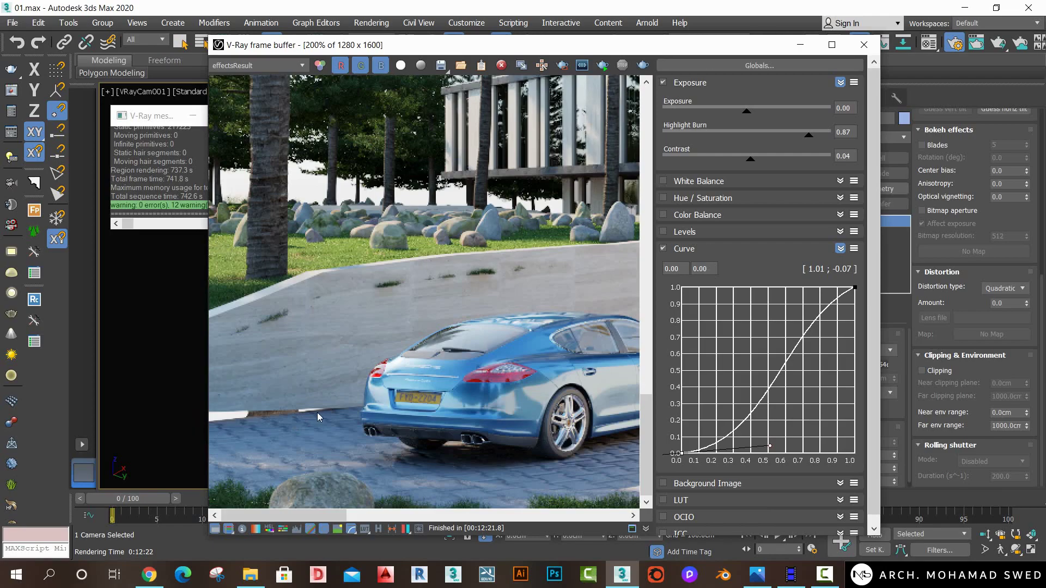
pyautogui.scroll(-1, 322, 410)
pyautogui.scroll(-1, 329, 399)
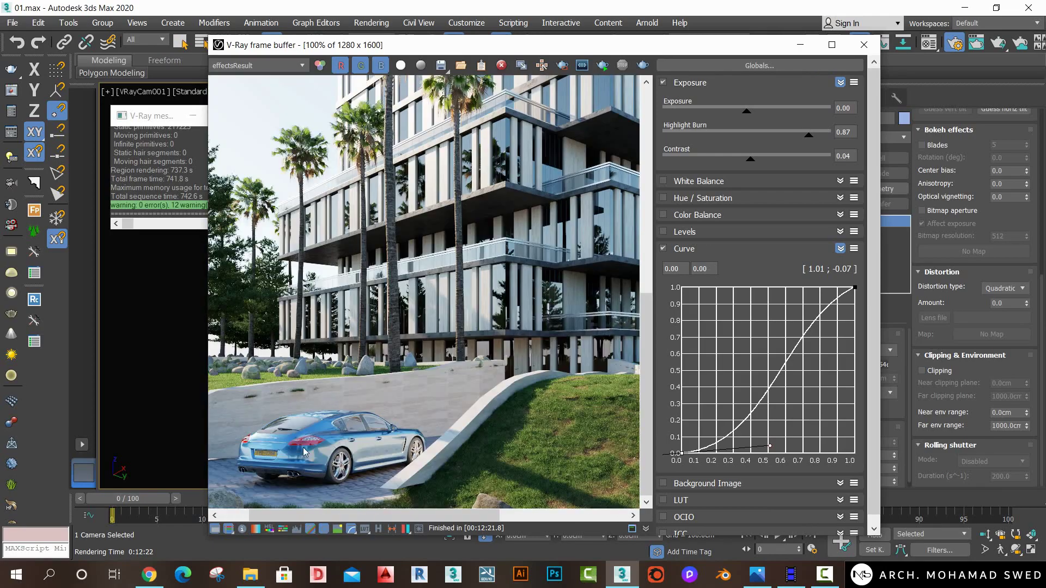
pyautogui.scroll(-1, 294, 420)
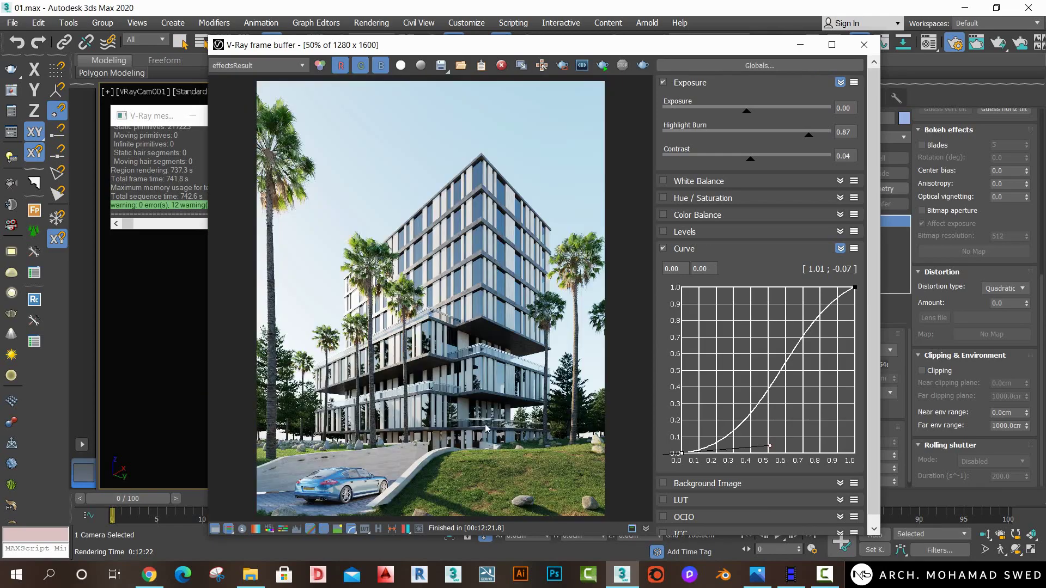
pyautogui.click(300, 65)
pyautogui.click(370, 158)
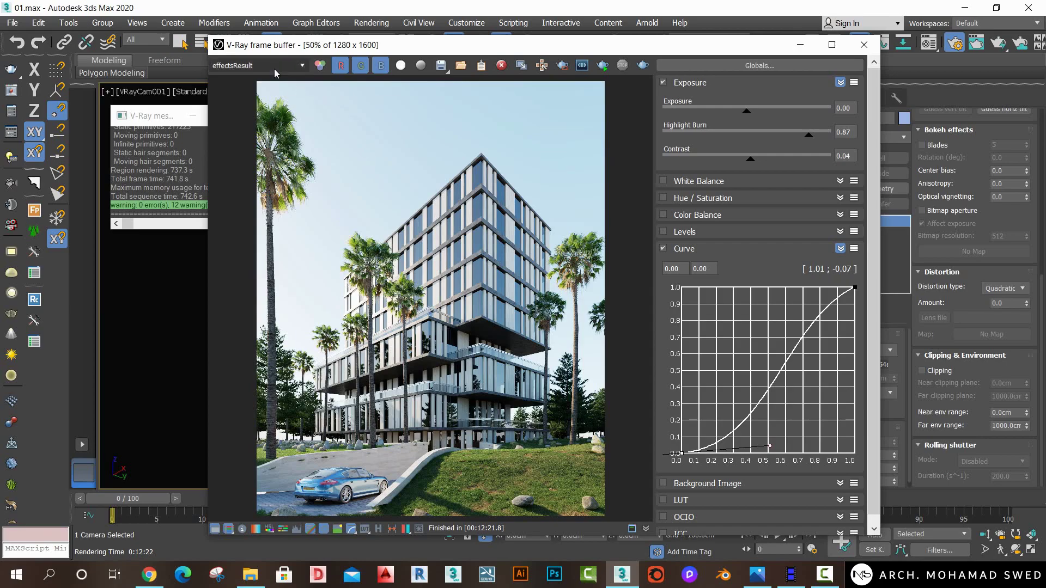
pyautogui.click(442, 68)
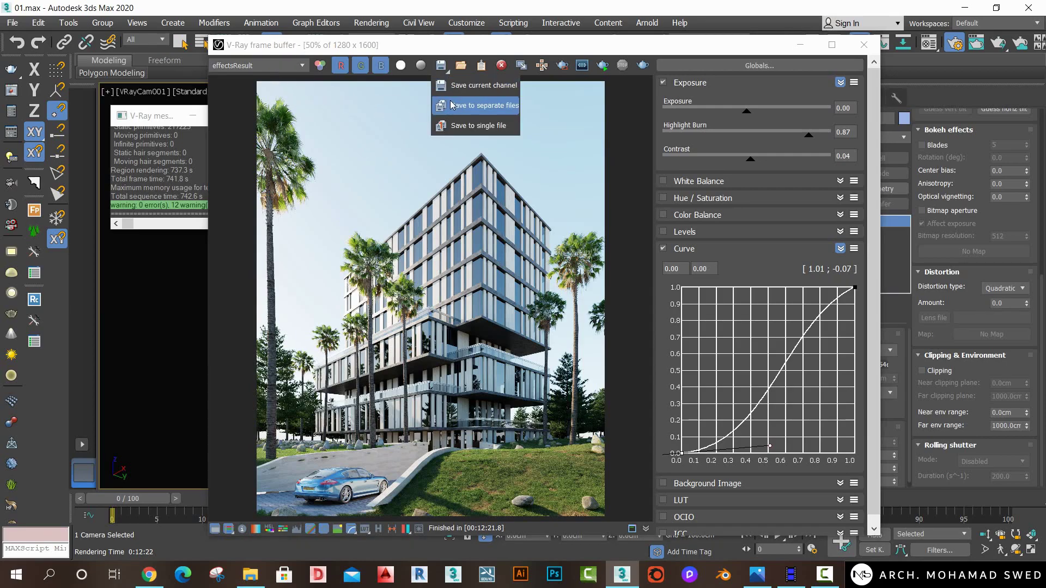
# Save every render pass as separate Targa files named 01 in a new 'render' folder.
pyautogui.click(486, 109)
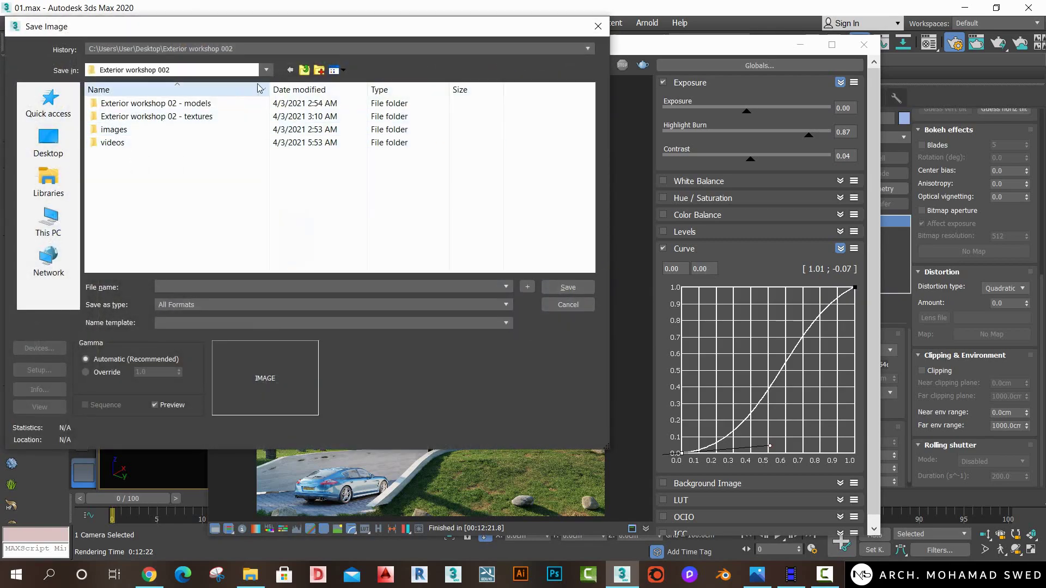
pyautogui.click(321, 72)
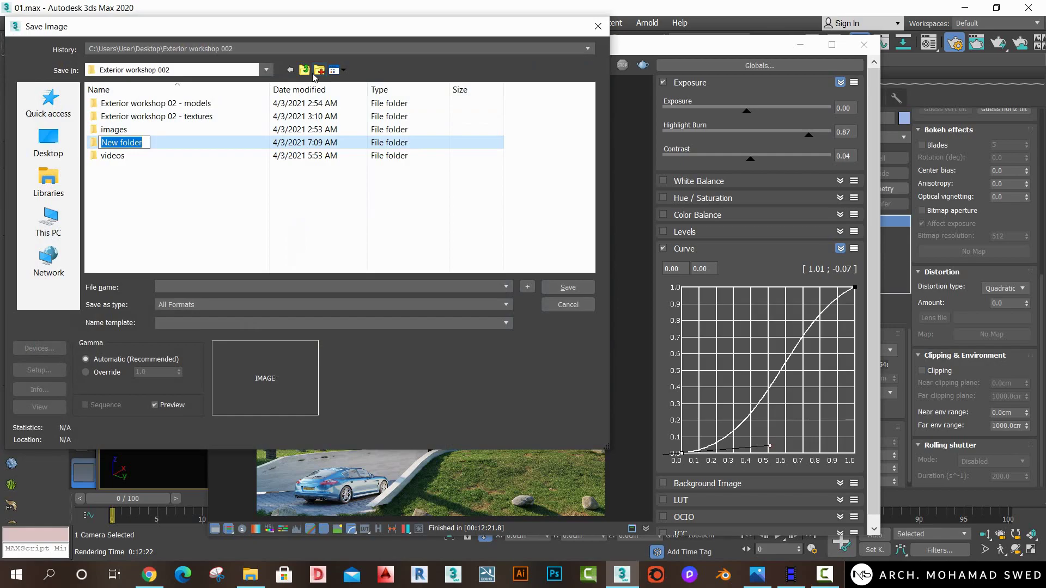
pyautogui.write('render')
pyautogui.press('Return')
pyautogui.press('Return')
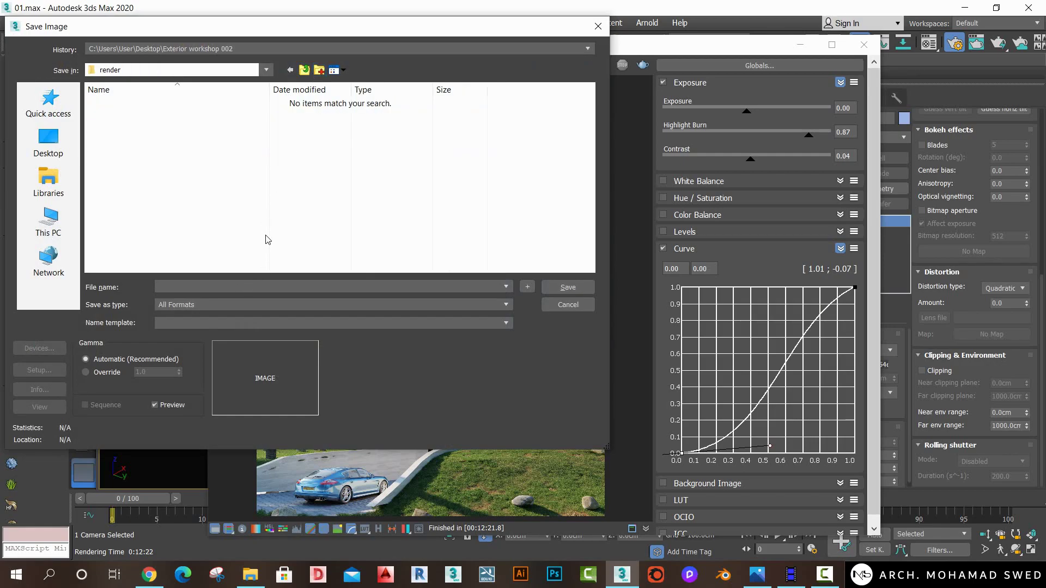
pyautogui.write('01')
pyautogui.click(222, 306)
pyautogui.click(188, 430)
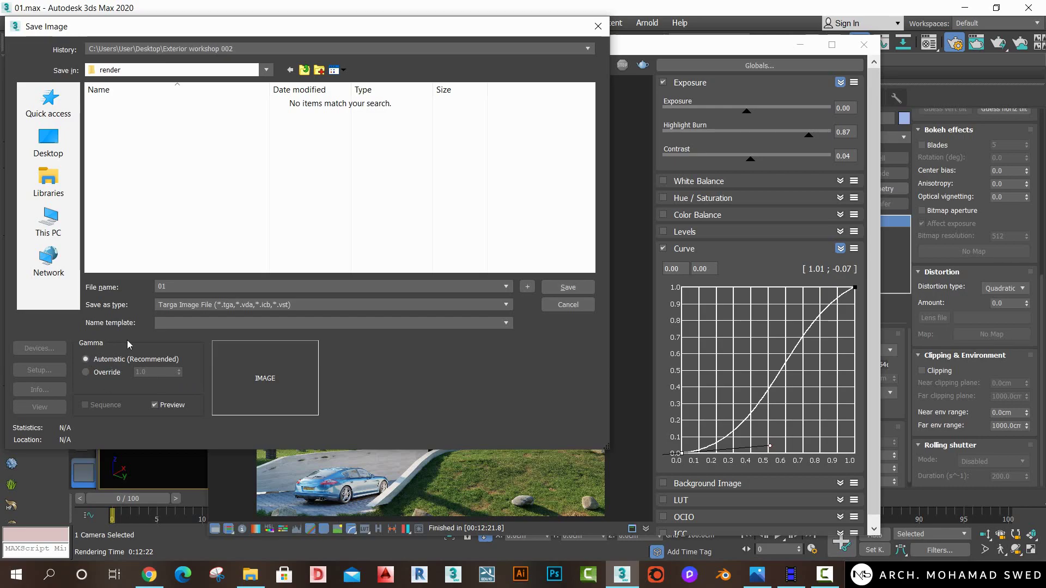
pyautogui.click(567, 287)
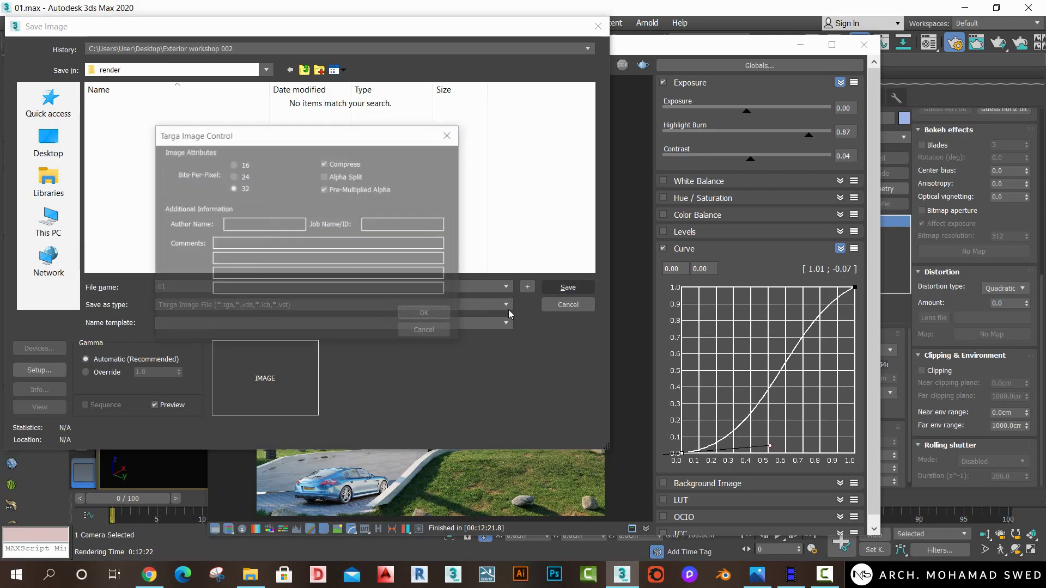
pyautogui.click(427, 311)
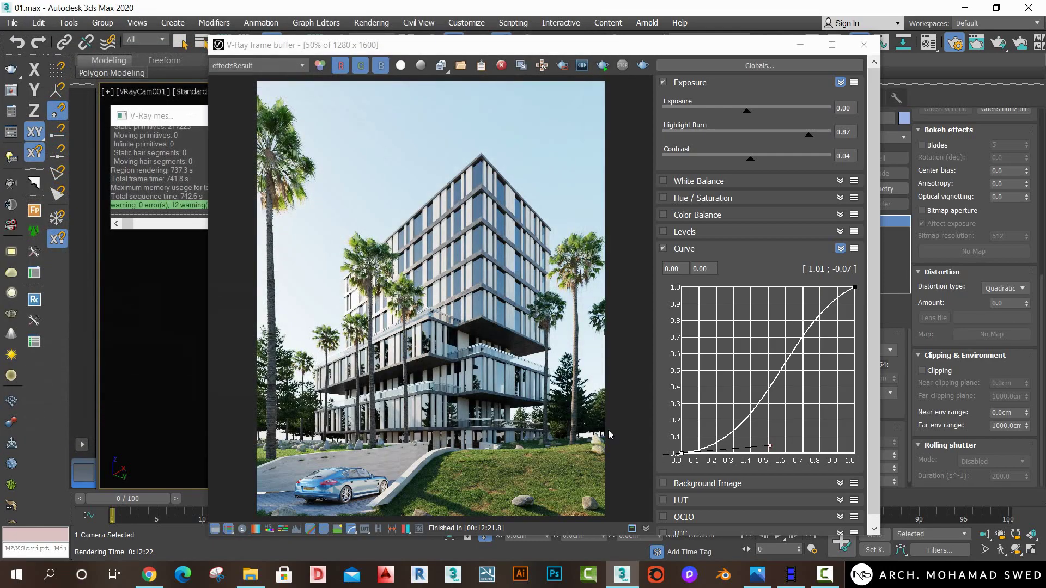
# Browse into the render folder in File Explorer and select 01.effectsResult.
pyautogui.click(834, 584)
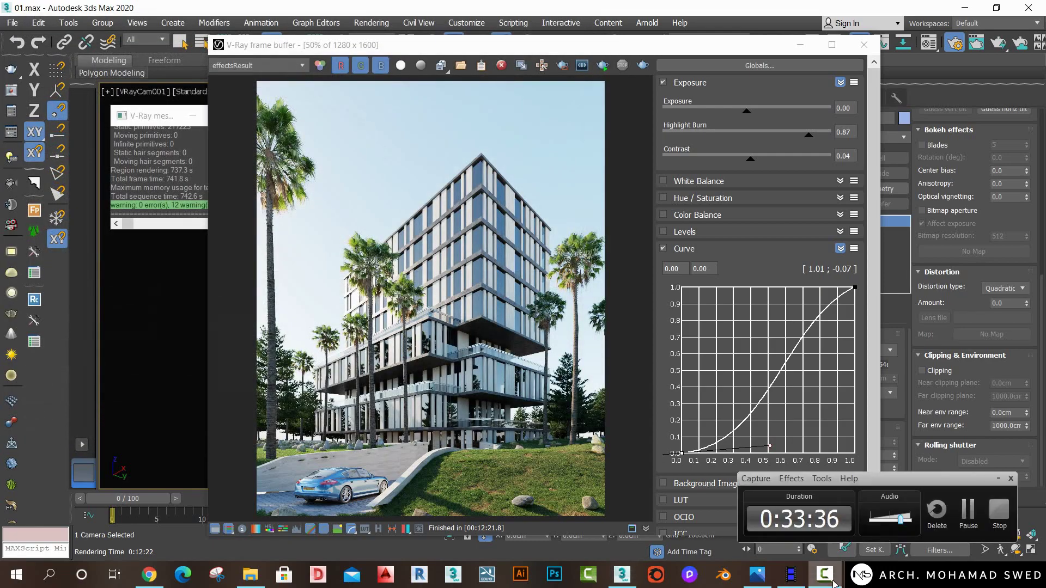
pyautogui.click(834, 584)
pyautogui.click(259, 579)
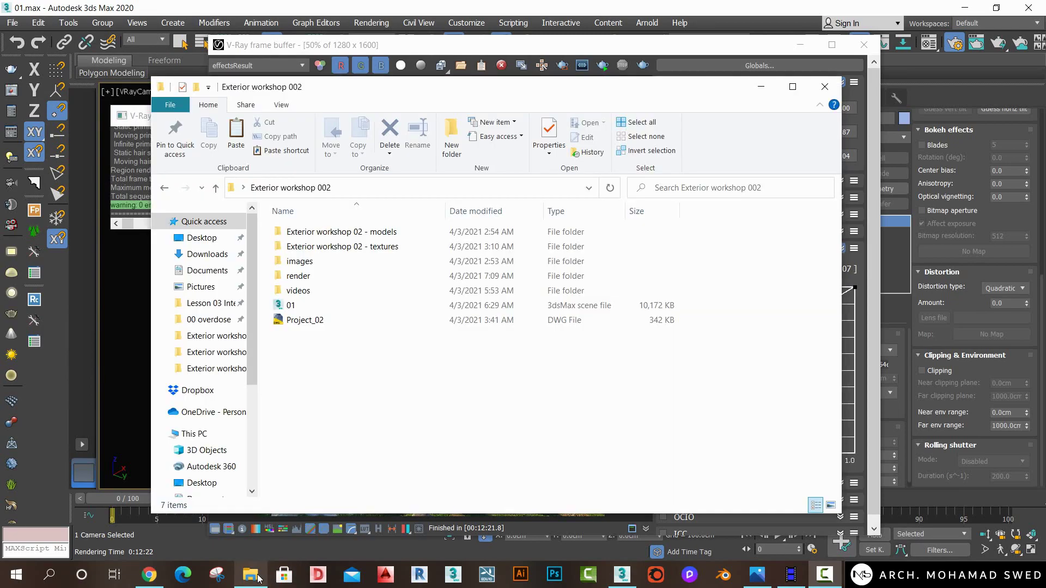
pyautogui.click(322, 282)
pyautogui.doubleClick(321, 283)
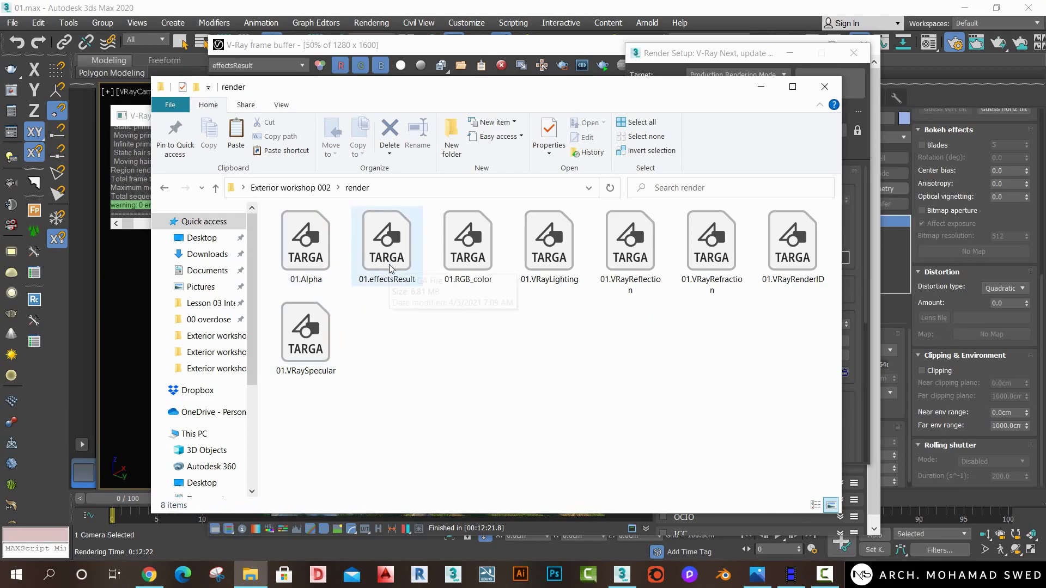
pyautogui.click(371, 284)
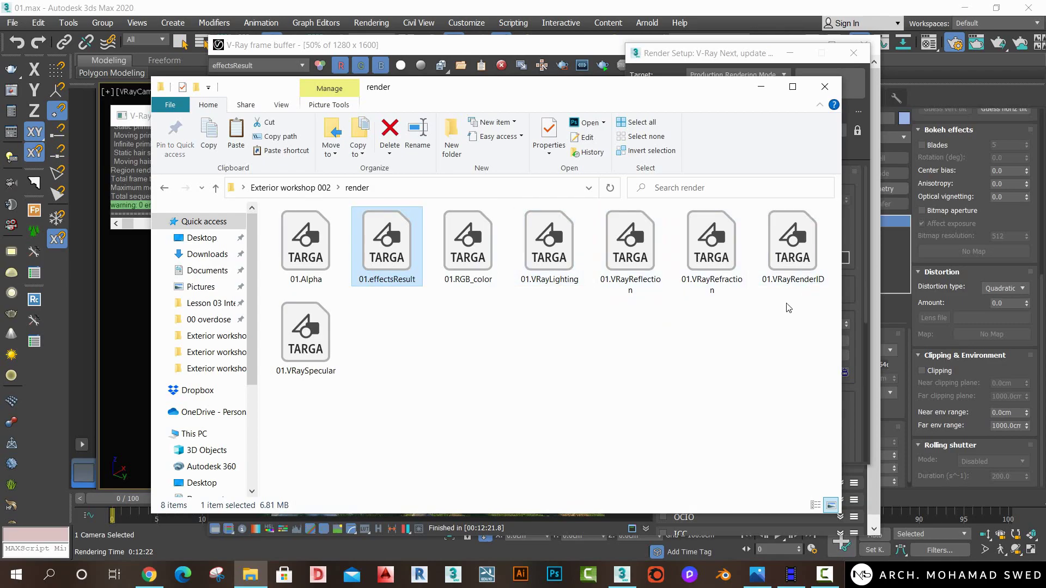
# Open 01.effectsResult in Photoshop, place the five pass TGAs as layers, and show only VRaySpecular.
pyautogui.doubleClick(387, 242)
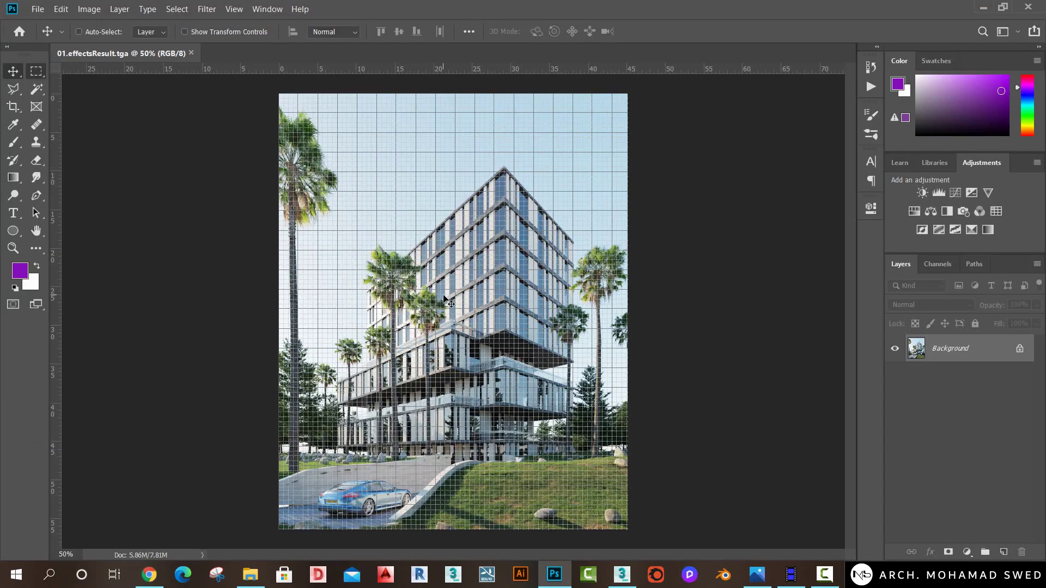
pyautogui.click(250, 575)
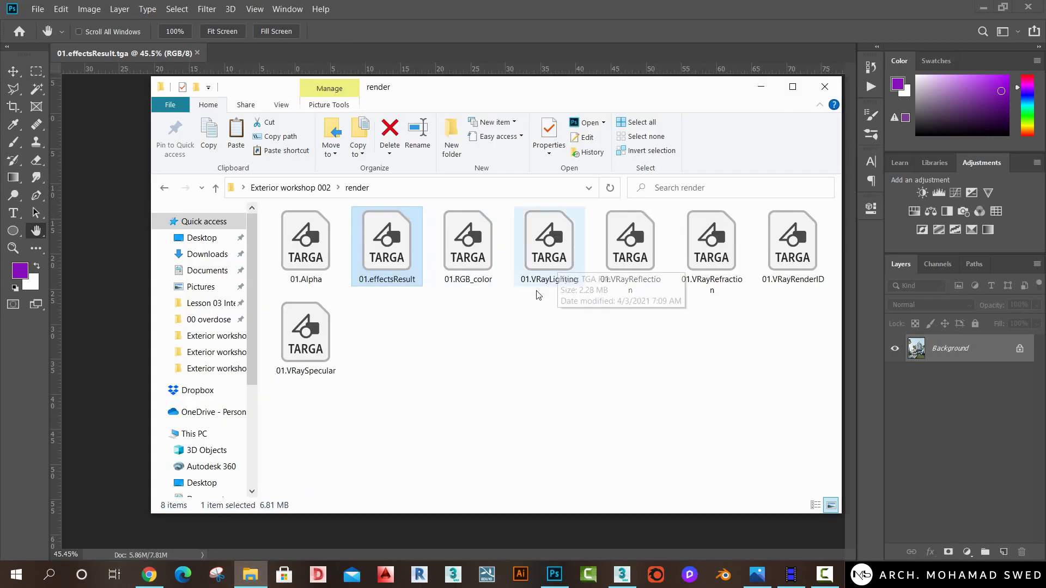
pyautogui.click(534, 243)
pyautogui.keyDown('shift'); pyautogui.click(302, 365); pyautogui.keyUp('shift')
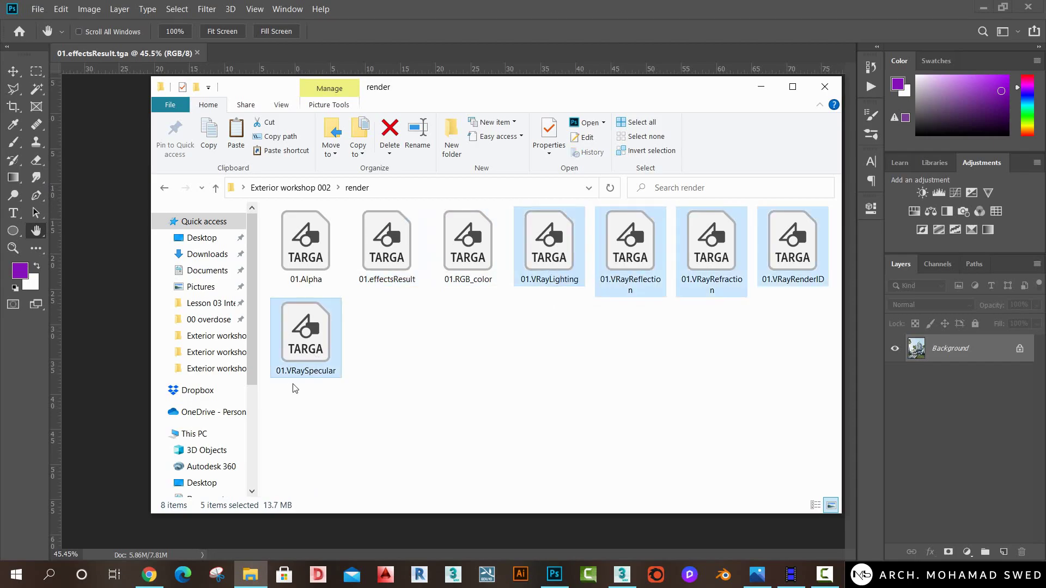
pyautogui.moveTo(294, 350); pyautogui.dragTo(99, 422)
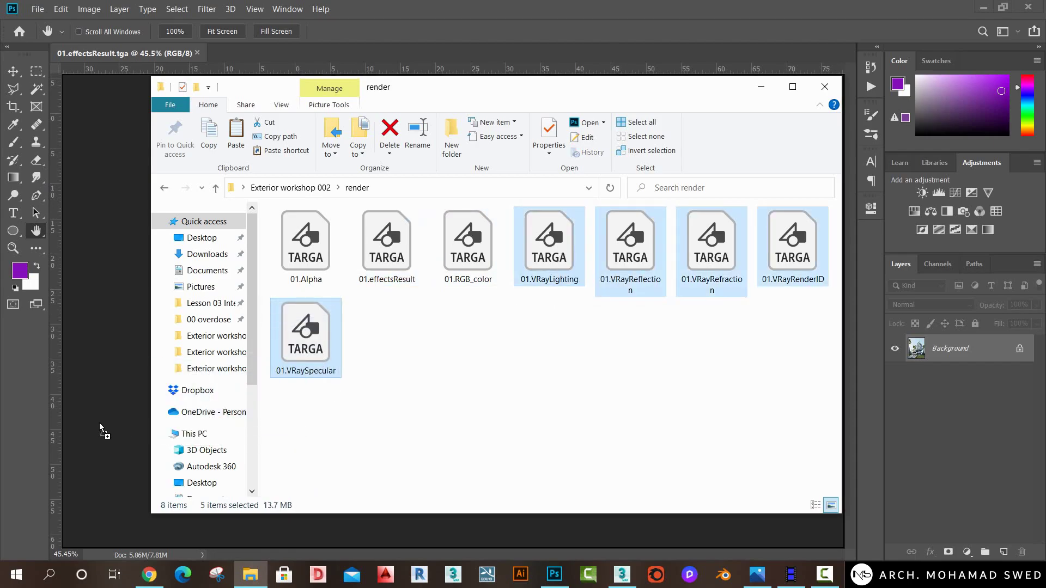
pyautogui.press('Return')
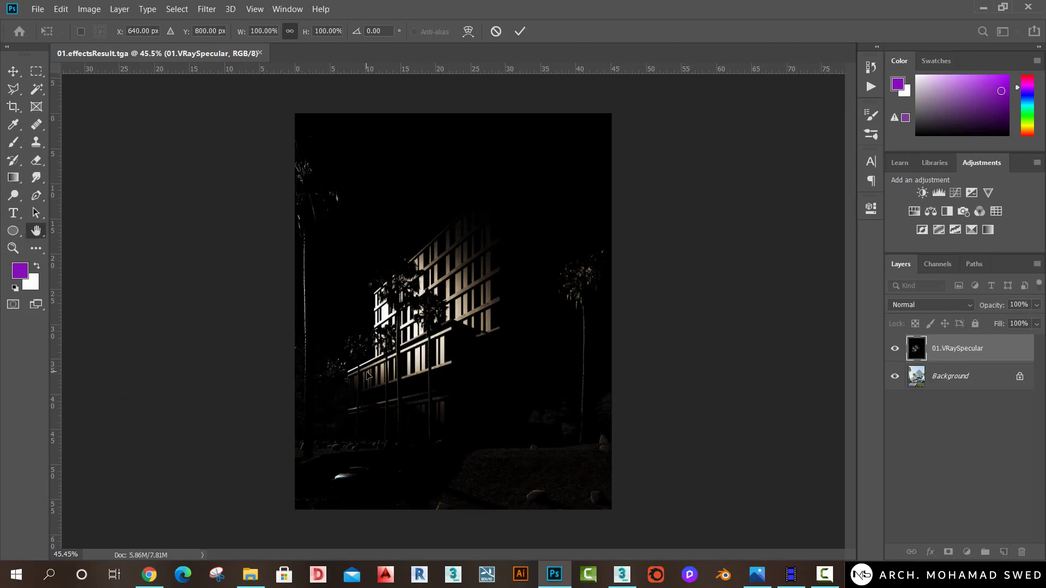
pyautogui.press('Return')
pyautogui.press('Return')
pyautogui.press('Return')
pyautogui.press('Return')
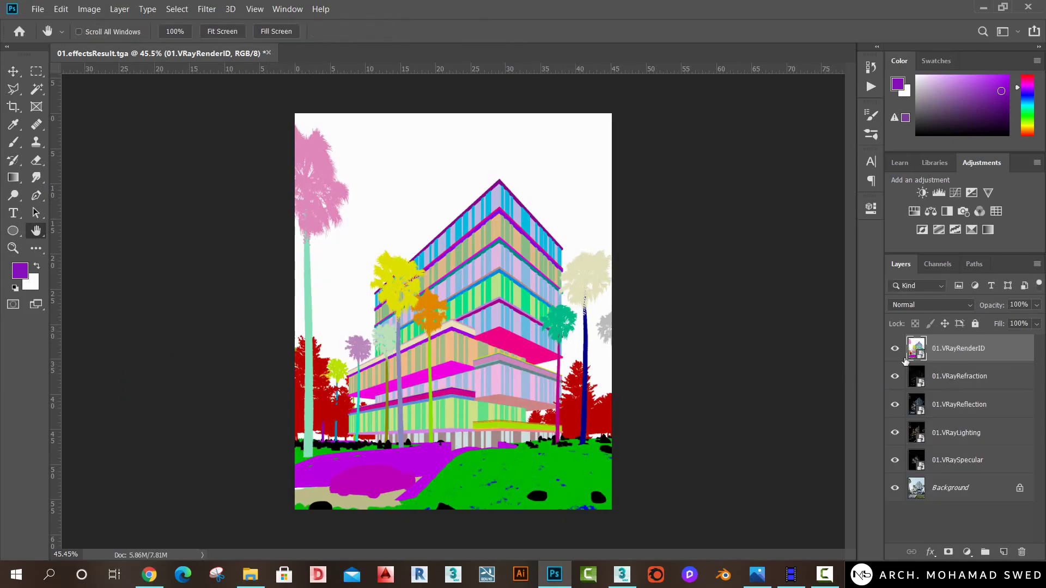
pyautogui.moveTo(898, 353); pyautogui.dragTo(899, 452)
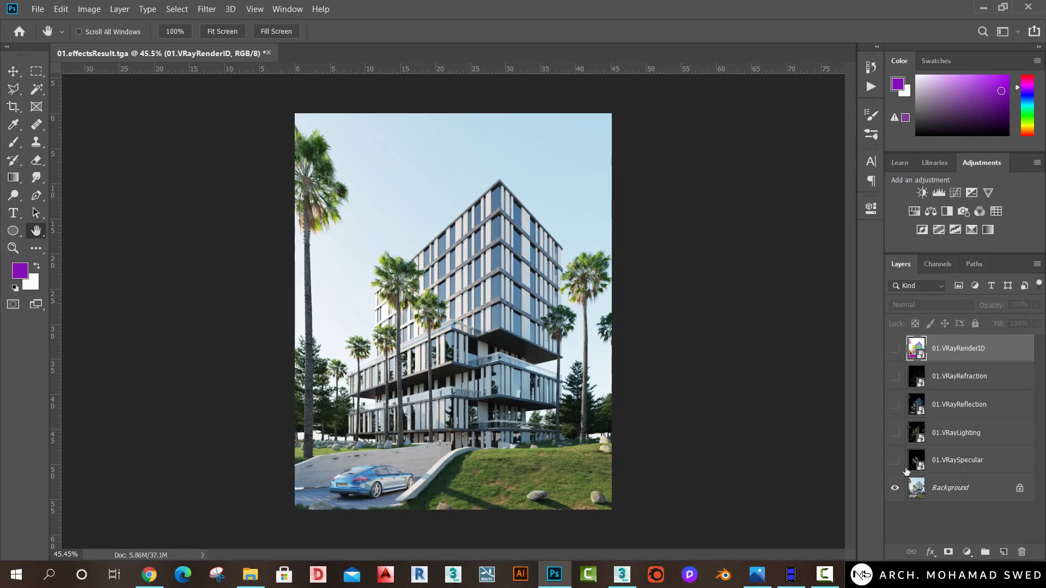
pyautogui.click(962, 469)
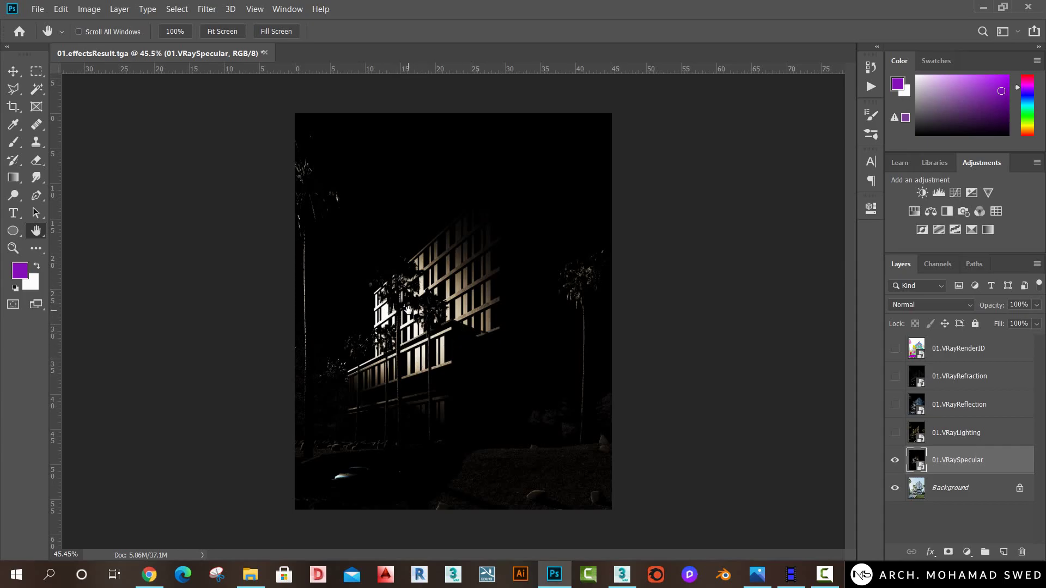
# Set the 01.VRaySpecular layer's blend mode to Screen and toggle it to compare.
pyautogui.click(14, 70)
pyautogui.keyDown('alt'); pyautogui.scroll(3, 382, 349); pyautogui.keyUp('alt')
pyautogui.keyDown('alt'); pyautogui.scroll(2, 381, 348); pyautogui.keyUp('alt')
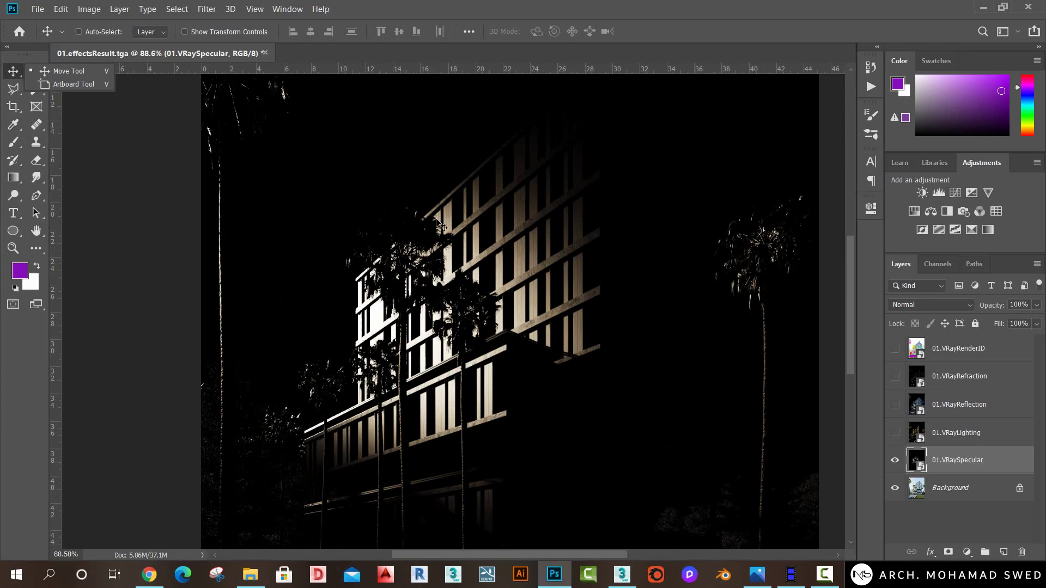
pyautogui.keyDown('alt'); pyautogui.scroll(-2, 512, 381); pyautogui.keyUp('alt')
pyautogui.keyDown('alt'); pyautogui.scroll(-2, 556, 366); pyautogui.keyUp('alt')
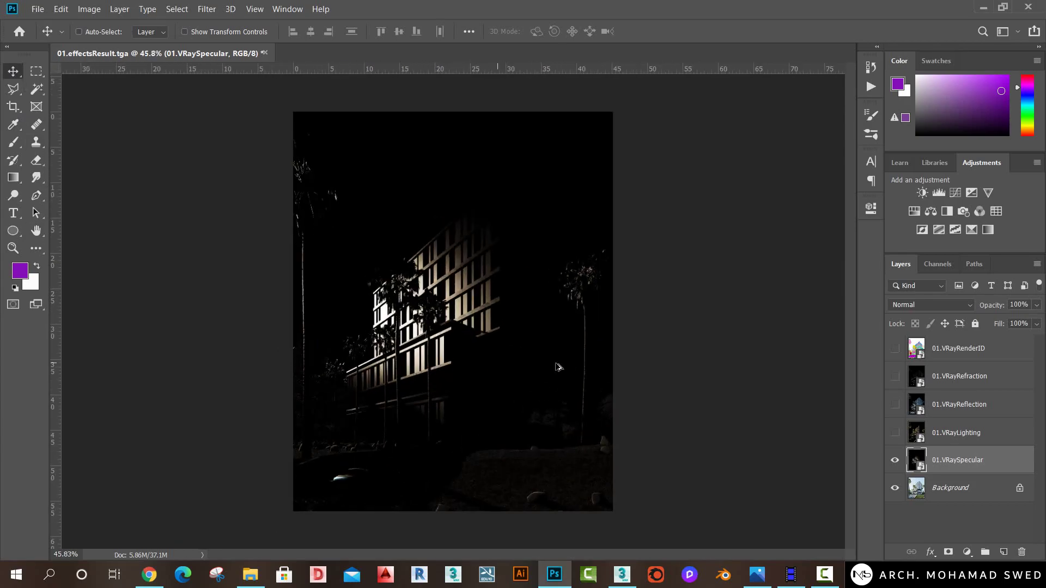
pyautogui.click(941, 307)
pyautogui.click(921, 332)
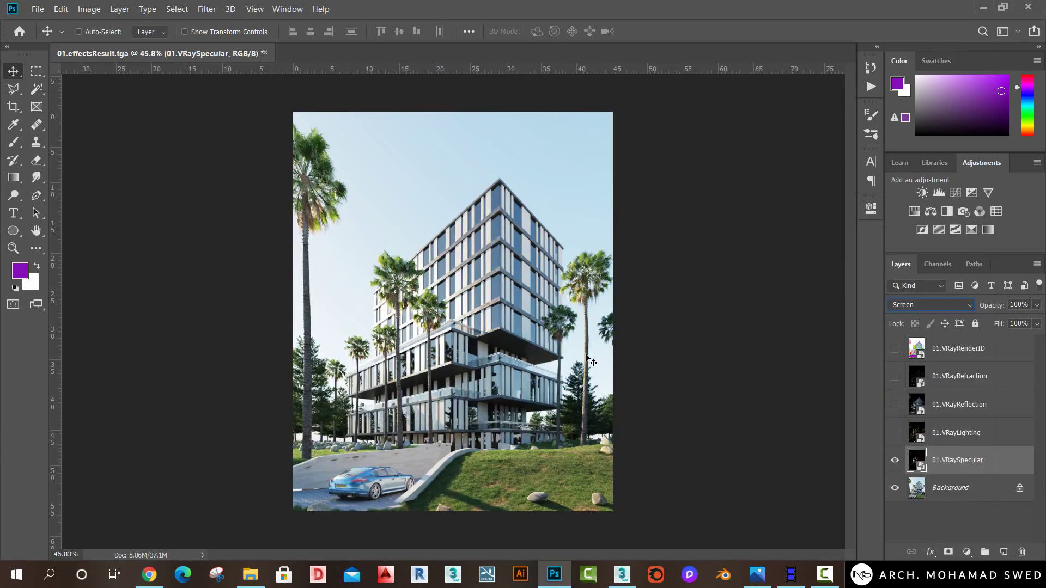
pyautogui.keyDown('alt'); pyautogui.scroll(3, 430, 333); pyautogui.keyUp('alt')
pyautogui.keyDown('alt'); pyautogui.scroll(1, 447, 335); pyautogui.keyUp('alt')
pyautogui.keyDown('alt'); pyautogui.scroll(-1, 457, 336); pyautogui.keyUp('alt')
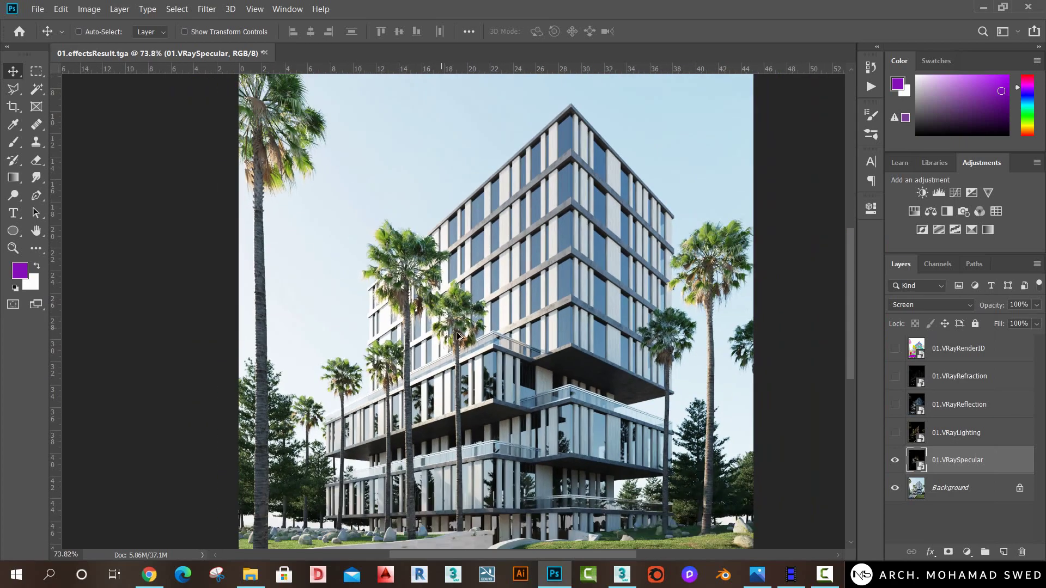
pyautogui.click(895, 461)
pyautogui.click(895, 461)
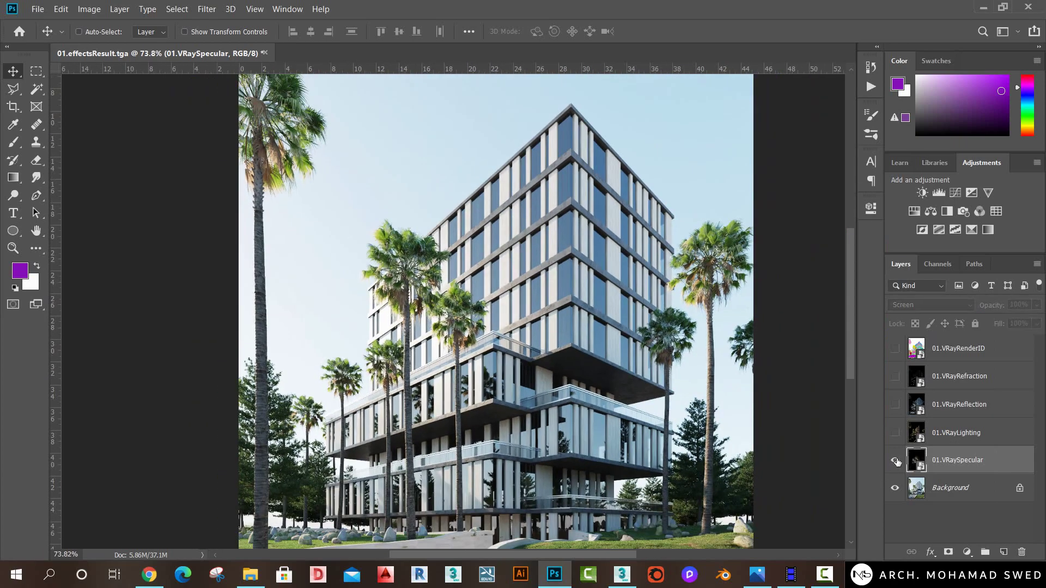
pyautogui.keyDown('alt'); pyautogui.scroll(-2, 599, 390); pyautogui.keyUp('alt')
pyautogui.keyDown('alt'); pyautogui.scroll(1, 567, 389); pyautogui.keyUp('alt')
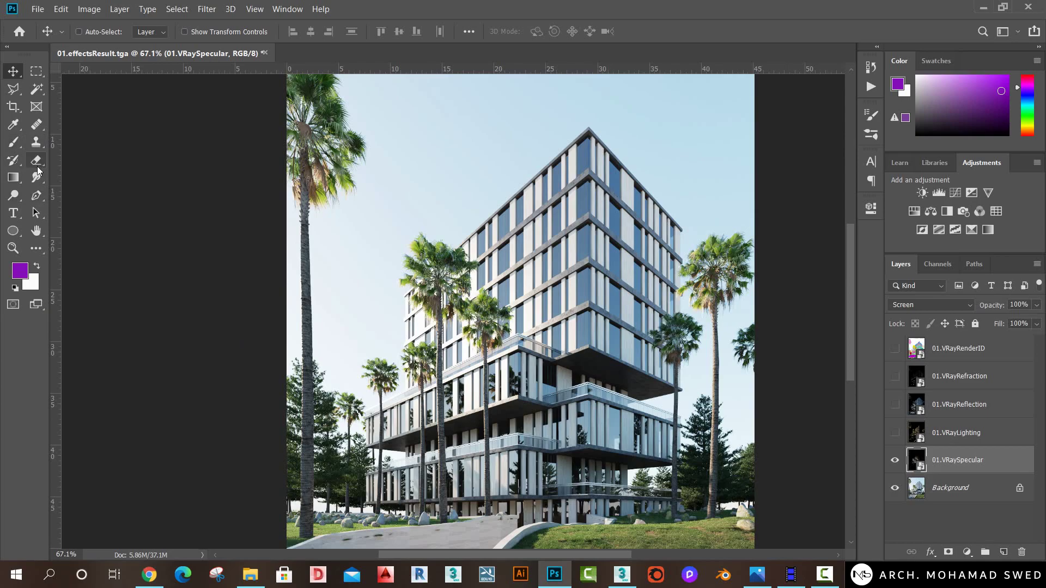
# Rasterize the 01.VRaySpecular layer and erase highlights around the central palm and another patch.
pyautogui.click(36, 160)
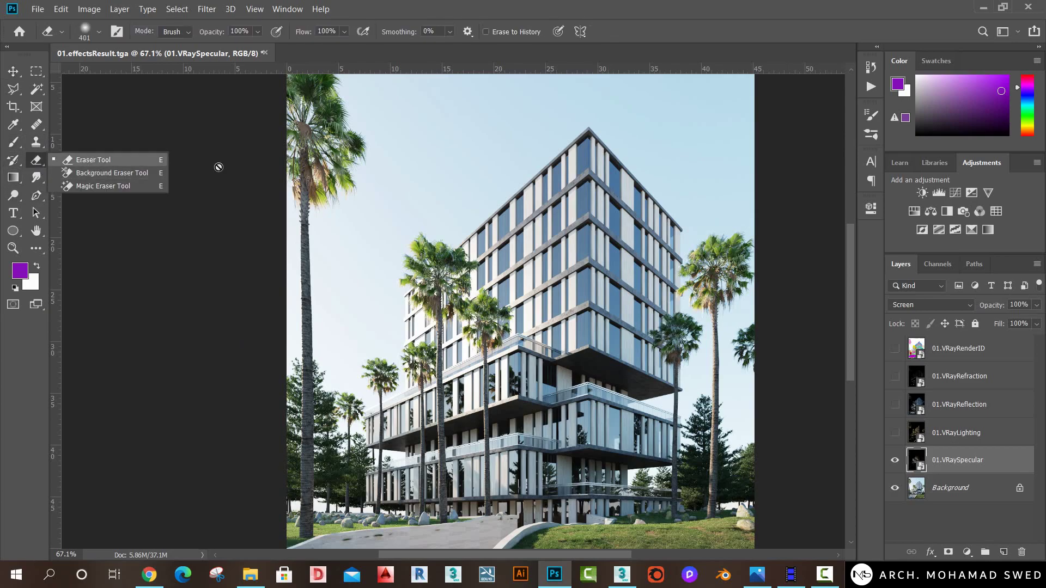
pyautogui.click(464, 261)
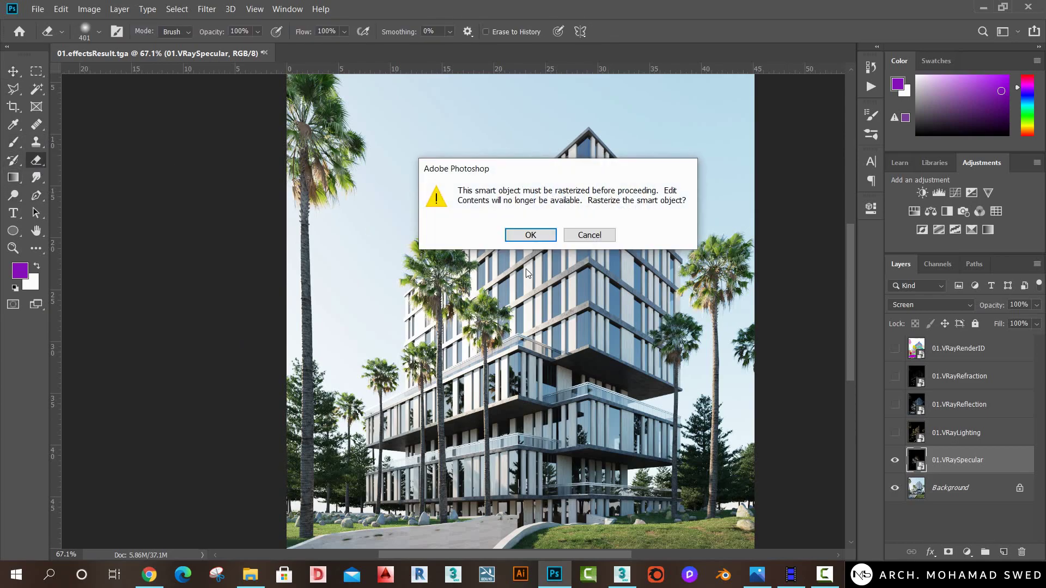
pyautogui.click(530, 235)
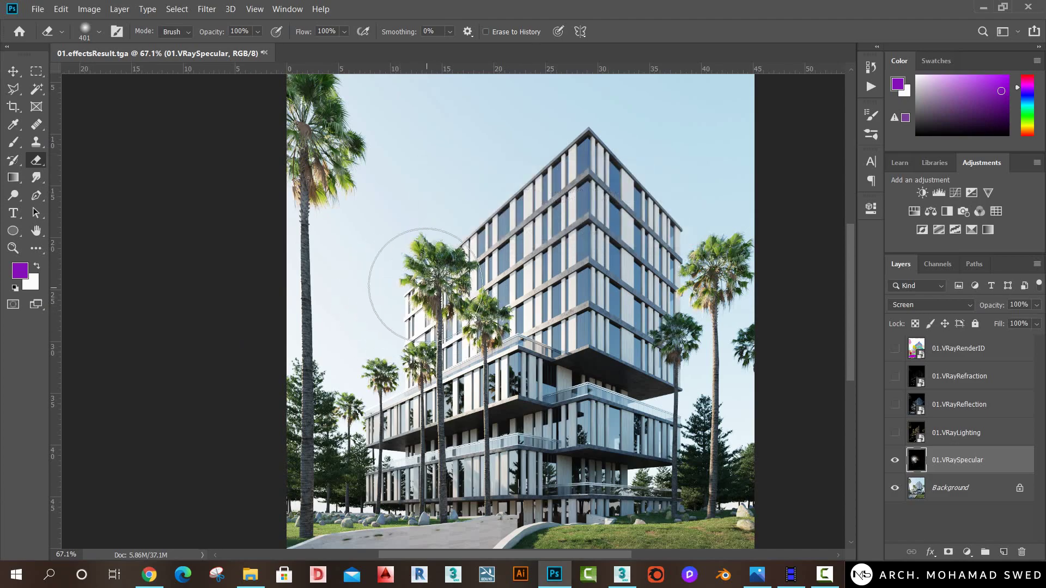
pyautogui.moveTo(419, 292)
pyautogui.mouseDown()
pyautogui.moveTo(452, 311)
pyautogui.moveTo(427, 326)
pyautogui.mouseUp()
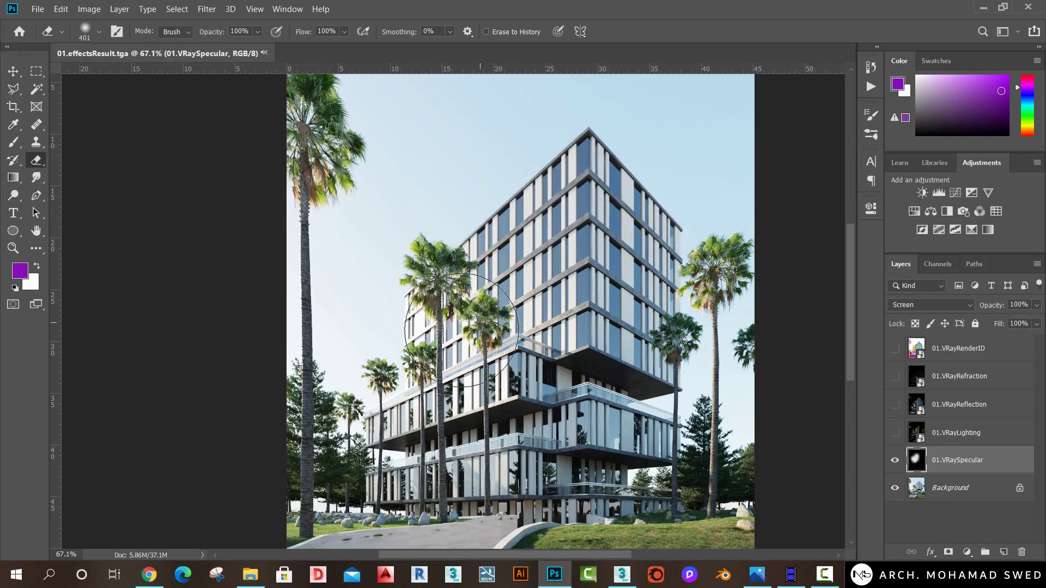
pyautogui.keyDown('alt'); pyautogui.scroll(-3, 491, 337); pyautogui.keyUp('alt')
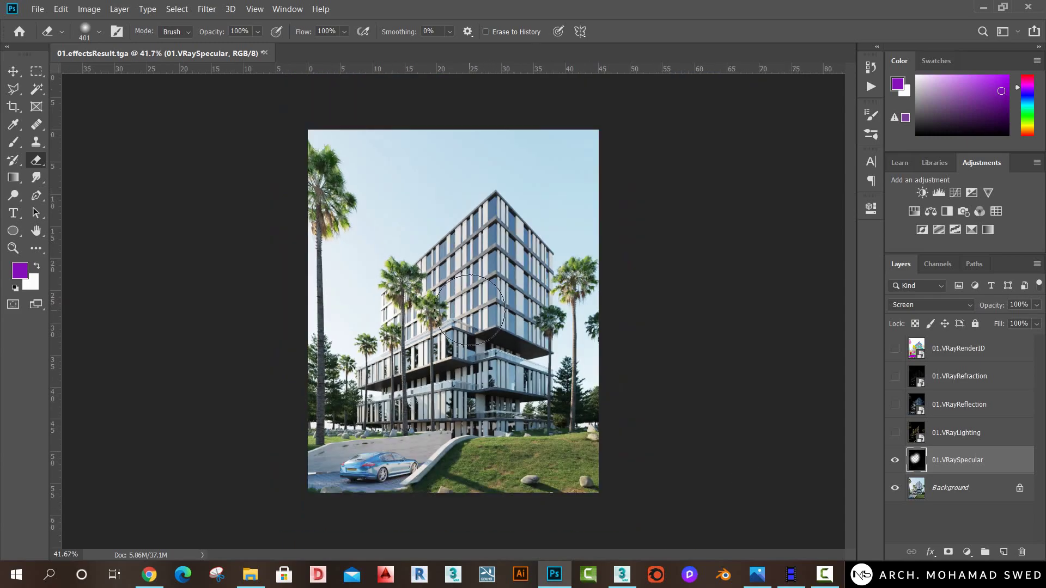
pyautogui.keyDown('alt'); pyautogui.scroll(1, 524, 389); pyautogui.keyUp('alt')
pyautogui.click(525, 390)
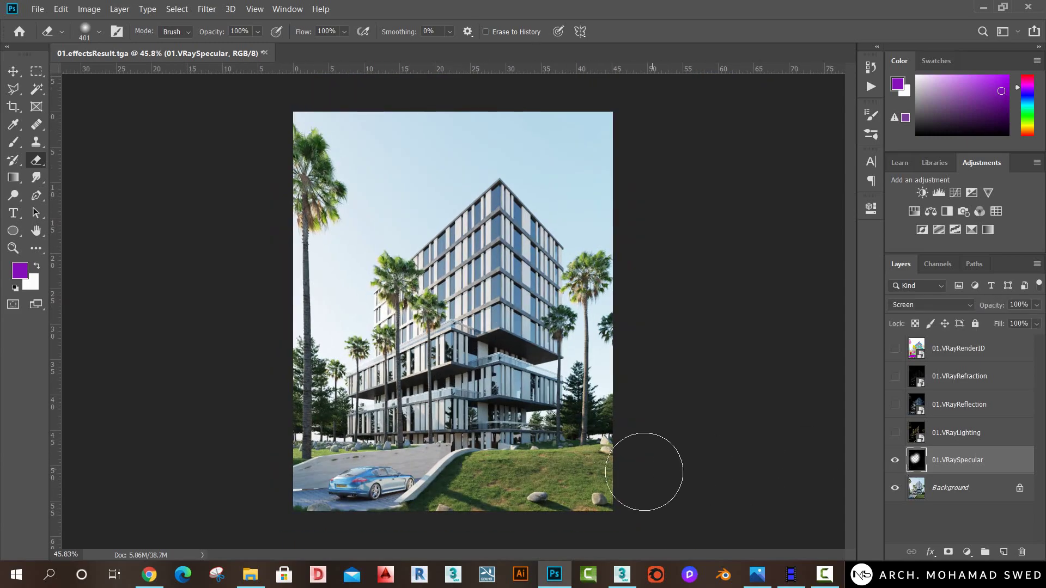
pyautogui.click(897, 463)
pyautogui.click(1019, 305)
# Give the specular layer 70% opacity and blend the visible 01.VRayLighting layer with Screen.
pyautogui.write('70')
pyautogui.click(896, 433)
pyautogui.click(951, 432)
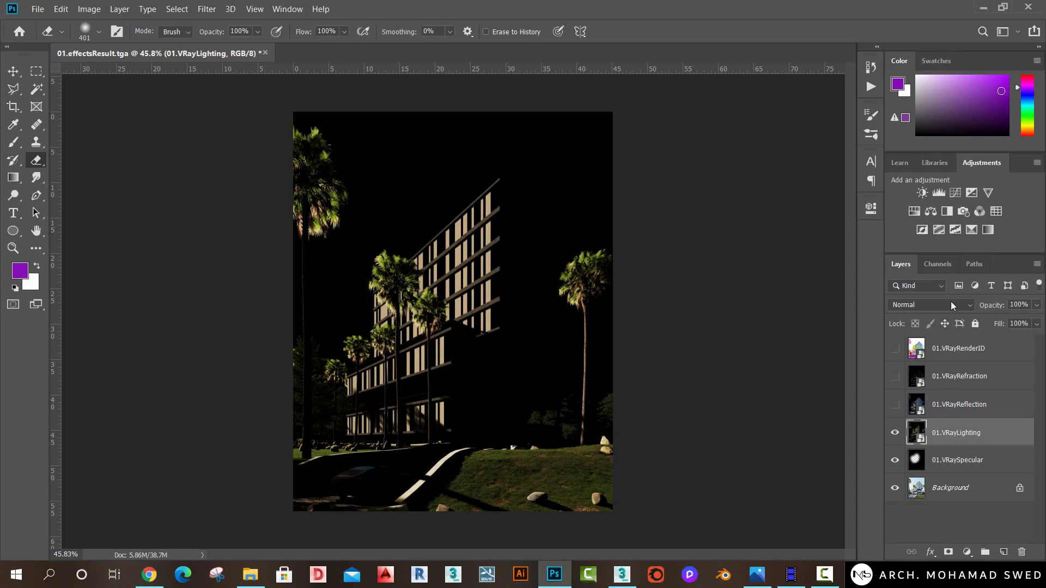
pyautogui.click(954, 305)
pyautogui.click(926, 330)
pyautogui.click(895, 433)
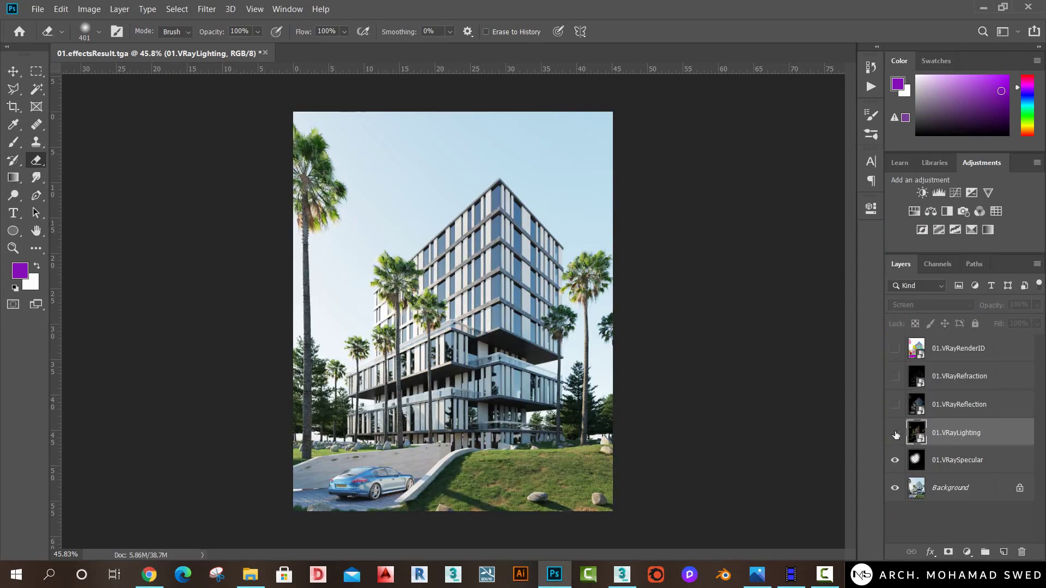
pyautogui.click(895, 433)
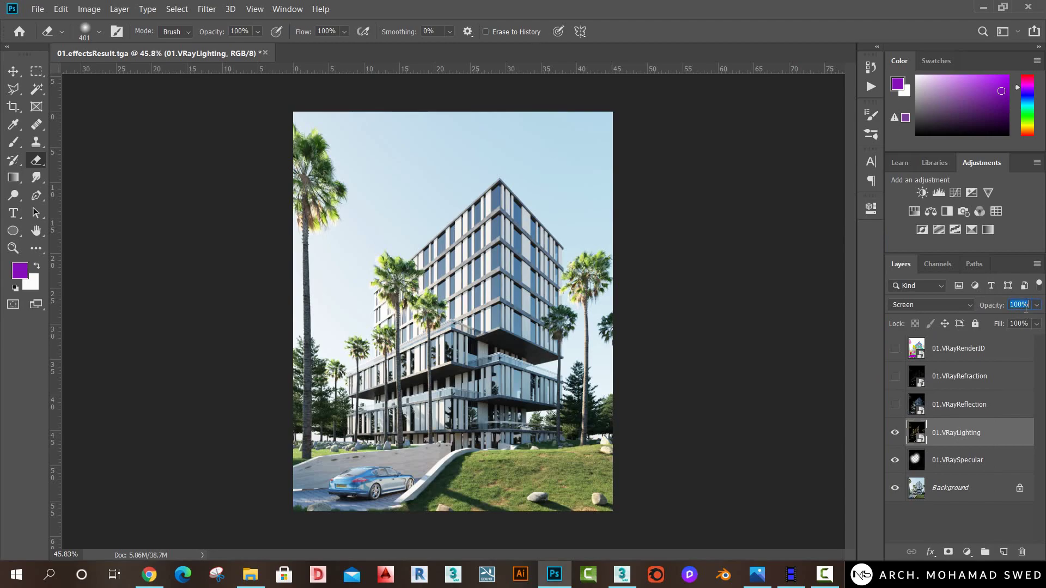
# Set 01.VRayLighting to 20% opacity and add a Soft Light duplicate of it.
pyautogui.write('20')
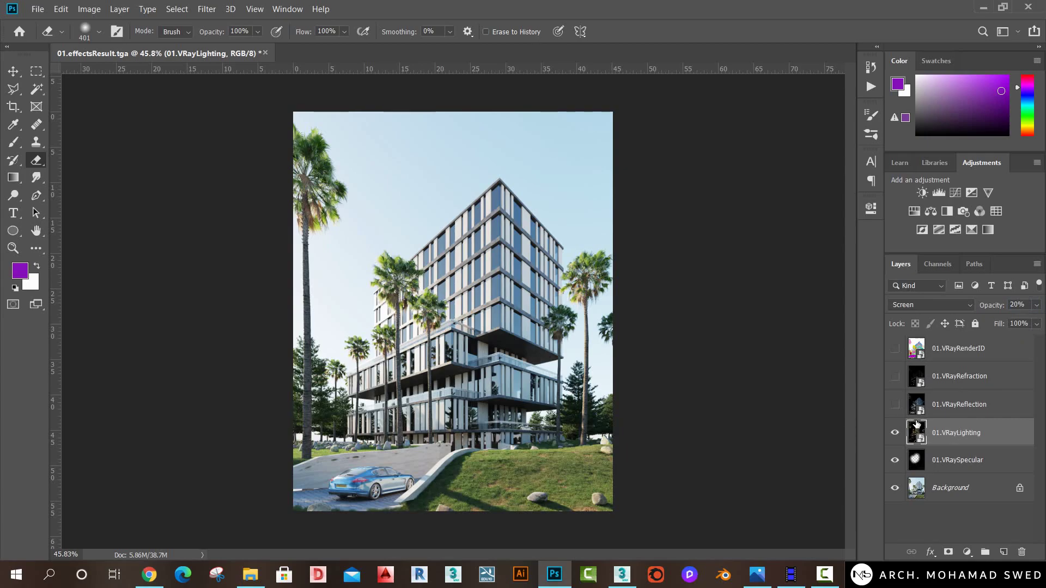
pyautogui.hotkey('ctrl', 'j')
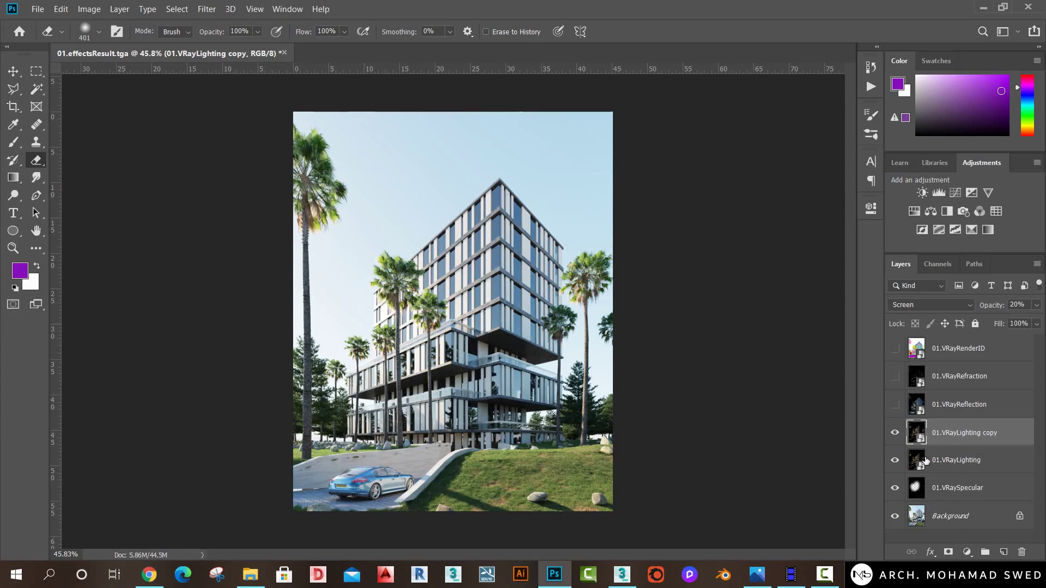
pyautogui.click(930, 306)
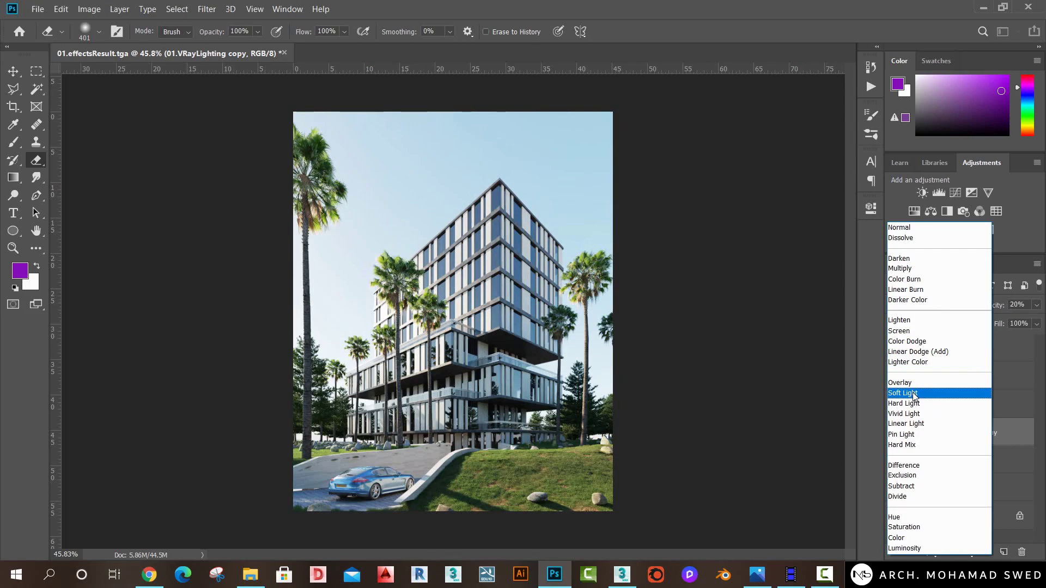
pyautogui.click(914, 393)
pyautogui.click(894, 433)
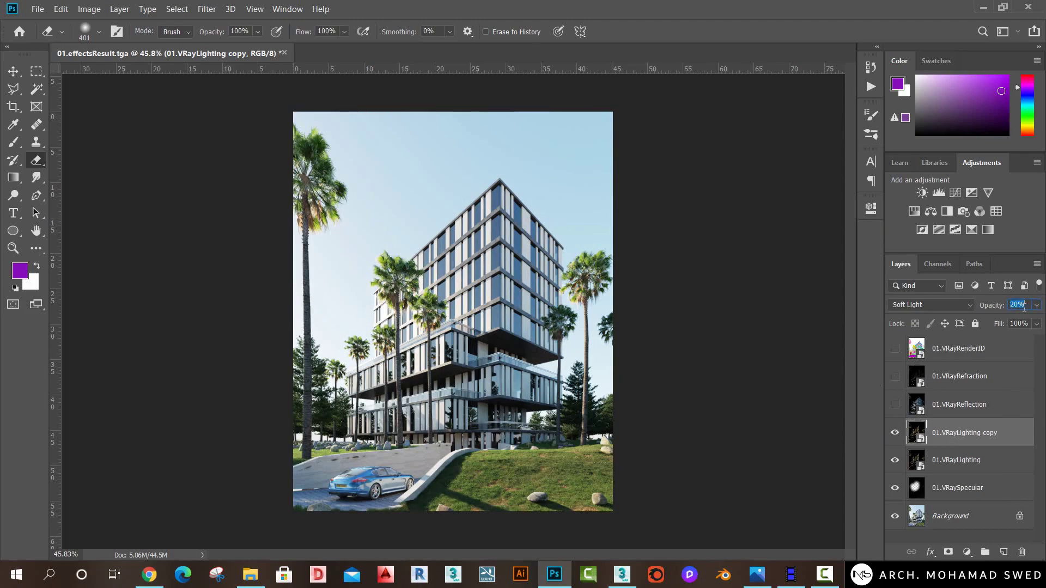
# Set the lighting copy layer's opacity to 12% and compare the image with it on and off.
pyautogui.write('12')
pyautogui.press('Return')
pyautogui.click(895, 434)
# Show 01.VRayReflection in Screen blend mode at 10% opacity.
pyautogui.click(895, 404)
pyautogui.click(951, 412)
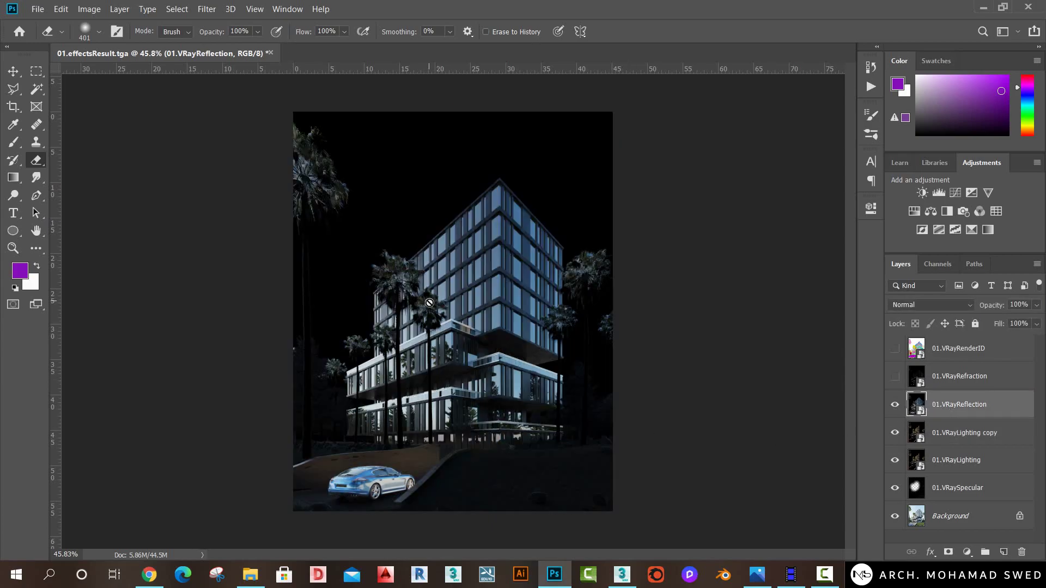
pyautogui.click(934, 308)
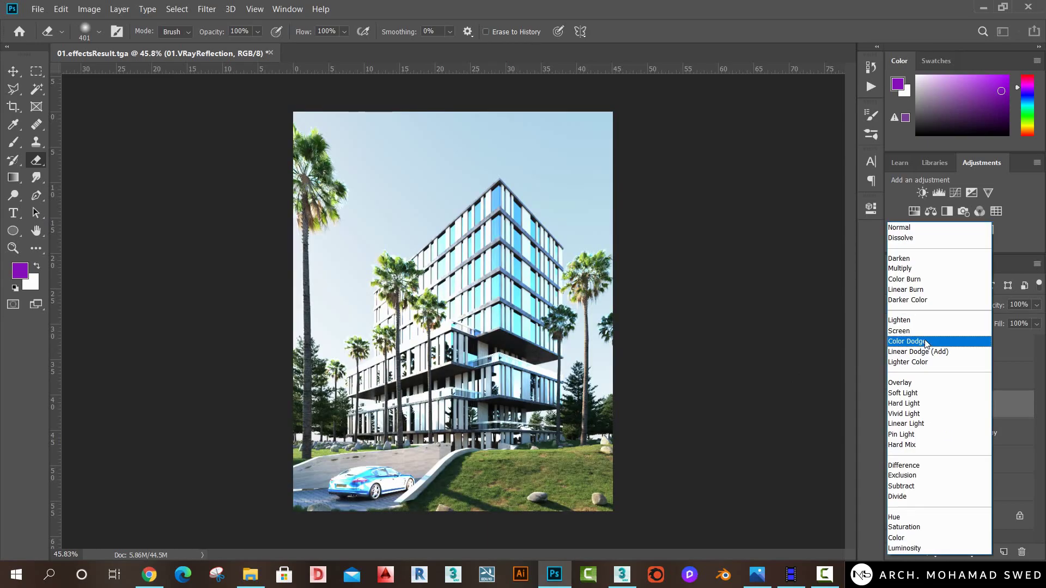
pyautogui.click(929, 338)
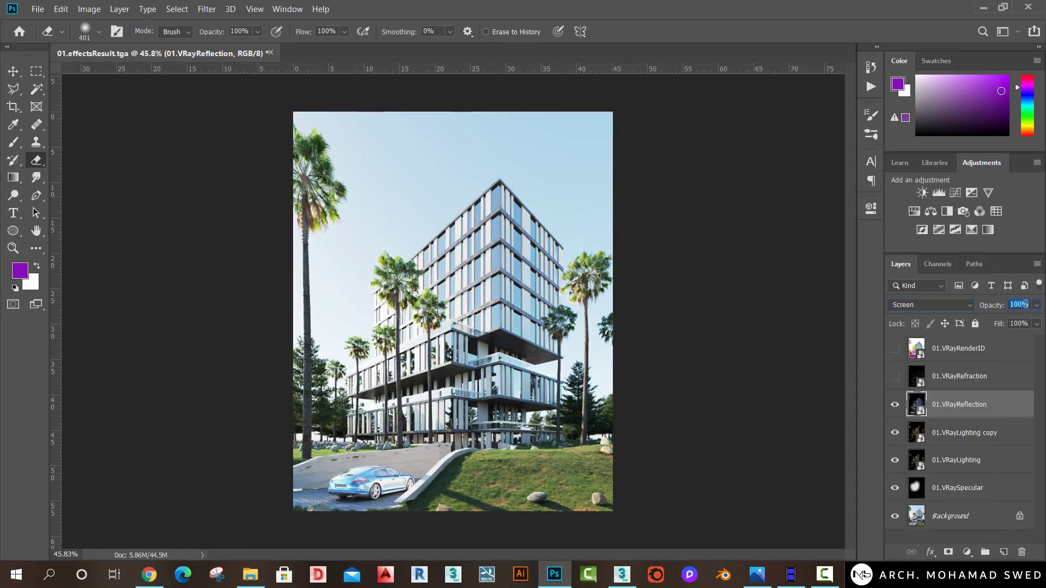
pyautogui.write('10')
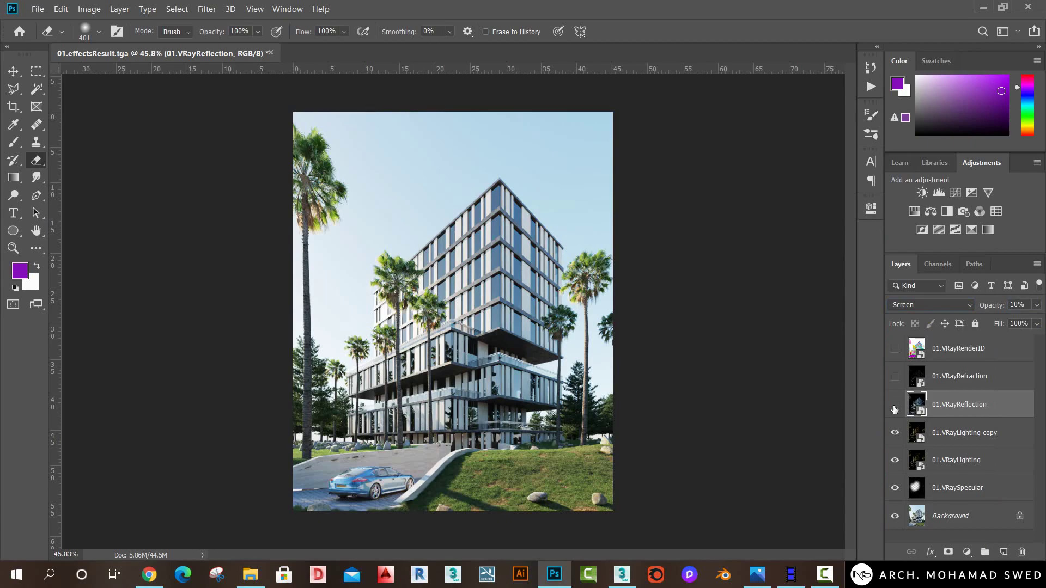
# Show 01.VRayRefraction in Screen blend mode at 20% opacity.
pyautogui.click(895, 376)
pyautogui.click(936, 378)
pyautogui.click(941, 307)
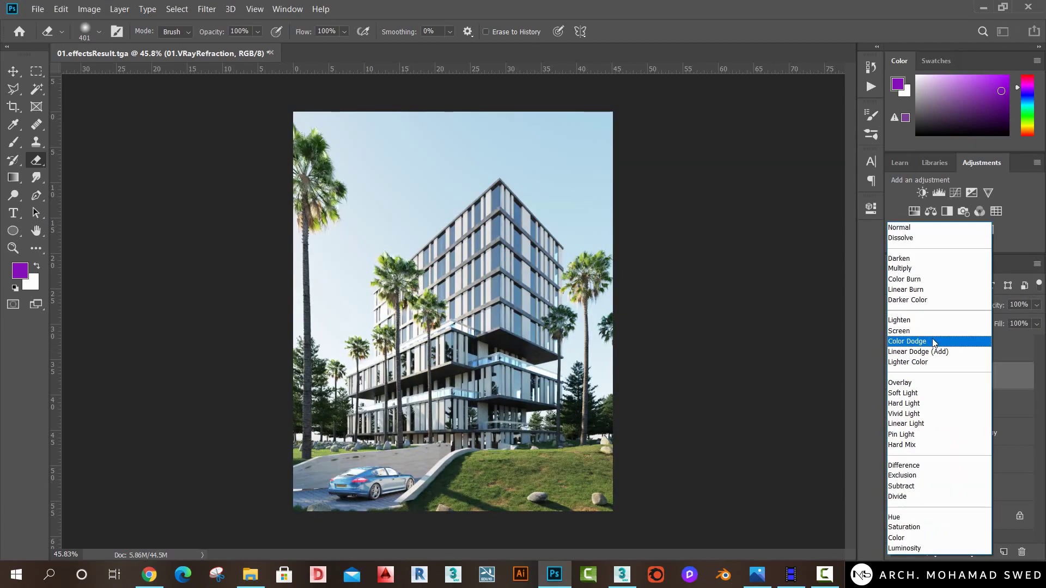
pyautogui.click(933, 340)
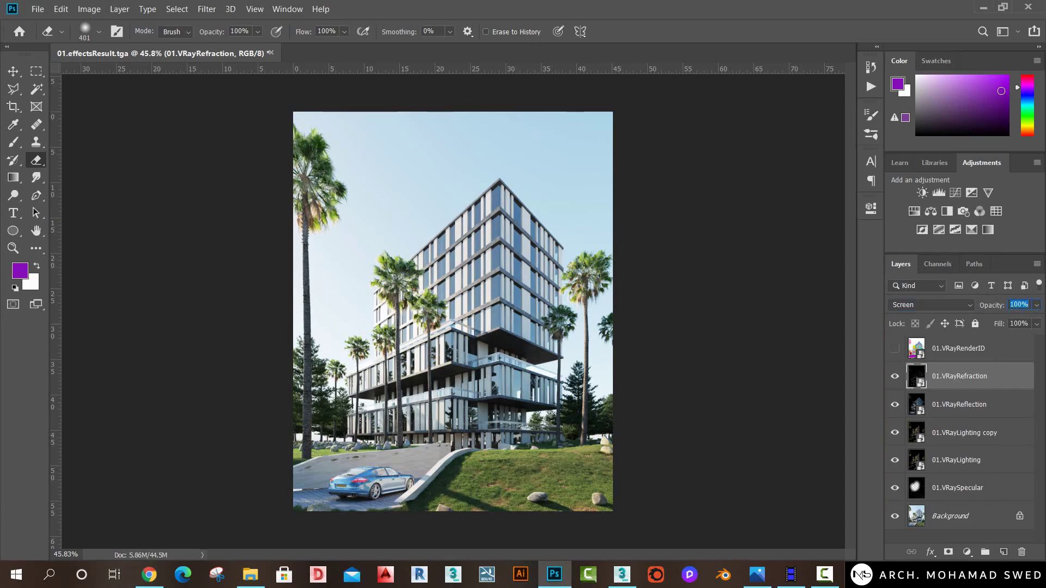
pyautogui.write('20')
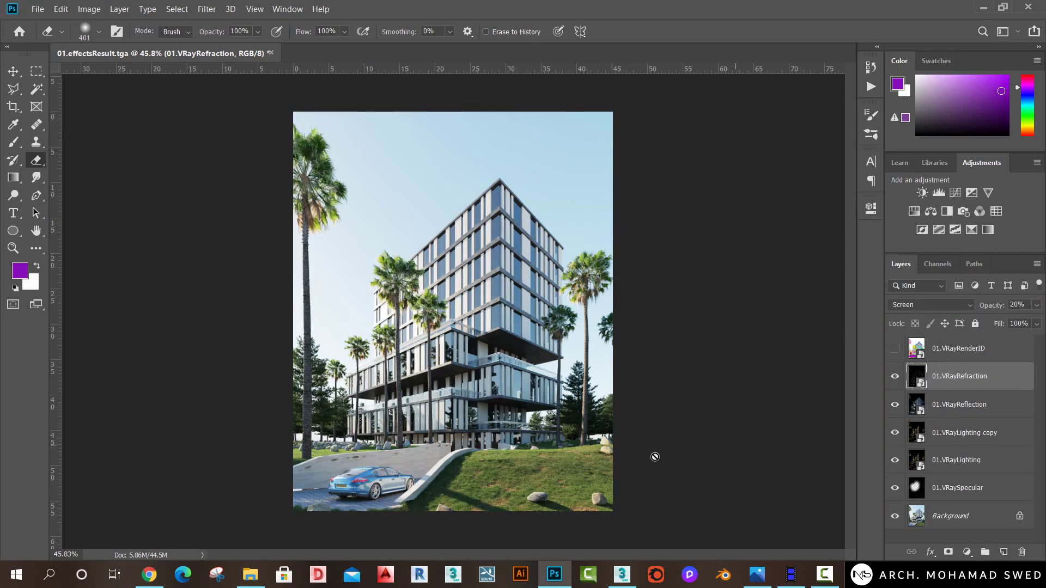
pyautogui.keyDown('alt'); pyautogui.scroll(3, 379, 492); pyautogui.keyUp('alt')
# Zoom to the car and ramp, then test a Magic Wand selection of the road on 01.VRayRenderID.
pyautogui.keyDown('alt'); pyautogui.scroll(2, 379, 493); pyautogui.keyUp('alt')
pyautogui.moveTo(422, 443); pyautogui.dragTo(402, 417)
pyautogui.click(13, 71)
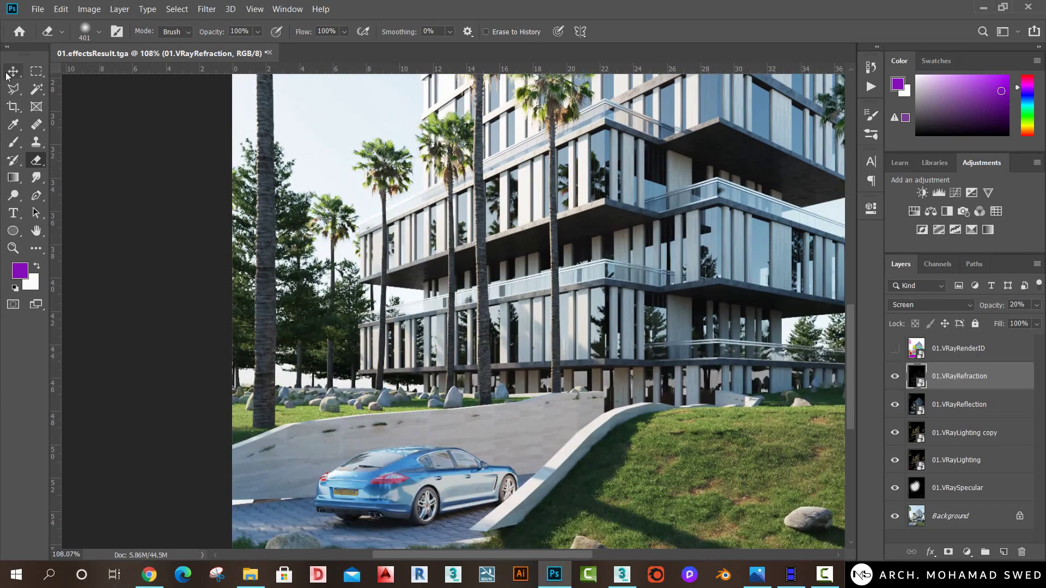
pyautogui.keyDown('alt'); pyautogui.scroll(1, 251, 424); pyautogui.keyUp('alt')
pyautogui.keyDown('alt'); pyautogui.scroll(1, 251, 423); pyautogui.keyUp('alt')
pyautogui.keyDown('alt'); pyautogui.scroll(2, 250, 424); pyautogui.keyUp('alt')
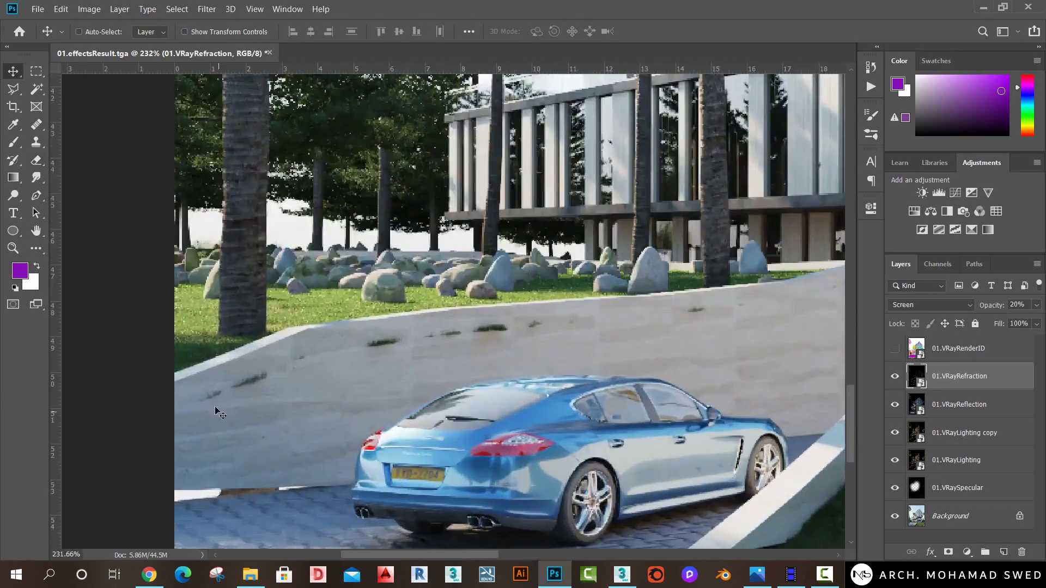
pyautogui.keyDown('alt'); pyautogui.scroll(-2, 360, 367); pyautogui.keyUp('alt')
pyautogui.keyDown('alt'); pyautogui.scroll(-1, 360, 367); pyautogui.keyUp('alt')
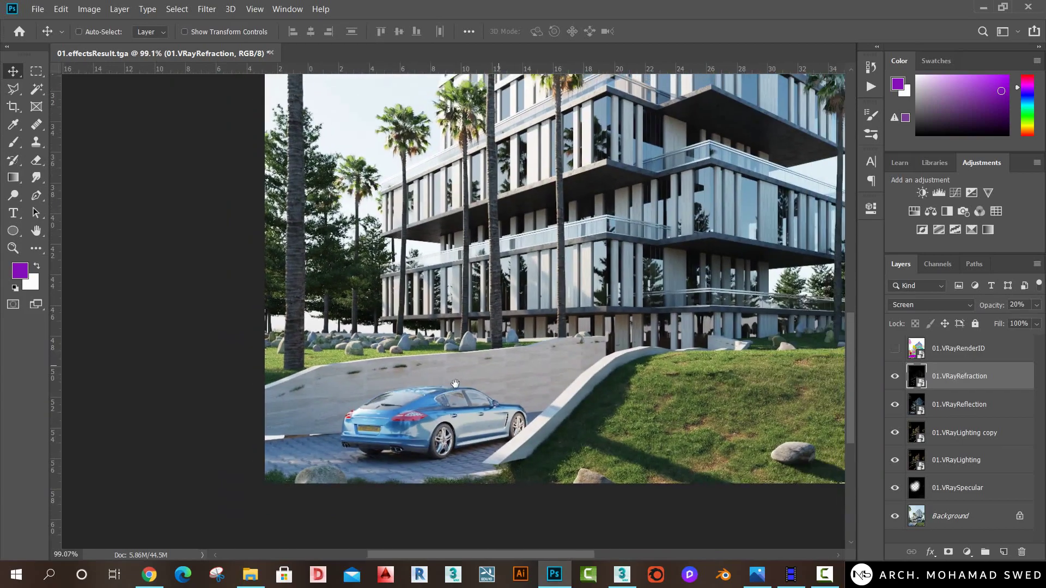
pyautogui.keyDown('alt'); pyautogui.scroll(-1, 360, 367); pyautogui.keyUp('alt')
pyautogui.click(964, 350)
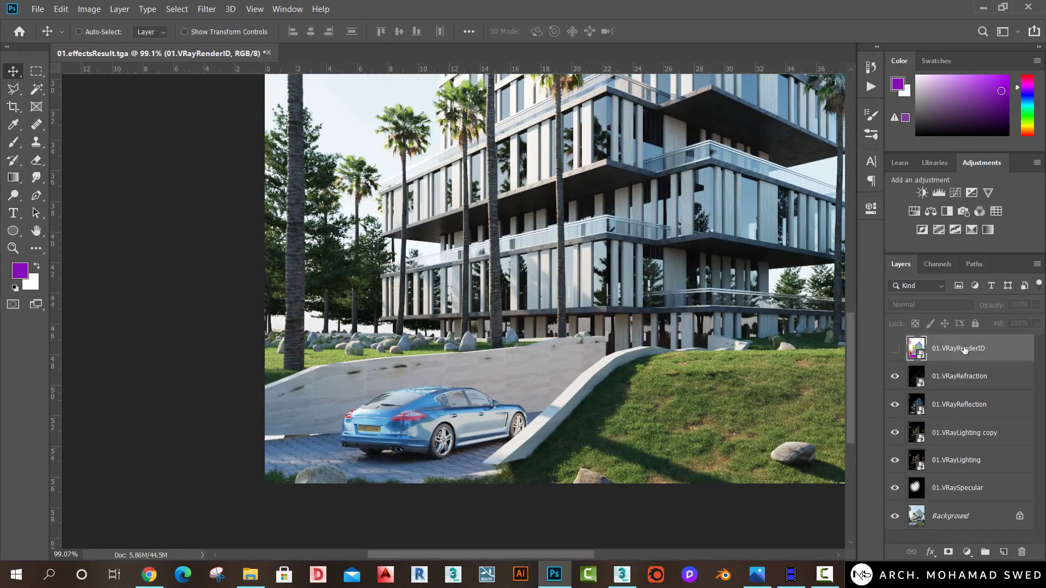
pyautogui.click(35, 93)
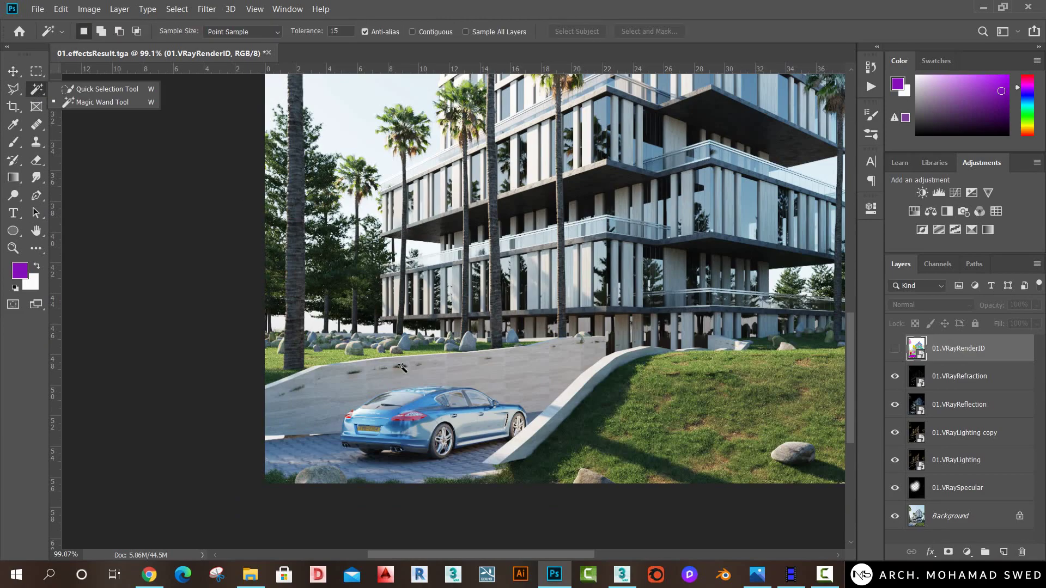
pyautogui.click(408, 379)
pyautogui.hotkey('ctrl', 'd')
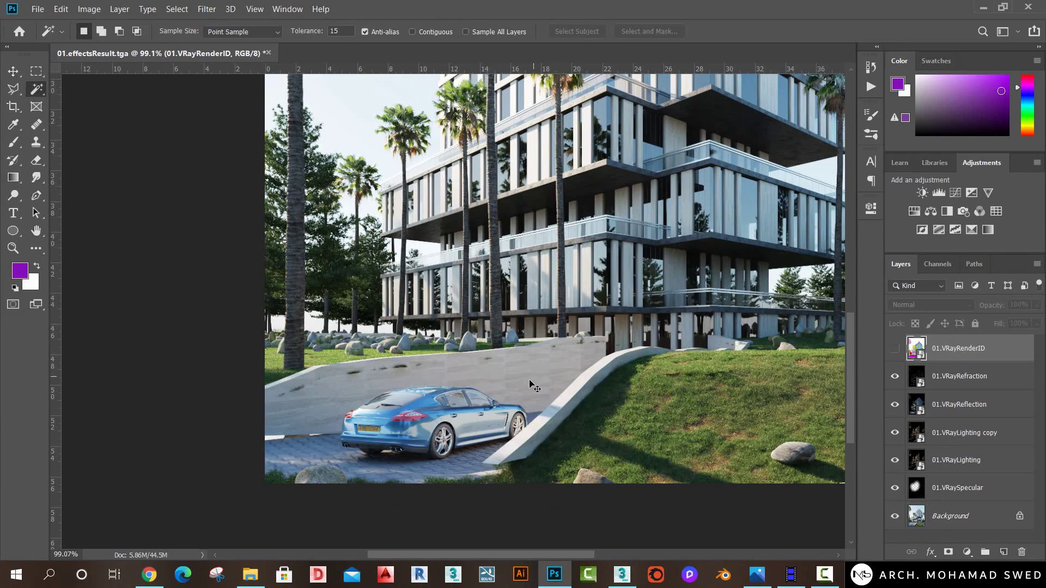
pyautogui.press('v')
# On the Background layer, marquee a small box around the grass speck on the ramp wall.
pyautogui.keyDown('alt'); pyautogui.scroll(3, 309, 408); pyautogui.keyUp('alt')
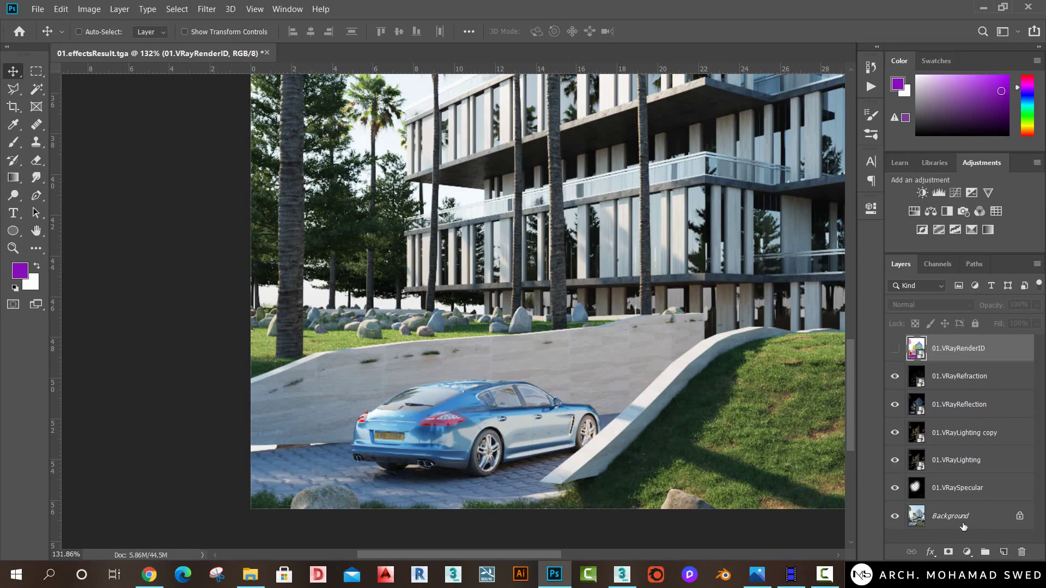
pyautogui.click(958, 523)
pyautogui.moveTo(600, 377); pyautogui.dragTo(545, 372)
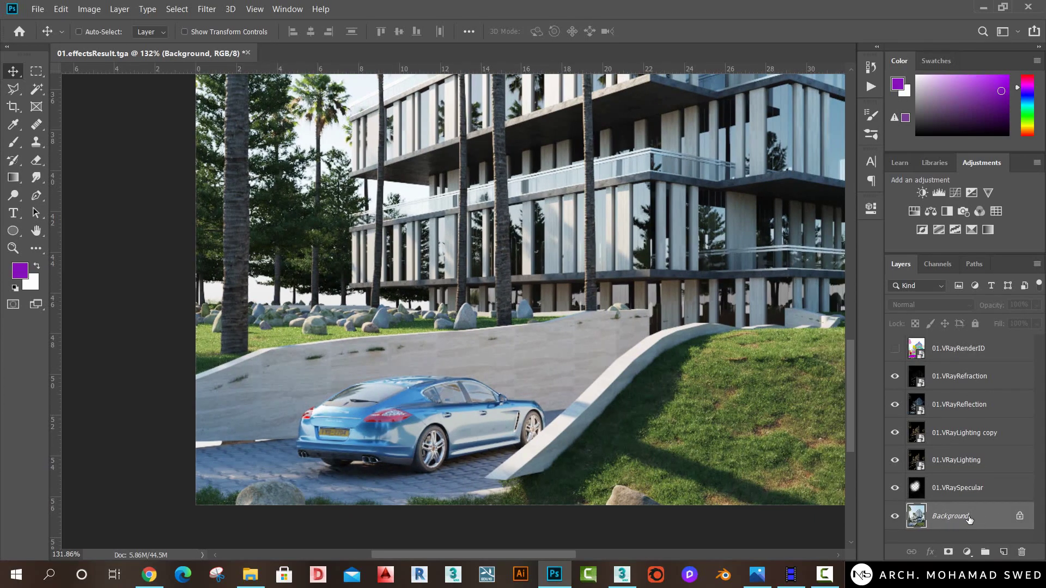
pyautogui.keyDown('alt'); pyautogui.scroll(1, 243, 365); pyautogui.keyUp('alt')
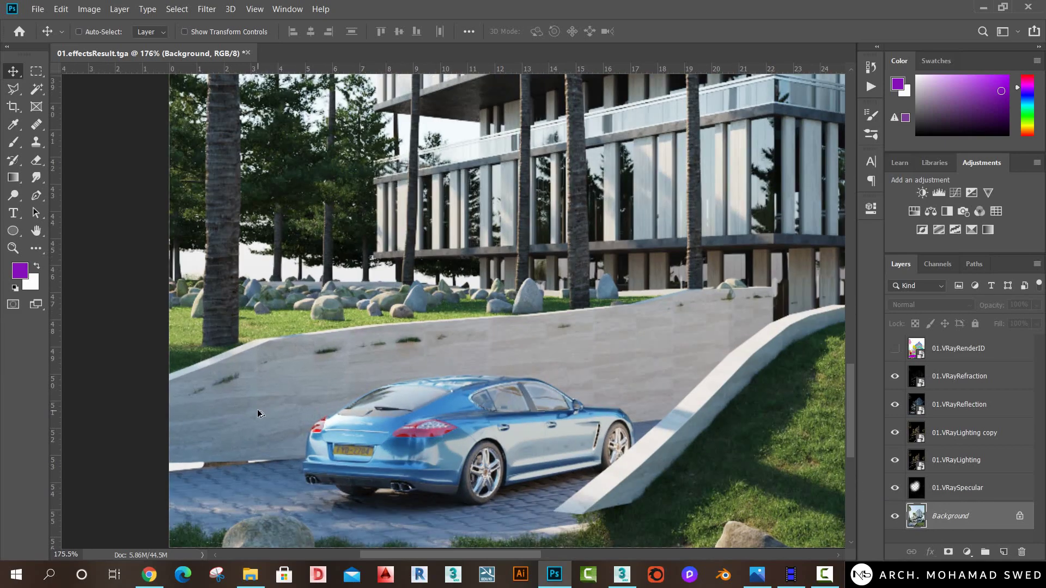
pyautogui.click(36, 71)
pyautogui.keyDown('alt'); pyautogui.scroll(1, 202, 396); pyautogui.keyUp('alt')
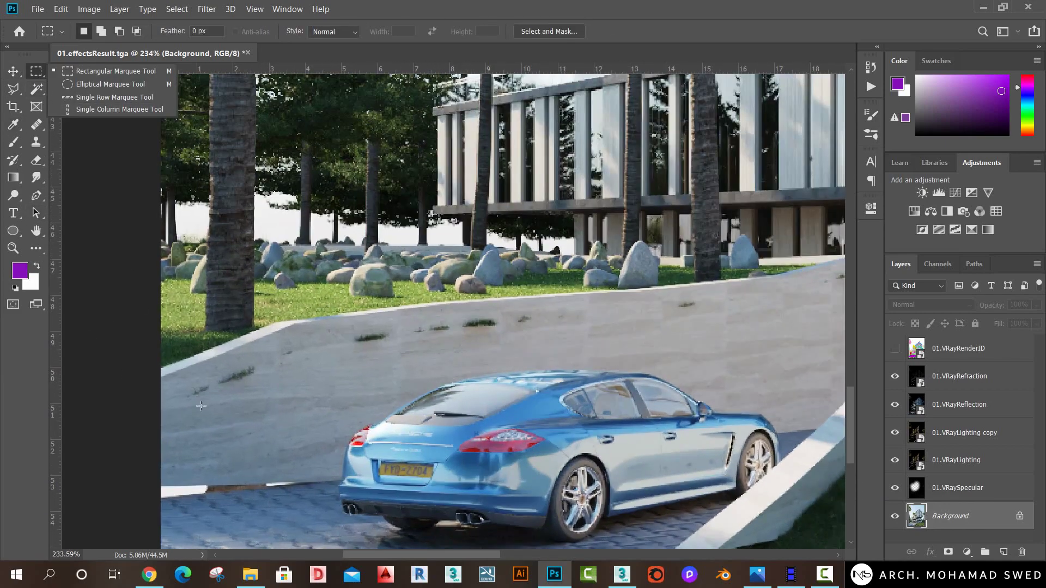
pyautogui.keyDown('alt'); pyautogui.scroll(1, 201, 397); pyautogui.keyUp('alt')
pyautogui.moveTo(215, 377); pyautogui.dragTo(184, 406)
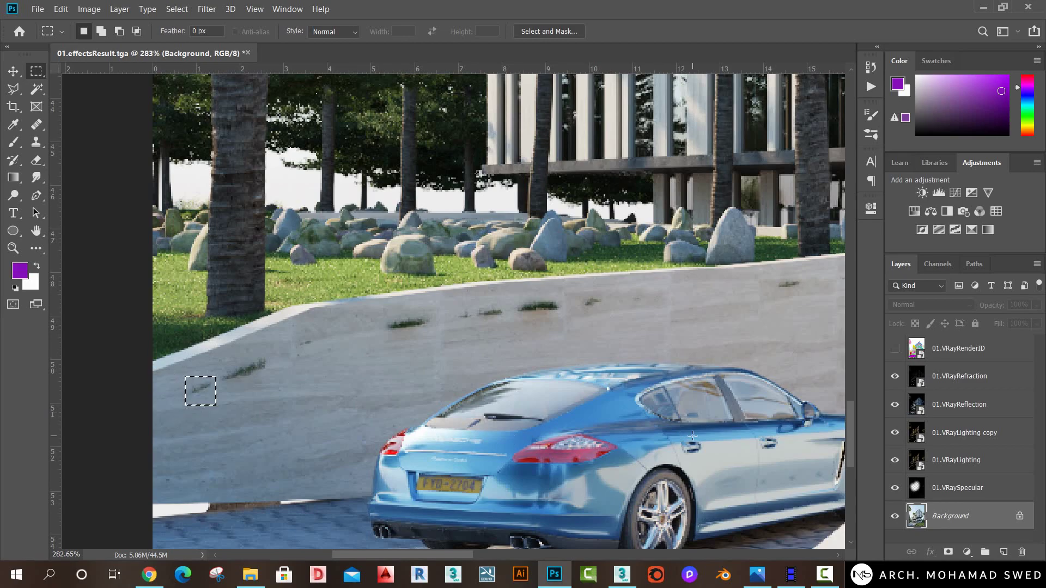
# Remove the selected grass speck with a Content-Aware fill.
pyautogui.press('i')
pyautogui.hotkey('shift', 'F5')
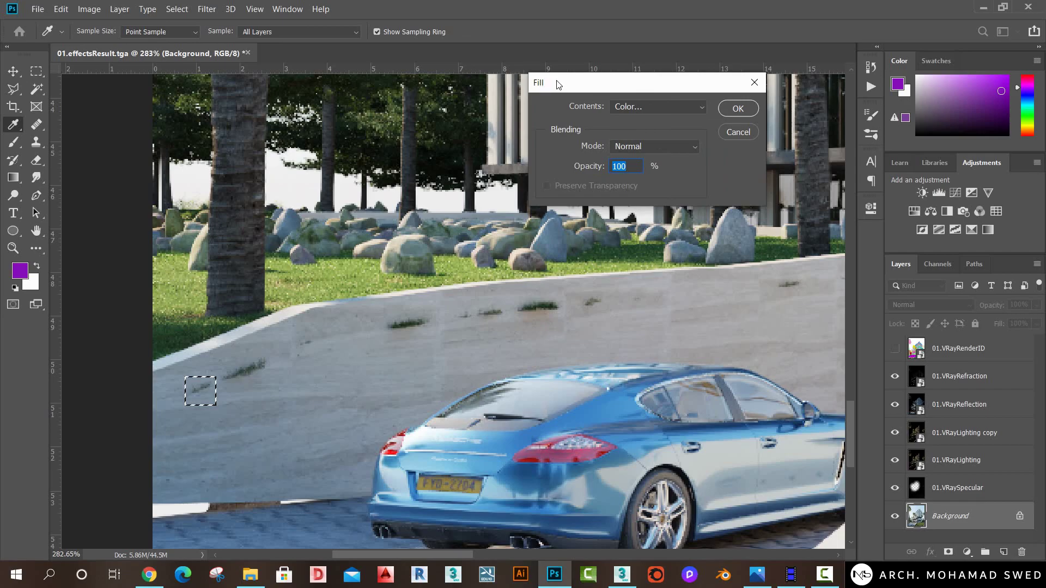
pyautogui.click(667, 108)
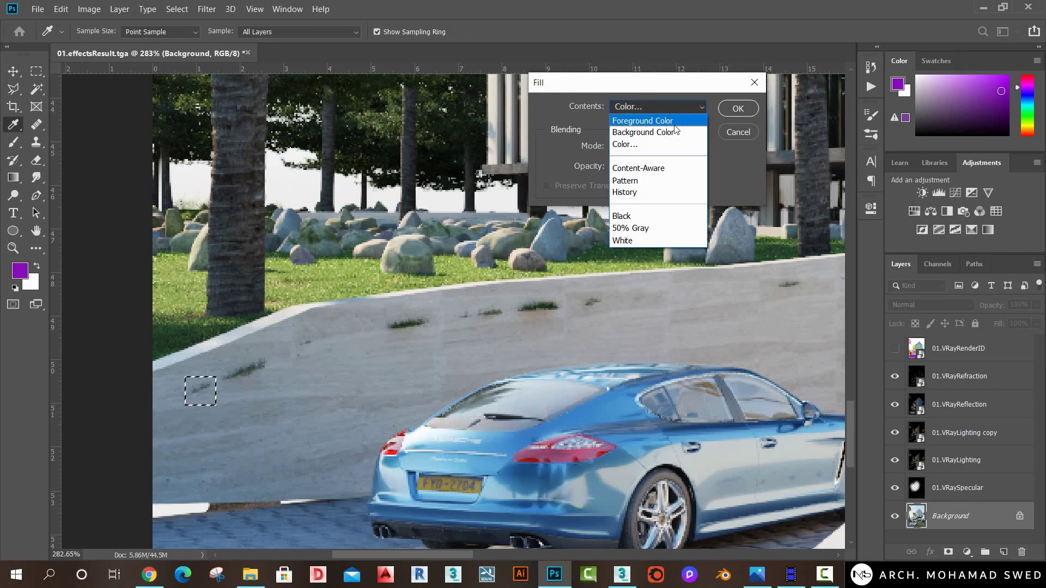
pyautogui.click(687, 171)
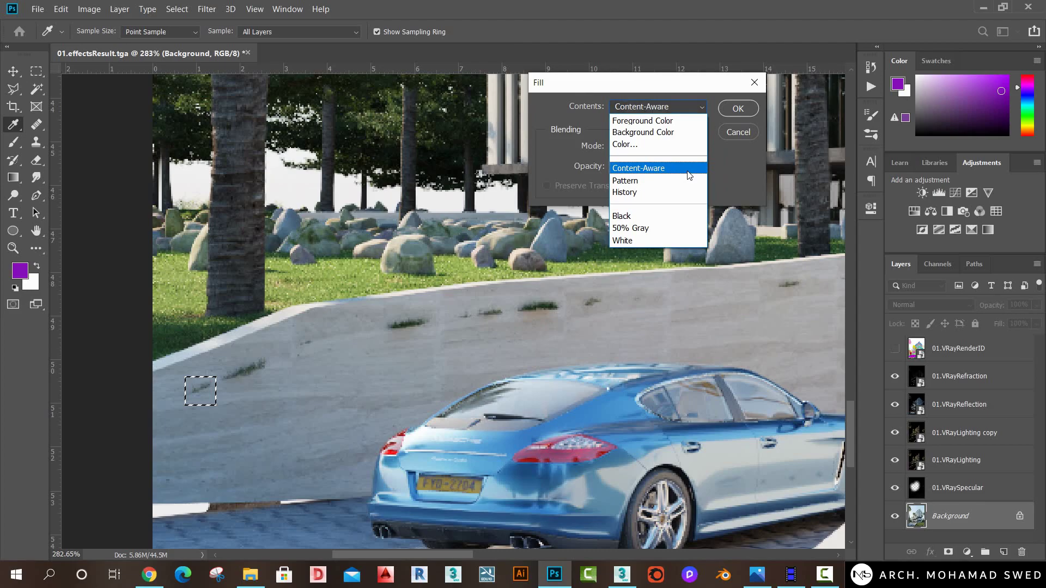
pyautogui.click(739, 109)
pyautogui.scroll(2, 363, 411)
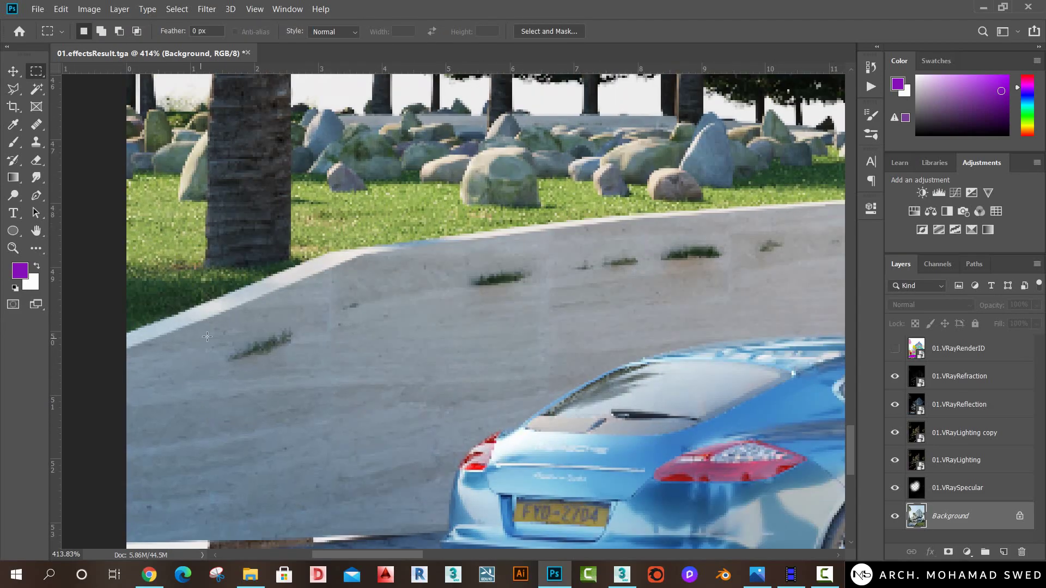
# Content-Aware fill the grass patch and the next speck on the ramp.
pyautogui.moveTo(222, 369); pyautogui.dragTo(298, 324)
pyautogui.hotkey('shift', 'F5')
pyautogui.click(737, 108)
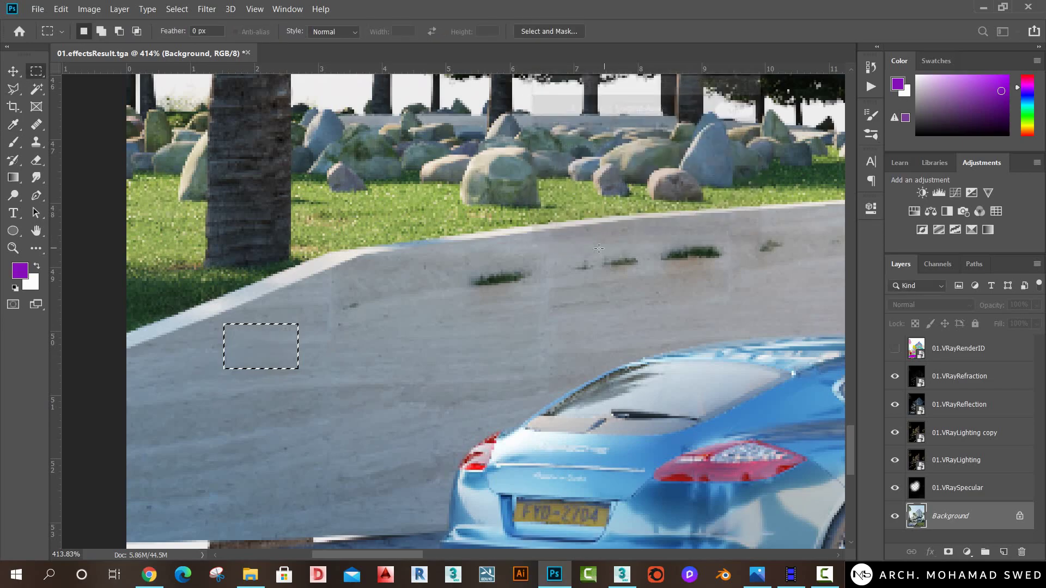
pyautogui.hotkey('ctrl', 'd')
pyautogui.moveTo(371, 305); pyautogui.dragTo(306, 338)
pyautogui.hotkey('shift', 'F5')
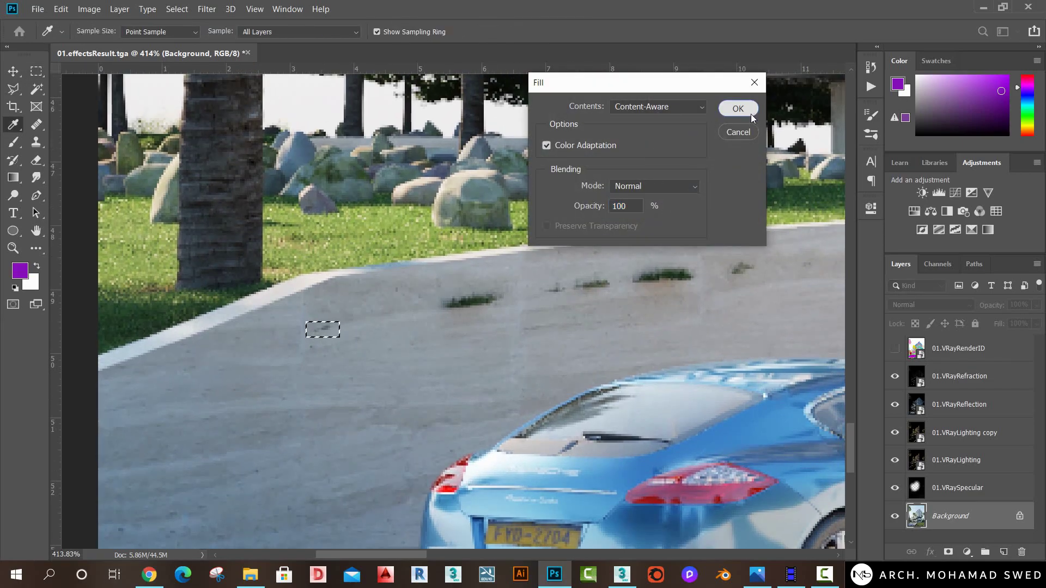
pyautogui.click(751, 113)
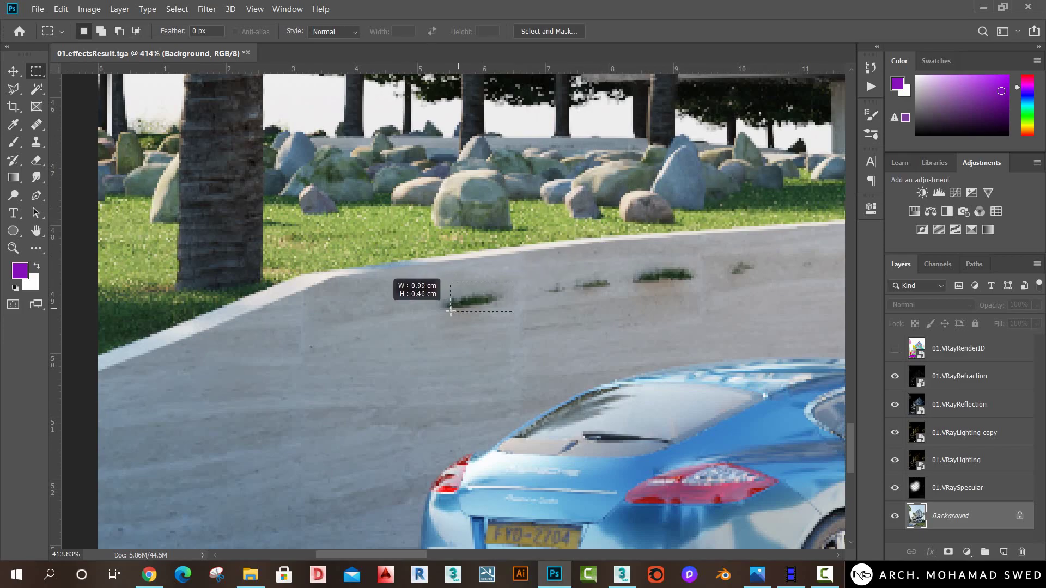
# Fill the grass patch near the ramp's top edge and the small patches beside it.
pyautogui.moveTo(512, 283); pyautogui.dragTo(436, 316)
pyautogui.hotkey('shift', 'F5')
pyautogui.press('Return')
pyautogui.moveTo(612, 304); pyautogui.dragTo(461, 328)
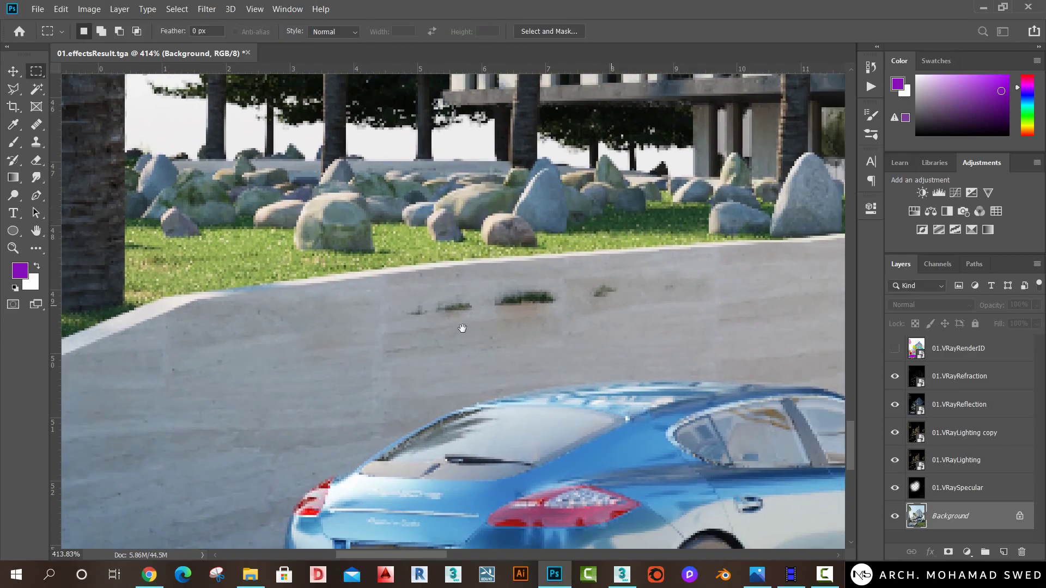
pyautogui.click(386, 306)
pyautogui.moveTo(386, 300)
pyautogui.mouseDown()
pyautogui.moveTo(469, 326)
pyautogui.moveTo(312, 327)
pyautogui.moveTo(346, 312)
pyautogui.moveTo(387, 331)
pyautogui.mouseUp()
pyautogui.hotkey('shift', 'F5')
pyautogui.press('Return')
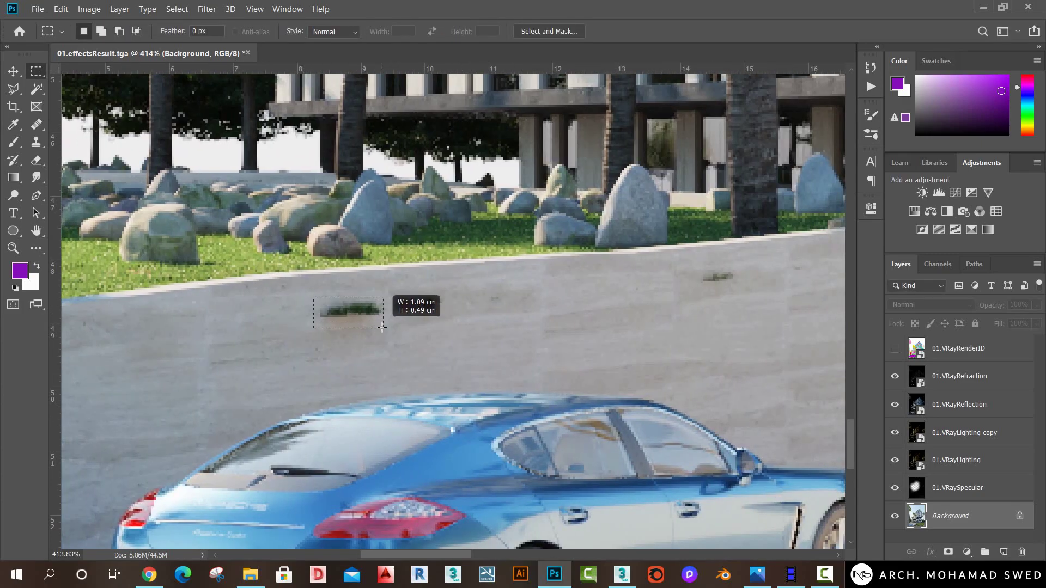
# Content-Aware fill another grass patch and the first dark spot on the wall.
pyautogui.hotkey('shift', 'F5')
pyautogui.click(662, 112)
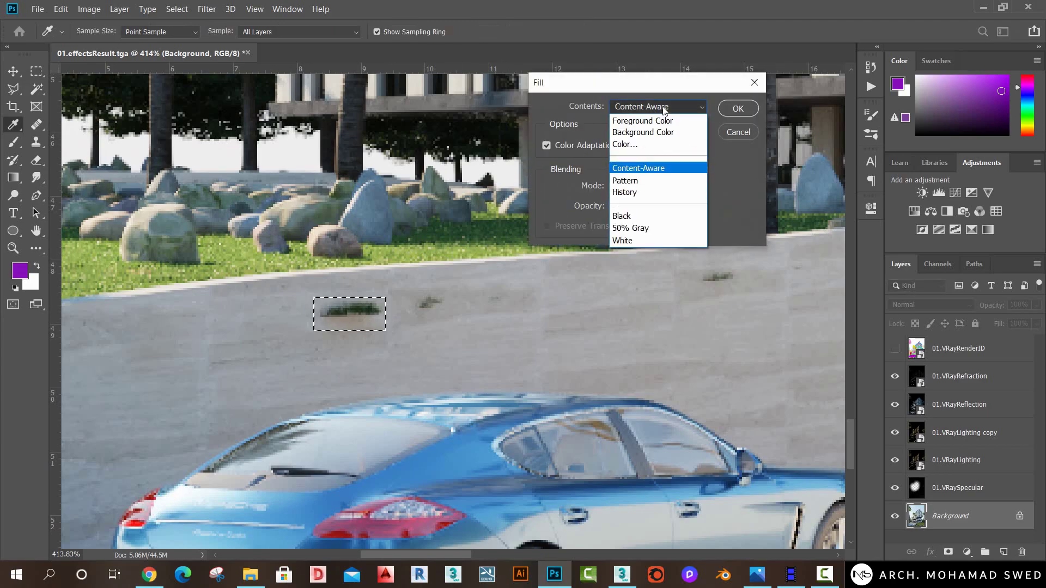
pyautogui.click(674, 172)
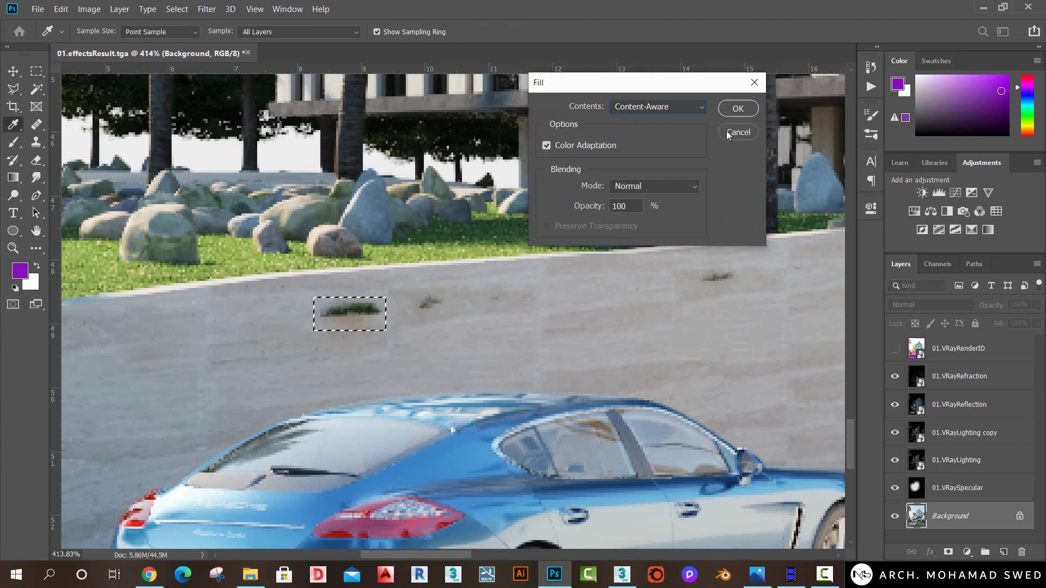
pyautogui.click(737, 108)
pyautogui.hotkey('ctrl', 'd')
pyautogui.moveTo(396, 286); pyautogui.dragTo(454, 315)
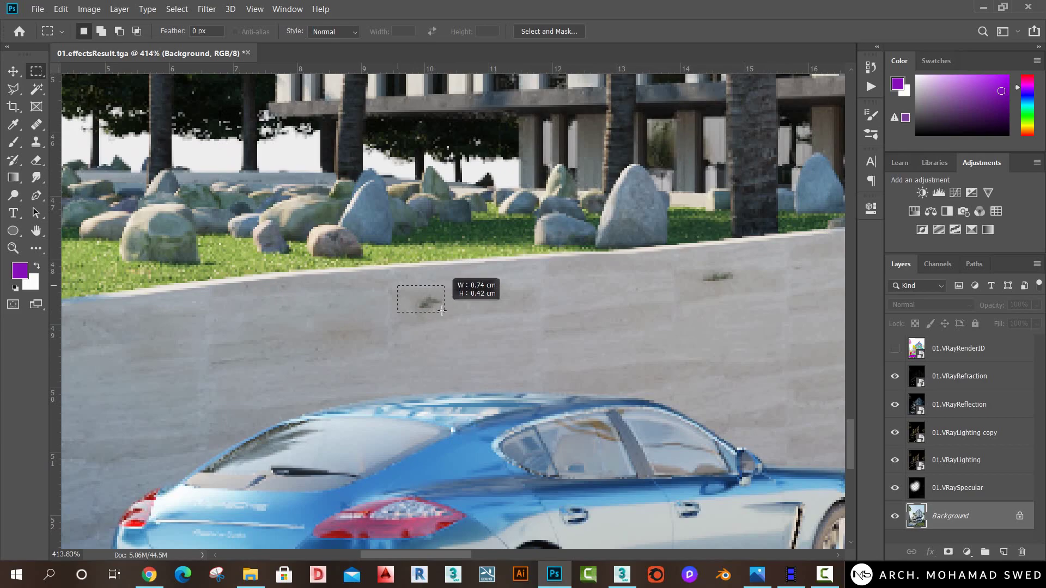
pyautogui.hotkey('shift', 'F5')
pyautogui.press('Return')
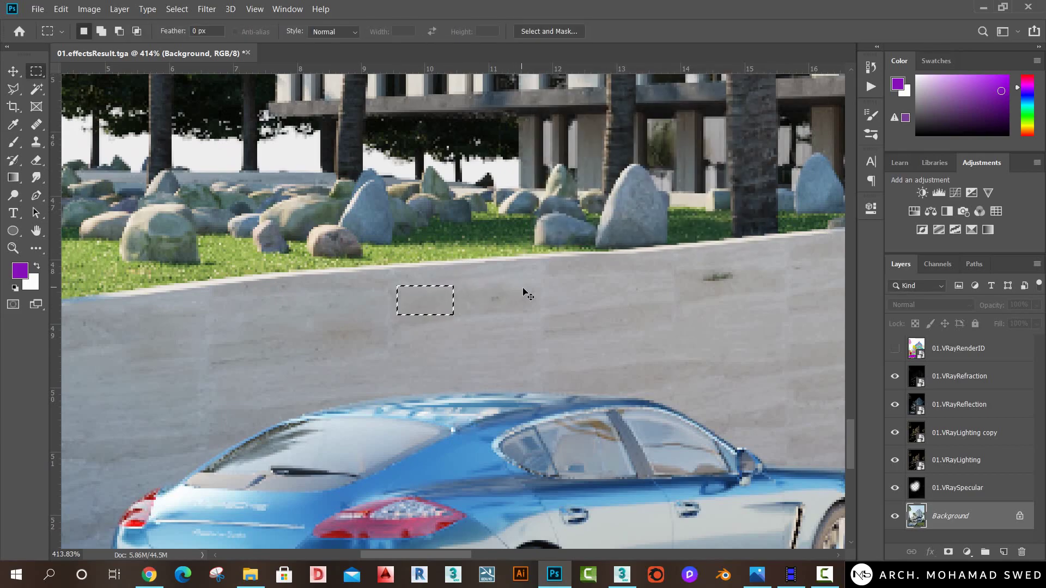
# Erase two more dark spots on the wall with Content-Aware fill.
pyautogui.moveTo(482, 291); pyautogui.dragTo(510, 306)
pyautogui.hotkey('shift', 'F5')
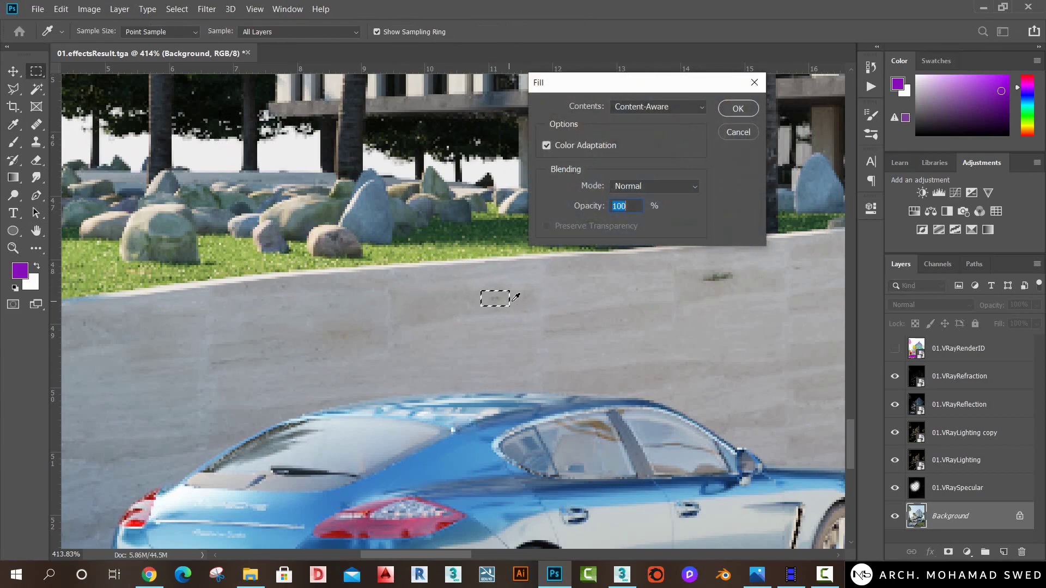
pyautogui.press('Return')
pyautogui.moveTo(702, 295); pyautogui.dragTo(392, 312)
pyautogui.keyDown('alt'); pyautogui.scroll(3, 405, 298); pyautogui.keyUp('alt')
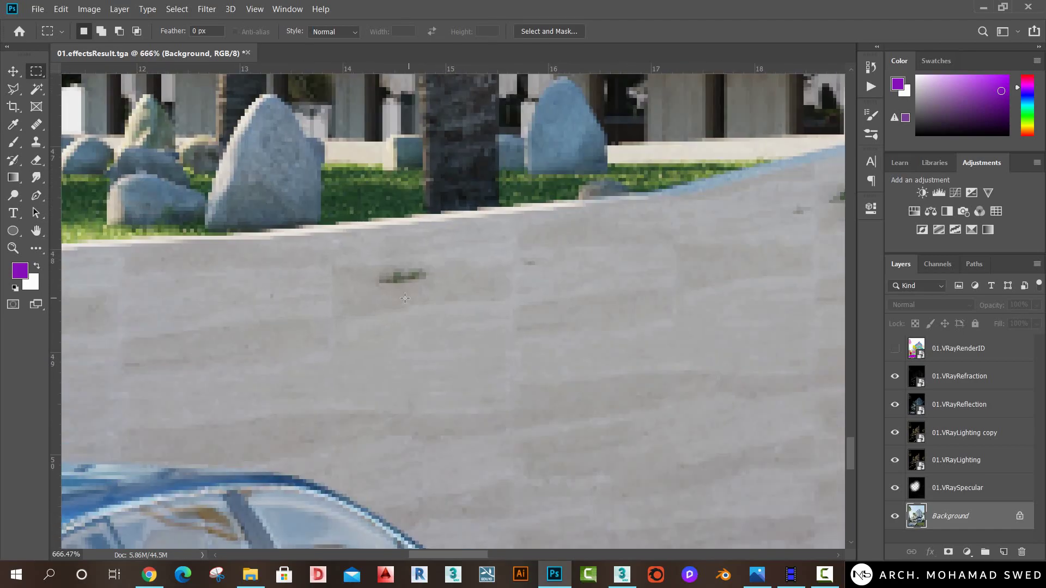
pyautogui.moveTo(365, 262); pyautogui.dragTo(441, 298)
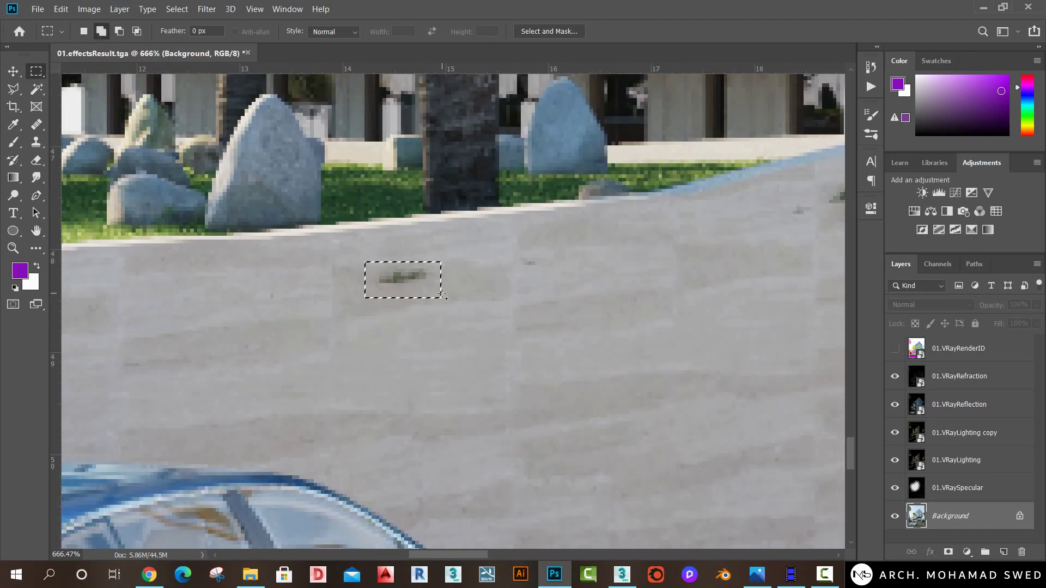
pyautogui.hotkey('shift', 'F5')
pyautogui.press('Return')
pyautogui.moveTo(533, 282); pyautogui.dragTo(357, 311)
pyautogui.hotkey('ctrl', 'd')
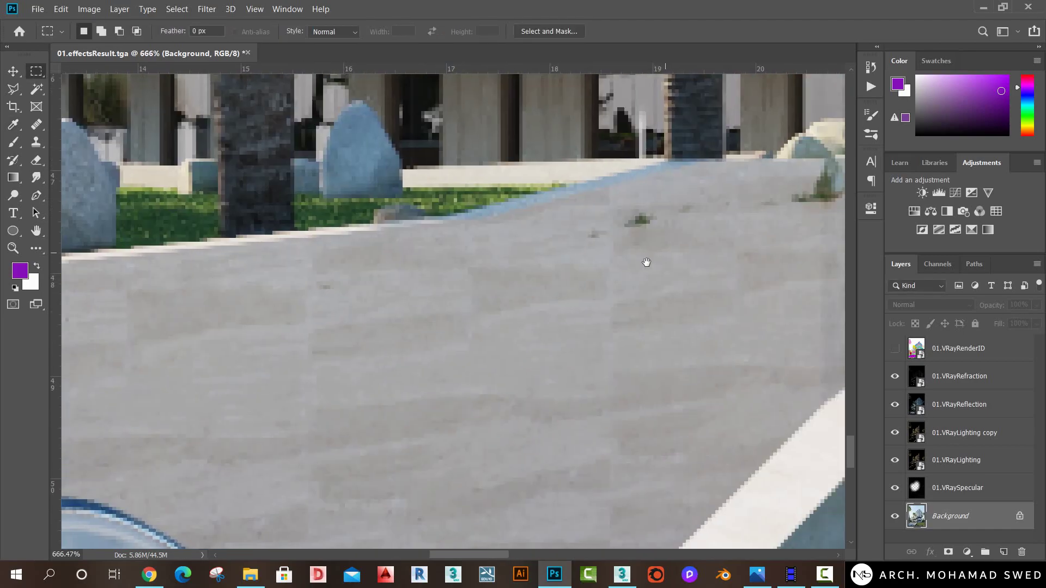
# Fill the grass stain and the next stained area further right on the wall.
pyautogui.moveTo(644, 262); pyautogui.dragTo(344, 339)
pyautogui.moveTo(274, 337); pyautogui.dragTo(409, 282)
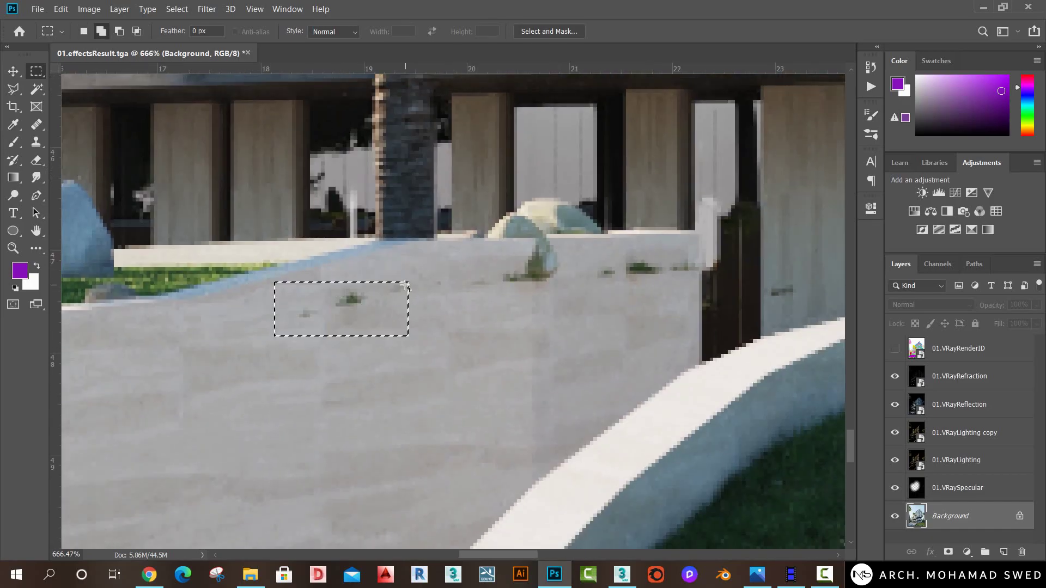
pyautogui.hotkey('shift', 'F5')
pyautogui.press('Return')
pyautogui.hotkey('ctrl', 'd')
pyautogui.moveTo(520, 287)
pyautogui.mouseDown()
pyautogui.moveTo(390, 325)
pyautogui.moveTo(447, 292)
pyautogui.mouseUp()
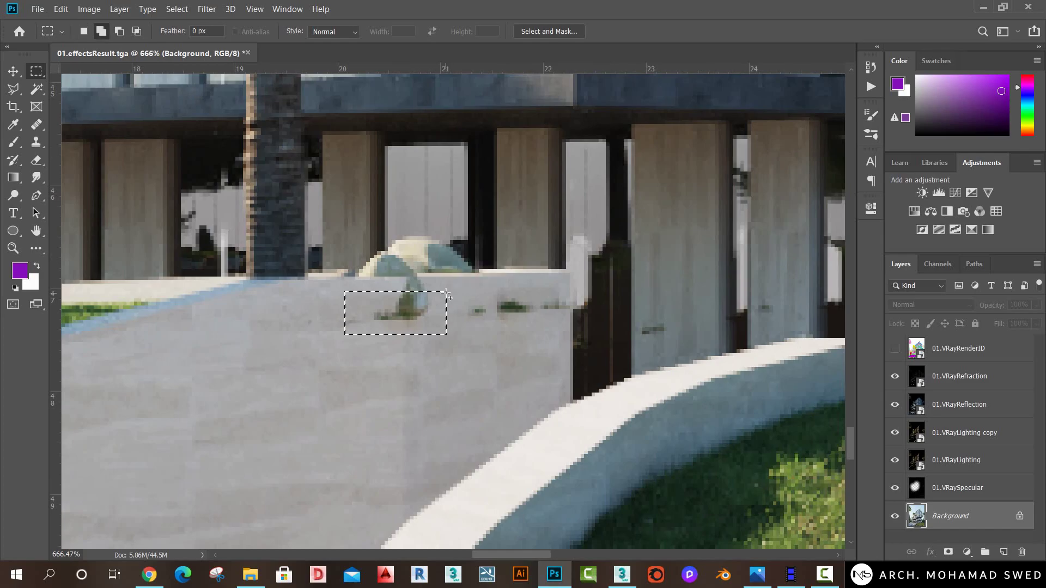
pyautogui.hotkey('shift', 'F5')
pyautogui.press('Return')
pyautogui.hotkey('ctrl', 'd')
# Fill the stain near the wall corner.
pyautogui.keyDown('alt'); pyautogui.scroll(2, 414, 294); pyautogui.keyUp('alt')
pyautogui.keyDown('alt'); pyautogui.scroll(2, 414, 294); pyautogui.keyUp('alt')
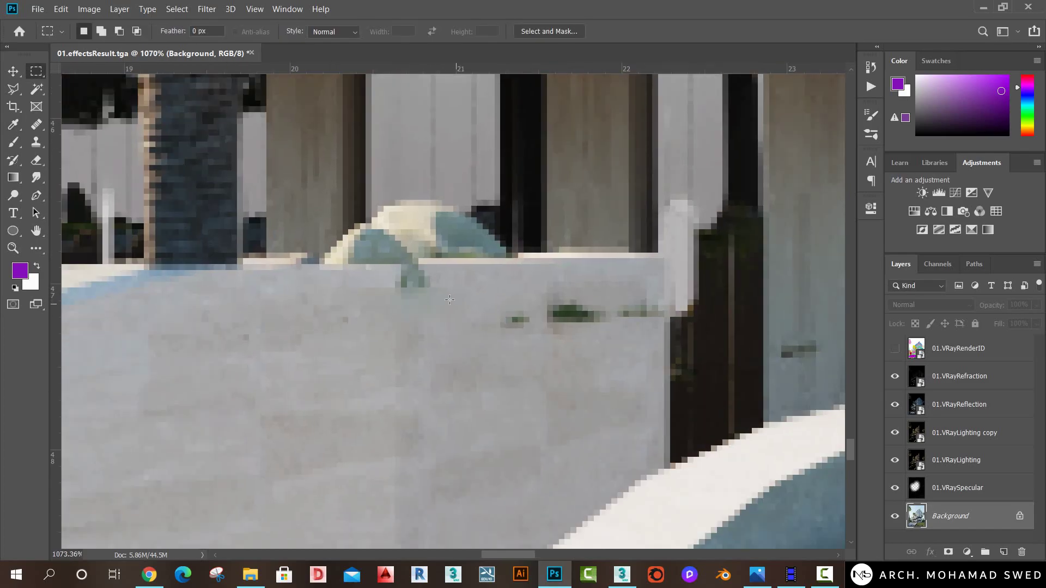
pyautogui.moveTo(459, 305); pyautogui.dragTo(360, 264)
pyautogui.hotkey('shift', 'F5')
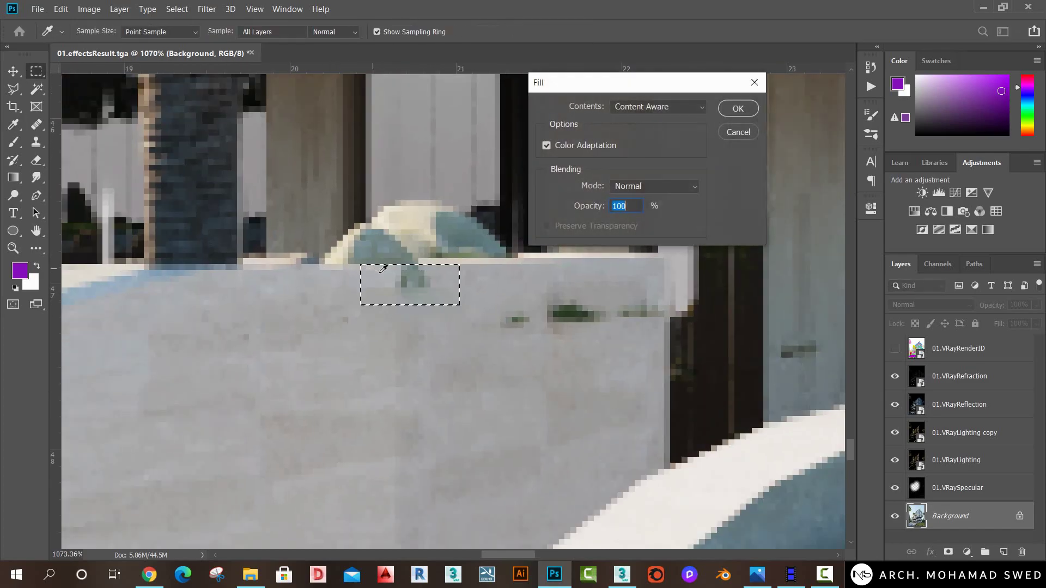
pyautogui.press('Return')
pyautogui.hotkey('ctrl', 'd')
# Fill the row of green stains near the wall end, then zoom out to review the wall.
pyautogui.moveTo(537, 334); pyautogui.dragTo(373, 339)
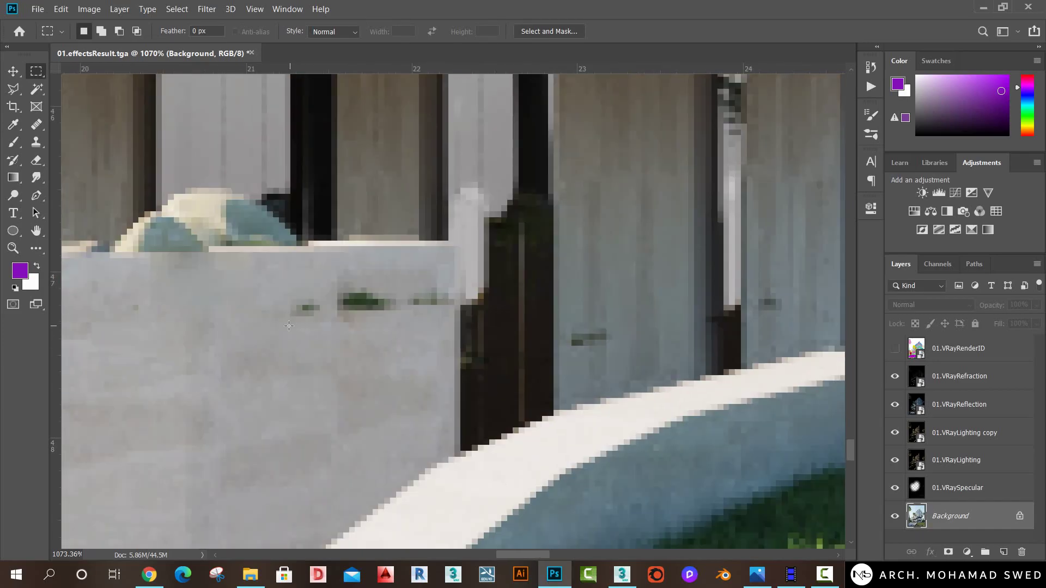
pyautogui.moveTo(285, 328); pyautogui.dragTo(448, 276)
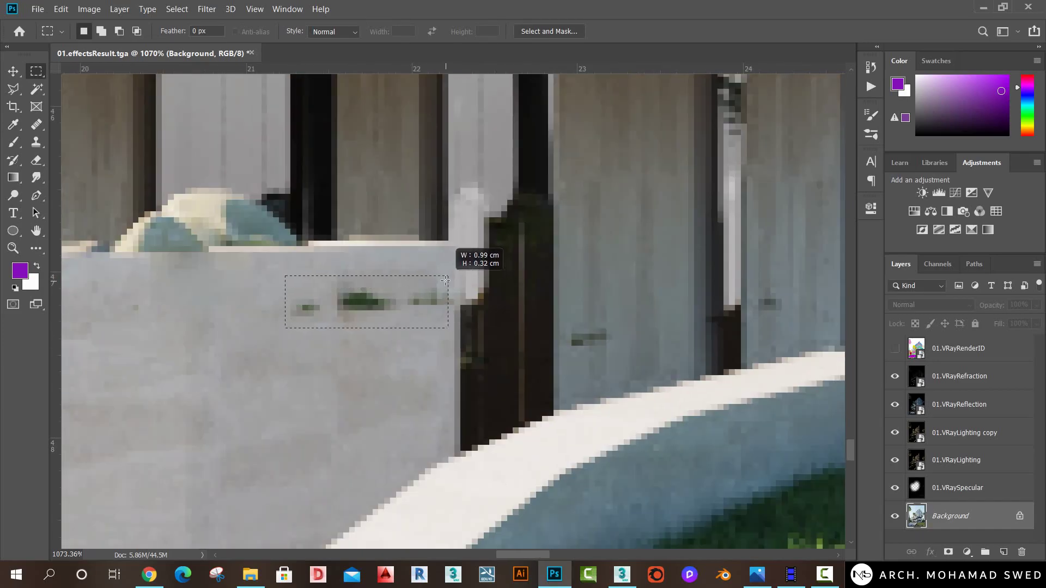
pyautogui.hotkey('shift', 'F5')
pyautogui.press('Return')
pyautogui.hotkey('ctrl', 'd')
pyautogui.keyDown('alt'); pyautogui.scroll(-5, 342, 357); pyautogui.keyUp('alt')
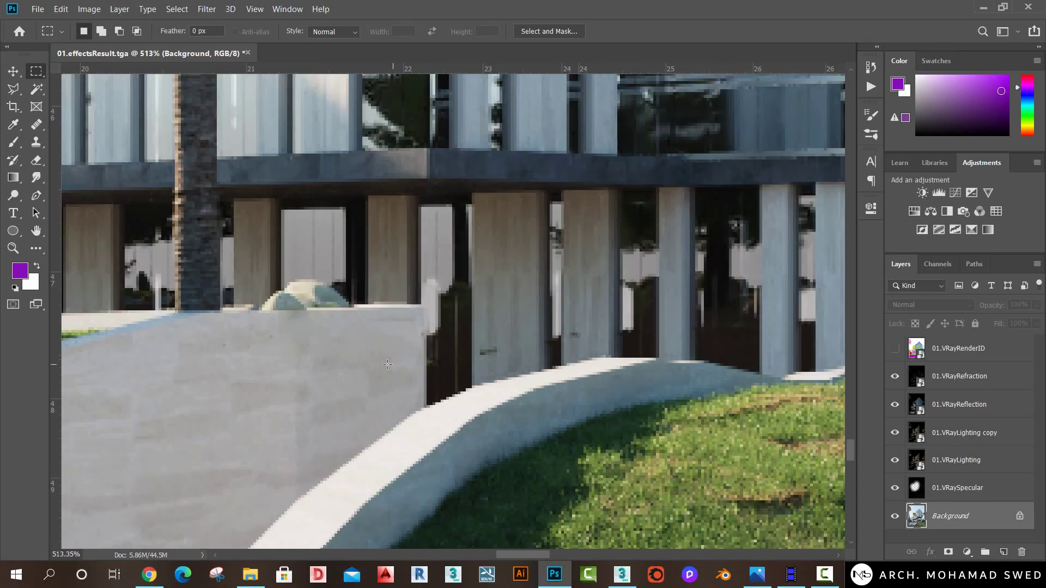
pyautogui.keyDown('alt'); pyautogui.scroll(-5, 343, 358); pyautogui.keyUp('alt')
pyautogui.keyDown('alt'); pyautogui.scroll(-2, 168, 398); pyautogui.keyUp('alt')
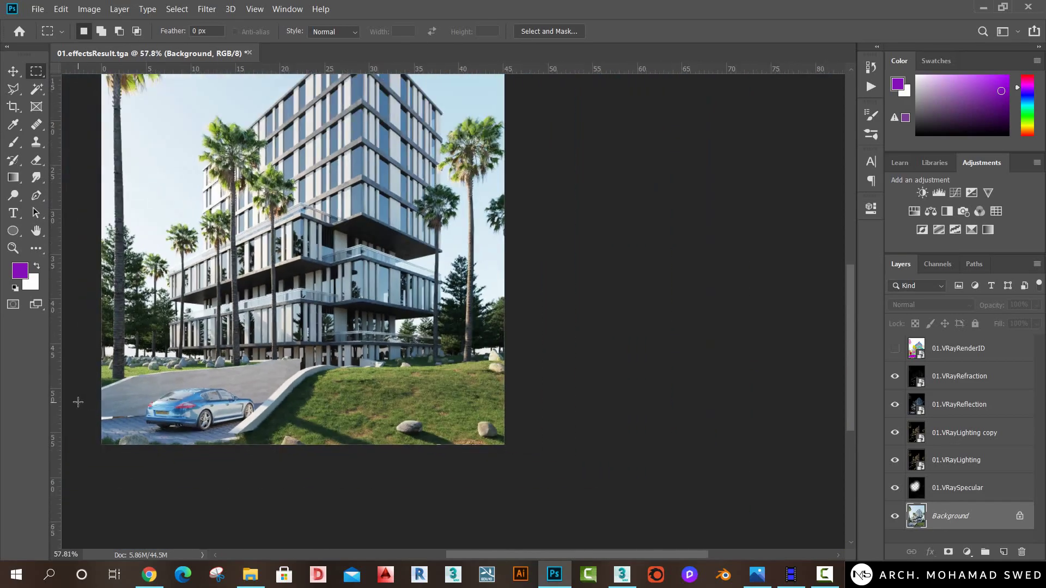
pyautogui.keyDown('alt'); pyautogui.scroll(3, 78, 402); pyautogui.keyUp('alt')
pyautogui.keyDown('alt'); pyautogui.scroll(1, 78, 402); pyautogui.keyUp('alt')
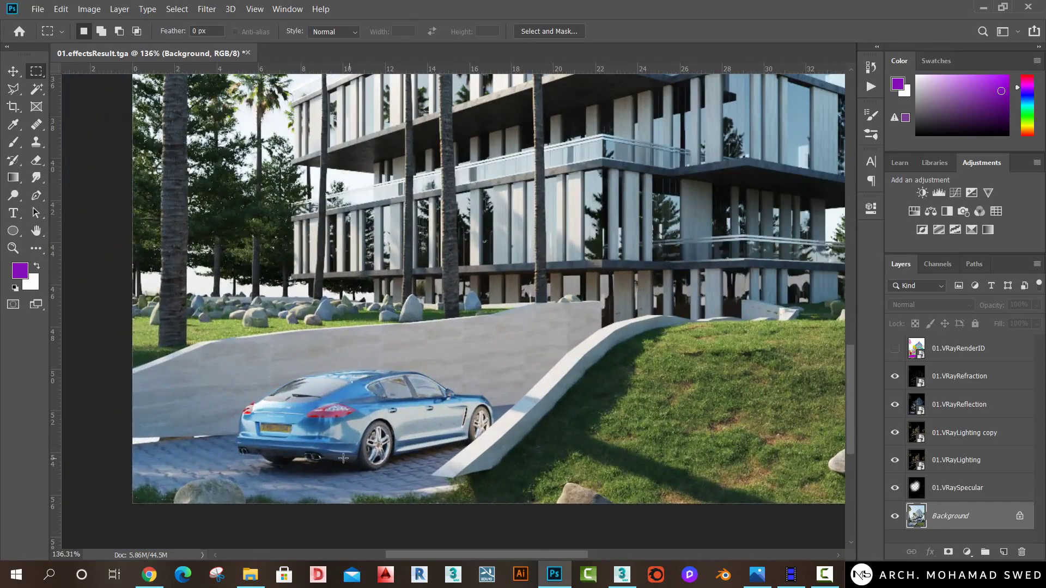
pyautogui.keyDown('alt'); pyautogui.scroll(-2, 343, 459); pyautogui.keyUp('alt')
pyautogui.keyDown('alt'); pyautogui.scroll(3, 545, 381); pyautogui.keyUp('alt')
pyautogui.keyDown('alt'); pyautogui.scroll(1, 629, 354); pyautogui.keyUp('alt')
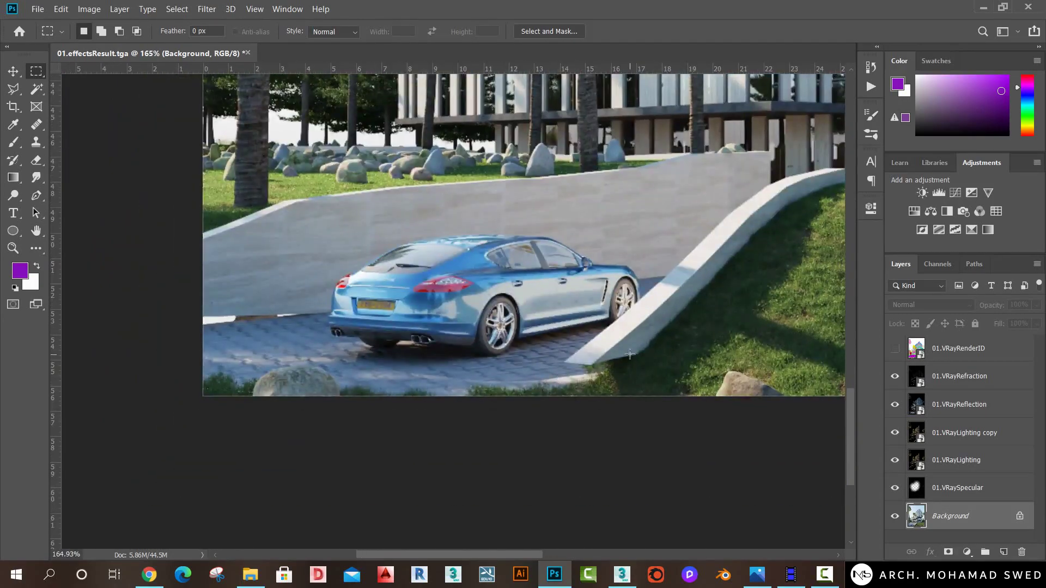
pyautogui.keyDown('alt'); pyautogui.scroll(-2, 460, 414); pyautogui.keyUp('alt')
pyautogui.keyDown('alt'); pyautogui.scroll(-1, 570, 387); pyautogui.keyUp('alt')
# On 01.VRayRenderID, Magic Wand-select only the lower-left foreground rock with Contiguous enabled.
pyautogui.press('v')
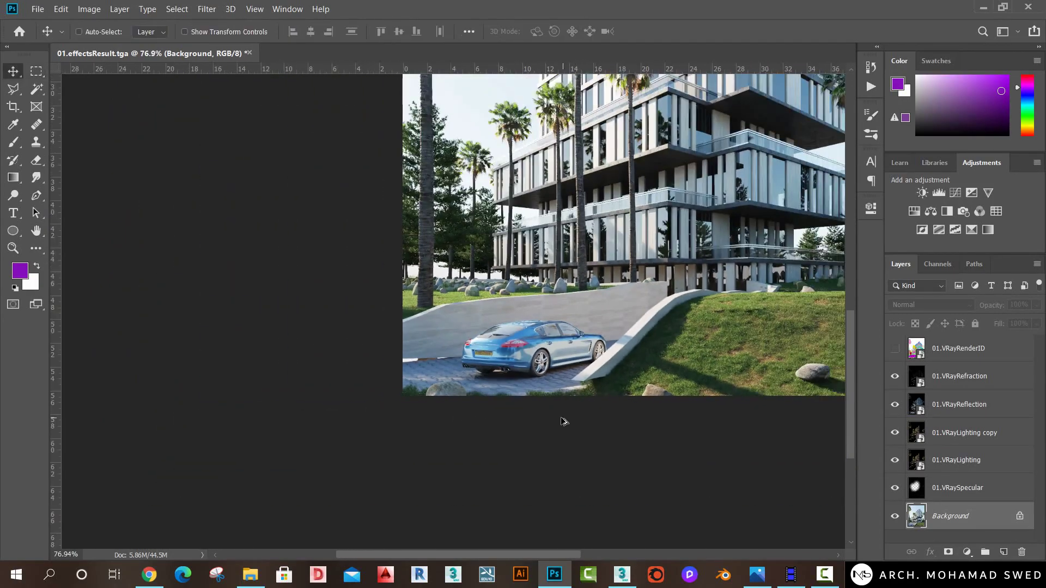
pyautogui.keyDown('alt'); pyautogui.scroll(2, 621, 394); pyautogui.keyUp('alt')
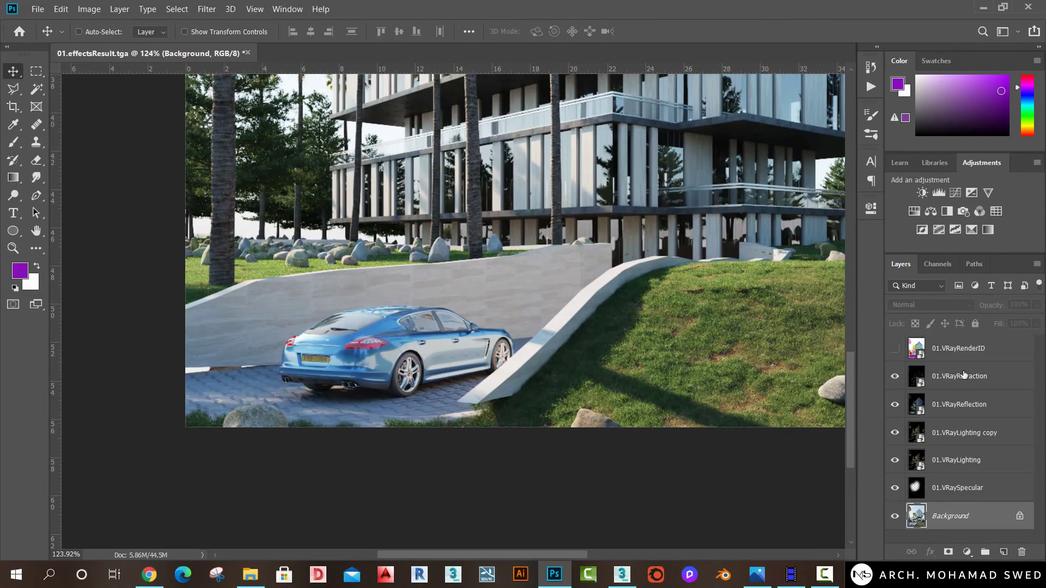
pyautogui.click(969, 354)
pyautogui.press('w')
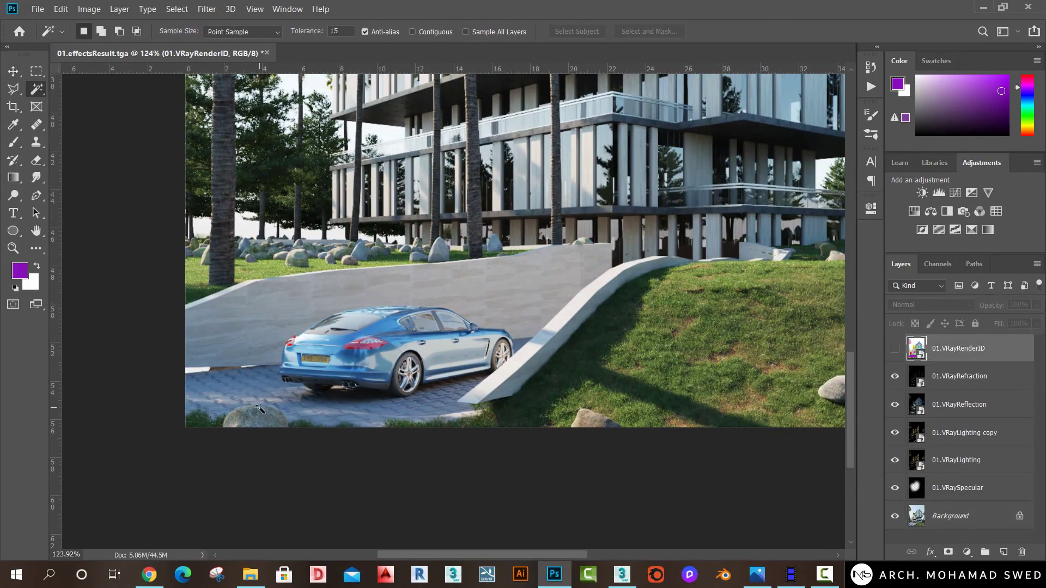
pyautogui.click(262, 417)
pyautogui.hotkey('ctrl', '0')
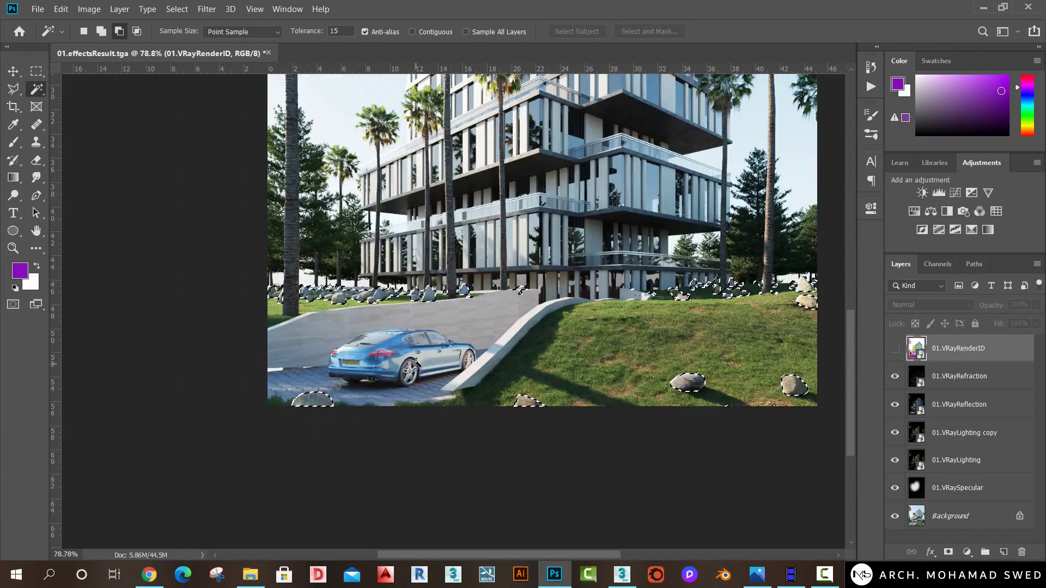
pyautogui.click(426, 31)
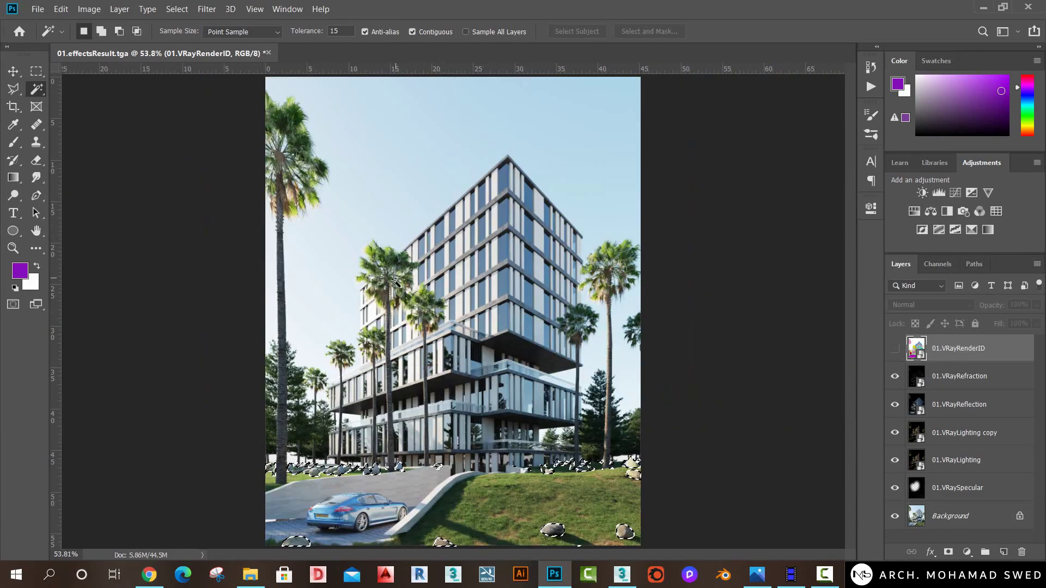
pyautogui.hotkey('ctrl', 'd')
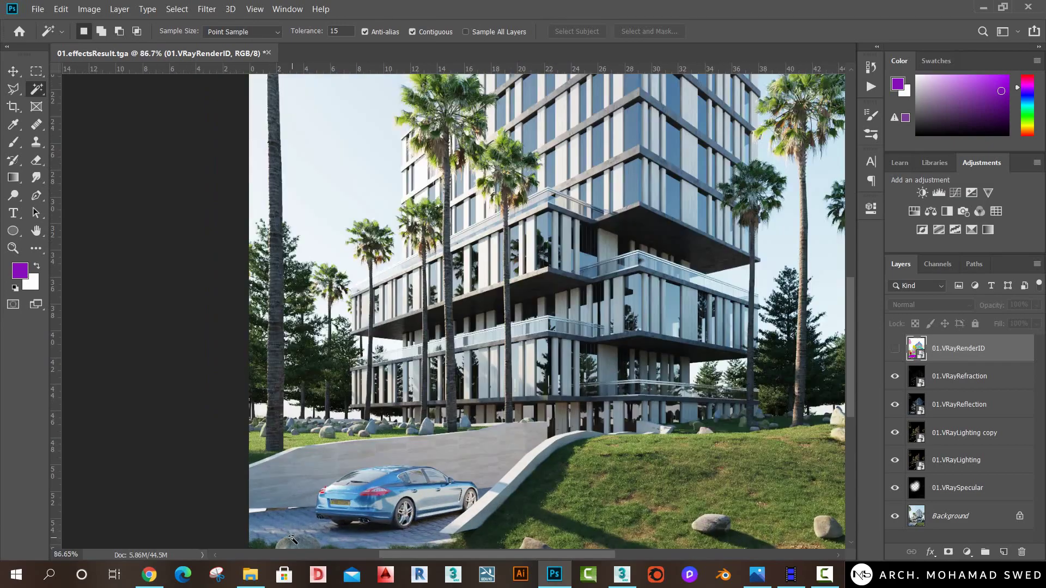
pyautogui.keyDown('alt'); pyautogui.scroll(5, 291, 538); pyautogui.keyUp('alt')
pyautogui.click(304, 415)
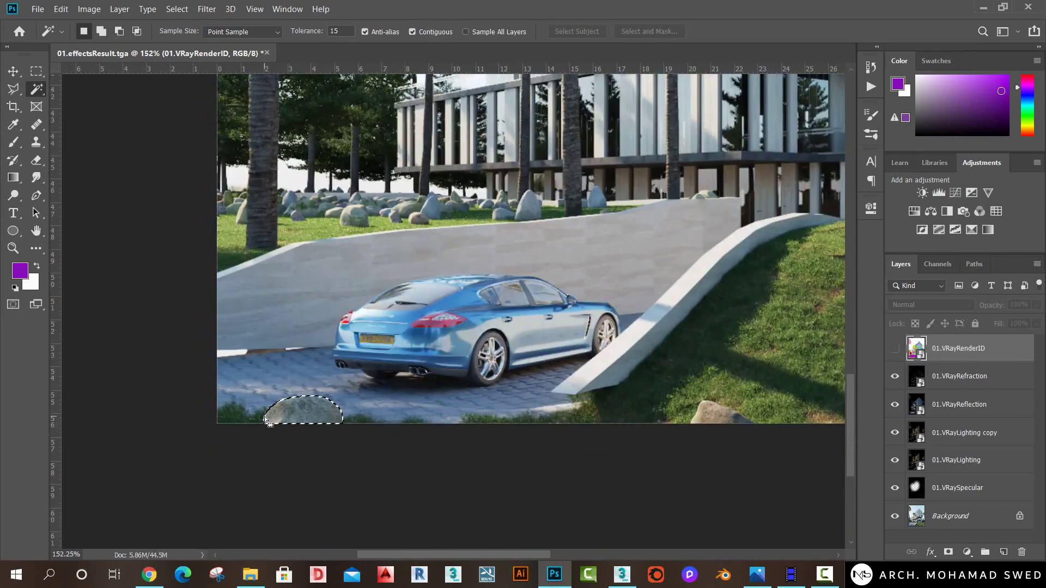
# Copy the rock to Layer 1 below 01.VRayRenderID, place it by the ramp, and enlarge it to 139%.
pyautogui.press('v')
pyautogui.click(960, 518)
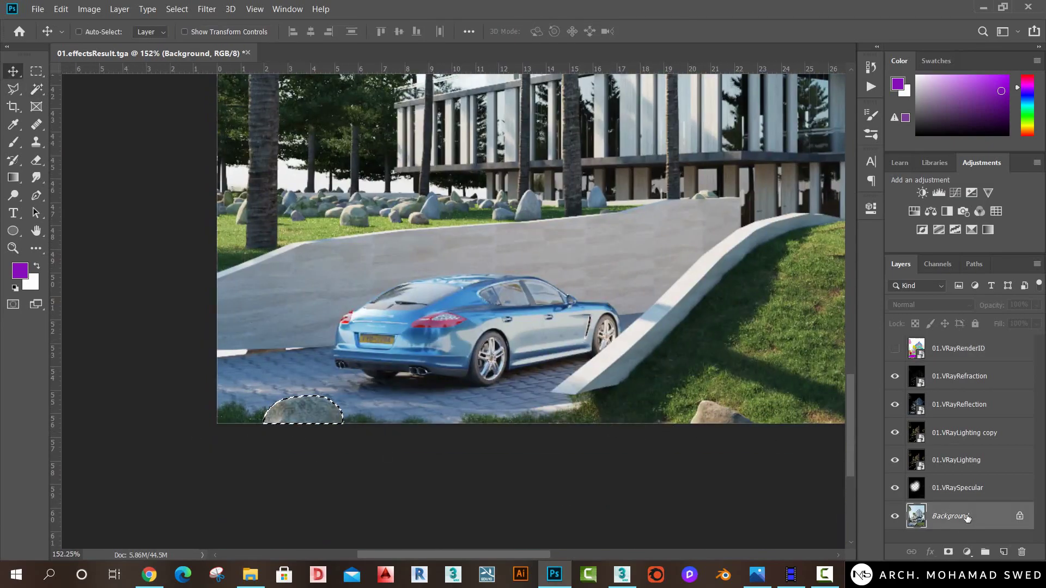
pyautogui.hotkey('ctrl', 'j')
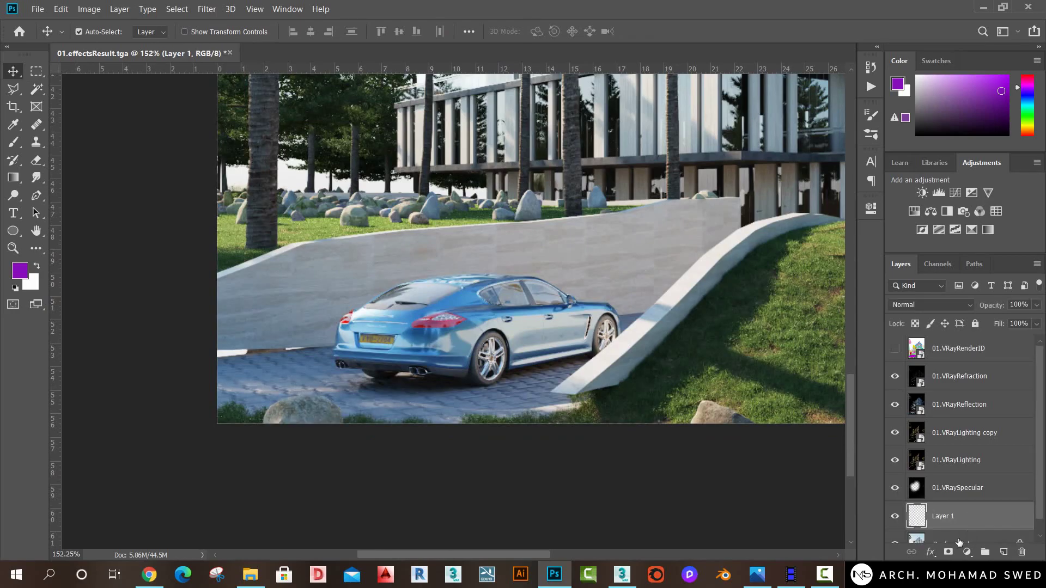
pyautogui.moveTo(269, 402); pyautogui.dragTo(579, 423)
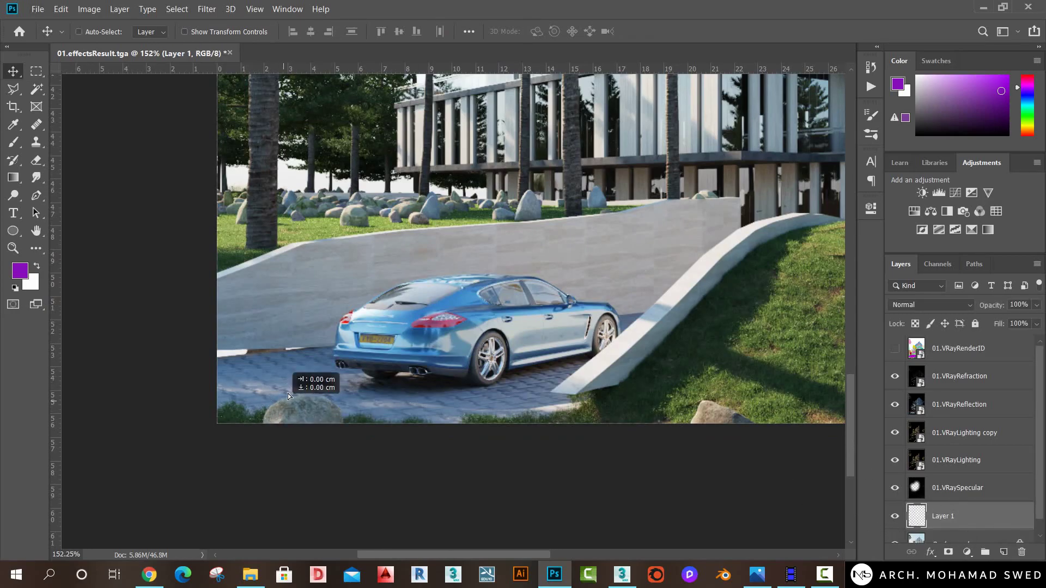
pyautogui.hotkey('ctrl', 'z')
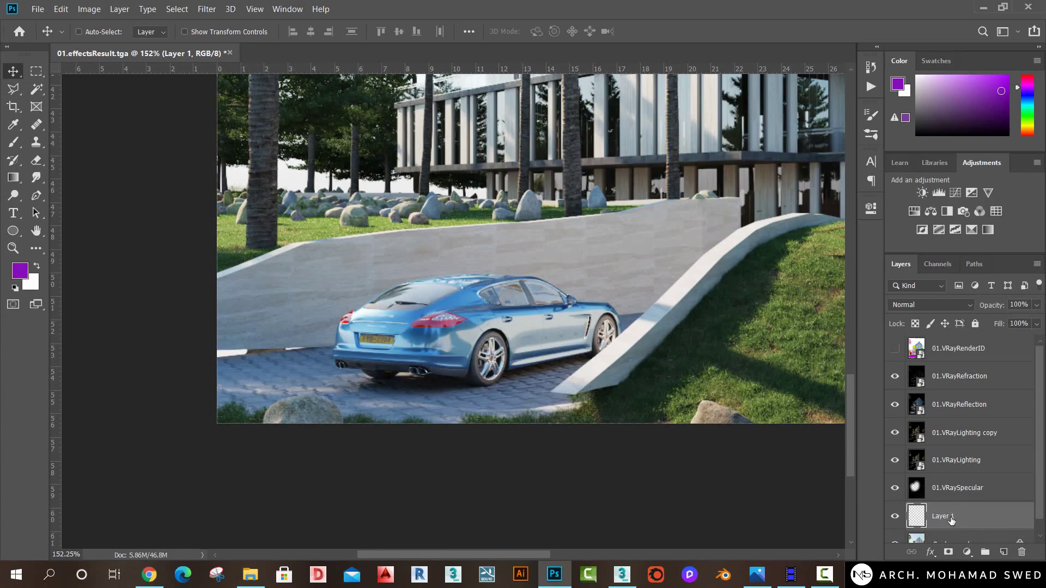
pyautogui.moveTo(953, 504); pyautogui.dragTo(953, 363)
pyautogui.moveTo(420, 418)
pyautogui.mouseDown()
pyautogui.moveTo(644, 412)
pyautogui.moveTo(643, 383)
pyautogui.mouseUp()
pyautogui.hotkey('ctrl', 't')
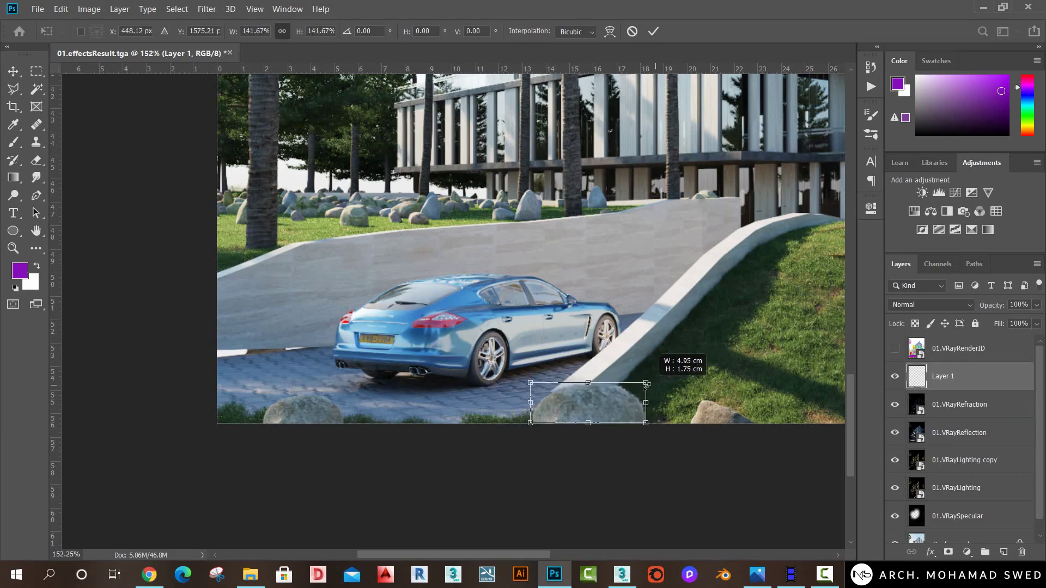
pyautogui.moveTo(586, 410); pyautogui.dragTo(591, 414)
pyautogui.press('Return')
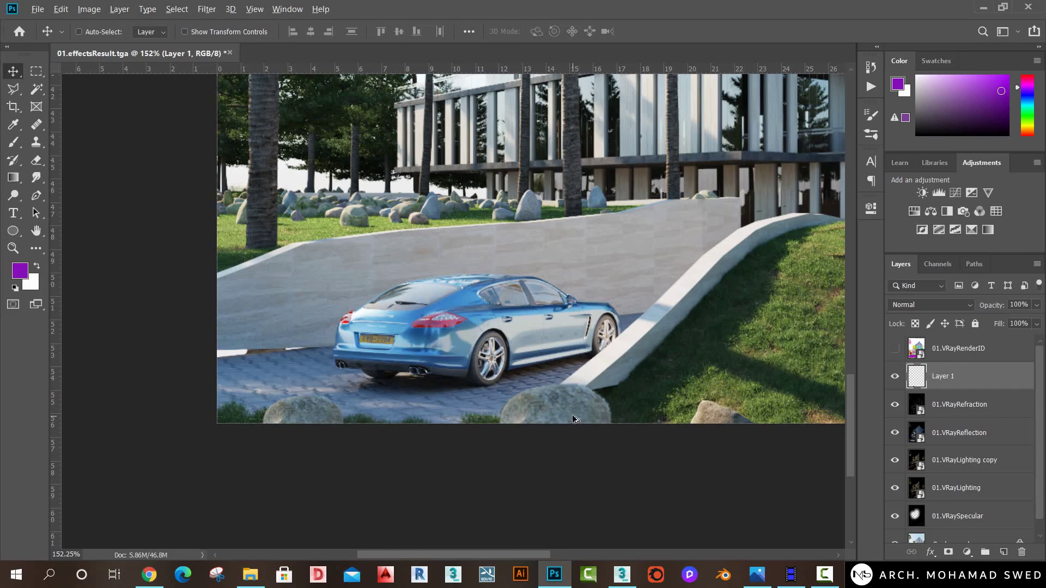
# Select the Eraser with a 10 px brush.
pyautogui.keyDown('alt'); pyautogui.scroll(3, 582, 404); pyautogui.keyUp('alt')
pyautogui.press('e')
pyautogui.rightClick(634, 339)
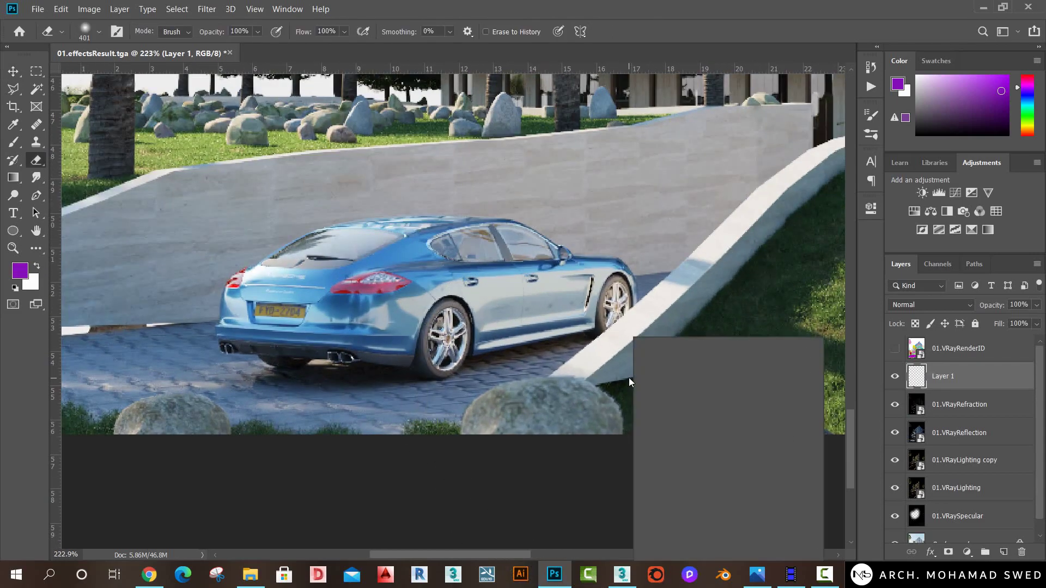
pyautogui.moveTo(715, 367); pyautogui.dragTo(704, 367)
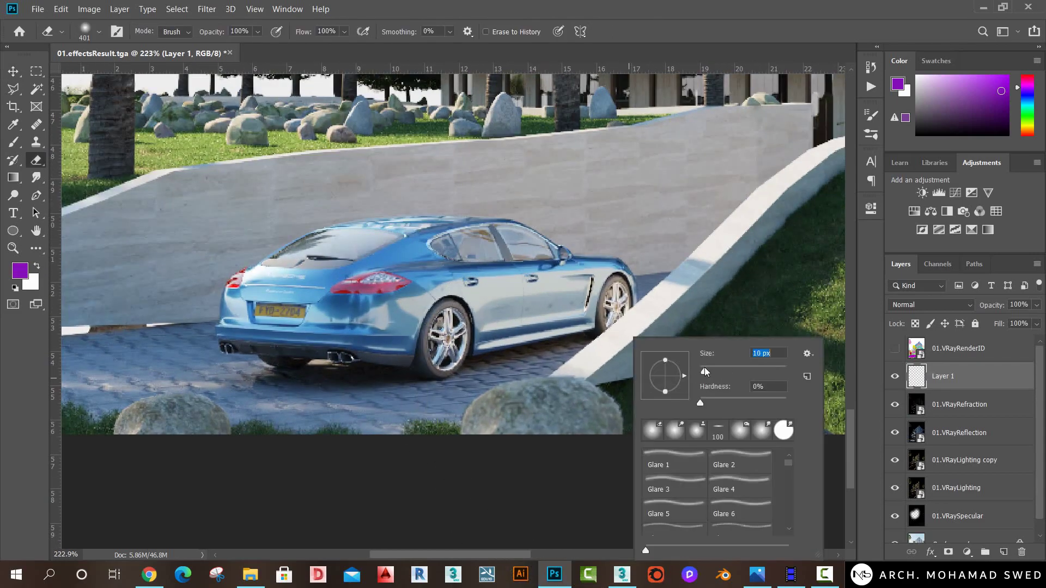
pyautogui.click(567, 370)
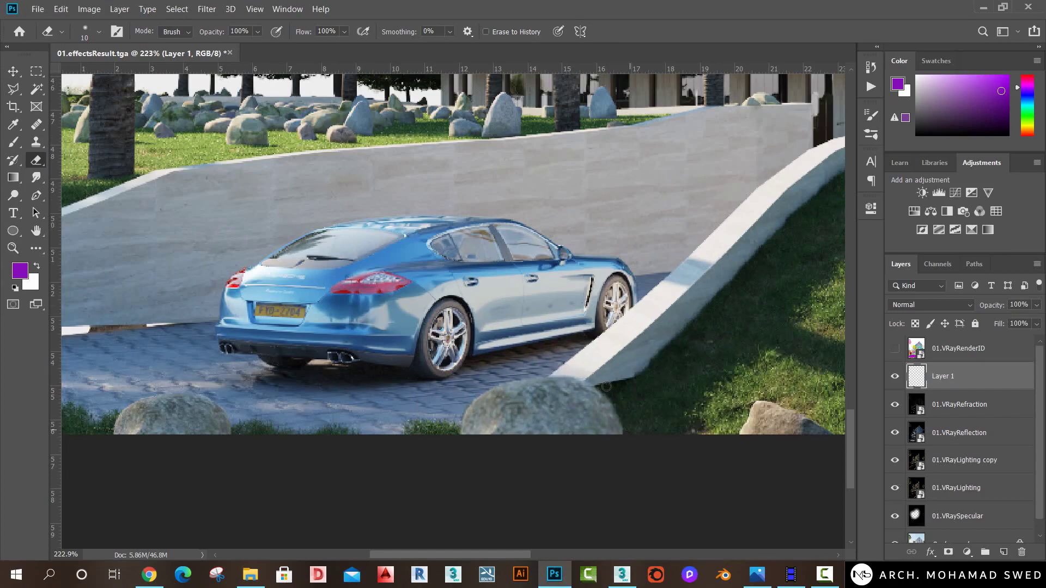
pyautogui.keyDown('alt'); pyautogui.scroll(-5, 614, 387); pyautogui.keyUp('alt')
# Nudge the copied rock on Layer 1 about 0.85 cm right so it sits against the ramp's foot.
pyautogui.press('v')
pyautogui.keyDown('alt'); pyautogui.scroll(3, 599, 398); pyautogui.keyUp('alt')
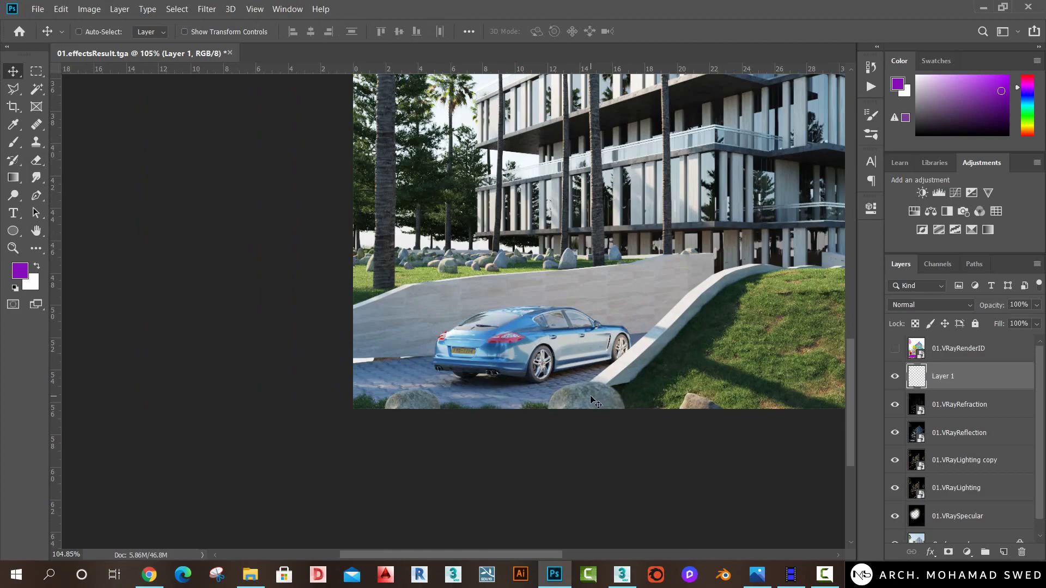
pyautogui.moveTo(594, 400)
pyautogui.mouseDown()
pyautogui.moveTo(613, 401)
pyautogui.moveTo(585, 396)
pyautogui.mouseUp()
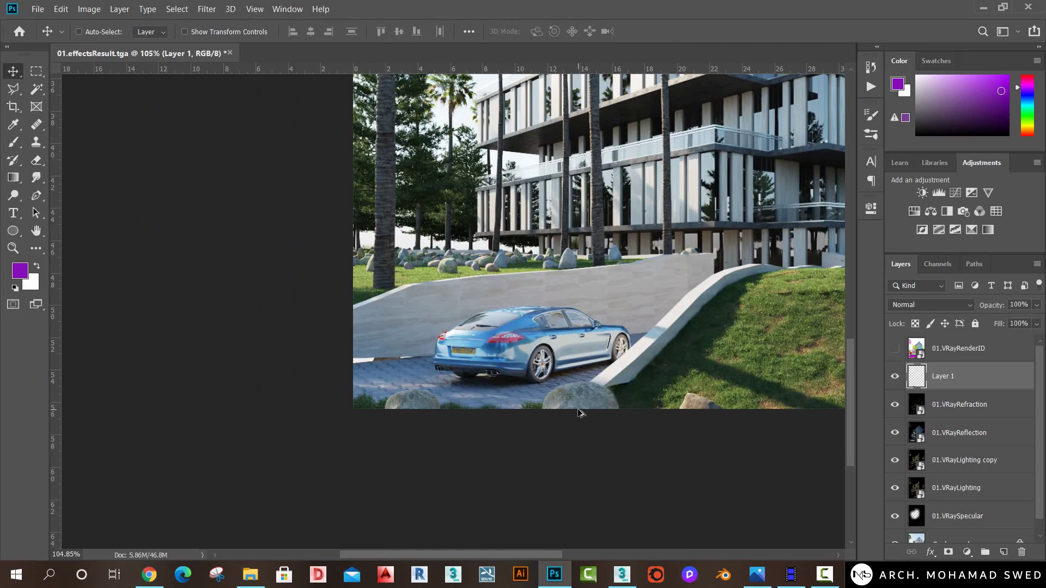
pyautogui.keyDown('alt'); pyautogui.scroll(-4, 597, 429); pyautogui.keyUp('alt')
pyautogui.keyDown('alt'); pyautogui.scroll(3, 406, 490); pyautogui.keyUp('alt')
pyautogui.keyDown('alt'); pyautogui.scroll(1, 422, 463); pyautogui.keyUp('alt')
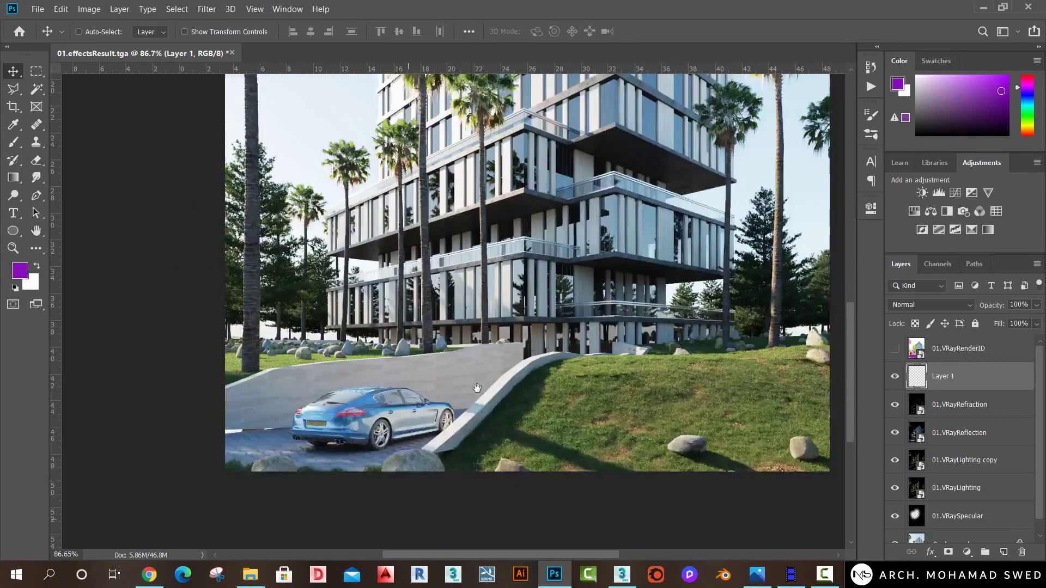
pyautogui.keyDown('alt'); pyautogui.scroll(1, 441, 431); pyautogui.keyUp('alt')
pyautogui.keyDown('alt'); pyautogui.scroll(1, 462, 401); pyautogui.keyUp('alt')
pyautogui.moveTo(462, 401); pyautogui.dragTo(461, 418)
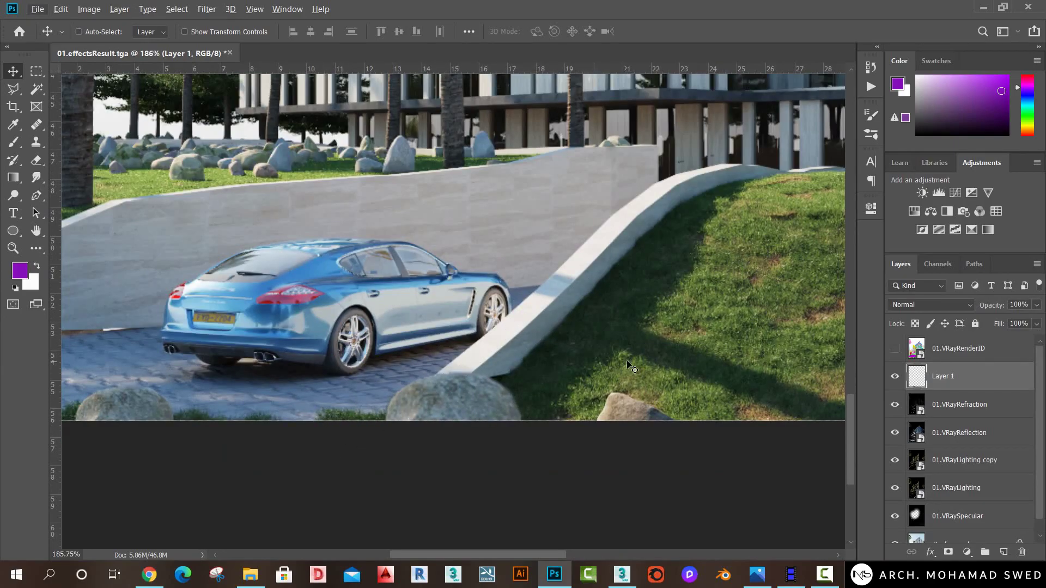
pyautogui.moveTo(461, 407); pyautogui.dragTo(476, 411)
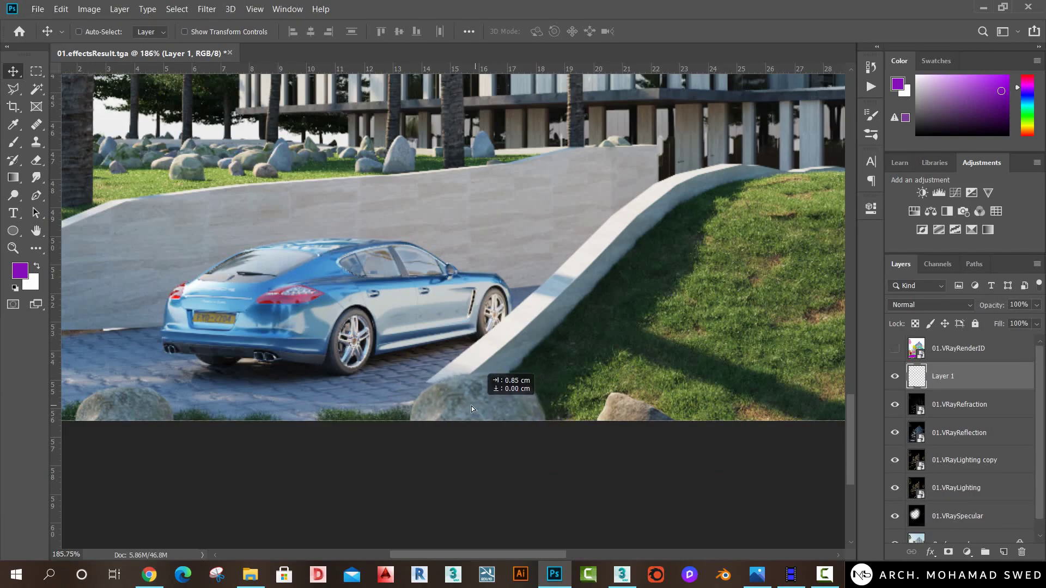
pyautogui.keyDown('alt'); pyautogui.scroll(-4, 476, 411); pyautogui.keyUp('alt')
pyautogui.keyDown('alt'); pyautogui.scroll(-2, 474, 424); pyautogui.keyUp('alt')
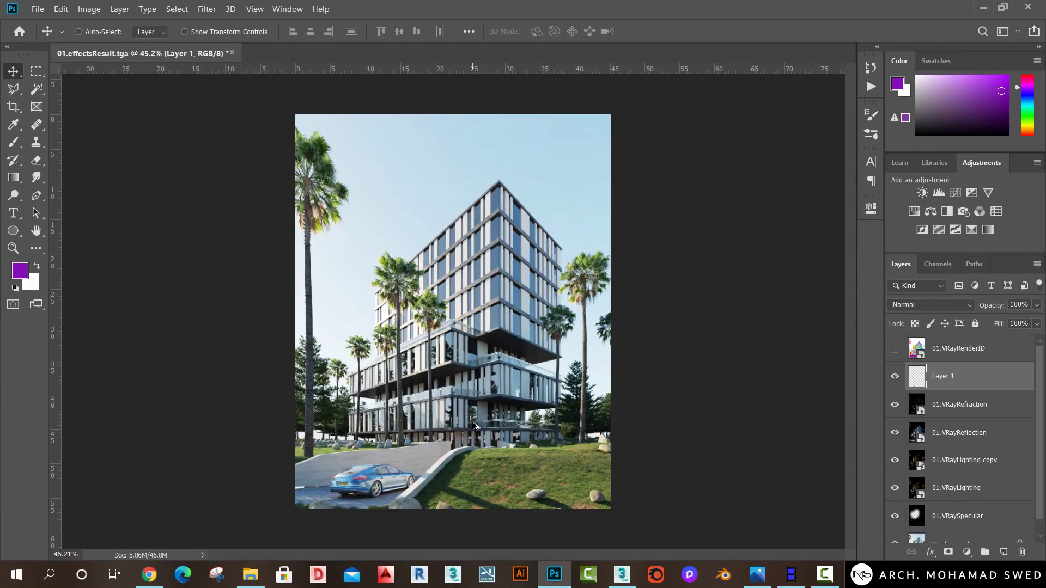
pyautogui.keyDown('alt'); pyautogui.scroll(1, 360, 515); pyautogui.keyUp('alt')
pyautogui.keyDown('alt'); pyautogui.scroll(2, 359, 501); pyautogui.keyUp('alt')
pyautogui.keyDown('alt'); pyautogui.scroll(3, 358, 483); pyautogui.keyUp('alt')
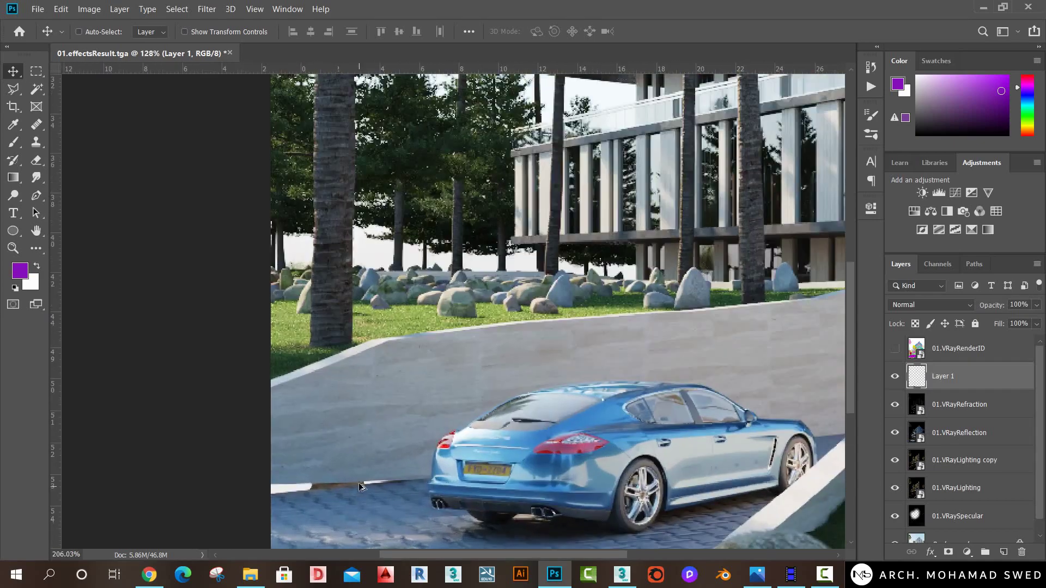
pyautogui.keyDown('alt'); pyautogui.scroll(2, 370, 485); pyautogui.keyUp('alt')
pyautogui.scroll(-1, 376, 474)
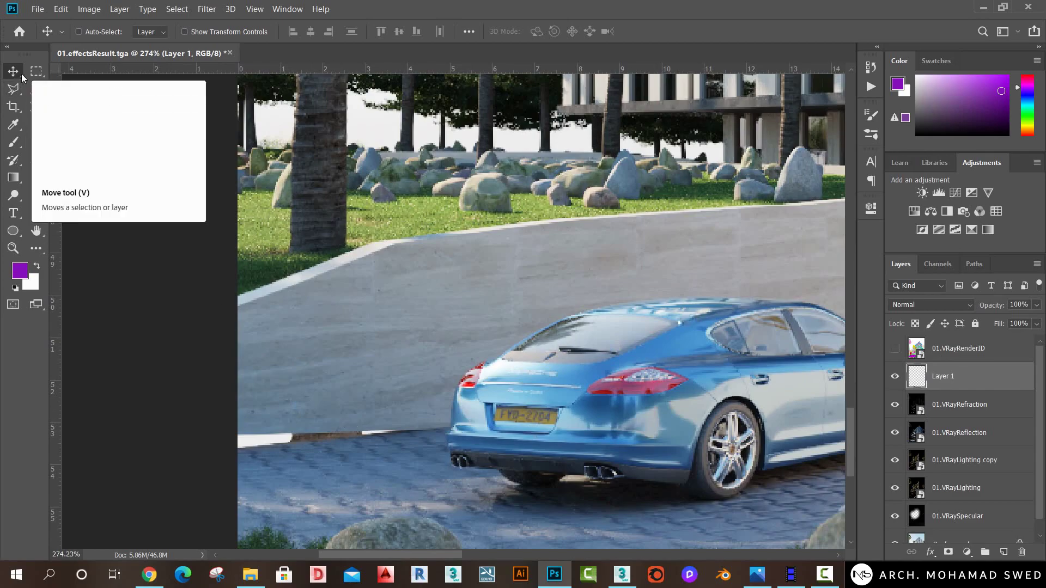
# Select the driveway wall strip above the curb with the Polygonal Lasso.
pyautogui.click(13, 88)
pyautogui.keyDown('alt'); pyautogui.scroll(1, 345, 417); pyautogui.keyUp('alt')
pyautogui.keyDown('alt'); pyautogui.scroll(1, 345, 418); pyautogui.keyUp('alt')
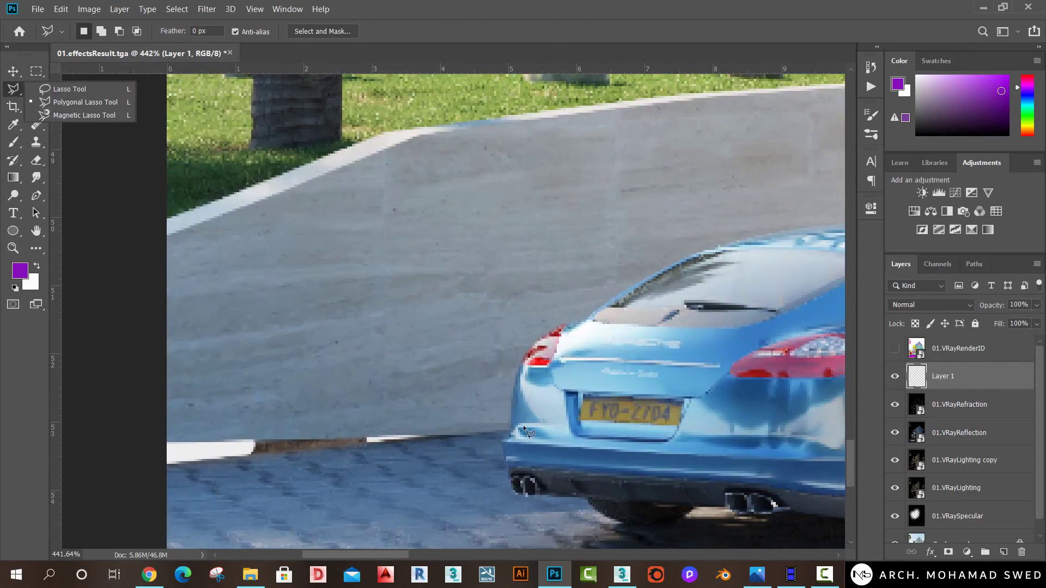
pyautogui.click(510, 430)
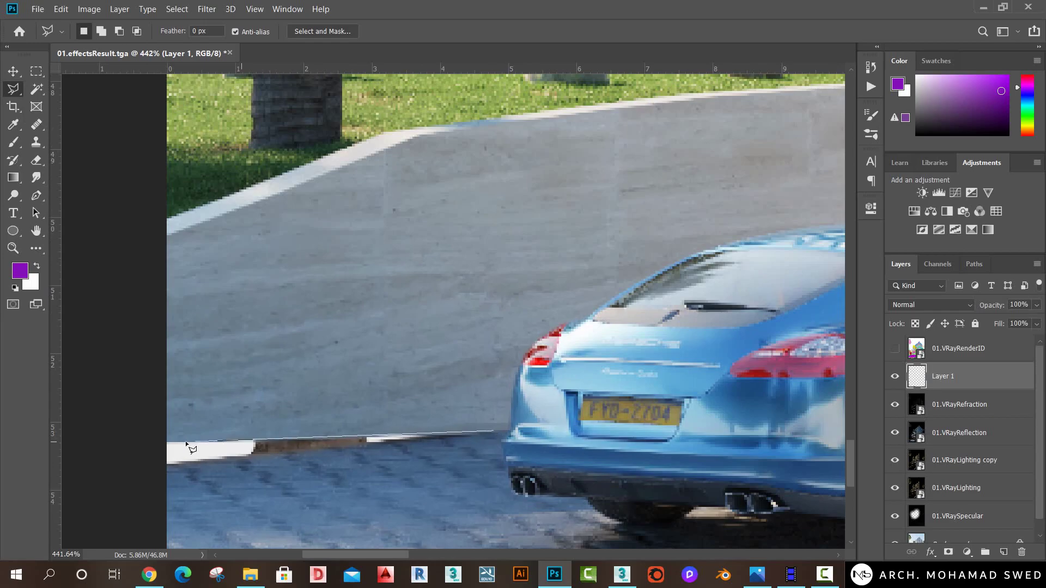
pyautogui.press('Escape')
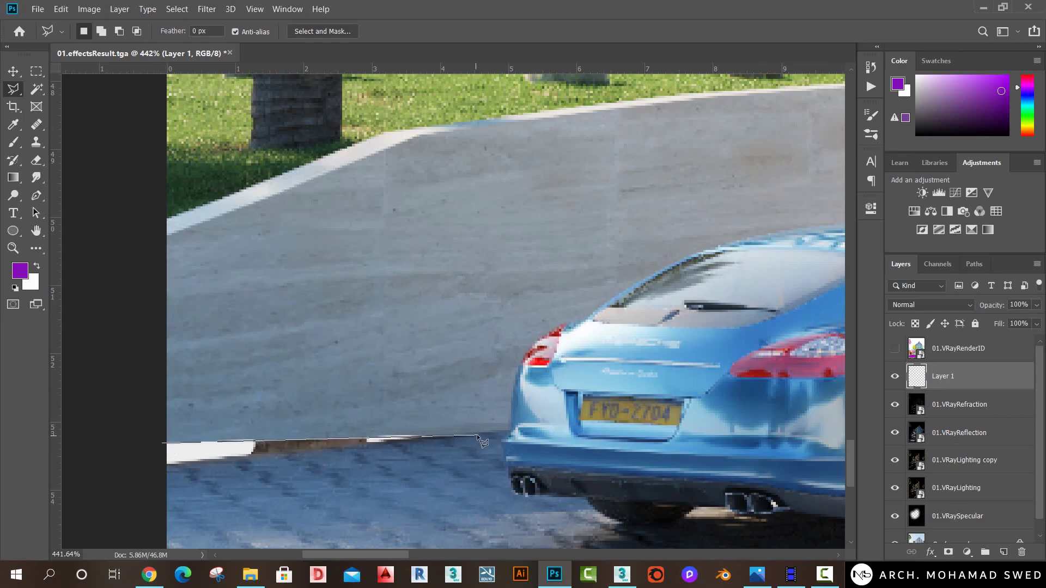
pyautogui.click(502, 392)
pyautogui.click(144, 401)
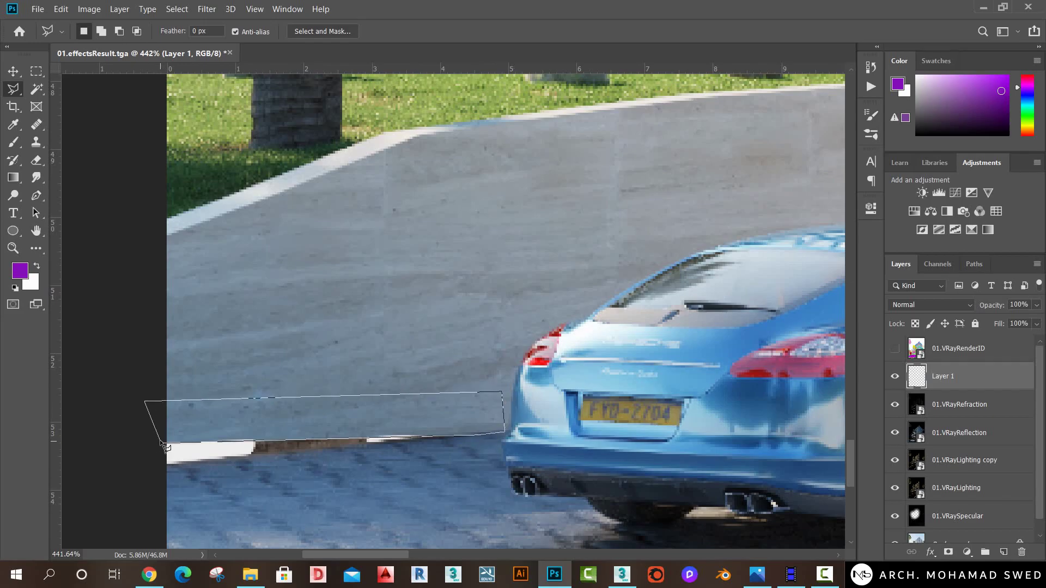
pyautogui.click(162, 443)
pyautogui.scroll(-1, 953, 490)
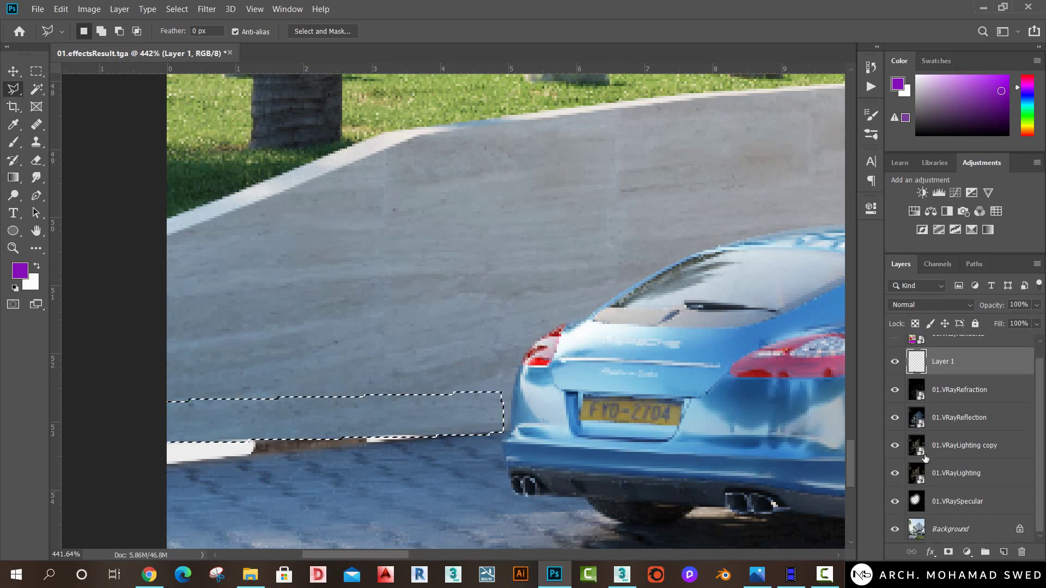
# Copy the wall strip from Background onto Layer 2, placed just under Layer 1.
pyautogui.click(952, 531)
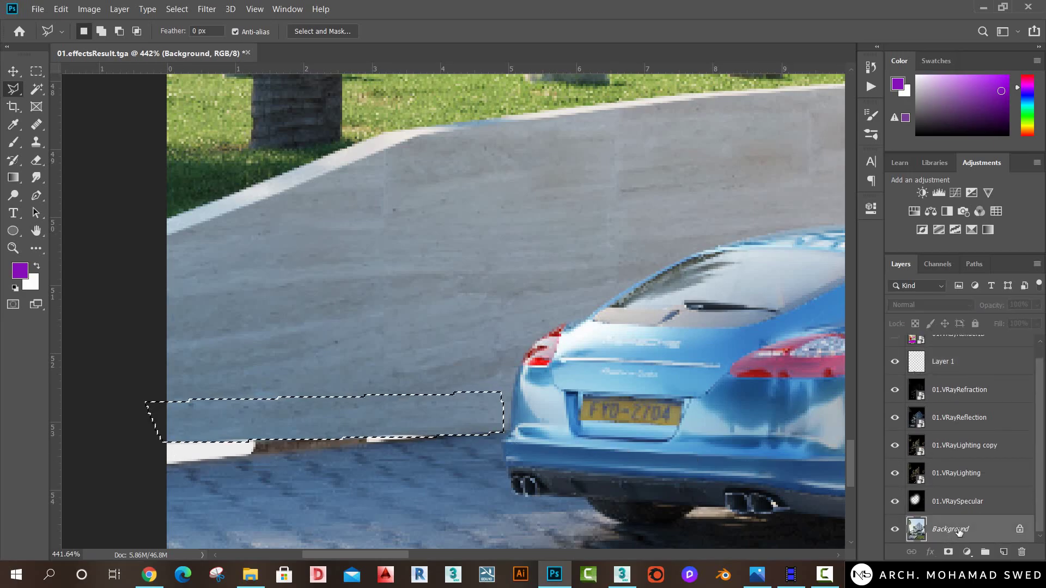
pyautogui.hotkey('ctrl', 'j')
pyautogui.press('v')
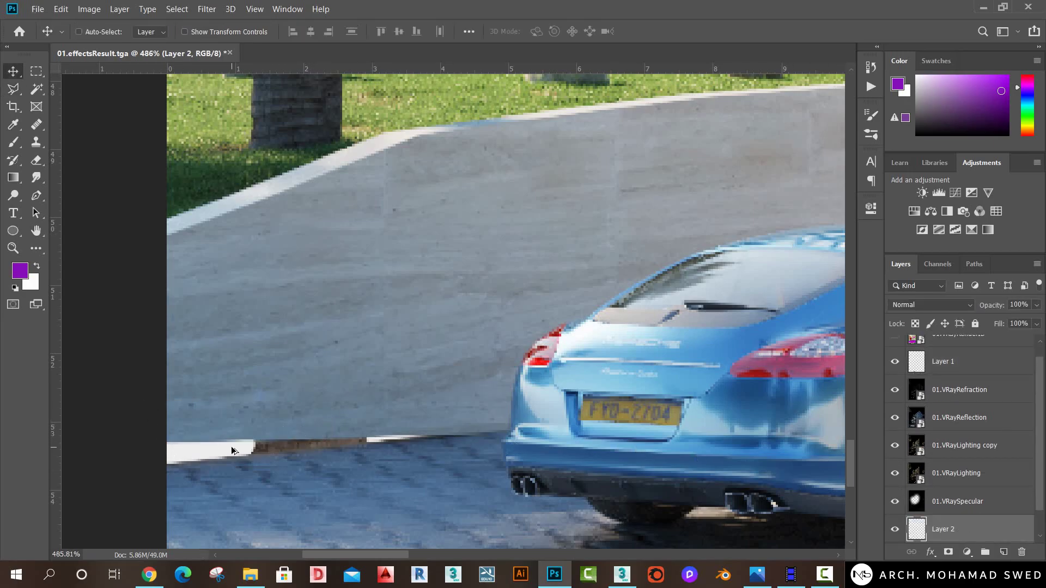
pyautogui.keyDown('alt'); pyautogui.scroll(1, 231, 446); pyautogui.keyUp('alt')
pyautogui.moveTo(975, 529); pyautogui.dragTo(975, 376)
pyautogui.moveTo(263, 411); pyautogui.dragTo(274, 442)
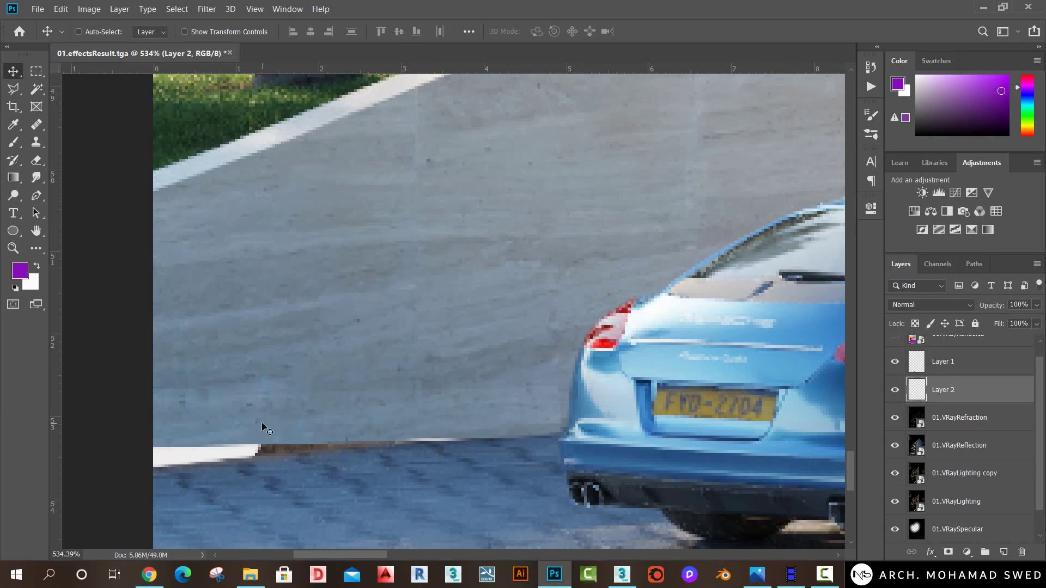
# Free-transform Layer 2 in Distort mode, trying and undoing corner adjustments.
pyautogui.hotkey('ctrl', 't')
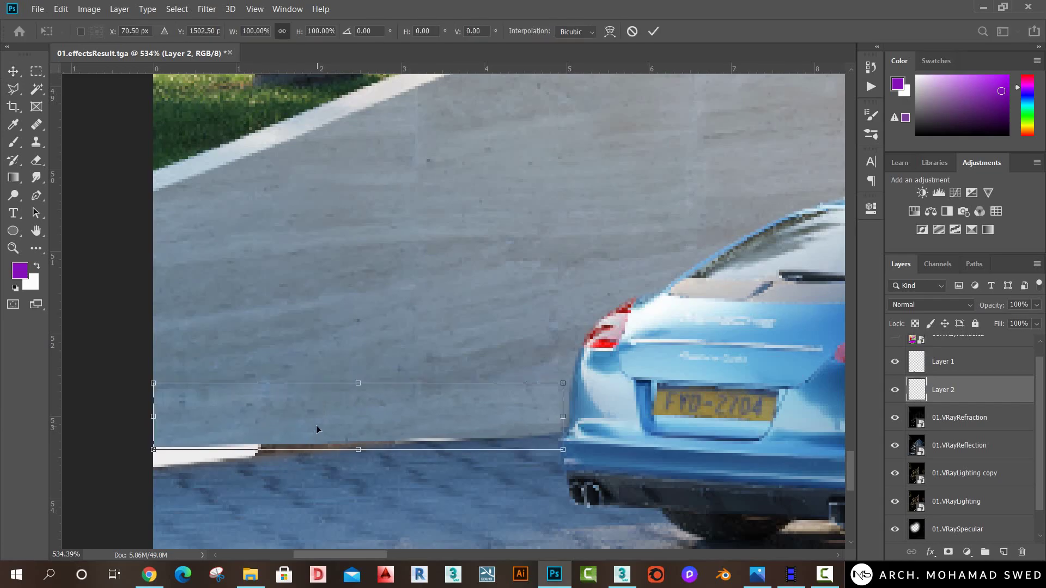
pyautogui.rightClick(316, 425)
pyautogui.click(358, 299)
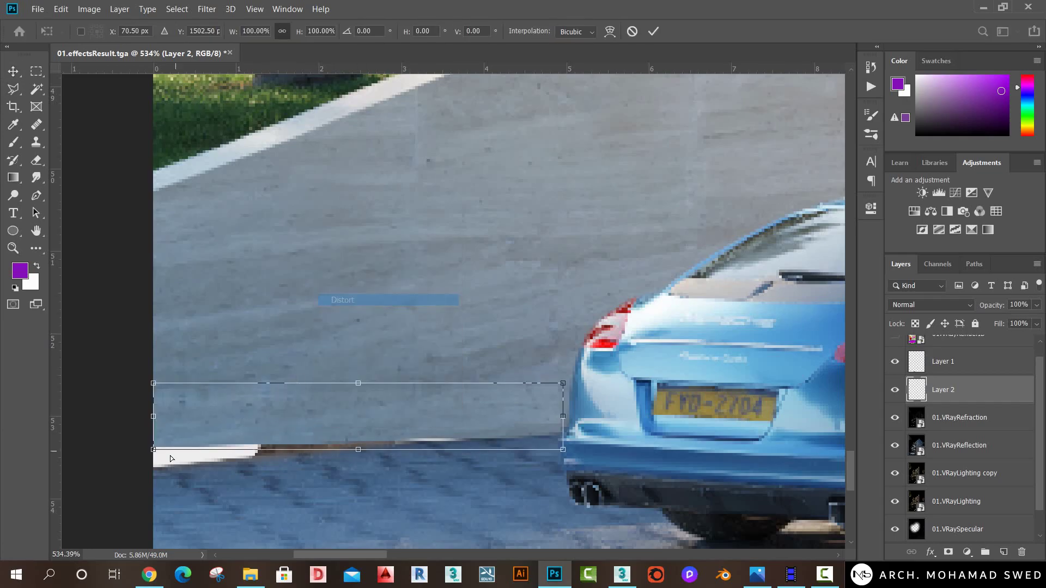
pyautogui.moveTo(154, 453)
pyautogui.mouseDown()
pyautogui.moveTo(155, 463)
pyautogui.moveTo(156, 454)
pyautogui.mouseUp()
pyautogui.hotkey('ctrl', 'z')
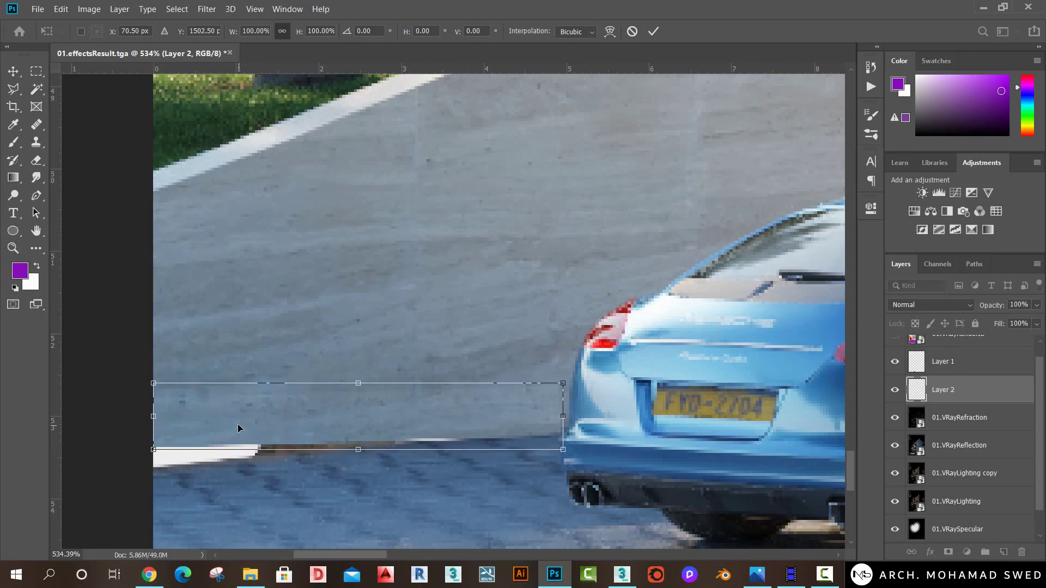
pyautogui.rightClick(237, 428)
pyautogui.click(283, 300)
pyautogui.moveTo(154, 451); pyautogui.dragTo(257, 408)
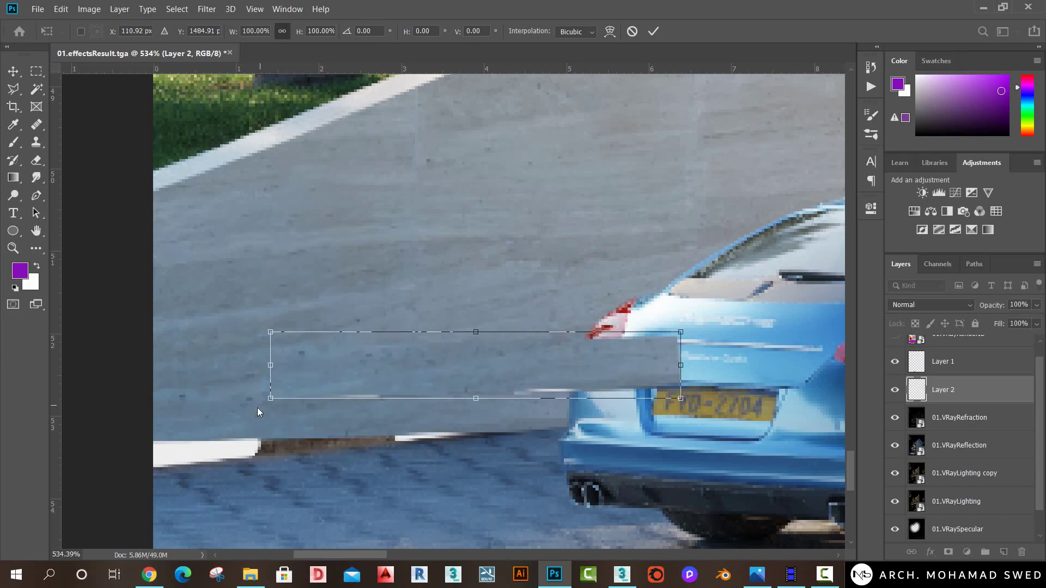
pyautogui.hotkey('ctrl', 'z')
# Stretch the strip's lower-left corner down over the white curb and apply the distortion.
pyautogui.keyDown('alt'); pyautogui.scroll(-5, 368, 410); pyautogui.keyUp('alt')
pyautogui.keyDown('alt'); pyautogui.scroll(3, 287, 439); pyautogui.keyUp('alt')
pyautogui.keyDown('alt'); pyautogui.scroll(2, 279, 401); pyautogui.keyUp('alt')
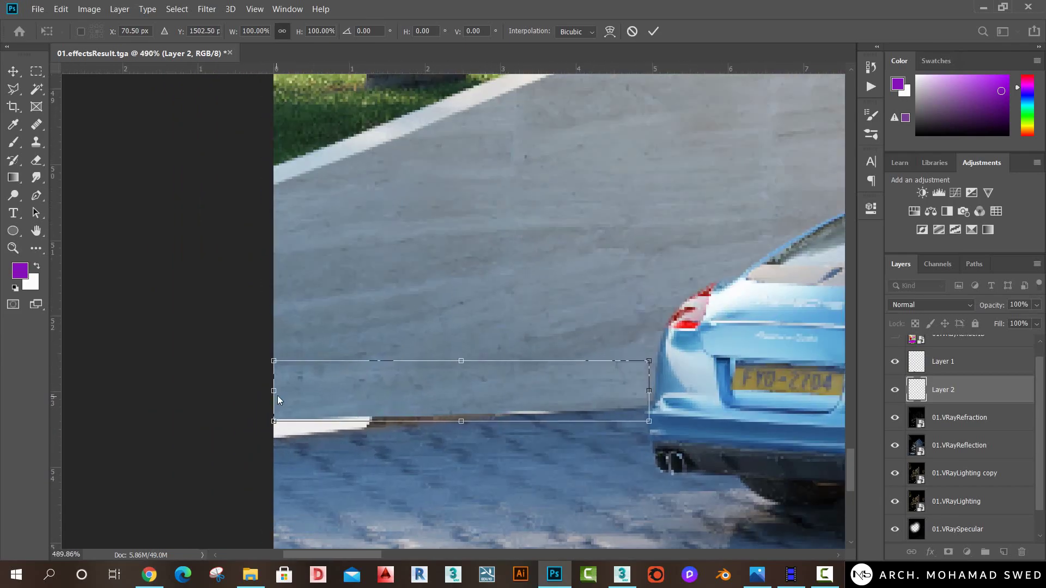
pyautogui.moveTo(274, 363); pyautogui.dragTo(278, 326)
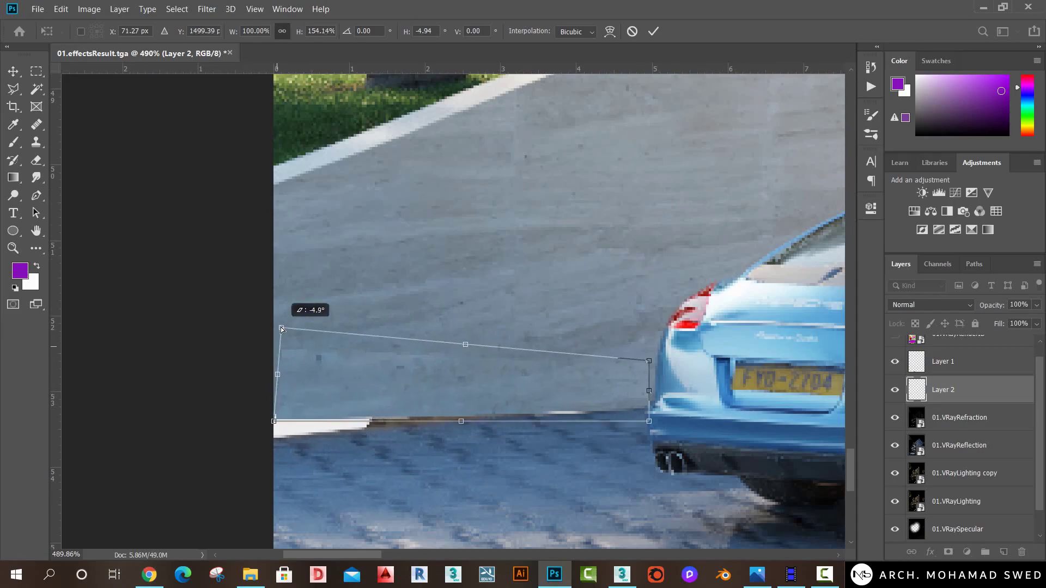
pyautogui.hotkey('ctrl', 'z')
pyautogui.moveTo(274, 425); pyautogui.dragTo(272, 444)
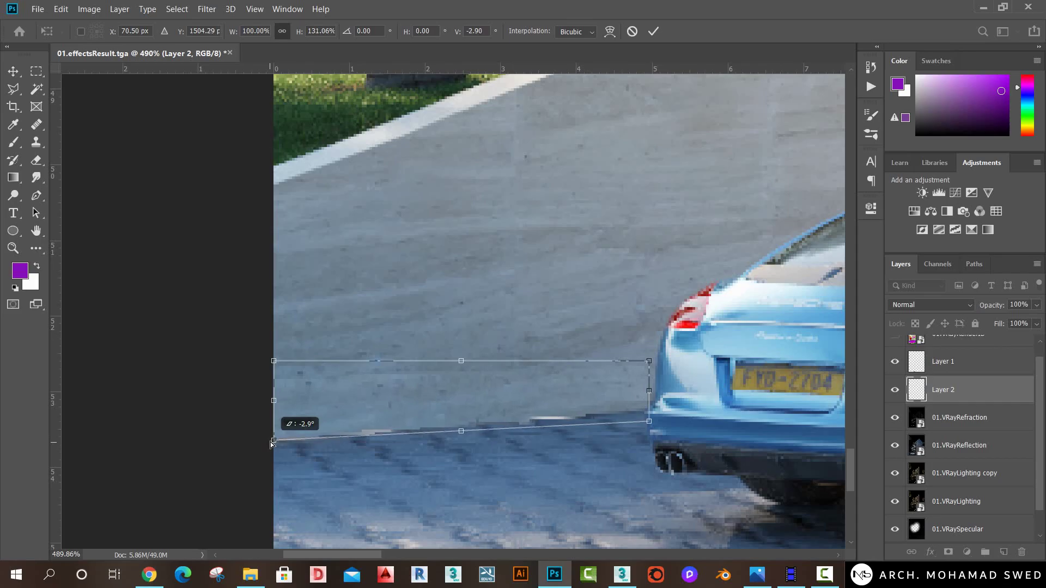
pyautogui.press('Return')
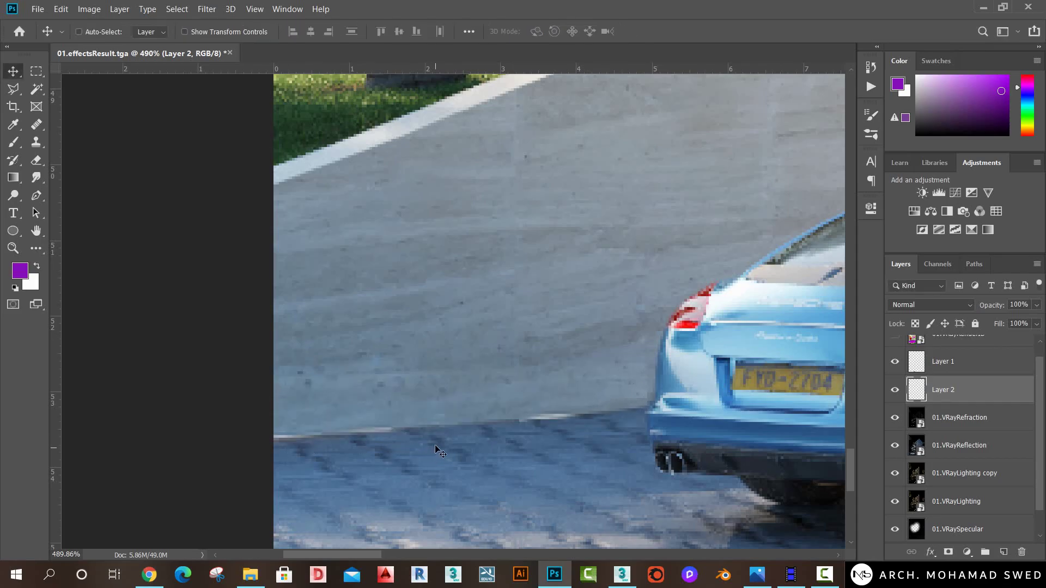
pyautogui.keyDown('alt'); pyautogui.scroll(-3, 435, 445); pyautogui.keyUp('alt')
pyautogui.keyDown('alt'); pyautogui.scroll(-3, 435, 445); pyautogui.keyUp('alt')
pyautogui.keyDown('alt'); pyautogui.scroll(2, 463, 442); pyautogui.keyUp('alt')
pyautogui.keyDown('alt'); pyautogui.scroll(3, 491, 440); pyautogui.keyUp('alt')
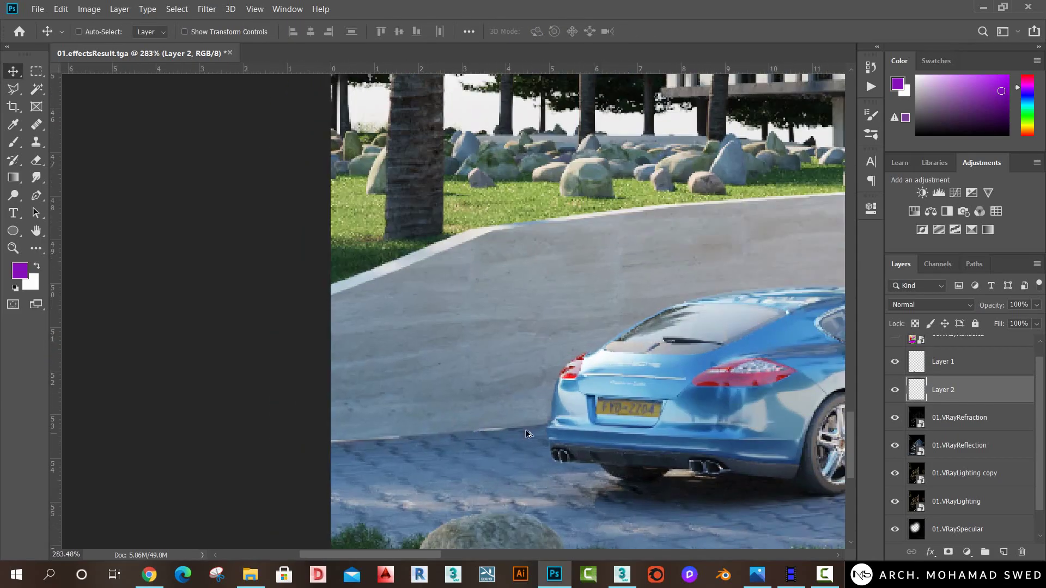
pyautogui.keyDown('alt'); pyautogui.scroll(2, 501, 439); pyautogui.keyUp('alt')
# Add Layer 3 and set up a round 7 px brush, undoing a test stroke.
pyautogui.keyDown('alt'); pyautogui.scroll(2, 502, 439); pyautogui.keyUp('alt')
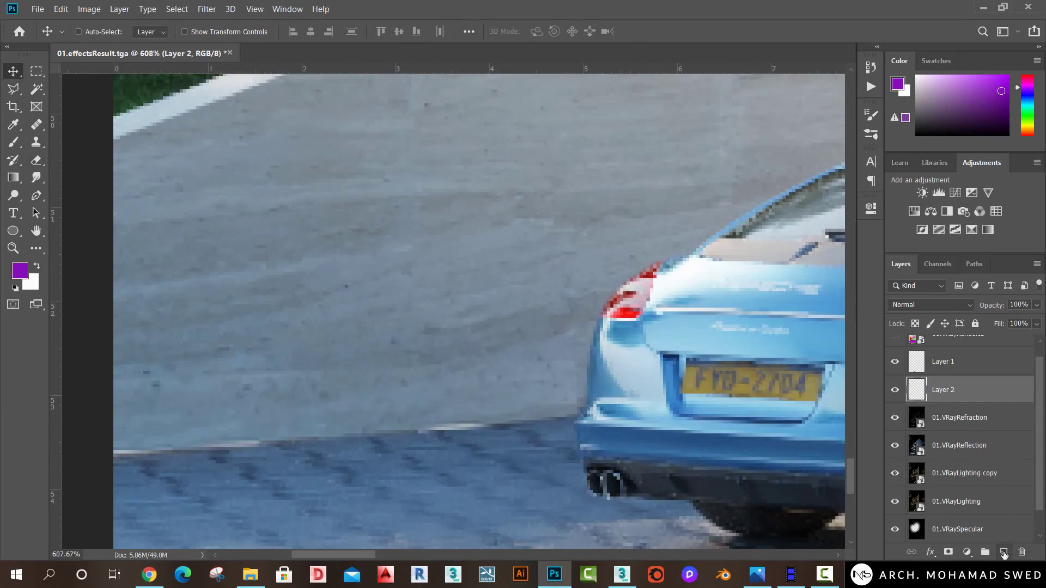
pyautogui.click(1005, 553)
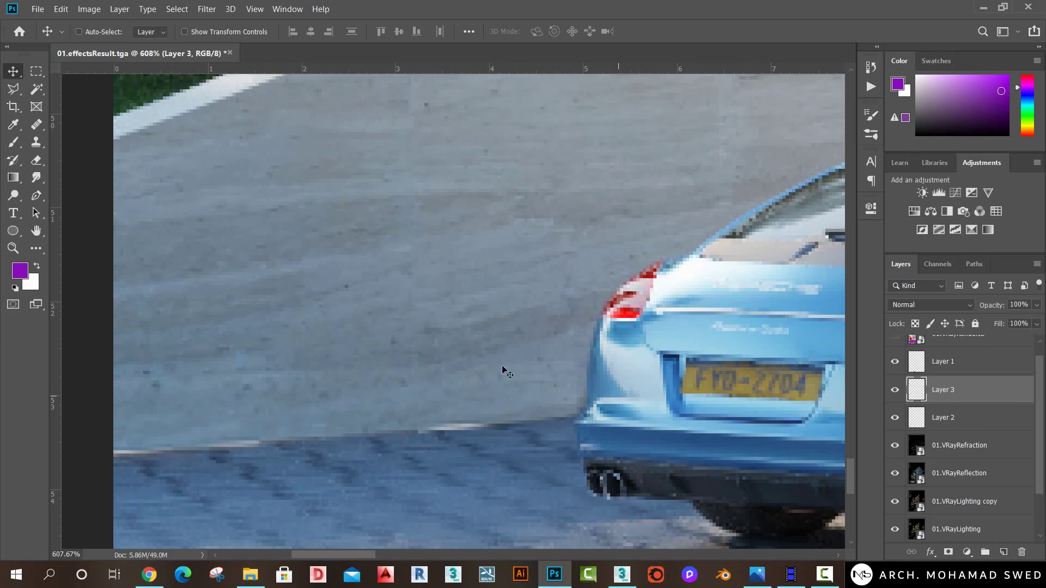
pyautogui.press('b')
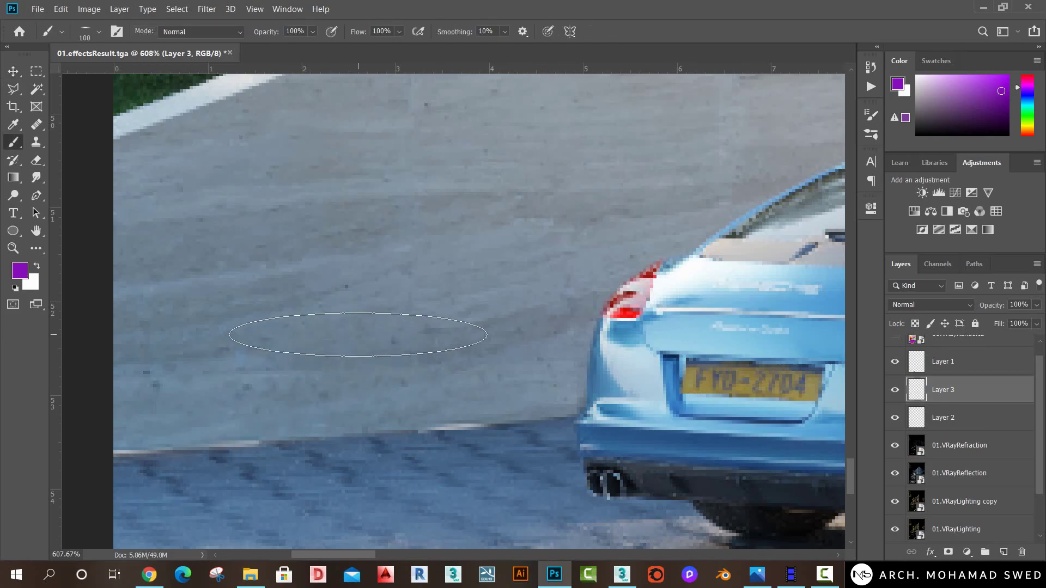
pyautogui.rightClick(359, 331)
pyautogui.moveTo(395, 375)
pyautogui.mouseDown()
pyautogui.moveTo(392, 390)
pyautogui.moveTo(436, 366)
pyautogui.mouseUp()
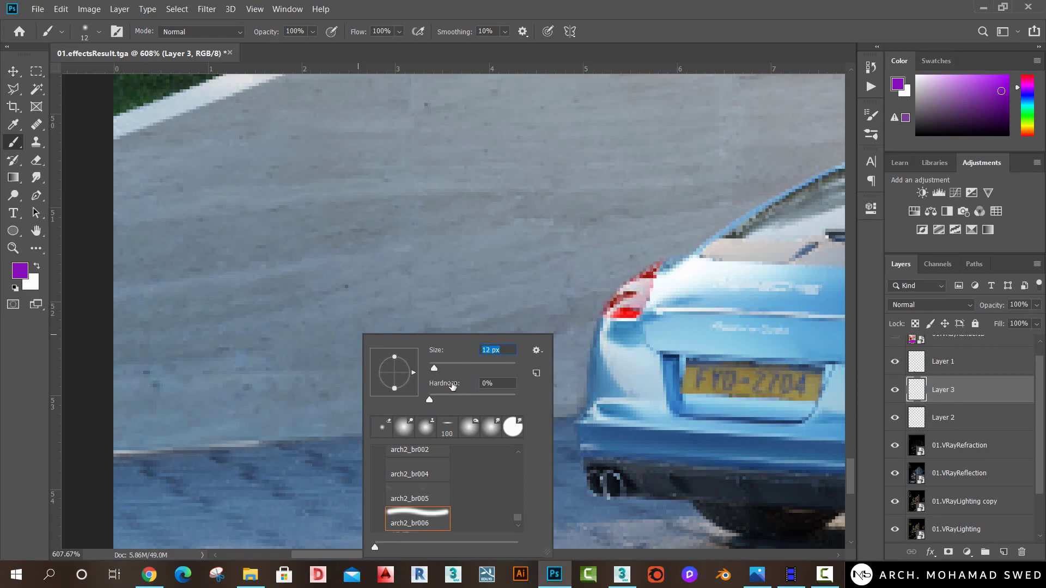
pyautogui.moveTo(433, 368); pyautogui.dragTo(433, 368)
pyautogui.moveTo(118, 455); pyautogui.dragTo(327, 439)
pyautogui.hotkey('ctrl', 'z')
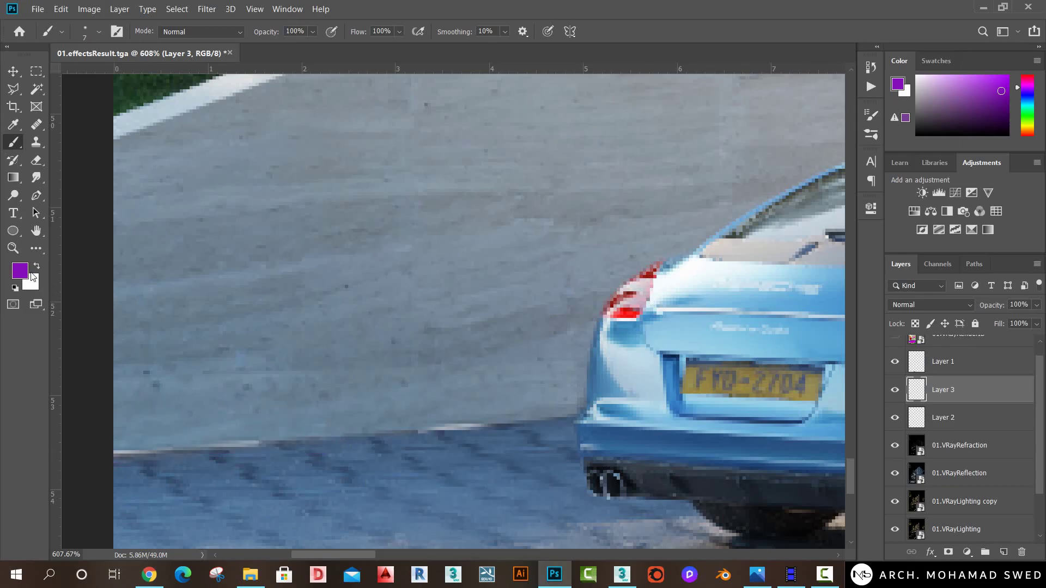
# Sample a blue-grey from the road as the paint colour and size the brush to 4 px.
pyautogui.click(20, 271)
pyautogui.moveTo(674, 355); pyautogui.dragTo(595, 348)
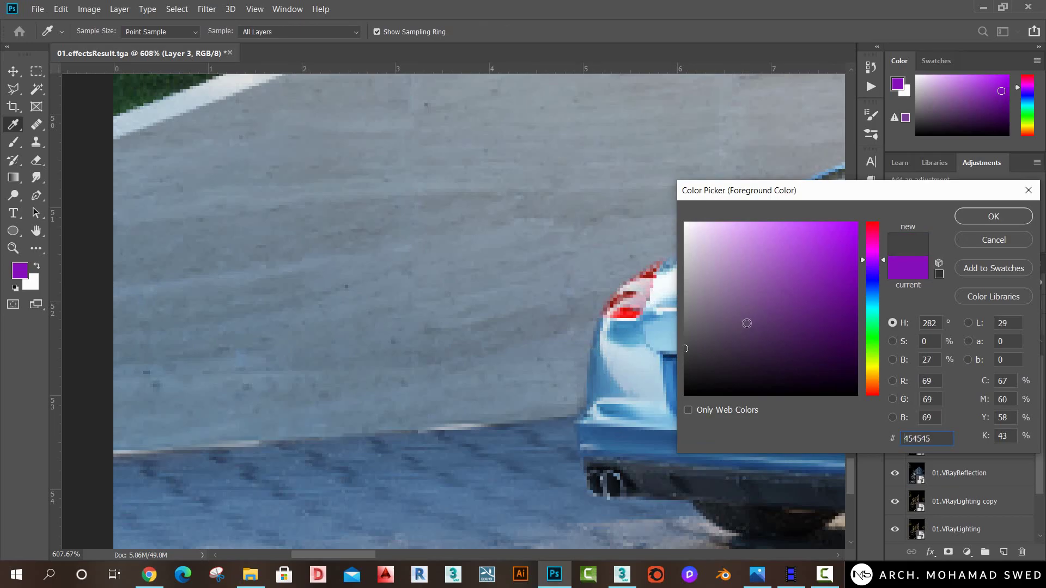
pyautogui.click(249, 463)
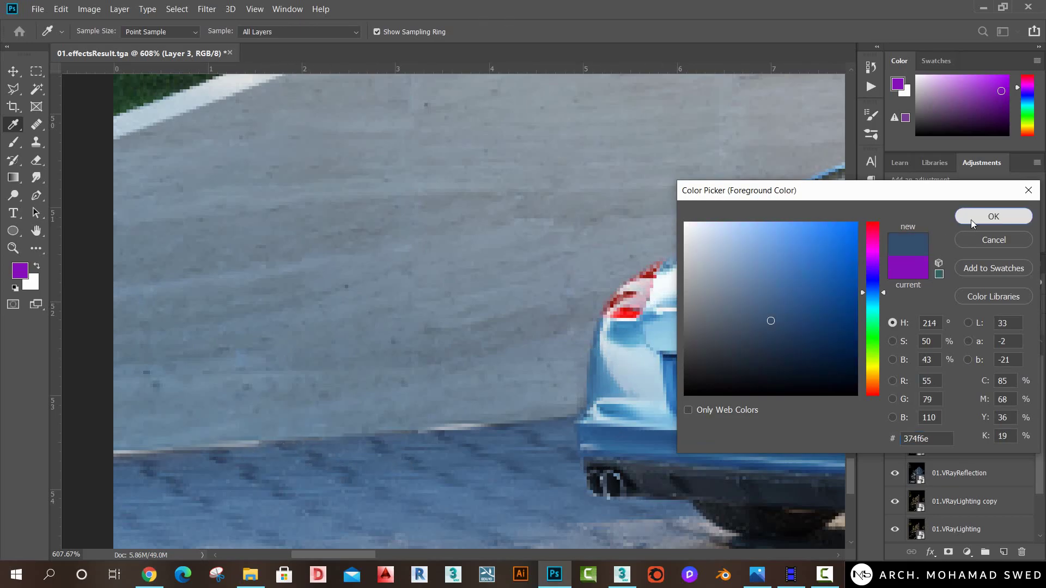
pyautogui.click(993, 217)
pyautogui.press('b')
pyautogui.rightClick(161, 444)
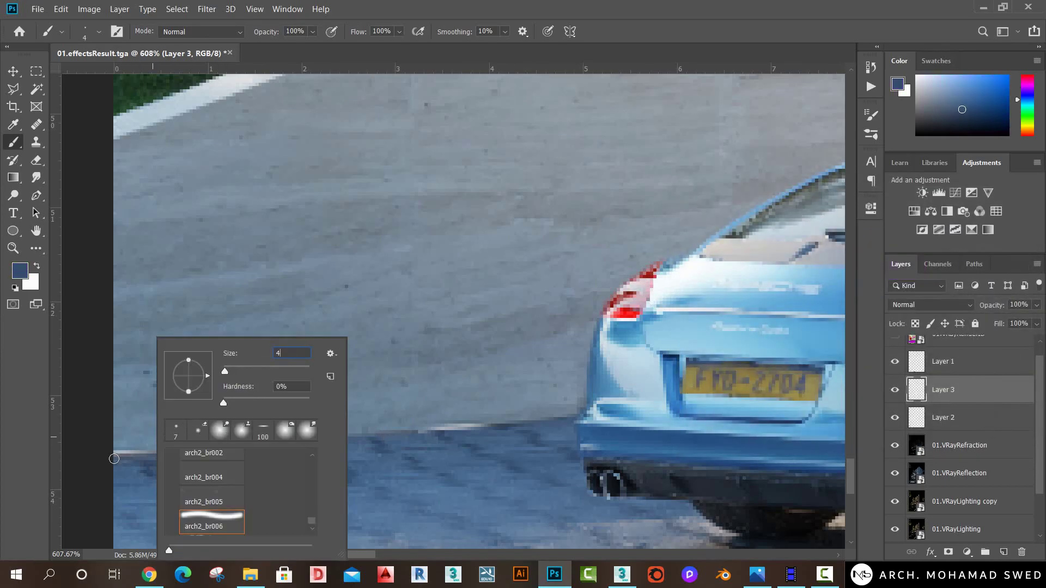
pyautogui.press('Return')
# Paint over the white curb highlight along the road edge and near the car.
pyautogui.moveTo(258, 442); pyautogui.dragTo(117, 451)
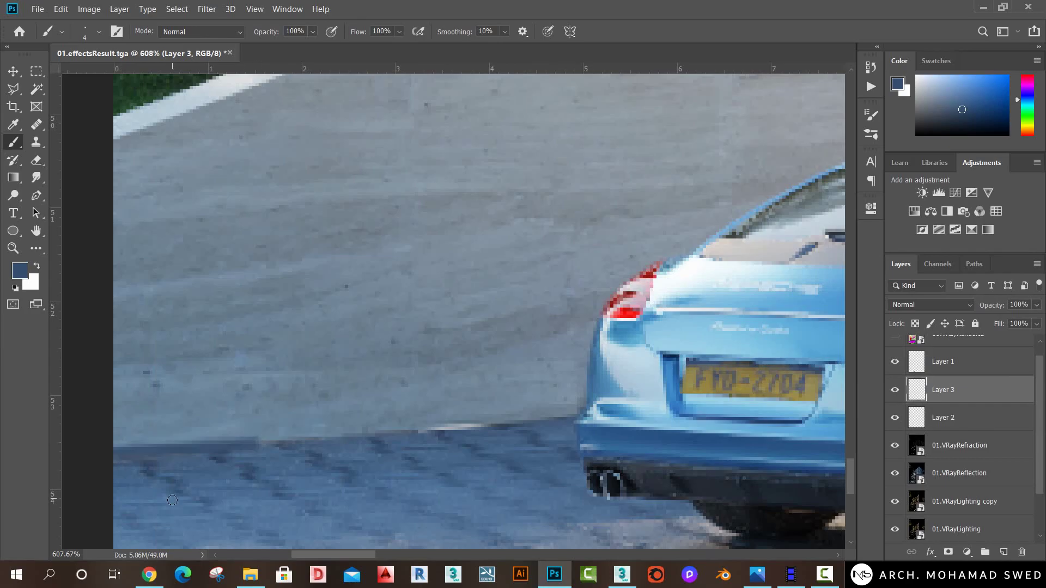
pyautogui.moveTo(511, 425); pyautogui.dragTo(417, 431)
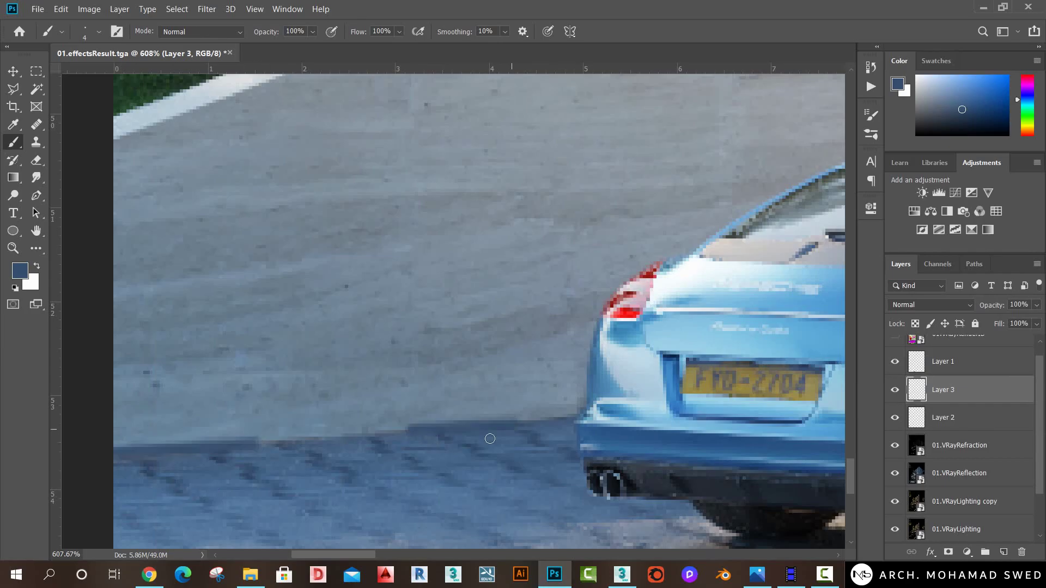
pyautogui.keyDown('alt'); pyautogui.scroll(-3, 415, 452); pyautogui.keyUp('alt')
pyautogui.keyDown('alt'); pyautogui.scroll(-2, 414, 456); pyautogui.keyUp('alt')
pyautogui.keyDown('alt'); pyautogui.scroll(-3, 351, 467); pyautogui.keyUp('alt')
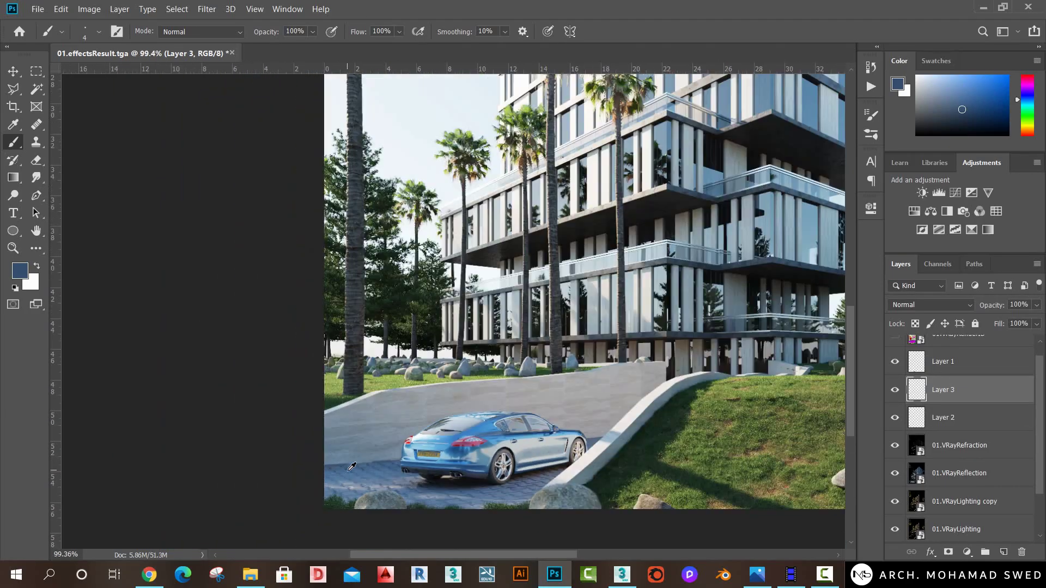
pyautogui.keyDown('alt'); pyautogui.scroll(2, 370, 465); pyautogui.keyUp('alt')
pyautogui.keyDown('alt'); pyautogui.scroll(2, 387, 465); pyautogui.keyUp('alt')
pyautogui.keyDown('alt'); pyautogui.scroll(2, 405, 463); pyautogui.keyUp('alt')
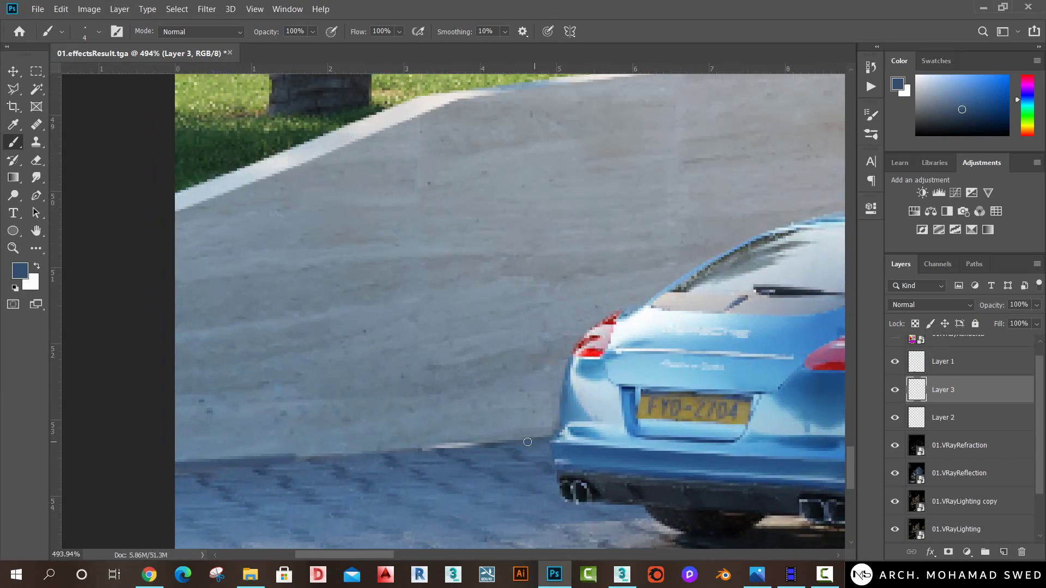
pyautogui.keyDown('shift'); pyautogui.click(492, 445); pyautogui.keyUp('shift')
pyautogui.keyDown('shift'); pyautogui.click(554, 435); pyautogui.keyUp('shift')
pyautogui.keyDown('alt'); pyautogui.scroll(-3, 416, 476); pyautogui.keyUp('alt')
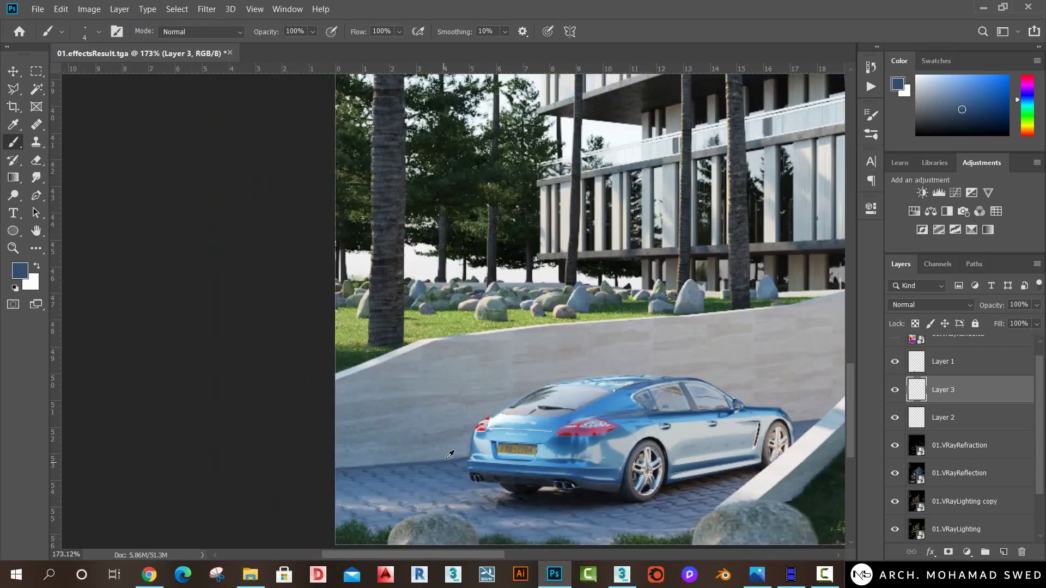
pyautogui.keyDown('alt'); pyautogui.scroll(-3, 436, 463); pyautogui.keyUp('alt')
pyautogui.keyDown('alt'); pyautogui.scroll(-2, 478, 445); pyautogui.keyUp('alt')
pyautogui.keyDown('alt'); pyautogui.scroll(-1, 457, 452); pyautogui.keyUp('alt')
pyautogui.keyDown('alt'); pyautogui.scroll(1, 430, 463); pyautogui.keyUp('alt')
# Switch to the Move tool and zoom around to check the curb touch-ups.
pyautogui.press('v')
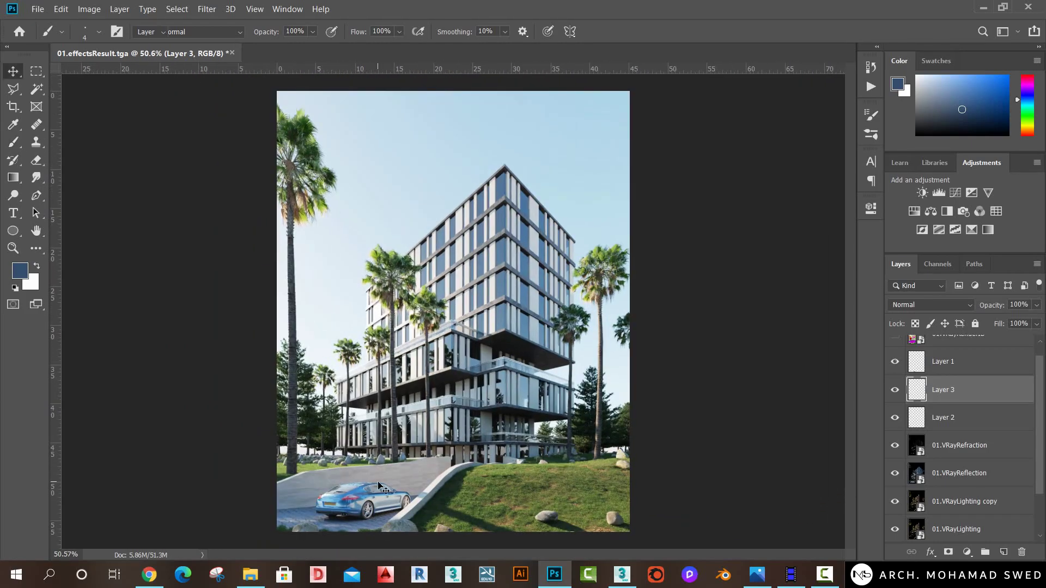
pyautogui.keyDown('alt'); pyautogui.scroll(1, 345, 519); pyautogui.keyUp('alt')
pyautogui.keyDown('alt'); pyautogui.scroll(2, 346, 517); pyautogui.keyUp('alt')
pyautogui.keyDown('alt'); pyautogui.scroll(3, 348, 507); pyautogui.keyUp('alt')
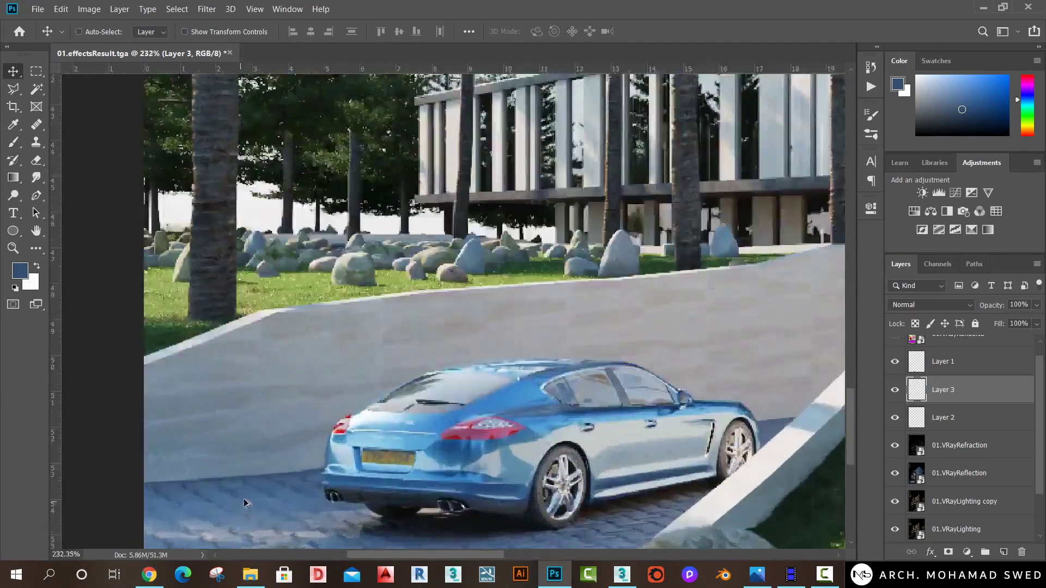
pyautogui.keyDown('alt'); pyautogui.scroll(-1, 371, 479); pyautogui.keyUp('alt')
pyautogui.keyDown('alt'); pyautogui.scroll(-3, 378, 472); pyautogui.keyUp('alt')
pyautogui.keyDown('alt'); pyautogui.scroll(-3, 377, 472); pyautogui.keyUp('alt')
pyautogui.keyDown('alt'); pyautogui.scroll(2, 382, 477); pyautogui.keyUp('alt')
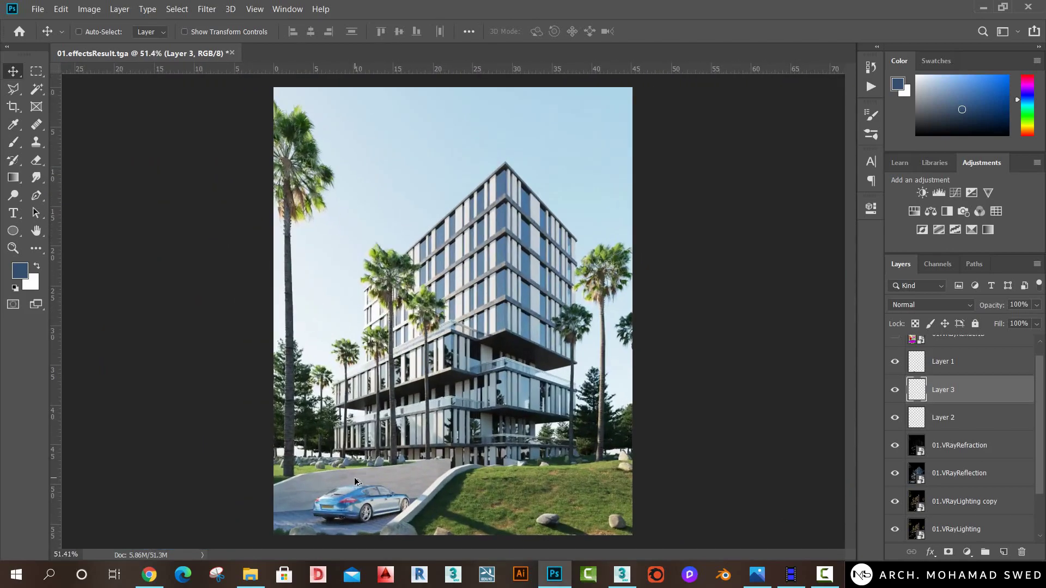
pyautogui.keyDown('alt'); pyautogui.scroll(-1, 384, 479); pyautogui.keyUp('alt')
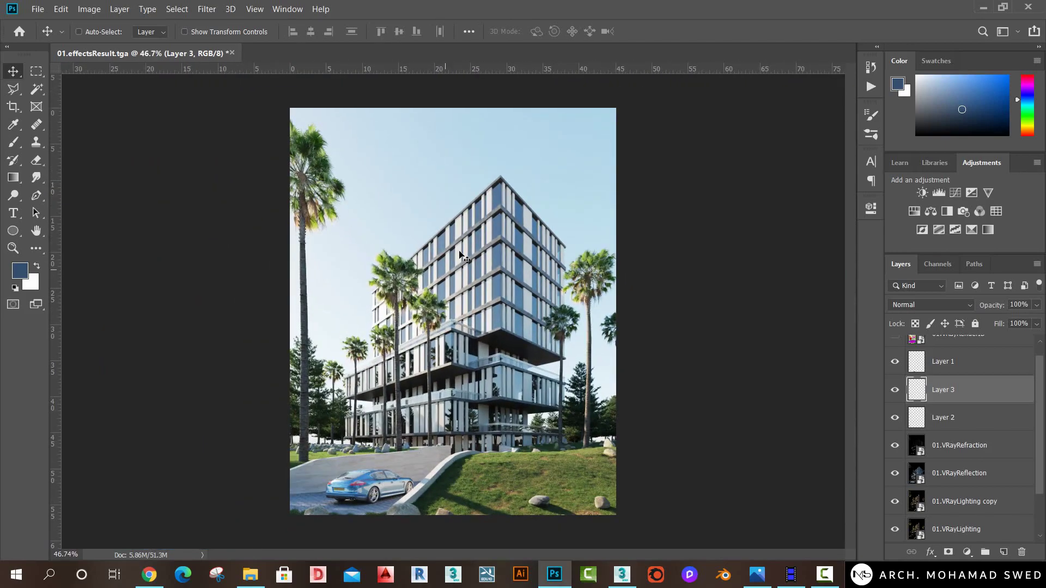
pyautogui.scroll(1, 963, 376)
# On Layer 1, add a Levels adjustment with the black input slider at 8, then collapse Properties.
pyautogui.click(963, 376)
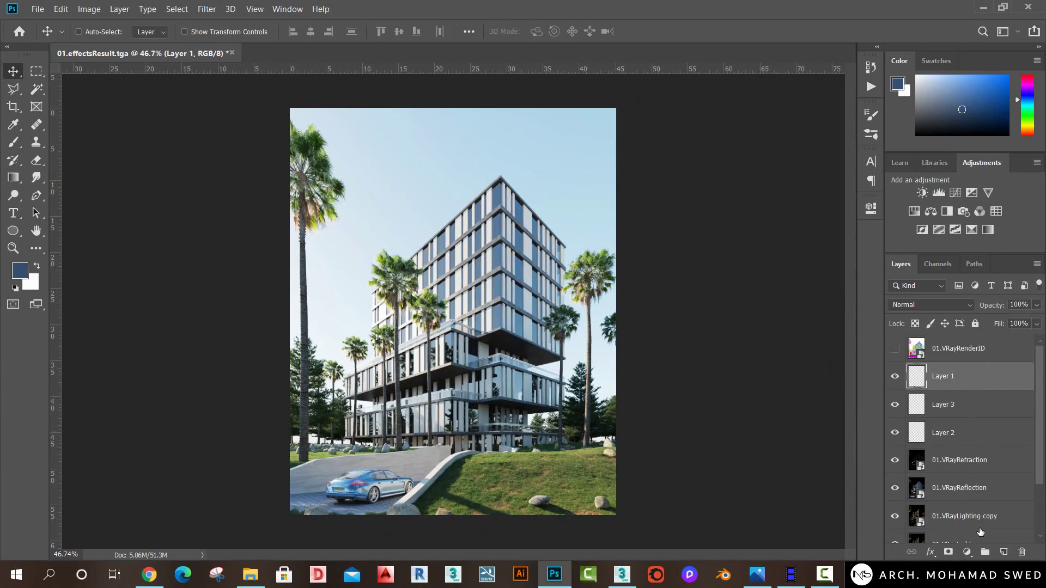
pyautogui.click(939, 191)
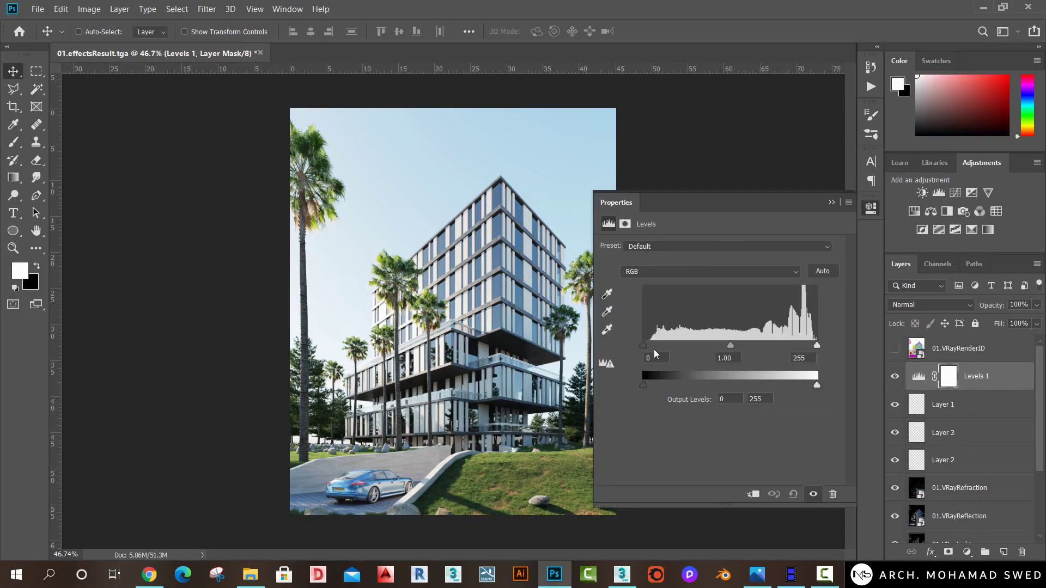
pyautogui.moveTo(644, 346); pyautogui.dragTo(648, 346)
pyautogui.click(834, 204)
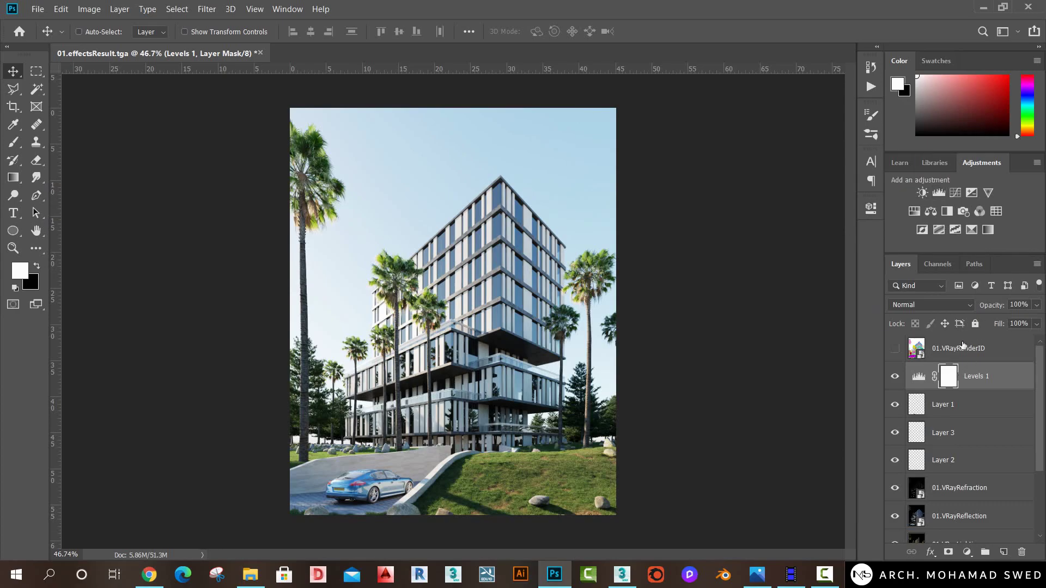
pyautogui.scroll(-1, 963, 345)
pyautogui.scroll(-2, 964, 352)
pyautogui.scroll(3, 968, 363)
# Select all layers, duplicate them and merge the copies into 01.VRayRenderID copy.
pyautogui.click(997, 380)
pyautogui.click(983, 346)
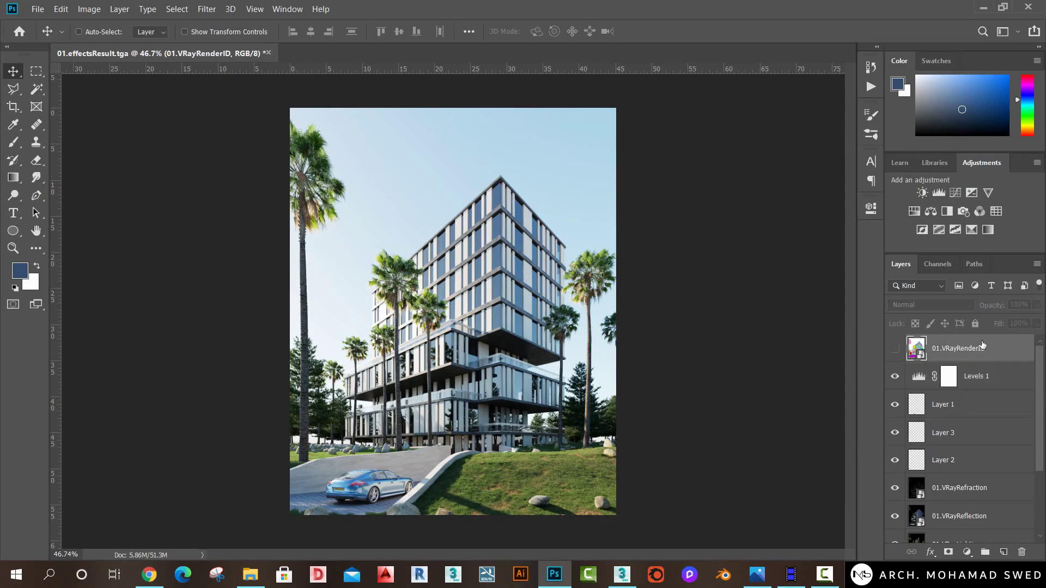
pyautogui.scroll(-3, 985, 365)
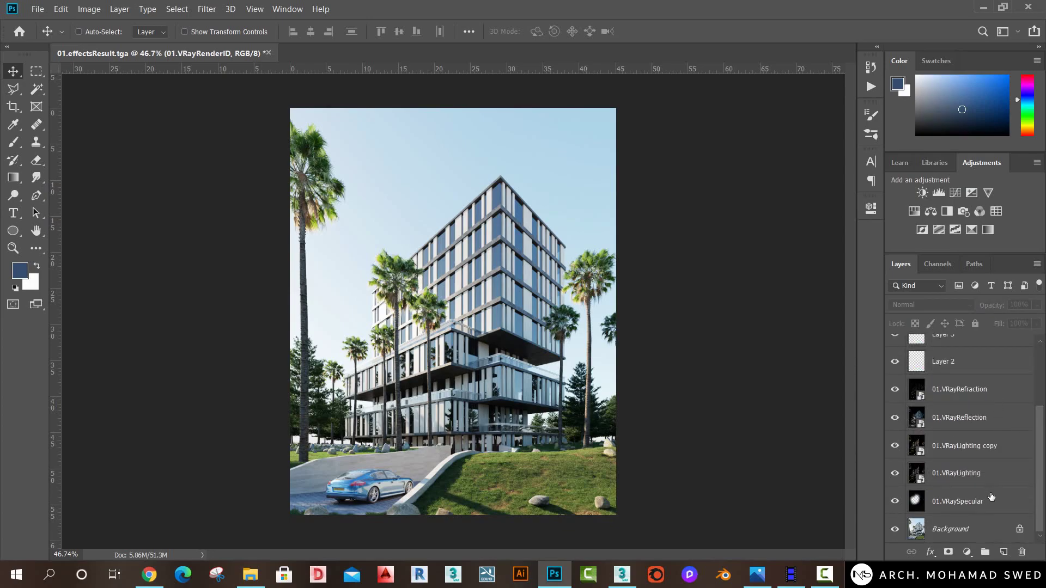
pyautogui.click(985, 544)
pyautogui.scroll(1, 979, 512)
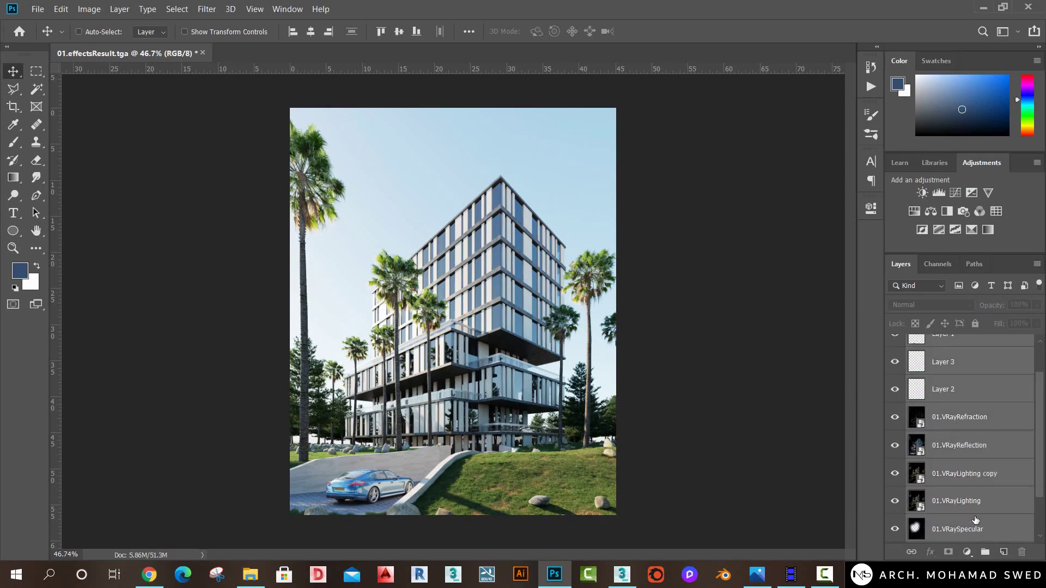
pyautogui.scroll(2, 973, 481)
pyautogui.press('ctrl')
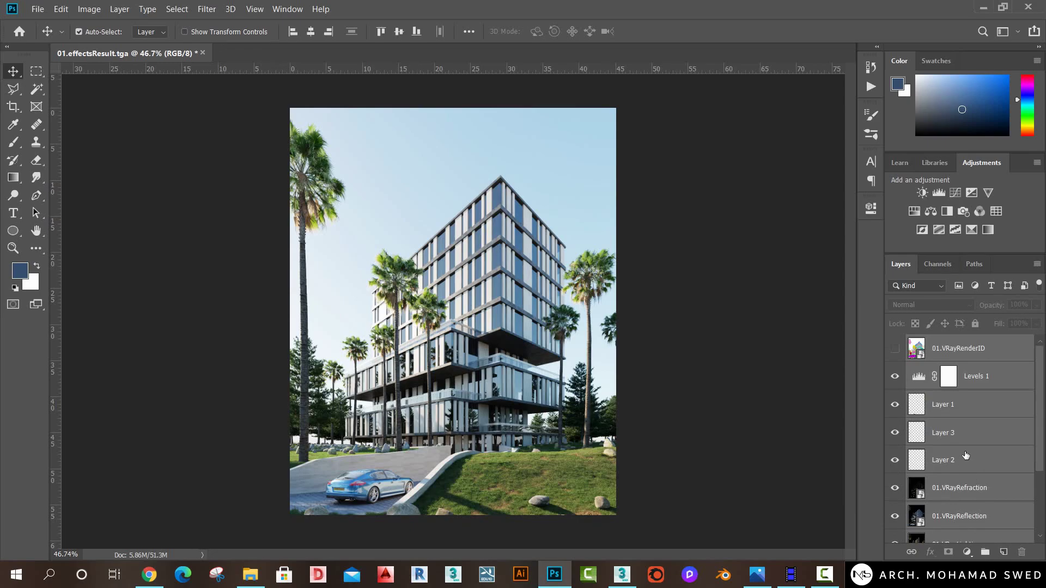
pyautogui.hotkey('ctrl', 'j')
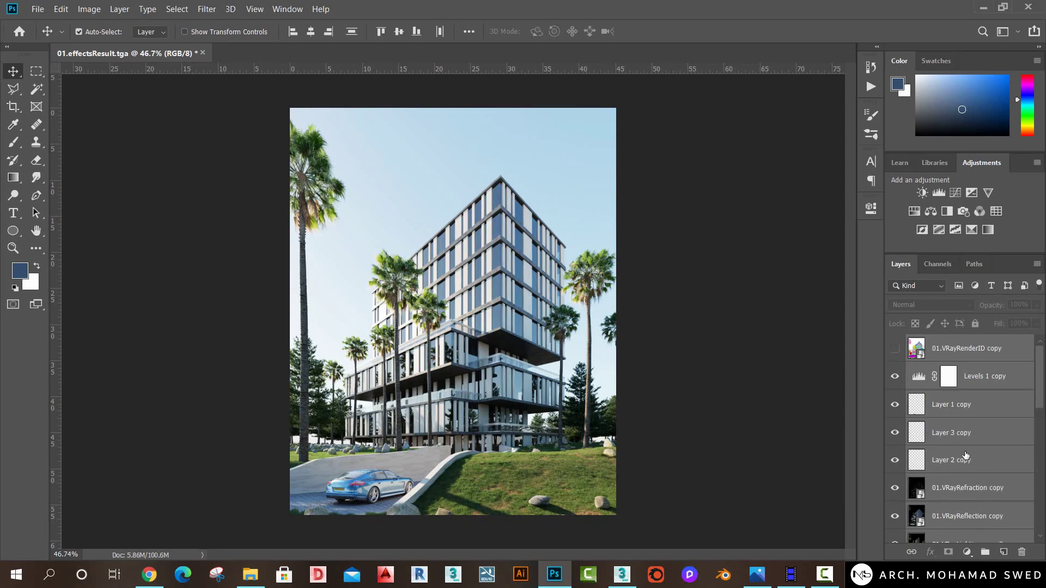
pyautogui.hotkey('ctrl', 'e')
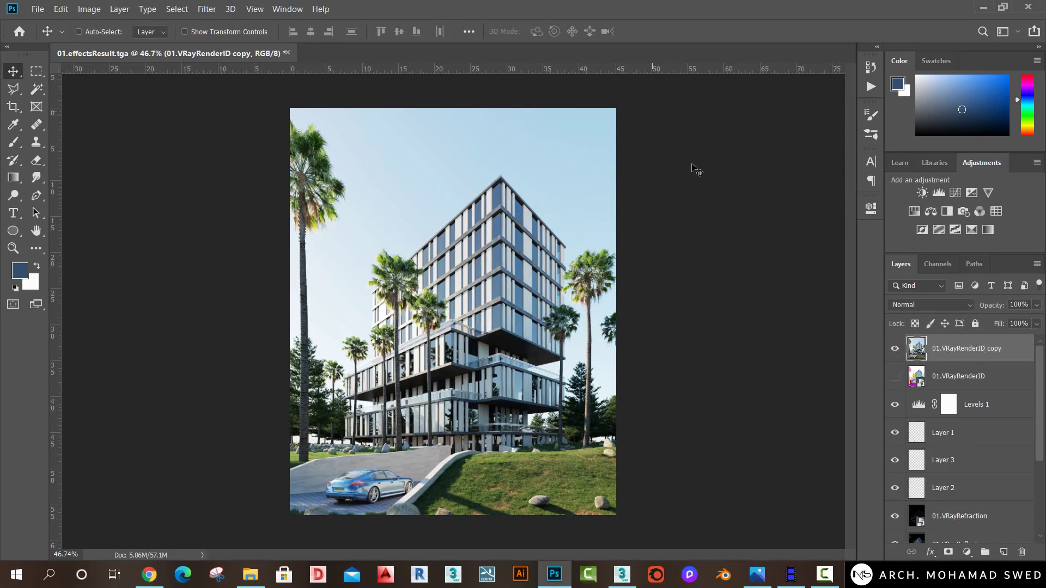
pyautogui.click(208, 9)
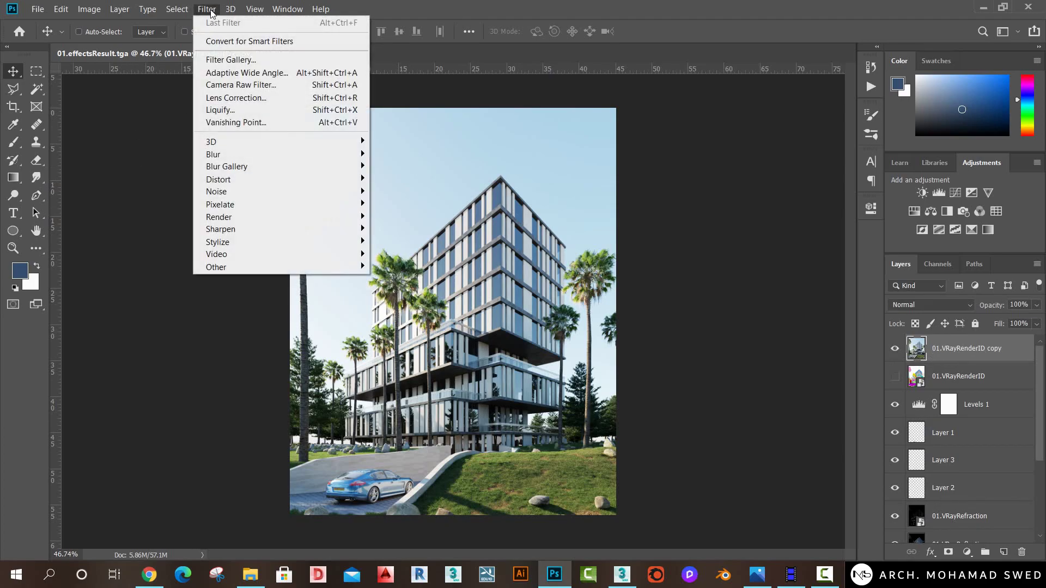
# Open the Camera Raw Filter and pick Artistic 03 from the Profile Browser's Artistic group.
pyautogui.click(239, 86)
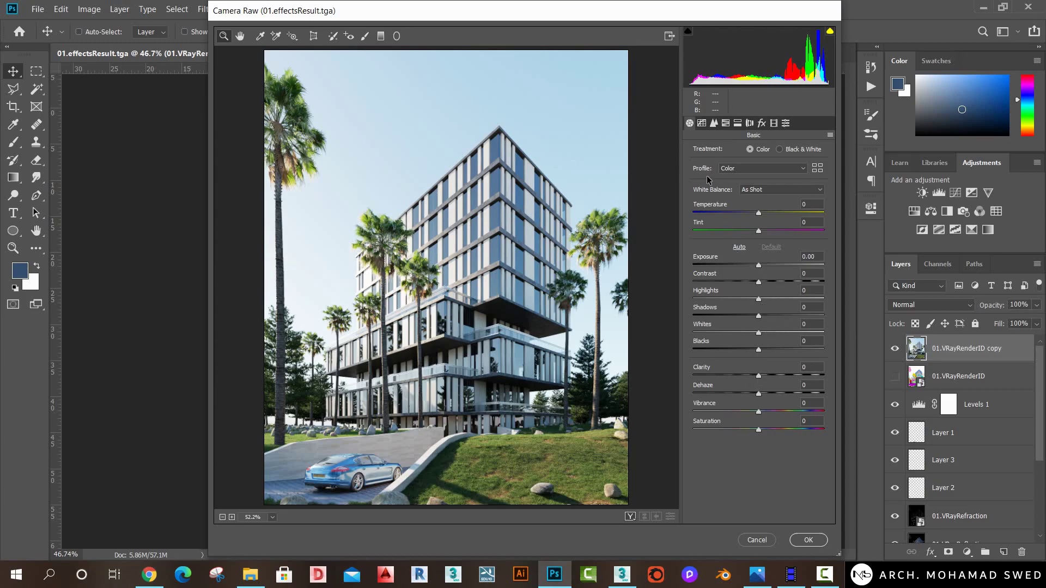
pyautogui.click(748, 172)
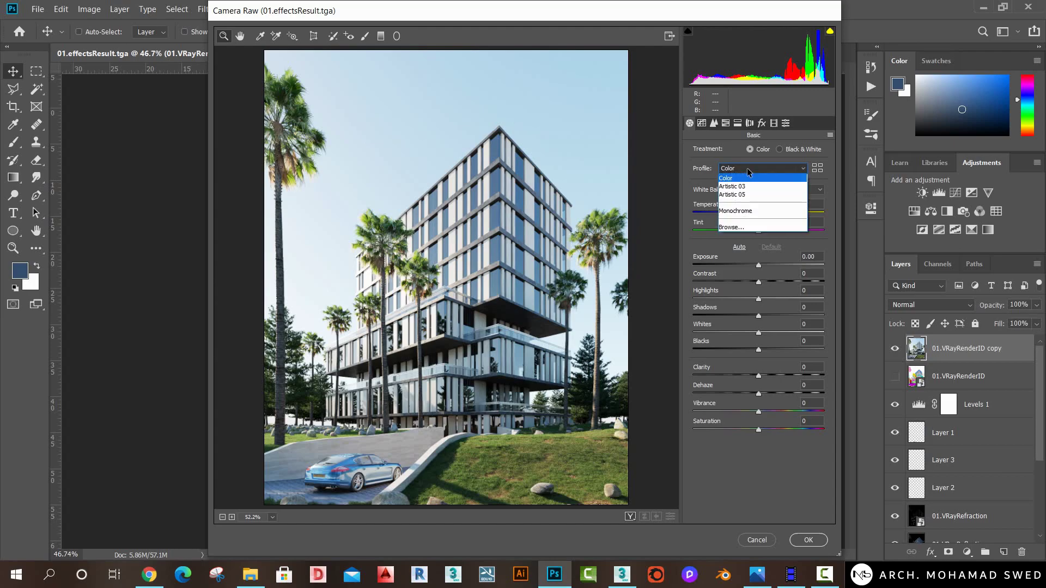
pyautogui.click(819, 171)
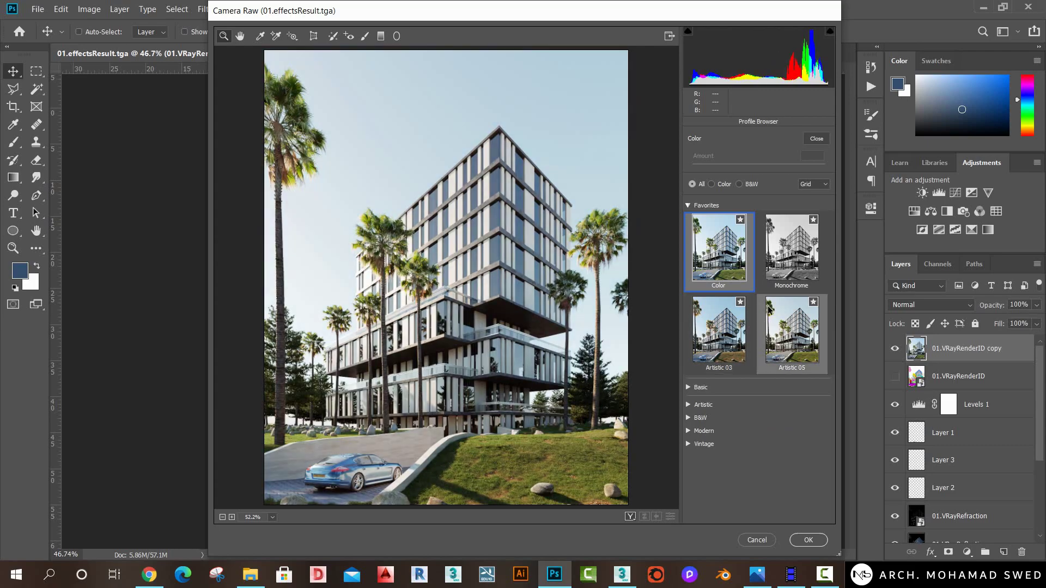
pyautogui.click(700, 405)
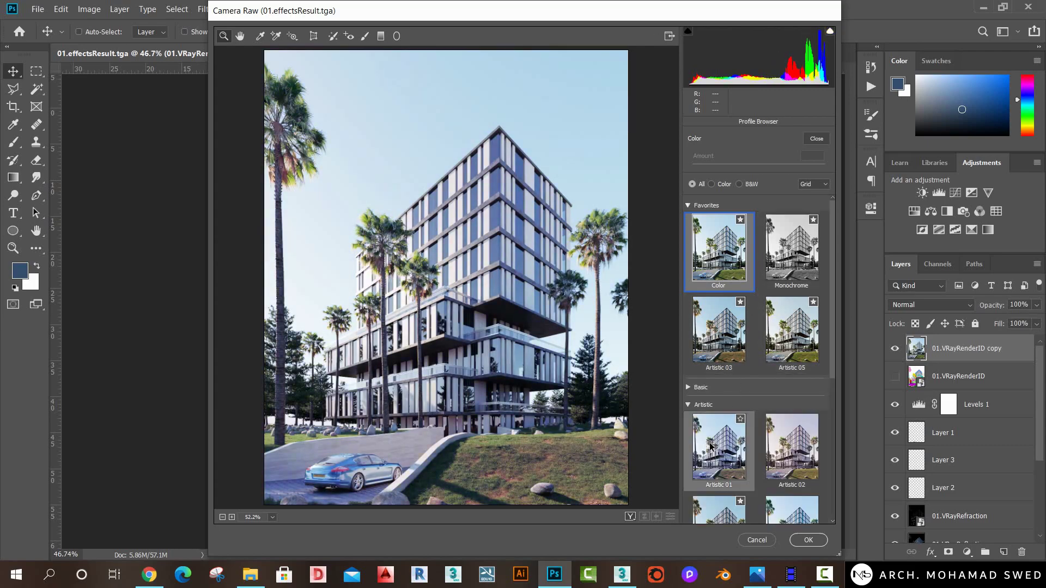
pyautogui.scroll(-2, 781, 450)
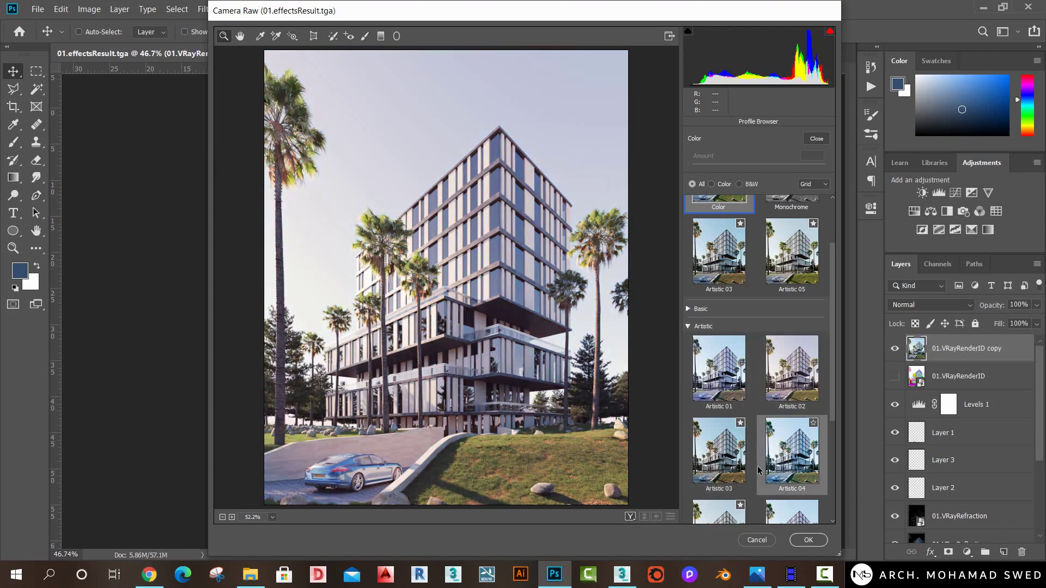
pyautogui.scroll(2, 717, 459)
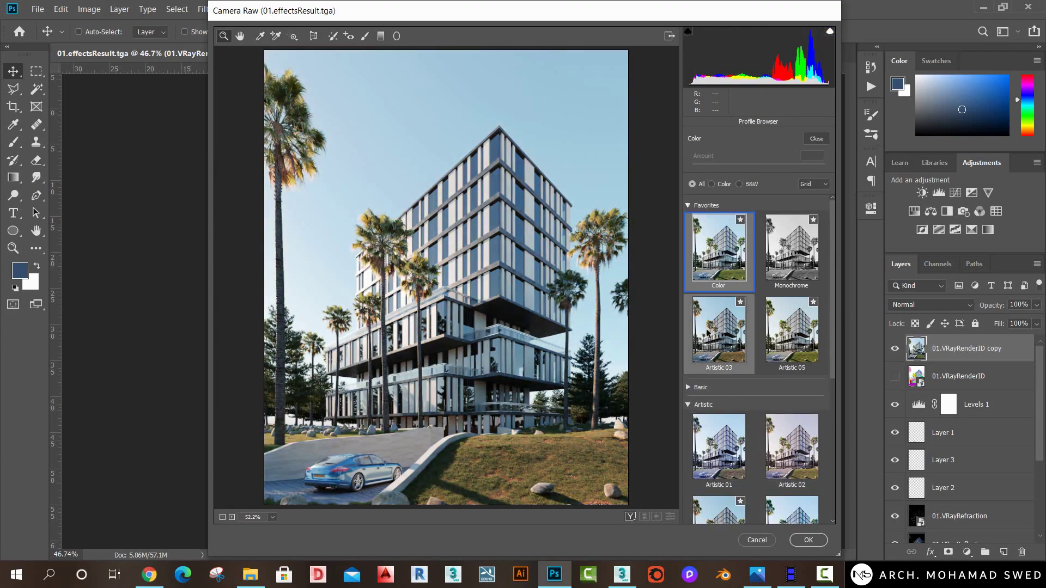
pyautogui.click(726, 346)
# Close the profile browser and set the Artistic 03 profile amount to 30.
pyautogui.doubleClick(731, 326)
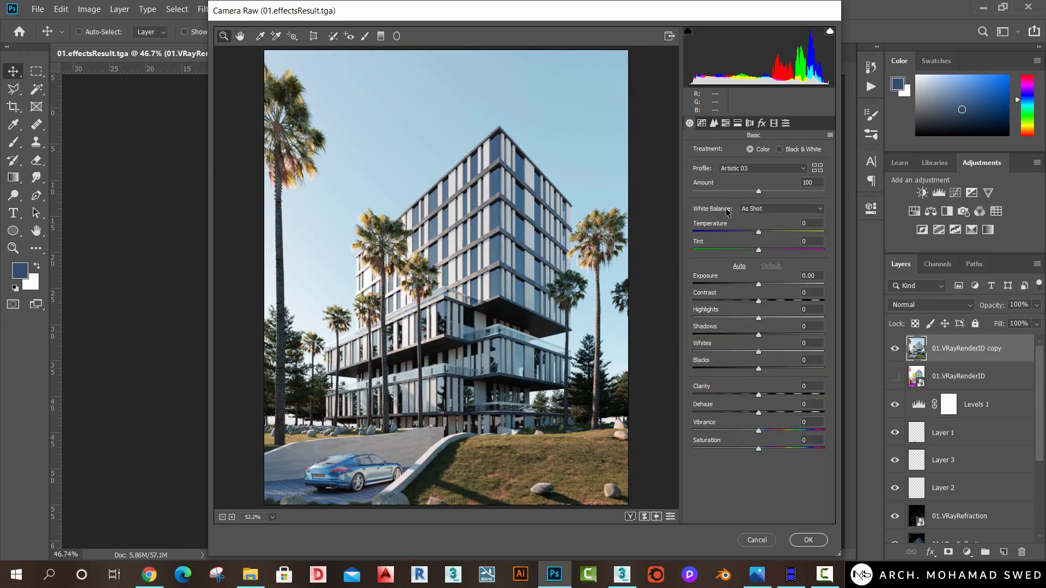
pyautogui.moveTo(711, 195); pyautogui.dragTo(708, 197)
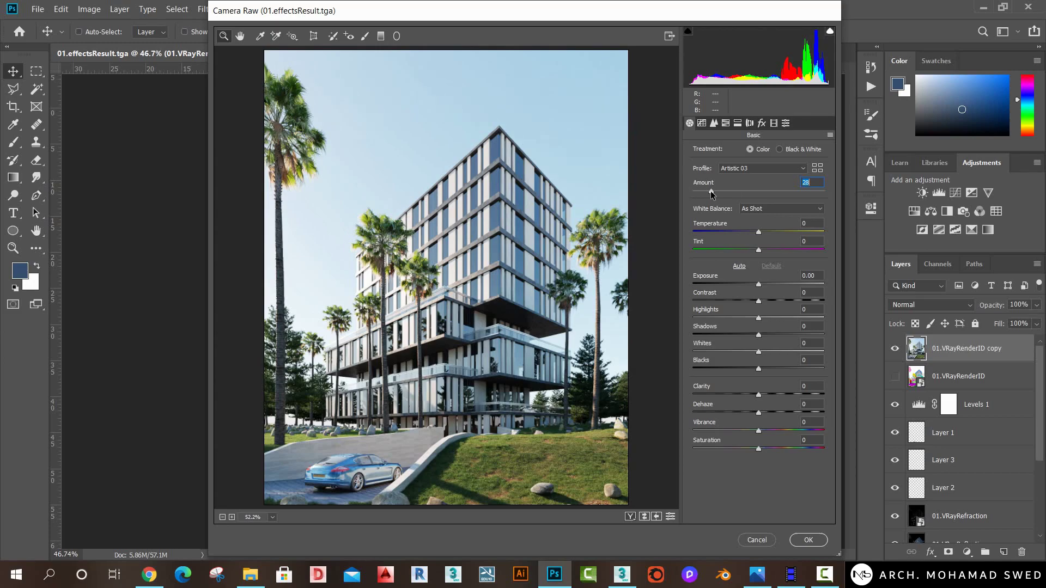
pyautogui.click(711, 192)
pyautogui.write('30')
pyautogui.moveTo(713, 191)
pyautogui.mouseDown()
pyautogui.moveTo(660, 192)
pyautogui.moveTo(713, 192)
pyautogui.mouseUp()
pyautogui.write('30')
# Set Contrast to +7, lower Highlights, set Clarity near +6 and slightly reduce Saturation.
pyautogui.moveTo(766, 300); pyautogui.dragTo(736, 322)
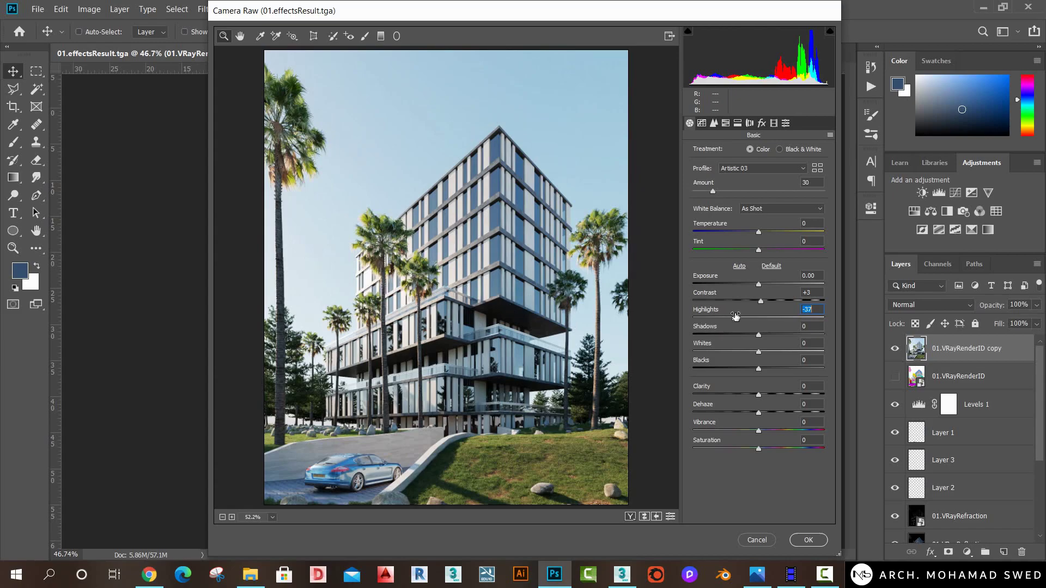
pyautogui.moveTo(735, 319); pyautogui.dragTo(750, 335)
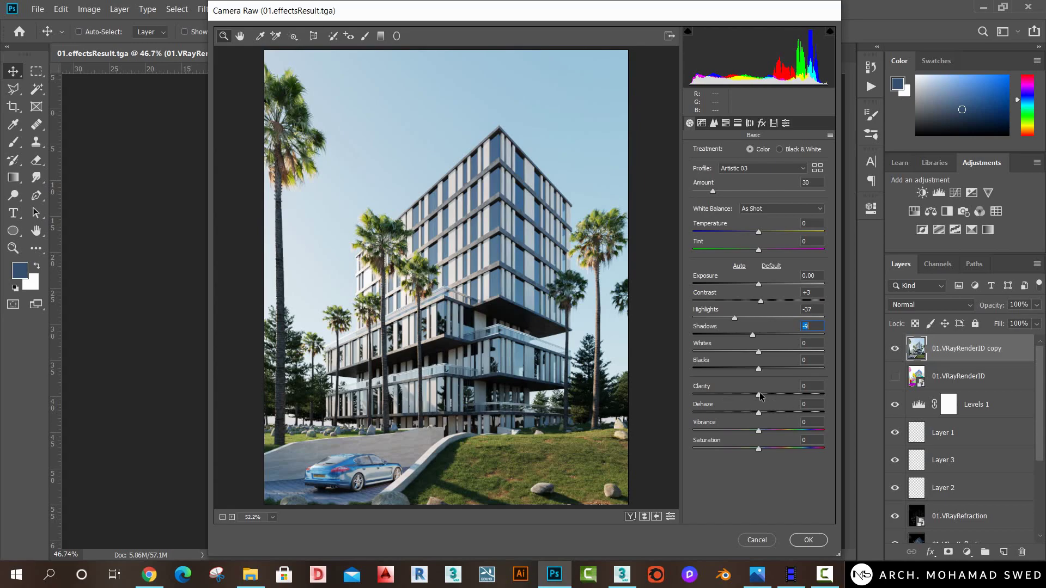
pyautogui.moveTo(759, 394); pyautogui.dragTo(904, 391)
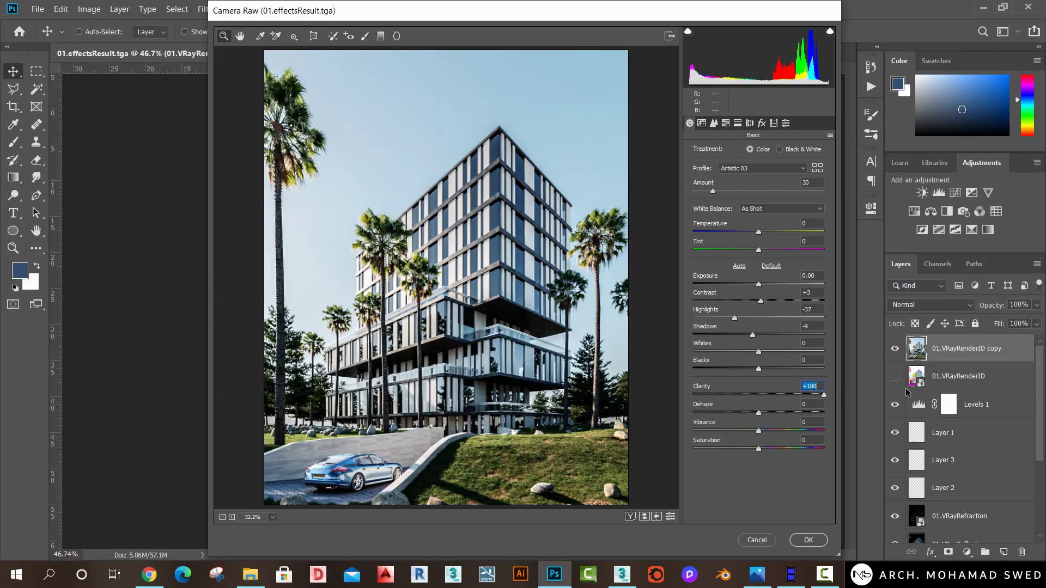
pyautogui.moveTo(837, 418)
pyautogui.mouseDown()
pyautogui.moveTo(766, 386)
pyautogui.moveTo(758, 368)
pyautogui.moveTo(758, 419)
pyautogui.mouseUp()
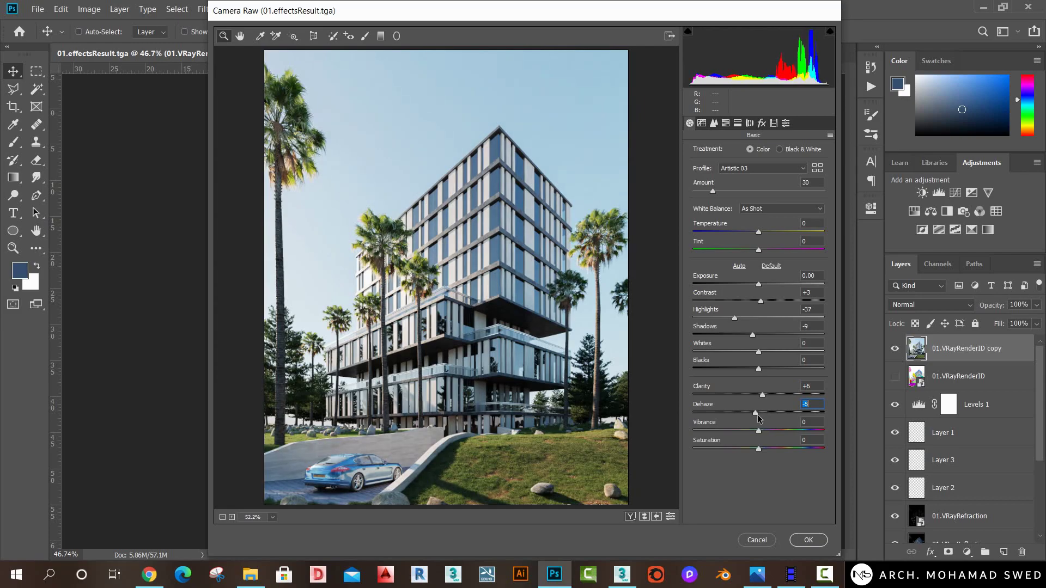
pyautogui.moveTo(758, 448); pyautogui.dragTo(752, 449)
# In HSL, reset the Greens hue and lower Greens saturation to about -17.
pyautogui.click(726, 123)
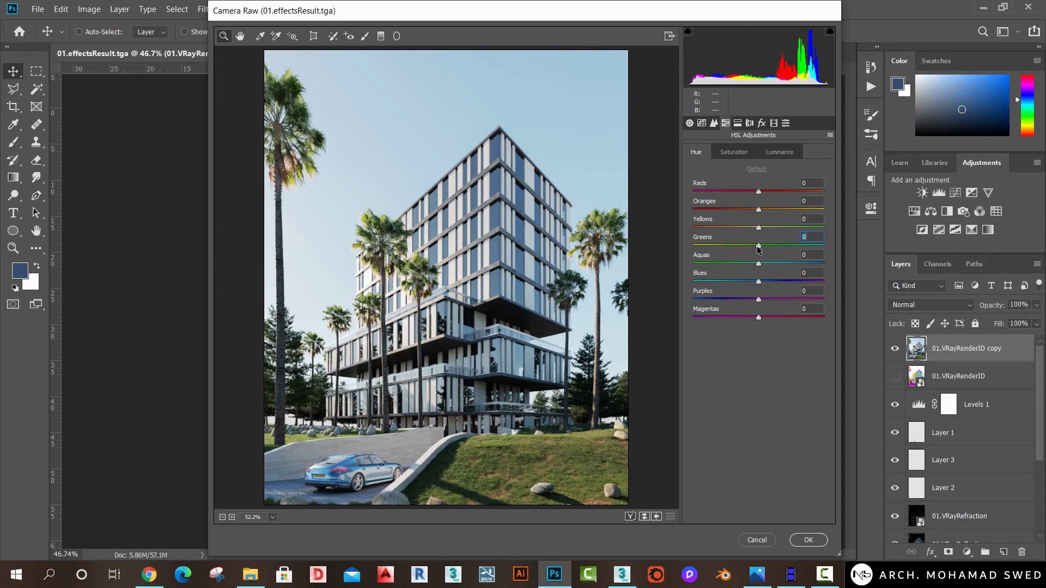
pyautogui.moveTo(758, 250); pyautogui.dragTo(661, 254)
pyautogui.write('0')
pyautogui.press('Return')
pyautogui.click(733, 152)
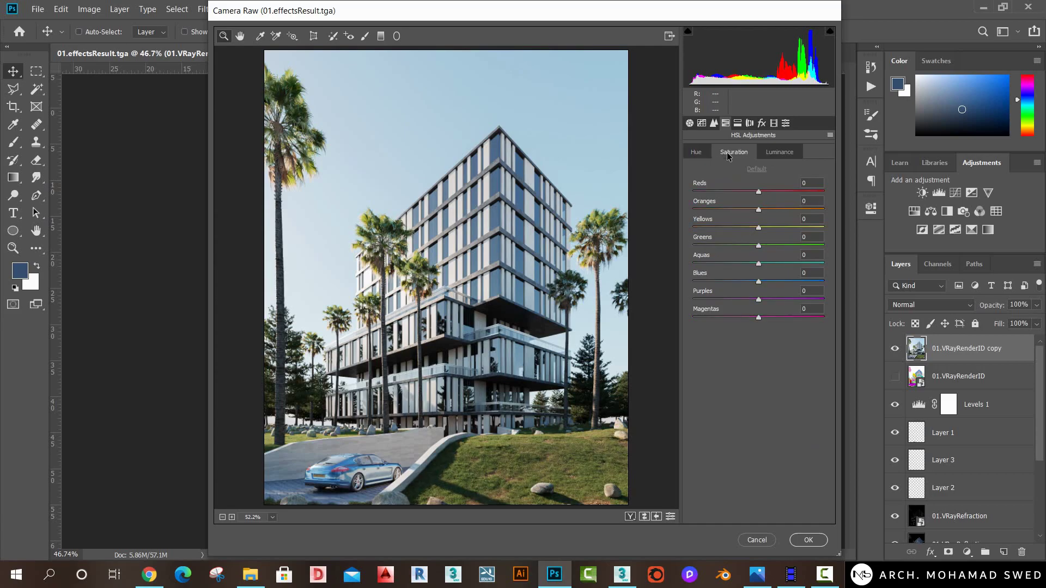
pyautogui.click(750, 247)
pyautogui.moveTo(745, 247); pyautogui.dragTo(748, 248)
# Set Highlights to -44 in Basic and apply the Camera Raw grade with OK.
pyautogui.click(690, 123)
pyautogui.moveTo(733, 319); pyautogui.dragTo(730, 319)
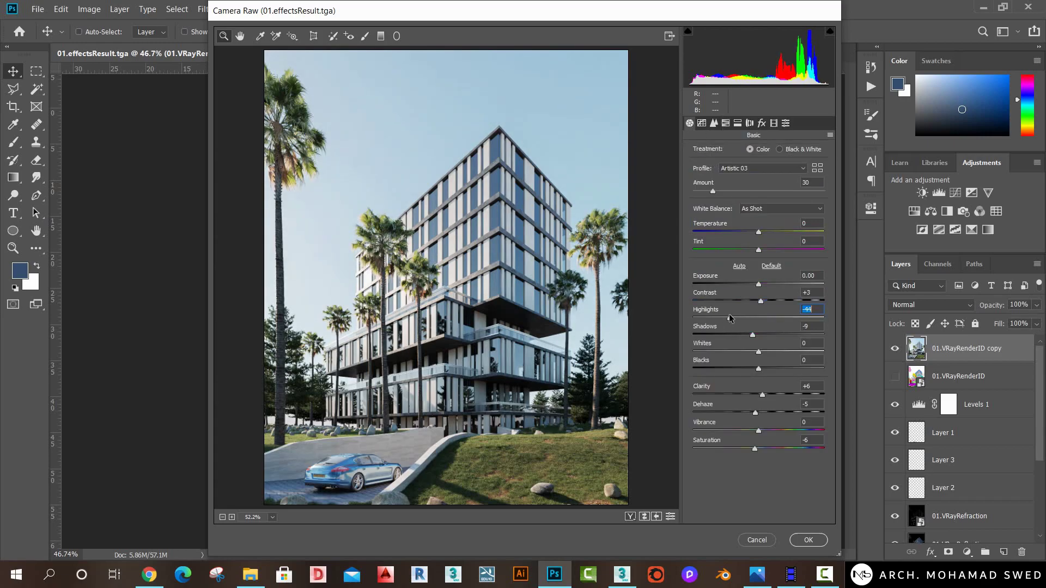
pyautogui.click(805, 540)
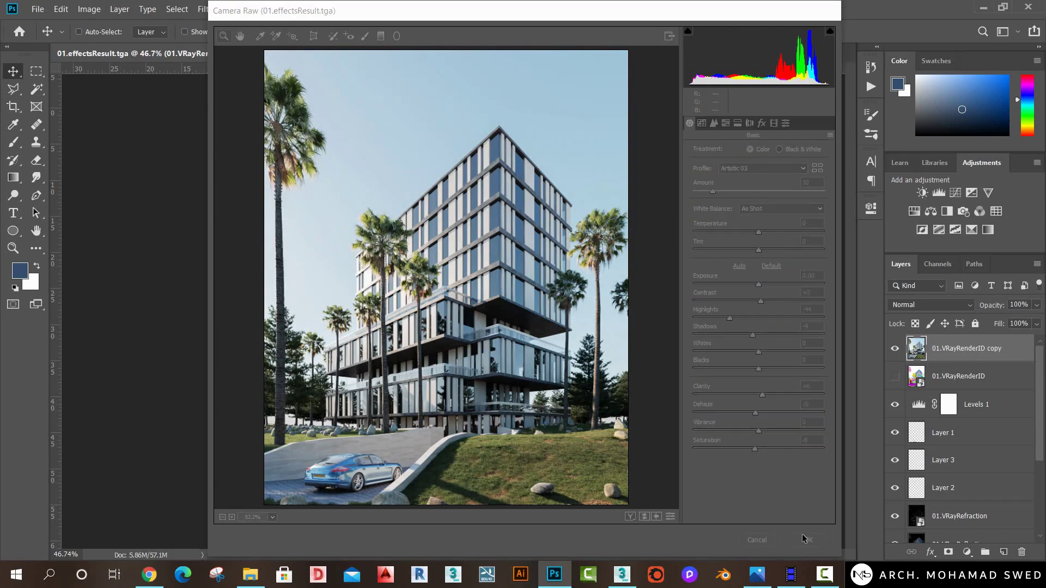
pyautogui.click(897, 353)
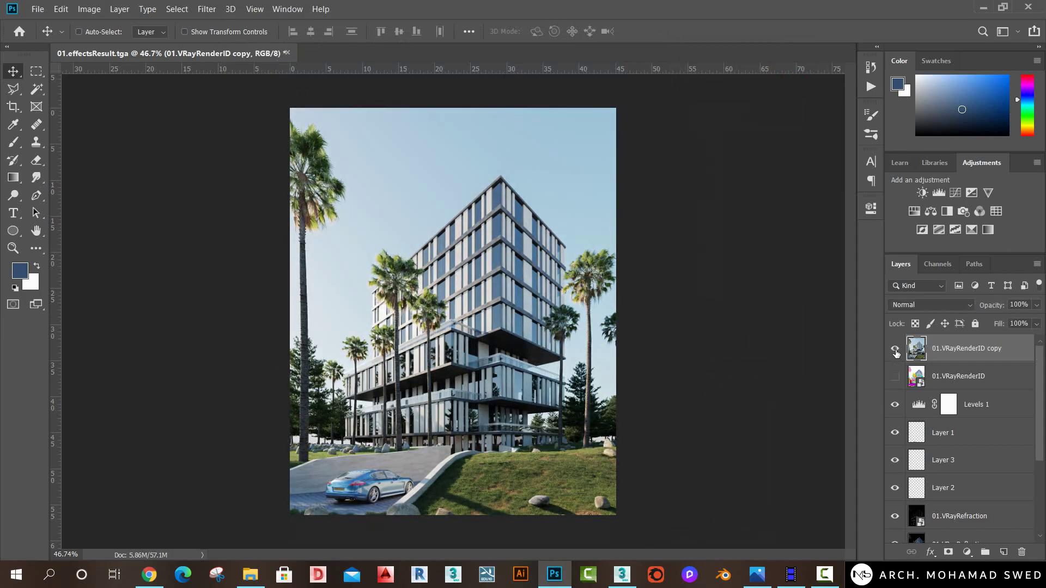
pyautogui.click(896, 353)
pyautogui.click(896, 353)
pyautogui.click(757, 575)
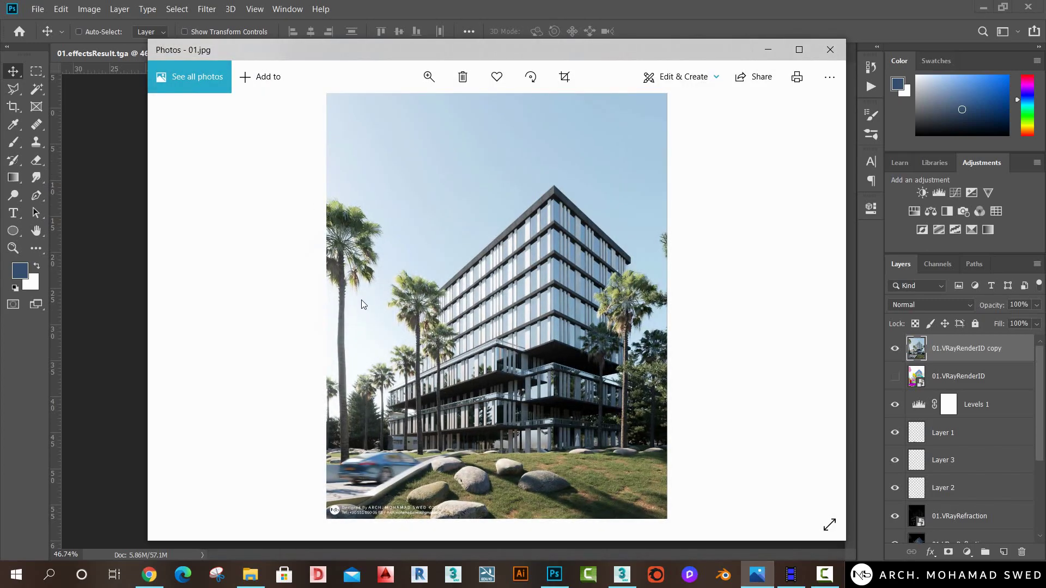
pyautogui.click(555, 575)
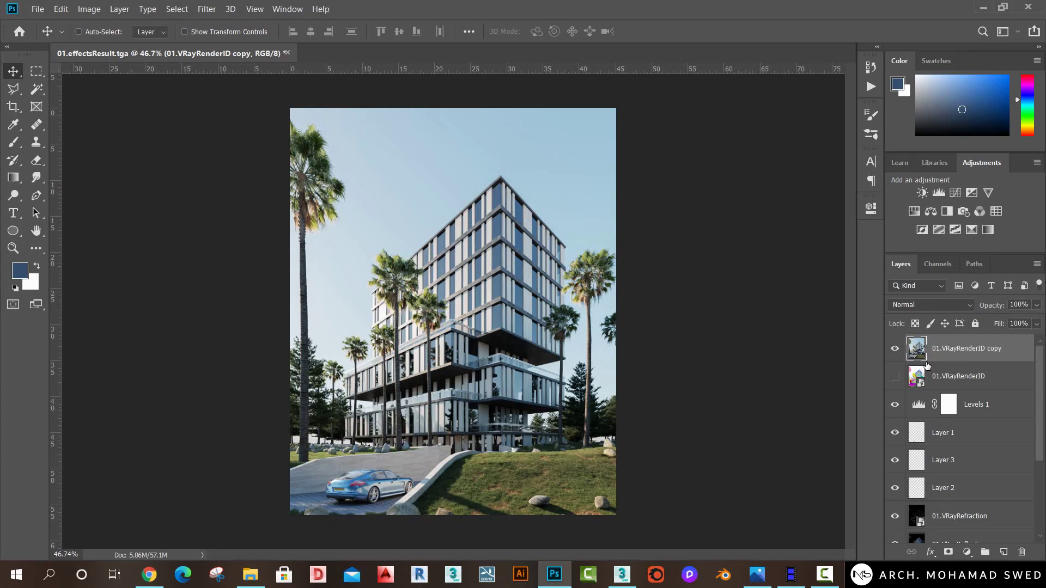
# Duplicate the render layer as copy 2 and convert it to Black & White.
pyautogui.hotkey('ctrl', 'j')
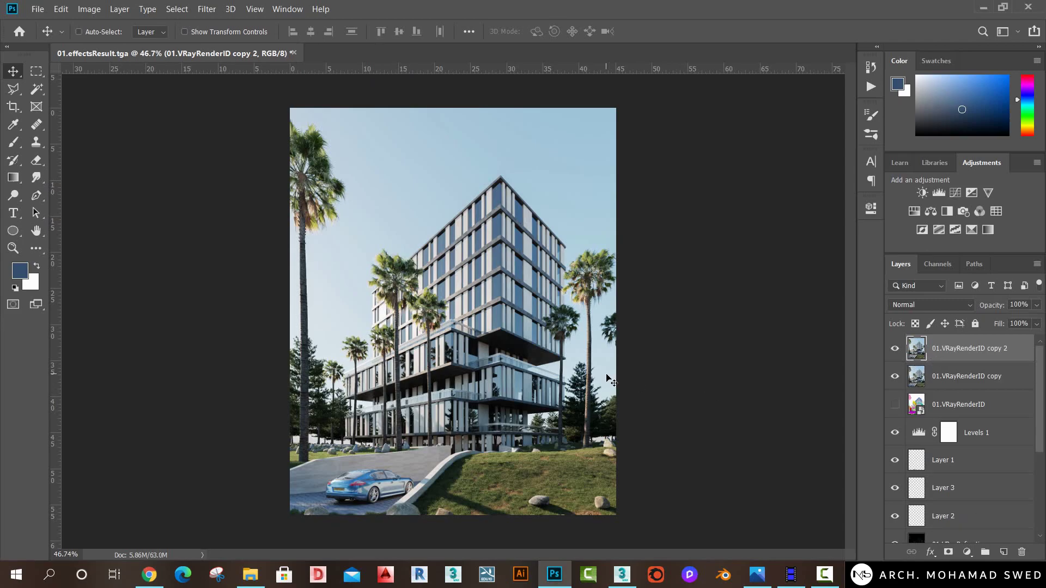
pyautogui.click(90, 8)
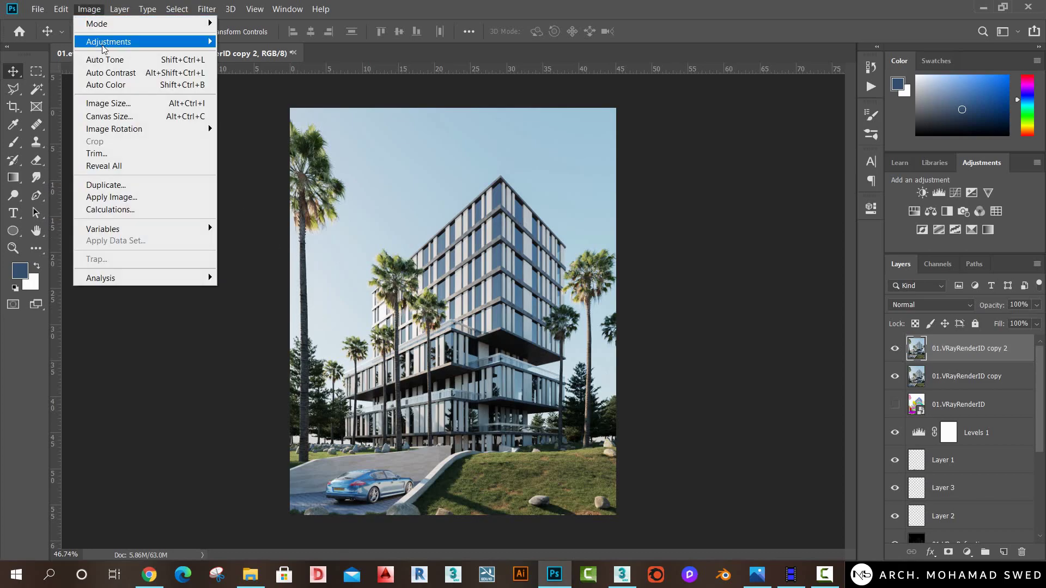
pyautogui.moveTo(109, 42)
pyautogui.click(274, 136)
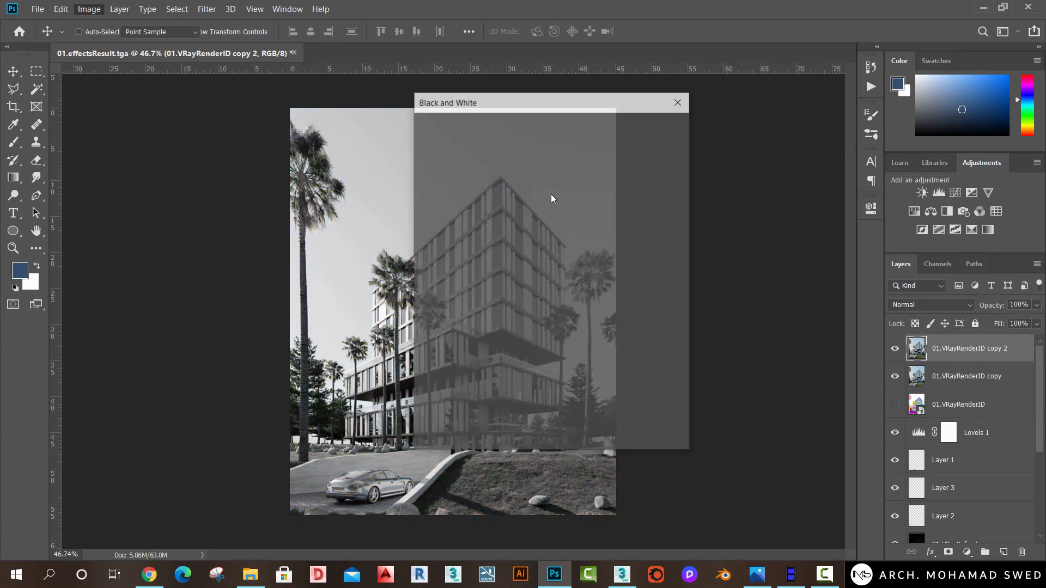
pyautogui.click(658, 127)
# Apply Levels to copy 2 with the black input raised to 215.
pyautogui.press('ctrl')
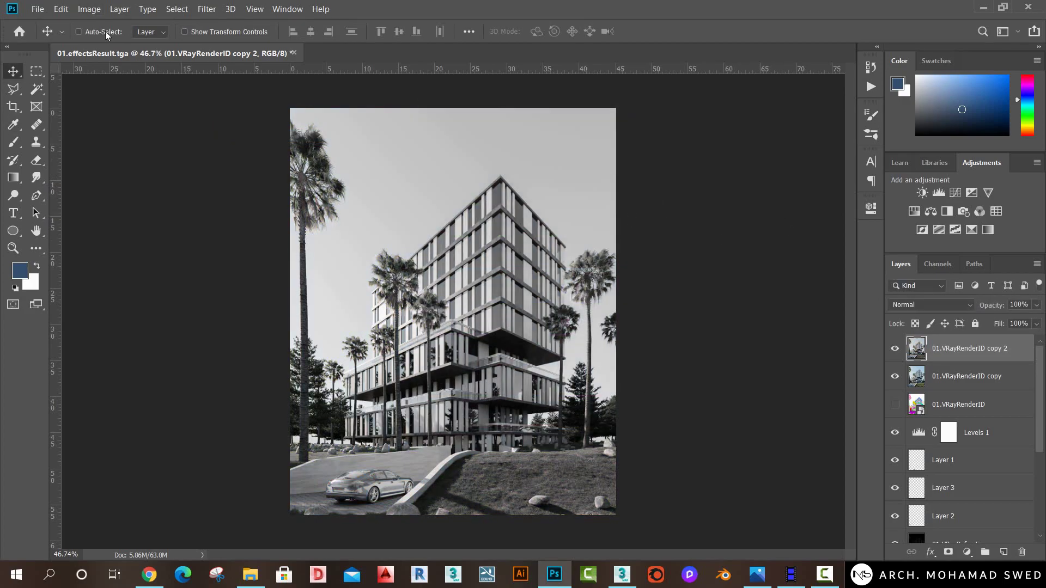
pyautogui.click(93, 7)
pyautogui.moveTo(109, 41)
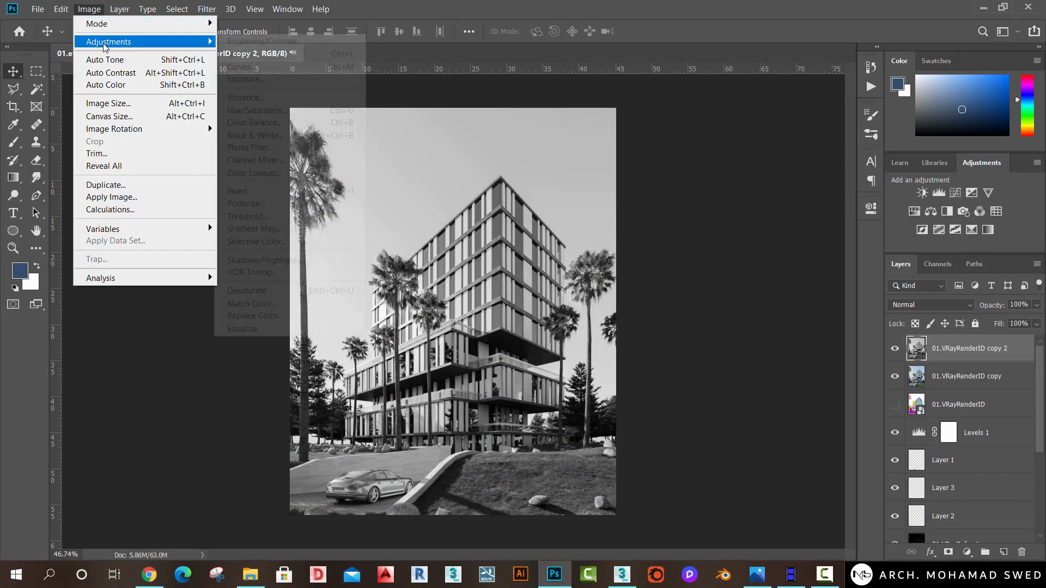
pyautogui.click(259, 58)
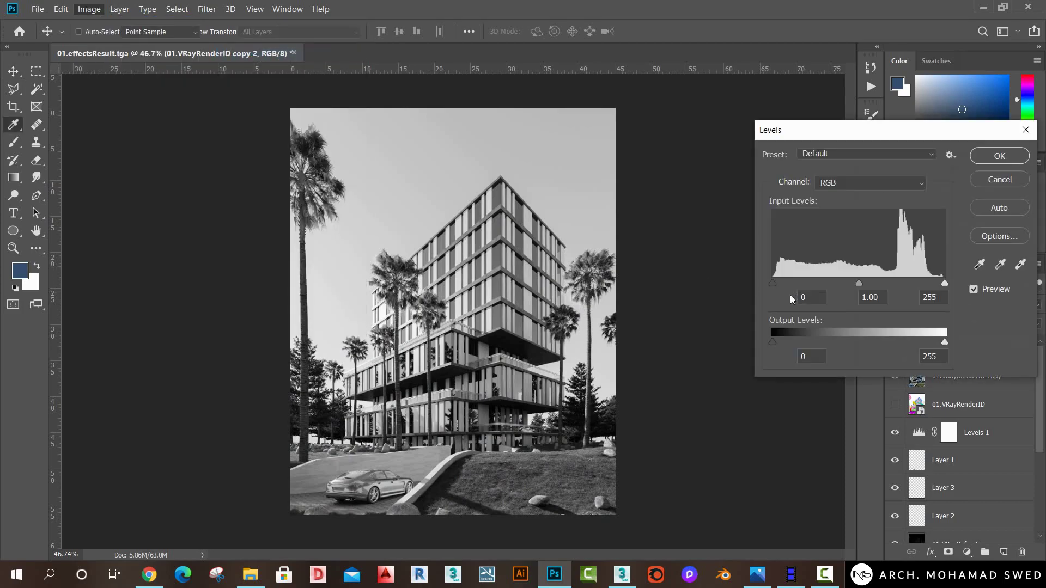
pyautogui.moveTo(774, 283); pyautogui.dragTo(914, 270)
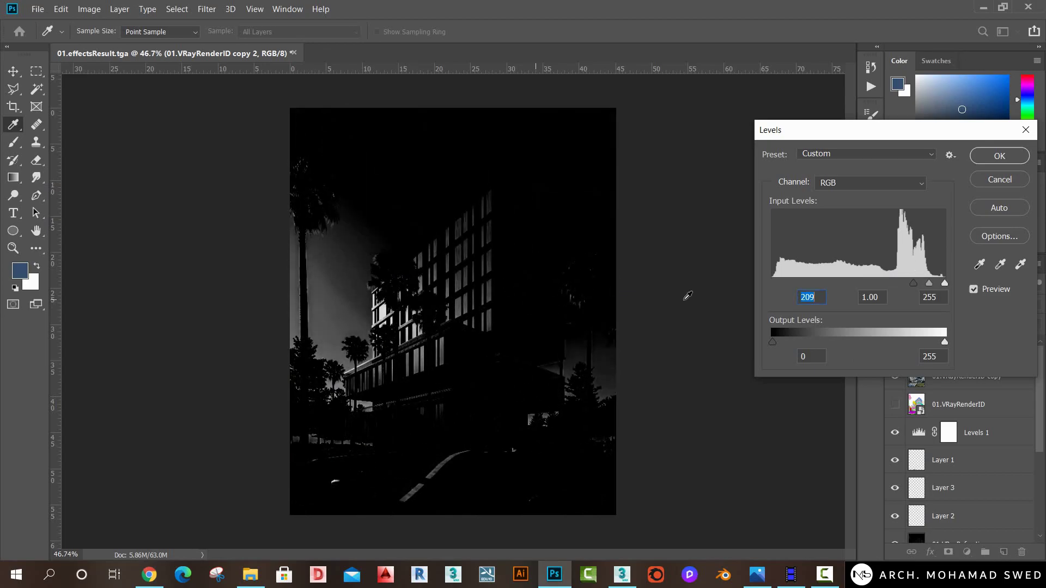
pyautogui.moveTo(913, 285); pyautogui.dragTo(918, 282)
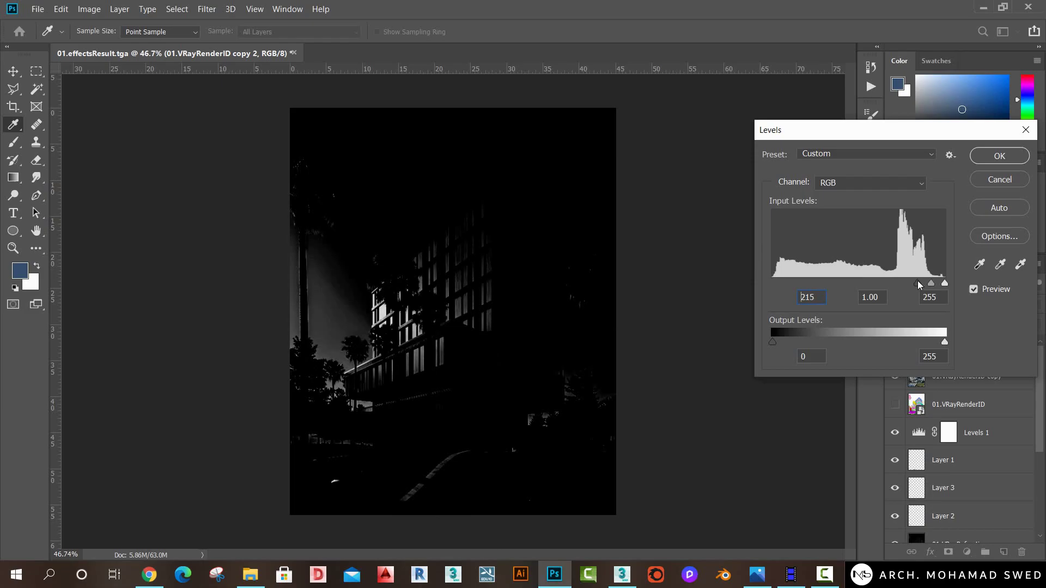
pyautogui.click(994, 157)
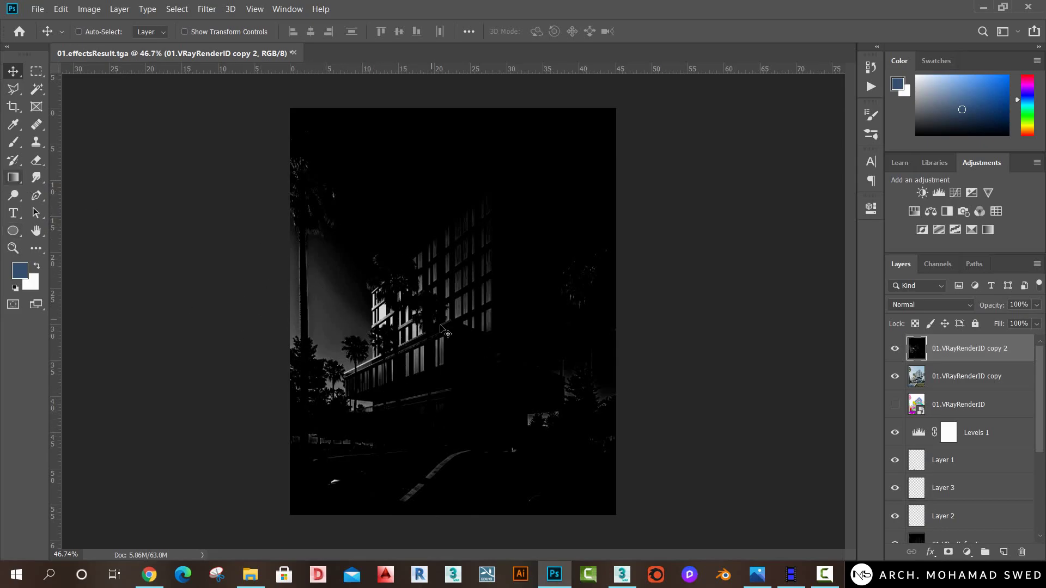
# Erase copy 2 over the upper tower and left palms with a 511 px, 0% hardness eraser.
pyautogui.rightClick(36, 160)
pyautogui.click(93, 158)
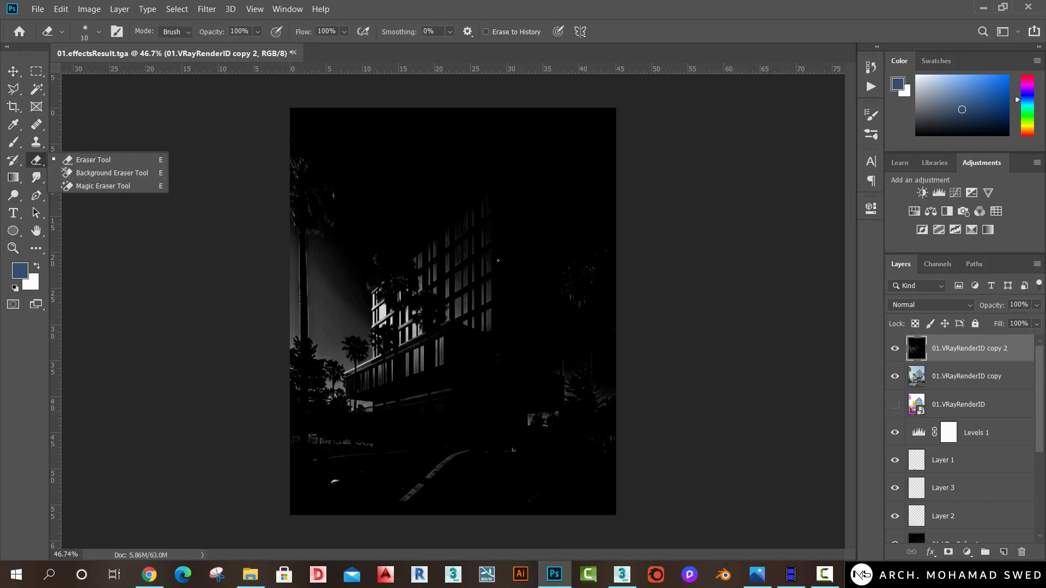
pyautogui.rightClick(490, 272)
pyautogui.moveTo(589, 306); pyautogui.dragTo(634, 307)
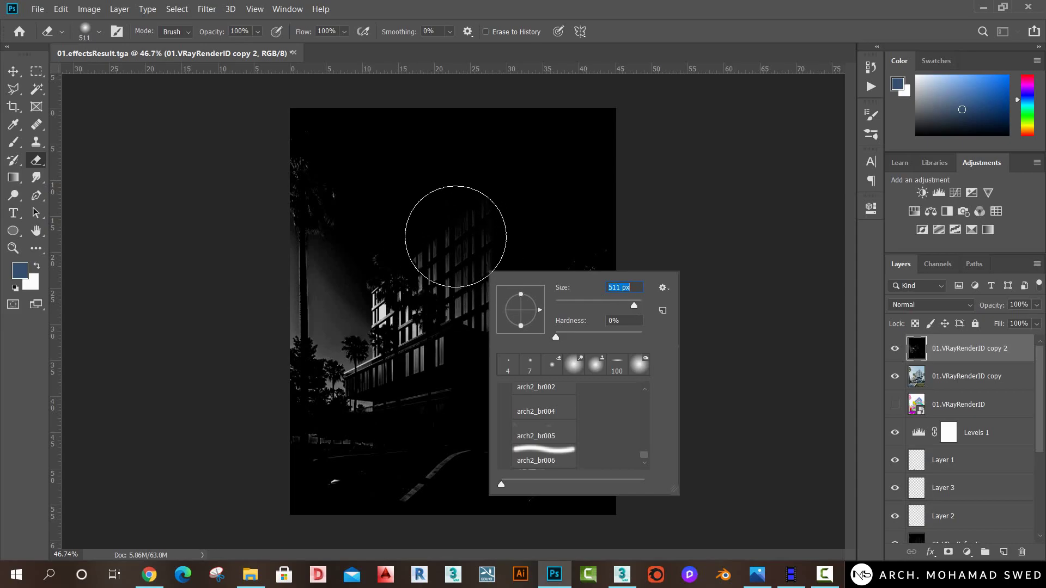
pyautogui.press('Return')
pyautogui.moveTo(450, 233)
pyautogui.mouseDown()
pyautogui.moveTo(505, 236)
pyautogui.moveTo(477, 236)
pyautogui.moveTo(439, 374)
pyautogui.moveTo(467, 385)
pyautogui.moveTo(420, 488)
pyautogui.moveTo(491, 456)
pyautogui.moveTo(568, 467)
pyautogui.moveTo(568, 299)
pyautogui.mouseUp()
pyautogui.moveTo(332, 241)
pyautogui.mouseDown()
pyautogui.moveTo(299, 345)
pyautogui.moveTo(247, 345)
pyautogui.moveTo(338, 371)
pyautogui.moveTo(345, 401)
pyautogui.moveTo(490, 424)
pyautogui.moveTo(471, 218)
pyautogui.moveTo(518, 376)
pyautogui.mouseUp()
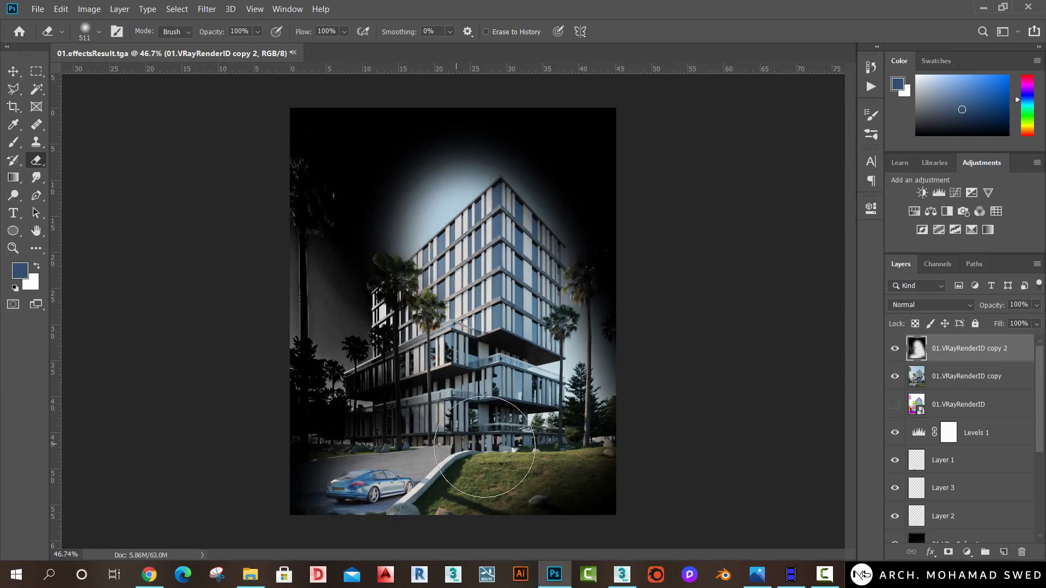
pyautogui.click(207, 9)
pyautogui.moveTo(214, 154)
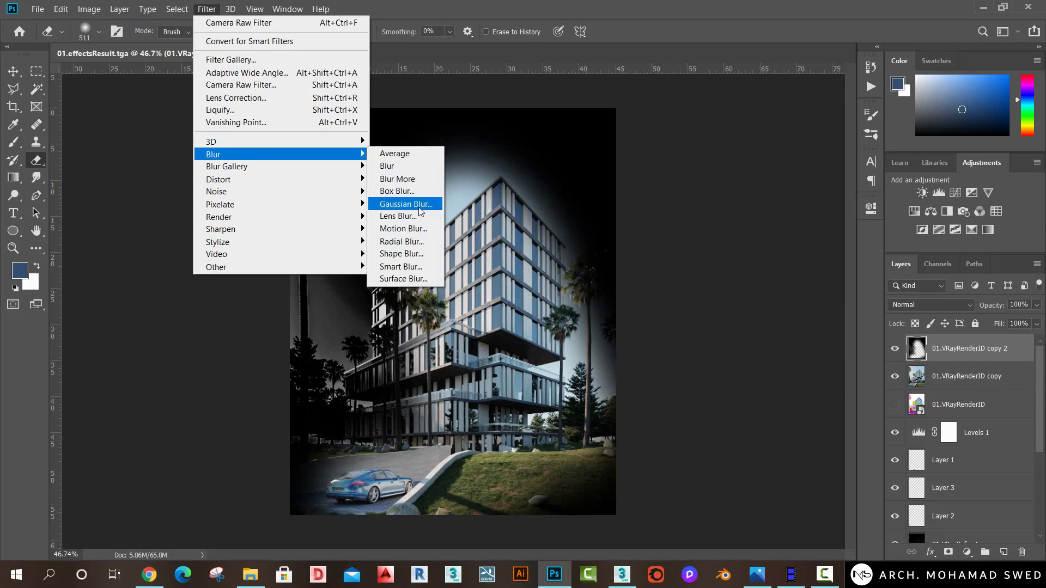
pyautogui.click(420, 212)
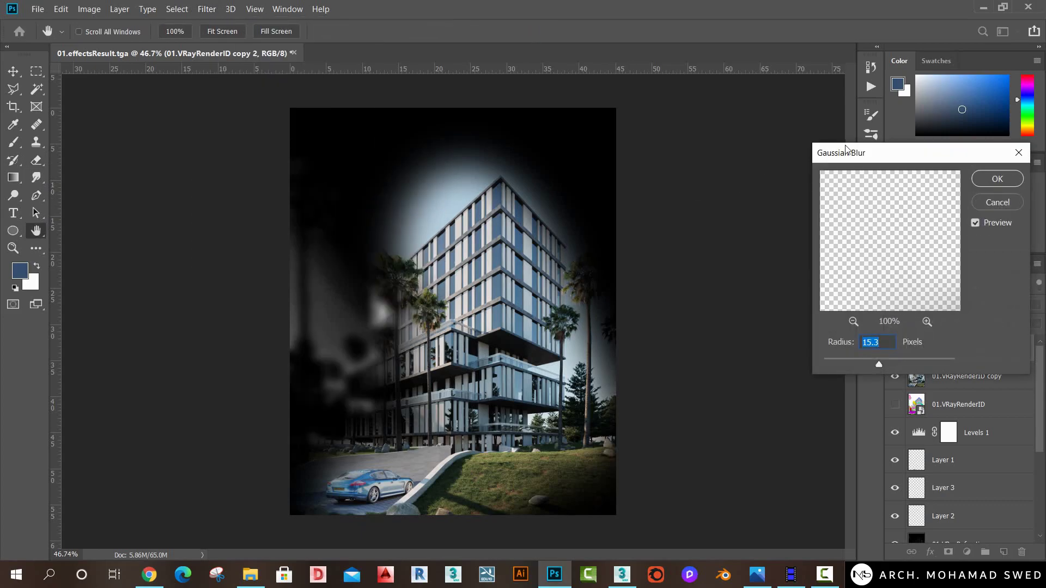
pyautogui.moveTo(849, 153); pyautogui.dragTo(785, 158)
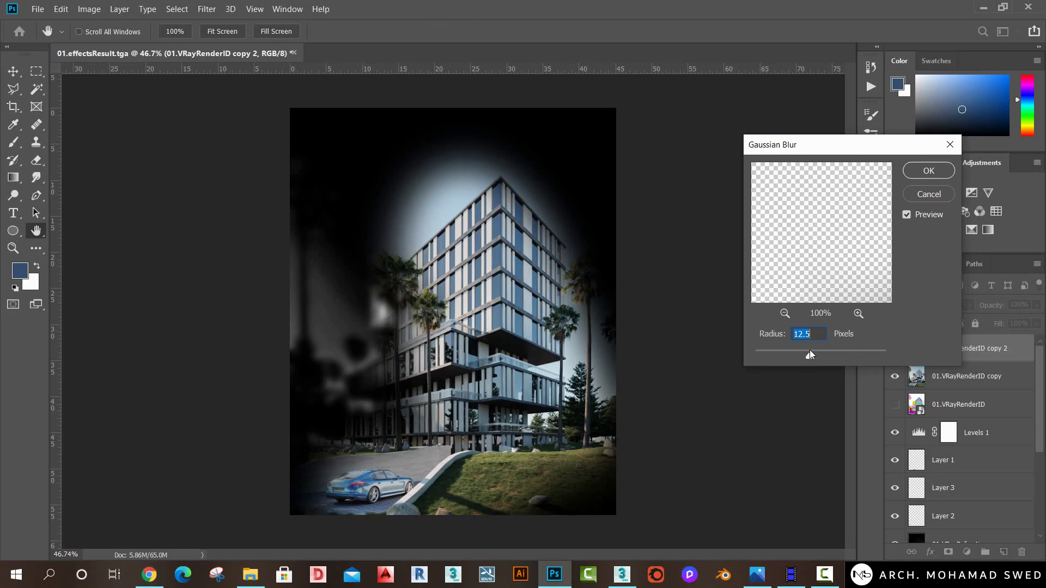
pyautogui.moveTo(809, 351); pyautogui.dragTo(812, 350)
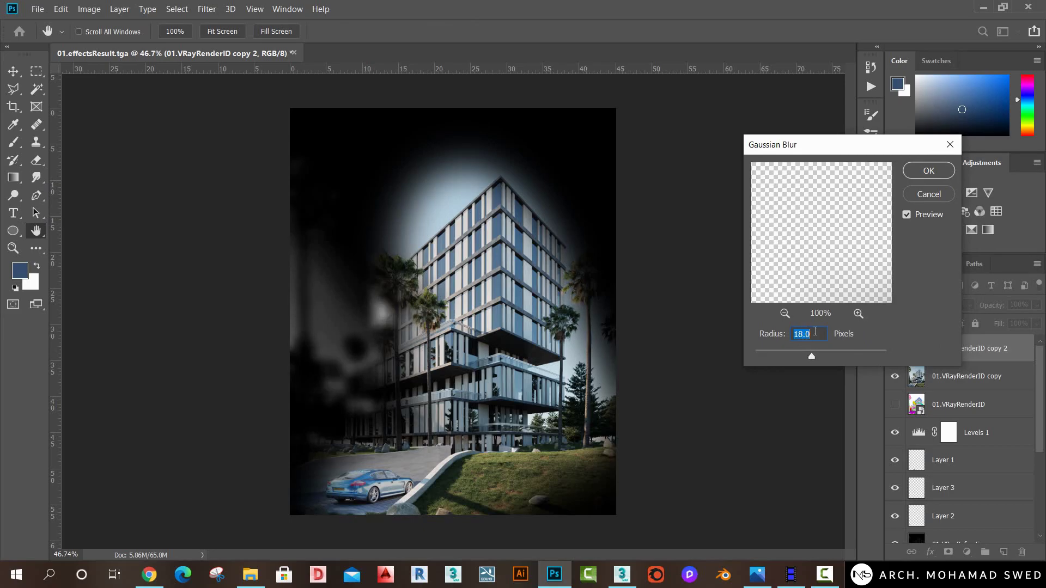
pyautogui.click(917, 170)
pyautogui.press('e')
pyautogui.click(944, 306)
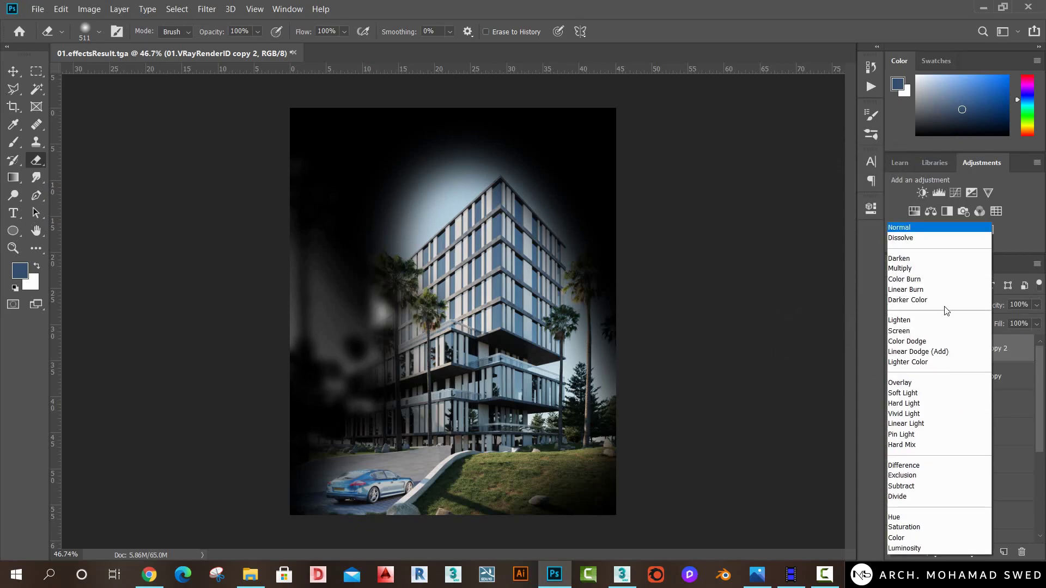
pyautogui.click(938, 332)
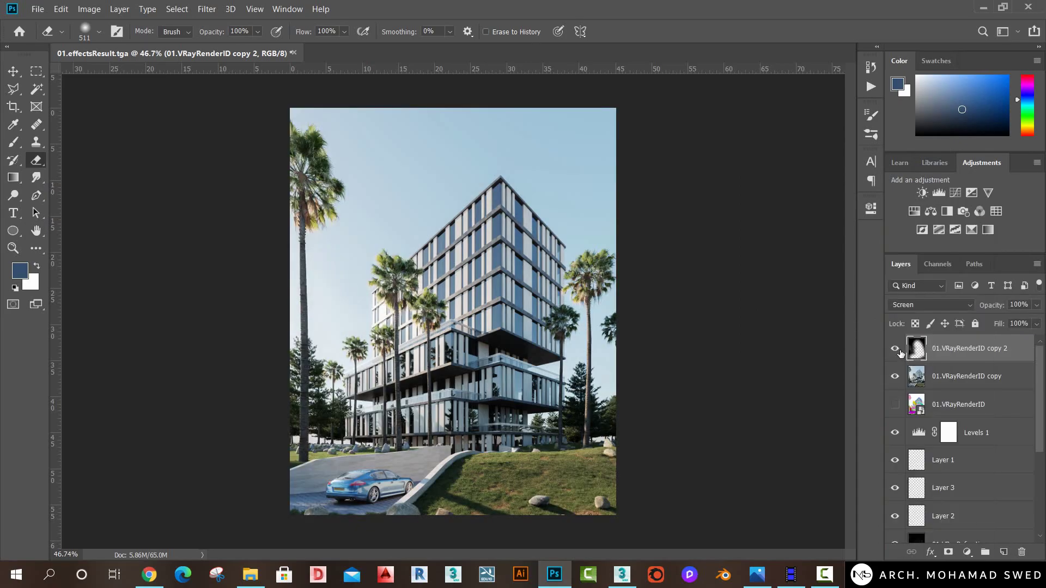
pyautogui.click(899, 350)
pyautogui.click(899, 351)
pyautogui.hotkey('ctrl', 'j')
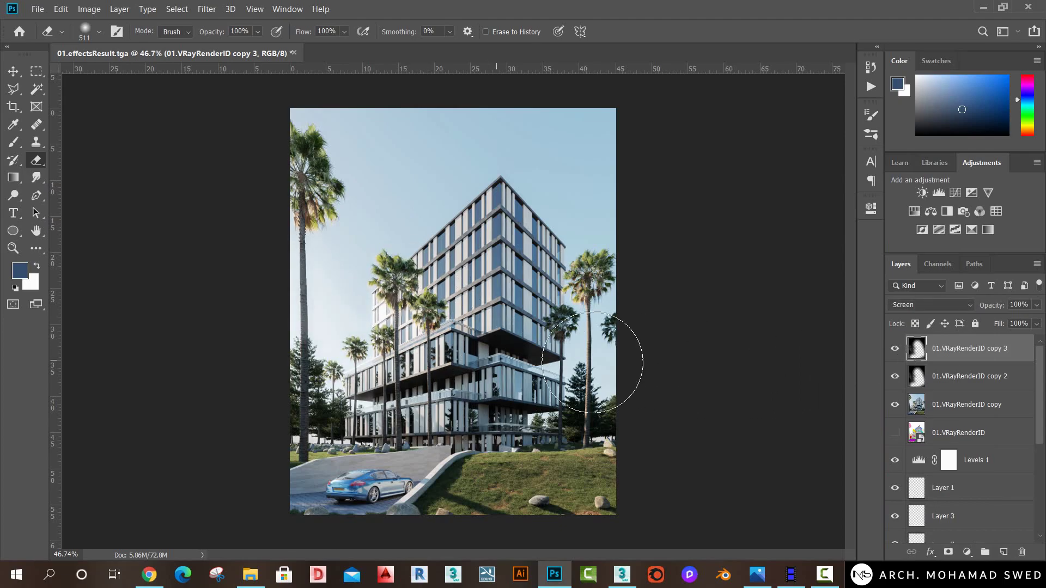
pyautogui.press('v')
pyautogui.hotkey('alt', 'v')
pyautogui.press('Escape')
pyautogui.click(895, 349)
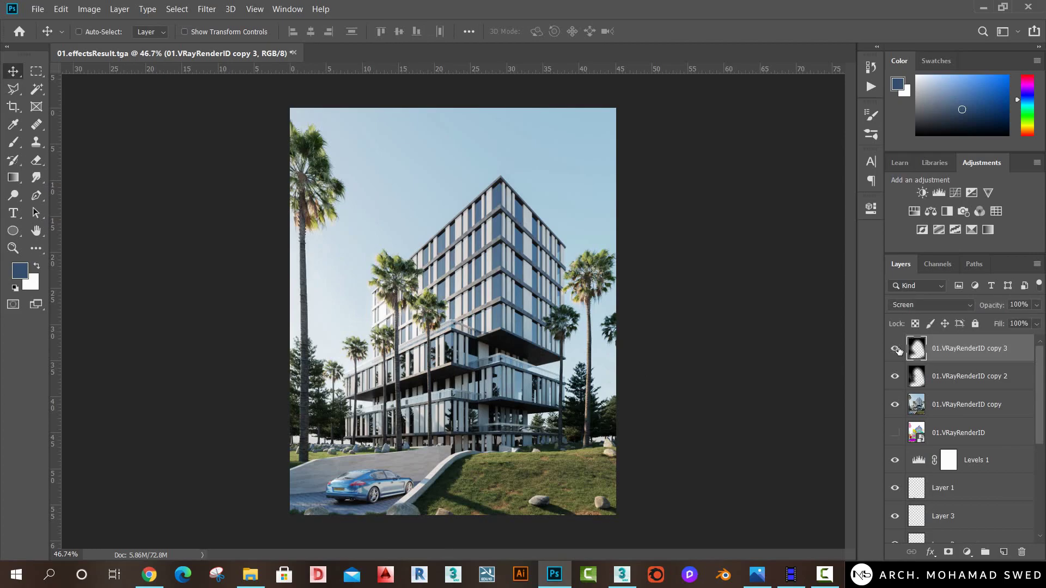
pyautogui.hotkey('ctrl', 'j')
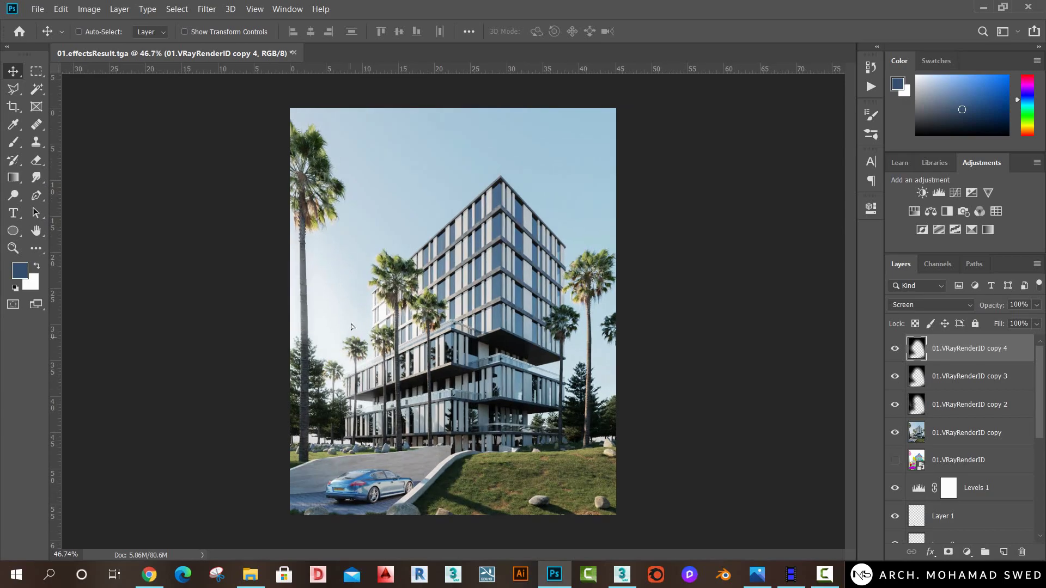
pyautogui.moveTo(364, 376); pyautogui.dragTo(387, 347)
pyautogui.hotkey('ctrl', 'z')
pyautogui.click(963, 388)
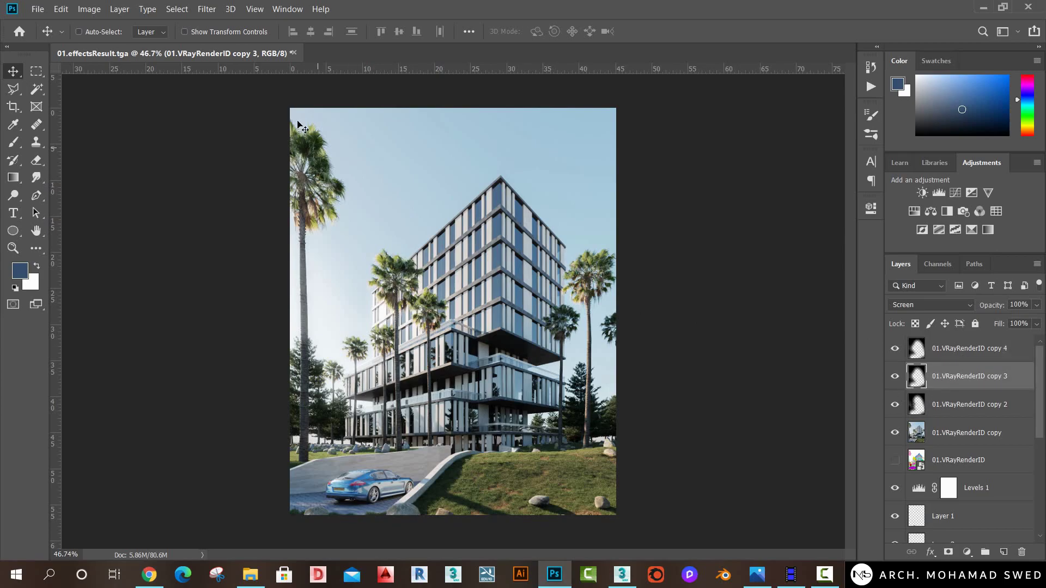
# Apply a 101.4-pixel Gaussian Blur to copy 3 and copy 4.
pyautogui.click(206, 10)
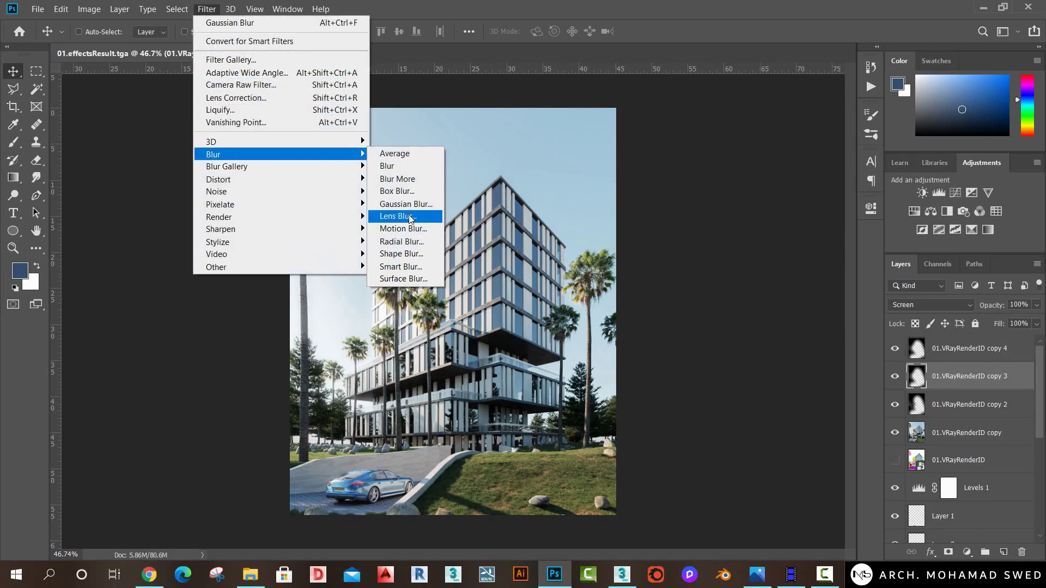
pyautogui.click(406, 206)
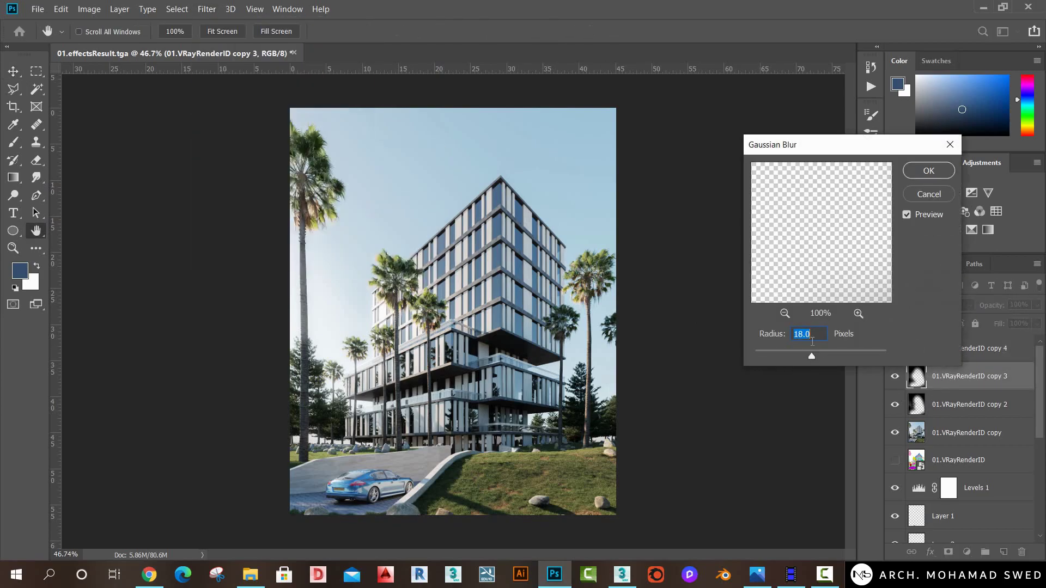
pyautogui.moveTo(833, 354); pyautogui.dragTo(840, 354)
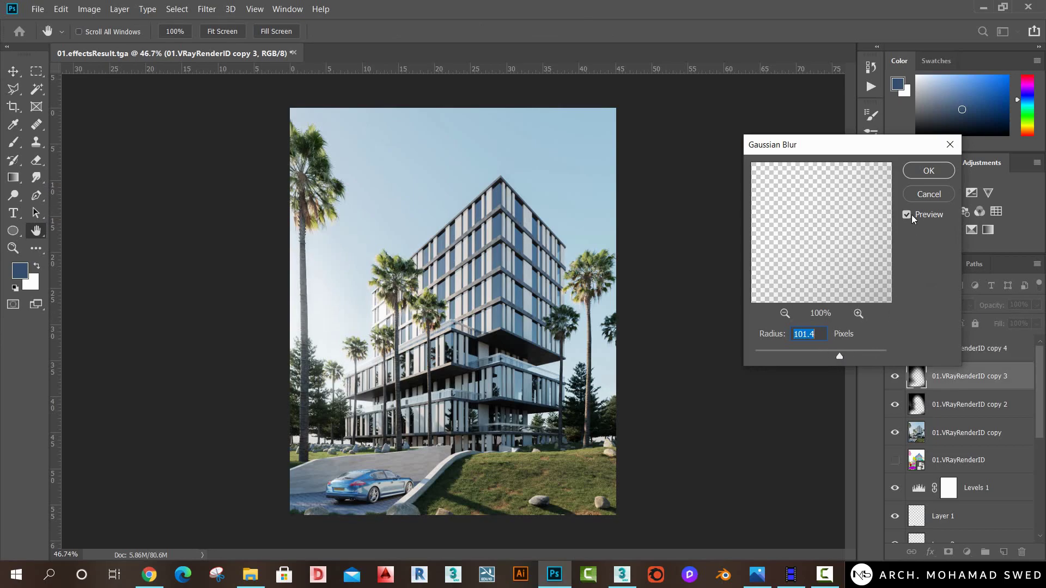
pyautogui.click(929, 171)
pyautogui.click(952, 350)
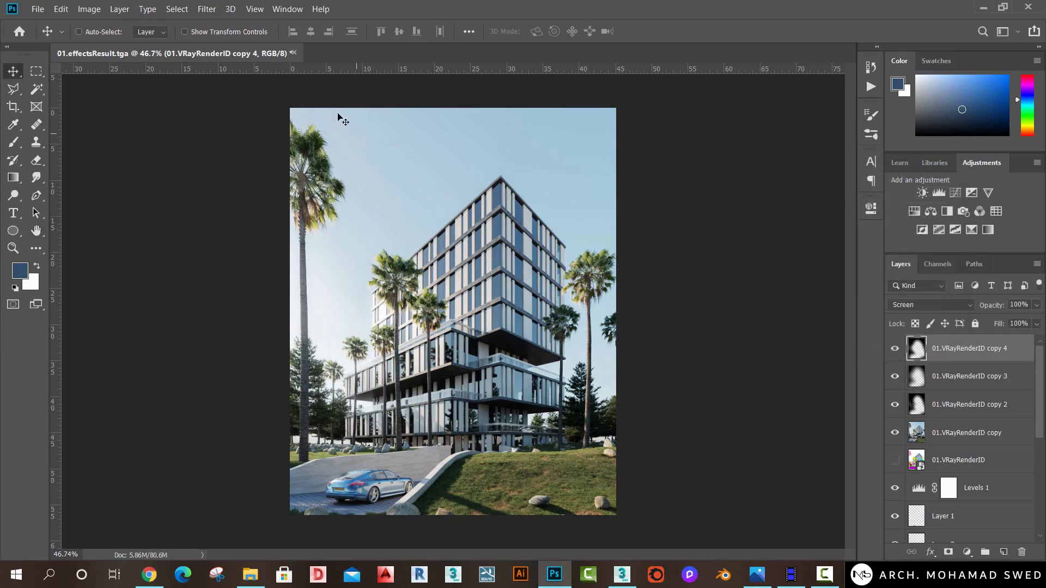
pyautogui.click(208, 9)
pyautogui.moveTo(213, 154)
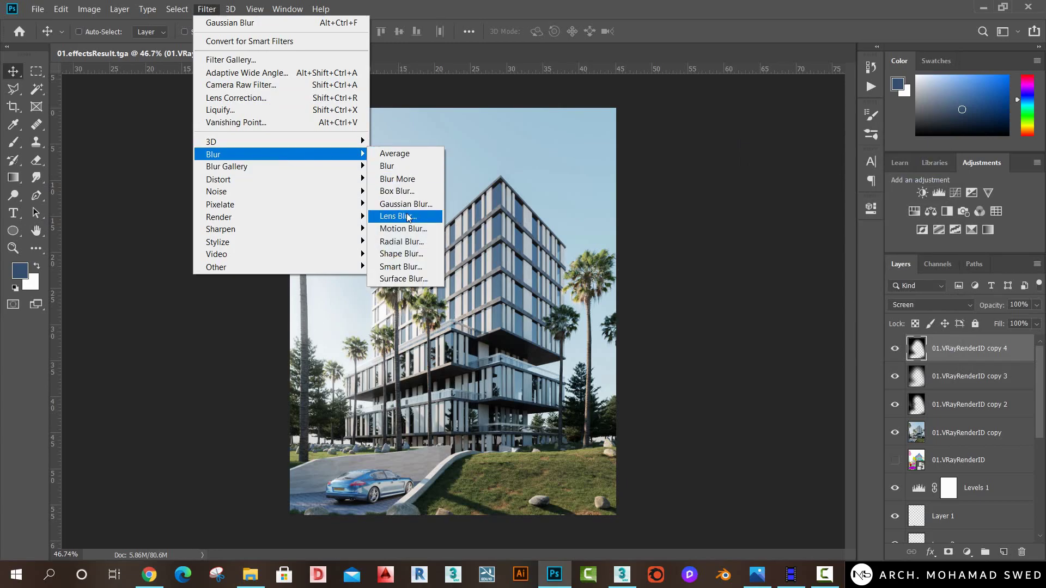
pyautogui.click(406, 204)
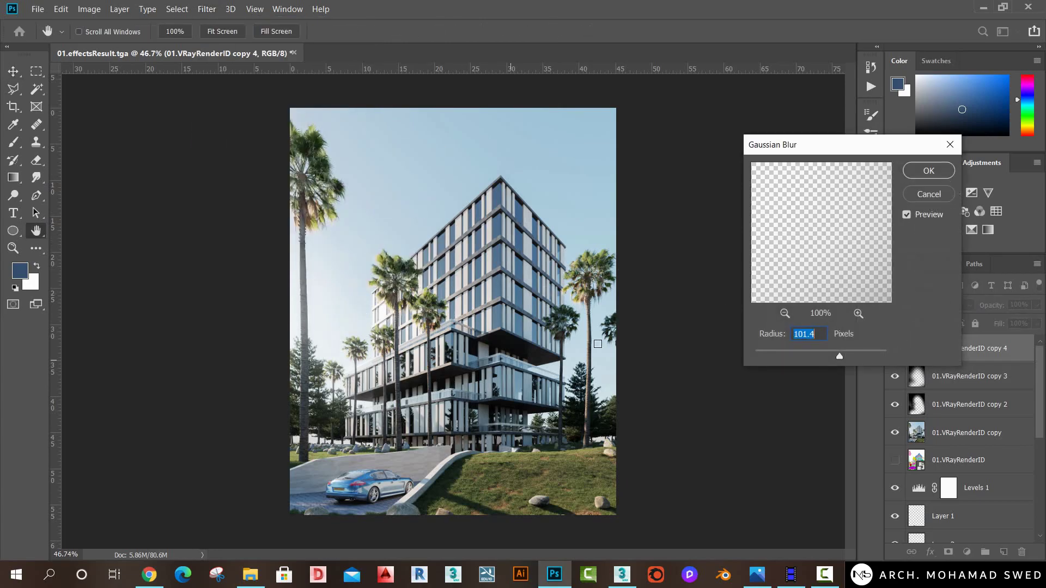
pyautogui.click(920, 194)
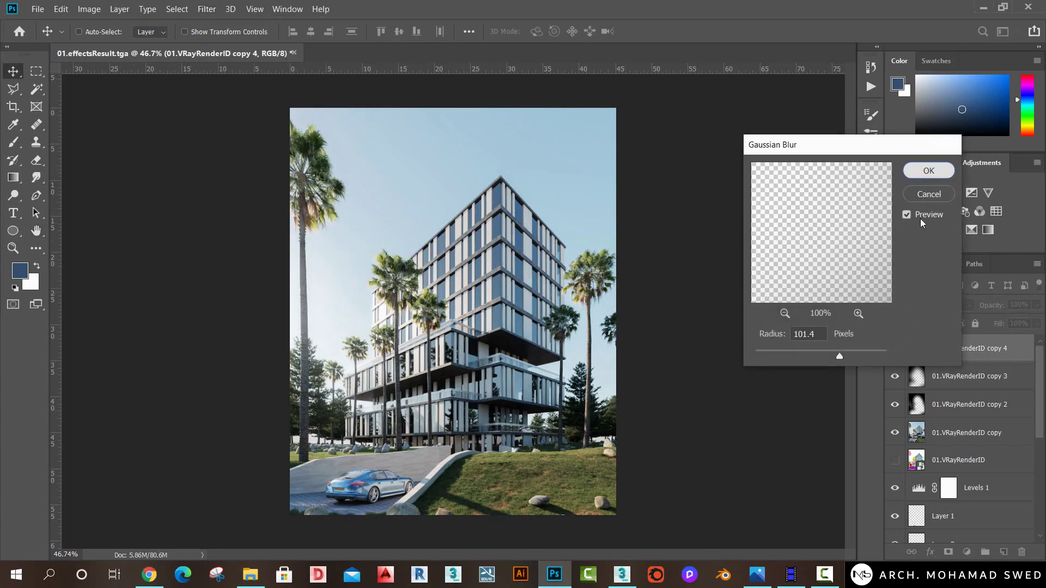
# Delete copy 3 and set copy 2's opacity to 50%.
pyautogui.click(893, 379)
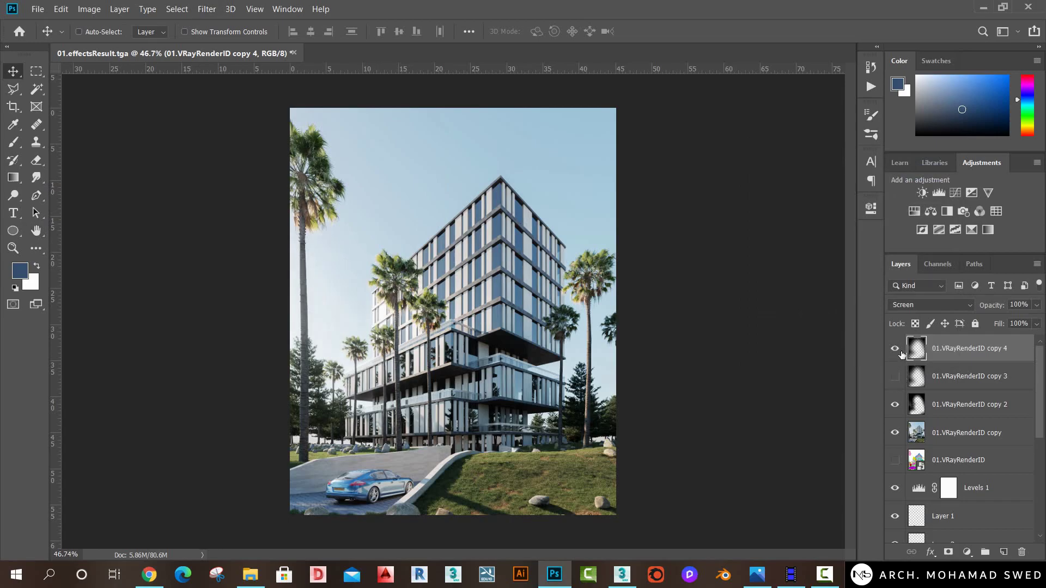
pyautogui.click(941, 380)
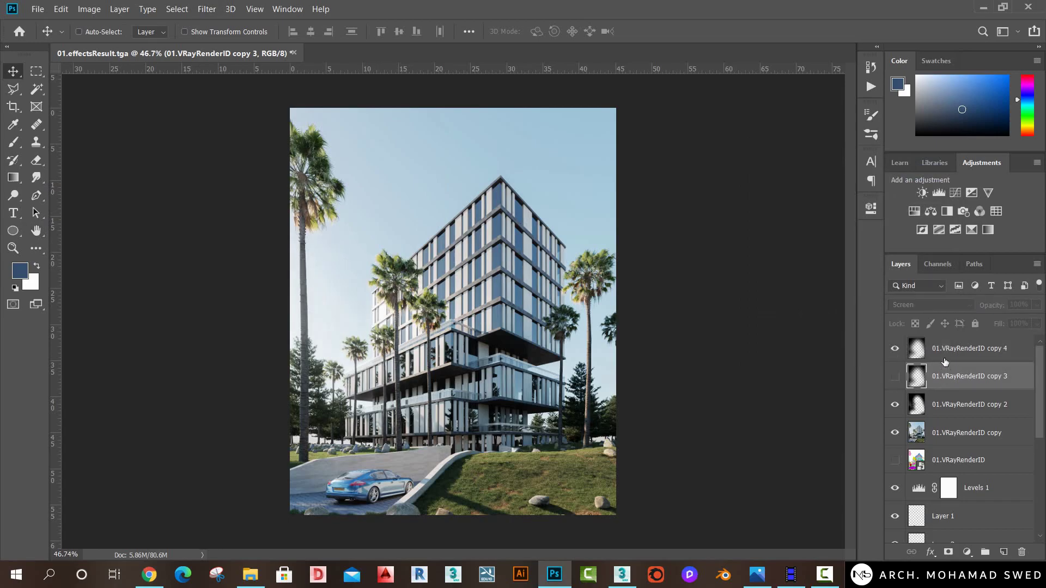
pyautogui.press('e')
pyautogui.press('Delete')
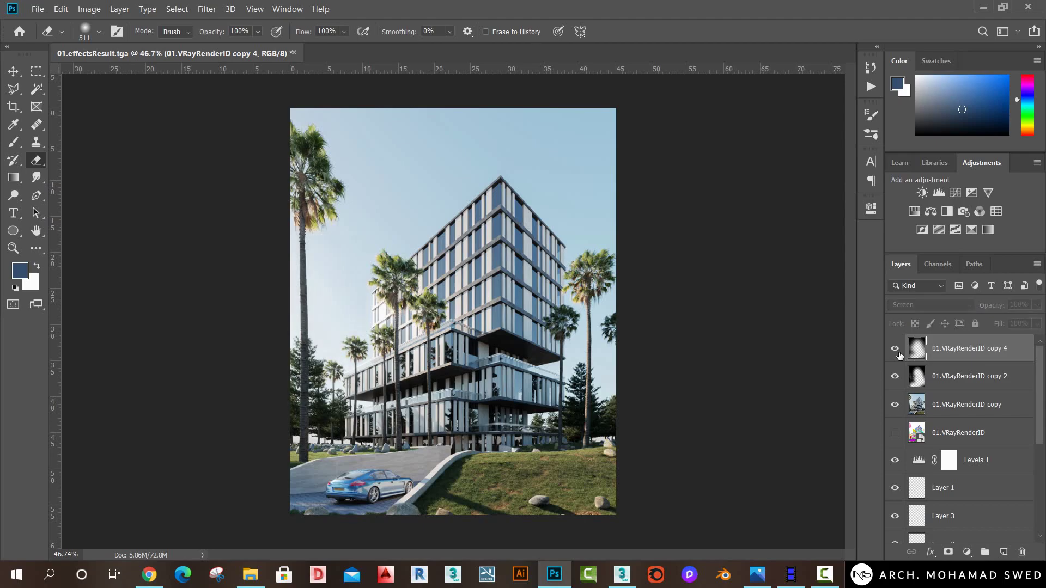
pyautogui.click(894, 376)
pyautogui.click(973, 370)
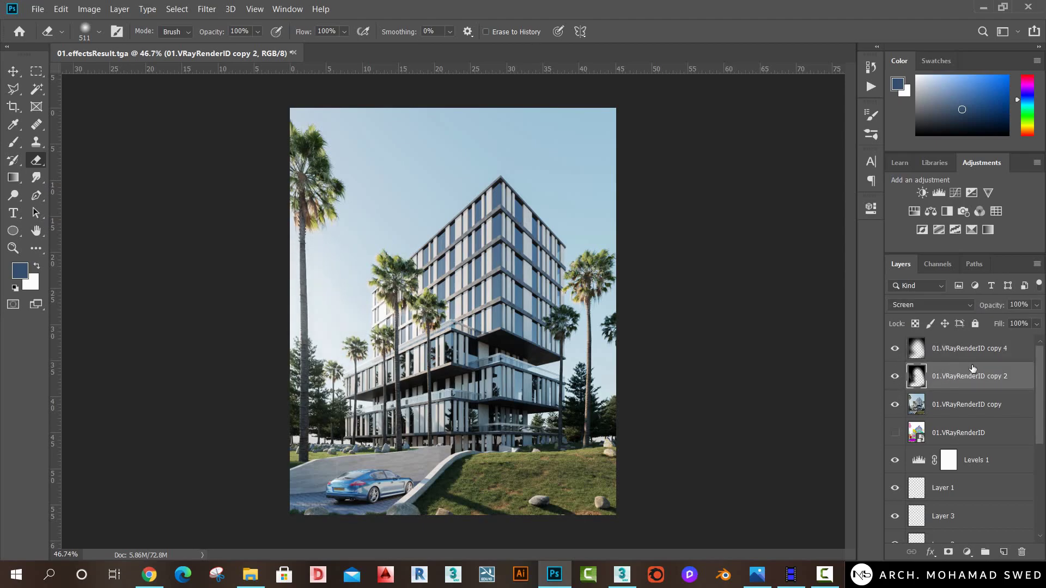
pyautogui.write('50')
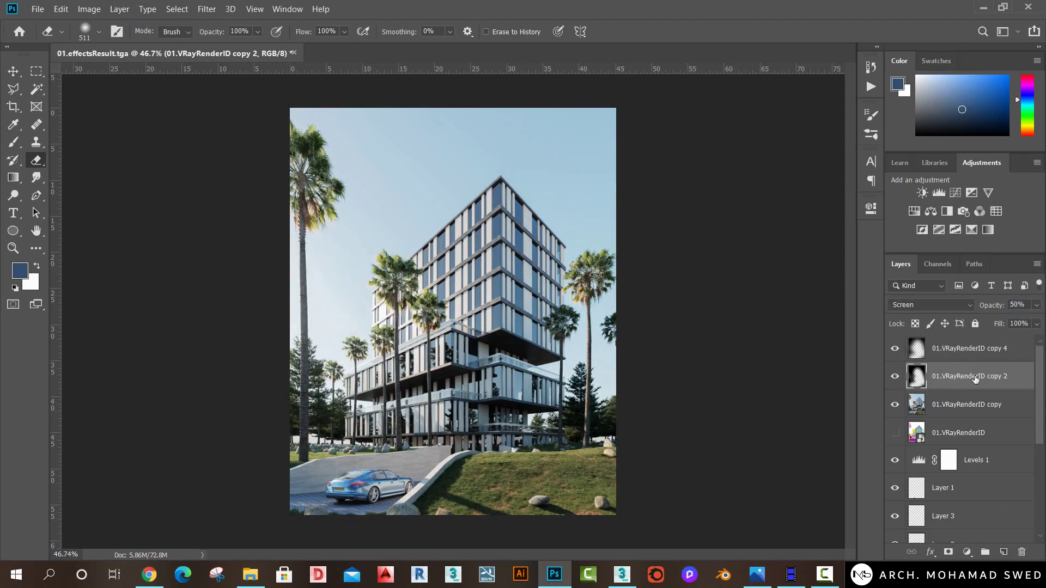
# Duplicate the visible copy 4 glow layer as copy 5.
pyautogui.click(895, 357)
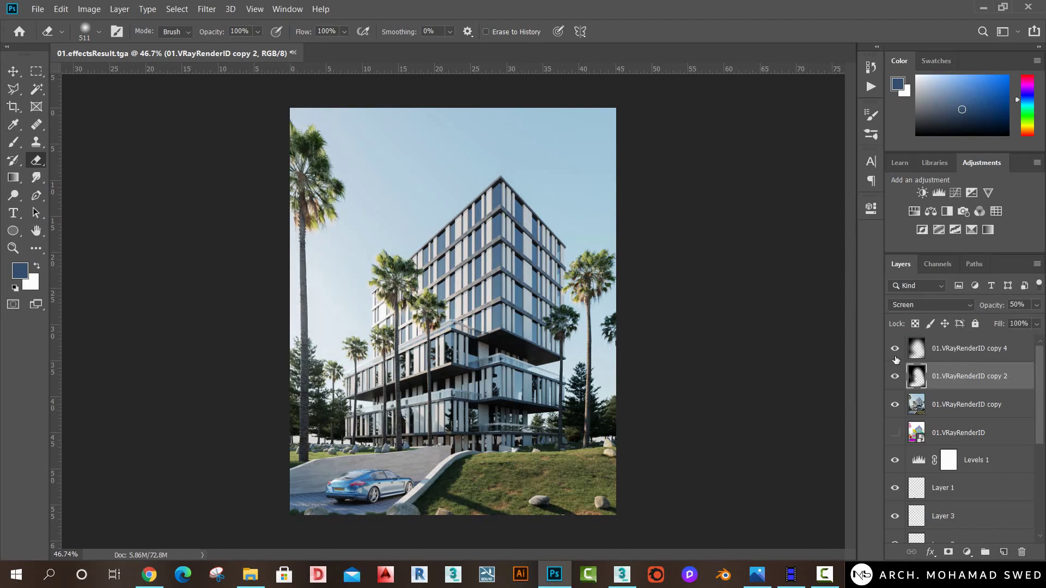
pyautogui.click(940, 355)
pyautogui.hotkey('ctrl', 'j')
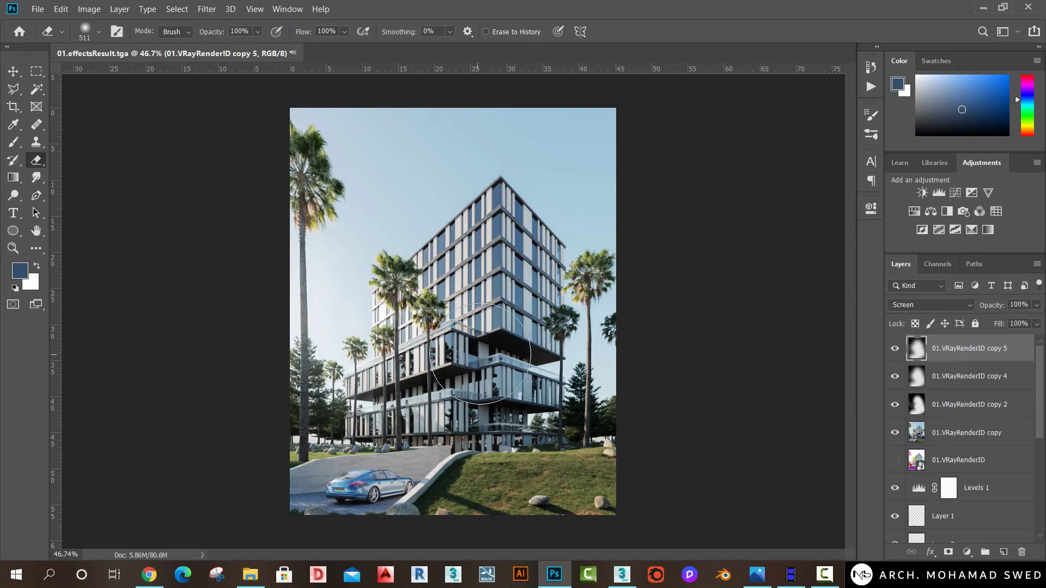
pyautogui.press('v')
pyautogui.keyDown('alt'); pyautogui.scroll(-2, 763, 351); pyautogui.keyUp('alt')
pyautogui.keyDown('alt'); pyautogui.scroll(1, 763, 352); pyautogui.keyUp('alt')
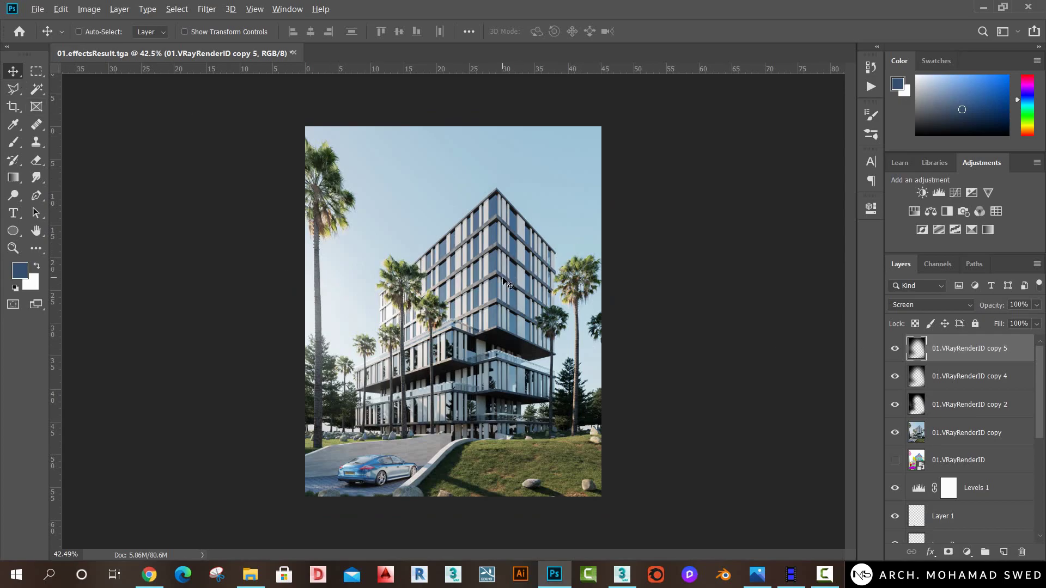
pyautogui.keyDown('alt'); pyautogui.scroll(1, 413, 337); pyautogui.keyUp('alt')
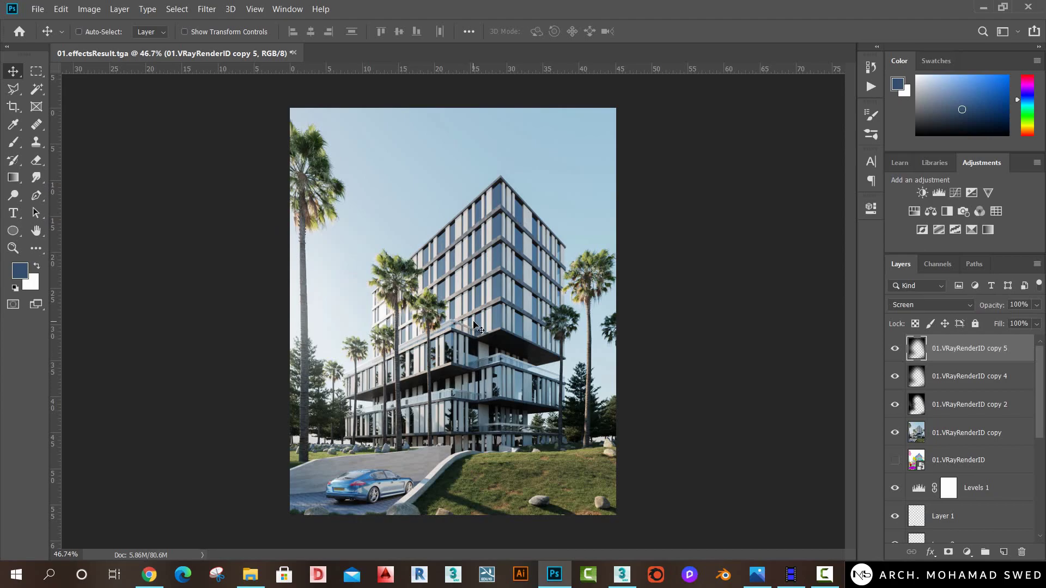
pyautogui.keyDown('alt'); pyautogui.scroll(5, 395, 488); pyautogui.keyUp('alt')
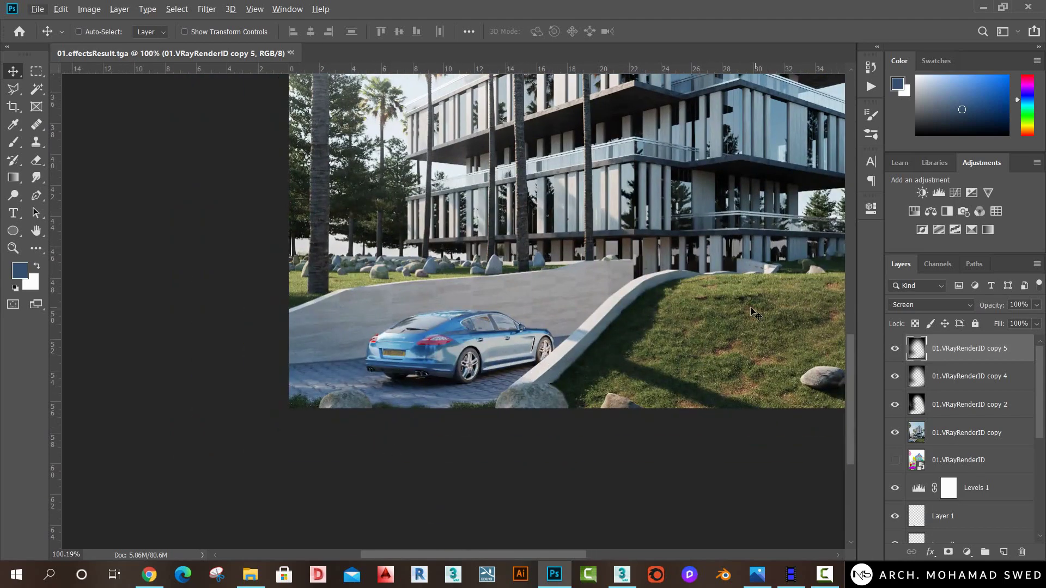
pyautogui.keyDown('alt'); pyautogui.scroll(-3, 668, 420); pyautogui.keyUp('alt')
pyautogui.keyDown('alt'); pyautogui.scroll(-2, 436, 368); pyautogui.keyUp('alt')
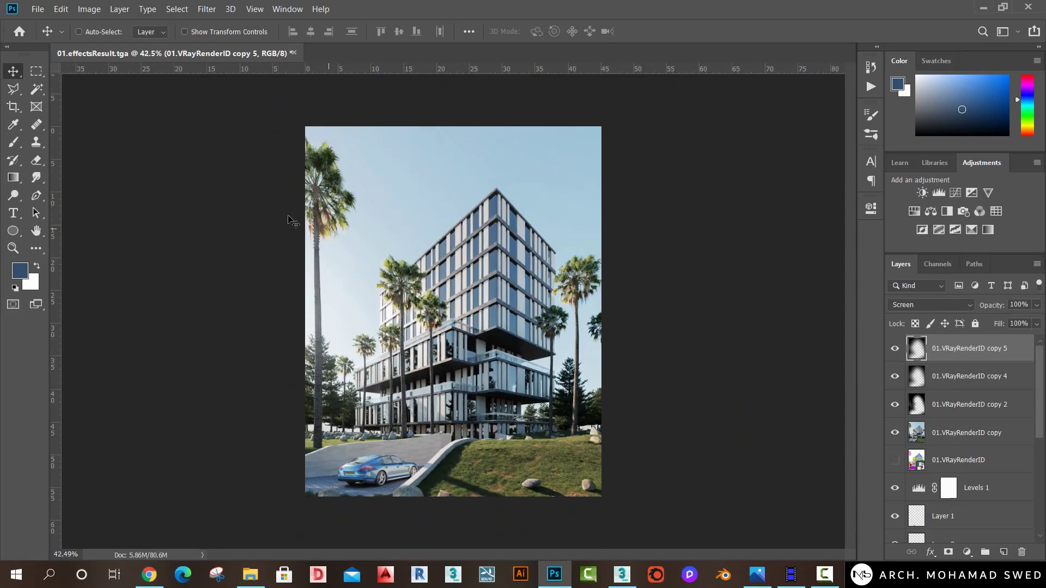
# Save a copy as JPEG '01.effectsResult' at Quality 12 (Maximum).
pyautogui.press('ctrl')
pyautogui.hotkey('ctrl', 'shift', 's')
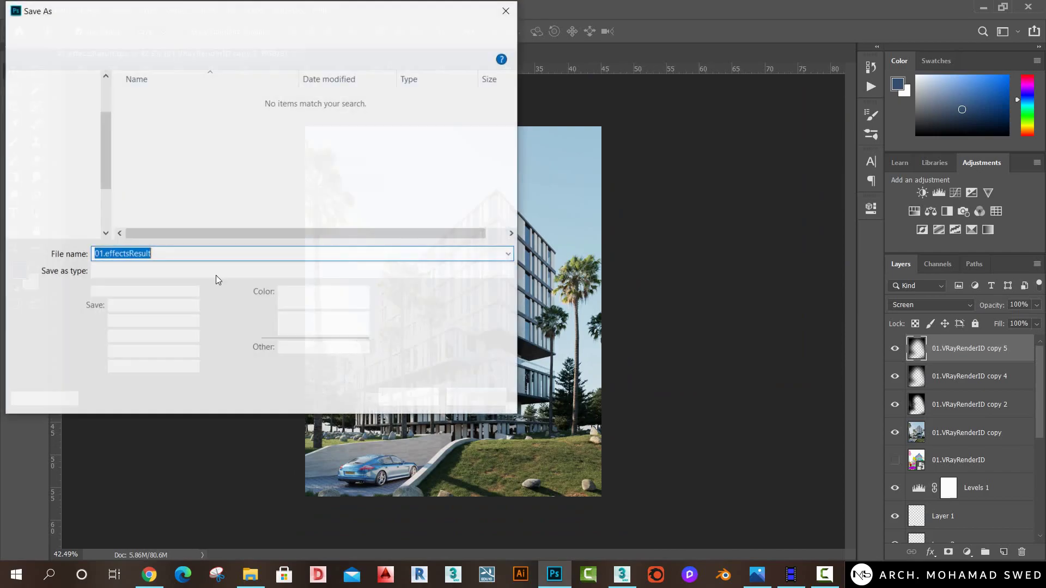
pyautogui.click(216, 272)
pyautogui.click(113, 364)
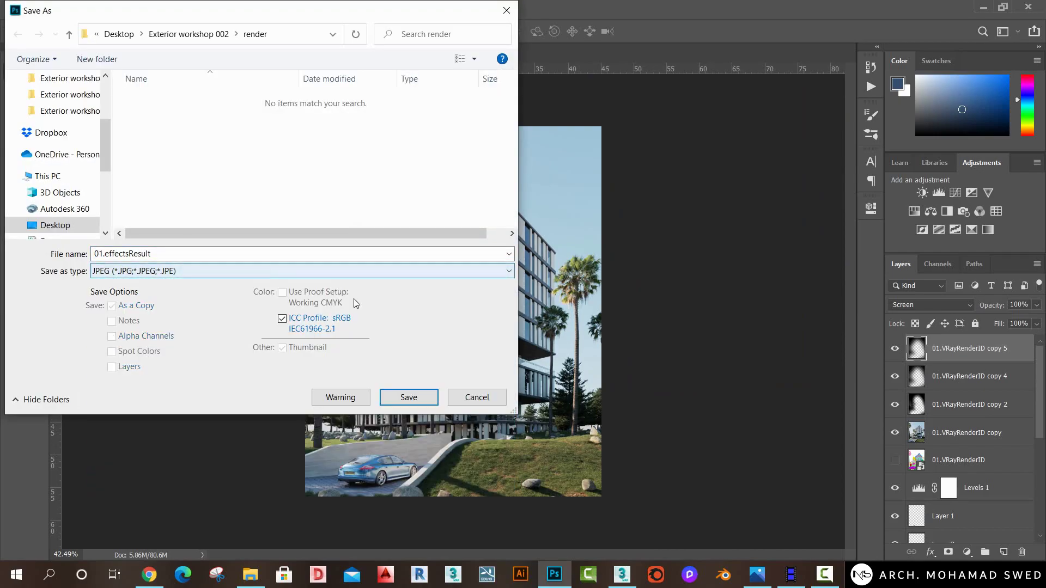
pyautogui.click(408, 397)
pyautogui.moveTo(563, 210); pyautogui.dragTo(638, 214)
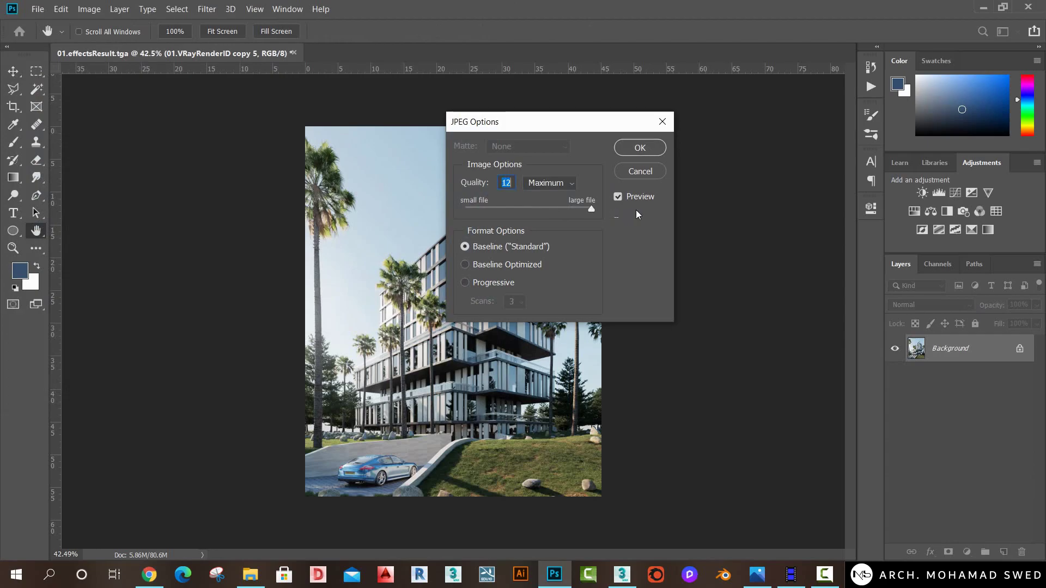
pyautogui.click(640, 148)
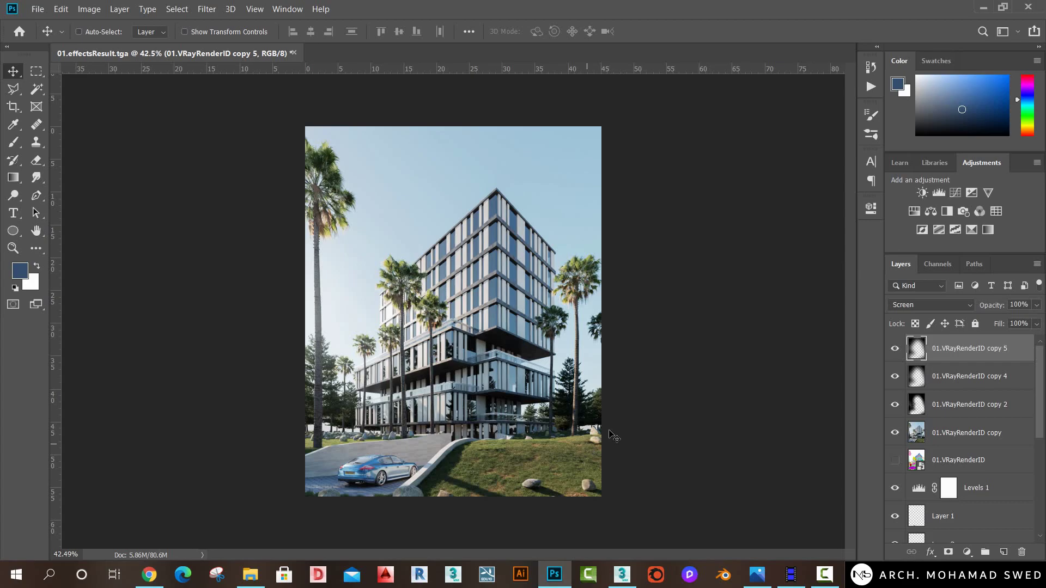
# Browse renders 02.jpg and 03.jpg in Windows Photos, then return to Photoshop.
pyautogui.click(757, 575)
pyautogui.scroll(-1, 495, 390)
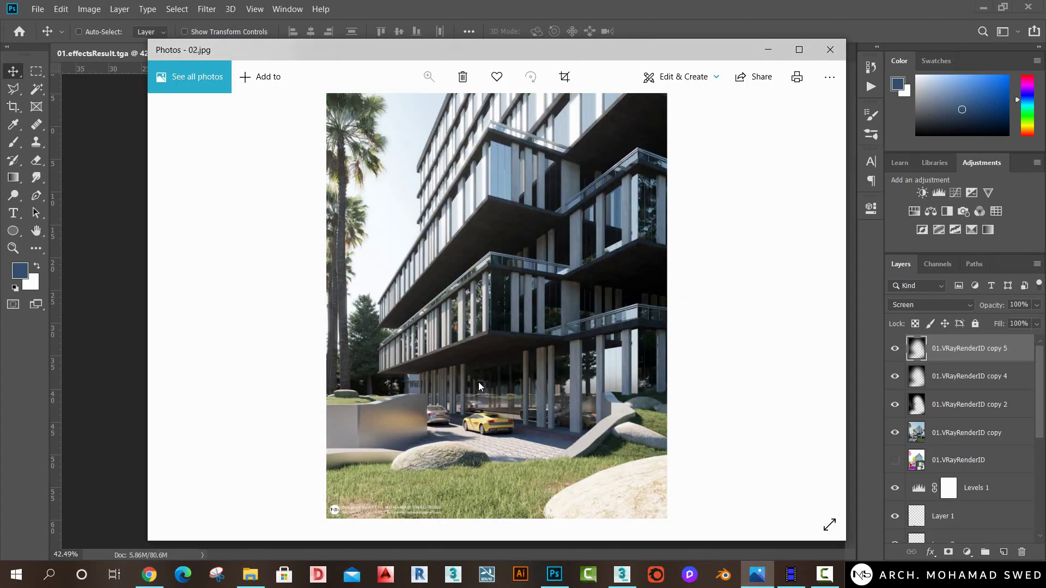
pyautogui.scroll(-1, 479, 381)
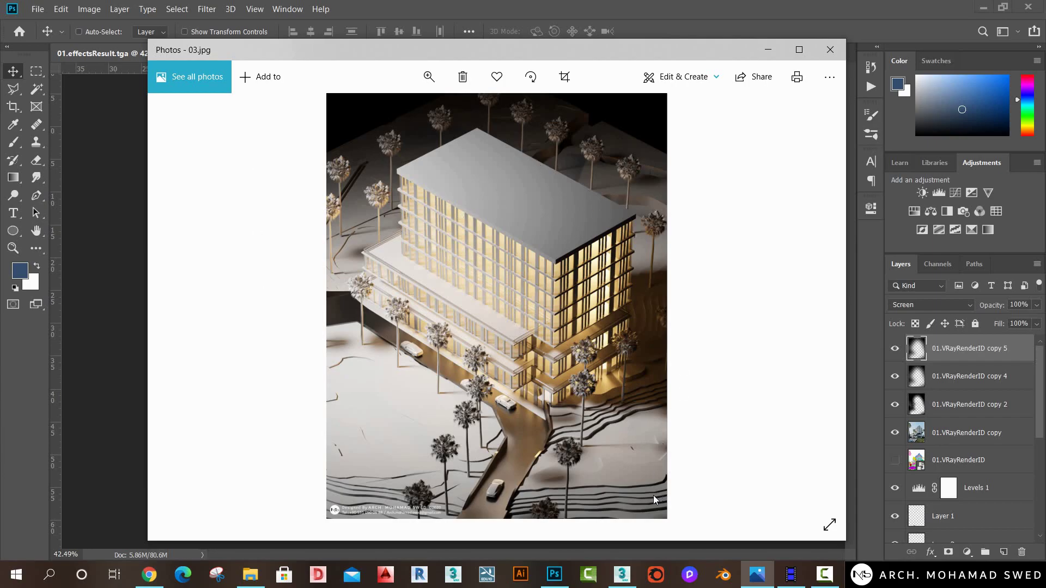
pyautogui.click(524, 5)
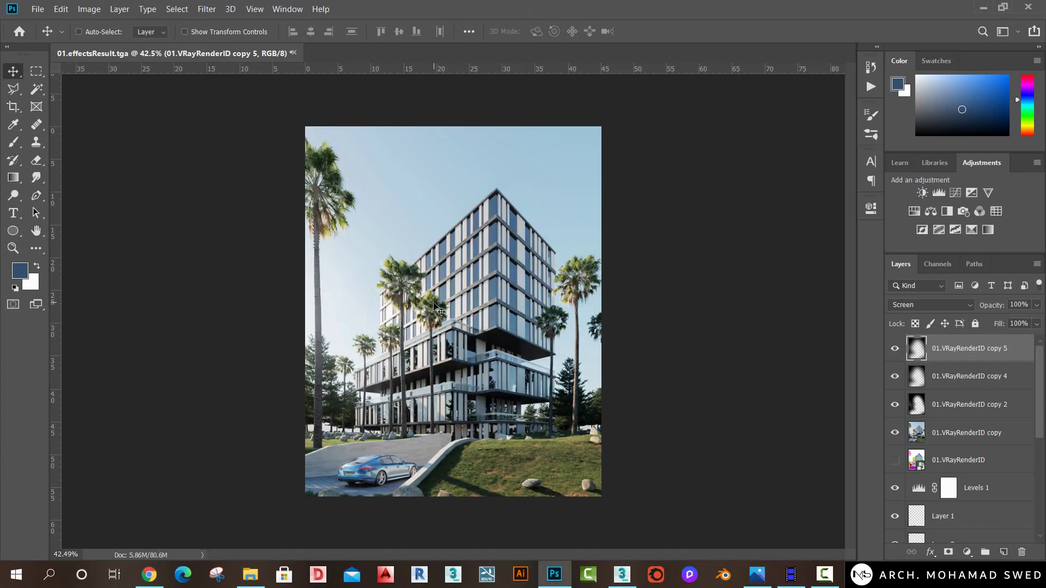
pyautogui.click(791, 575)
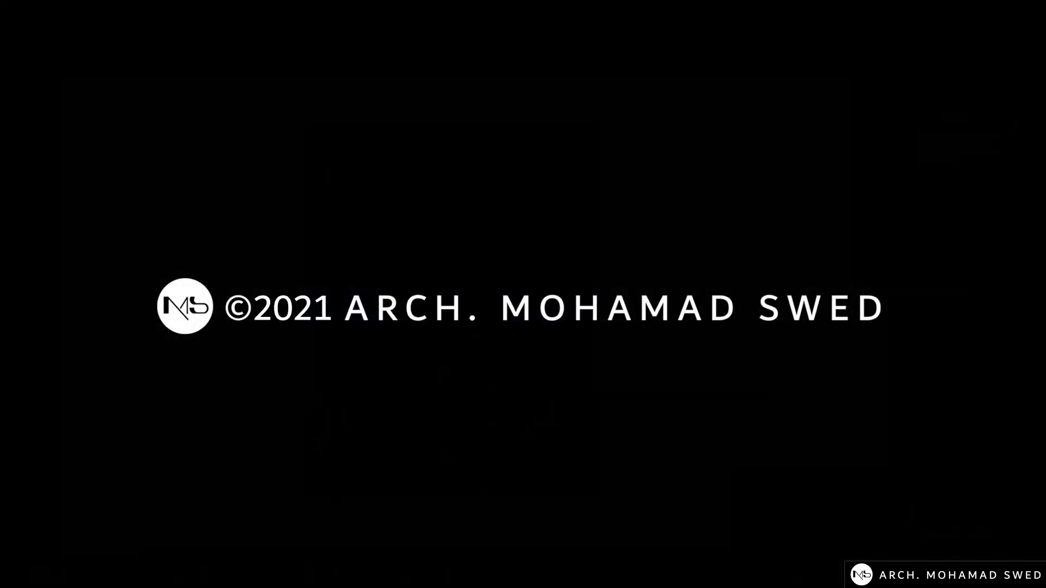